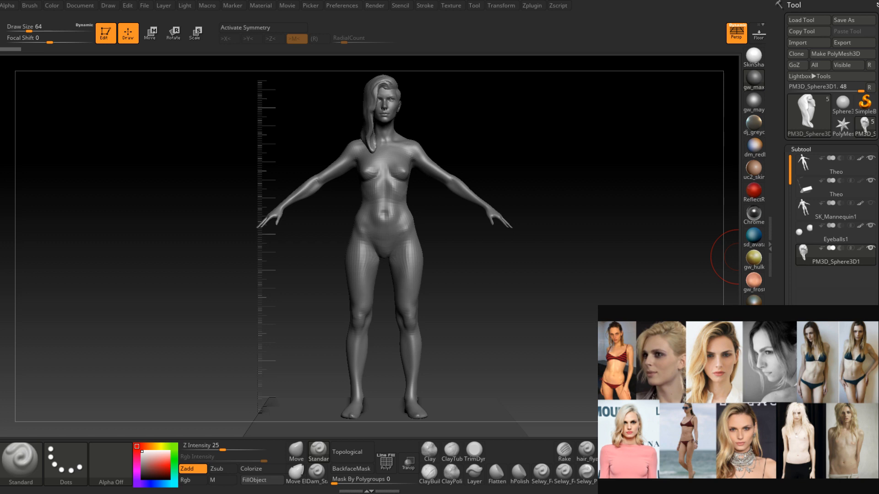
# Switch to the browser and compare the Before, After and More After images of the figure's proportions.
pyautogui.hotkey('alt', 'Tab')
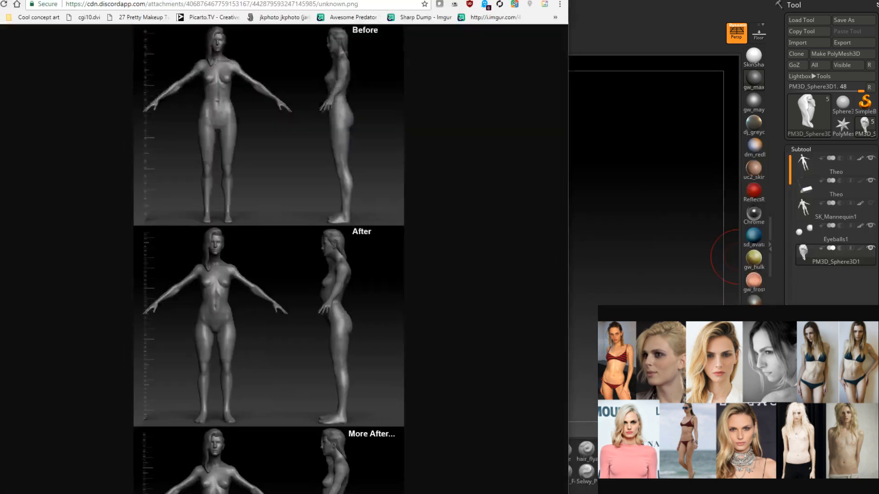
pyautogui.click(447, 224)
pyautogui.scroll(4, 447, 223)
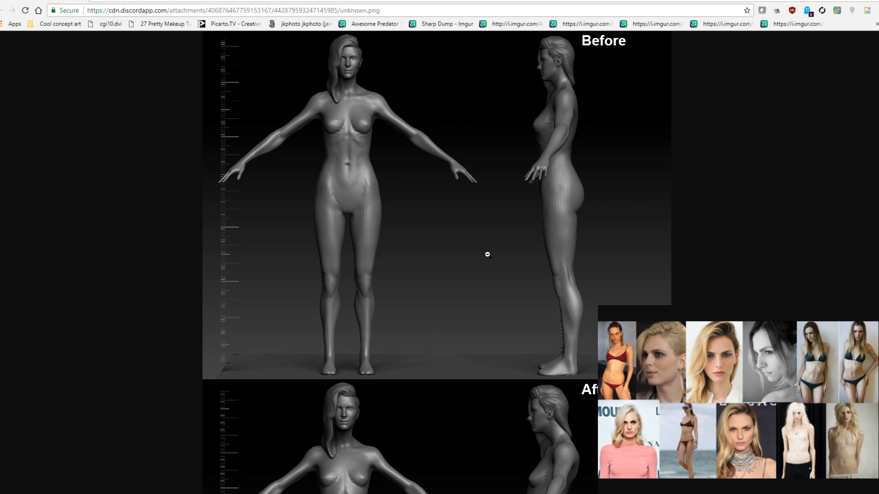
pyautogui.scroll(-5, 567, 243)
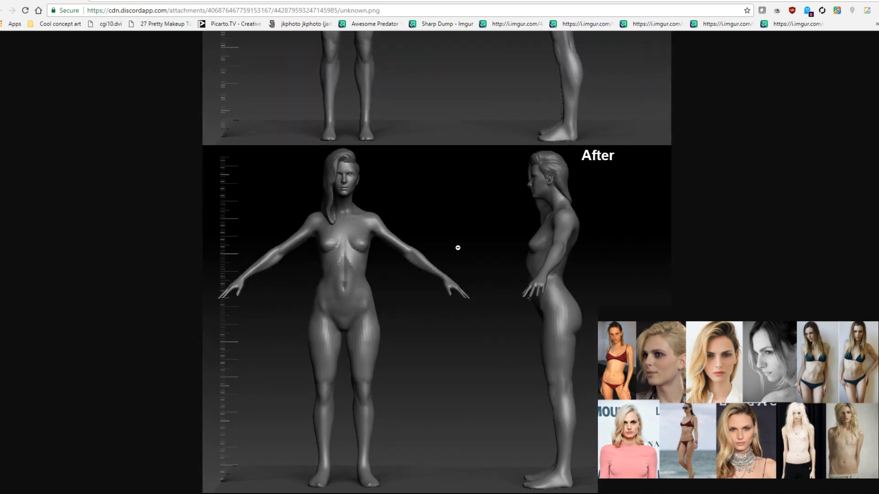
pyautogui.scroll(-7, 582, 250)
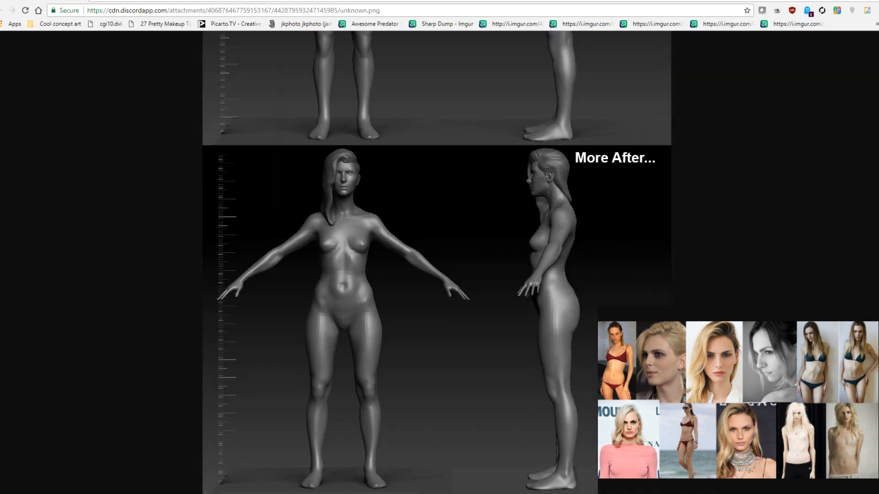
pyautogui.scroll(12, 436, 262)
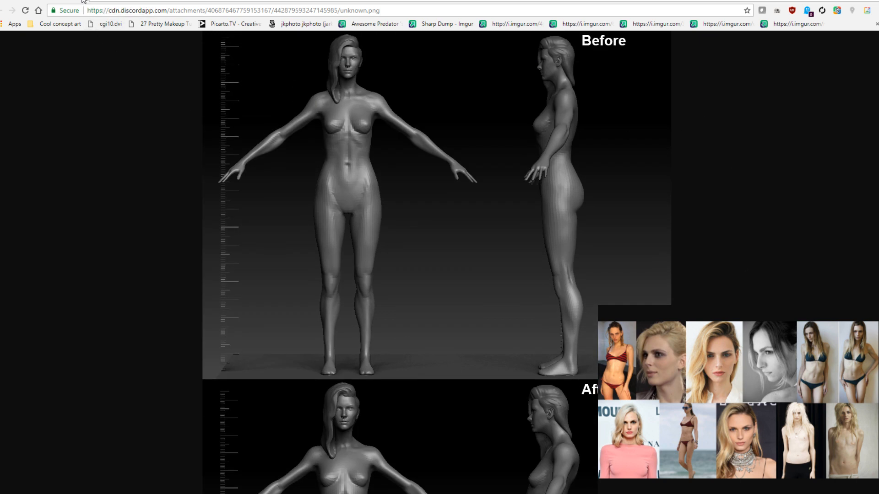
pyautogui.hotkey('alt', 'Tab')
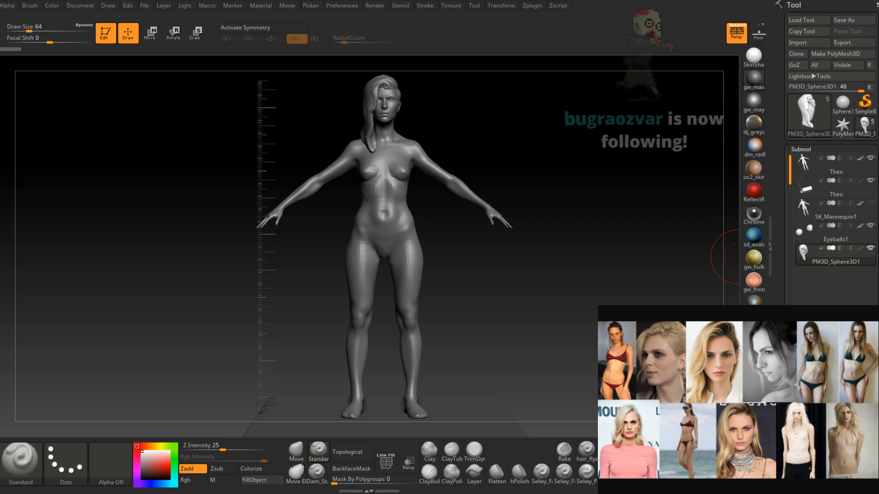
# Make the Theo body the active subtool and drop it to a lower subdivision level.
pyautogui.moveTo(511, 252); pyautogui.dragTo(496, 237)
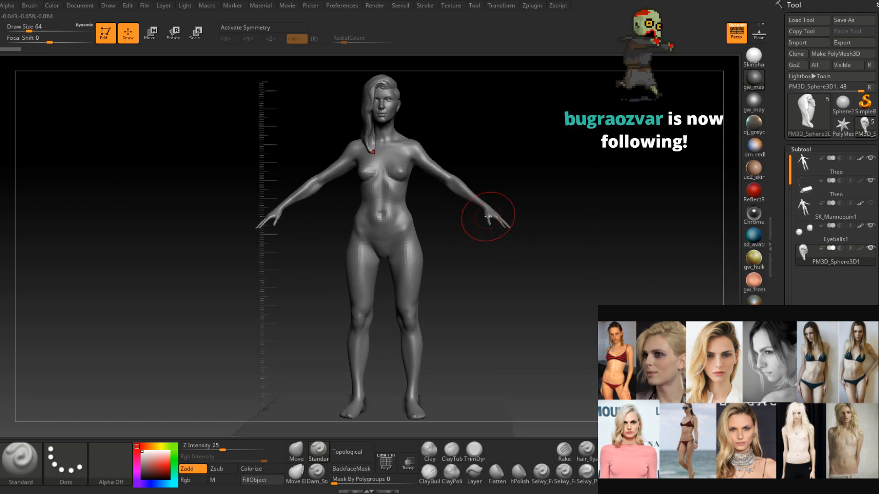
pyautogui.moveTo(512, 251); pyautogui.dragTo(561, 177)
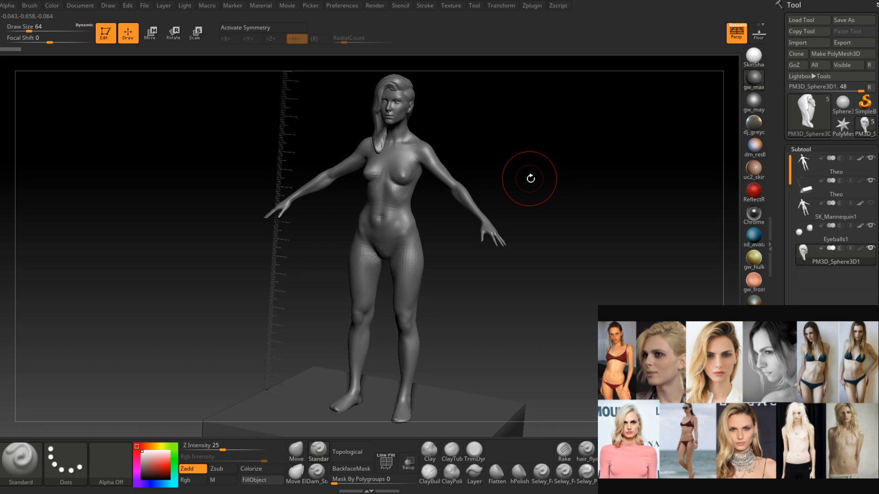
pyautogui.moveTo(530, 178); pyautogui.dragTo(547, 265)
pyautogui.moveTo(586, 224); pyautogui.dragTo(552, 234)
pyautogui.keyDown('alt'); pyautogui.moveTo(501, 226); pyautogui.dragTo(514, 276); pyautogui.keyUp('alt')
pyautogui.moveTo(380, 257)
pyautogui.mouseDown(button='right')
pyautogui.moveTo(392, 284)
pyautogui.moveTo(406, 292)
pyautogui.moveTo(407, 282)
pyautogui.moveTo(421, 309)
pyautogui.moveTo(403, 265)
pyautogui.mouseUp(button='right')
pyautogui.keyDown('alt'); pyautogui.click(405, 287); pyautogui.keyUp('alt')
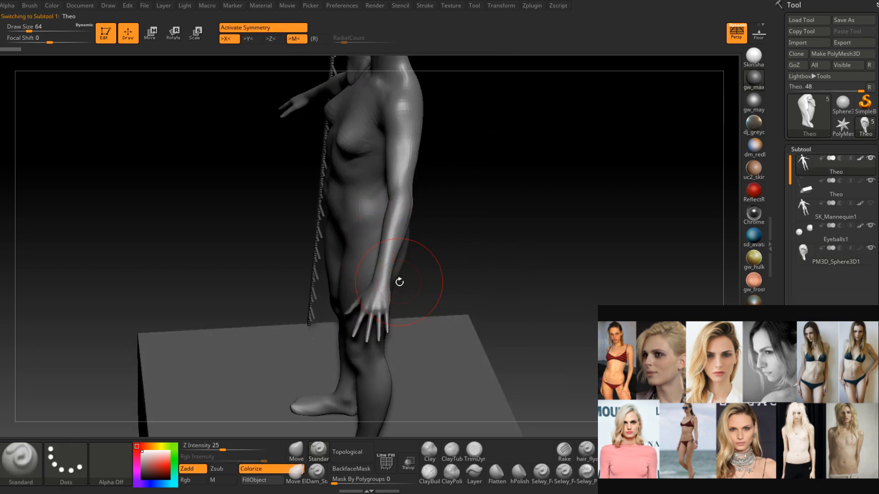
pyautogui.hotkey('shift', 'd')
# Adjust the base of the little finger with the Move brush at Draw Size 7.
pyautogui.moveTo(385, 298)
pyautogui.keyDown('alt'); pyautogui.mouseDown(button='right')
pyautogui.moveTo(394, 242)
pyautogui.moveTo(384, 308)
pyautogui.mouseUp(button='right'); pyautogui.keyUp('alt')
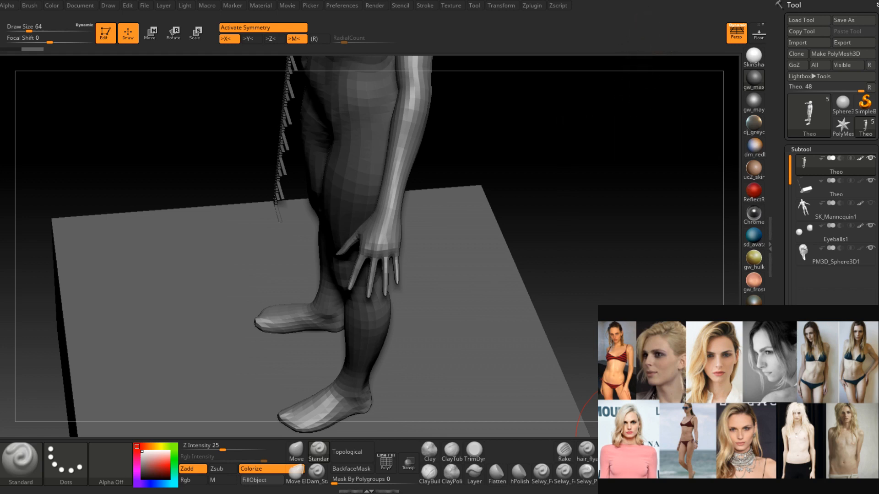
pyautogui.moveTo(525, 200); pyautogui.dragTo(483, 217, button='right')
pyautogui.moveTo(389, 258)
pyautogui.keyDown('alt'); pyautogui.mouseDown(button='right')
pyautogui.moveTo(405, 250)
pyautogui.moveTo(433, 279)
pyautogui.moveTo(418, 178)
pyautogui.moveTo(438, 217)
pyautogui.moveTo(392, 230)
pyautogui.moveTo(417, 230)
pyautogui.mouseUp(button='right'); pyautogui.keyUp('alt')
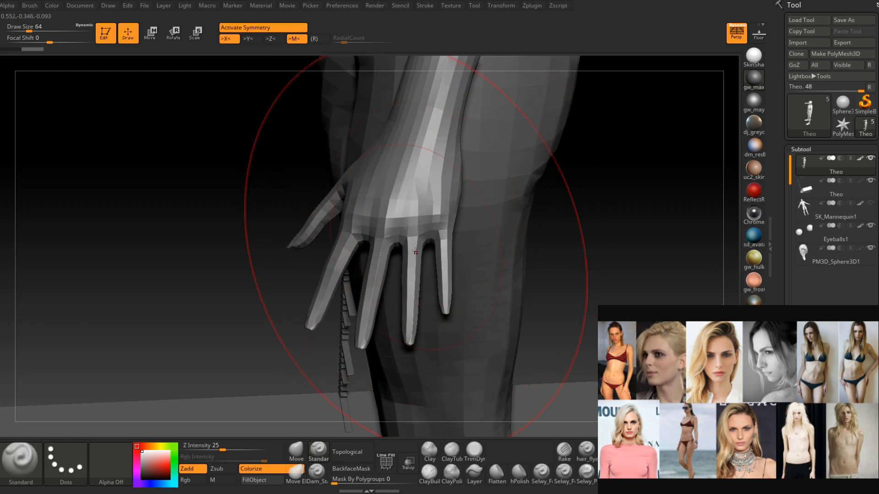
pyautogui.click(296, 452)
pyautogui.keyDown('ctrl'); pyautogui.moveTo(430, 267); pyautogui.dragTo(437, 245, button='right'); pyautogui.keyUp('ctrl')
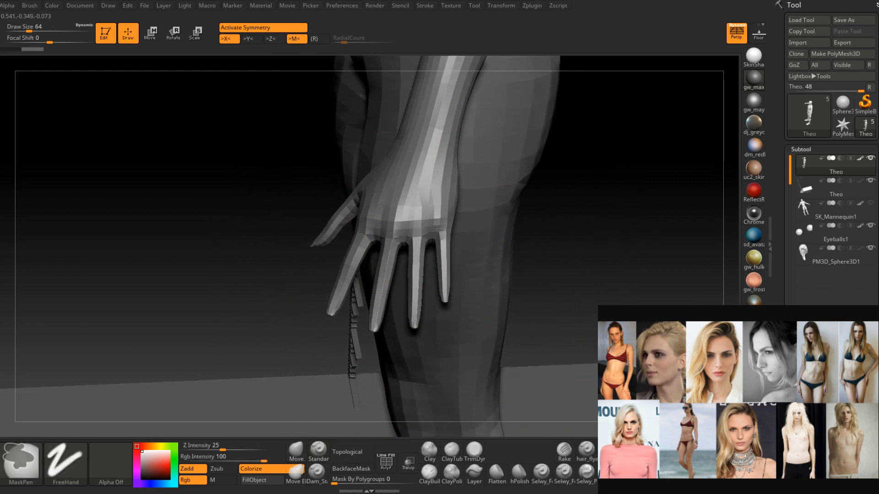
pyautogui.press('space')
pyautogui.moveTo(441, 242); pyautogui.dragTo(425, 242)
pyautogui.moveTo(435, 236)
pyautogui.mouseDown(button='right')
pyautogui.moveTo(427, 270)
pyautogui.moveTo(403, 257)
pyautogui.moveTo(418, 259)
pyautogui.moveTo(425, 243)
pyautogui.mouseUp(button='right')
pyautogui.press('space')
pyautogui.moveTo(430, 250); pyautogui.dragTo(423, 256)
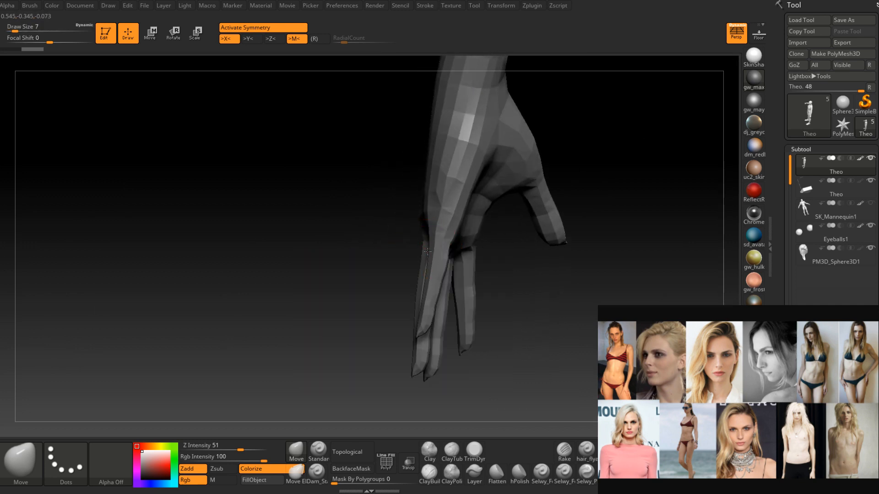
# Refine the knuckle area at the ring and little finger bases with the Move brush, using Draw Sizes 6 and 7.
pyautogui.moveTo(427, 250)
pyautogui.mouseDown(button='right')
pyautogui.moveTo(429, 229)
pyautogui.moveTo(394, 237)
pyautogui.moveTo(415, 226)
pyautogui.moveTo(416, 234)
pyautogui.mouseUp(button='right')
pyautogui.press('space')
pyautogui.moveTo(417, 233); pyautogui.dragTo(415, 234)
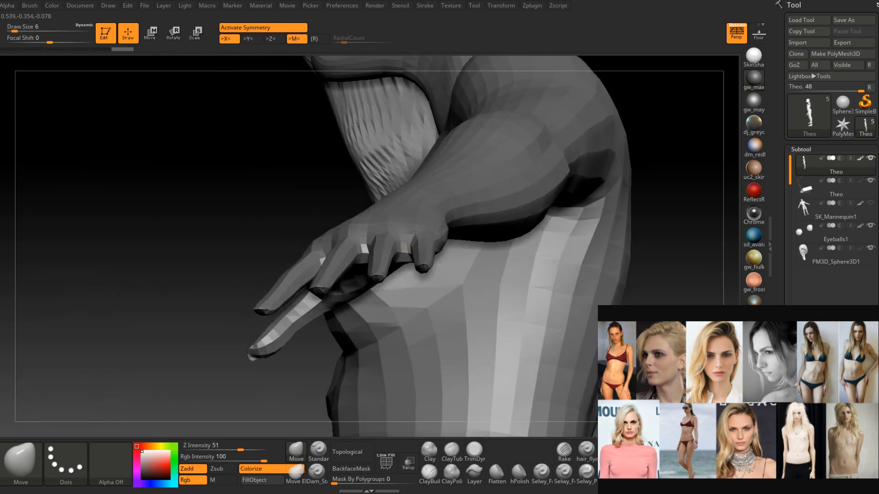
pyautogui.moveTo(419, 238)
pyautogui.mouseDown(button='right')
pyautogui.moveTo(418, 249)
pyautogui.moveTo(399, 251)
pyautogui.mouseUp(button='right')
pyautogui.press('space')
pyautogui.moveTo(399, 251); pyautogui.dragTo(402, 251)
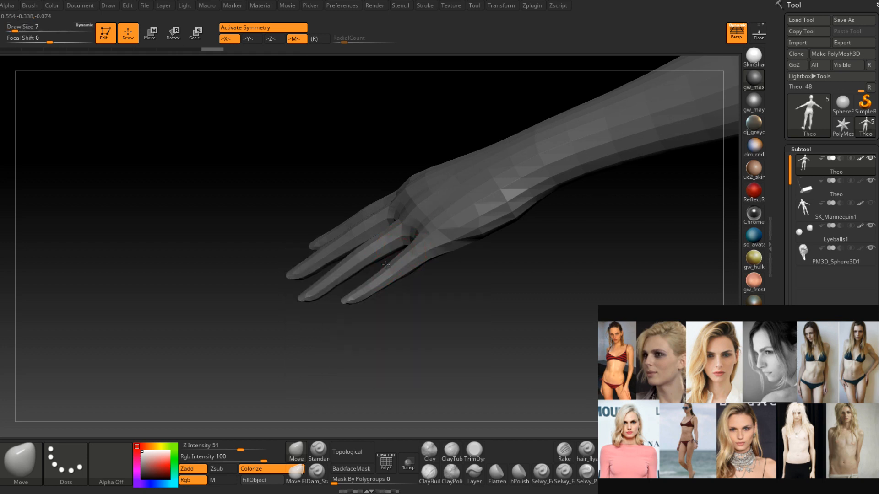
pyautogui.moveTo(344, 294)
pyautogui.mouseDown(button='right')
pyautogui.moveTo(349, 255)
pyautogui.moveTo(373, 265)
pyautogui.moveTo(353, 284)
pyautogui.mouseUp(button='right')
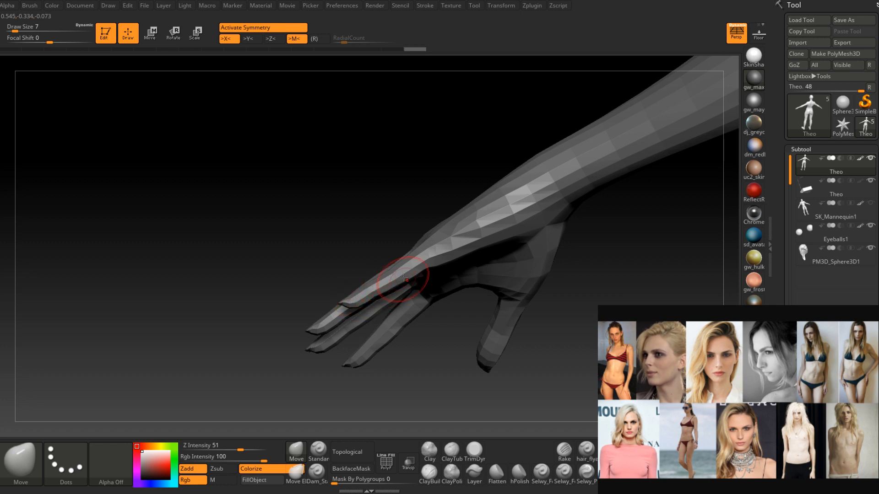
pyautogui.moveTo(405, 276)
pyautogui.mouseDown(button='right')
pyautogui.moveTo(382, 274)
pyautogui.moveTo(399, 251)
pyautogui.mouseUp(button='right')
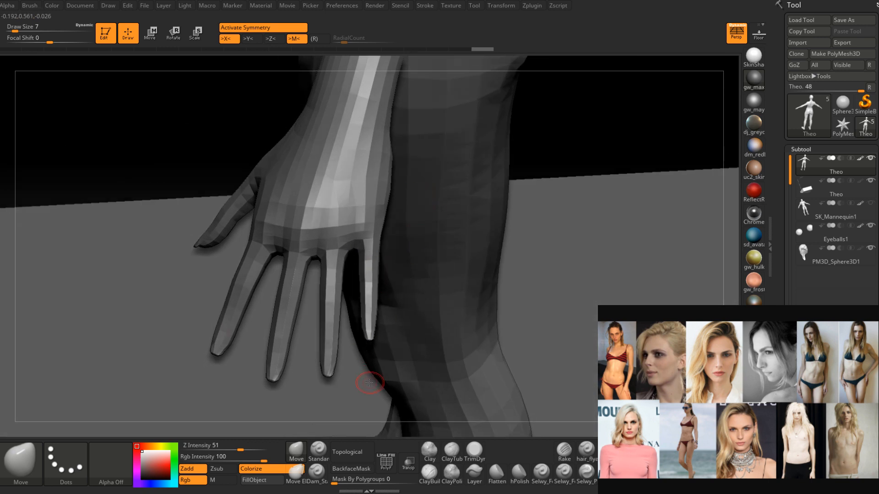
# Thicken the little finger with the Inflat brush at Draw Size 9.
pyautogui.click(14, 462)
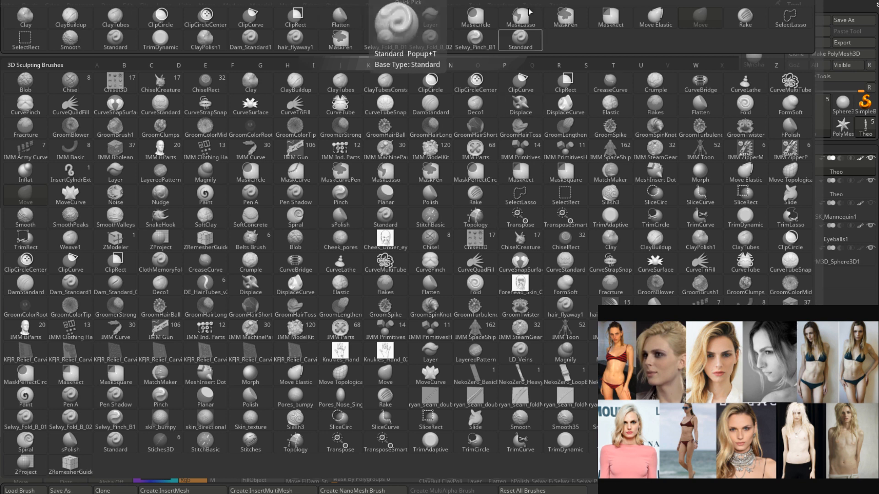
pyautogui.press('i')
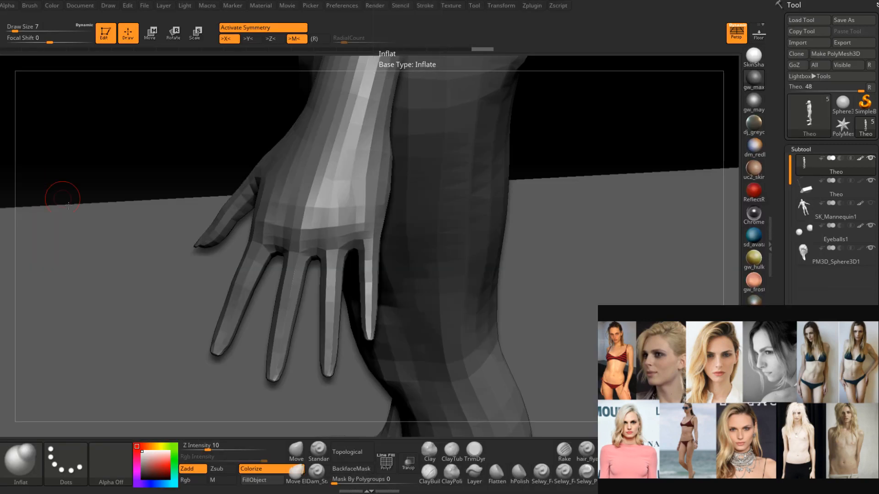
pyautogui.press('n')
pyautogui.moveTo(383, 300)
pyautogui.mouseDown(button='right')
pyautogui.moveTo(365, 247)
pyautogui.moveTo(347, 305)
pyautogui.mouseUp(button='right')
pyautogui.press('space')
pyautogui.moveTo(367, 242); pyautogui.dragTo(367, 250)
pyautogui.moveTo(365, 214)
pyautogui.mouseDown(button='right')
pyautogui.moveTo(359, 236)
pyautogui.moveTo(400, 238)
pyautogui.moveTo(413, 253)
pyautogui.mouseUp(button='right')
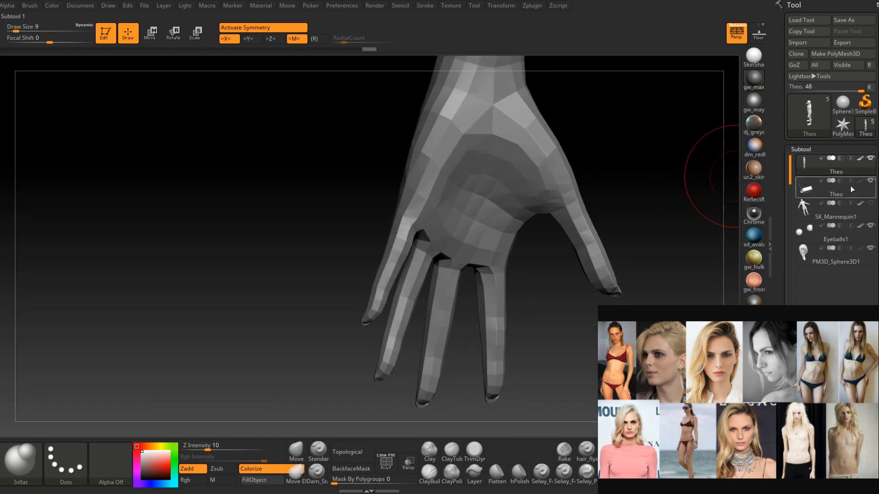
pyautogui.moveTo(465, 253); pyautogui.dragTo(412, 243, button='right')
pyautogui.moveTo(386, 302); pyautogui.dragTo(379, 295, button='right')
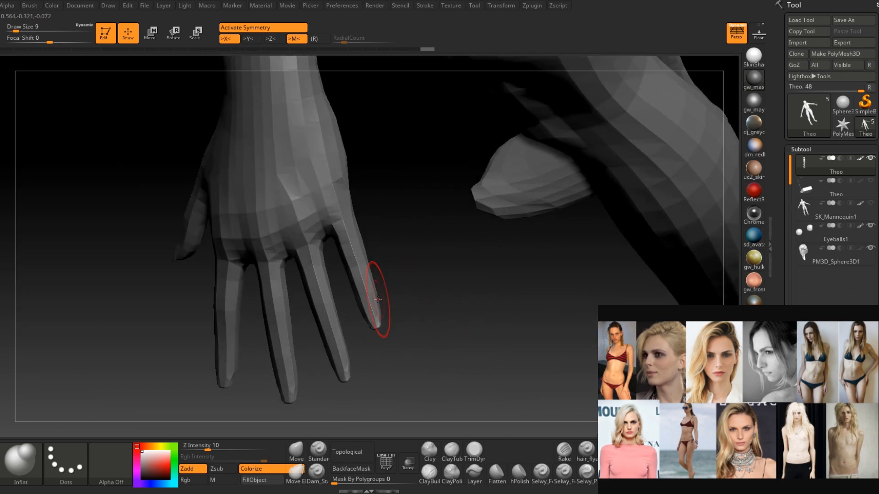
# Inflate the ring finger along its length with the Inflat brush at Draw Size 12.
pyautogui.moveTo(352, 179); pyautogui.dragTo(405, 236, button='right')
pyautogui.press('space')
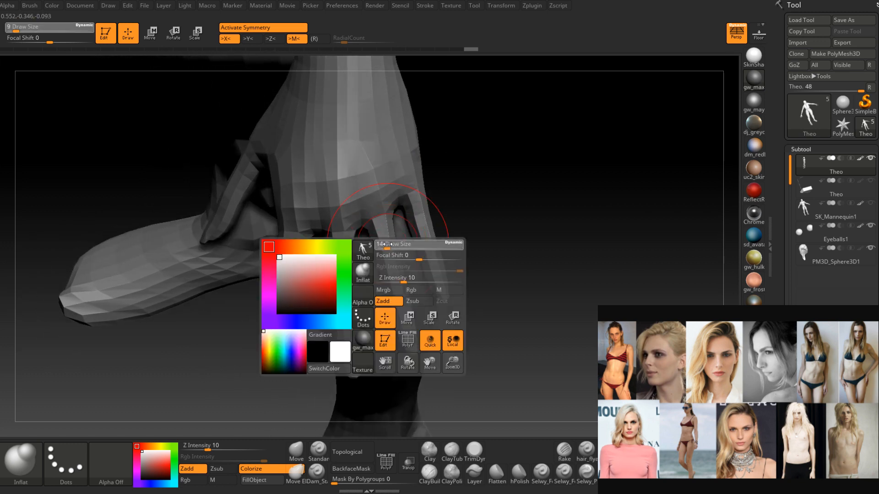
pyautogui.moveTo(385, 244); pyautogui.dragTo(389, 243)
pyautogui.click(380, 229)
pyautogui.click(382, 229)
pyautogui.moveTo(382, 229); pyautogui.dragTo(428, 231, button='right')
pyautogui.click(383, 230)
pyautogui.click(389, 239)
pyautogui.click(392, 257)
# Inflate the middle finger from its knuckle to its tip, on both the back and palm sides of the hand.
pyautogui.moveTo(333, 213); pyautogui.dragTo(334, 227, button='right')
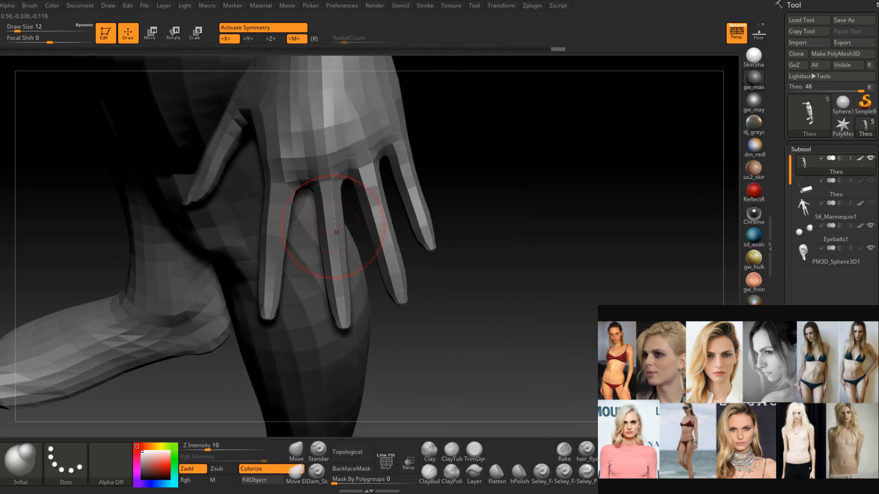
pyautogui.click(326, 187)
pyautogui.moveTo(325, 189); pyautogui.dragTo(326, 227, button='right')
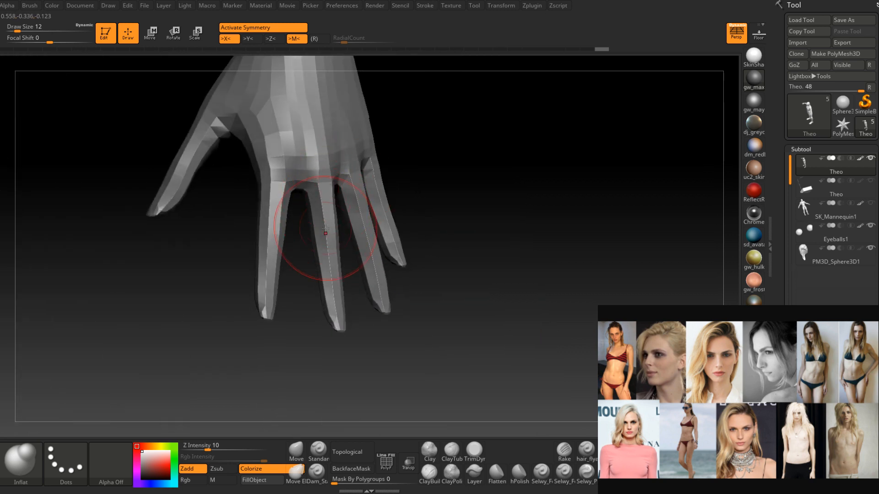
pyautogui.click(339, 300)
pyautogui.moveTo(339, 303)
pyautogui.mouseDown(button='right')
pyautogui.moveTo(405, 252)
pyautogui.moveTo(323, 212)
pyautogui.mouseUp(button='right')
pyautogui.click(323, 208)
pyautogui.click(319, 203)
pyautogui.click(294, 173)
pyautogui.moveTo(298, 176); pyautogui.dragTo(339, 241, button='right')
pyautogui.click(352, 286)
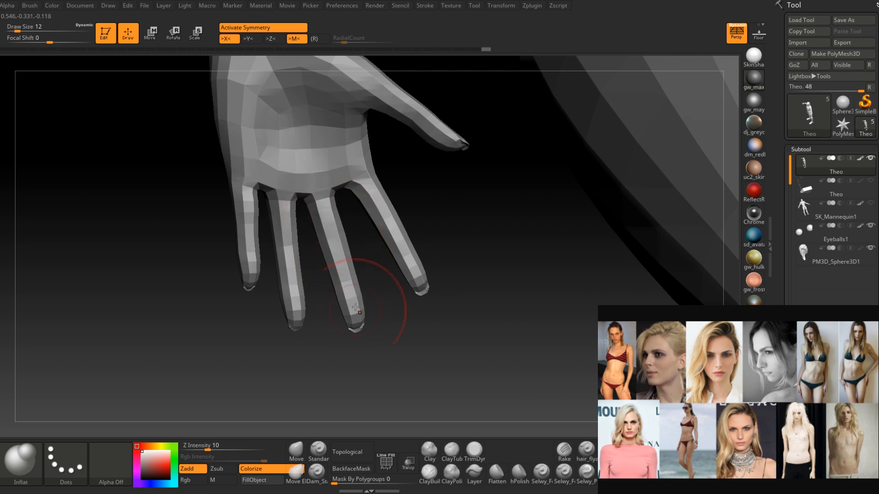
# Inflate the index finger from its base to its tip, working from the palm and the back of the hand.
pyautogui.click(371, 203)
pyautogui.click(369, 174)
pyautogui.click(368, 176)
pyautogui.moveTo(366, 200)
pyautogui.mouseDown()
pyautogui.moveTo(385, 254)
pyautogui.moveTo(430, 297)
pyautogui.mouseUp()
pyautogui.moveTo(402, 287)
pyautogui.mouseDown(button='right')
pyautogui.moveTo(442, 260)
pyautogui.moveTo(512, 241)
pyautogui.moveTo(507, 228)
pyautogui.mouseUp(button='right')
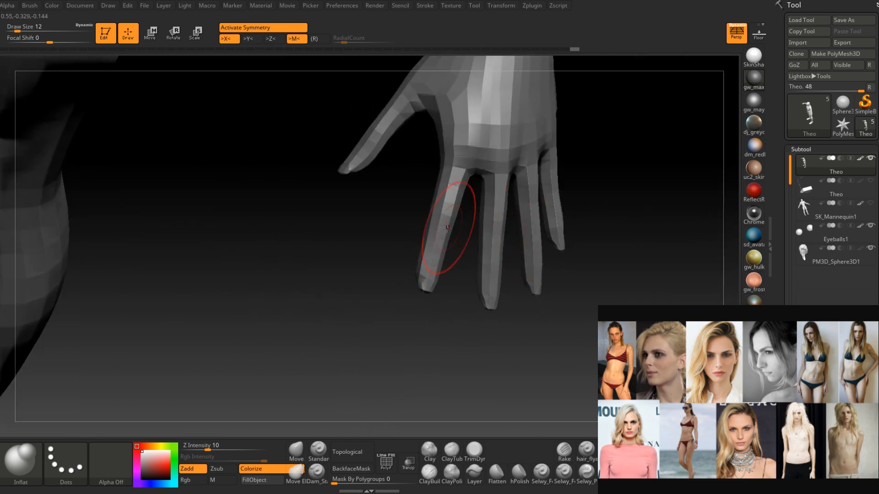
pyautogui.moveTo(449, 229); pyautogui.dragTo(441, 224, button='right')
# Thicken the thumb with several inflating strokes between its tip and its base.
pyautogui.moveTo(453, 181); pyautogui.dragTo(414, 220, button='right')
pyautogui.moveTo(345, 260); pyautogui.dragTo(381, 143)
pyautogui.moveTo(350, 224); pyautogui.dragTo(380, 133)
pyautogui.moveTo(370, 162); pyautogui.dragTo(396, 117)
pyautogui.moveTo(398, 151)
pyautogui.mouseDown(button='right')
pyautogui.moveTo(416, 166)
pyautogui.moveTo(407, 145)
pyautogui.moveTo(414, 222)
pyautogui.mouseUp(button='right')
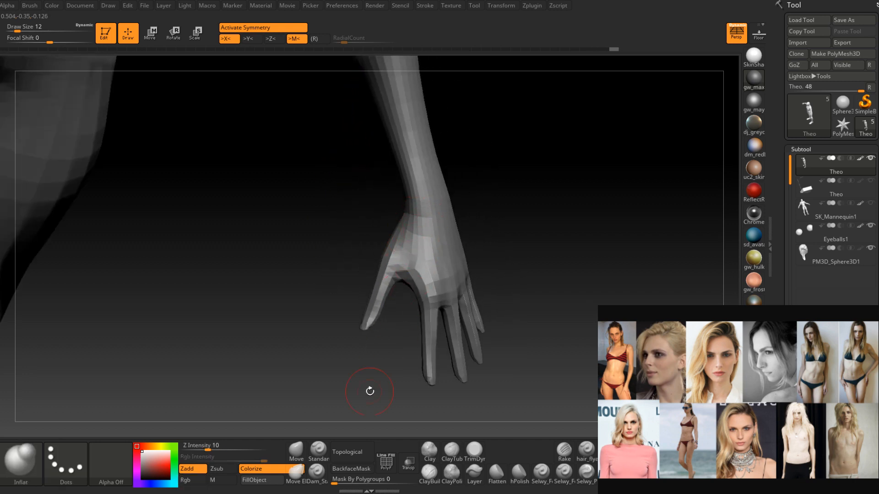
# Reshape the thumb base and wrist contour with the Move brush at Draw Size 20.
pyautogui.click(296, 450)
pyautogui.moveTo(308, 412); pyautogui.dragTo(410, 239, button='right')
pyautogui.press('space')
pyautogui.moveTo(423, 229); pyautogui.dragTo(428, 228)
pyautogui.moveTo(427, 224)
pyautogui.mouseDown(button='right')
pyautogui.moveTo(435, 220)
pyautogui.moveTo(441, 247)
pyautogui.moveTo(422, 245)
pyautogui.mouseUp(button='right')
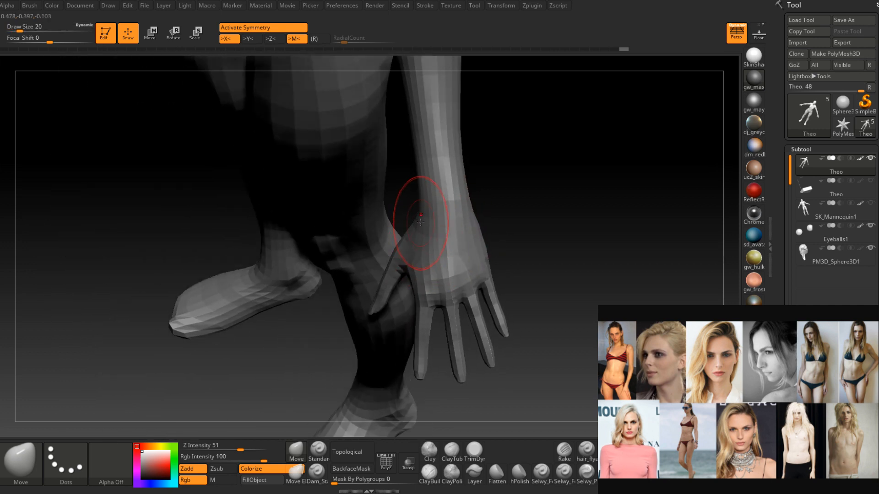
pyautogui.moveTo(414, 201)
pyautogui.mouseDown(button='right')
pyautogui.moveTo(432, 253)
pyautogui.moveTo(464, 208)
pyautogui.moveTo(427, 249)
pyautogui.mouseUp(button='right')
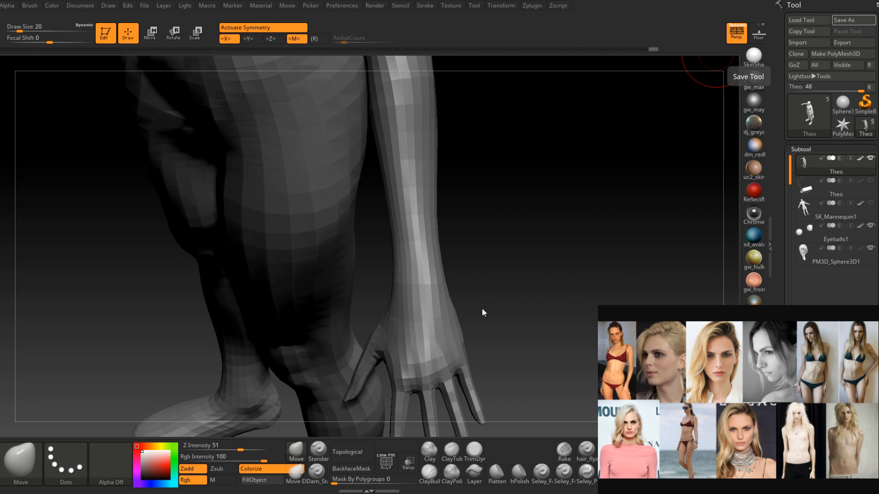
# Reshape the forearm's contour with the Move brush from several angles, varying the brush size between adjustments.
pyautogui.moveTo(487, 218)
pyautogui.mouseDown()
pyautogui.moveTo(496, 233)
pyautogui.moveTo(449, 237)
pyautogui.moveTo(466, 251)
pyautogui.moveTo(469, 176)
pyautogui.mouseUp()
pyautogui.press('space')
pyautogui.moveTo(470, 183)
pyautogui.mouseDown(button='right')
pyautogui.moveTo(449, 234)
pyautogui.moveTo(455, 254)
pyautogui.moveTo(448, 206)
pyautogui.moveTo(446, 229)
pyautogui.moveTo(454, 243)
pyautogui.moveTo(448, 217)
pyautogui.moveTo(457, 198)
pyautogui.moveTo(447, 196)
pyautogui.moveTo(439, 223)
pyautogui.mouseUp(button='right')
pyautogui.press('space')
pyautogui.moveTo(438, 222); pyautogui.dragTo(443, 222)
pyautogui.moveTo(443, 219)
pyautogui.mouseDown(button='right')
pyautogui.moveTo(426, 249)
pyautogui.moveTo(437, 220)
pyautogui.moveTo(450, 247)
pyautogui.moveTo(502, 220)
pyautogui.mouseUp(button='right')
pyautogui.moveTo(454, 275)
pyautogui.mouseDown(button='right')
pyautogui.moveTo(439, 242)
pyautogui.moveTo(426, 267)
pyautogui.moveTo(424, 259)
pyautogui.mouseUp(button='right')
pyautogui.press('space')
pyautogui.moveTo(424, 259); pyautogui.dragTo(419, 259)
pyautogui.moveTo(418, 221)
pyautogui.mouseDown(button='right')
pyautogui.moveTo(448, 243)
pyautogui.moveTo(439, 244)
pyautogui.mouseUp(button='right')
pyautogui.press('space')
pyautogui.moveTo(444, 255); pyautogui.dragTo(440, 256)
pyautogui.moveTo(442, 252)
pyautogui.mouseDown(button='right')
pyautogui.moveTo(441, 260)
pyautogui.moveTo(447, 243)
pyautogui.mouseUp(button='right')
pyautogui.press('space')
pyautogui.moveTo(438, 255); pyautogui.dragTo(441, 255)
pyautogui.moveTo(441, 255)
pyautogui.mouseDown(button='right')
pyautogui.moveTo(422, 304)
pyautogui.moveTo(421, 238)
pyautogui.mouseUp(button='right')
# Carve a crease on the arm with the Dam_Standard brush and smooth the surface around it.
pyautogui.click(316, 471)
pyautogui.moveTo(424, 222); pyautogui.dragTo(419, 249)
pyautogui.moveTo(418, 249); pyautogui.dragTo(402, 256, button='right')
pyautogui.press('space')
pyautogui.moveTo(403, 261); pyautogui.dragTo(394, 261)
pyautogui.moveTo(395, 261); pyautogui.dragTo(411, 245, button='right')
pyautogui.keyDown('shift'); pyautogui.moveTo(412, 245); pyautogui.dragTo(416, 235); pyautogui.keyUp('shift')
pyautogui.moveTo(416, 235)
pyautogui.mouseDown(button='right')
pyautogui.moveTo(424, 215)
pyautogui.moveTo(432, 243)
pyautogui.moveTo(408, 259)
pyautogui.mouseUp(button='right')
# Raise the body to a higher subdivision level and smooth the arm surface.
pyautogui.press('d')
pyautogui.moveTo(423, 218); pyautogui.dragTo(409, 231, button='right')
pyautogui.moveTo(412, 247)
pyautogui.keyDown('shift'); pyautogui.mouseDown()
pyautogui.moveTo(415, 240)
pyautogui.moveTo(404, 255)
pyautogui.mouseUp(); pyautogui.keyUp('shift')
pyautogui.moveTo(404, 255)
pyautogui.mouseDown(button='right')
pyautogui.moveTo(411, 239)
pyautogui.moveTo(425, 242)
pyautogui.moveTo(411, 245)
pyautogui.moveTo(433, 188)
pyautogui.mouseUp(button='right')
# Build up volume around the elbow with the ClayBuildup brush at Draw Size 13.
pyautogui.click(432, 484)
pyautogui.moveTo(438, 249); pyautogui.dragTo(451, 274, button='right')
pyautogui.keyDown('ctrl'); pyautogui.moveTo(451, 275); pyautogui.dragTo(449, 254, button='right'); pyautogui.keyUp('ctrl')
pyautogui.moveTo(431, 320); pyautogui.dragTo(444, 253, button='right')
pyautogui.press('space')
pyautogui.moveTo(447, 244); pyautogui.dragTo(450, 244)
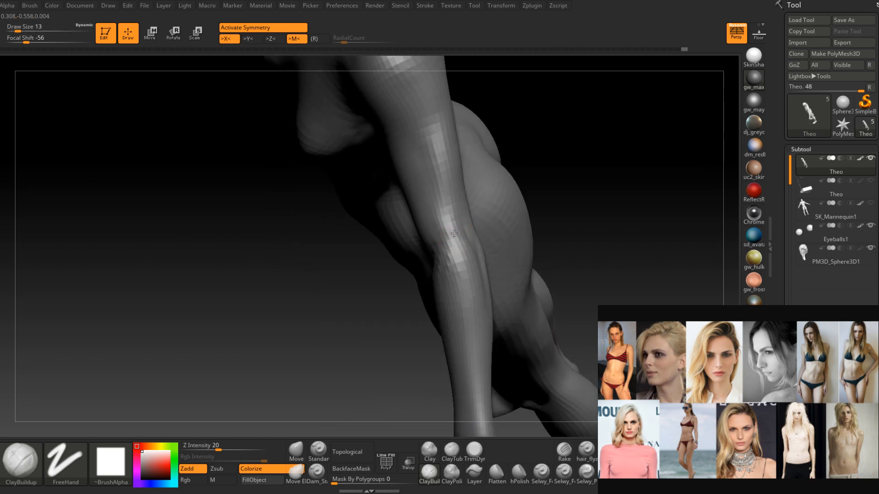
pyautogui.moveTo(454, 229)
pyautogui.mouseDown(button='right')
pyautogui.moveTo(476, 220)
pyautogui.moveTo(447, 257)
pyautogui.mouseUp(button='right')
# Sculpt the elbow and upper forearm with ClayBuildup at Draw Sizes 17 and 14, smoothing the added forms.
pyautogui.moveTo(450, 200)
pyautogui.mouseDown(button='right')
pyautogui.moveTo(462, 252)
pyautogui.moveTo(448, 253)
pyautogui.moveTo(461, 265)
pyautogui.mouseUp(button='right')
pyautogui.press(']')
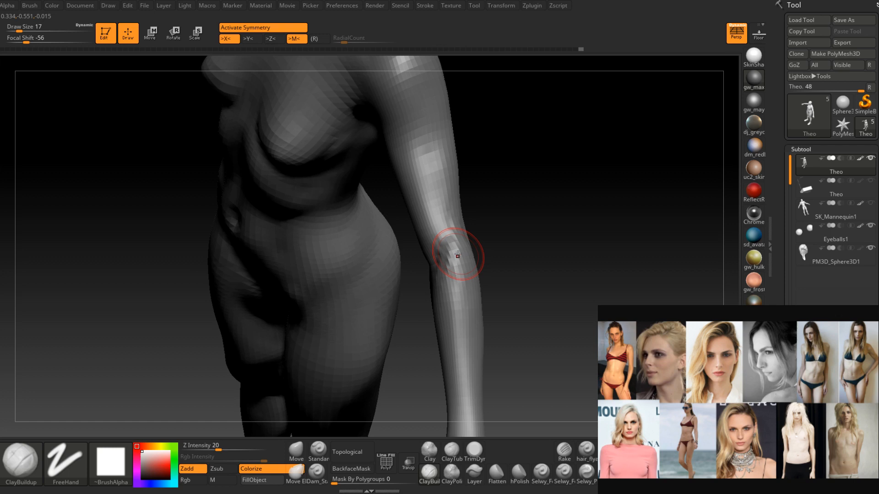
pyautogui.press('[')
pyautogui.moveTo(457, 254)
pyautogui.mouseDown(button='right')
pyautogui.moveTo(500, 289)
pyautogui.moveTo(484, 263)
pyautogui.moveTo(480, 215)
pyautogui.moveTo(443, 263)
pyautogui.moveTo(444, 285)
pyautogui.moveTo(431, 277)
pyautogui.moveTo(446, 271)
pyautogui.moveTo(431, 270)
pyautogui.moveTo(443, 261)
pyautogui.moveTo(428, 281)
pyautogui.moveTo(361, 316)
pyautogui.mouseUp(button='right')
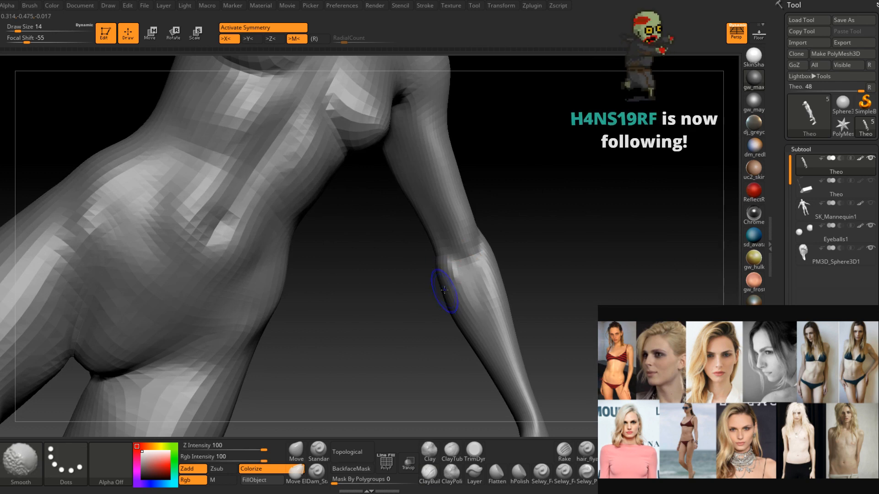
pyautogui.moveTo(457, 304)
pyautogui.mouseDown(button='right')
pyautogui.moveTo(546, 220)
pyautogui.moveTo(540, 237)
pyautogui.mouseUp(button='right')
pyautogui.moveTo(451, 310); pyautogui.dragTo(491, 257, button='right')
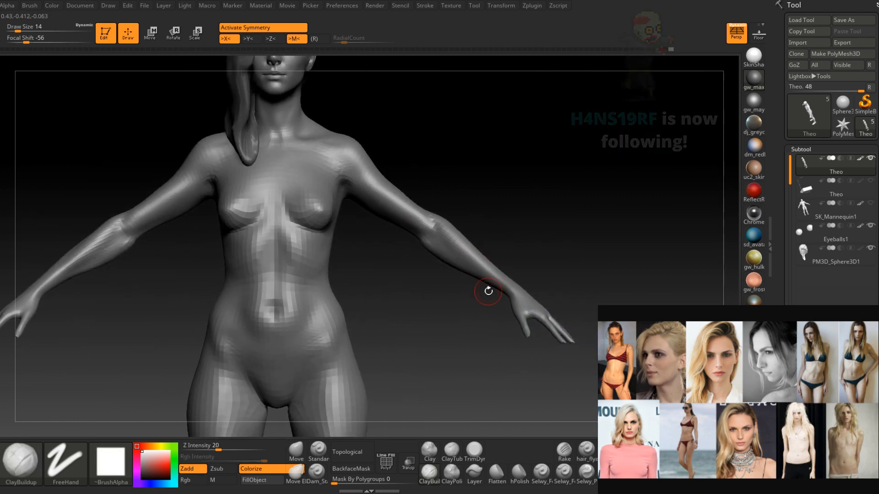
pyautogui.moveTo(824, 209)
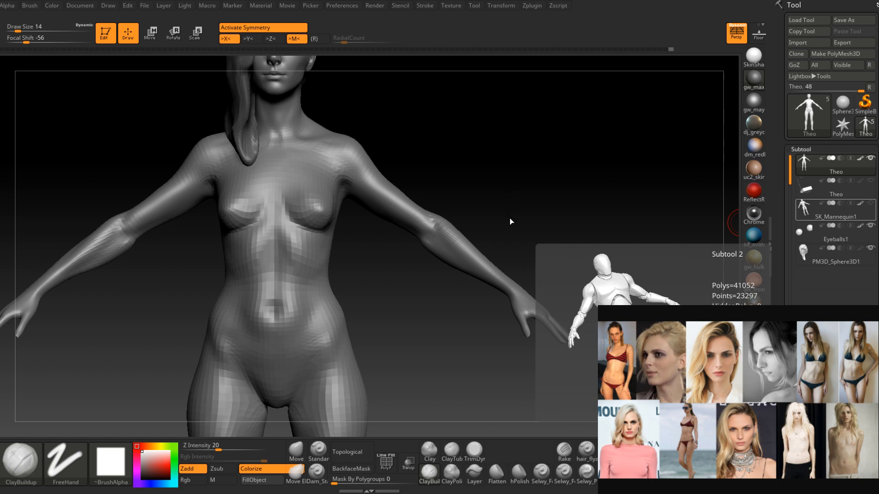
pyautogui.keyDown('shift'); pyautogui.moveTo(546, 206); pyautogui.dragTo(552, 204); pyautogui.keyUp('shift')
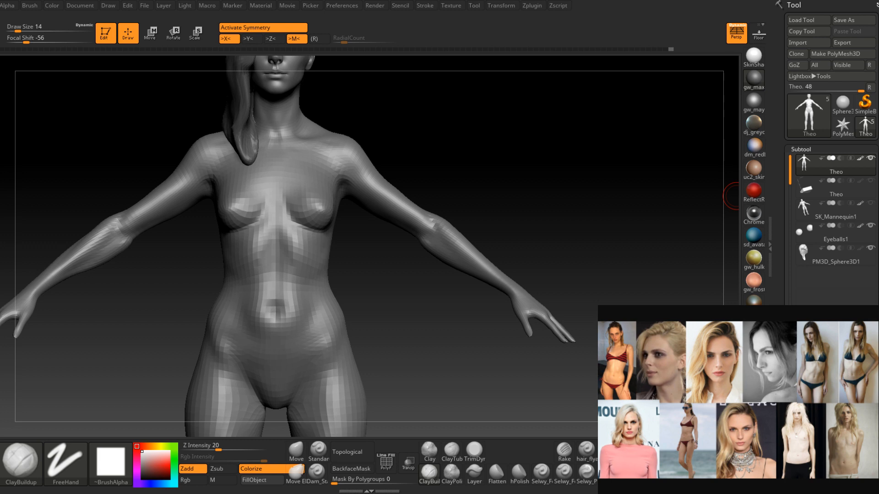
# Set up the Move brush at Draw Size 29 for the forearm and lower the body by two subdivision levels.
pyautogui.moveTo(489, 215)
pyautogui.mouseDown()
pyautogui.moveTo(502, 224)
pyautogui.moveTo(458, 245)
pyautogui.mouseUp()
pyautogui.click(296, 451)
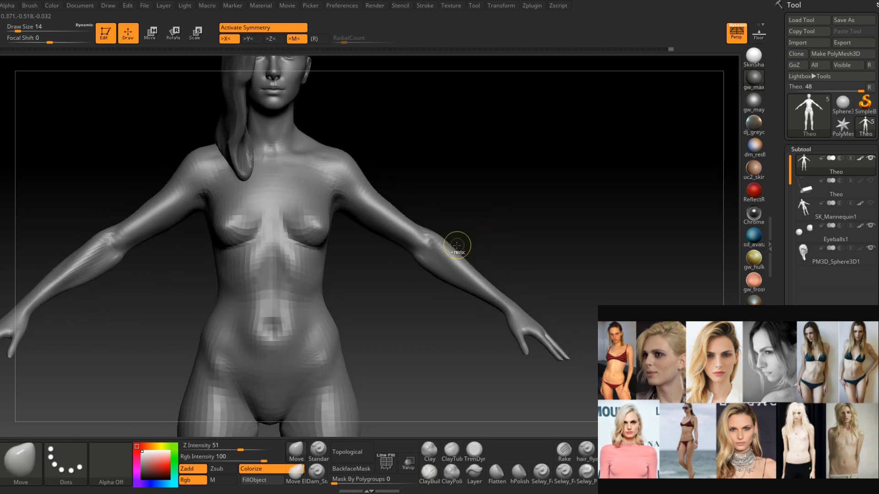
pyautogui.keyDown('ctrl'); pyautogui.moveTo(457, 245); pyautogui.dragTo(441, 311, button='right'); pyautogui.keyUp('ctrl')
pyautogui.moveTo(431, 315); pyautogui.dragTo(441, 322)
pyautogui.press('space')
pyautogui.moveTo(466, 259); pyautogui.dragTo(470, 259)
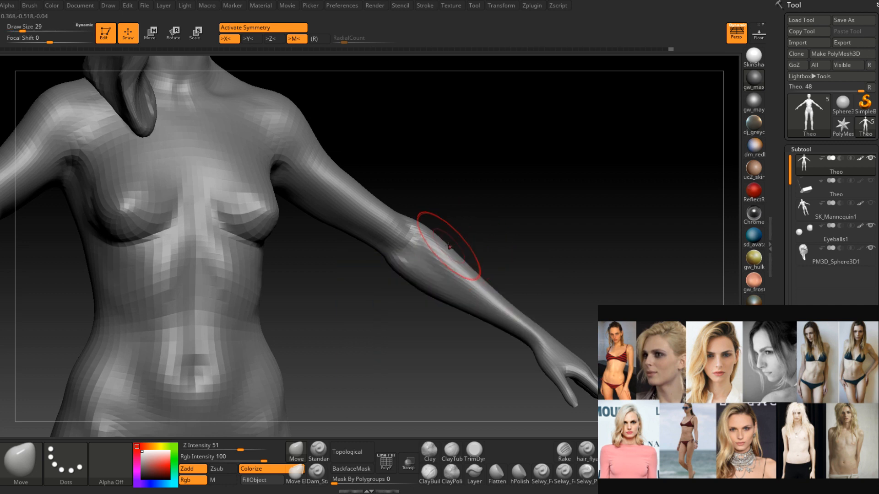
pyautogui.hotkey('shift', 'd')
pyautogui.hotkey('shift', 'd')
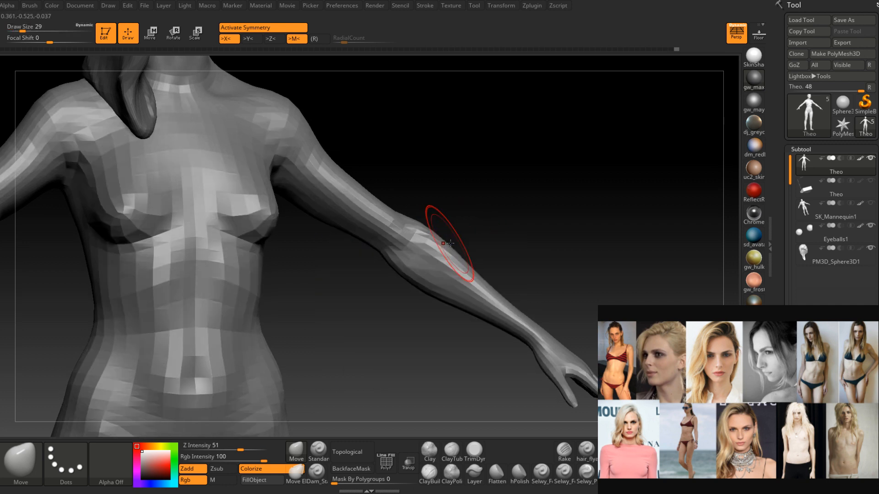
# Reshape the contour of the lower forearm and wrist with the Move brush at Draw Size 17.
pyautogui.moveTo(450, 242)
pyautogui.mouseDown(button='right')
pyautogui.moveTo(512, 241)
pyautogui.moveTo(503, 293)
pyautogui.moveTo(485, 269)
pyautogui.moveTo(515, 279)
pyautogui.moveTo(514, 298)
pyautogui.mouseUp(button='right')
pyautogui.press('space')
pyautogui.moveTo(531, 282); pyautogui.dragTo(526, 279)
pyautogui.moveTo(527, 279)
pyautogui.mouseDown(button='right')
pyautogui.moveTo(533, 270)
pyautogui.moveTo(537, 280)
pyautogui.mouseUp(button='right')
pyautogui.press('space')
pyautogui.moveTo(527, 279); pyautogui.dragTo(530, 278)
pyautogui.moveTo(529, 277)
pyautogui.mouseDown(button='right')
pyautogui.moveTo(544, 273)
pyautogui.moveTo(547, 280)
pyautogui.mouseUp(button='right')
pyautogui.press('space')
pyautogui.moveTo(547, 284); pyautogui.dragTo(540, 285)
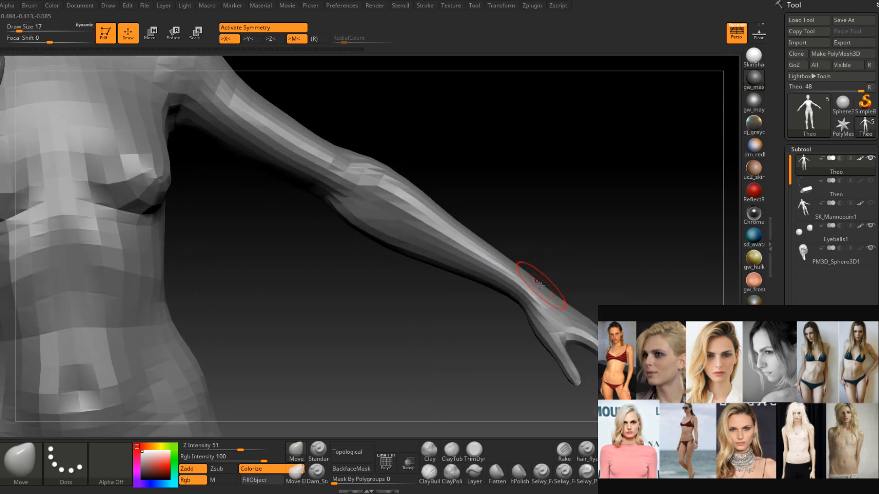
# Adjust the wrist and the thumb side of the hand with the Move brush at Draw Sizes 14 and 20.
pyautogui.moveTo(542, 284); pyautogui.dragTo(539, 297, button='right')
pyautogui.press('space')
pyautogui.moveTo(539, 297); pyautogui.dragTo(532, 296)
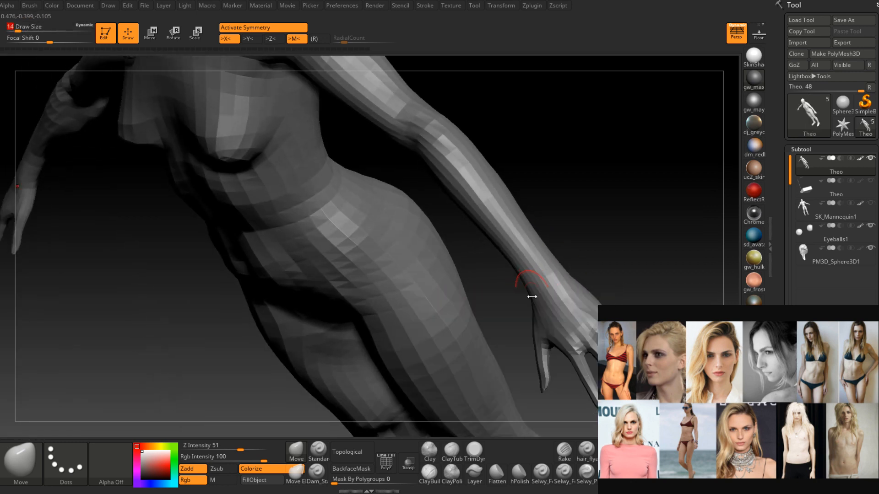
pyautogui.moveTo(530, 296)
pyautogui.mouseDown(button='right')
pyautogui.moveTo(563, 293)
pyautogui.moveTo(530, 293)
pyautogui.moveTo(516, 270)
pyautogui.mouseUp(button='right')
pyautogui.press('space')
pyautogui.moveTo(516, 271); pyautogui.dragTo(522, 269)
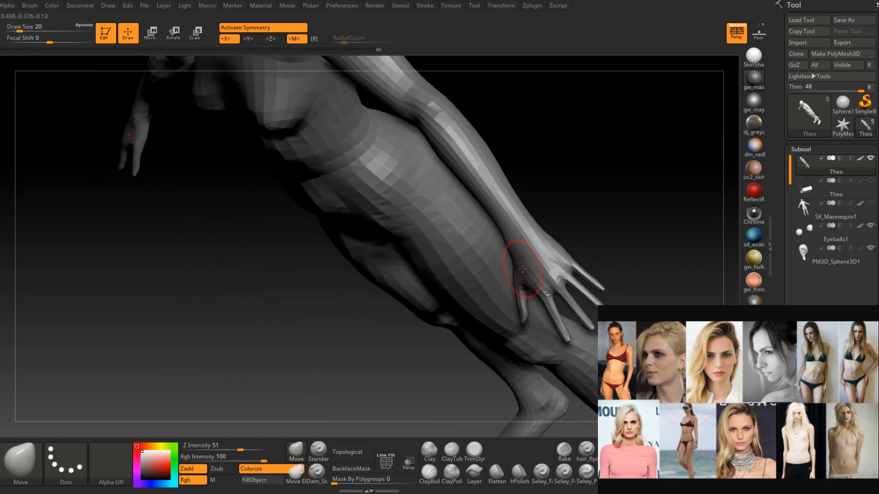
# Refine the wrist's shape where the forearm meets the back of the hand, using the Move brush at Draw Size 16.
pyautogui.moveTo(519, 273)
pyautogui.mouseDown(button='right')
pyautogui.moveTo(526, 251)
pyautogui.moveTo(549, 251)
pyautogui.moveTo(538, 256)
pyautogui.moveTo(539, 293)
pyautogui.moveTo(506, 314)
pyautogui.moveTo(517, 265)
pyautogui.moveTo(515, 304)
pyautogui.moveTo(488, 325)
pyautogui.moveTo(497, 285)
pyautogui.mouseUp(button='right')
pyautogui.press('ctrl')
pyautogui.press('space')
pyautogui.moveTo(496, 285); pyautogui.dragTo(484, 280)
pyautogui.moveTo(485, 281)
pyautogui.mouseDown(button='right')
pyautogui.moveTo(508, 279)
pyautogui.moveTo(488, 287)
pyautogui.mouseUp(button='right')
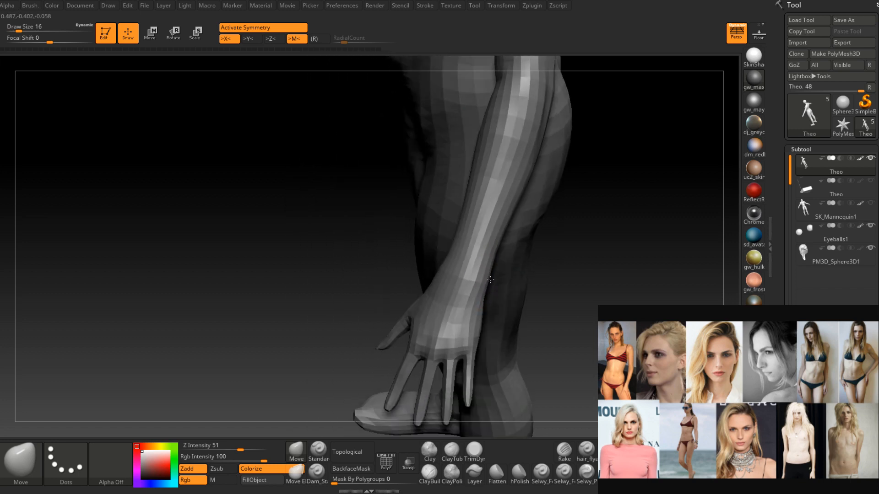
pyautogui.moveTo(481, 294)
pyautogui.mouseDown(button='right')
pyautogui.moveTo(503, 293)
pyautogui.moveTo(476, 295)
pyautogui.mouseUp(button='right')
pyautogui.press('space')
pyautogui.moveTo(476, 295); pyautogui.dragTo(486, 295)
# Adjust the arm's shape with the Move brush at Draw Size 17 and raise the body's subdivision level.
pyautogui.moveTo(486, 296)
pyautogui.mouseDown(button='right')
pyautogui.moveTo(449, 291)
pyautogui.moveTo(471, 314)
pyautogui.moveTo(471, 304)
pyautogui.moveTo(466, 328)
pyautogui.moveTo(464, 311)
pyautogui.moveTo(429, 319)
pyautogui.mouseUp(button='right')
pyautogui.keyDown('shift'); pyautogui.moveTo(428, 320); pyautogui.dragTo(431, 320); pyautogui.keyUp('shift')
pyautogui.moveTo(430, 320)
pyautogui.mouseDown(button='right')
pyautogui.moveTo(450, 311)
pyautogui.moveTo(441, 285)
pyautogui.moveTo(447, 218)
pyautogui.moveTo(448, 251)
pyautogui.moveTo(432, 196)
pyautogui.moveTo(454, 284)
pyautogui.mouseUp(button='right')
pyautogui.press('space')
pyautogui.moveTo(412, 278); pyautogui.dragTo(406, 278)
pyautogui.press('d')
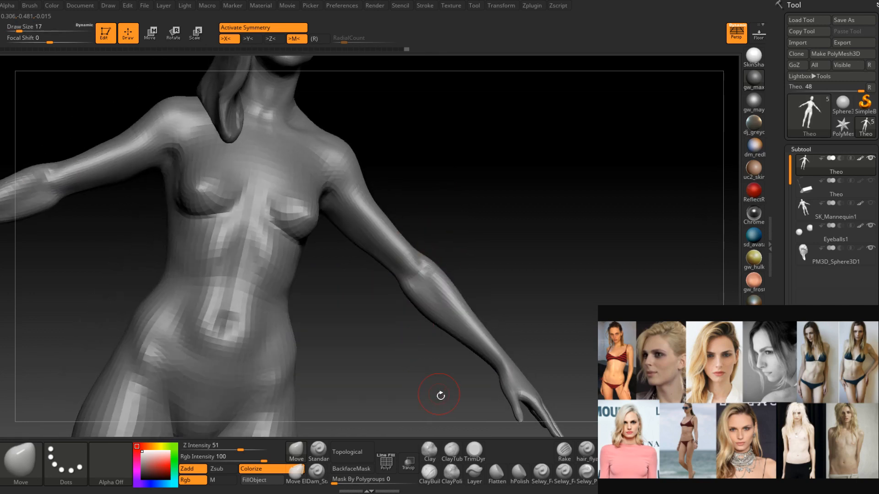
# Build up the elbow and lower upper arm with the ClayBuildup brush at Draw Size 17 and smooth the forms.
pyautogui.click(429, 474)
pyautogui.moveTo(403, 298); pyautogui.dragTo(415, 280, button='right')
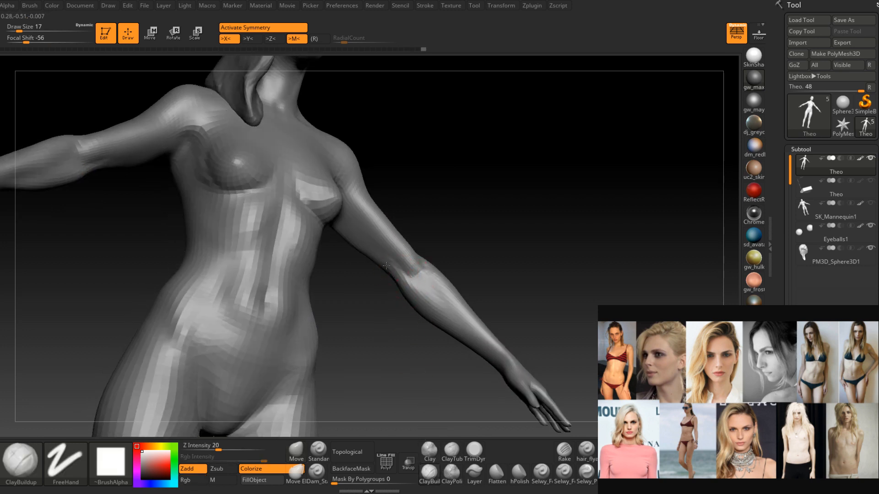
pyautogui.moveTo(399, 288)
pyautogui.mouseDown(button='right')
pyautogui.moveTo(387, 273)
pyautogui.moveTo(427, 272)
pyautogui.moveTo(387, 270)
pyautogui.moveTo(380, 279)
pyautogui.moveTo(384, 290)
pyautogui.moveTo(422, 240)
pyautogui.moveTo(455, 229)
pyautogui.moveTo(435, 265)
pyautogui.moveTo(443, 285)
pyautogui.mouseUp(button='right')
pyautogui.press('shift')
pyautogui.press('shift')
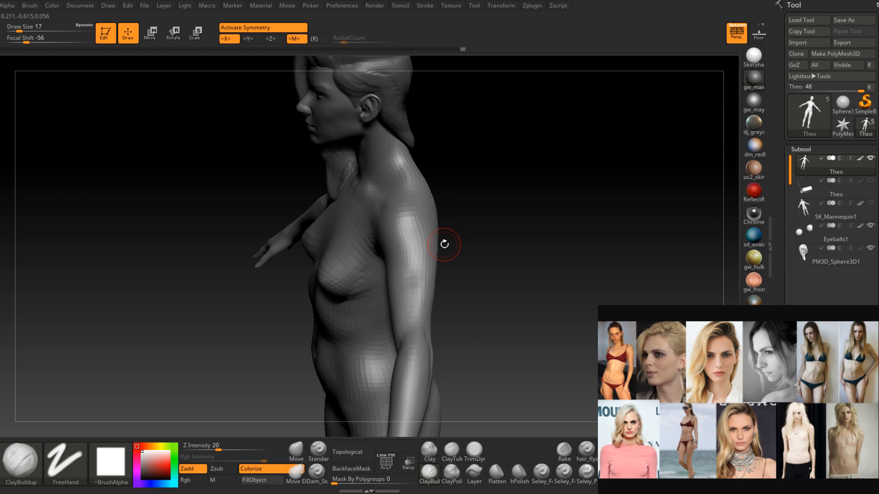
pyautogui.moveTo(444, 244); pyautogui.dragTo(505, 263, button='right')
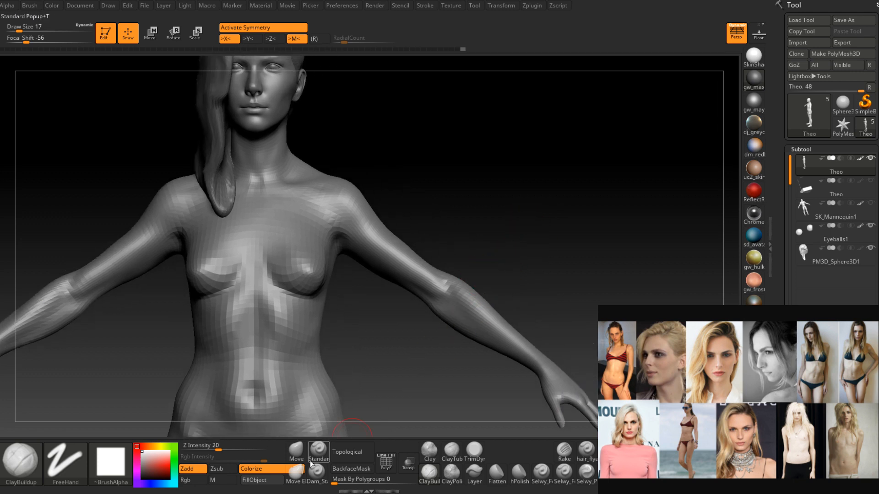
# Reshape the outer forearm and inner elbow contours with the Move brush at Draw Sizes 33, 23 and 17.
pyautogui.click(297, 453)
pyautogui.press('space')
pyautogui.moveTo(467, 281); pyautogui.dragTo(466, 282)
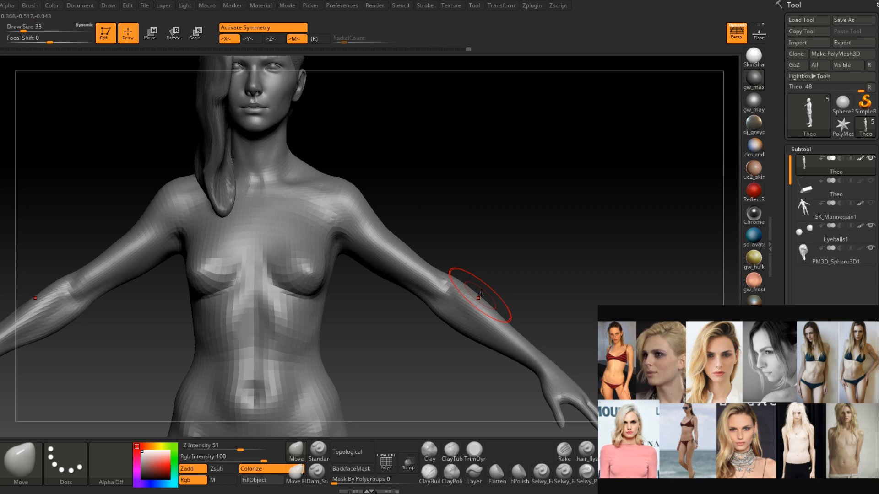
pyautogui.press('space')
pyautogui.moveTo(443, 308); pyautogui.dragTo(437, 310)
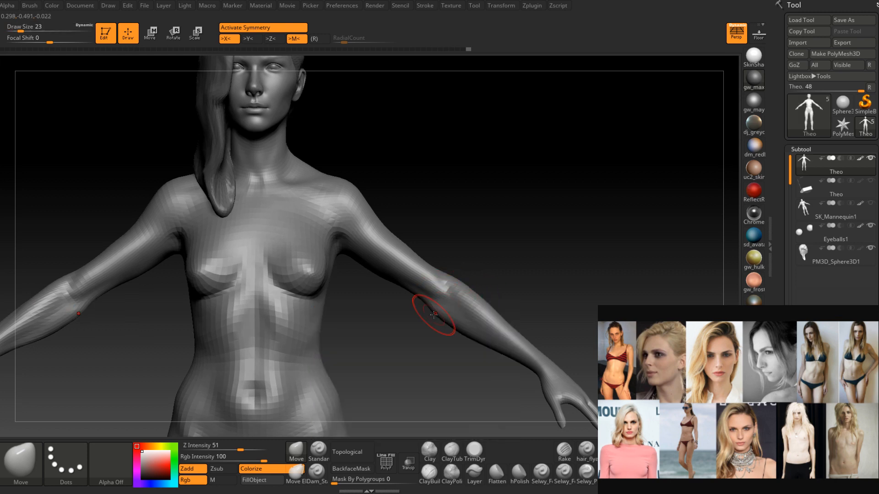
pyautogui.press('space')
pyautogui.moveTo(431, 304)
pyautogui.mouseDown()
pyautogui.moveTo(429, 322)
pyautogui.moveTo(421, 295)
pyautogui.moveTo(447, 306)
pyautogui.mouseUp()
pyautogui.moveTo(404, 300); pyautogui.dragTo(490, 333, button='right')
pyautogui.moveTo(439, 324); pyautogui.dragTo(445, 331, button='right')
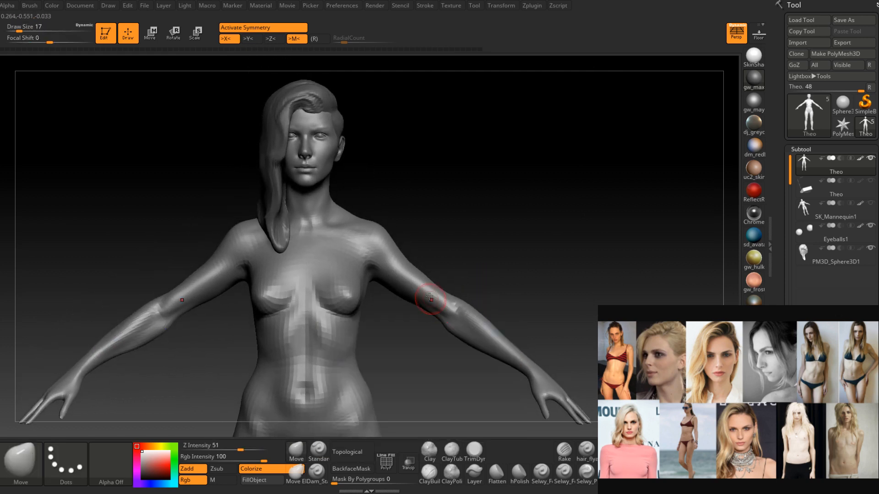
# Adjust the underside and back of the upper arm with the Move brush at Draw Sizes 25 and 37.
pyautogui.keyDown('ctrl'); pyautogui.moveTo(431, 298); pyautogui.dragTo(435, 344, button='right'); pyautogui.keyUp('ctrl')
pyautogui.press('space')
pyautogui.moveTo(423, 316); pyautogui.dragTo(426, 316)
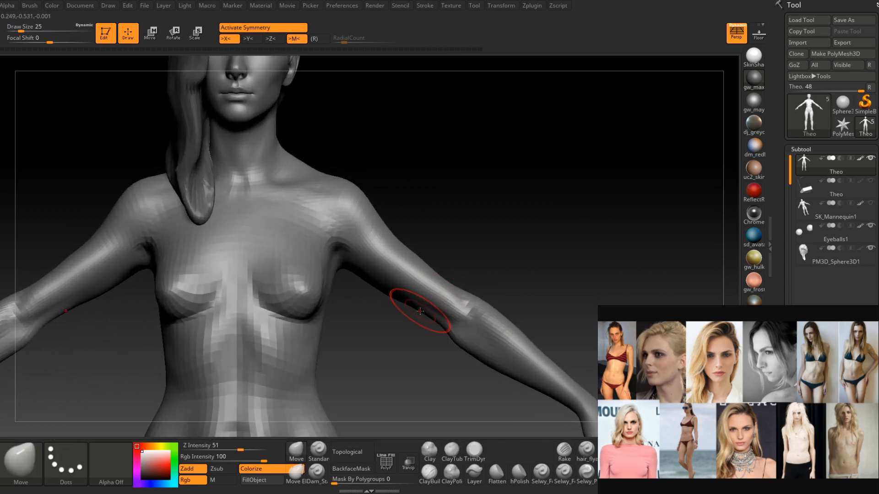
pyautogui.moveTo(405, 310)
pyautogui.mouseDown(button='right')
pyautogui.moveTo(389, 310)
pyautogui.moveTo(422, 304)
pyautogui.moveTo(427, 288)
pyautogui.moveTo(431, 294)
pyautogui.moveTo(426, 281)
pyautogui.mouseUp(button='right')
pyautogui.press('space')
pyautogui.moveTo(425, 281); pyautogui.dragTo(431, 281)
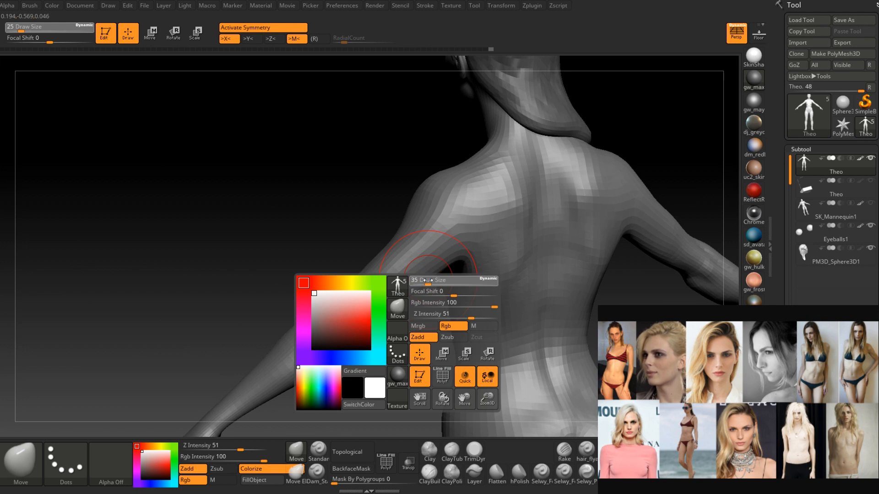
pyautogui.moveTo(413, 250)
pyautogui.mouseDown(button='right')
pyautogui.moveTo(390, 243)
pyautogui.moveTo(435, 246)
pyautogui.moveTo(397, 271)
pyautogui.mouseUp(button='right')
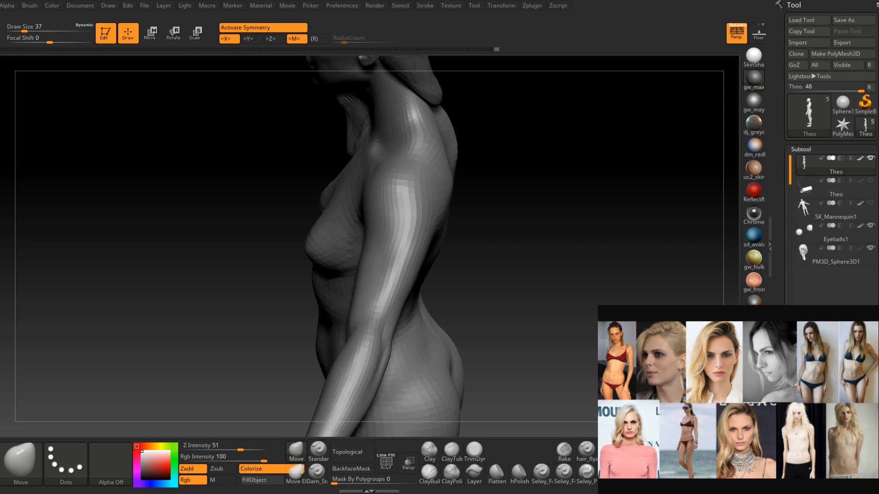
# Reshape the shoulder and upper arm with the Move brush at Draw Size 44.
pyautogui.moveTo(489, 243)
pyautogui.mouseDown()
pyautogui.moveTo(522, 238)
pyautogui.moveTo(495, 252)
pyautogui.moveTo(447, 221)
pyautogui.moveTo(392, 264)
pyautogui.moveTo(391, 254)
pyautogui.mouseUp()
pyautogui.press('space')
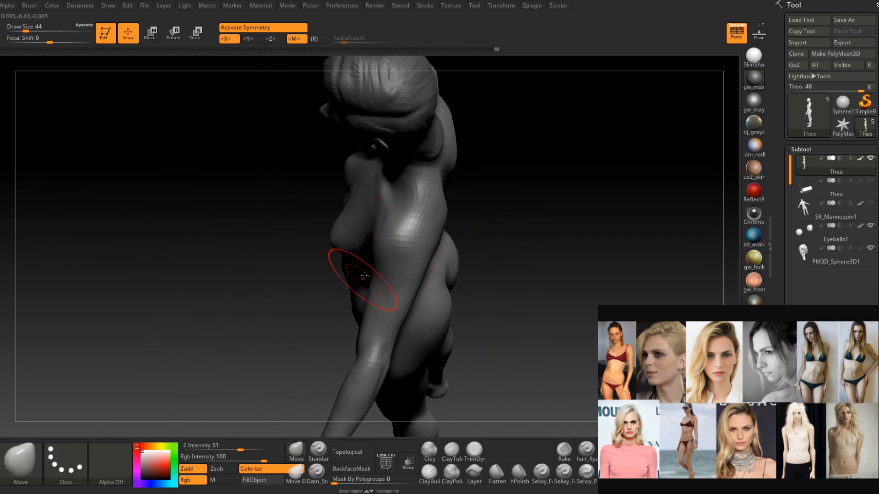
pyautogui.moveTo(364, 275); pyautogui.dragTo(382, 255, button='right')
pyautogui.press('space')
pyautogui.moveTo(384, 254); pyautogui.dragTo(381, 255)
# Carve the armpit crease with the Dam_Standard brush at Draw Size 16.
pyautogui.moveTo(379, 249)
pyautogui.mouseDown(button='right')
pyautogui.moveTo(387, 233)
pyautogui.moveTo(391, 241)
pyautogui.moveTo(398, 233)
pyautogui.moveTo(401, 255)
pyautogui.moveTo(412, 243)
pyautogui.moveTo(385, 297)
pyautogui.moveTo(402, 245)
pyautogui.moveTo(389, 245)
pyautogui.moveTo(315, 426)
pyautogui.mouseUp(button='right')
pyautogui.click(316, 474)
pyautogui.moveTo(330, 364); pyautogui.dragTo(357, 261, button='right')
pyautogui.press('space')
pyautogui.moveTo(372, 258); pyautogui.dragTo(364, 237)
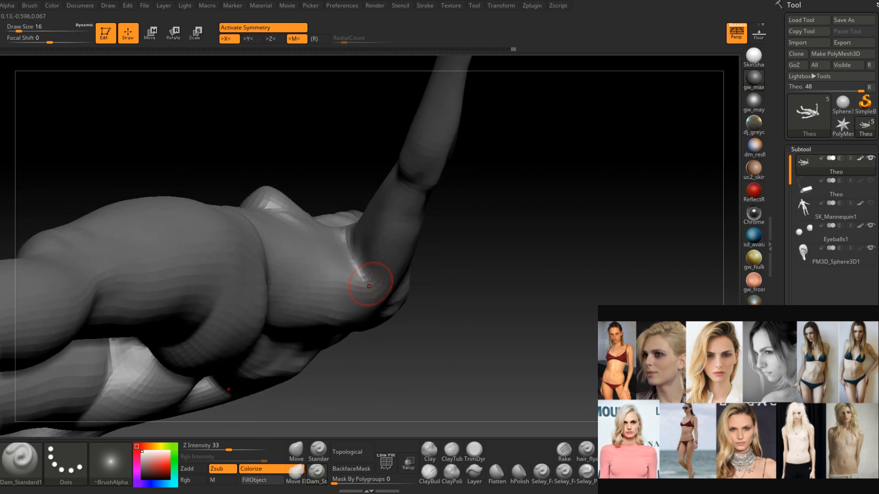
pyautogui.moveTo(370, 283); pyautogui.dragTo(355, 258, button='right')
pyautogui.moveTo(383, 286)
pyautogui.mouseDown(button='right')
pyautogui.moveTo(355, 231)
pyautogui.moveTo(372, 288)
pyautogui.moveTo(396, 308)
pyautogui.moveTo(382, 273)
pyautogui.moveTo(393, 276)
pyautogui.moveTo(383, 280)
pyautogui.mouseUp(button='right')
# Build up the armpit folds with the ClayBuildup brush at Draw Sizes 8 and 9 and smooth the area.
pyautogui.click(429, 473)
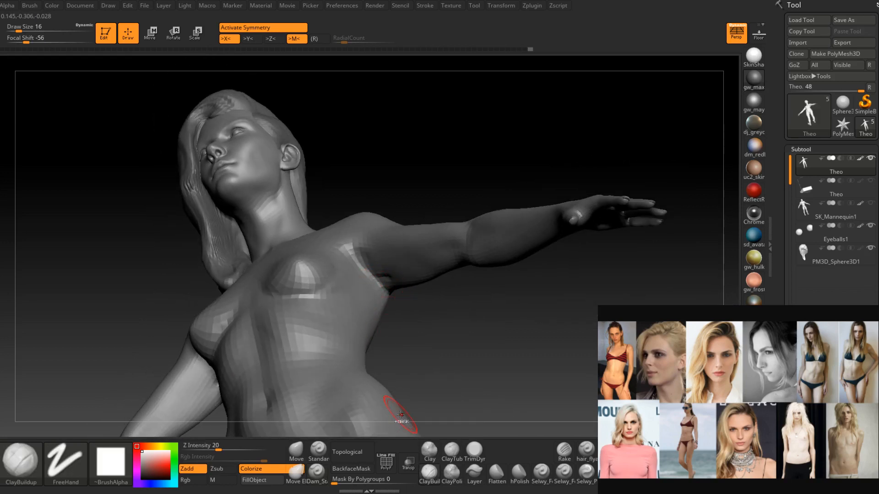
pyautogui.keyDown('ctrl'); pyautogui.moveTo(392, 412); pyautogui.dragTo(347, 345, button='right'); pyautogui.keyUp('ctrl')
pyautogui.press('space')
pyautogui.moveTo(374, 284); pyautogui.dragTo(367, 283)
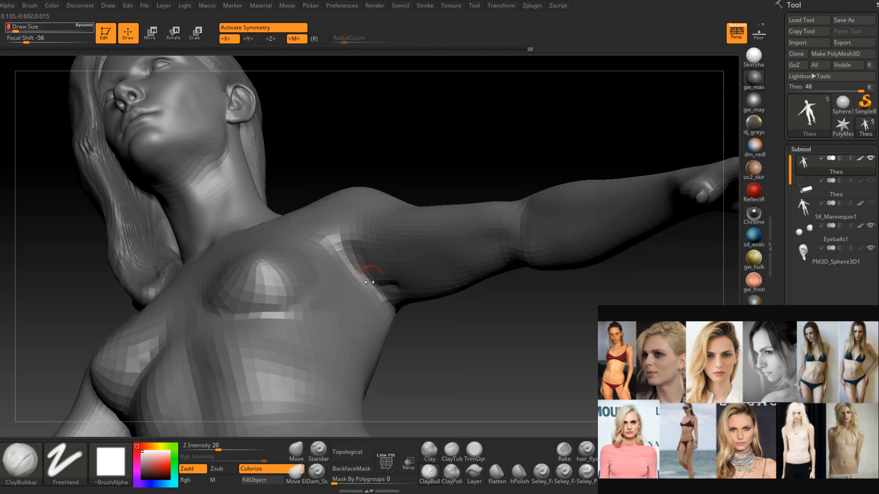
pyautogui.moveTo(355, 285)
pyautogui.mouseDown(button='right')
pyautogui.moveTo(399, 289)
pyautogui.moveTo(359, 274)
pyautogui.moveTo(367, 270)
pyautogui.mouseUp(button='right')
pyautogui.press('space')
pyautogui.moveTo(368, 276); pyautogui.dragTo(370, 276)
pyautogui.moveTo(376, 238)
pyautogui.mouseDown(button='right')
pyautogui.moveTo(363, 273)
pyautogui.moveTo(414, 310)
pyautogui.moveTo(396, 240)
pyautogui.moveTo(390, 325)
pyautogui.mouseUp(button='right')
pyautogui.press('shift')
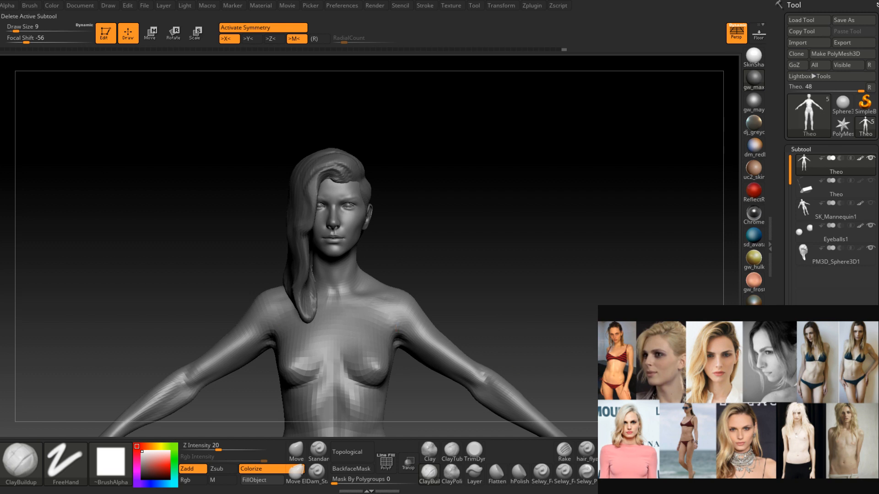
# Append a sphere as a new subtool and make it the active subtool.
pyautogui.click(851, 415)
pyautogui.click(574, 254)
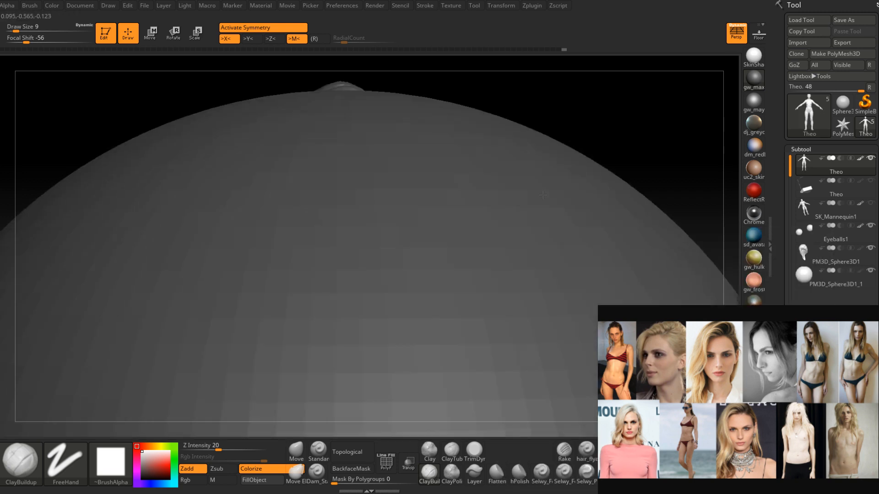
pyautogui.keyDown('alt'); pyautogui.moveTo(556, 294); pyautogui.dragTo(440, 250, button='right'); pyautogui.keyUp('alt')
pyautogui.keyDown('alt'); pyautogui.click(463, 298); pyautogui.keyUp('alt')
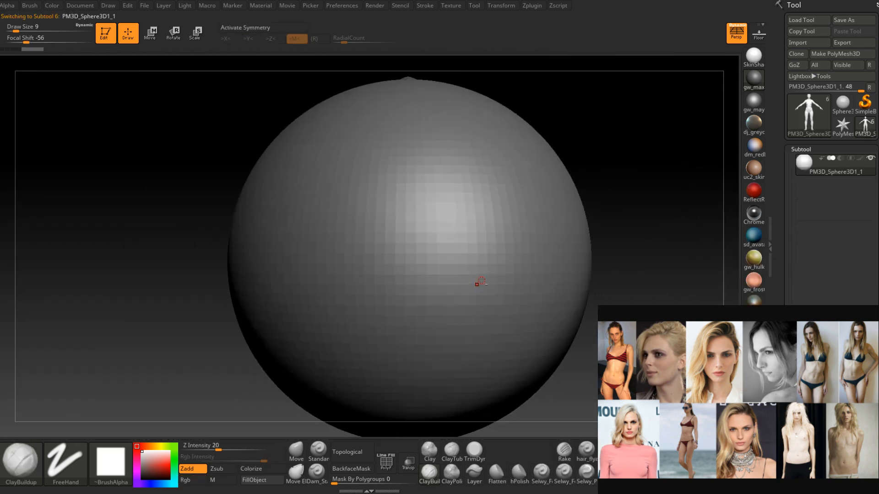
# Scale the sphere down and position it over the upper and back part of the head.
pyautogui.click(197, 35)
pyautogui.moveTo(407, 260); pyautogui.dragTo(364, 455)
pyautogui.moveTo(408, 208); pyautogui.dragTo(419, 22)
pyautogui.moveTo(561, 123); pyautogui.dragTo(482, 149, button='right')
pyautogui.keyDown('alt'); pyautogui.moveTo(481, 149); pyautogui.dragTo(435, 298, button='right'); pyautogui.keyUp('alt')
pyautogui.moveTo(388, 229); pyautogui.dragTo(388, 270)
pyautogui.moveTo(426, 195); pyautogui.dragTo(467, 227)
pyautogui.moveTo(415, 267); pyautogui.dragTo(413, 291)
pyautogui.moveTo(448, 232); pyautogui.dragTo(435, 244)
# Hide the long-hair subtool and fine-tune the sphere's fit around the head as a rounded hair volume.
pyautogui.scroll(3, 800, 194)
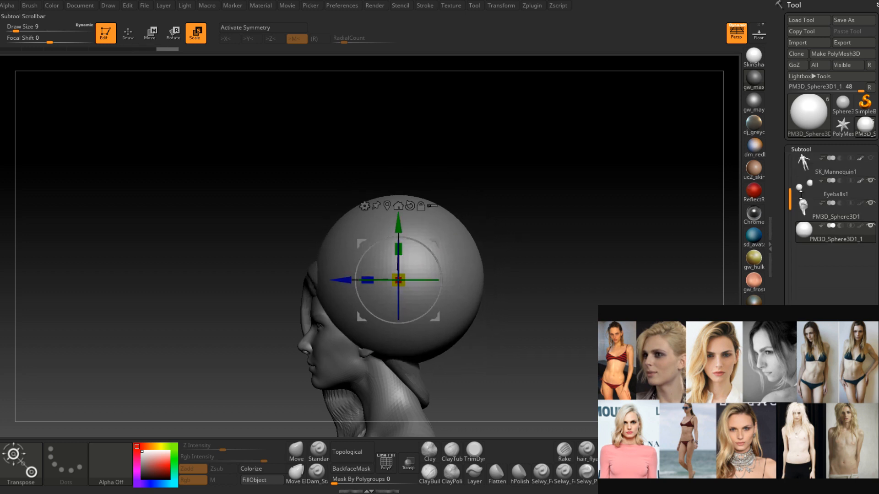
pyautogui.scroll(2, 800, 194)
pyautogui.click(870, 247)
pyautogui.moveTo(501, 312)
pyautogui.mouseDown()
pyautogui.moveTo(565, 334)
pyautogui.moveTo(501, 312)
pyautogui.mouseUp()
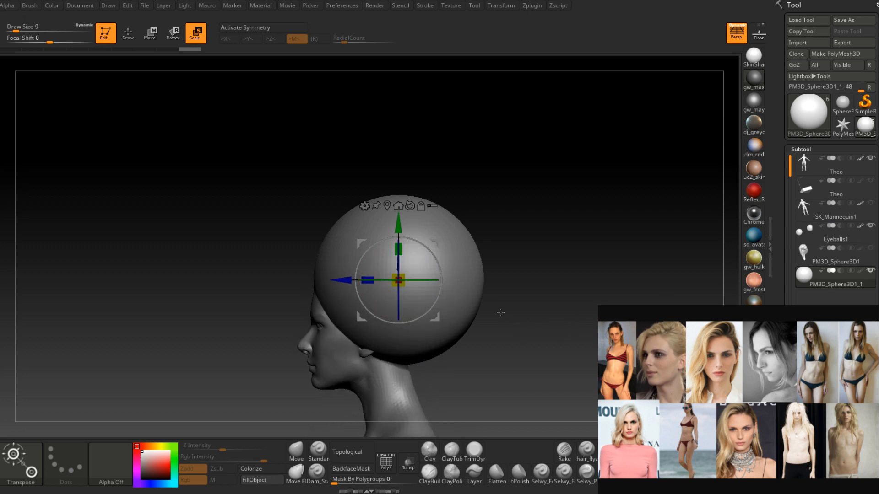
pyautogui.moveTo(436, 243); pyautogui.dragTo(446, 238)
pyautogui.keyDown('shift'); pyautogui.moveTo(506, 259); pyautogui.dragTo(581, 271, button='right'); pyautogui.keyUp('shift')
pyautogui.keyDown('alt'); pyautogui.moveTo(533, 331); pyautogui.dragTo(518, 241, button='right'); pyautogui.keyUp('alt')
pyautogui.moveTo(519, 242)
pyautogui.keyDown('ctrl'); pyautogui.mouseDown(button='right')
pyautogui.moveTo(510, 303)
pyautogui.moveTo(468, 261)
pyautogui.mouseUp(button='right'); pyautogui.keyUp('ctrl')
pyautogui.click(132, 35)
# Make the Theo body the active subtool and bring the hips into side profile.
pyautogui.keyDown('alt'); pyautogui.moveTo(458, 346); pyautogui.dragTo(453, 266, button='right'); pyautogui.keyUp('alt')
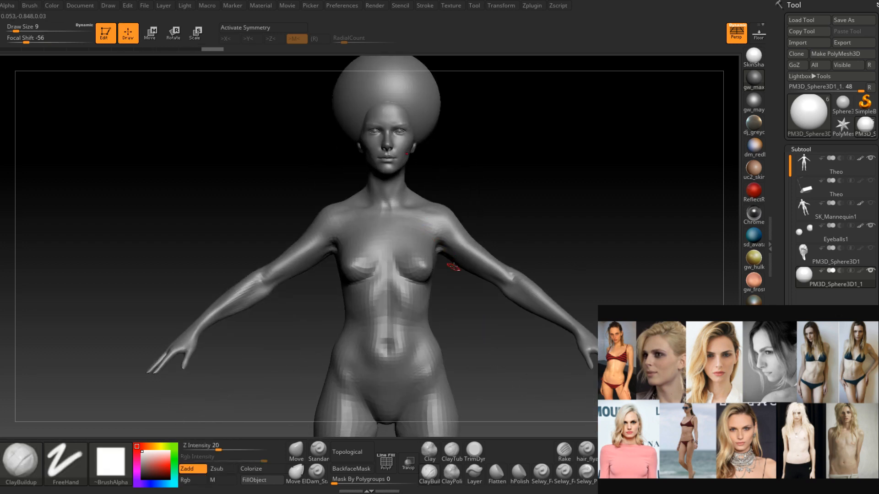
pyautogui.keyDown('alt'); pyautogui.click(456, 246); pyautogui.keyUp('alt')
pyautogui.moveTo(509, 243)
pyautogui.keyDown('alt'); pyautogui.mouseDown(button='right')
pyautogui.moveTo(489, 308)
pyautogui.moveTo(479, 290)
pyautogui.moveTo(454, 298)
pyautogui.moveTo(517, 290)
pyautogui.moveTo(435, 305)
pyautogui.moveTo(467, 304)
pyautogui.moveTo(446, 349)
pyautogui.moveTo(470, 230)
pyautogui.moveTo(446, 298)
pyautogui.mouseUp(button='right'); pyautogui.keyUp('alt')
pyautogui.keyDown('ctrl'); pyautogui.moveTo(423, 267); pyautogui.dragTo(433, 314, button='right'); pyautogui.keyUp('ctrl')
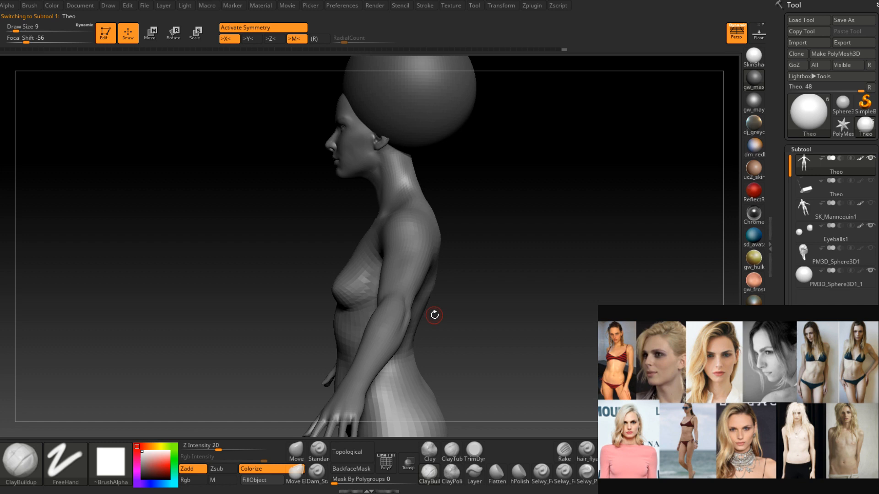
pyautogui.keyDown('alt'); pyautogui.moveTo(443, 357); pyautogui.dragTo(439, 261, button='right'); pyautogui.keyUp('alt')
pyautogui.moveTo(480, 293)
pyautogui.mouseDown(button='right')
pyautogui.moveTo(427, 301)
pyautogui.moveTo(467, 306)
pyautogui.moveTo(475, 258)
pyautogui.mouseUp(button='right')
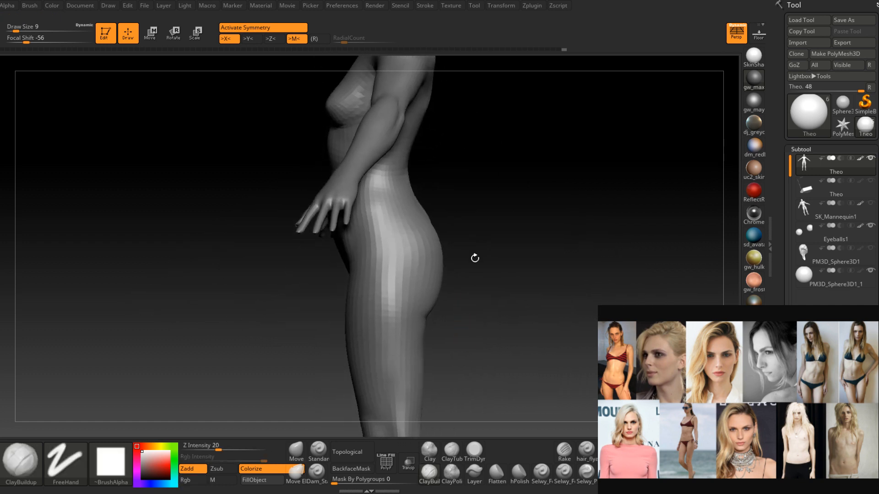
# Reshape the side profile of the buttocks with the Move brush at Draw Size 35.
pyautogui.click(296, 451)
pyautogui.press('space')
pyautogui.moveTo(438, 293); pyautogui.dragTo(440, 277, button='right')
pyautogui.press('space')
pyautogui.moveTo(441, 277); pyautogui.dragTo(443, 277)
pyautogui.press('space')
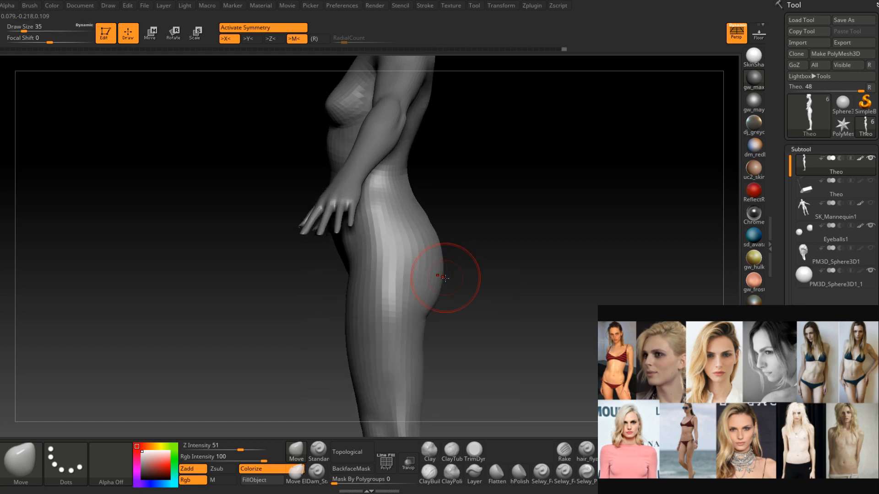
pyautogui.moveTo(445, 278); pyautogui.dragTo(437, 274, button='right')
pyautogui.moveTo(437, 274); pyautogui.dragTo(443, 273)
pyautogui.moveTo(443, 273); pyautogui.dragTo(460, 270, button='right')
pyautogui.press('space')
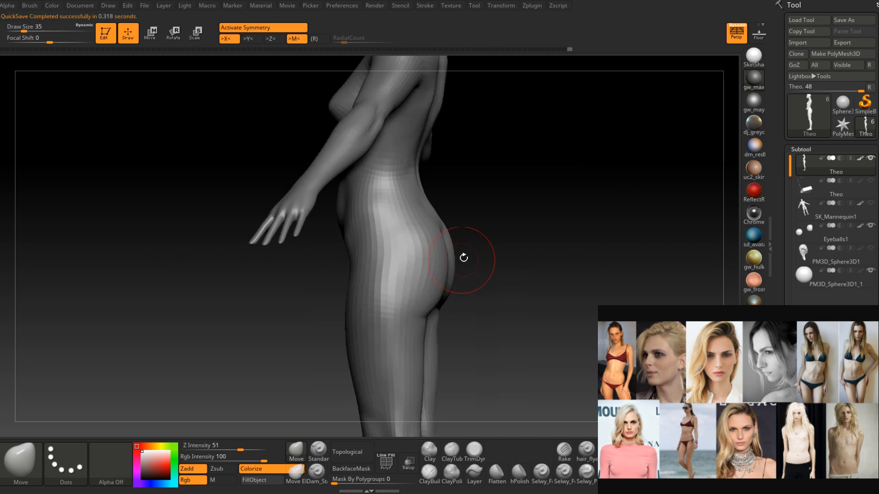
# Refine the buttocks and hip contours with the Move brush at Draw Size 41, smoothing the surface.
pyautogui.moveTo(461, 268)
pyautogui.mouseDown(button='right')
pyautogui.moveTo(466, 262)
pyautogui.moveTo(460, 264)
pyautogui.mouseUp(button='right')
pyautogui.press('space')
pyautogui.moveTo(460, 265); pyautogui.dragTo(461, 264)
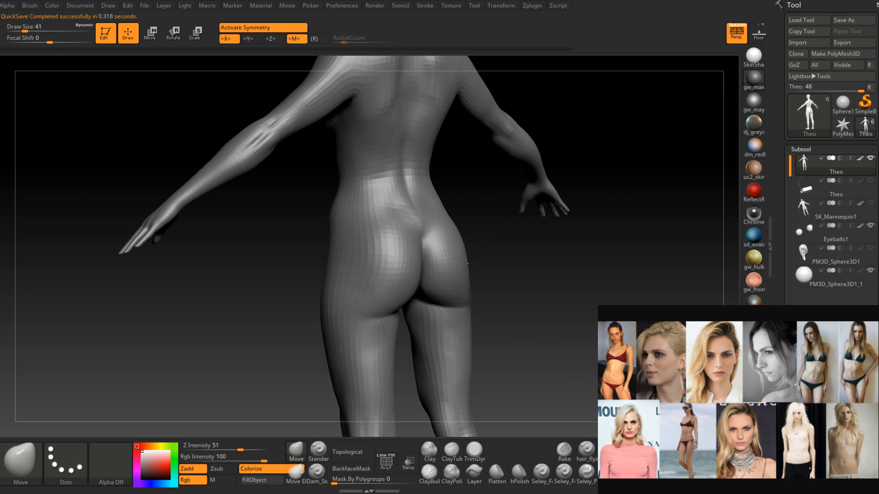
pyautogui.moveTo(465, 266)
pyautogui.keyDown('shift'); pyautogui.mouseDown(button='right')
pyautogui.moveTo(499, 242)
pyautogui.moveTo(500, 249)
pyautogui.moveTo(474, 251)
pyautogui.moveTo(474, 263)
pyautogui.moveTo(471, 255)
pyautogui.moveTo(476, 279)
pyautogui.moveTo(492, 269)
pyautogui.mouseUp(button='right'); pyautogui.keyUp('shift')
pyautogui.press('shift')
pyautogui.keyDown('shift'); pyautogui.moveTo(386, 296); pyautogui.dragTo(376, 290); pyautogui.keyUp('shift')
pyautogui.moveTo(377, 290)
pyautogui.mouseDown(button='right')
pyautogui.moveTo(443, 298)
pyautogui.moveTo(385, 315)
pyautogui.moveTo(412, 243)
pyautogui.moveTo(451, 229)
pyautogui.moveTo(332, 300)
pyautogui.moveTo(363, 295)
pyautogui.moveTo(378, 305)
pyautogui.moveTo(422, 292)
pyautogui.moveTo(458, 314)
pyautogui.mouseUp(button='right')
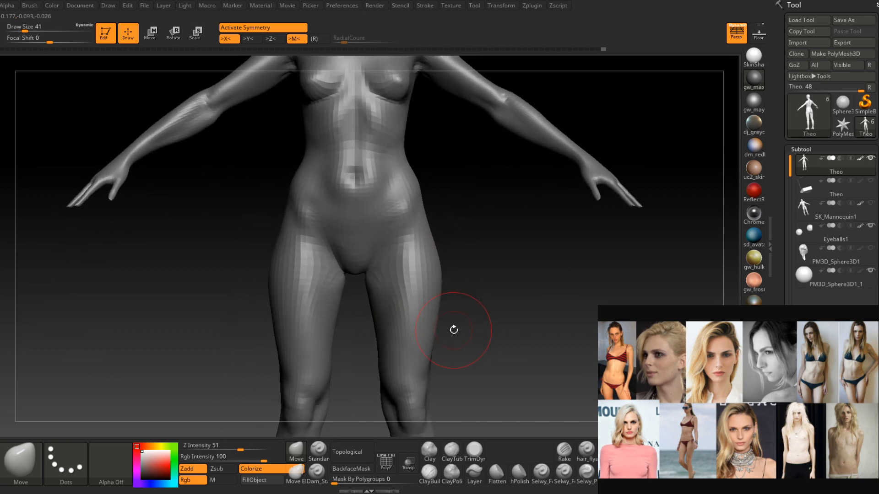
# Build up the groin and inner front thighs with the Standard brush at Draw Size 25, smoothing the strokes.
pyautogui.moveTo(440, 246)
pyautogui.mouseDown(button='right')
pyautogui.moveTo(416, 269)
pyautogui.moveTo(400, 333)
pyautogui.moveTo(385, 278)
pyautogui.mouseUp(button='right')
pyautogui.click(319, 451)
pyautogui.press('space')
pyautogui.moveTo(384, 277); pyautogui.dragTo(380, 277)
pyautogui.moveTo(430, 350); pyautogui.dragTo(354, 371, button='right')
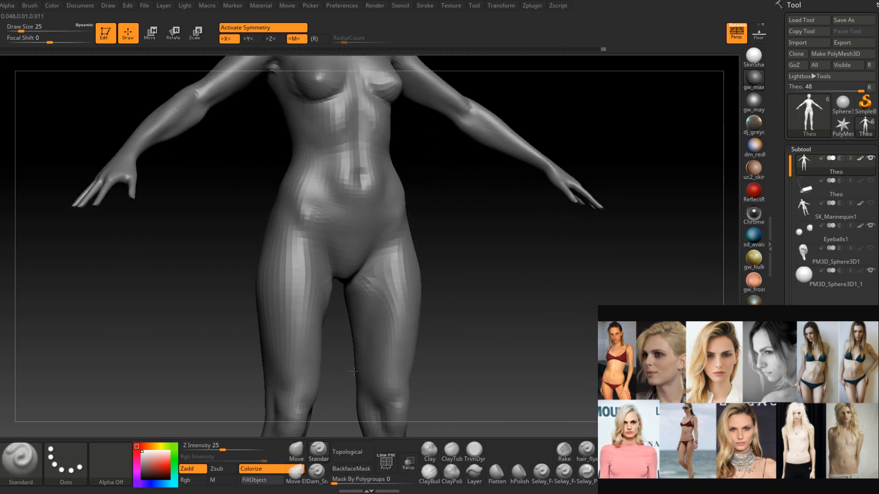
pyautogui.moveTo(367, 340); pyautogui.dragTo(380, 321, button='right')
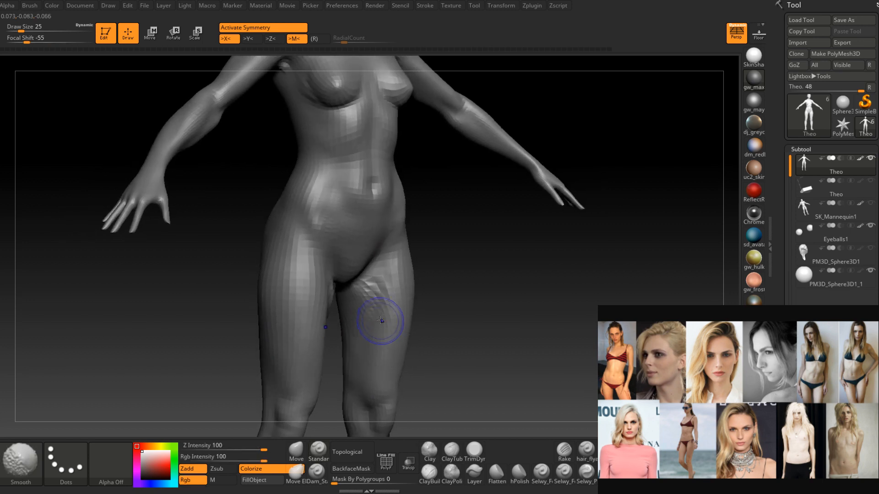
pyautogui.keyDown('shift'); pyautogui.moveTo(374, 336); pyautogui.dragTo(380, 286); pyautogui.keyUp('shift')
pyautogui.moveTo(380, 286); pyautogui.dragTo(369, 288, button='right')
pyautogui.keyDown('shift'); pyautogui.moveTo(369, 288); pyautogui.dragTo(357, 297); pyautogui.keyUp('shift')
# Refine the crease between groin and upper inner thigh with the Standard brush at Draw Size 31, smoothing the surface.
pyautogui.moveTo(357, 297)
pyautogui.mouseDown(button='right')
pyautogui.moveTo(365, 305)
pyautogui.moveTo(376, 266)
pyautogui.mouseUp(button='right')
pyautogui.moveTo(334, 309); pyautogui.dragTo(349, 308, button='right')
pyautogui.keyDown('shift'); pyautogui.moveTo(361, 291); pyautogui.dragTo(388, 255); pyautogui.keyUp('shift')
pyautogui.moveTo(388, 255)
pyautogui.mouseDown(button='right')
pyautogui.moveTo(379, 299)
pyautogui.moveTo(345, 298)
pyautogui.mouseUp(button='right')
pyautogui.rightClick(365, 298)
pyautogui.rightClick(345, 298)
pyautogui.moveTo(346, 298); pyautogui.dragTo(350, 298)
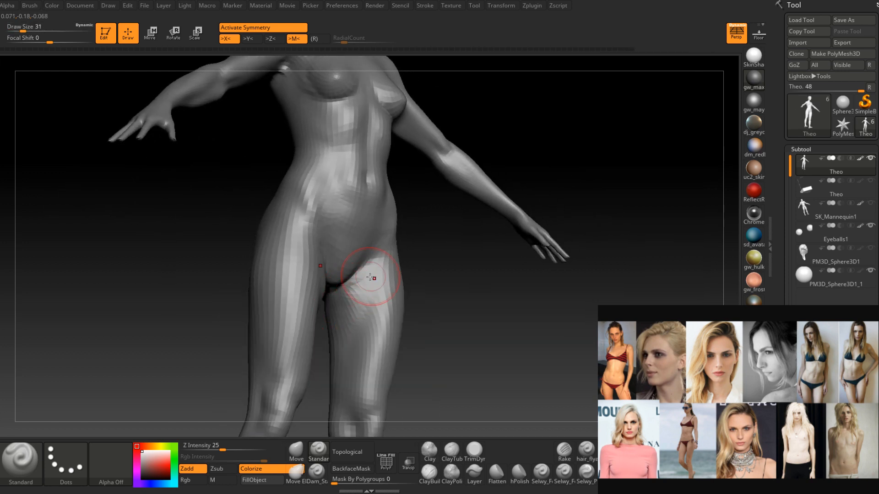
pyautogui.moveTo(337, 338)
pyautogui.keyDown('shift'); pyautogui.mouseDown()
pyautogui.moveTo(343, 314)
pyautogui.moveTo(351, 320)
pyautogui.mouseUp(); pyautogui.keyUp('shift')
pyautogui.moveTo(351, 320); pyautogui.dragTo(333, 316, button='right')
pyautogui.keyDown('shift'); pyautogui.moveTo(346, 302); pyautogui.dragTo(346, 321); pyautogui.keyUp('shift')
# Add volume to the backs of the upper thighs with the ClayBuildup brush at Draw Size 39.
pyautogui.moveTo(346, 321)
pyautogui.mouseDown(button='right')
pyautogui.moveTo(335, 333)
pyautogui.moveTo(364, 336)
pyautogui.moveTo(390, 278)
pyautogui.moveTo(397, 326)
pyautogui.moveTo(408, 325)
pyautogui.moveTo(404, 308)
pyautogui.moveTo(416, 304)
pyautogui.moveTo(483, 300)
pyautogui.mouseUp(button='right')
pyautogui.moveTo(412, 292)
pyautogui.mouseDown(button='right')
pyautogui.moveTo(416, 305)
pyautogui.moveTo(459, 299)
pyautogui.moveTo(389, 312)
pyautogui.mouseUp(button='right')
pyautogui.click(429, 471)
pyautogui.press('space')
pyautogui.moveTo(406, 285)
pyautogui.mouseDown()
pyautogui.moveTo(426, 271)
pyautogui.moveTo(392, 284)
pyautogui.moveTo(417, 291)
pyautogui.mouseUp()
pyautogui.moveTo(417, 291)
pyautogui.mouseDown(button='right')
pyautogui.moveTo(465, 290)
pyautogui.moveTo(421, 277)
pyautogui.mouseUp(button='right')
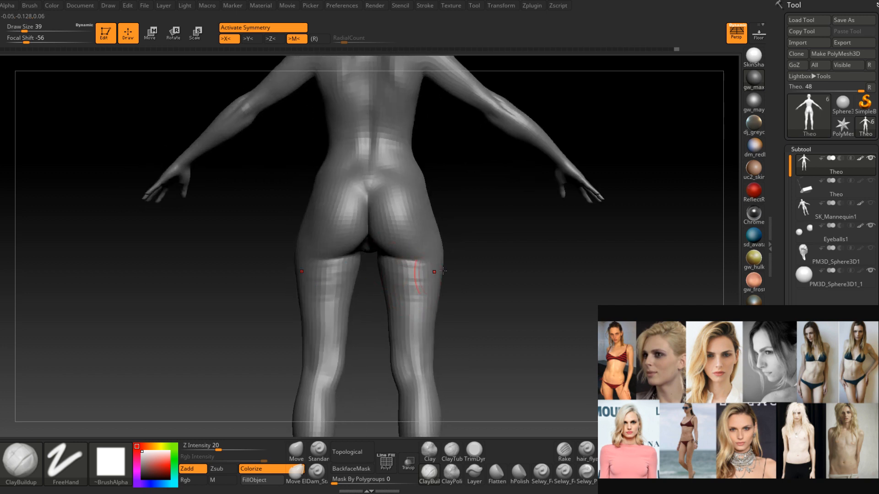
pyautogui.moveTo(425, 285)
pyautogui.mouseDown()
pyautogui.moveTo(408, 290)
pyautogui.moveTo(417, 300)
pyautogui.mouseUp()
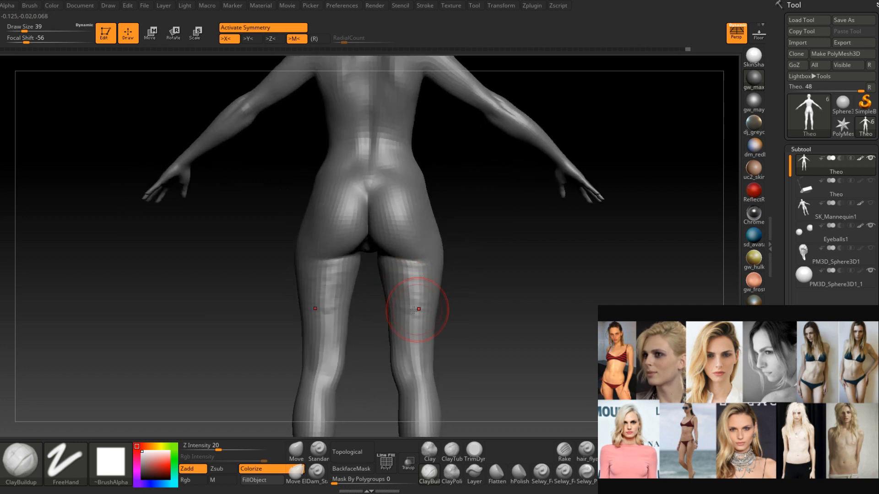
# Smooth the backs of the thighs from below the buttocks down towards the knees.
pyautogui.press('shift')
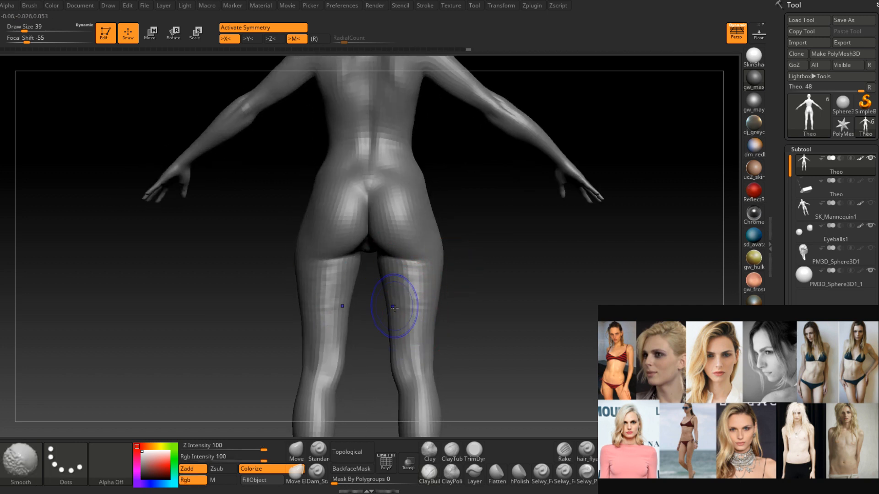
pyautogui.moveTo(414, 328); pyautogui.dragTo(418, 298, button='right')
pyautogui.moveTo(418, 298)
pyautogui.keyDown('shift'); pyautogui.mouseDown()
pyautogui.moveTo(432, 306)
pyautogui.moveTo(423, 348)
pyautogui.mouseUp(); pyautogui.keyUp('shift')
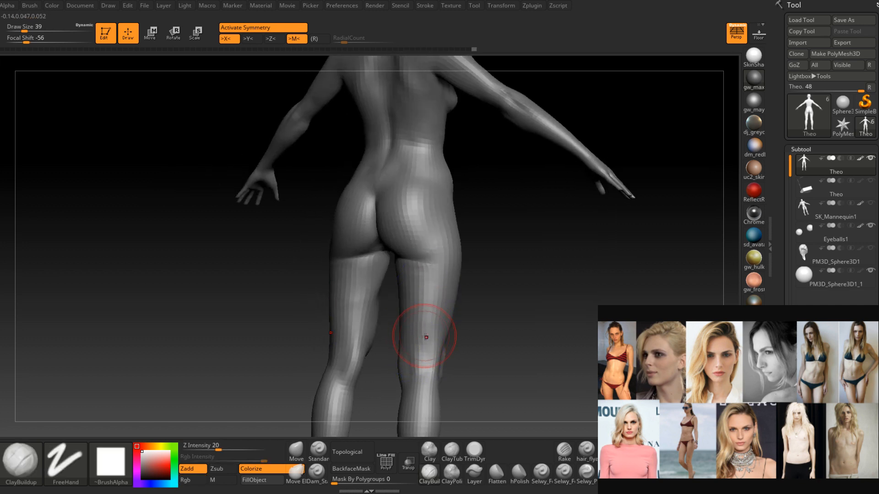
pyautogui.moveTo(425, 338); pyautogui.dragTo(420, 322, button='right')
pyautogui.keyDown('shift'); pyautogui.moveTo(415, 300); pyautogui.dragTo(418, 314); pyautogui.keyUp('shift')
pyautogui.press('shift')
pyautogui.moveTo(418, 314)
pyautogui.mouseDown(button='right')
pyautogui.moveTo(410, 281)
pyautogui.moveTo(417, 306)
pyautogui.mouseUp(button='right')
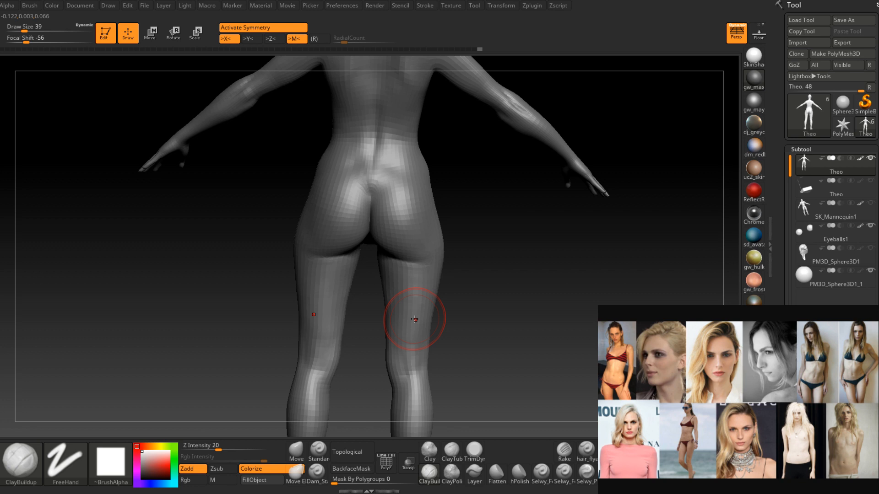
# Drop to a lower subdivision level and reshape the rear thigh profile with the Move brush at Draw Size 54.
pyautogui.moveTo(411, 294)
pyautogui.mouseDown(button='right')
pyautogui.moveTo(460, 281)
pyautogui.moveTo(446, 312)
pyautogui.moveTo(429, 263)
pyautogui.moveTo(416, 273)
pyautogui.mouseUp(button='right')
pyautogui.press('space')
pyautogui.moveTo(418, 261); pyautogui.dragTo(425, 260)
pyautogui.hotkey('shift', 'd')
pyautogui.moveTo(422, 259); pyautogui.dragTo(417, 260, button='right')
pyautogui.press('space')
pyautogui.moveTo(417, 260); pyautogui.dragTo(419, 260)
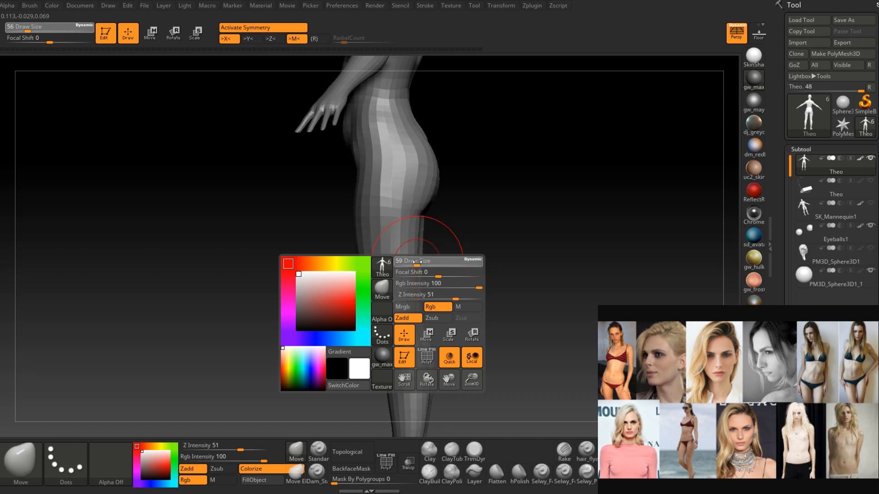
pyautogui.moveTo(418, 262)
pyautogui.mouseDown(button='right')
pyautogui.moveTo(432, 255)
pyautogui.moveTo(421, 260)
pyautogui.mouseUp(button='right')
pyautogui.press('space')
pyautogui.press('space')
pyautogui.moveTo(421, 261); pyautogui.dragTo(419, 258)
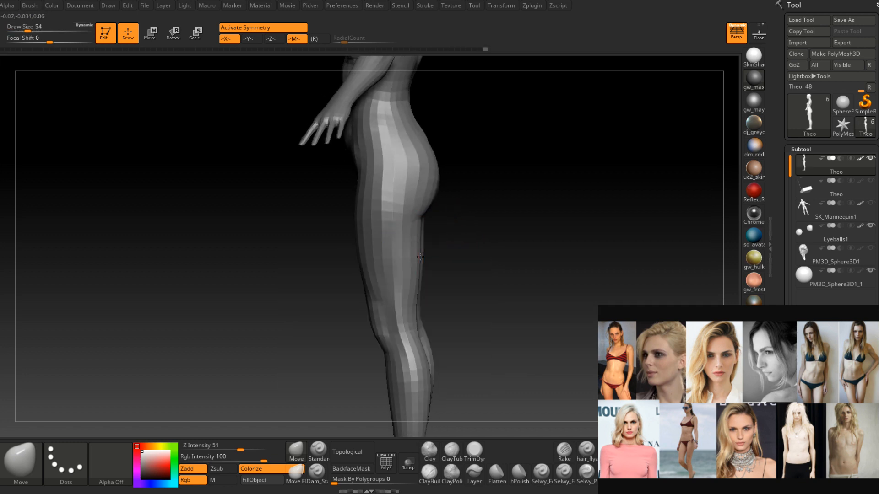
pyautogui.moveTo(421, 259)
pyautogui.mouseDown(button='right')
pyautogui.moveTo(409, 269)
pyautogui.moveTo(416, 288)
pyautogui.moveTo(419, 264)
pyautogui.moveTo(421, 299)
pyautogui.mouseUp(button='right')
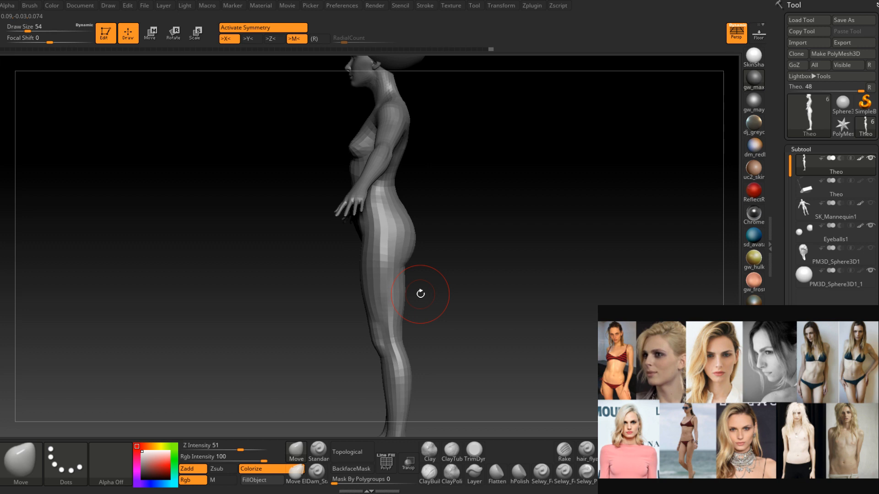
# Build up the back muscles on both sides of the spine with the ClayBuildup brush at Draw Size 23.
pyautogui.moveTo(449, 292)
pyautogui.mouseDown(button='right')
pyautogui.moveTo(487, 300)
pyautogui.moveTo(467, 235)
pyautogui.moveTo(435, 298)
pyautogui.moveTo(419, 258)
pyautogui.moveTo(438, 280)
pyautogui.moveTo(423, 255)
pyautogui.moveTo(362, 252)
pyautogui.mouseUp(button='right')
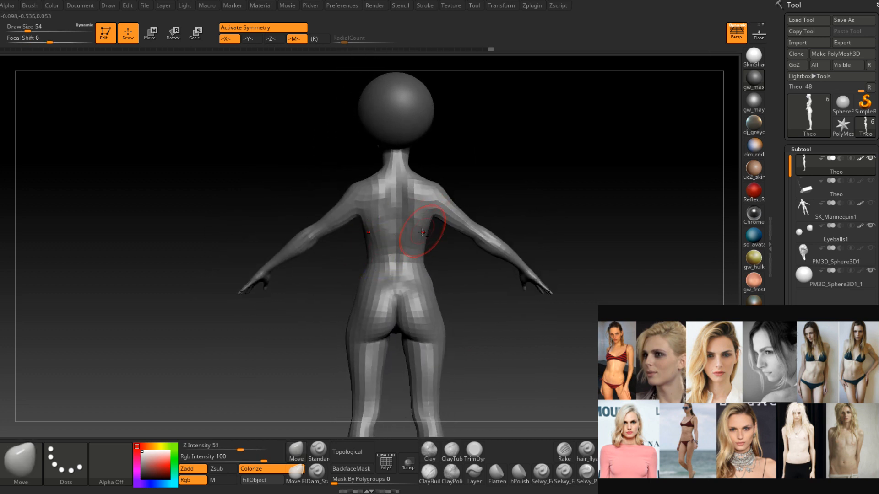
pyautogui.keyDown('alt'); pyautogui.moveTo(411, 232); pyautogui.dragTo(402, 283, button='right'); pyautogui.keyUp('alt')
pyautogui.moveTo(418, 237)
pyautogui.keyDown('alt'); pyautogui.mouseDown(button='right')
pyautogui.moveTo(405, 274)
pyautogui.moveTo(432, 341)
pyautogui.moveTo(431, 301)
pyautogui.mouseUp(button='right'); pyautogui.keyUp('alt')
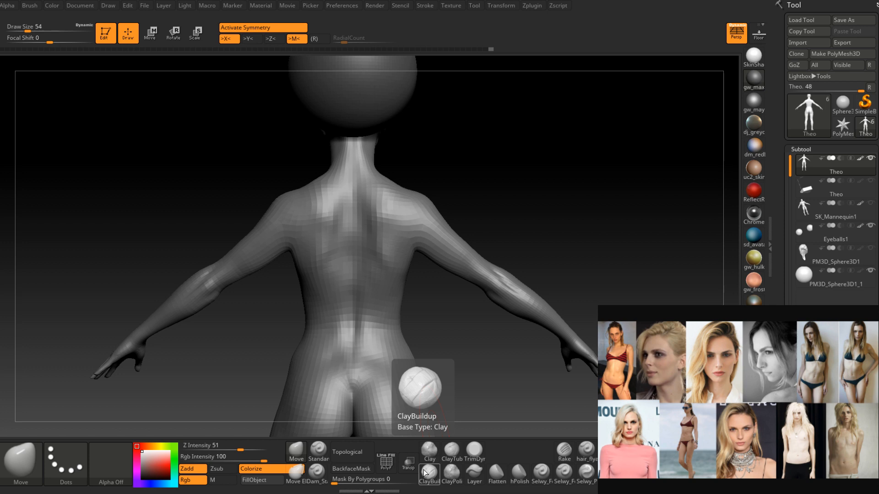
pyautogui.moveTo(514, 196)
pyautogui.mouseDown()
pyautogui.moveTo(507, 202)
pyautogui.moveTo(526, 212)
pyautogui.moveTo(503, 215)
pyautogui.moveTo(495, 192)
pyautogui.mouseUp()
pyautogui.moveTo(403, 278)
pyautogui.keyDown('ctrl'); pyautogui.mouseDown(button='right')
pyautogui.moveTo(388, 200)
pyautogui.moveTo(392, 410)
pyautogui.moveTo(405, 227)
pyautogui.moveTo(354, 317)
pyautogui.mouseUp(button='right'); pyautogui.keyUp('ctrl')
pyautogui.press('b')
pyautogui.press('c')
pyautogui.press('b')
pyautogui.press('space')
pyautogui.moveTo(401, 256); pyautogui.dragTo(382, 256)
pyautogui.moveTo(382, 256)
pyautogui.mouseDown(button='right')
pyautogui.moveTo(374, 260)
pyautogui.moveTo(385, 257)
pyautogui.mouseUp(button='right')
pyautogui.moveTo(383, 207); pyautogui.dragTo(382, 320)
pyautogui.moveTo(390, 177); pyautogui.dragTo(386, 296)
pyautogui.moveTo(383, 339); pyautogui.dragTo(384, 294, button='right')
pyautogui.moveTo(384, 294); pyautogui.dragTo(382, 334)
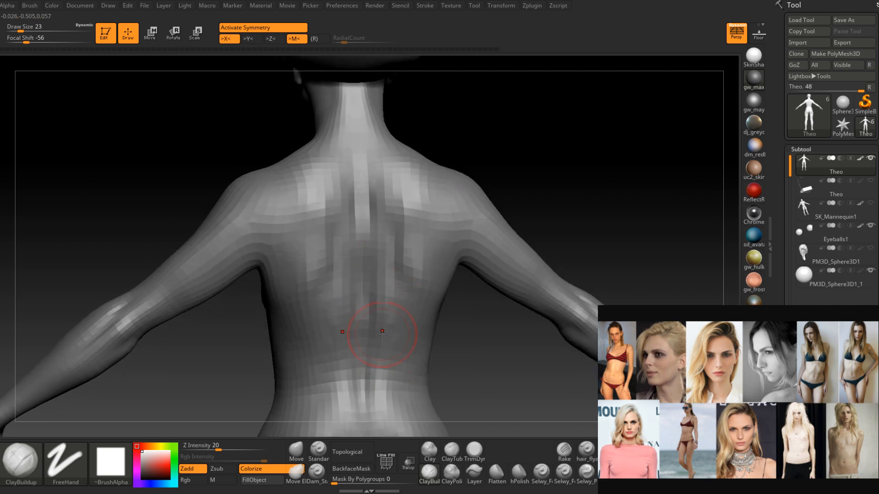
# Carve the spine groove from the upper to the lower back with the Dam_Standard brush at Draw Size 23.
pyautogui.click(315, 470)
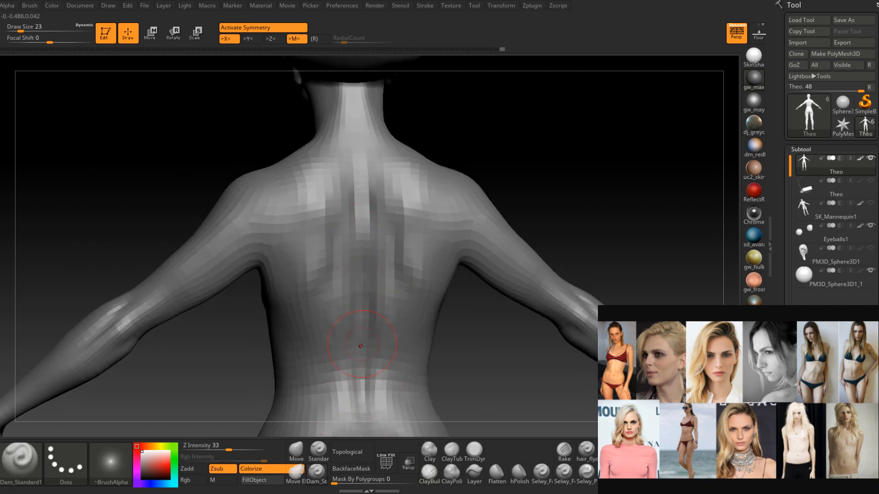
pyautogui.moveTo(363, 173); pyautogui.dragTo(368, 352)
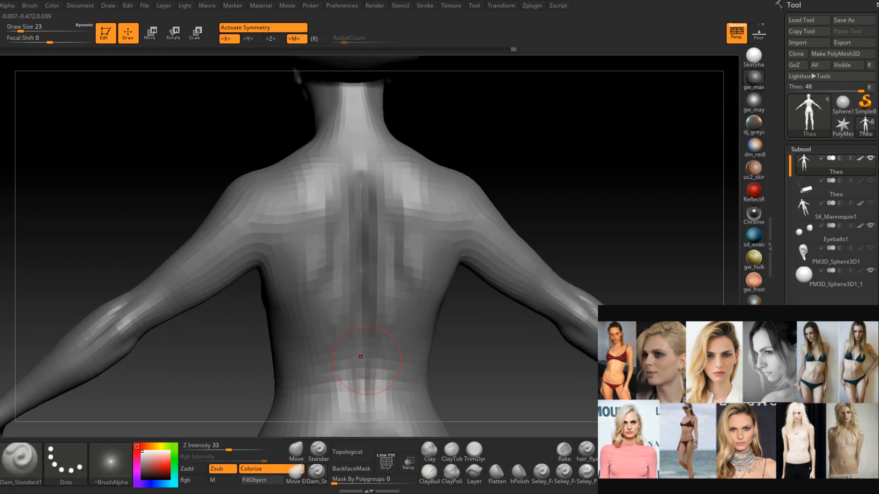
pyautogui.moveTo(342, 259); pyautogui.dragTo(372, 249, button='right')
# Smooth the muscles along the spine and up towards the neck at Draw Size 17.
pyautogui.press('space')
pyautogui.moveTo(376, 243); pyautogui.dragTo(371, 243)
pyautogui.keyDown('shift'); pyautogui.moveTo(380, 176); pyautogui.dragTo(378, 346); pyautogui.keyUp('shift')
pyautogui.moveTo(383, 249); pyautogui.dragTo(362, 248, button='right')
pyautogui.keyDown('shift'); pyautogui.moveTo(376, 206); pyautogui.dragTo(384, 323); pyautogui.keyUp('shift')
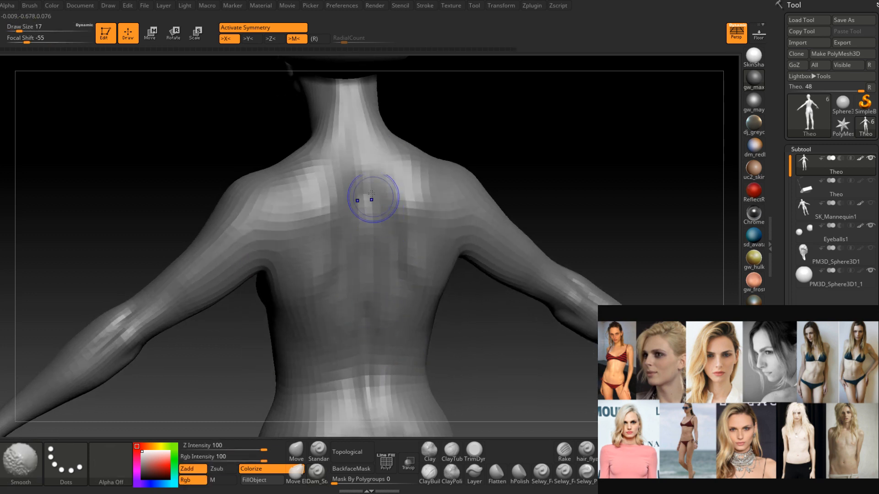
pyautogui.moveTo(382, 337); pyautogui.dragTo(389, 274, button='right')
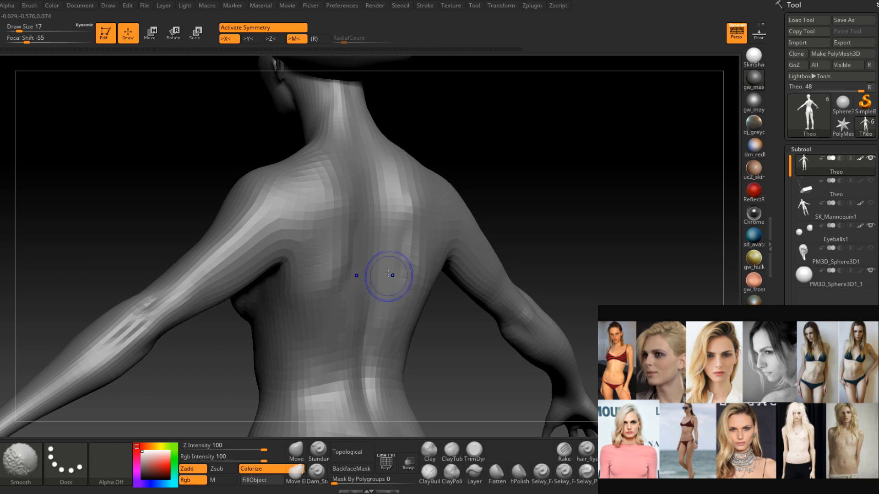
pyautogui.moveTo(393, 318); pyautogui.dragTo(383, 308, button='right')
pyautogui.keyDown('shift'); pyautogui.moveTo(388, 169); pyautogui.dragTo(385, 103); pyautogui.keyUp('shift')
pyautogui.moveTo(386, 247)
pyautogui.mouseDown(button='right')
pyautogui.moveTo(434, 247)
pyautogui.moveTo(388, 292)
pyautogui.moveTo(383, 238)
pyautogui.mouseUp(button='right')
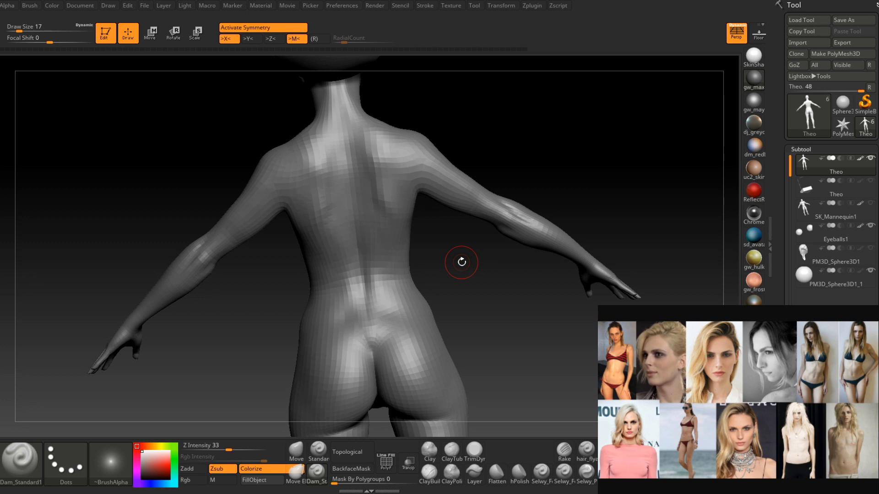
# Adjust the armpit contour beside the breasts with the Move brush at Draw Size 12, smoothing the fold.
pyautogui.moveTo(461, 261); pyautogui.dragTo(471, 299)
pyautogui.moveTo(470, 299)
pyautogui.keyDown('alt'); pyautogui.mouseDown(button='right')
pyautogui.moveTo(473, 261)
pyautogui.moveTo(455, 257)
pyautogui.moveTo(461, 234)
pyautogui.moveTo(460, 244)
pyautogui.moveTo(473, 230)
pyautogui.moveTo(473, 238)
pyautogui.mouseUp(button='right'); pyautogui.keyUp('alt')
pyautogui.keyDown('shift'); pyautogui.moveTo(472, 238); pyautogui.dragTo(468, 324); pyautogui.keyUp('shift')
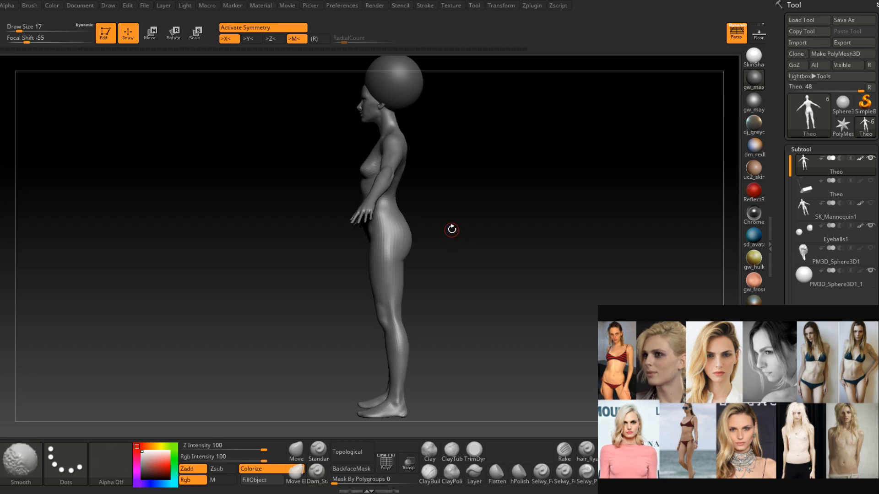
pyautogui.keyDown('alt'); pyautogui.moveTo(438, 255); pyautogui.dragTo(465, 260); pyautogui.keyUp('alt')
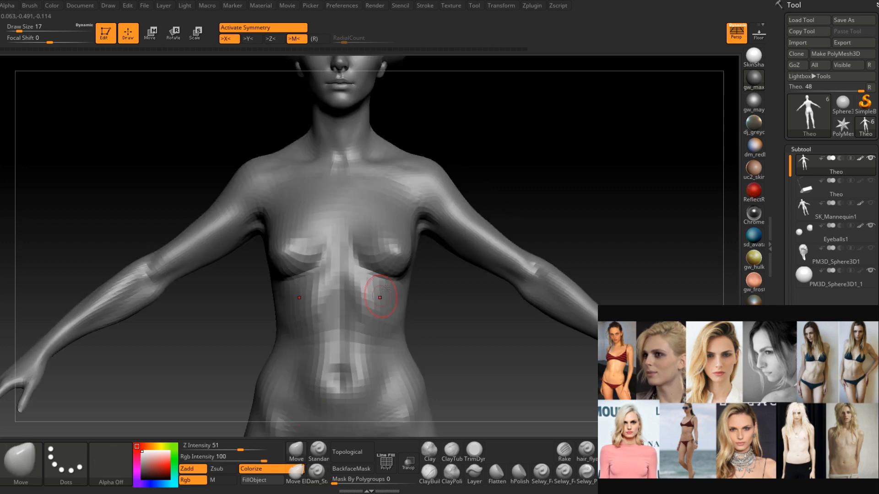
pyautogui.press('space')
pyautogui.moveTo(418, 230); pyautogui.dragTo(423, 226)
pyautogui.moveTo(423, 227); pyautogui.dragTo(435, 230, button='right')
pyautogui.moveTo(420, 230); pyautogui.dragTo(418, 227)
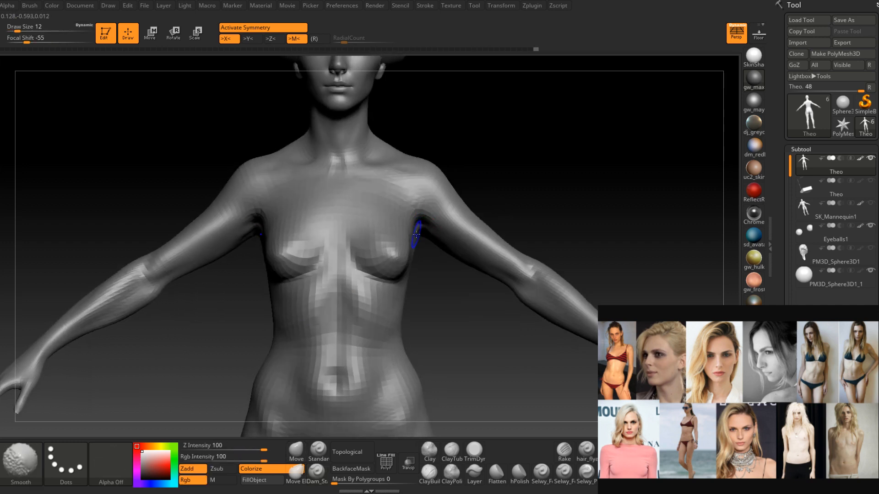
pyautogui.moveTo(419, 243); pyautogui.dragTo(386, 271, button='right')
pyautogui.moveTo(385, 236); pyautogui.dragTo(385, 233, button='right')
# Resize the brush and refine the transition between outer chest and shoulder, smoothing the surface from several angles.
pyautogui.press('space')
pyautogui.moveTo(385, 233); pyautogui.dragTo(388, 232)
pyautogui.moveTo(381, 225); pyautogui.dragTo(410, 223, button='right')
pyautogui.moveTo(378, 212); pyautogui.dragTo(381, 222)
pyautogui.moveTo(403, 224)
pyautogui.mouseDown(button='right')
pyautogui.moveTo(374, 230)
pyautogui.moveTo(363, 200)
pyautogui.moveTo(406, 210)
pyautogui.moveTo(421, 234)
pyautogui.moveTo(441, 226)
pyautogui.moveTo(411, 209)
pyautogui.moveTo(377, 216)
pyautogui.moveTo(373, 229)
pyautogui.moveTo(394, 196)
pyautogui.mouseUp(button='right')
pyautogui.press('shift')
pyautogui.keyDown('shift'); pyautogui.moveTo(394, 196); pyautogui.dragTo(403, 207); pyautogui.keyUp('shift')
pyautogui.moveTo(402, 208)
pyautogui.mouseDown(button='right')
pyautogui.moveTo(379, 190)
pyautogui.moveTo(401, 192)
pyautogui.moveTo(365, 205)
pyautogui.moveTo(396, 228)
pyautogui.mouseUp(button='right')
pyautogui.keyDown('shift'); pyautogui.moveTo(396, 229); pyautogui.dragTo(380, 241); pyautogui.keyUp('shift')
pyautogui.moveTo(380, 240); pyautogui.dragTo(385, 230, button='right')
pyautogui.moveTo(389, 225); pyautogui.dragTo(403, 223, button='right')
pyautogui.keyDown('shift'); pyautogui.moveTo(404, 208); pyautogui.dragTo(404, 212); pyautogui.keyUp('shift')
pyautogui.moveTo(404, 212)
pyautogui.mouseDown(button='right')
pyautogui.moveTo(432, 236)
pyautogui.moveTo(422, 270)
pyautogui.moveTo(404, 240)
pyautogui.moveTo(396, 256)
pyautogui.mouseUp(button='right')
# Model the lower chest with the Standard brush at Draw Size 16 and smooth the result.
pyautogui.click(318, 451)
pyautogui.moveTo(396, 256); pyautogui.dragTo(392, 272, button='right')
pyautogui.press('space')
pyautogui.moveTo(392, 272); pyautogui.dragTo(380, 280)
pyautogui.moveTo(413, 245)
pyautogui.mouseDown(button='right')
pyautogui.moveTo(409, 272)
pyautogui.moveTo(435, 257)
pyautogui.moveTo(400, 271)
pyautogui.mouseUp(button='right')
pyautogui.keyDown('shift'); pyautogui.moveTo(394, 280); pyautogui.dragTo(371, 308); pyautogui.keyUp('shift')
pyautogui.moveTo(371, 308)
pyautogui.mouseDown(button='right')
pyautogui.moveTo(392, 298)
pyautogui.moveTo(396, 275)
pyautogui.moveTo(415, 278)
pyautogui.moveTo(389, 277)
pyautogui.moveTo(402, 279)
pyautogui.moveTo(380, 290)
pyautogui.moveTo(367, 318)
pyautogui.moveTo(407, 270)
pyautogui.moveTo(412, 295)
pyautogui.mouseUp(button='right')
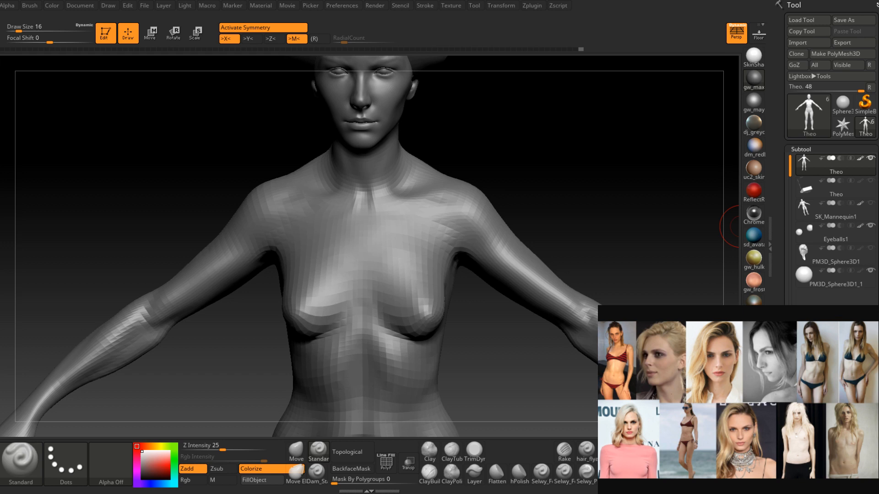
# Add volume to the breasts with the ClayBuildup brush at Draw Size 18 and smooth the strokes.
pyautogui.moveTo(486, 320)
pyautogui.mouseDown(button='right')
pyautogui.moveTo(471, 341)
pyautogui.moveTo(439, 231)
pyautogui.moveTo(435, 299)
pyautogui.moveTo(412, 256)
pyautogui.moveTo(423, 259)
pyautogui.moveTo(426, 286)
pyautogui.moveTo(418, 247)
pyautogui.moveTo(393, 228)
pyautogui.moveTo(404, 268)
pyautogui.mouseUp(button='right')
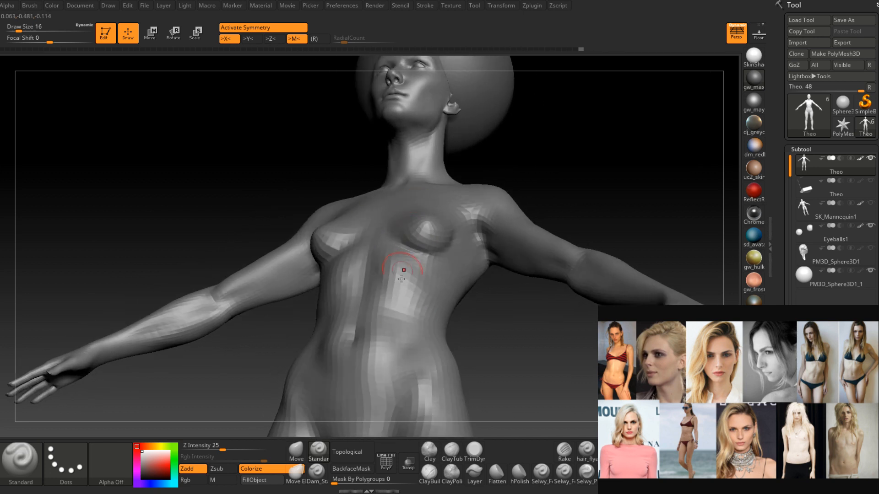
pyautogui.click(429, 473)
pyautogui.moveTo(411, 224)
pyautogui.keyDown('ctrl'); pyautogui.mouseDown(button='right')
pyautogui.moveTo(399, 207)
pyautogui.moveTo(373, 216)
pyautogui.moveTo(402, 183)
pyautogui.mouseUp(button='right'); pyautogui.keyUp('ctrl')
pyautogui.press(']')
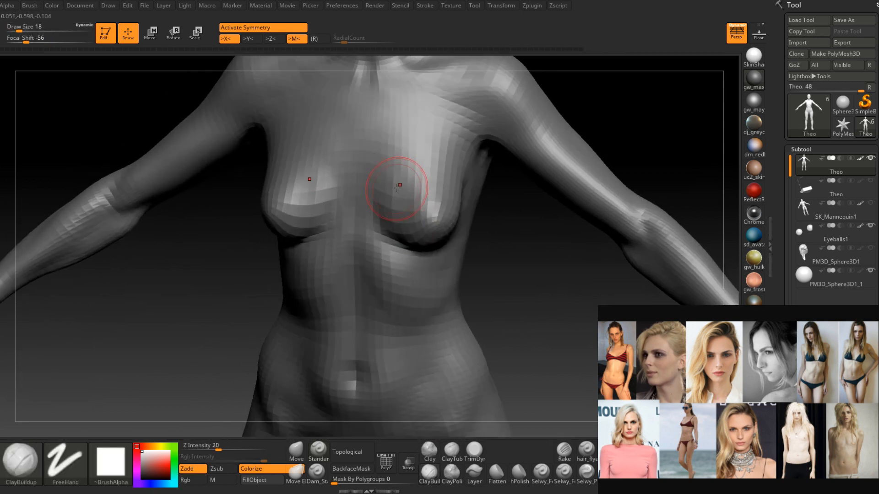
pyautogui.moveTo(411, 202); pyautogui.dragTo(412, 236)
pyautogui.moveTo(413, 220)
pyautogui.mouseDown(button='right')
pyautogui.moveTo(433, 234)
pyautogui.moveTo(398, 223)
pyautogui.mouseUp(button='right')
pyautogui.moveTo(403, 186); pyautogui.dragTo(404, 163, button='right')
pyautogui.moveTo(404, 163); pyautogui.dragTo(405, 192)
pyautogui.moveTo(405, 193); pyautogui.dragTo(400, 184, button='right')
pyautogui.moveTo(400, 184)
pyautogui.keyDown('shift'); pyautogui.mouseDown()
pyautogui.moveTo(392, 194)
pyautogui.moveTo(414, 167)
pyautogui.mouseUp(); pyautogui.keyUp('shift')
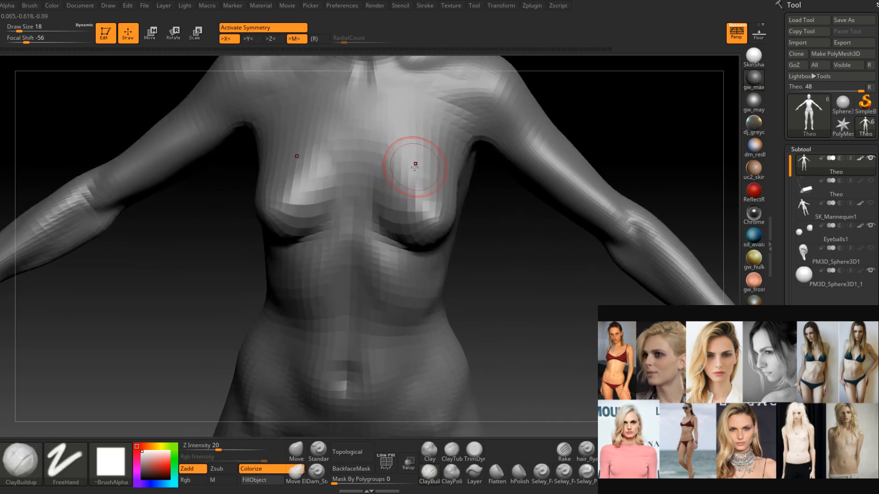
# Round out the underside and outer edge of the breasts with ClayBuildup, smoothing the surface.
pyautogui.moveTo(415, 166); pyautogui.dragTo(411, 190, button='right')
pyautogui.keyDown('shift'); pyautogui.moveTo(412, 189); pyautogui.dragTo(418, 183); pyautogui.keyUp('shift')
pyautogui.moveTo(418, 183)
pyautogui.mouseDown(button='right')
pyautogui.moveTo(425, 176)
pyautogui.moveTo(434, 187)
pyautogui.moveTo(421, 225)
pyautogui.mouseUp(button='right')
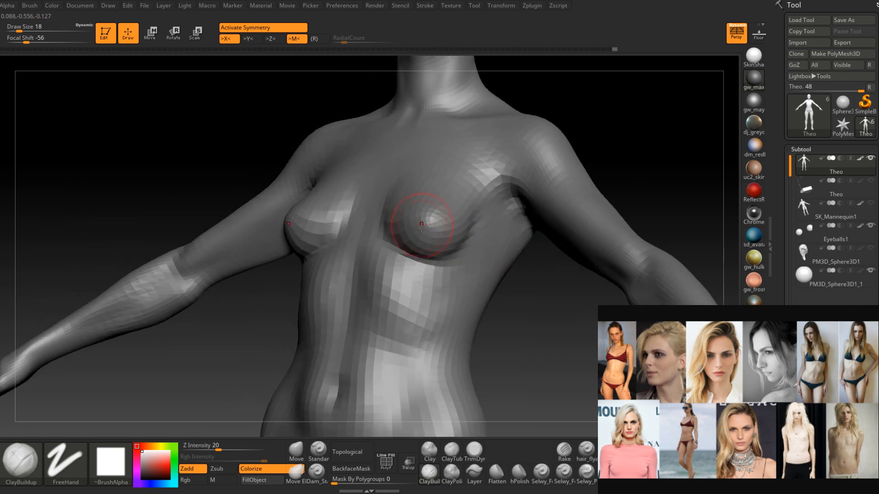
pyautogui.moveTo(451, 239); pyautogui.dragTo(465, 216)
pyautogui.moveTo(465, 215); pyautogui.dragTo(427, 227, button='right')
pyautogui.keyDown('shift'); pyautogui.moveTo(428, 228); pyautogui.dragTo(424, 230); pyautogui.keyUp('shift')
pyautogui.moveTo(424, 230)
pyautogui.mouseDown(button='right')
pyautogui.moveTo(431, 237)
pyautogui.moveTo(443, 221)
pyautogui.moveTo(428, 189)
pyautogui.moveTo(455, 219)
pyautogui.moveTo(449, 212)
pyautogui.moveTo(472, 191)
pyautogui.moveTo(441, 238)
pyautogui.mouseUp(button='right')
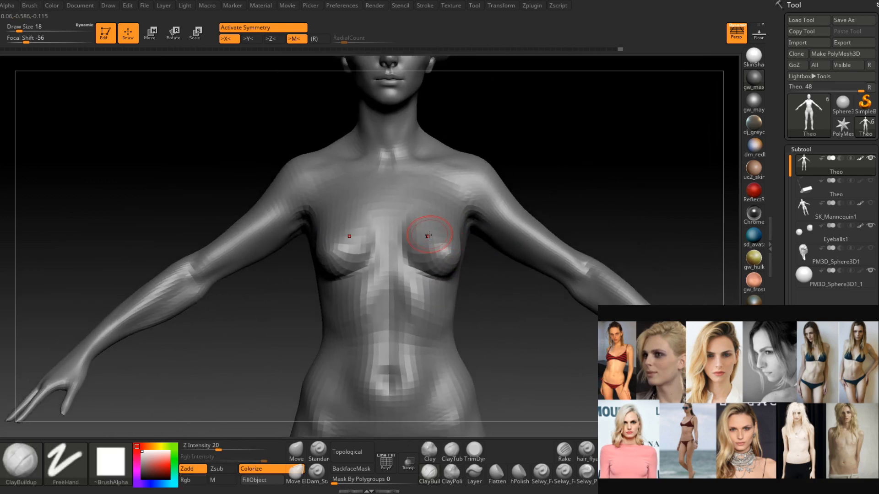
# Refine the lower breast contour with the ClayBuildup brush at Draw Size 13.
pyautogui.keyDown('alt'); pyautogui.moveTo(388, 222); pyautogui.dragTo(396, 242, button='right'); pyautogui.keyUp('alt')
pyautogui.press('space')
pyautogui.moveTo(396, 242); pyautogui.dragTo(393, 241)
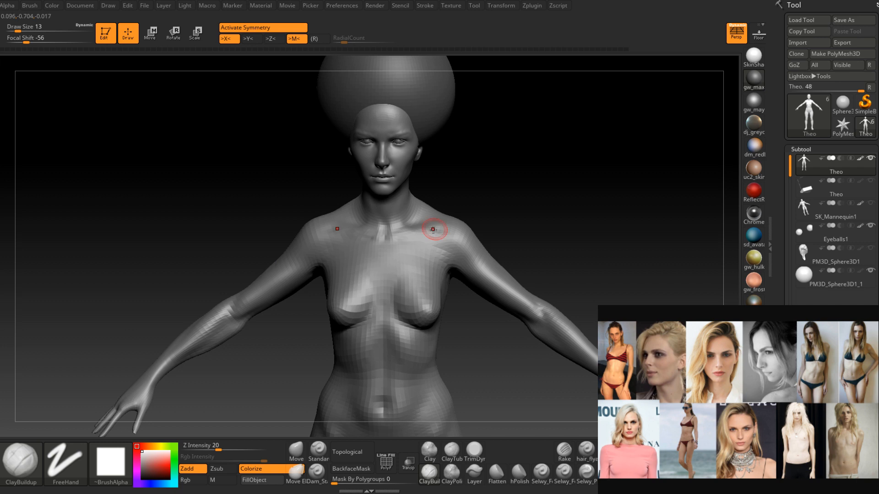
pyautogui.moveTo(431, 229); pyautogui.dragTo(394, 287, button='right')
pyautogui.moveTo(369, 190)
pyautogui.keyDown('ctrl'); pyautogui.mouseDown(button='right')
pyautogui.moveTo(402, 229)
pyautogui.moveTo(408, 259)
pyautogui.moveTo(447, 280)
pyautogui.moveTo(443, 269)
pyautogui.moveTo(454, 273)
pyautogui.moveTo(418, 255)
pyautogui.moveTo(448, 292)
pyautogui.moveTo(458, 322)
pyautogui.moveTo(423, 426)
pyautogui.moveTo(420, 314)
pyautogui.moveTo(392, 269)
pyautogui.mouseUp(button='right'); pyautogui.keyUp('ctrl')
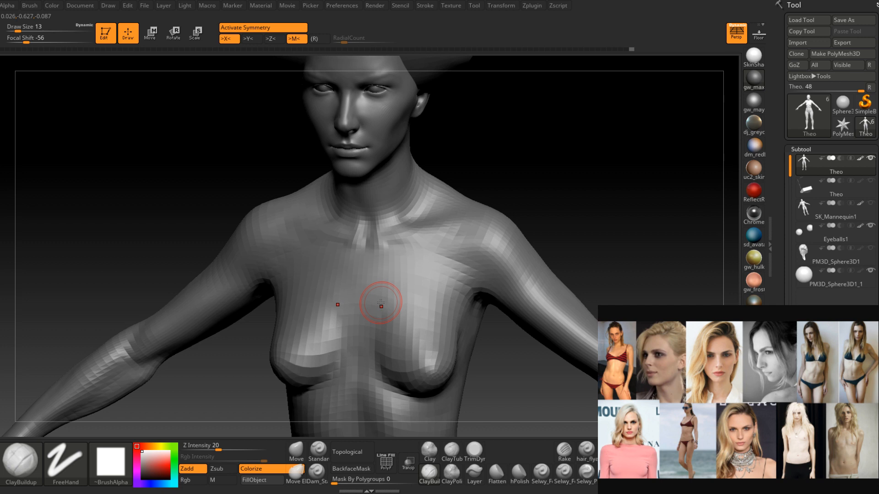
pyautogui.moveTo(427, 316); pyautogui.dragTo(418, 260, button='right')
pyautogui.moveTo(399, 269); pyautogui.dragTo(424, 252)
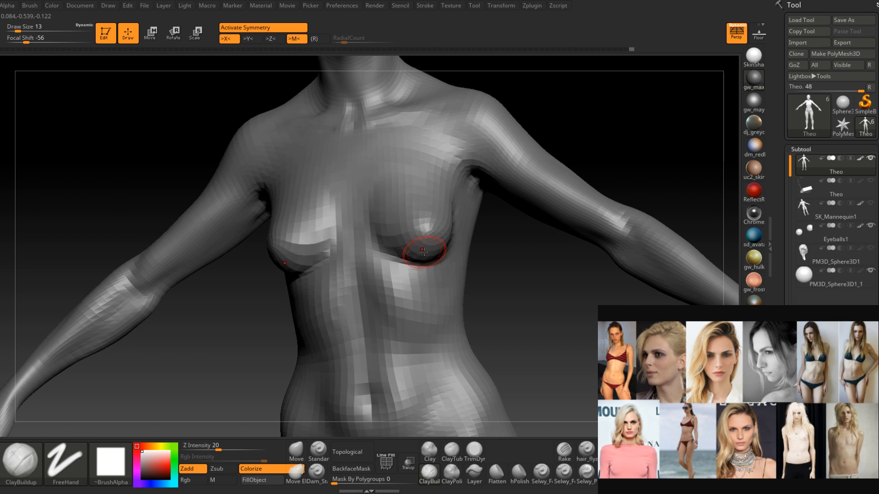
# Sculpt the hollow at the base of the sternum and the adjoining rib edges with ClayBuildup at Draw Size 13.
pyautogui.moveTo(384, 243)
pyautogui.mouseDown(button='right')
pyautogui.moveTo(393, 316)
pyautogui.moveTo(374, 401)
pyautogui.moveTo(375, 278)
pyautogui.moveTo(402, 235)
pyautogui.moveTo(366, 196)
pyautogui.moveTo(372, 246)
pyautogui.moveTo(344, 259)
pyautogui.mouseUp(button='right')
pyautogui.keyDown('alt'); pyautogui.moveTo(407, 306); pyautogui.dragTo(402, 237, button='right'); pyautogui.keyUp('alt')
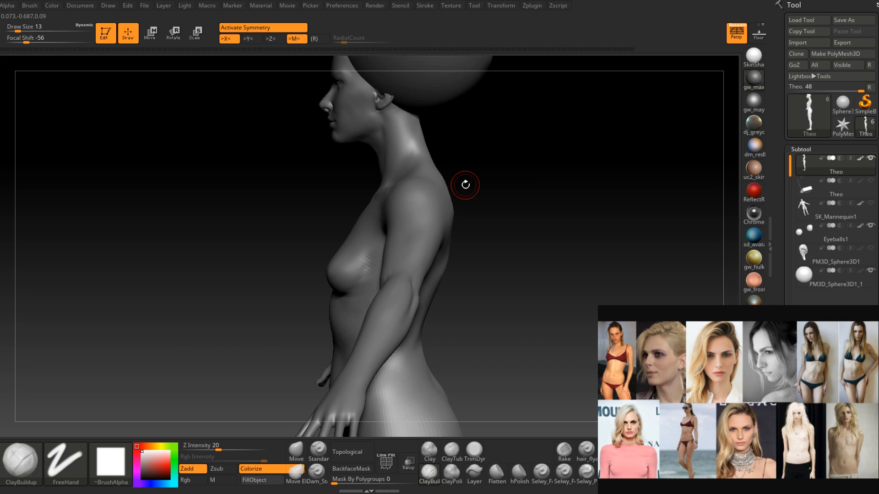
pyautogui.moveTo(464, 185); pyautogui.dragTo(450, 287)
pyautogui.moveTo(449, 287)
pyautogui.mouseDown(button='right')
pyautogui.moveTo(418, 325)
pyautogui.moveTo(442, 250)
pyautogui.moveTo(392, 352)
pyautogui.moveTo(431, 249)
pyautogui.mouseUp(button='right')
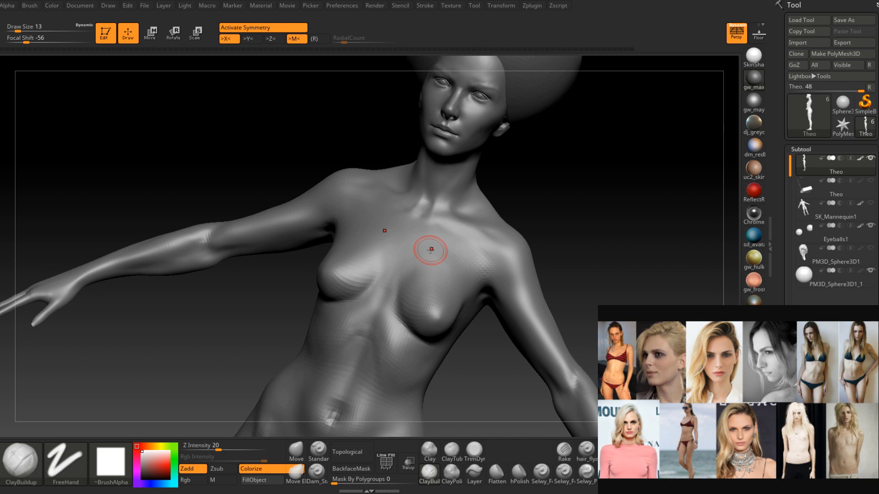
pyautogui.moveTo(366, 324)
pyautogui.mouseDown(button='right')
pyautogui.moveTo(384, 331)
pyautogui.moveTo(390, 298)
pyautogui.moveTo(386, 329)
pyautogui.moveTo(379, 276)
pyautogui.moveTo(349, 275)
pyautogui.mouseUp(button='right')
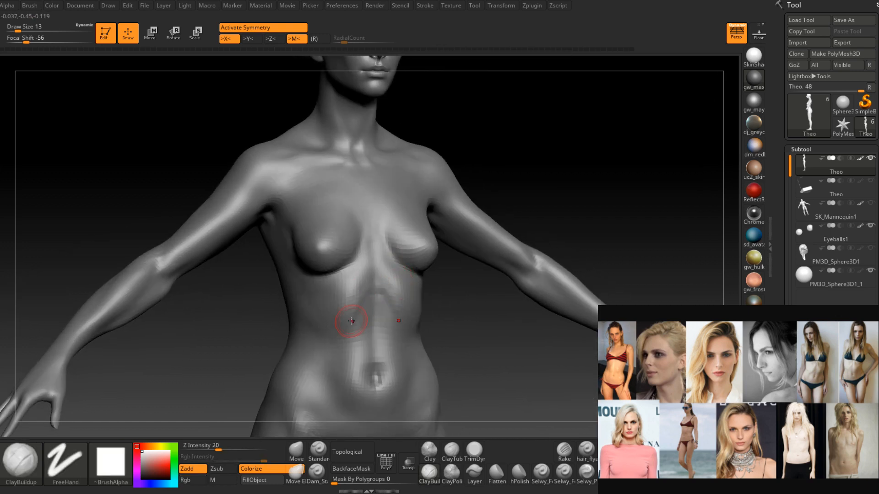
pyautogui.moveTo(352, 321)
pyautogui.mouseDown(button='right')
pyautogui.moveTo(395, 284)
pyautogui.moveTo(379, 243)
pyautogui.mouseUp(button='right')
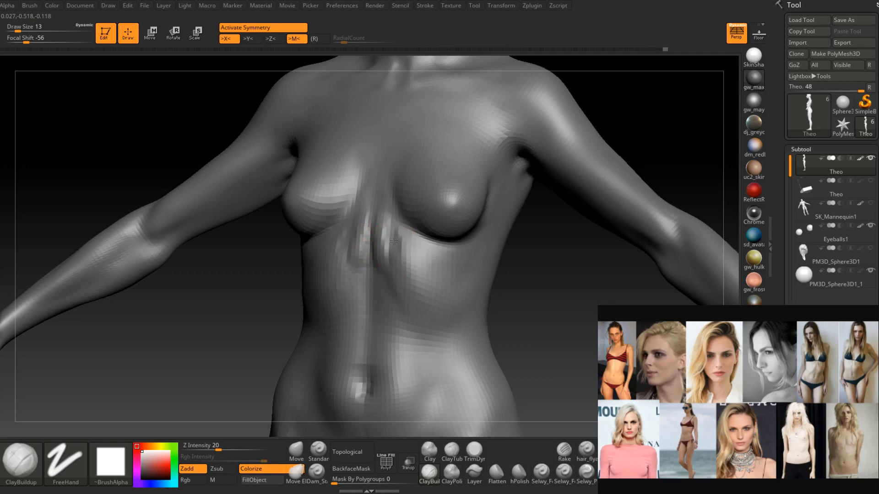
pyautogui.press('shift')
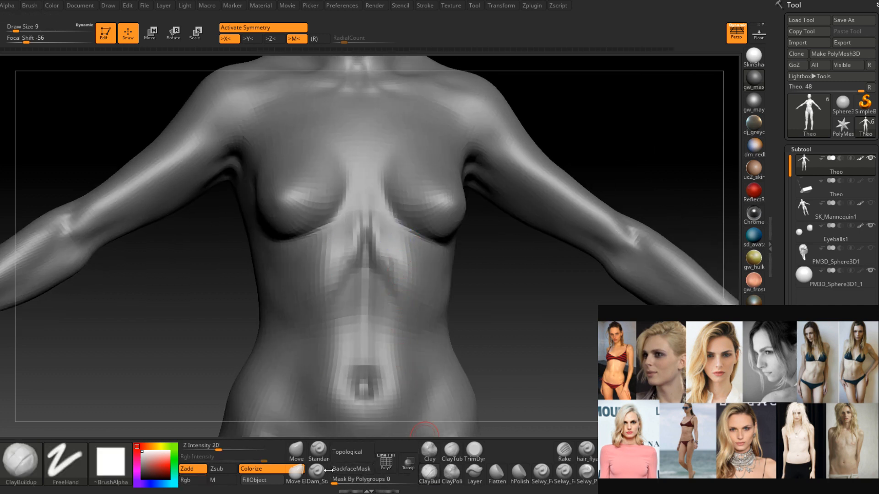
# Model the rib arch beside the sternum base with the Standard brush at Draw Size 13, smoothing the strokes.
pyautogui.click(317, 453)
pyautogui.moveTo(382, 260); pyautogui.dragTo(377, 248, button='right')
pyautogui.press('space')
pyautogui.moveTo(376, 250); pyautogui.dragTo(404, 313)
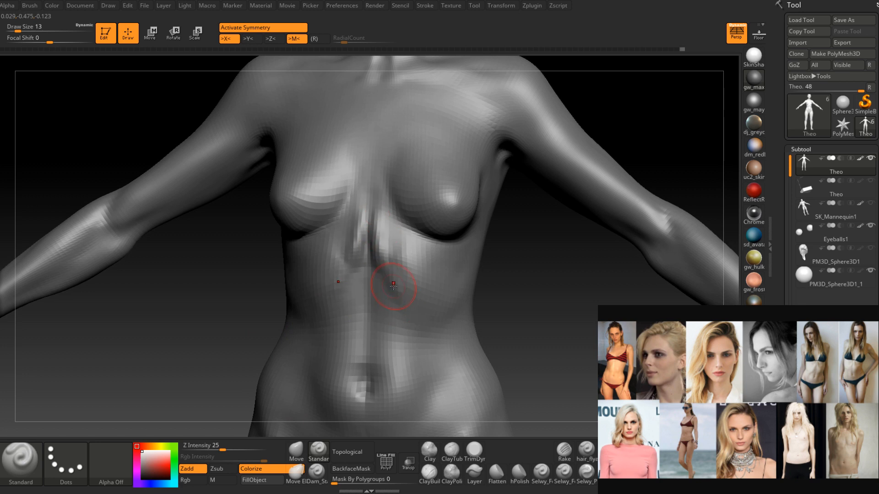
pyautogui.moveTo(380, 268); pyautogui.dragTo(382, 262)
pyautogui.moveTo(395, 243); pyautogui.dragTo(378, 219, button='right')
pyautogui.keyDown('shift'); pyautogui.moveTo(379, 219); pyautogui.dragTo(380, 245); pyautogui.keyUp('shift')
# Build broader volume on the ribs under the breasts with the Standard brush at Draw Size 22.
pyautogui.moveTo(392, 244)
pyautogui.mouseDown(button='right')
pyautogui.moveTo(382, 245)
pyautogui.moveTo(394, 254)
pyautogui.mouseUp(button='right')
pyautogui.press('space')
pyautogui.moveTo(395, 254); pyautogui.dragTo(402, 253)
pyautogui.press('space')
pyautogui.moveTo(390, 260)
pyautogui.mouseDown(button='right')
pyautogui.moveTo(405, 247)
pyautogui.moveTo(385, 242)
pyautogui.mouseUp(button='right')
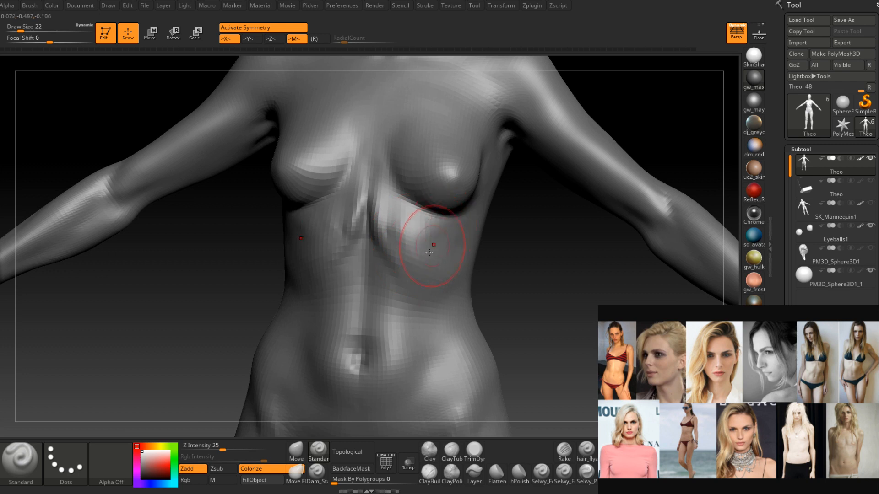
# Shape the lower ribs beneath the breasts with the Standard brush at Draw Size 18 and smooth the transitions.
pyautogui.moveTo(397, 342); pyautogui.dragTo(394, 342, button='right')
pyautogui.press('space')
pyautogui.moveTo(420, 240); pyautogui.dragTo(415, 242)
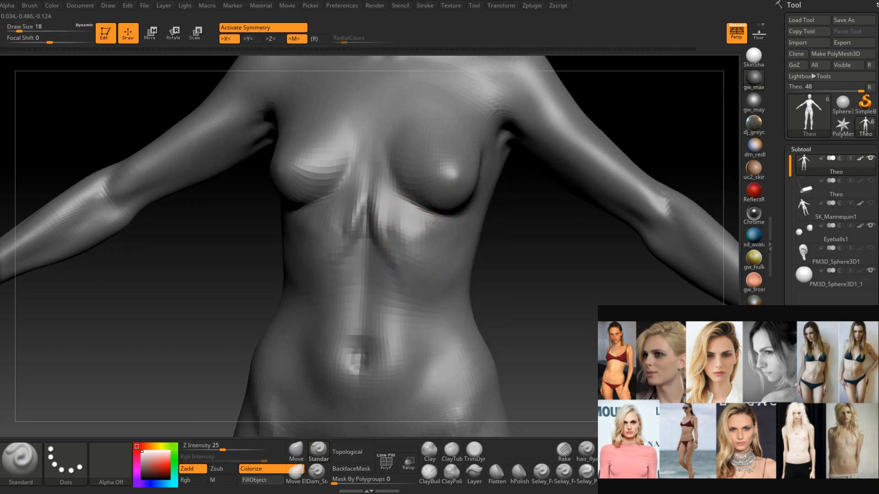
pyautogui.moveTo(419, 258)
pyautogui.mouseDown(button='right')
pyautogui.moveTo(390, 260)
pyautogui.moveTo(437, 242)
pyautogui.mouseUp(button='right')
pyautogui.keyDown('shift'); pyautogui.moveTo(437, 241); pyautogui.dragTo(438, 231); pyautogui.keyUp('shift')
pyautogui.moveTo(415, 230)
pyautogui.mouseDown(button='right')
pyautogui.moveTo(458, 254)
pyautogui.moveTo(464, 236)
pyautogui.mouseUp(button='right')
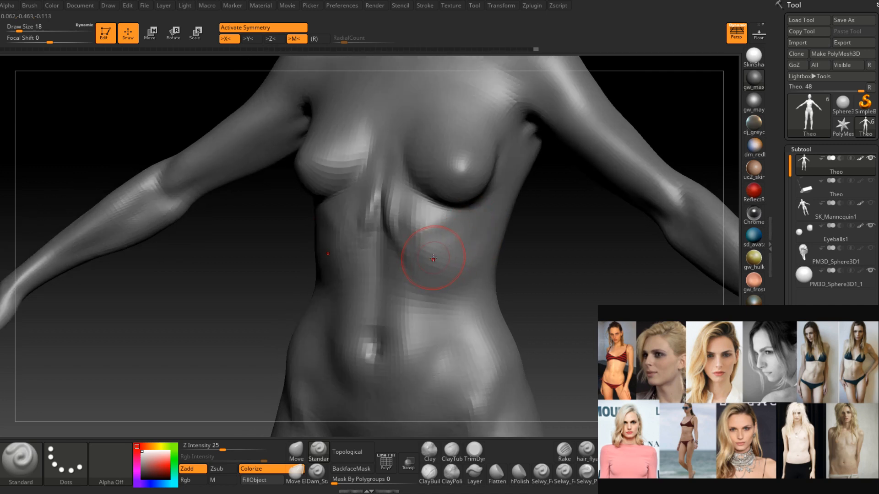
pyautogui.moveTo(471, 235)
pyautogui.mouseDown(button='right')
pyautogui.moveTo(455, 256)
pyautogui.moveTo(421, 247)
pyautogui.mouseUp(button='right')
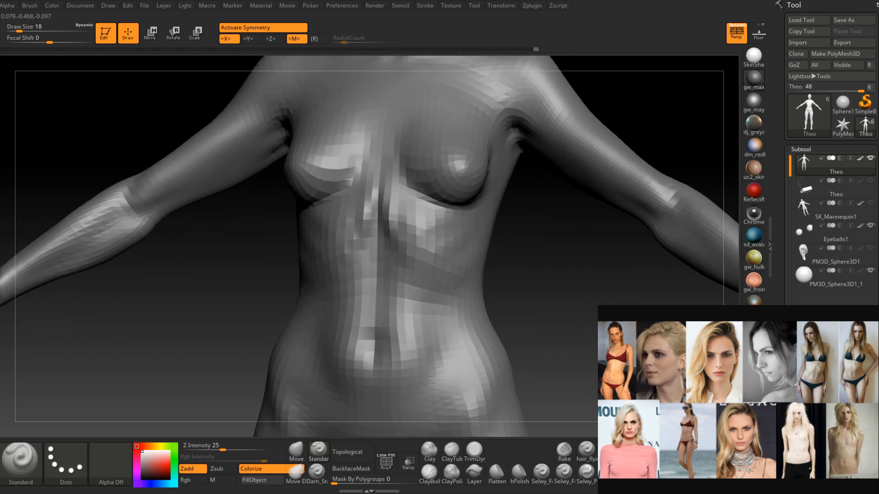
# Model the upper abdominal muscles between the rib arch and navel with the Standard brush, smoothing their surface.
pyautogui.moveTo(412, 292); pyautogui.dragTo(419, 267, button='right')
pyautogui.press('space')
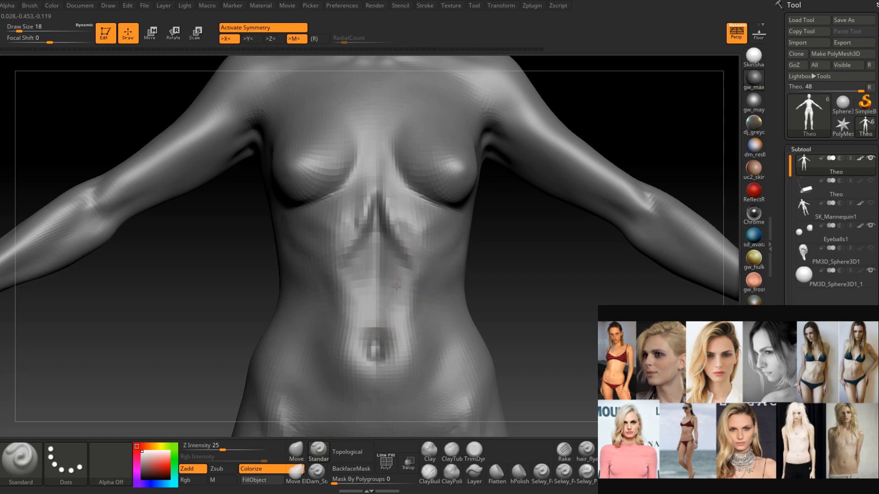
pyautogui.press('shift')
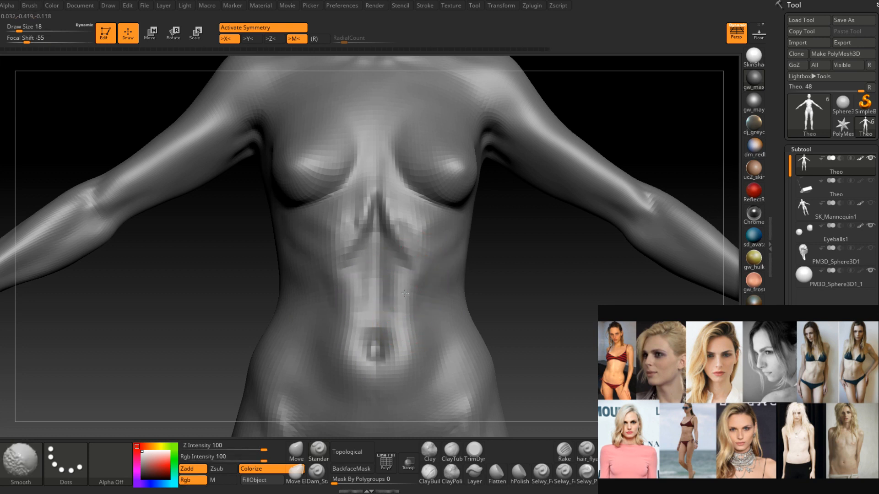
pyautogui.moveTo(404, 297); pyautogui.dragTo(426, 261, button='right')
# Define the lower edge of the ribcage and the individual ribs with the ClayBuildup brush at Draw Size 18.
pyautogui.click(426, 471)
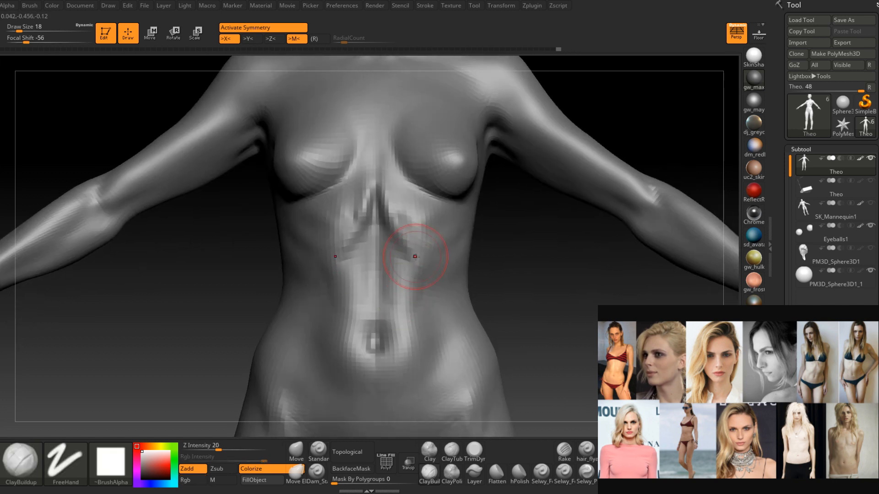
pyautogui.moveTo(415, 257)
pyautogui.mouseDown()
pyautogui.moveTo(398, 281)
pyautogui.moveTo(398, 264)
pyautogui.mouseUp()
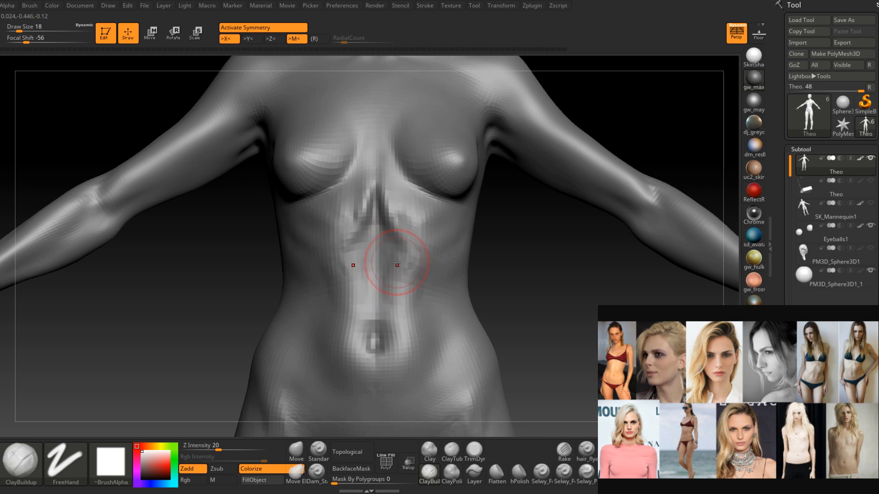
pyautogui.moveTo(396, 280); pyautogui.dragTo(398, 230, button='right')
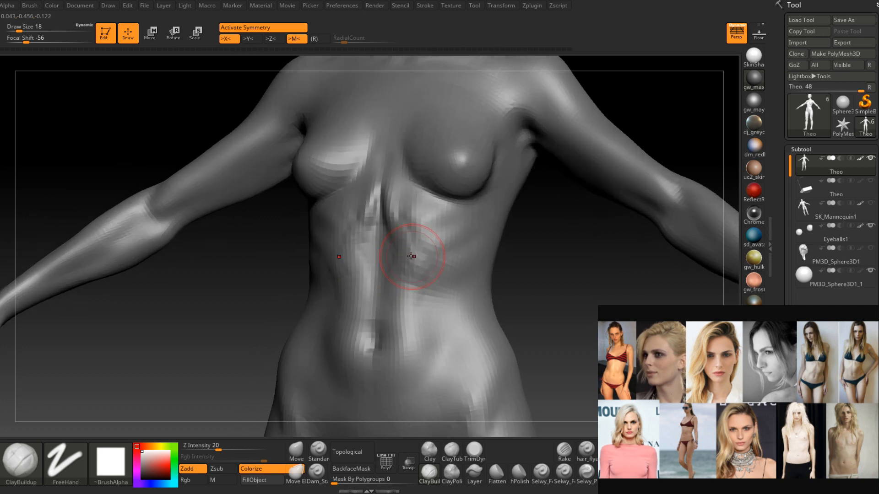
pyautogui.moveTo(447, 308); pyautogui.dragTo(424, 275, button='right')
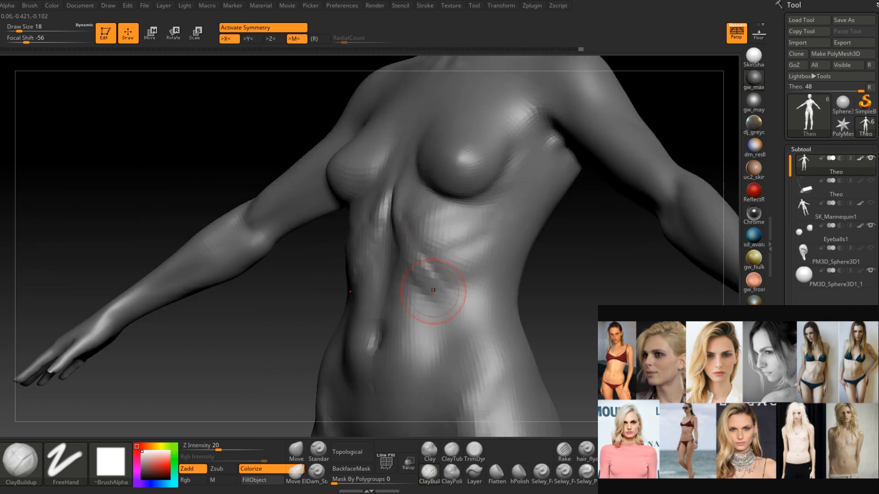
pyautogui.moveTo(402, 183); pyautogui.dragTo(394, 225, button='right')
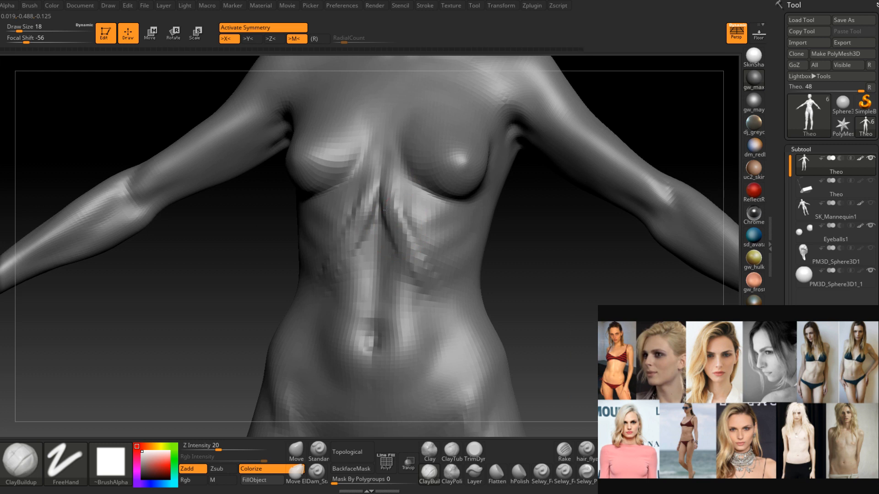
pyautogui.moveTo(426, 298); pyautogui.dragTo(434, 293, button='right')
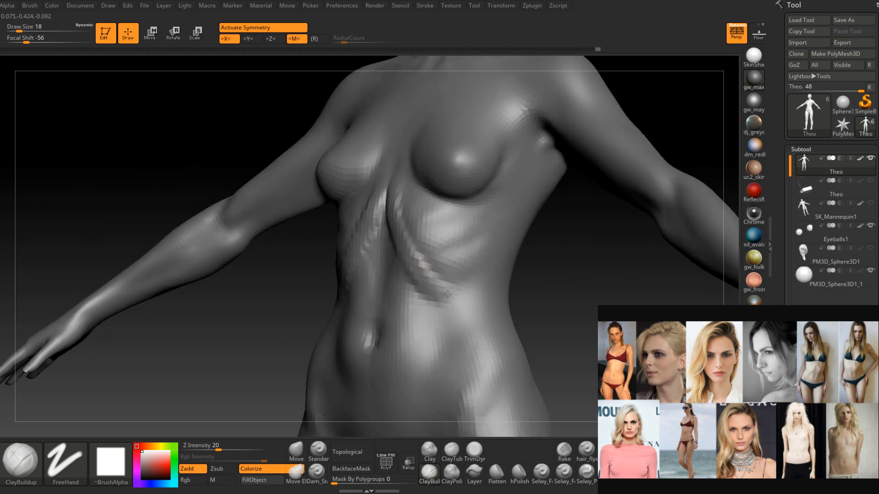
pyautogui.moveTo(440, 278); pyautogui.dragTo(466, 247)
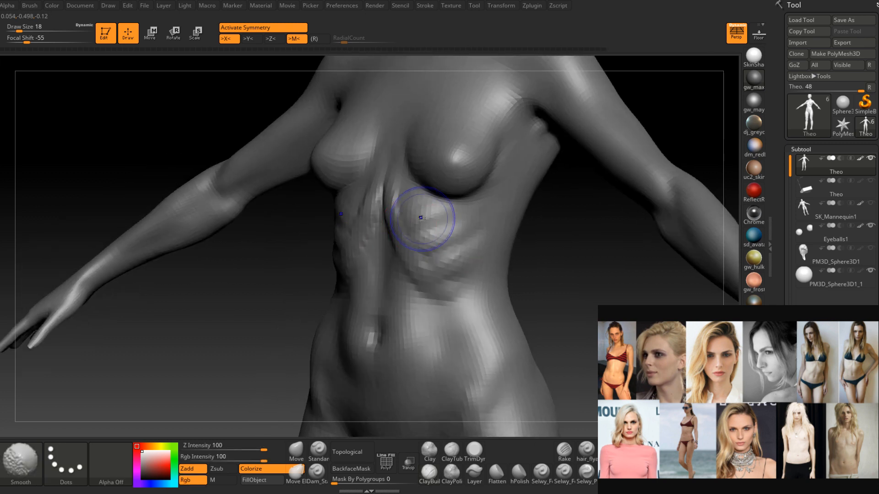
# Smooth the ribcage strokes below the breasts and along the rib arch.
pyautogui.keyDown('shift'); pyautogui.moveTo(401, 215); pyautogui.dragTo(396, 201); pyautogui.keyUp('shift')
pyautogui.moveTo(411, 201)
pyautogui.mouseDown(button='right')
pyautogui.moveTo(396, 197)
pyautogui.moveTo(419, 197)
pyautogui.mouseUp(button='right')
pyautogui.moveTo(426, 223)
pyautogui.keyDown('shift'); pyautogui.mouseDown()
pyautogui.moveTo(423, 237)
pyautogui.moveTo(434, 231)
pyautogui.mouseUp(); pyautogui.keyUp('shift')
pyautogui.moveTo(438, 261); pyautogui.dragTo(428, 268, button='right')
pyautogui.keyDown('shift'); pyautogui.moveTo(429, 268); pyautogui.dragTo(468, 284); pyautogui.keyUp('shift')
pyautogui.moveTo(430, 279)
pyautogui.mouseDown(button='right')
pyautogui.moveTo(446, 282)
pyautogui.moveTo(438, 258)
pyautogui.mouseUp(button='right')
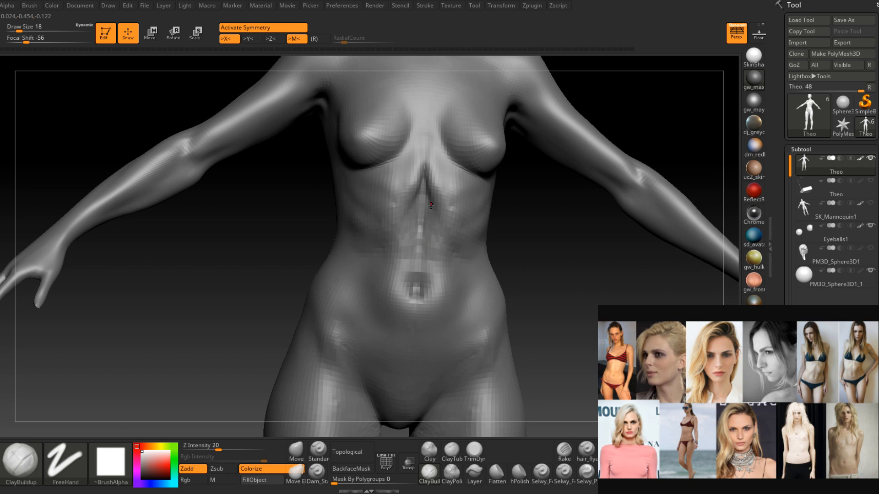
# Rework the upper abdomen around the midline with ClayBuildup at Draw Size 13 and smooth the rib edges.
pyautogui.moveTo(428, 219)
pyautogui.mouseDown(button='right')
pyautogui.moveTo(431, 255)
pyautogui.moveTo(427, 232)
pyautogui.mouseUp(button='right')
pyautogui.press('space')
pyautogui.moveTo(436, 234)
pyautogui.mouseDown()
pyautogui.moveTo(436, 214)
pyautogui.moveTo(437, 231)
pyautogui.mouseUp()
pyautogui.keyDown('shift'); pyautogui.moveTo(452, 195); pyautogui.dragTo(457, 209); pyautogui.keyUp('shift')
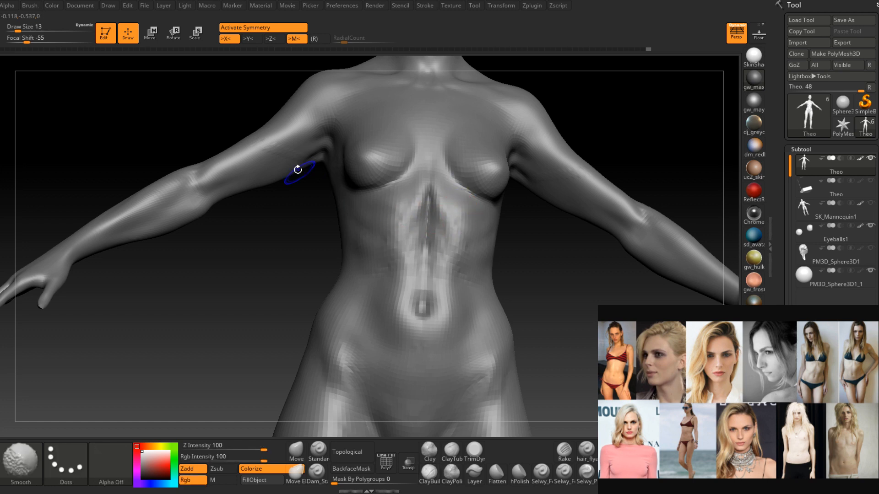
pyautogui.moveTo(398, 218); pyautogui.dragTo(439, 256, button='right')
pyautogui.keyDown('alt'); pyautogui.moveTo(439, 257); pyautogui.dragTo(437, 205); pyautogui.keyUp('alt')
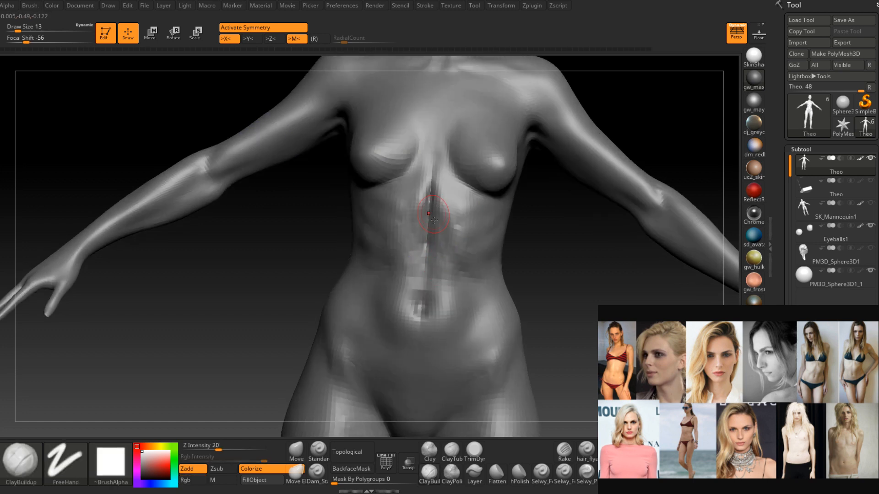
# Fill and soften the hollow below the sternum with ClayBuildup, smoothing it into the ribs.
pyautogui.moveTo(439, 210)
pyautogui.mouseDown()
pyautogui.moveTo(430, 254)
pyautogui.moveTo(427, 237)
pyautogui.mouseUp()
pyautogui.moveTo(433, 216)
pyautogui.mouseDown(button='right')
pyautogui.moveTo(444, 227)
pyautogui.moveTo(412, 196)
pyautogui.moveTo(435, 229)
pyautogui.mouseUp(button='right')
pyautogui.keyDown('shift'); pyautogui.moveTo(435, 230); pyautogui.dragTo(443, 211); pyautogui.keyUp('shift')
pyautogui.moveTo(441, 220)
pyautogui.mouseDown(button='right')
pyautogui.moveTo(467, 265)
pyautogui.moveTo(463, 243)
pyautogui.mouseUp(button='right')
pyautogui.keyDown('shift'); pyautogui.moveTo(463, 243); pyautogui.dragTo(454, 229); pyautogui.keyUp('shift')
# Refine the side abdominals and the area around the navel with ClayBuildup at Draw Size 16.
pyautogui.moveTo(455, 229); pyautogui.dragTo(452, 231, button='right')
pyautogui.press('space')
pyautogui.moveTo(453, 232); pyautogui.dragTo(457, 234)
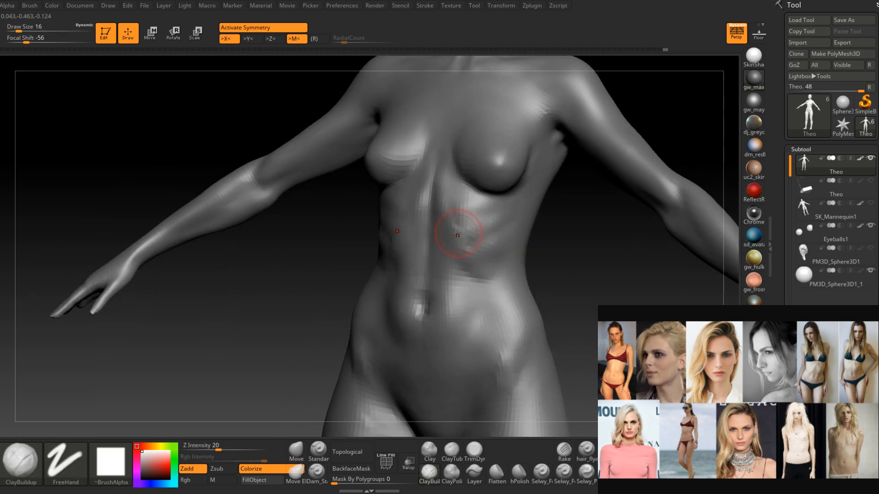
pyautogui.moveTo(459, 201)
pyautogui.mouseDown(button='right')
pyautogui.moveTo(477, 222)
pyautogui.moveTo(478, 239)
pyautogui.moveTo(463, 231)
pyautogui.moveTo(481, 268)
pyautogui.moveTo(516, 270)
pyautogui.moveTo(520, 290)
pyautogui.moveTo(497, 275)
pyautogui.moveTo(504, 275)
pyautogui.moveTo(500, 289)
pyautogui.moveTo(503, 251)
pyautogui.moveTo(476, 279)
pyautogui.mouseUp(button='right')
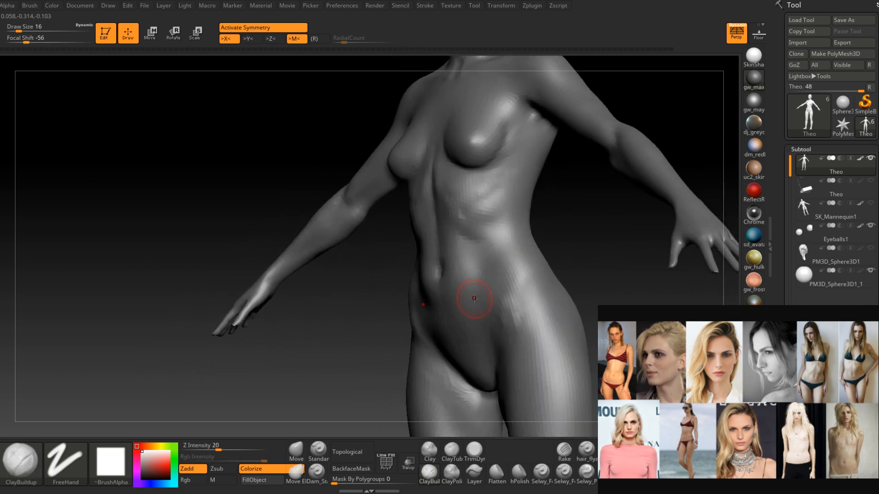
pyautogui.moveTo(458, 268); pyautogui.dragTo(419, 208, button='right')
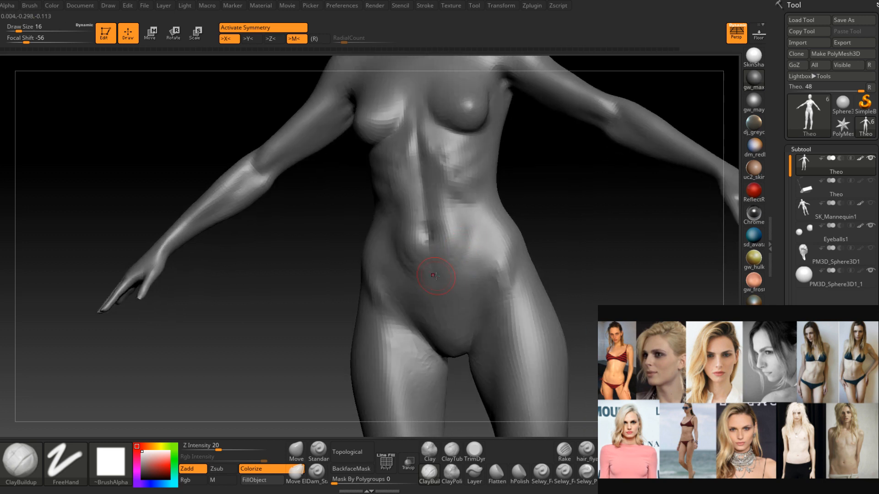
# Smooth the abdomen around the navel and the side of the ribcage.
pyautogui.moveTo(445, 262)
pyautogui.keyDown('shift'); pyautogui.mouseDown(button='right')
pyautogui.moveTo(451, 253)
pyautogui.moveTo(447, 273)
pyautogui.mouseUp(button='right'); pyautogui.keyUp('shift')
pyautogui.moveTo(465, 243)
pyautogui.mouseDown(button='right')
pyautogui.moveTo(479, 242)
pyautogui.moveTo(458, 307)
pyautogui.moveTo(441, 242)
pyautogui.mouseUp(button='right')
pyautogui.moveTo(441, 241)
pyautogui.keyDown('shift'); pyautogui.mouseDown()
pyautogui.moveTo(420, 228)
pyautogui.moveTo(439, 240)
pyautogui.mouseUp(); pyautogui.keyUp('shift')
pyautogui.moveTo(441, 255); pyautogui.dragTo(457, 251, button='right')
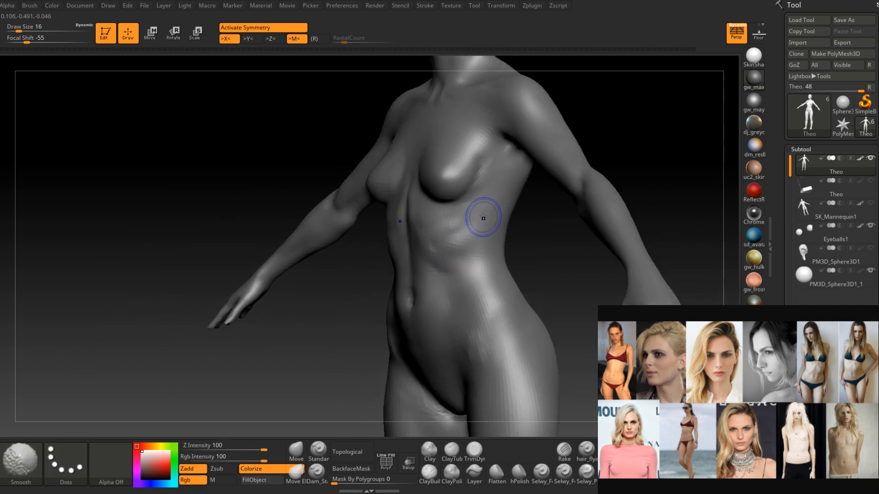
pyautogui.moveTo(505, 228)
pyautogui.mouseDown(button='right')
pyautogui.moveTo(490, 230)
pyautogui.moveTo(456, 265)
pyautogui.moveTo(455, 291)
pyautogui.moveTo(438, 294)
pyautogui.moveTo(431, 271)
pyautogui.mouseUp(button='right')
# Carve the outer contour of the lower abdomen with the Dam_Standard brush at Draw Size 12 and smooth it.
pyautogui.click(315, 471)
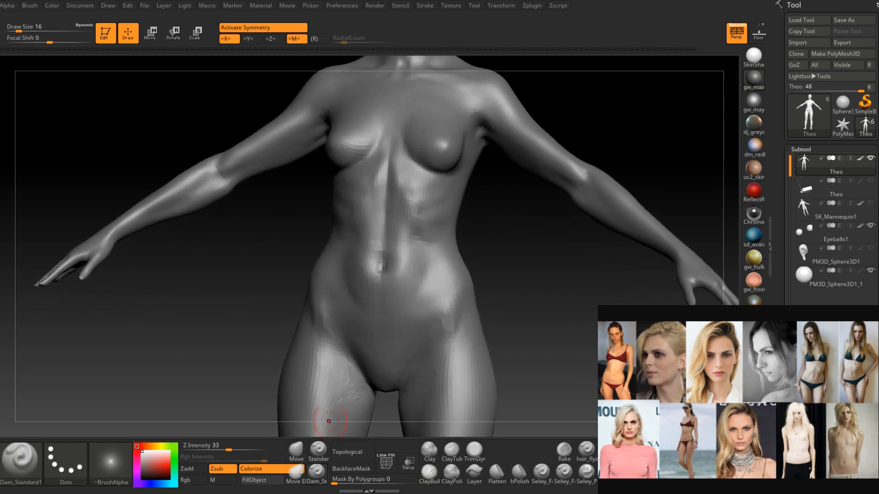
pyautogui.press('space')
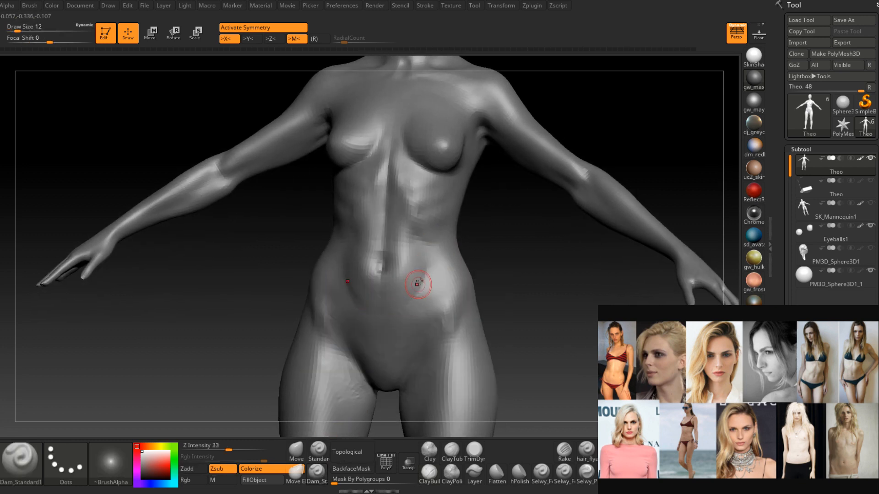
pyautogui.moveTo(399, 315); pyautogui.dragTo(417, 271, button='right')
pyautogui.keyDown('shift'); pyautogui.moveTo(418, 270); pyautogui.dragTo(402, 311); pyautogui.keyUp('shift')
pyautogui.moveTo(381, 314); pyautogui.dragTo(397, 319, button='right')
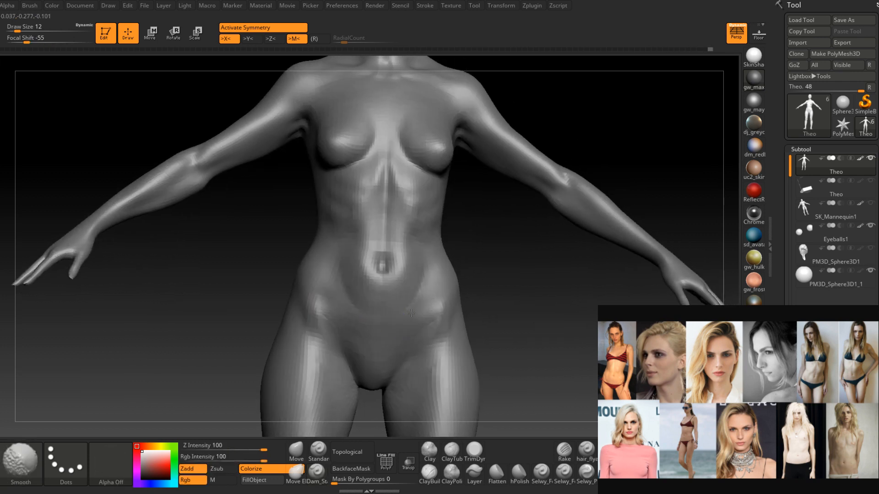
# Add volume to the front of the hip bones with the ClayBuildup brush at Draw Size 18.
pyautogui.moveTo(438, 295)
pyautogui.keyDown('alt'); pyautogui.mouseDown(button='right')
pyautogui.moveTo(437, 247)
pyautogui.moveTo(426, 261)
pyautogui.mouseUp(button='right'); pyautogui.keyUp('alt')
pyautogui.click(428, 472)
pyautogui.press('space')
pyautogui.moveTo(423, 259); pyautogui.dragTo(427, 258)
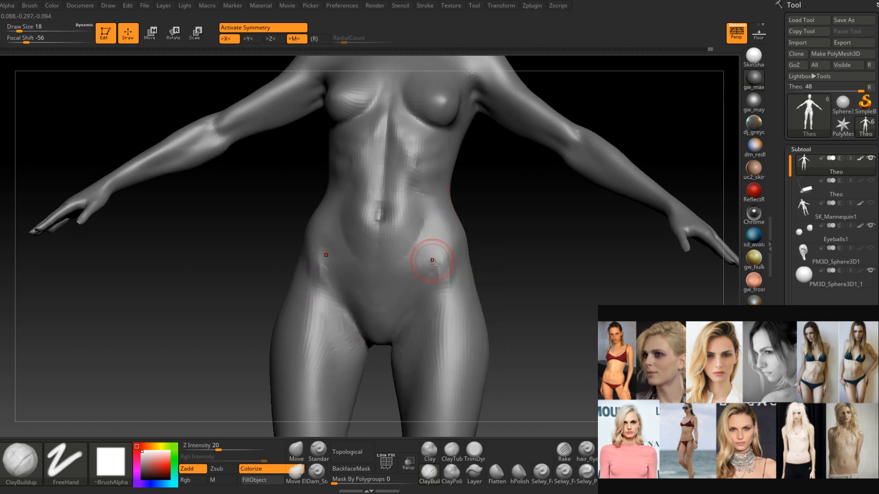
pyautogui.moveTo(432, 261); pyautogui.dragTo(428, 253, button='right')
pyautogui.moveTo(434, 288); pyautogui.dragTo(441, 238, button='right')
# Shape the transition from hip bones to upper thighs with ClayBuildup at Draw Size 17 and smooth it.
pyautogui.press('space')
pyautogui.moveTo(443, 235); pyautogui.dragTo(442, 234)
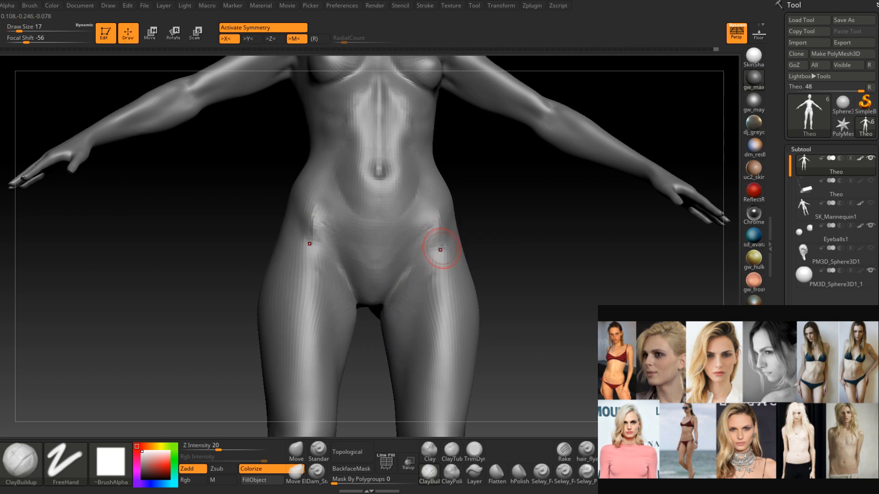
pyautogui.moveTo(429, 261)
pyautogui.mouseDown(button='right')
pyautogui.moveTo(421, 258)
pyautogui.moveTo(435, 250)
pyautogui.moveTo(429, 256)
pyautogui.moveTo(440, 221)
pyautogui.mouseUp(button='right')
pyautogui.moveTo(415, 261)
pyautogui.mouseDown(button='right')
pyautogui.moveTo(453, 237)
pyautogui.moveTo(443, 238)
pyautogui.mouseUp(button='right')
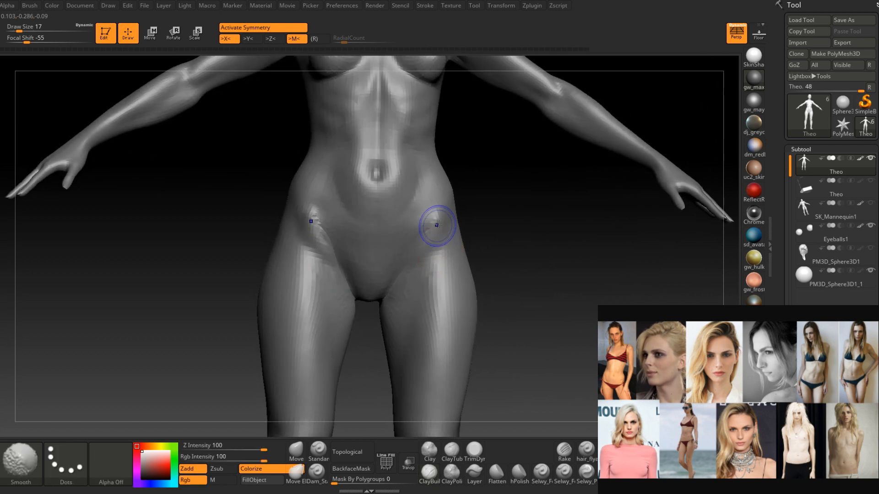
# Carve the groin creases between lower abdomen and thighs with the Dam_Standard brush at Draw Size 12.
pyautogui.moveTo(334, 418)
pyautogui.mouseDown(button='right')
pyautogui.moveTo(417, 242)
pyautogui.moveTo(405, 271)
pyautogui.mouseUp(button='right')
pyautogui.press('space')
pyautogui.moveTo(443, 204); pyautogui.dragTo(419, 255, button='right')
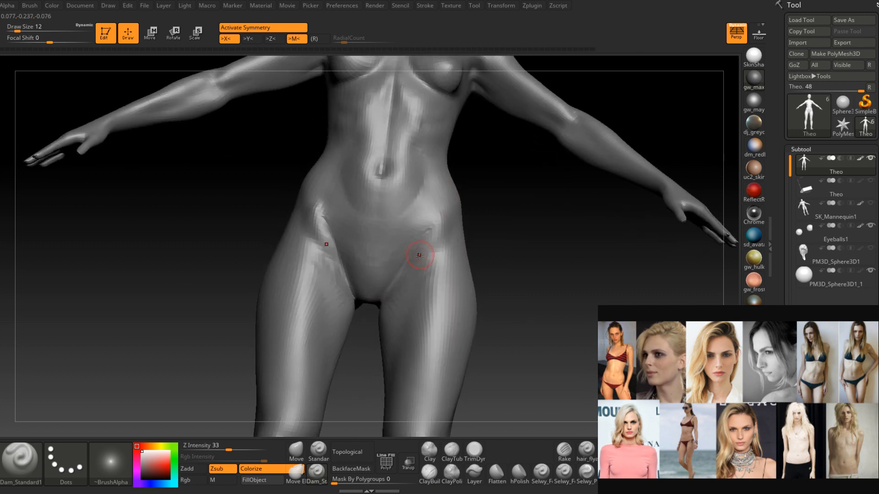
pyautogui.moveTo(380, 307); pyautogui.dragTo(409, 274, button='right')
pyautogui.moveTo(451, 226)
pyautogui.mouseDown(button='right')
pyautogui.moveTo(426, 265)
pyautogui.moveTo(428, 250)
pyautogui.mouseUp(button='right')
# Deepen the groin creases below the hip bones with resized Dam_Standard strokes and smooth their outer ends.
pyautogui.press('space')
pyautogui.moveTo(428, 252); pyautogui.dragTo(423, 252)
pyautogui.moveTo(417, 256)
pyautogui.mouseDown(button='right')
pyautogui.moveTo(430, 260)
pyautogui.moveTo(412, 270)
pyautogui.moveTo(415, 280)
pyautogui.moveTo(437, 253)
pyautogui.mouseUp(button='right')
pyautogui.press('space')
pyautogui.moveTo(432, 264); pyautogui.dragTo(447, 264)
pyautogui.moveTo(434, 247); pyautogui.dragTo(438, 260, button='right')
pyautogui.keyDown('shift'); pyautogui.moveTo(437, 261); pyautogui.dragTo(453, 234); pyautogui.keyUp('shift')
pyautogui.moveTo(453, 234); pyautogui.dragTo(444, 232, button='right')
# Build up the lower abdomen just inside the hip bones with the ClayBuildup brush at Draw Size 18.
pyautogui.moveTo(467, 141)
pyautogui.mouseDown(button='right')
pyautogui.moveTo(432, 206)
pyautogui.moveTo(449, 226)
pyautogui.moveTo(428, 225)
pyautogui.moveTo(443, 338)
pyautogui.moveTo(430, 276)
pyautogui.moveTo(420, 278)
pyautogui.moveTo(431, 278)
pyautogui.mouseUp(button='right')
pyautogui.keyDown('alt'); pyautogui.moveTo(431, 320); pyautogui.dragTo(430, 281, button='right'); pyautogui.keyUp('alt')
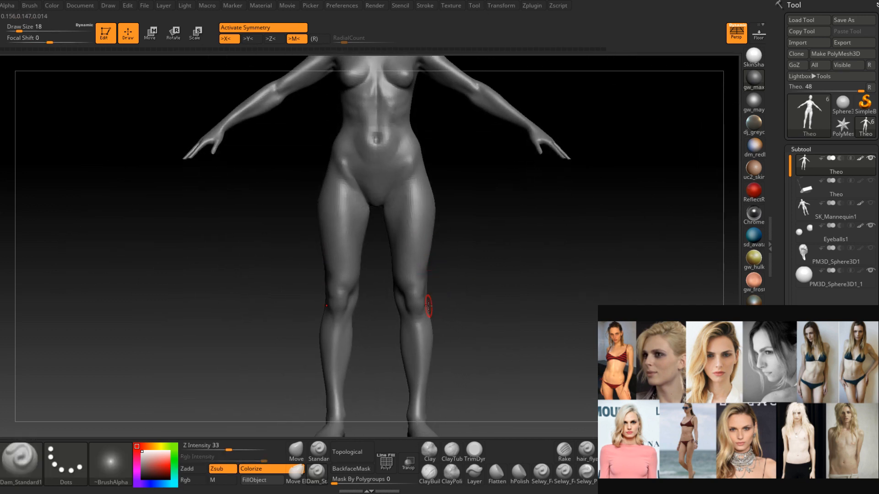
pyautogui.moveTo(429, 162)
pyautogui.keyDown('alt'); pyautogui.mouseDown(button='right')
pyautogui.moveTo(416, 261)
pyautogui.moveTo(397, 200)
pyautogui.mouseUp(button='right'); pyautogui.keyUp('alt')
pyautogui.click(429, 473)
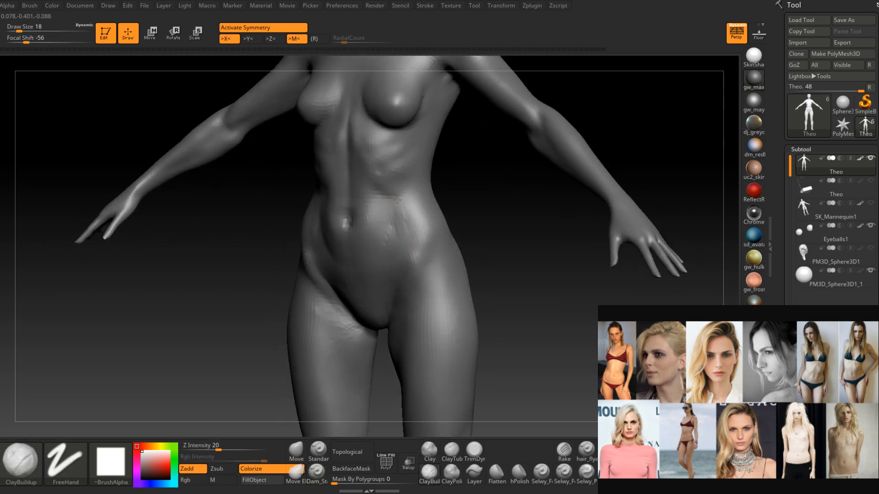
pyautogui.moveTo(409, 241)
pyautogui.mouseDown(button='right')
pyautogui.moveTo(394, 200)
pyautogui.moveTo(400, 208)
pyautogui.mouseUp(button='right')
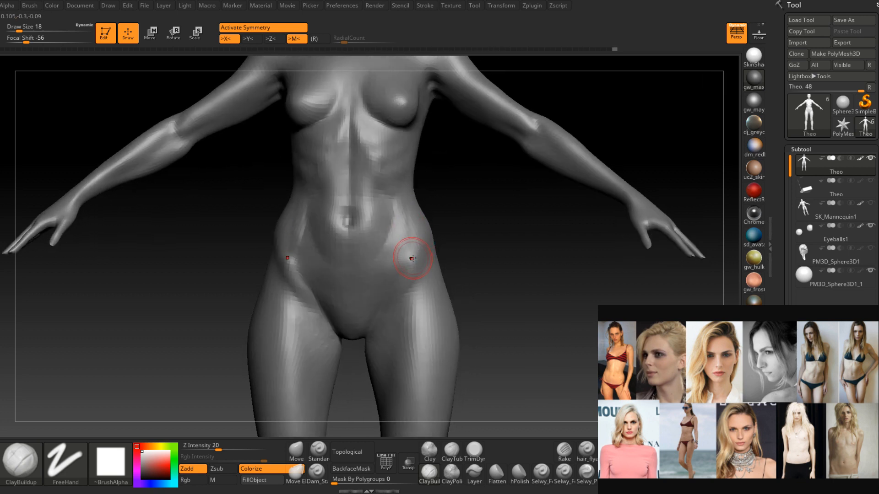
pyautogui.moveTo(414, 259)
pyautogui.mouseDown(button='right')
pyautogui.moveTo(405, 212)
pyautogui.moveTo(402, 229)
pyautogui.moveTo(392, 218)
pyautogui.mouseUp(button='right')
pyautogui.press('shift')
pyautogui.press('shift')
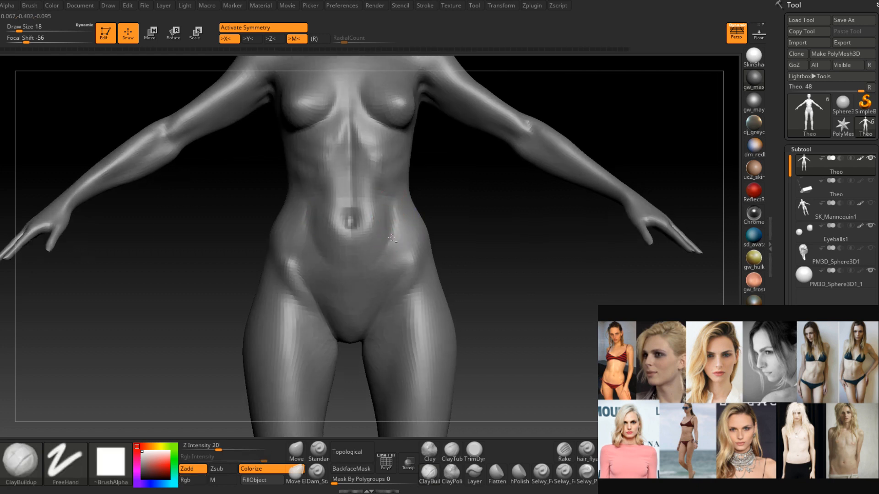
# Undo the last clay stroke between navel and hip bone and smooth the area into the abdomen.
pyautogui.moveTo(398, 216); pyautogui.dragTo(392, 235, button='right')
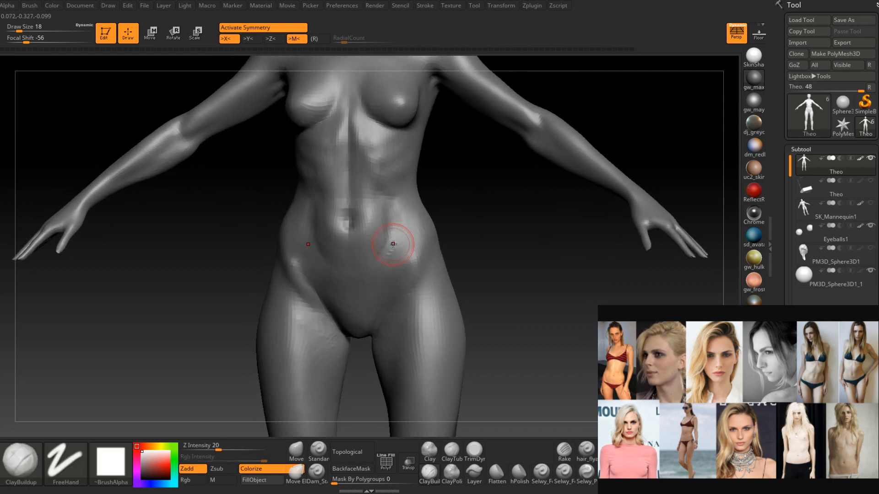
pyautogui.moveTo(400, 243)
pyautogui.mouseDown()
pyautogui.moveTo(400, 218)
pyautogui.moveTo(409, 230)
pyautogui.moveTo(403, 205)
pyautogui.mouseUp()
pyautogui.hotkey('ctrl', 'z')
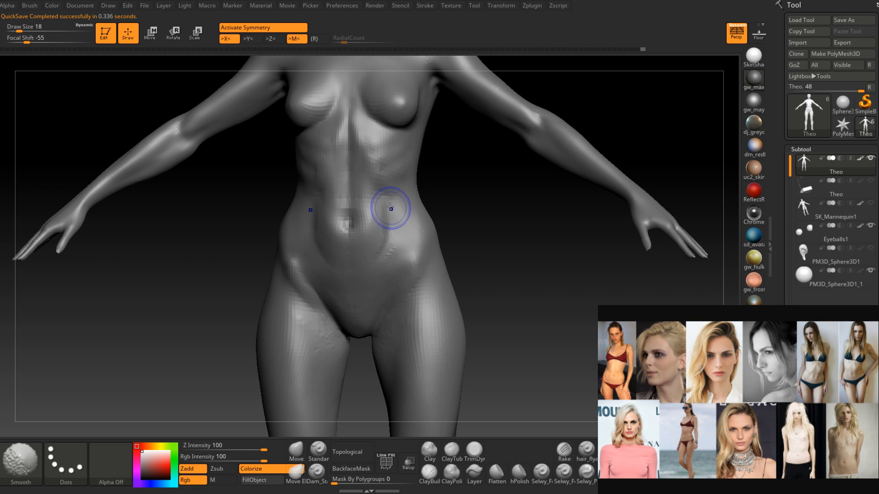
pyautogui.moveTo(383, 275); pyautogui.dragTo(397, 251, button='right')
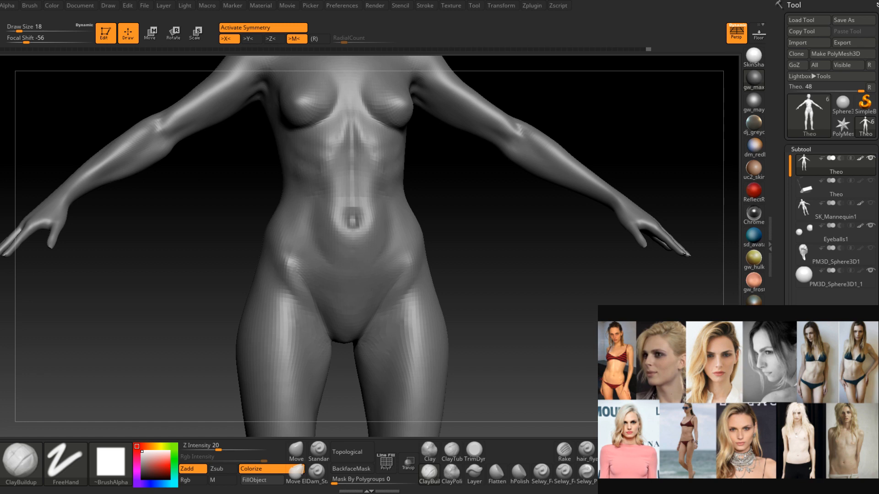
pyautogui.moveTo(878, 156); pyautogui.dragTo(465, 88)
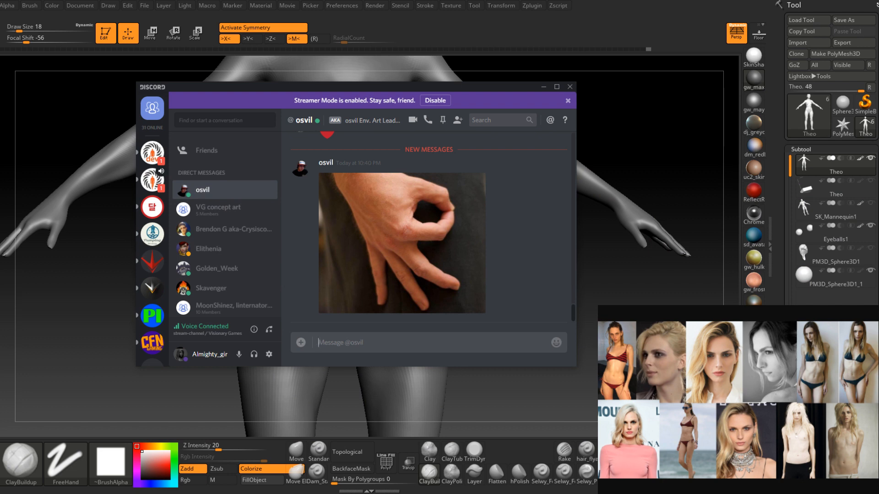
pyautogui.moveTo(368, 87); pyautogui.dragTo(878, 194)
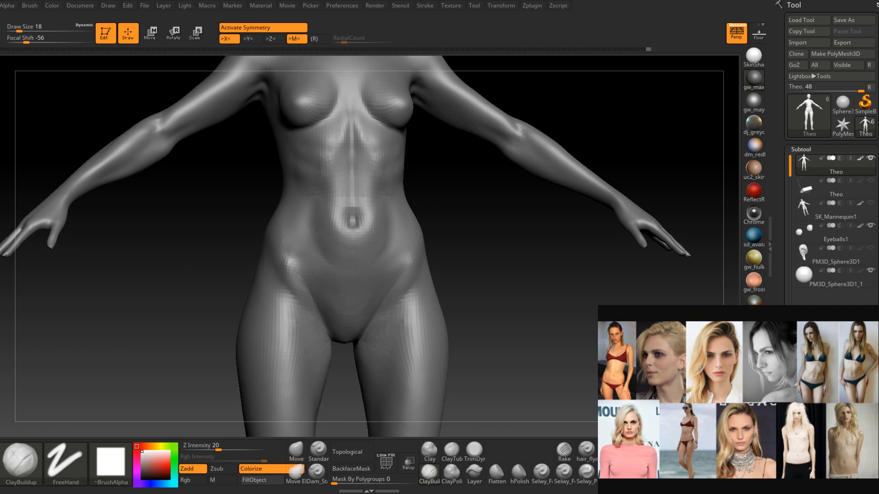
# Build up the rim of the navel with the ClayBuildup brush at Draw Size 7.
pyautogui.moveTo(471, 259)
pyautogui.mouseDown()
pyautogui.moveTo(472, 247)
pyautogui.moveTo(491, 241)
pyautogui.mouseUp()
pyautogui.keyDown('ctrl'); pyautogui.moveTo(415, 229); pyautogui.dragTo(406, 231, button='right'); pyautogui.keyUp('ctrl')
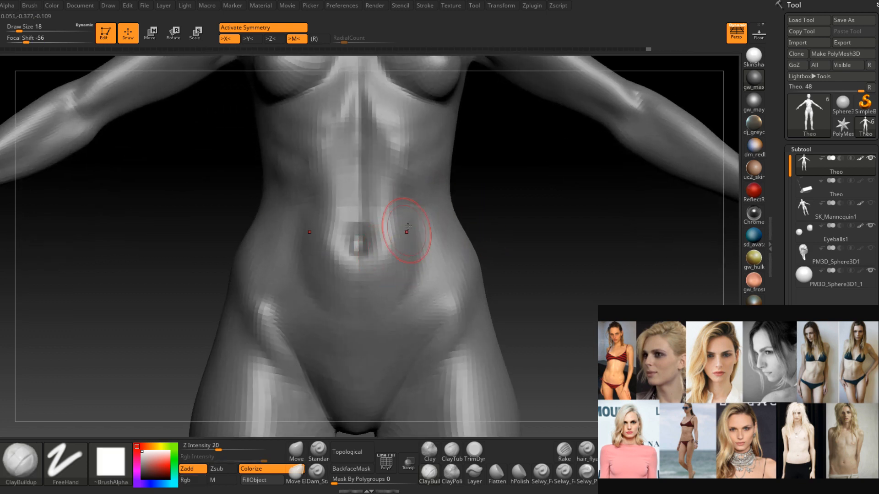
pyautogui.press('space')
pyautogui.moveTo(369, 234); pyautogui.dragTo(359, 233)
pyautogui.moveTo(361, 229)
pyautogui.mouseDown(button='right')
pyautogui.moveTo(347, 236)
pyautogui.moveTo(359, 246)
pyautogui.moveTo(352, 253)
pyautogui.moveTo(360, 246)
pyautogui.mouseUp(button='right')
pyautogui.moveTo(359, 246)
pyautogui.mouseDown()
pyautogui.moveTo(369, 235)
pyautogui.moveTo(361, 249)
pyautogui.moveTo(378, 246)
pyautogui.mouseUp()
pyautogui.moveTo(378, 246); pyautogui.dragTo(400, 242, button='right')
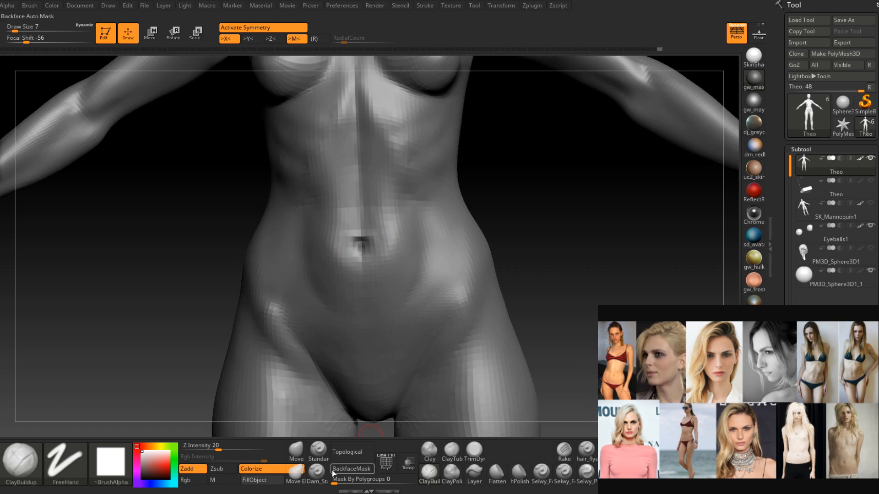
# Carve the navel hollow deeper with the Dam_Standard brush at Draw Size 7 and soften its edge.
pyautogui.click(317, 473)
pyautogui.moveTo(367, 293); pyautogui.dragTo(362, 245, button='right')
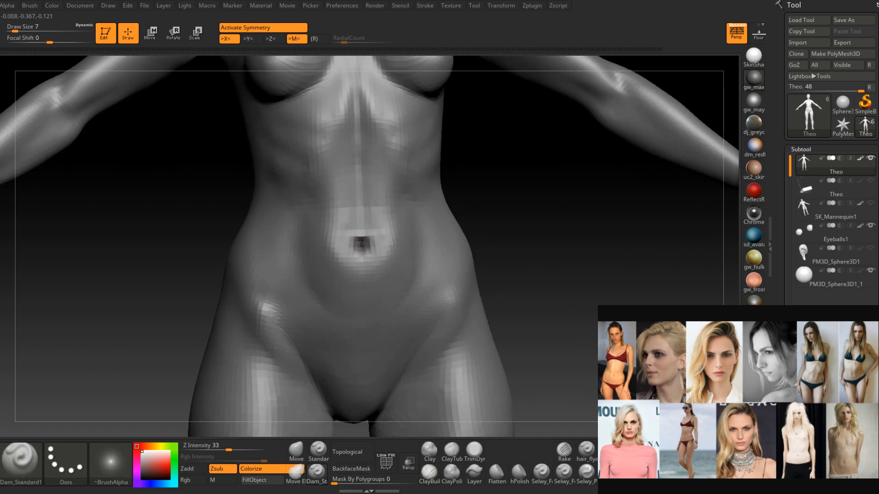
pyautogui.keyDown('shift'); pyautogui.moveTo(366, 240); pyautogui.dragTo(372, 236); pyautogui.keyUp('shift')
pyautogui.moveTo(373, 236)
pyautogui.mouseDown(button='right')
pyautogui.moveTo(356, 251)
pyautogui.moveTo(378, 251)
pyautogui.mouseUp(button='right')
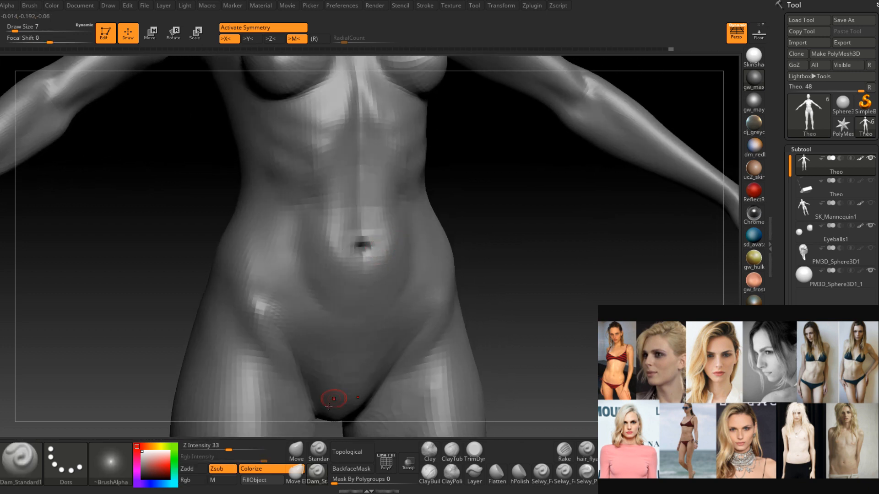
# Reshape the navel and the surface around it with the Move brush at Draw Size 11.
pyautogui.click(296, 451)
pyautogui.moveTo(362, 288); pyautogui.dragTo(337, 302, button='right')
pyautogui.press('space')
pyautogui.moveTo(352, 249); pyautogui.dragTo(357, 247)
pyautogui.moveTo(358, 247)
pyautogui.mouseDown(button='right')
pyautogui.moveTo(373, 248)
pyautogui.moveTo(357, 250)
pyautogui.moveTo(364, 295)
pyautogui.mouseUp(button='right')
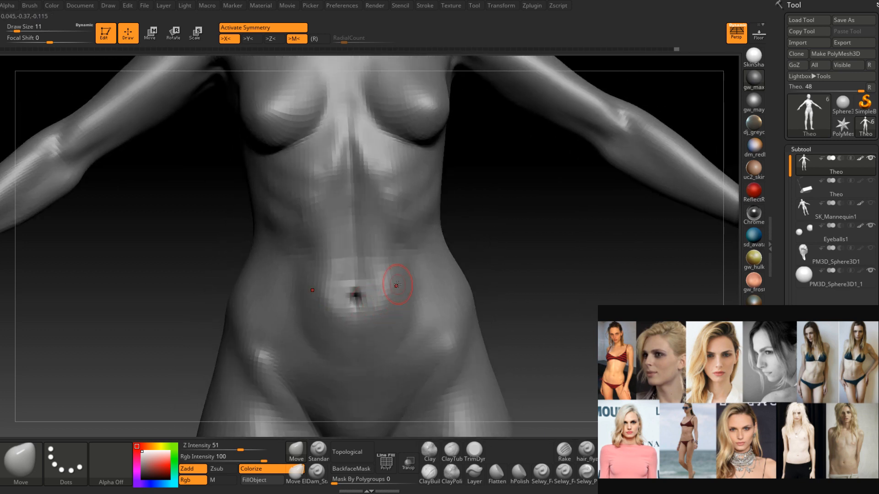
# Fill out the abdomen beside the navel with ClayBuildup at Draw Size 14 and smooth the strokes.
pyautogui.press('b')
pyautogui.press('c')
pyautogui.press('b')
pyautogui.moveTo(443, 314); pyautogui.dragTo(402, 277, button='right')
pyautogui.rightClick(401, 309)
pyautogui.moveTo(401, 310)
pyautogui.mouseDown()
pyautogui.moveTo(385, 314)
pyautogui.moveTo(390, 335)
pyautogui.moveTo(397, 303)
pyautogui.mouseUp()
pyautogui.moveTo(406, 301); pyautogui.dragTo(394, 326, button='right')
pyautogui.keyDown('shift'); pyautogui.moveTo(394, 327); pyautogui.dragTo(415, 258); pyautogui.keyUp('shift')
pyautogui.moveTo(415, 261); pyautogui.dragTo(411, 300, button='right')
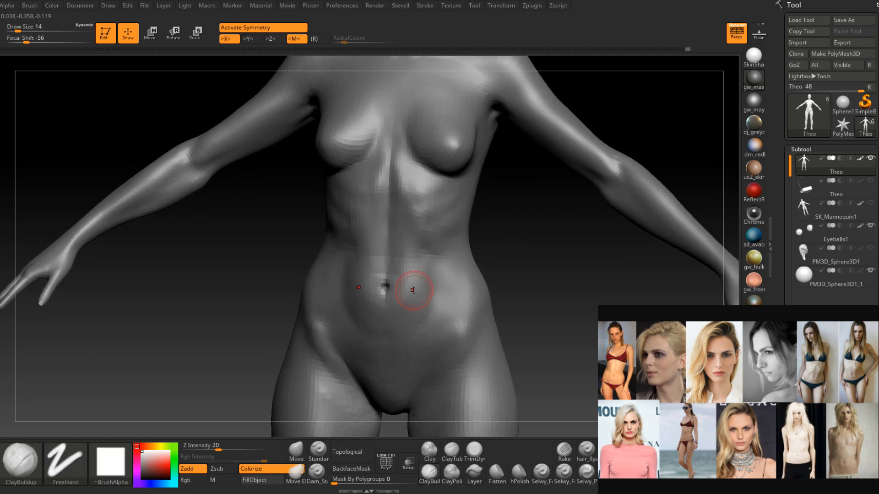
# Adjust the abdomen shape around the navel with the Move brush, enlarging the Draw Size to 23.
pyautogui.moveTo(413, 290)
pyautogui.mouseDown(button='right')
pyautogui.moveTo(423, 296)
pyautogui.moveTo(431, 216)
pyautogui.mouseUp(button='right')
pyautogui.click(296, 448)
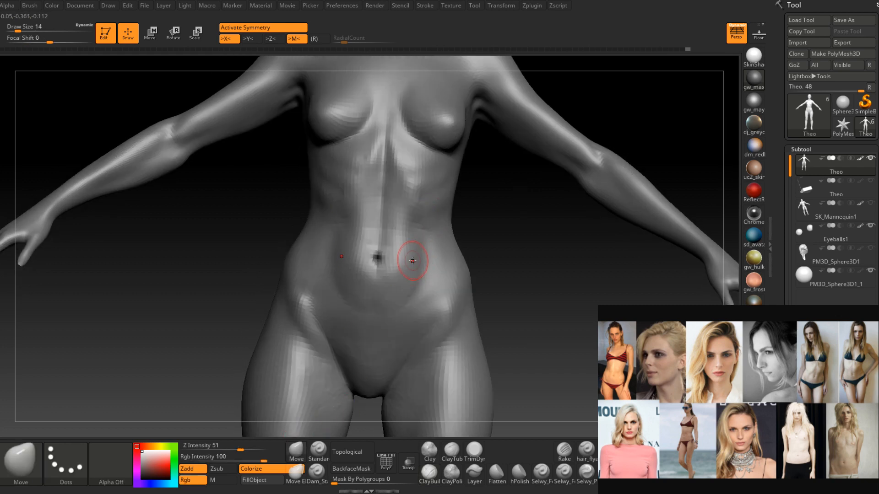
pyautogui.press('space')
pyautogui.moveTo(419, 259)
pyautogui.mouseDown(button='right')
pyautogui.moveTo(418, 248)
pyautogui.moveTo(457, 247)
pyautogui.moveTo(447, 257)
pyautogui.moveTo(429, 415)
pyautogui.mouseUp(button='right')
# Add volume between the waist and hip bones with ClayBuildup at Draw Size 23 and smooth it.
pyautogui.click(431, 472)
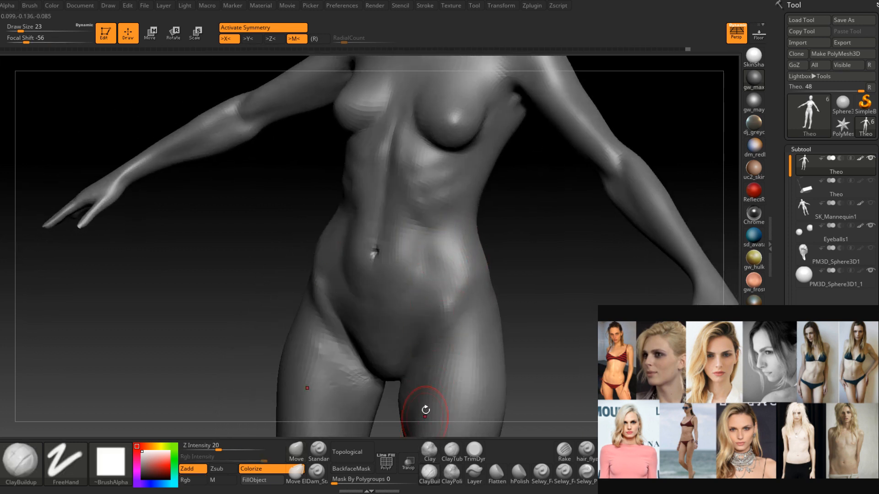
pyautogui.moveTo(424, 259); pyautogui.dragTo(444, 253, button='right')
pyautogui.moveTo(432, 289); pyautogui.dragTo(434, 242, button='right')
pyautogui.moveTo(438, 307)
pyautogui.mouseDown(button='right')
pyautogui.moveTo(443, 246)
pyautogui.moveTo(447, 275)
pyautogui.mouseUp(button='right')
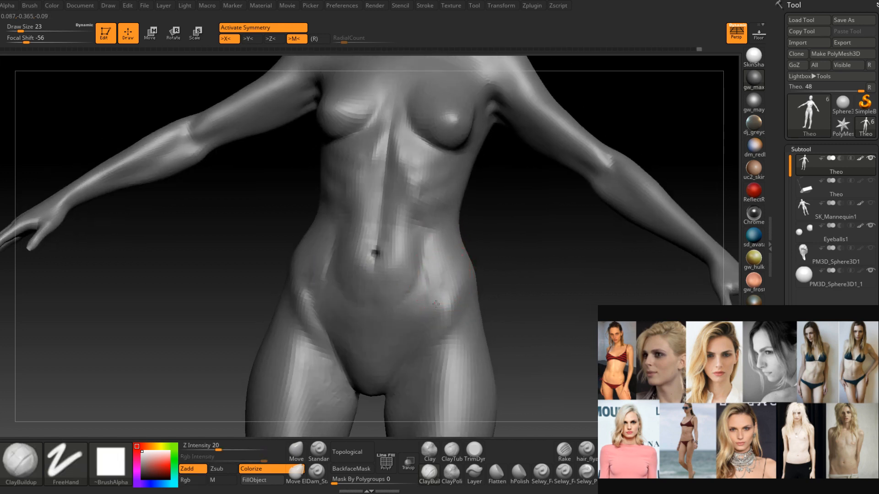
pyautogui.press('shift')
pyautogui.moveTo(439, 260); pyautogui.dragTo(452, 259, button='right')
pyautogui.press('shift')
# Define the inner side of the hip bones with diagonal ClayBuildup strokes at Draw Size 14 and smooth them.
pyautogui.press('space')
pyautogui.moveTo(452, 260); pyautogui.dragTo(415, 308)
pyautogui.moveTo(431, 279); pyautogui.dragTo(412, 305)
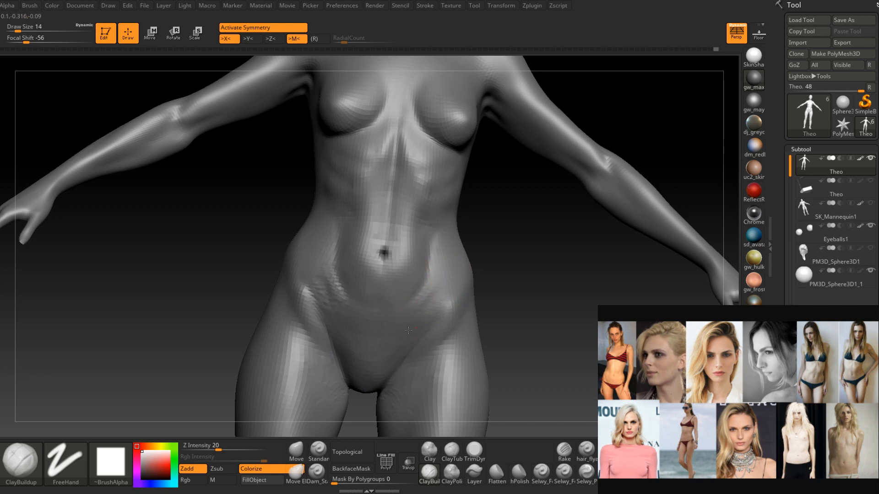
pyautogui.press('shift')
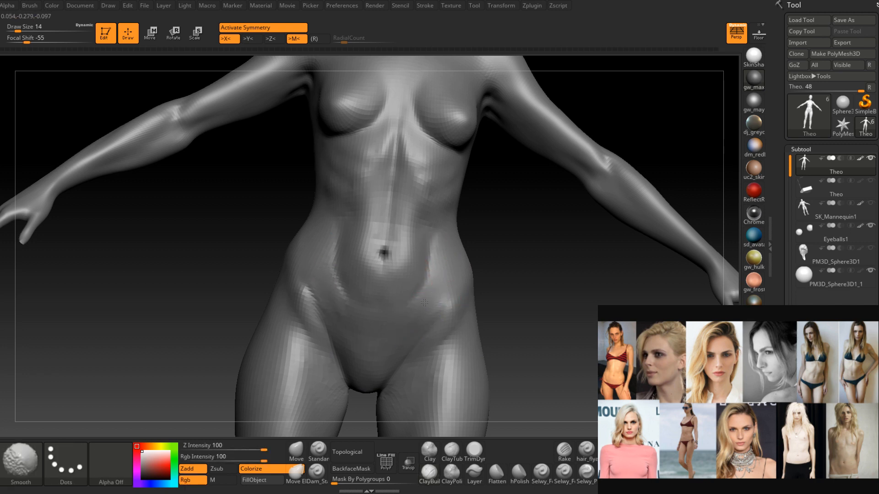
# Refine the transition from the hip bones to the lower abdomen with further ClayBuildup strokes and smoothing.
pyautogui.moveTo(441, 280); pyautogui.dragTo(421, 303, button='right')
pyautogui.moveTo(448, 272)
pyautogui.mouseDown(button='right')
pyautogui.moveTo(416, 310)
pyautogui.moveTo(398, 310)
pyautogui.mouseUp(button='right')
pyautogui.press('shift')
pyautogui.press('shift')
pyautogui.moveTo(443, 273)
pyautogui.mouseDown(button='right')
pyautogui.moveTo(428, 290)
pyautogui.moveTo(441, 292)
pyautogui.mouseUp(button='right')
pyautogui.press('shift')
pyautogui.press('shift')
pyautogui.moveTo(447, 240)
pyautogui.mouseDown(button='right')
pyautogui.moveTo(453, 271)
pyautogui.moveTo(436, 229)
pyautogui.moveTo(462, 286)
pyautogui.moveTo(450, 300)
pyautogui.mouseUp(button='right')
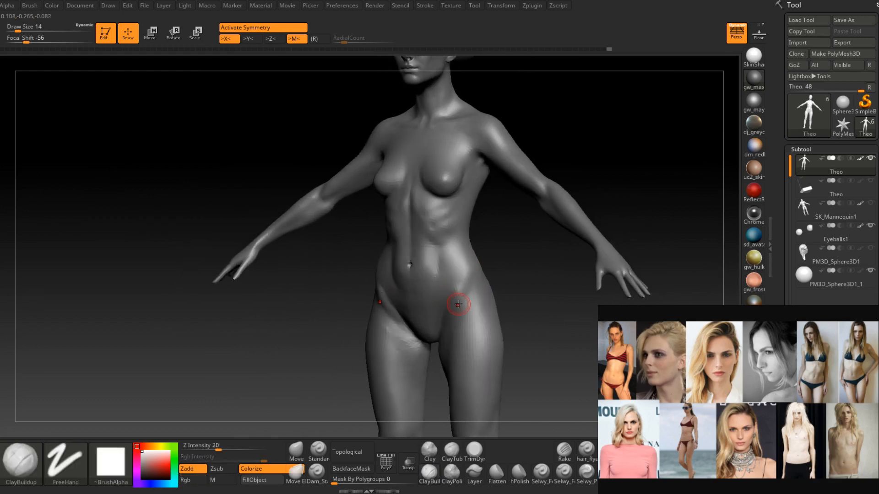
# Even out the waist and hip volume with ClayBuildup at Draw Size 18 and smooth it.
pyautogui.moveTo(458, 304); pyautogui.dragTo(445, 255, button='right')
pyautogui.press('space')
pyautogui.moveTo(446, 257); pyautogui.dragTo(450, 256)
pyautogui.moveTo(449, 244)
pyautogui.mouseDown(button='right')
pyautogui.moveTo(430, 260)
pyautogui.moveTo(465, 226)
pyautogui.moveTo(476, 248)
pyautogui.mouseUp(button='right')
pyautogui.keyDown('shift'); pyautogui.moveTo(449, 247); pyautogui.dragTo(461, 233); pyautogui.keyUp('shift')
pyautogui.moveTo(438, 255)
pyautogui.mouseDown(button='right')
pyautogui.moveTo(467, 253)
pyautogui.moveTo(440, 258)
pyautogui.moveTo(436, 273)
pyautogui.moveTo(453, 271)
pyautogui.moveTo(457, 255)
pyautogui.moveTo(455, 270)
pyautogui.moveTo(471, 290)
pyautogui.mouseUp(button='right')
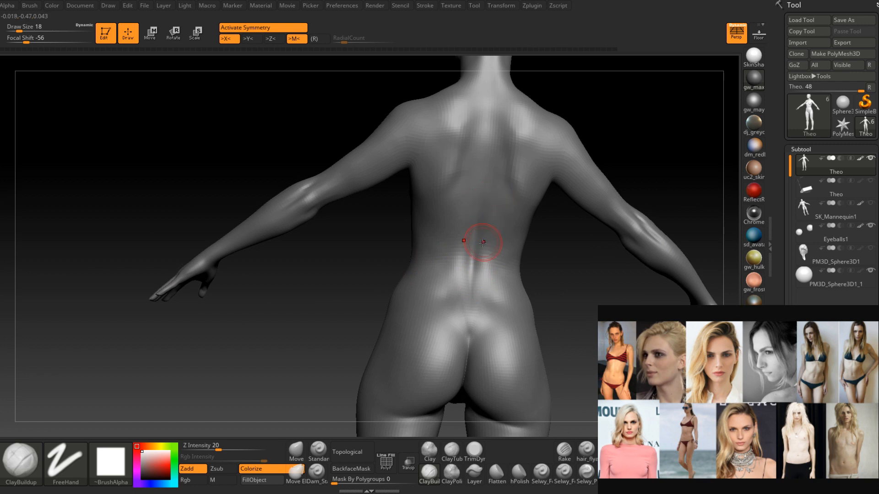
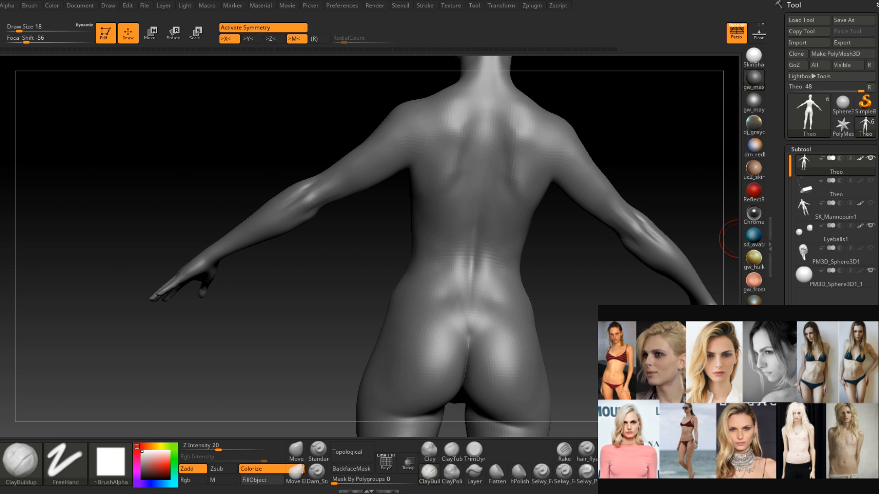
# Build up the muscle columns along both sides of the lower spine with ClayBuildup at Draw Size 20.
pyautogui.moveTo(542, 256)
pyautogui.mouseDown(button='right')
pyautogui.moveTo(420, 232)
pyautogui.moveTo(428, 241)
pyautogui.mouseUp(button='right')
pyautogui.press('space')
pyautogui.moveTo(427, 241); pyautogui.dragTo(429, 241)
pyautogui.moveTo(417, 288)
pyautogui.mouseDown()
pyautogui.moveTo(415, 314)
pyautogui.moveTo(416, 305)
pyautogui.mouseUp()
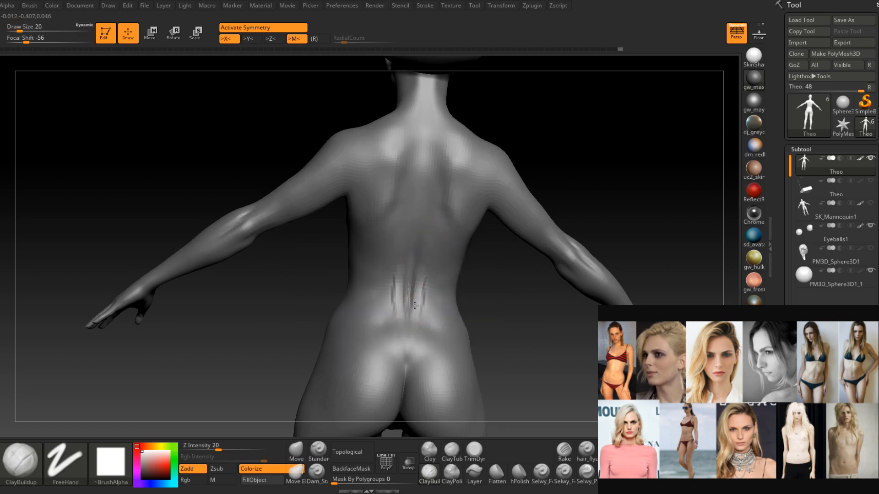
pyautogui.moveTo(416, 305); pyautogui.dragTo(414, 320, button='right')
pyautogui.moveTo(415, 318); pyautogui.dragTo(414, 349)
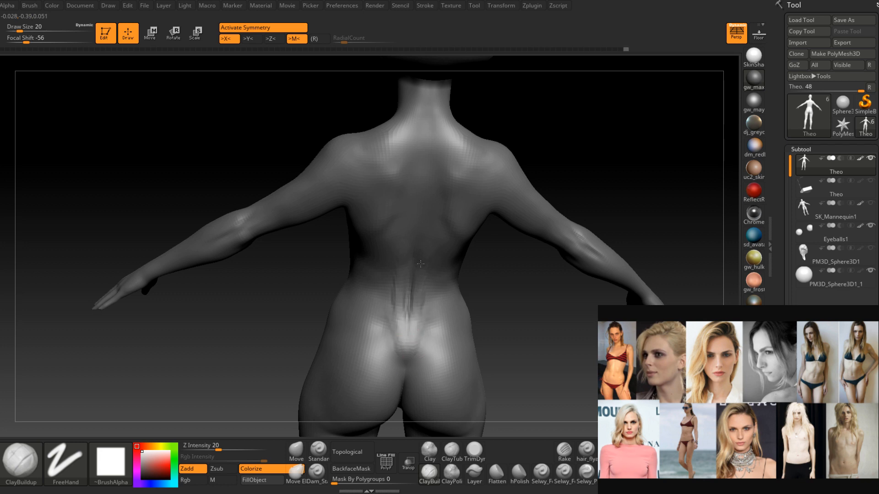
pyautogui.moveTo(421, 264); pyautogui.dragTo(422, 276, button='right')
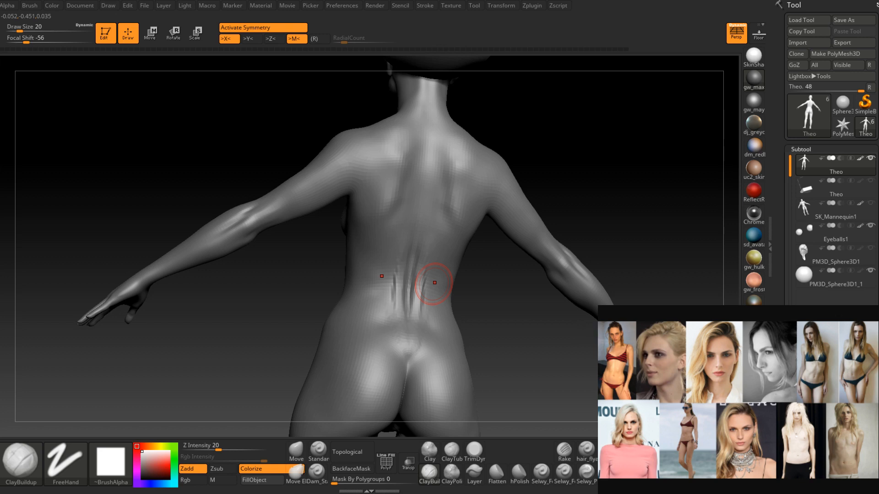
# Define the inner edges of the shoulder blades with ClayBuildup at Draw Size 23 and smooth them.
pyautogui.moveTo(549, 143); pyautogui.dragTo(522, 147)
pyautogui.press('space')
pyautogui.click(334, 212)
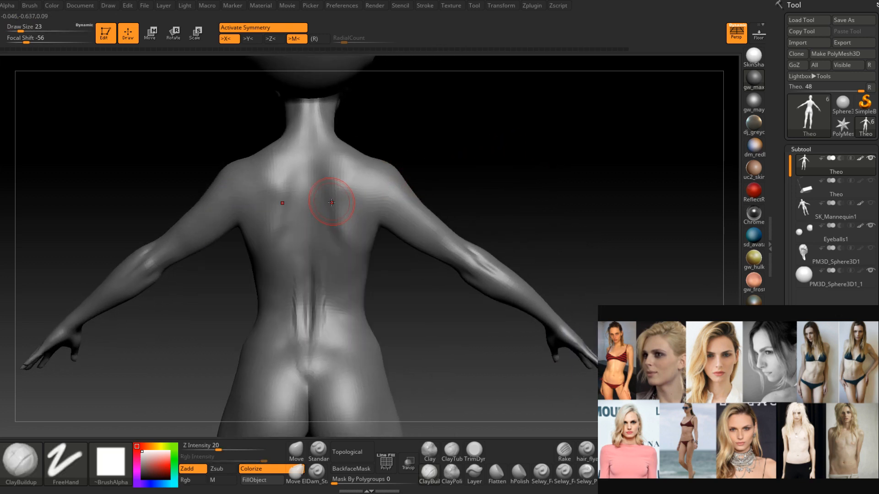
pyautogui.hotkey('shift', 'd')
pyautogui.moveTo(330, 196); pyautogui.dragTo(331, 222)
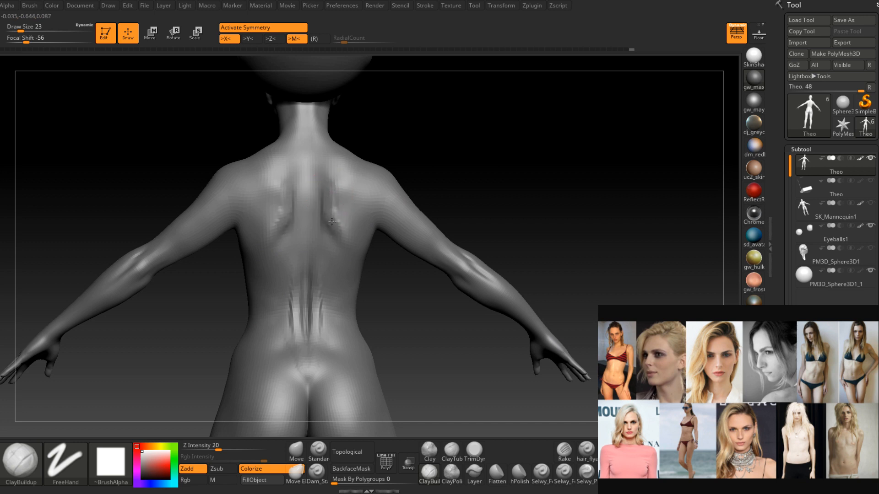
pyautogui.moveTo(336, 185)
pyautogui.mouseDown()
pyautogui.moveTo(343, 219)
pyautogui.moveTo(339, 189)
pyautogui.mouseUp()
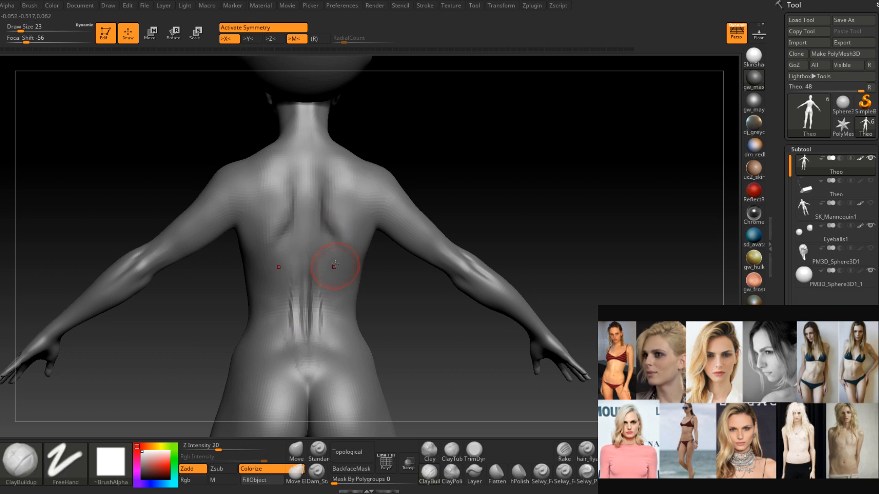
# Add muscle volume to the back from below the shoulder blades down to the waist with ClayBuildup.
pyautogui.moveTo(334, 265); pyautogui.dragTo(309, 251, button='right')
pyautogui.press('space')
pyautogui.moveTo(328, 255); pyautogui.dragTo(348, 311)
pyautogui.moveTo(356, 313); pyautogui.dragTo(335, 313, button='right')
pyautogui.moveTo(338, 280)
pyautogui.mouseDown()
pyautogui.moveTo(351, 309)
pyautogui.moveTo(346, 324)
pyautogui.mouseUp()
pyautogui.moveTo(346, 325); pyautogui.dragTo(358, 298, button='right')
# Broaden the volume over the lower back ribs with ClayBuildup at Draw Size 25 and smooth it.
pyautogui.press('space')
pyautogui.moveTo(355, 290); pyautogui.dragTo(351, 290)
pyautogui.moveTo(344, 321); pyautogui.dragTo(352, 315)
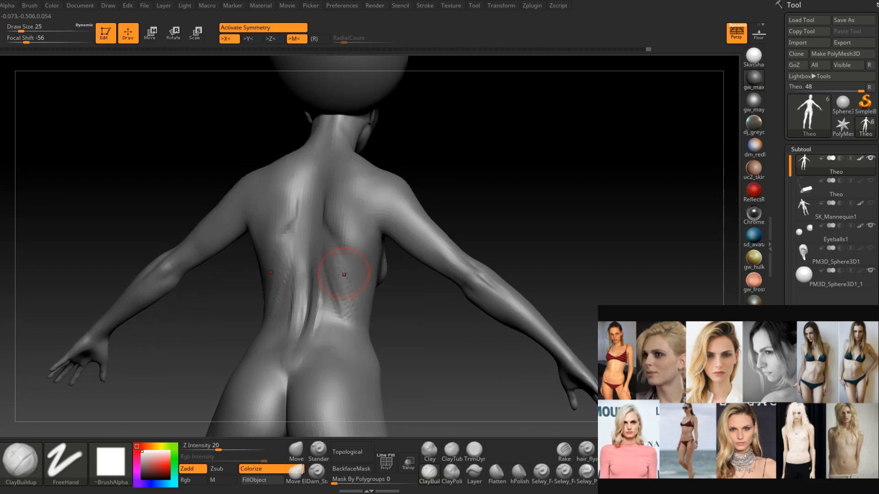
pyautogui.moveTo(344, 274); pyautogui.dragTo(347, 315)
pyautogui.moveTo(347, 315); pyautogui.dragTo(349, 291, button='right')
pyautogui.moveTo(349, 290)
pyautogui.keyDown('shift'); pyautogui.mouseDown()
pyautogui.moveTo(346, 309)
pyautogui.moveTo(347, 302)
pyautogui.mouseUp(); pyautogui.keyUp('shift')
# Refine the lower back above the pelvis with ClayBuildup at Draw Size 20 and smooth the spinal muscle strokes.
pyautogui.moveTo(347, 302)
pyautogui.mouseDown(button='right')
pyautogui.moveTo(338, 265)
pyautogui.moveTo(366, 266)
pyautogui.mouseUp(button='right')
pyautogui.press('space')
pyautogui.moveTo(331, 310); pyautogui.dragTo(316, 302)
pyautogui.moveTo(316, 302); pyautogui.dragTo(343, 286, button='right')
pyautogui.keyDown('shift'); pyautogui.moveTo(312, 326); pyautogui.dragTo(316, 311); pyautogui.keyUp('shift')
pyautogui.moveTo(334, 297)
pyautogui.mouseDown(button='right')
pyautogui.moveTo(307, 290)
pyautogui.moveTo(353, 304)
pyautogui.moveTo(351, 319)
pyautogui.moveTo(323, 341)
pyautogui.mouseUp(button='right')
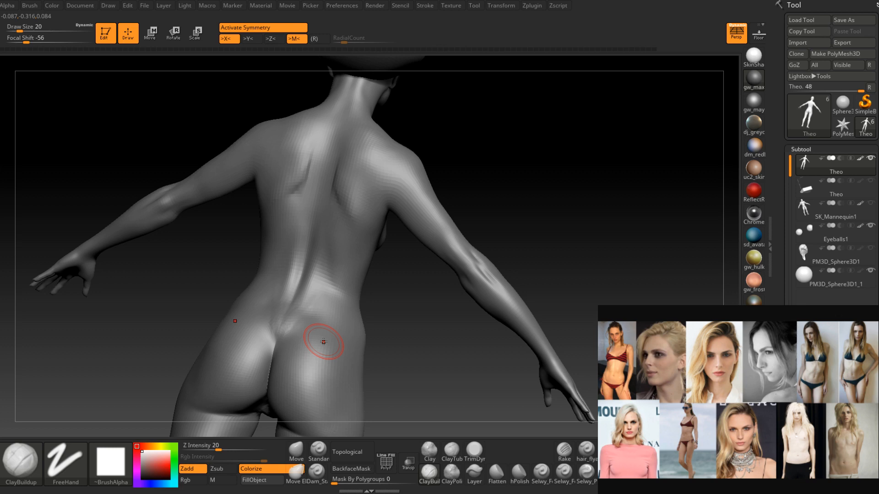
# Shape the flank between rear ribs and pelvis with ClayBuildup, starting at Draw Size 23, and smooth it.
pyautogui.moveTo(394, 303); pyautogui.dragTo(352, 288, button='right')
pyautogui.press('space')
pyautogui.moveTo(350, 289); pyautogui.dragTo(354, 289)
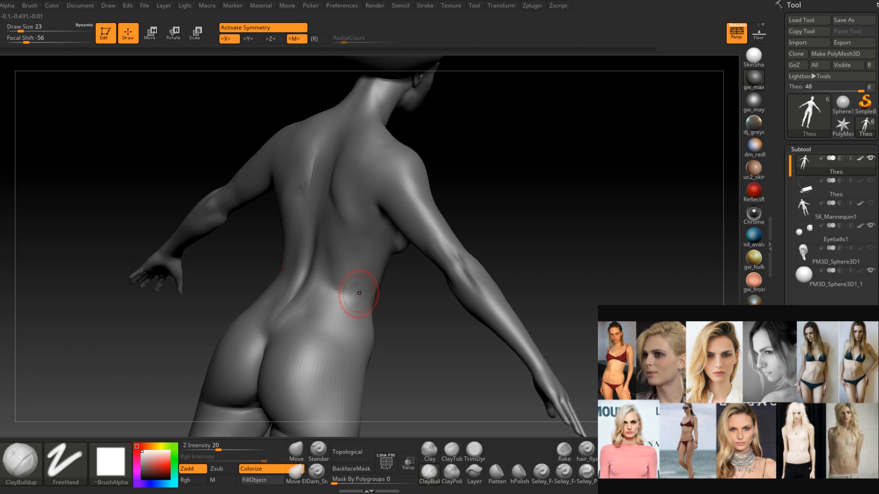
pyautogui.moveTo(359, 293); pyautogui.dragTo(354, 287, button='right')
pyautogui.press('space')
pyautogui.moveTo(359, 287); pyautogui.dragTo(357, 287)
pyautogui.moveTo(359, 279); pyautogui.dragTo(351, 308, button='right')
pyautogui.keyDown('shift'); pyautogui.moveTo(351, 308); pyautogui.dragTo(357, 296); pyautogui.keyUp('shift')
# Smooth and blend the lower back into the upper buttocks and the side of the hip.
pyautogui.moveTo(357, 296)
pyautogui.mouseDown(button='right')
pyautogui.moveTo(348, 302)
pyautogui.moveTo(332, 256)
pyautogui.moveTo(349, 301)
pyautogui.moveTo(316, 291)
pyautogui.mouseUp(button='right')
pyautogui.keyDown('shift'); pyautogui.moveTo(316, 291); pyautogui.dragTo(326, 297); pyautogui.keyUp('shift')
pyautogui.moveTo(326, 298); pyautogui.dragTo(383, 306, button='right')
pyautogui.keyDown('shift'); pyautogui.moveTo(343, 326); pyautogui.dragTo(346, 333); pyautogui.keyUp('shift')
pyautogui.moveTo(346, 333)
pyautogui.mouseDown(button='right')
pyautogui.moveTo(330, 320)
pyautogui.moveTo(373, 304)
pyautogui.moveTo(334, 285)
pyautogui.moveTo(358, 275)
pyautogui.mouseUp(button='right')
# Shape the sacral area and its dimples above the buttocks with ClayBuildup at Draw Size 16.
pyautogui.keyDown('ctrl'); pyautogui.moveTo(350, 293); pyautogui.dragTo(321, 304, button='right'); pyautogui.keyUp('ctrl')
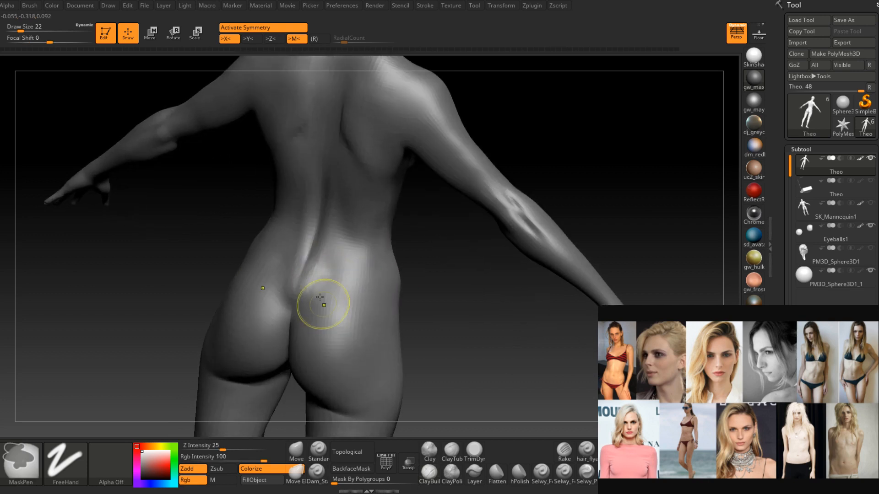
pyautogui.press('space')
pyautogui.moveTo(314, 281); pyautogui.dragTo(305, 282)
pyautogui.moveTo(306, 285); pyautogui.dragTo(315, 283, button='right')
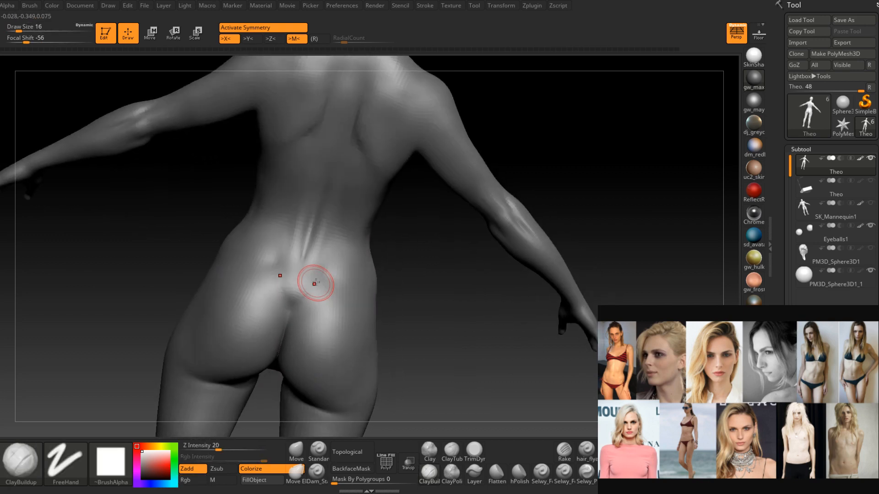
# Carve the creases of the sacral triangle above the gluteal cleft with Dam_Standard at Draw Size 8.
pyautogui.click(317, 472)
pyautogui.moveTo(290, 314); pyautogui.dragTo(287, 310, button='right')
pyautogui.press('space')
pyautogui.moveTo(291, 308); pyautogui.dragTo(284, 308)
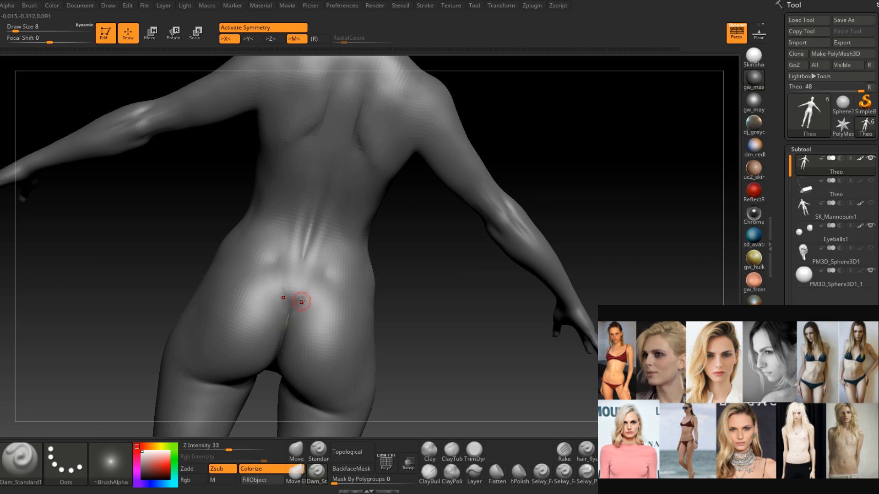
pyautogui.moveTo(293, 309); pyautogui.dragTo(316, 279, button='right')
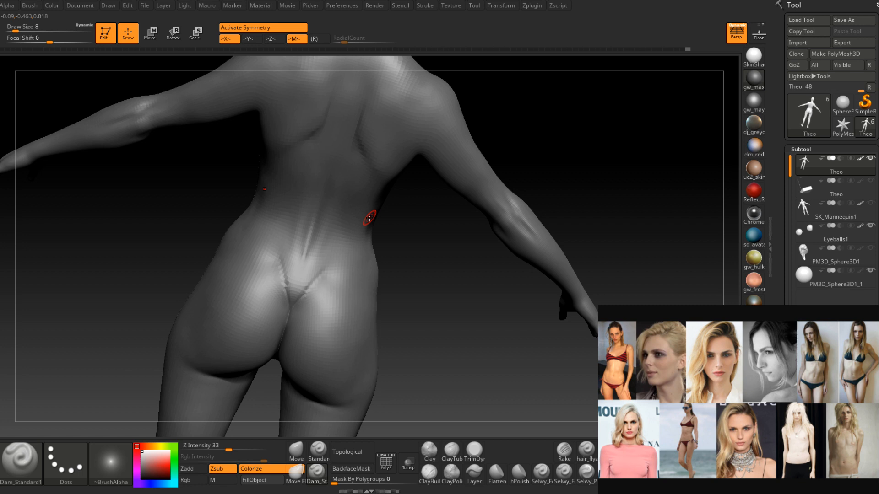
# Build up volume at the upper end of the gluteal cleft with ClayBuildup at Draw Size 14.
pyautogui.press('b')
pyautogui.press('c')
pyautogui.press('b')
pyautogui.moveTo(314, 284); pyautogui.dragTo(295, 309, button='right')
pyautogui.press('space')
pyautogui.moveTo(301, 306); pyautogui.dragTo(306, 306)
pyautogui.moveTo(315, 293); pyautogui.dragTo(306, 297, button='right')
pyautogui.press('space')
pyautogui.moveTo(306, 297); pyautogui.dragTo(309, 297)
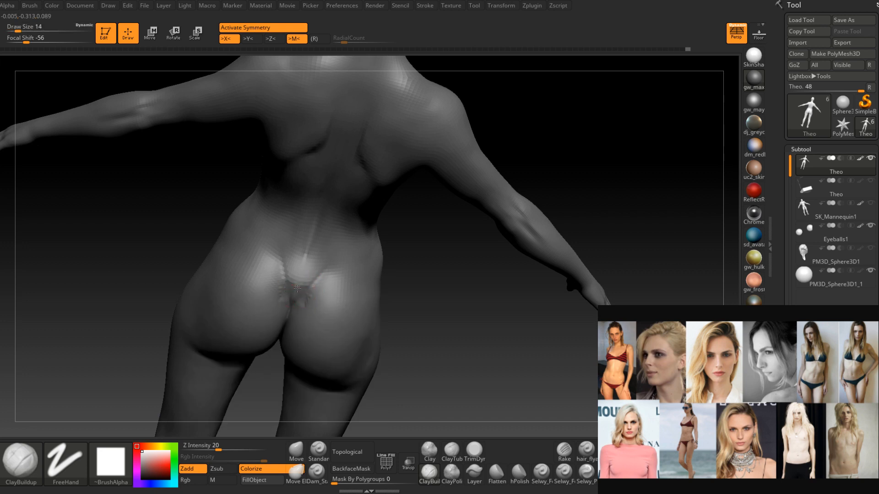
# Smooth the area just above the cleft and reshape it with ClayBuildup at Draw Size 17.
pyautogui.moveTo(301, 300); pyautogui.dragTo(302, 299, button='right')
pyautogui.keyDown('shift'); pyautogui.moveTo(303, 299); pyautogui.dragTo(281, 298); pyautogui.keyUp('shift')
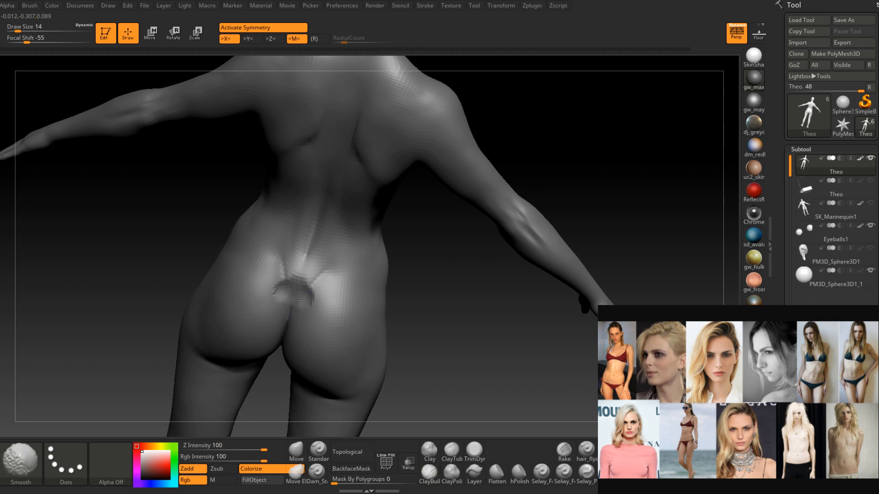
pyautogui.moveTo(295, 293)
pyautogui.mouseDown(button='right')
pyautogui.moveTo(313, 270)
pyautogui.moveTo(324, 290)
pyautogui.mouseUp(button='right')
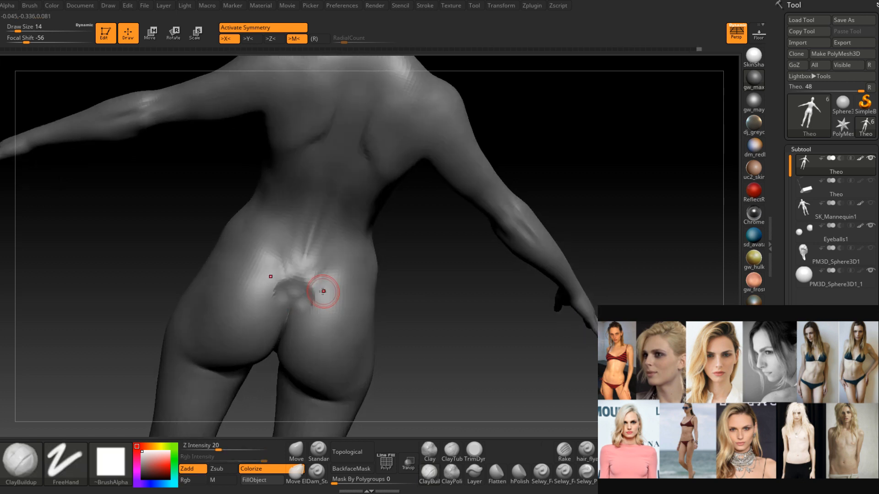
pyautogui.moveTo(312, 304); pyautogui.dragTo(311, 292)
pyautogui.moveTo(310, 292)
pyautogui.mouseDown(button='right')
pyautogui.moveTo(338, 295)
pyautogui.moveTo(310, 314)
pyautogui.mouseUp(button='right')
pyautogui.press('space')
pyautogui.moveTo(311, 309)
pyautogui.mouseDown()
pyautogui.moveTo(294, 332)
pyautogui.moveTo(324, 296)
pyautogui.mouseUp()
pyautogui.moveTo(324, 296); pyautogui.dragTo(309, 298, button='right')
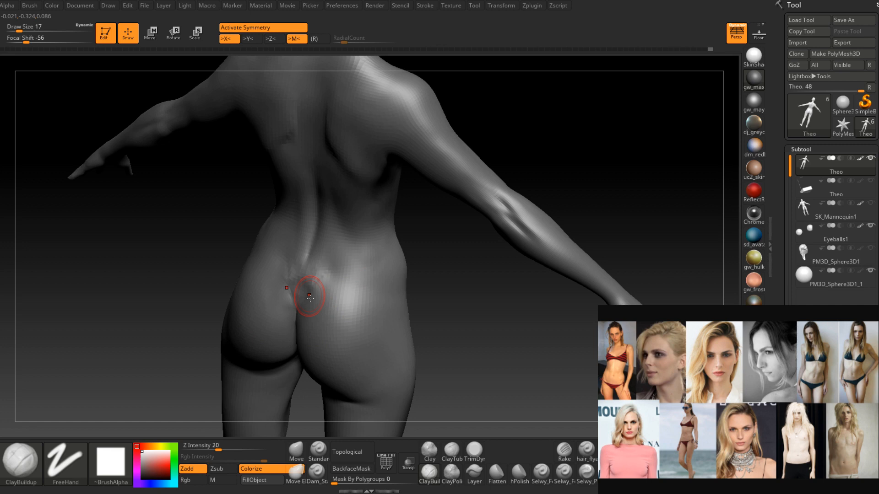
# Build up the upper inner buttocks with ClayBuildup at Draw Size 27 and smooth the strokes.
pyautogui.moveTo(309, 297); pyautogui.dragTo(315, 328, button='right')
pyautogui.press(']')
pyautogui.moveTo(315, 329); pyautogui.dragTo(334, 284)
pyautogui.moveTo(334, 284); pyautogui.dragTo(340, 297, button='right')
pyautogui.moveTo(339, 297); pyautogui.dragTo(309, 321)
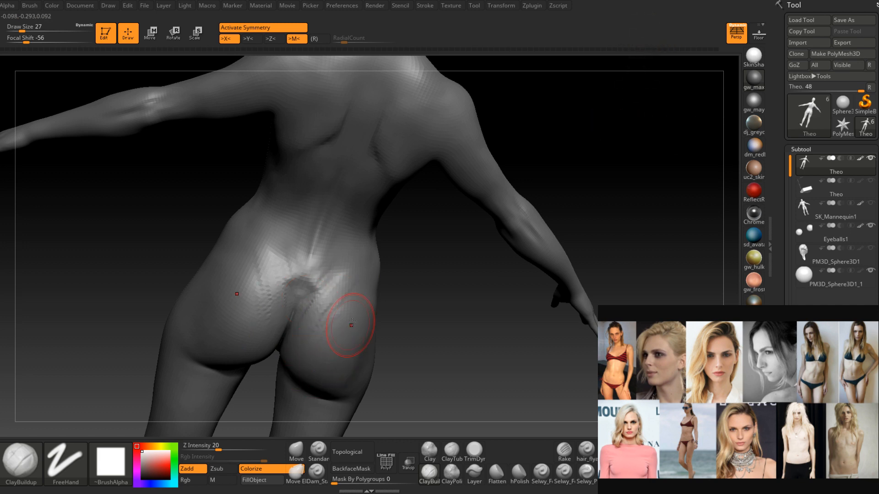
pyautogui.moveTo(343, 314); pyautogui.dragTo(356, 278, button='right')
pyautogui.keyDown('shift'); pyautogui.moveTo(362, 279); pyautogui.dragTo(314, 349); pyautogui.keyUp('shift')
# Rework the sacral area and its dimples with ClayBuildup at Draw Size 20, reduced to 11 for the finer strokes.
pyautogui.moveTo(332, 312); pyautogui.dragTo(328, 278, button='right')
pyautogui.press('space')
pyautogui.moveTo(336, 287); pyautogui.dragTo(331, 287)
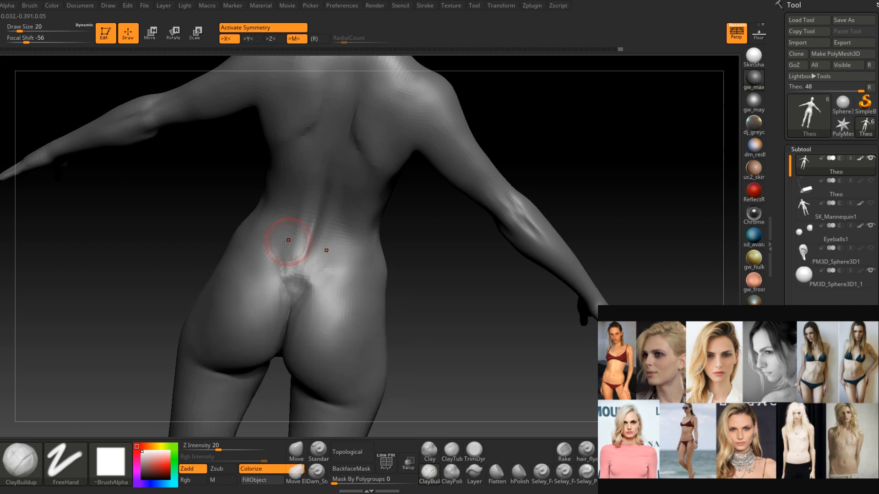
pyautogui.press('space')
pyautogui.moveTo(307, 258); pyautogui.dragTo(303, 258)
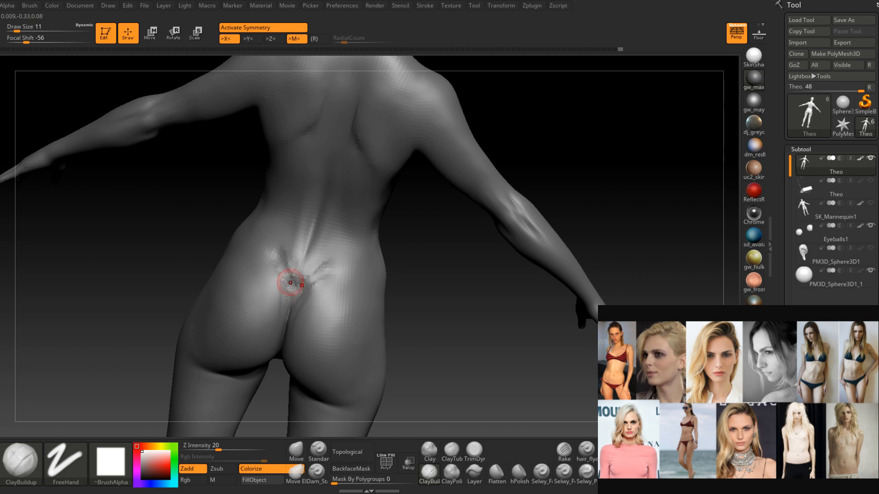
# Define the edges of the sacral triangle and deepen both dimples with ClayBuildup at Draw Sizes 13 and 17.
pyautogui.moveTo(293, 284); pyautogui.dragTo(280, 265, button='right')
pyautogui.press('space')
pyautogui.moveTo(283, 261); pyautogui.dragTo(277, 251)
pyautogui.moveTo(277, 251)
pyautogui.mouseDown(button='right')
pyautogui.moveTo(277, 238)
pyautogui.moveTo(298, 274)
pyautogui.mouseUp(button='right')
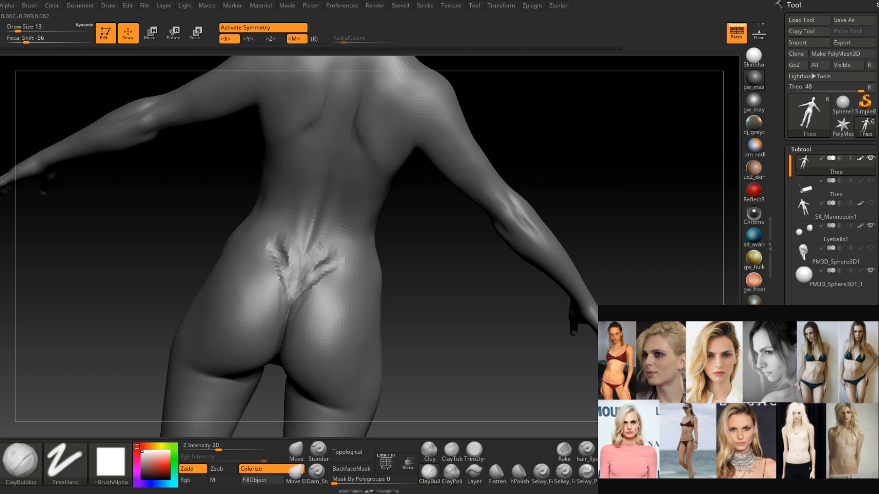
pyautogui.moveTo(304, 255)
pyautogui.mouseDown(button='right')
pyautogui.moveTo(295, 274)
pyautogui.moveTo(311, 271)
pyautogui.mouseUp(button='right')
pyautogui.press('space')
pyautogui.moveTo(300, 270); pyautogui.dragTo(312, 266)
pyautogui.press('space')
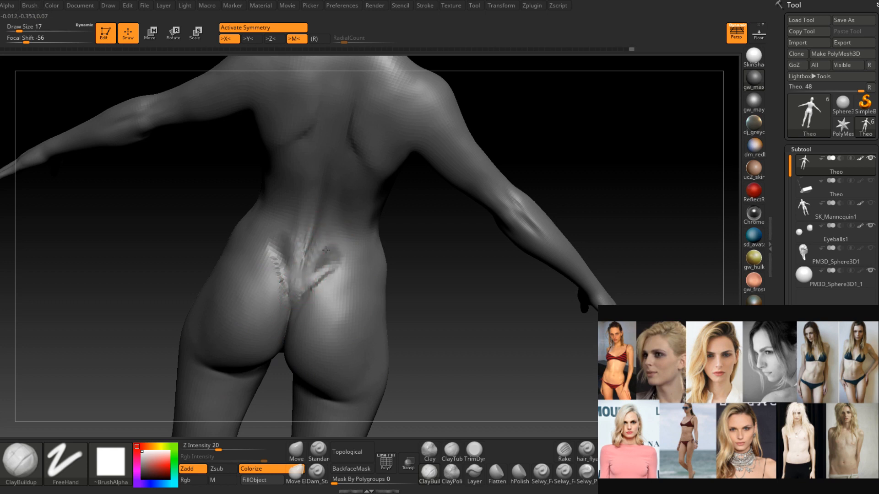
pyautogui.moveTo(337, 255); pyautogui.dragTo(335, 264, button='right')
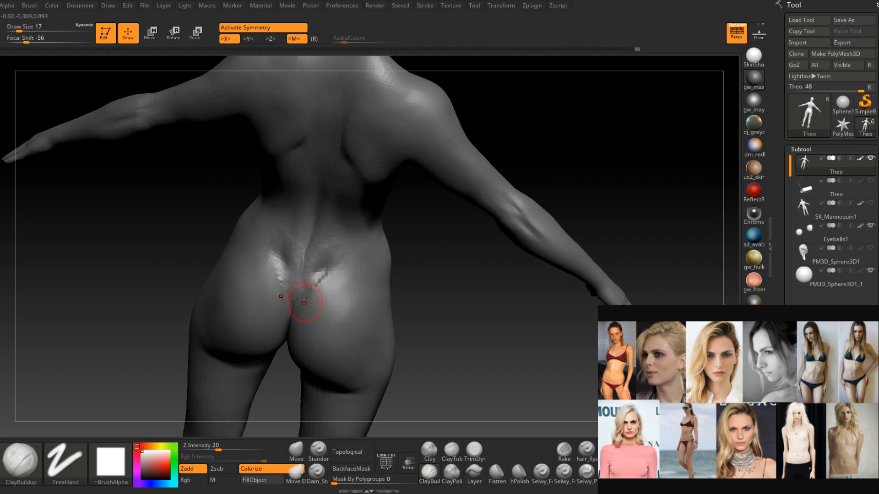
# Smooth the sacral triangle, the dimples and the transition into the gluteal cleft.
pyautogui.moveTo(305, 300); pyautogui.dragTo(315, 286, button='right')
pyautogui.press('shift')
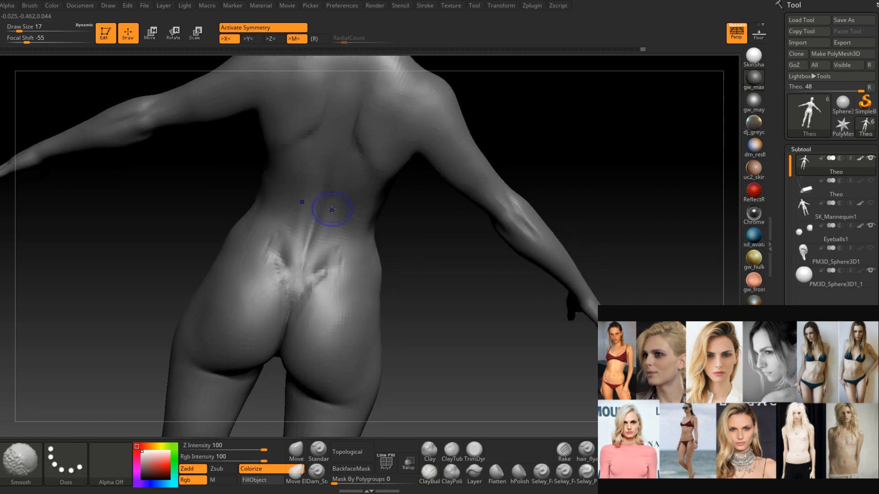
pyautogui.keyDown('shift'); pyautogui.moveTo(328, 279); pyautogui.dragTo(320, 289); pyautogui.keyUp('shift')
pyautogui.moveTo(313, 320)
pyautogui.mouseDown(button='right')
pyautogui.moveTo(325, 287)
pyautogui.moveTo(349, 294)
pyautogui.moveTo(324, 298)
pyautogui.mouseUp(button='right')
pyautogui.press('shift')
pyautogui.keyDown('shift'); pyautogui.moveTo(301, 361); pyautogui.dragTo(289, 338); pyautogui.keyUp('shift')
pyautogui.moveTo(287, 361); pyautogui.dragTo(289, 361, button='right')
pyautogui.rightClick(289, 361)
pyautogui.moveTo(304, 308)
pyautogui.mouseDown(button='right')
pyautogui.moveTo(306, 324)
pyautogui.moveTo(309, 316)
pyautogui.mouseUp(button='right')
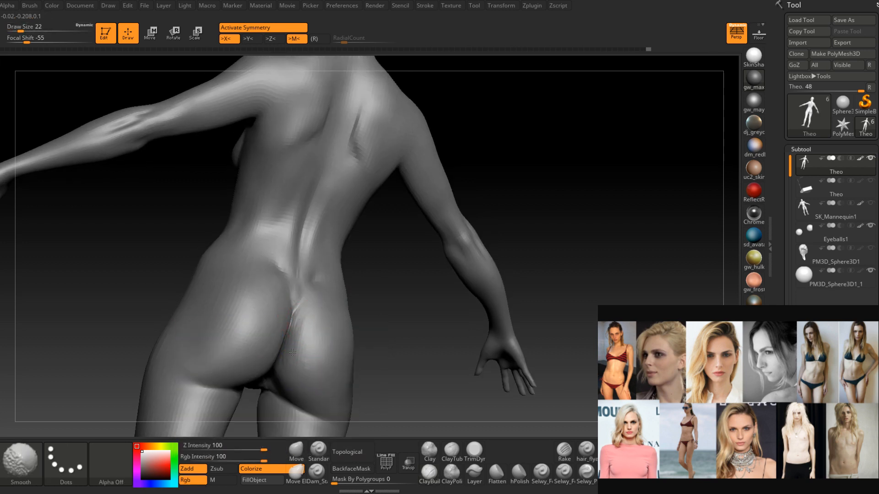
pyautogui.moveTo(290, 369)
pyautogui.mouseDown(button='right')
pyautogui.moveTo(299, 352)
pyautogui.moveTo(362, 352)
pyautogui.moveTo(322, 323)
pyautogui.mouseUp(button='right')
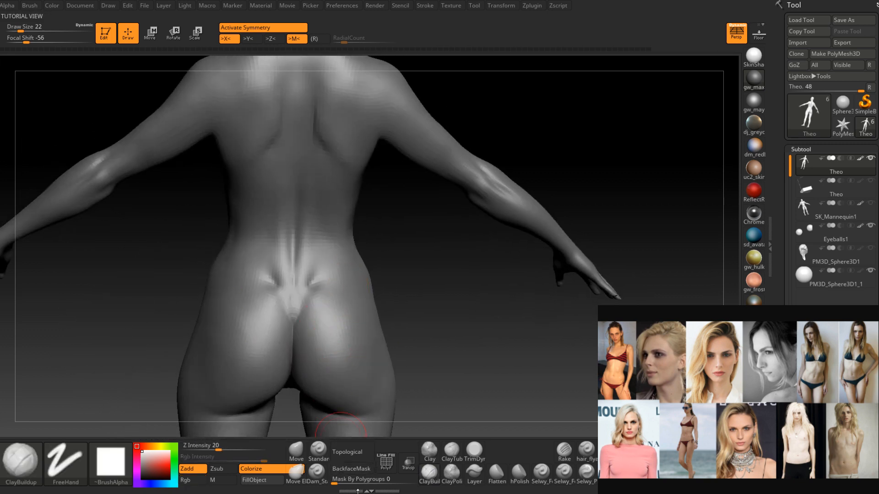
# Sharpen the line of the gluteal cleft with Dam_Standard at Draw Size 12.
pyautogui.click(316, 472)
pyautogui.moveTo(298, 344)
pyautogui.mouseDown(button='right')
pyautogui.moveTo(310, 278)
pyautogui.moveTo(307, 311)
pyautogui.mouseUp(button='right')
pyautogui.press('space')
pyautogui.click(302, 285)
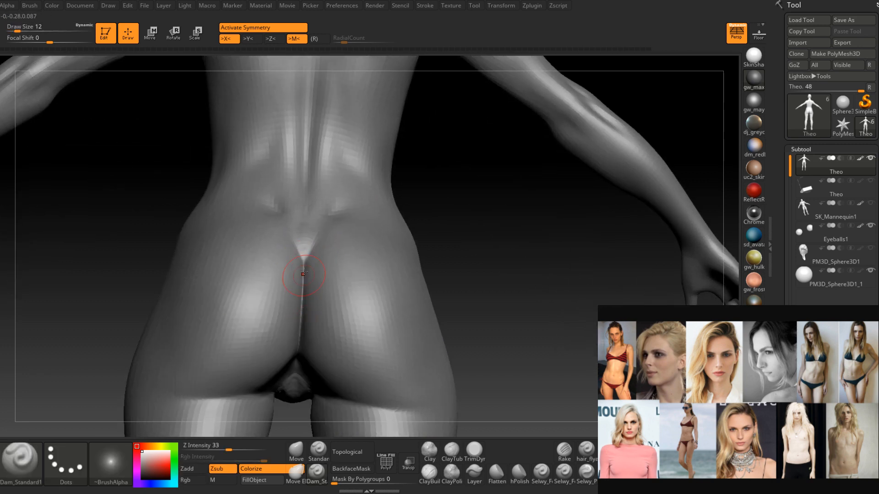
pyautogui.moveTo(302, 355)
pyautogui.mouseDown(button='right')
pyautogui.moveTo(304, 398)
pyautogui.moveTo(311, 347)
pyautogui.mouseUp(button='right')
pyautogui.moveTo(310, 315); pyautogui.dragTo(304, 292, button='right')
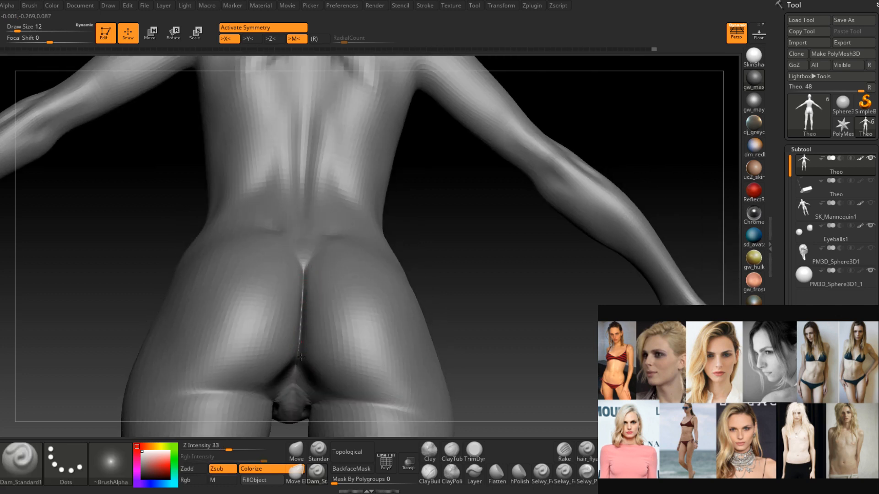
pyautogui.moveTo(298, 347)
pyautogui.mouseDown(button='right')
pyautogui.moveTo(299, 383)
pyautogui.moveTo(305, 299)
pyautogui.moveTo(350, 275)
pyautogui.moveTo(330, 357)
pyautogui.moveTo(368, 260)
pyautogui.moveTo(349, 252)
pyautogui.moveTo(345, 371)
pyautogui.mouseUp(button='right')
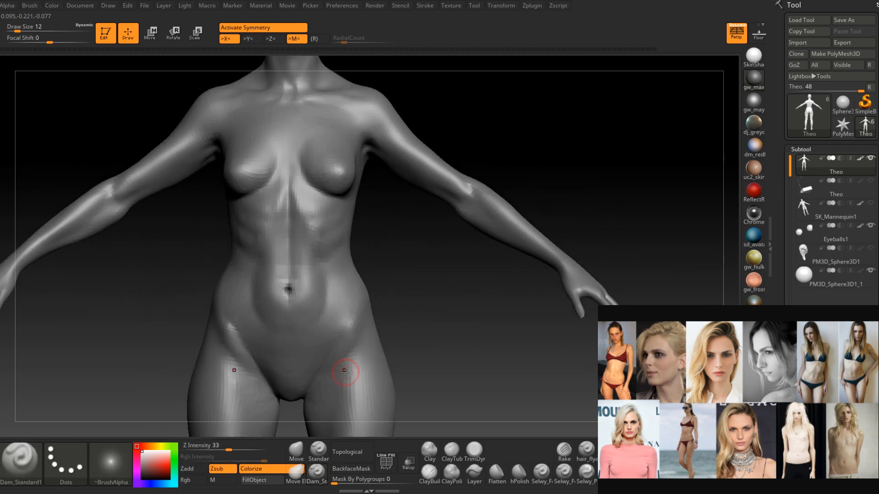
# Drop to a lower subdivision level and adjust the abdomen's side profile with the Move brush at Draw Size 56.
pyautogui.hotkey('shift', 'd')
pyautogui.moveTo(345, 371); pyautogui.dragTo(328, 236, button='right')
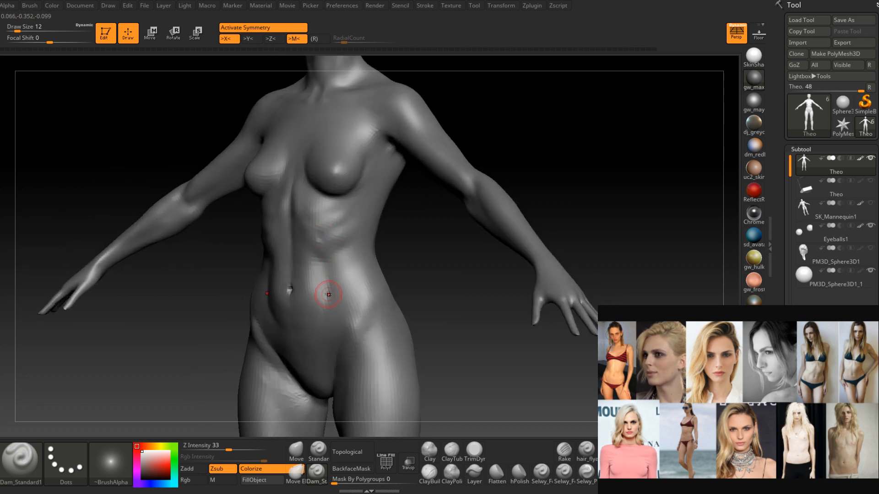
pyautogui.moveTo(305, 271); pyautogui.dragTo(291, 306, button='right')
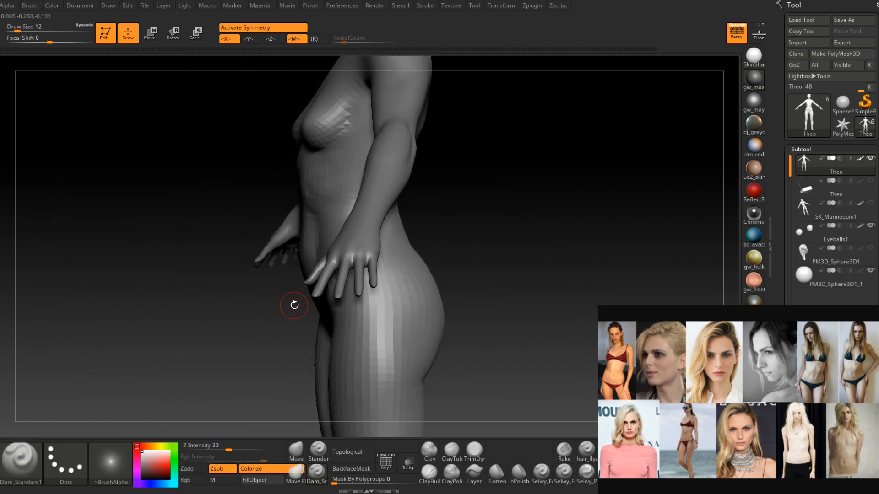
pyautogui.click(296, 452)
pyautogui.moveTo(292, 276)
pyautogui.mouseDown(button='right')
pyautogui.moveTo(323, 279)
pyautogui.moveTo(307, 280)
pyautogui.mouseUp(button='right')
pyautogui.press('space')
pyautogui.moveTo(304, 265); pyautogui.dragTo(315, 265)
pyautogui.moveTo(315, 266)
pyautogui.mouseDown(button='right')
pyautogui.moveTo(287, 264)
pyautogui.moveTo(307, 260)
pyautogui.moveTo(318, 242)
pyautogui.mouseUp(button='right')
pyautogui.press('s')
pyautogui.moveTo(316, 241); pyautogui.dragTo(311, 242)
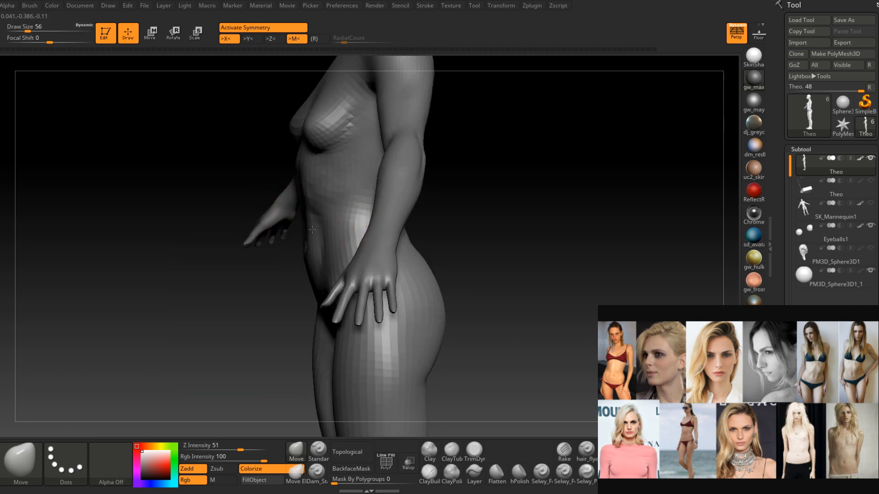
pyautogui.moveTo(314, 229); pyautogui.dragTo(305, 287, button='right')
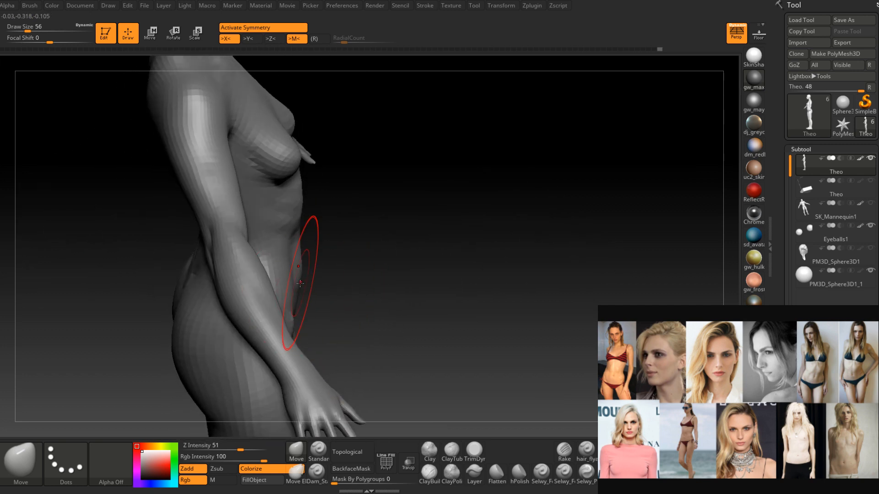
pyautogui.moveTo(302, 284)
pyautogui.mouseDown(button='right')
pyautogui.moveTo(285, 274)
pyautogui.moveTo(318, 302)
pyautogui.moveTo(279, 288)
pyautogui.moveTo(345, 304)
pyautogui.moveTo(341, 322)
pyautogui.moveTo(393, 334)
pyautogui.moveTo(362, 314)
pyautogui.moveTo(361, 328)
pyautogui.moveTo(387, 296)
pyautogui.moveTo(394, 257)
pyautogui.moveTo(351, 300)
pyautogui.moveTo(339, 298)
pyautogui.moveTo(342, 313)
pyautogui.moveTo(314, 316)
pyautogui.moveTo(284, 303)
pyautogui.mouseUp(button='right')
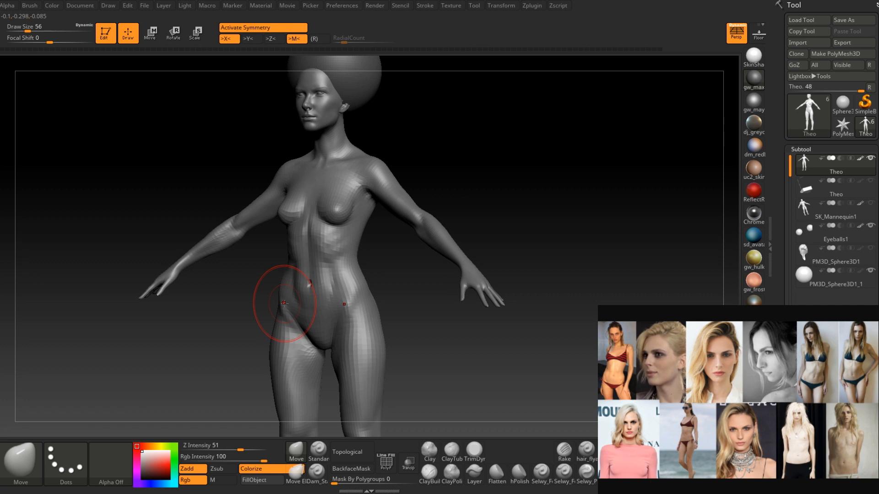
# Adjust the upper body and head contours with the Move brush, reducing Draw Size to 46 and down to 7.
pyautogui.moveTo(362, 231)
pyautogui.keyDown('shift'); pyautogui.mouseDown(button='right')
pyautogui.moveTo(374, 226)
pyautogui.moveTo(370, 271)
pyautogui.moveTo(333, 300)
pyautogui.moveTo(337, 290)
pyautogui.mouseUp(button='right'); pyautogui.keyUp('shift')
pyautogui.press('space')
pyautogui.moveTo(344, 284); pyautogui.dragTo(333, 284)
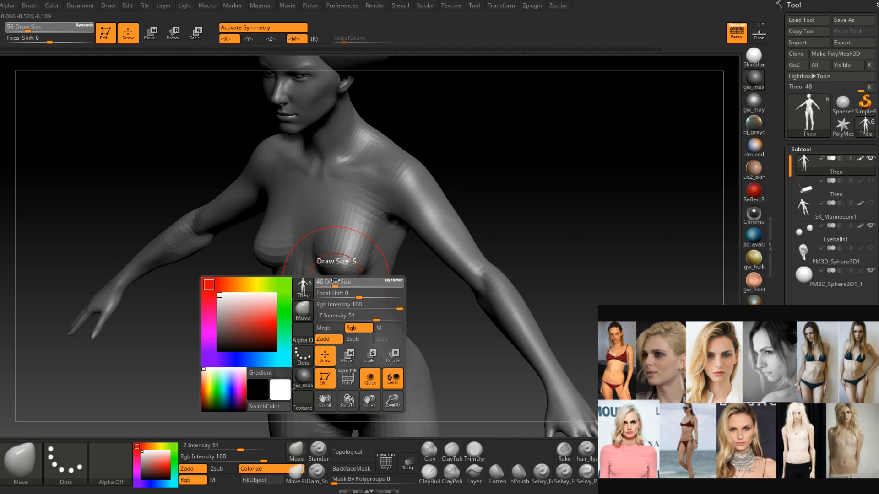
pyautogui.moveTo(335, 319)
pyautogui.mouseDown(button='right')
pyautogui.moveTo(342, 247)
pyautogui.moveTo(330, 274)
pyautogui.moveTo(332, 263)
pyautogui.moveTo(340, 270)
pyautogui.moveTo(334, 293)
pyautogui.moveTo(343, 290)
pyautogui.moveTo(356, 241)
pyautogui.moveTo(334, 277)
pyautogui.moveTo(343, 202)
pyautogui.mouseUp(button='right')
pyautogui.press('space')
pyautogui.moveTo(339, 223); pyautogui.dragTo(337, 225)
pyautogui.moveTo(337, 226)
pyautogui.mouseDown(button='right')
pyautogui.moveTo(334, 235)
pyautogui.moveTo(353, 244)
pyautogui.moveTo(337, 278)
pyautogui.moveTo(331, 273)
pyautogui.mouseUp(button='right')
pyautogui.press('space')
pyautogui.moveTo(332, 273); pyautogui.dragTo(325, 271)
pyautogui.moveTo(325, 267); pyautogui.dragTo(375, 221, button='right')
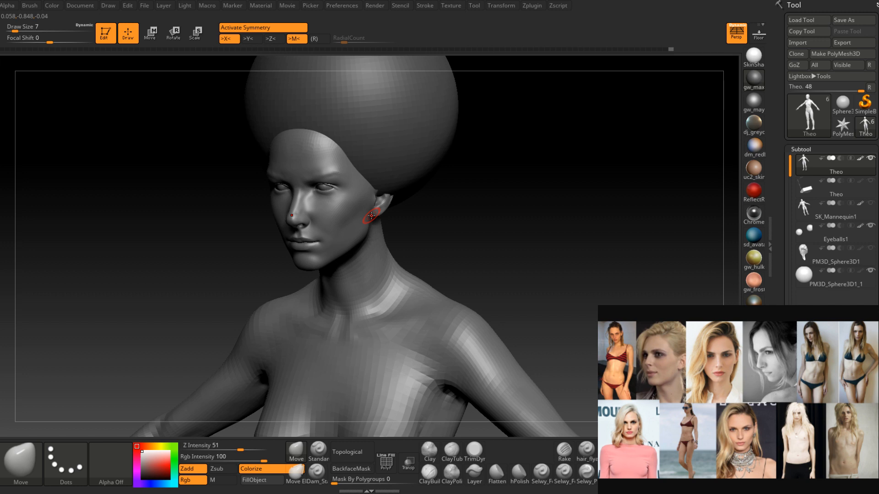
# Shape the inner ends of the collarbones around the pit of the neck with ClayBuildup at Draw Size 7 and smooth them.
pyautogui.click(430, 477)
pyautogui.moveTo(298, 284); pyautogui.dragTo(330, 273, button='right')
pyautogui.moveTo(387, 334)
pyautogui.mouseDown(button='right')
pyautogui.moveTo(396, 329)
pyautogui.moveTo(386, 302)
pyautogui.moveTo(384, 315)
pyautogui.mouseUp(button='right')
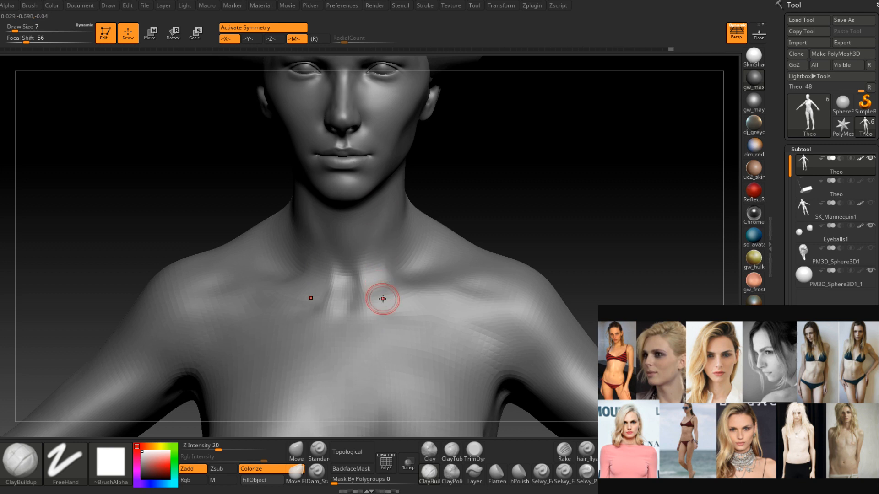
pyautogui.moveTo(376, 269)
pyautogui.mouseDown(button='right')
pyautogui.moveTo(376, 287)
pyautogui.moveTo(359, 257)
pyautogui.mouseUp(button='right')
pyautogui.press('shift')
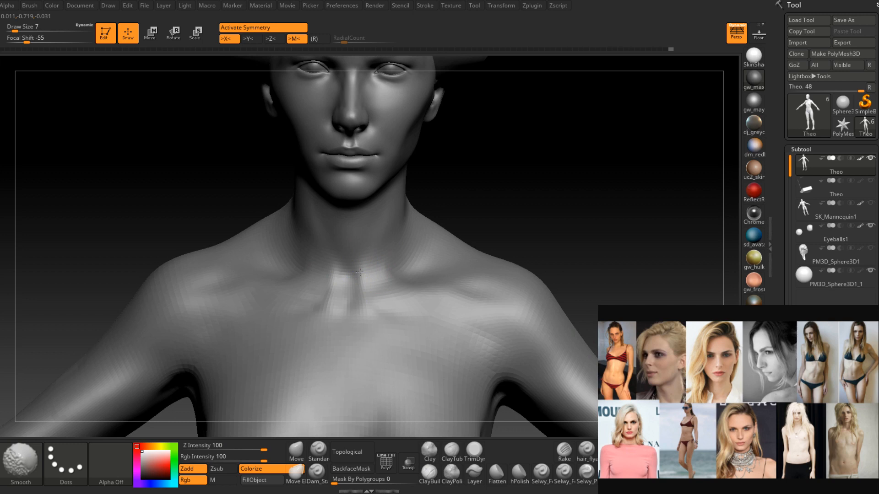
pyautogui.keyDown('shift'); pyautogui.moveTo(359, 272); pyautogui.dragTo(346, 275, button='right'); pyautogui.keyUp('shift')
# Sculpt the sternomastoid tendons running down the front of the neck to the sternum with ClayBuildup.
pyautogui.moveTo(401, 278)
pyautogui.mouseDown(button='right')
pyautogui.moveTo(373, 275)
pyautogui.moveTo(384, 280)
pyautogui.mouseUp(button='right')
pyautogui.press('space')
pyautogui.moveTo(369, 284); pyautogui.dragTo(363, 299)
pyautogui.moveTo(365, 316); pyautogui.dragTo(366, 283, button='right')
pyautogui.moveTo(366, 284); pyautogui.dragTo(383, 203)
pyautogui.moveTo(375, 254); pyautogui.dragTo(367, 275)
pyautogui.moveTo(370, 300); pyautogui.dragTo(369, 318, button='right')
pyautogui.moveTo(371, 249); pyautogui.dragTo(361, 307)
pyautogui.moveTo(361, 308)
pyautogui.mouseDown(button='right')
pyautogui.moveTo(361, 318)
pyautogui.moveTo(373, 270)
pyautogui.mouseUp(button='right')
pyautogui.press('ctrl')
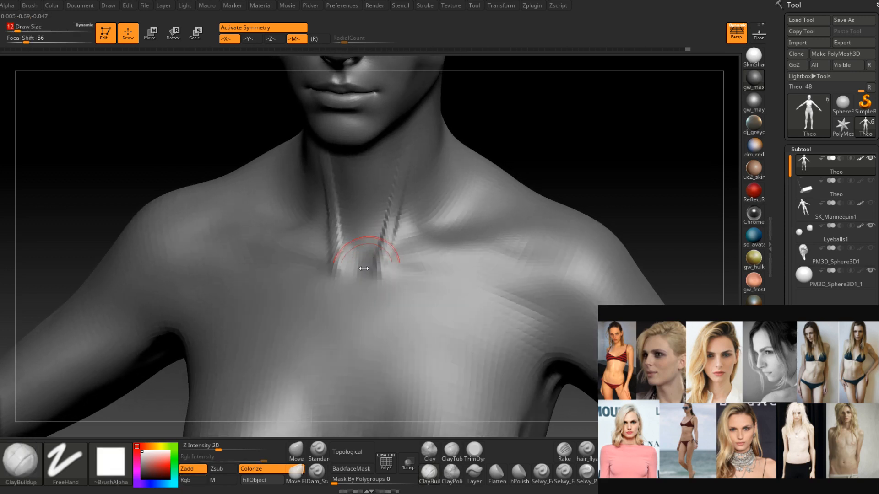
# Shape the hollow between the neck tendons above the sternum with ClayBuildup at Draw Size 9.
pyautogui.press('space')
pyautogui.moveTo(361, 260)
pyautogui.mouseDown()
pyautogui.moveTo(365, 270)
pyautogui.moveTo(359, 261)
pyautogui.moveTo(376, 254)
pyautogui.moveTo(368, 243)
pyautogui.moveTo(364, 250)
pyautogui.mouseUp()
pyautogui.press('space')
pyautogui.moveTo(363, 250); pyautogui.dragTo(373, 251, button='right')
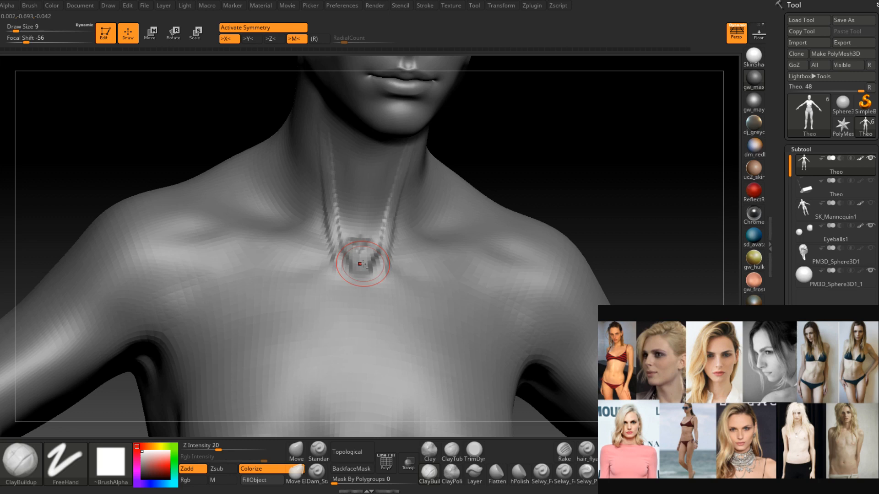
pyautogui.moveTo(361, 263); pyautogui.dragTo(367, 238, button='right')
# Smooth the neck tendons and rework their lower ends beside the pit of the neck.
pyautogui.keyDown('shift'); pyautogui.moveTo(366, 234); pyautogui.dragTo(373, 217); pyautogui.keyUp('shift')
pyautogui.moveTo(380, 210); pyautogui.dragTo(388, 200, button='right')
pyautogui.moveTo(388, 200); pyautogui.dragTo(386, 237)
pyautogui.moveTo(412, 238); pyautogui.dragTo(380, 236, button='right')
pyautogui.keyDown('shift'); pyautogui.moveTo(391, 224); pyautogui.dragTo(387, 240); pyautogui.keyUp('shift')
pyautogui.moveTo(380, 243); pyautogui.dragTo(373, 303, button='right')
# Add volume to the side neck muscles and along the collarbone with ClayBuildup at Draw Size 14.
pyautogui.press('space')
pyautogui.moveTo(392, 248)
pyautogui.mouseDown()
pyautogui.moveTo(384, 243)
pyautogui.moveTo(390, 220)
pyautogui.mouseUp()
pyautogui.moveTo(394, 229); pyautogui.dragTo(394, 261, button='right')
pyautogui.moveTo(394, 261)
pyautogui.mouseDown()
pyautogui.moveTo(405, 239)
pyautogui.moveTo(496, 224)
pyautogui.mouseUp()
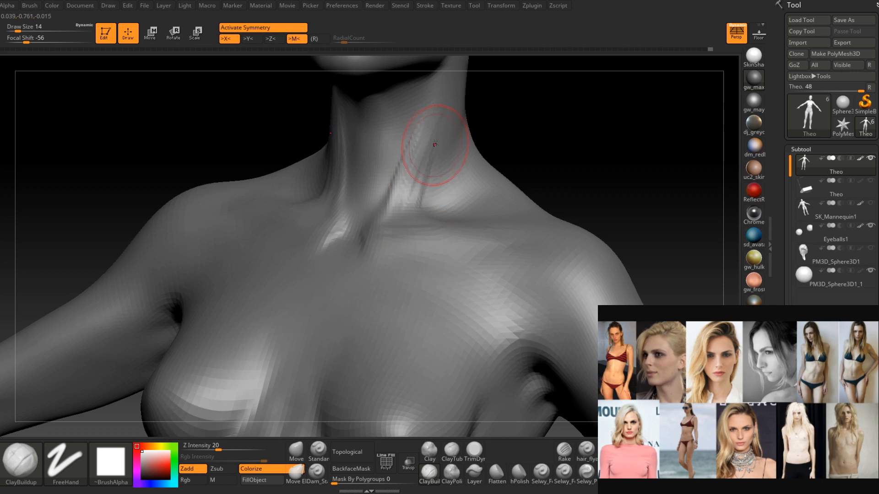
pyautogui.moveTo(426, 182)
pyautogui.mouseDown(button='right')
pyautogui.moveTo(428, 207)
pyautogui.moveTo(424, 201)
pyautogui.mouseUp(button='right')
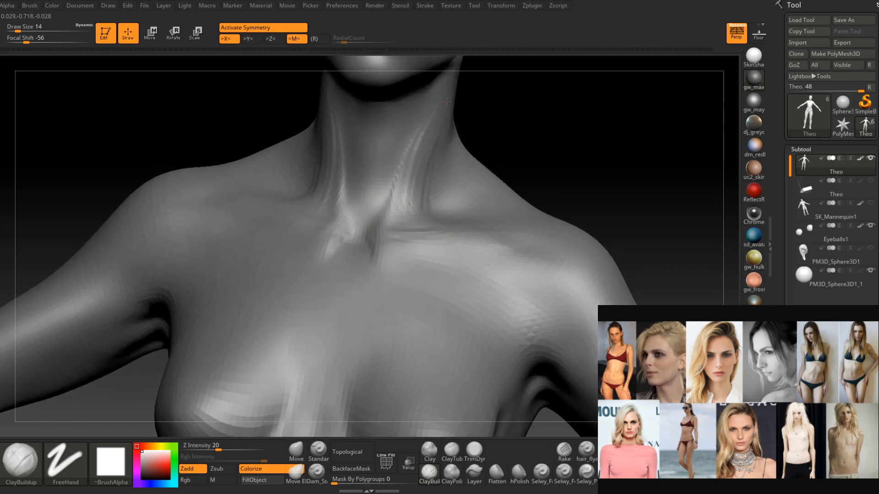
# Smooth the neck muscles, the collarbones and the upper chest into one another.
pyautogui.press('shift')
pyautogui.moveTo(414, 194)
pyautogui.keyDown('shift'); pyautogui.mouseDown()
pyautogui.moveTo(414, 181)
pyautogui.moveTo(408, 200)
pyautogui.mouseUp(); pyautogui.keyUp('shift')
pyautogui.moveTo(408, 200); pyautogui.dragTo(412, 192, button='right')
pyautogui.press('shift')
pyautogui.moveTo(396, 228)
pyautogui.mouseDown(button='right')
pyautogui.moveTo(424, 186)
pyautogui.moveTo(441, 249)
pyautogui.moveTo(422, 222)
pyautogui.mouseUp(button='right')
pyautogui.keyDown('shift'); pyautogui.moveTo(422, 222); pyautogui.dragTo(419, 233); pyautogui.keyUp('shift')
pyautogui.moveTo(418, 233)
pyautogui.mouseDown(button='right')
pyautogui.moveTo(435, 228)
pyautogui.moveTo(430, 249)
pyautogui.moveTo(424, 231)
pyautogui.moveTo(420, 259)
pyautogui.mouseUp(button='right')
pyautogui.keyDown('shift'); pyautogui.moveTo(420, 259); pyautogui.dragTo(429, 267); pyautogui.keyUp('shift')
pyautogui.moveTo(430, 270); pyautogui.dragTo(432, 282, button='right')
pyautogui.moveTo(435, 248)
pyautogui.keyDown('shift'); pyautogui.mouseDown()
pyautogui.moveTo(521, 204)
pyautogui.moveTo(514, 211)
pyautogui.mouseUp(); pyautogui.keyUp('shift')
pyautogui.moveTo(470, 245)
pyautogui.mouseDown(button='right')
pyautogui.moveTo(472, 215)
pyautogui.moveTo(488, 240)
pyautogui.moveTo(470, 239)
pyautogui.mouseUp(button='right')
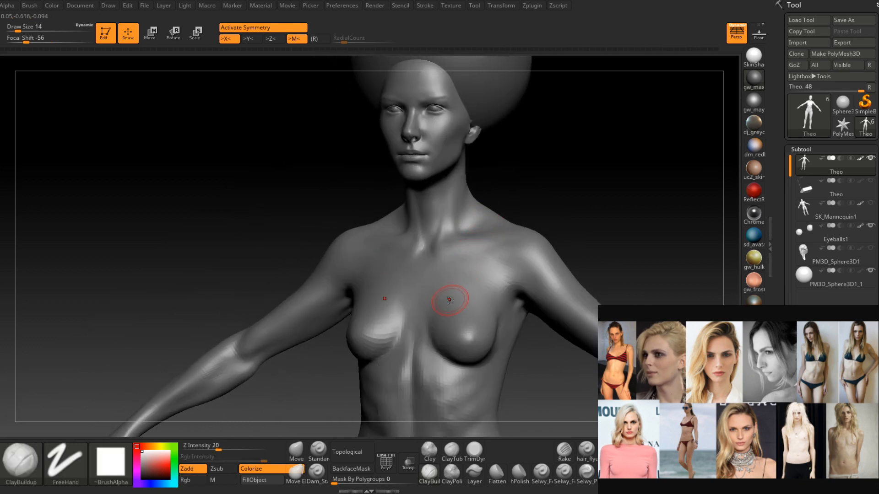
pyautogui.moveTo(435, 255)
pyautogui.keyDown('ctrl'); pyautogui.mouseDown(button='right')
pyautogui.moveTo(452, 235)
pyautogui.moveTo(431, 216)
pyautogui.mouseUp(button='right'); pyautogui.keyUp('ctrl')
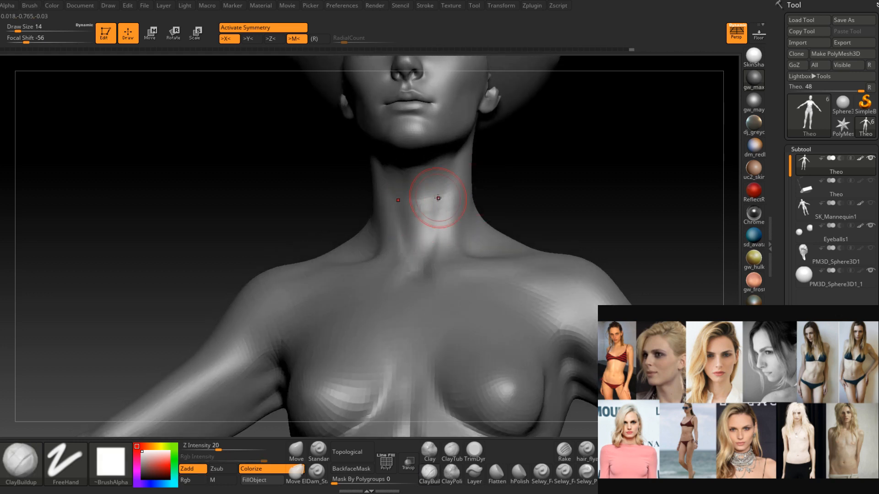
# Refine the front and side of the neck below the jaw with ClayBuildup at Draw Size 14 and smooth the strokes.
pyautogui.moveTo(461, 167); pyautogui.dragTo(452, 173, button='right')
pyautogui.moveTo(432, 202); pyautogui.dragTo(447, 190, button='right')
pyautogui.keyDown('shift'); pyautogui.moveTo(447, 190); pyautogui.dragTo(456, 168); pyautogui.keyUp('shift')
pyautogui.moveTo(456, 170); pyautogui.dragTo(453, 194, button='right')
pyautogui.moveTo(461, 204)
pyautogui.mouseDown()
pyautogui.moveTo(438, 209)
pyautogui.moveTo(435, 197)
pyautogui.mouseUp()
pyautogui.moveTo(455, 174); pyautogui.dragTo(456, 175, button='right')
pyautogui.moveTo(428, 180)
pyautogui.mouseDown()
pyautogui.moveTo(428, 201)
pyautogui.moveTo(443, 181)
pyautogui.moveTo(445, 206)
pyautogui.mouseUp()
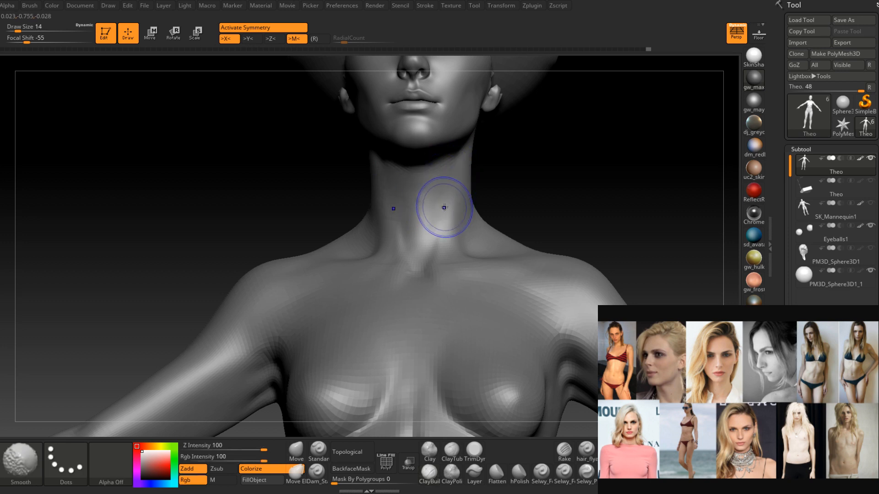
pyautogui.moveTo(446, 206); pyautogui.dragTo(424, 196, button='right')
pyautogui.moveTo(476, 178); pyautogui.dragTo(463, 173, button='right')
pyautogui.keyDown('shift'); pyautogui.moveTo(517, 179); pyautogui.dragTo(486, 186, button='right'); pyautogui.keyUp('shift')
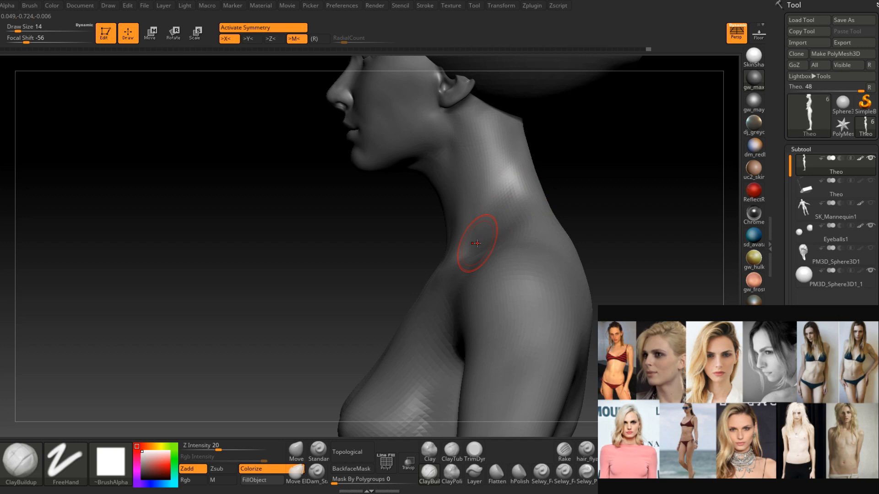
# Examine the head, neck, torso and arms from the front and the side.
pyautogui.moveTo(477, 243)
pyautogui.mouseDown(button='right')
pyautogui.moveTo(503, 183)
pyautogui.moveTo(468, 244)
pyautogui.moveTo(456, 292)
pyautogui.moveTo(444, 274)
pyautogui.moveTo(418, 284)
pyautogui.mouseUp(button='right')
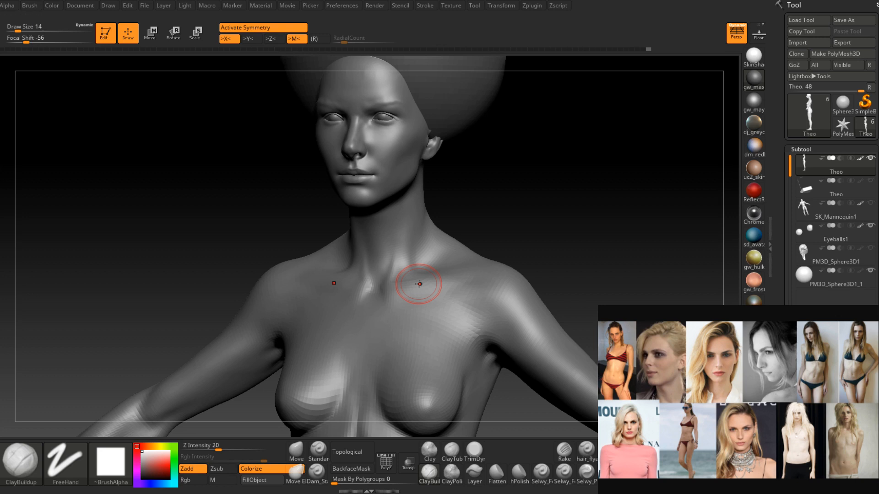
pyautogui.moveTo(418, 284)
pyautogui.mouseDown(button='right')
pyautogui.moveTo(427, 151)
pyautogui.moveTo(407, 232)
pyautogui.mouseUp(button='right')
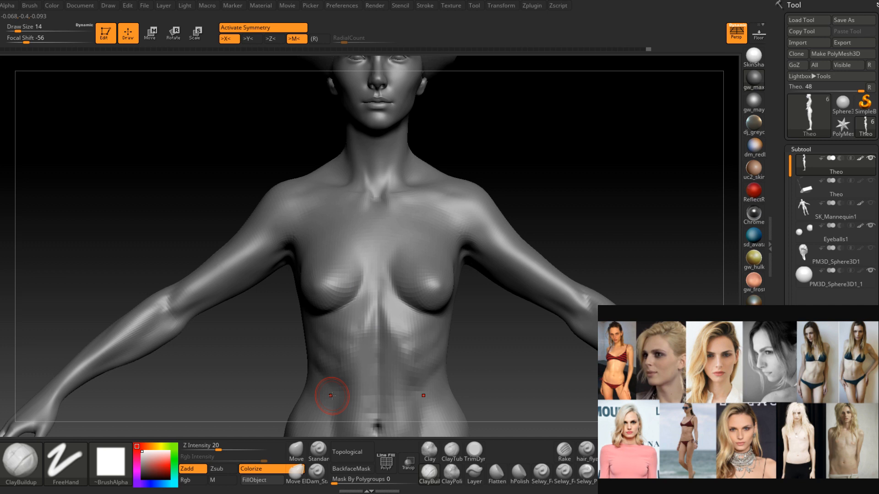
pyautogui.moveTo(372, 214); pyautogui.dragTo(560, 314, button='right')
pyautogui.keyDown('alt'); pyautogui.moveTo(560, 314); pyautogui.dragTo(491, 284, button='right'); pyautogui.keyUp('alt')
pyautogui.keyDown('shift'); pyautogui.rightClick(467, 353); pyautogui.keyUp('shift')
pyautogui.keyDown('alt'); pyautogui.moveTo(475, 353); pyautogui.dragTo(432, 357, button='right'); pyautogui.keyUp('alt')
pyautogui.moveTo(432, 357)
pyautogui.keyDown('ctrl'); pyautogui.mouseDown(button='right')
pyautogui.moveTo(449, 295)
pyautogui.moveTo(435, 349)
pyautogui.mouseUp(button='right'); pyautogui.keyUp('ctrl')
pyautogui.moveTo(341, 192)
pyautogui.keyDown('alt'); pyautogui.mouseDown(button='right')
pyautogui.moveTo(380, 325)
pyautogui.moveTo(324, 275)
pyautogui.moveTo(297, 275)
pyautogui.moveTo(350, 274)
pyautogui.moveTo(389, 254)
pyautogui.mouseUp(button='right'); pyautogui.keyUp('alt')
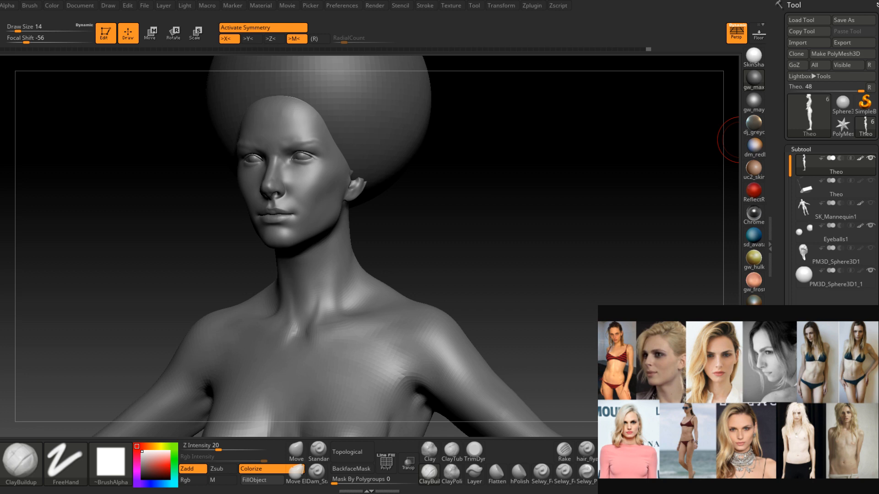
pyautogui.moveTo(442, 237); pyautogui.dragTo(479, 252)
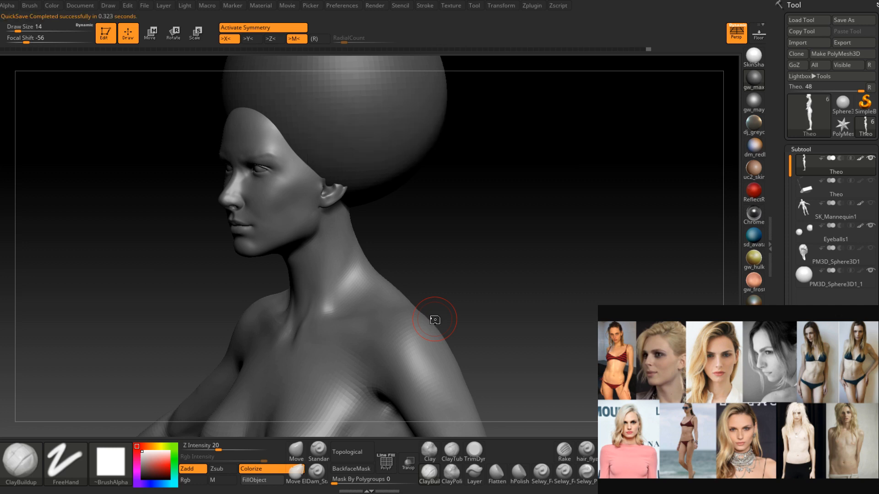
# Build up the trapezius along the back of the neck with ClayBuildup at Draw Size 17.
pyautogui.moveTo(437, 263); pyautogui.dragTo(462, 287)
pyautogui.keyDown('ctrl'); pyautogui.moveTo(442, 284); pyautogui.dragTo(339, 301, button='right'); pyautogui.keyUp('ctrl')
pyautogui.press('space')
pyautogui.moveTo(343, 285); pyautogui.dragTo(349, 285)
pyautogui.moveTo(361, 277); pyautogui.dragTo(352, 284, button='right')
pyautogui.moveTo(355, 270)
pyautogui.mouseDown()
pyautogui.moveTo(330, 309)
pyautogui.moveTo(346, 280)
pyautogui.moveTo(334, 266)
pyautogui.mouseUp()
pyautogui.moveTo(334, 266)
pyautogui.mouseDown(button='right')
pyautogui.moveTo(310, 317)
pyautogui.moveTo(349, 280)
pyautogui.mouseUp(button='right')
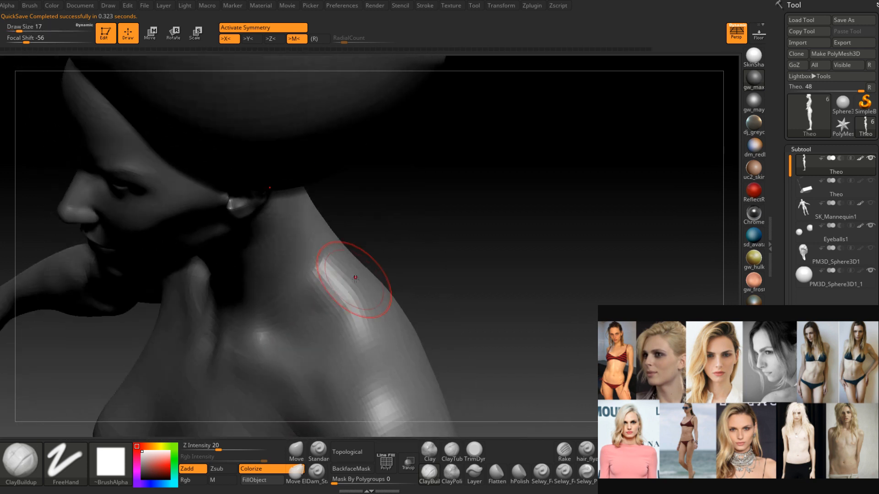
# Examine the shoulders, chest, ribcage and abdomen of the figure from the front and at an angle.
pyautogui.moveTo(314, 334)
pyautogui.mouseDown(button='right')
pyautogui.moveTo(368, 281)
pyautogui.moveTo(340, 309)
pyautogui.moveTo(398, 304)
pyautogui.moveTo(443, 280)
pyautogui.moveTo(428, 261)
pyautogui.moveTo(461, 283)
pyautogui.moveTo(449, 291)
pyautogui.moveTo(429, 243)
pyautogui.moveTo(419, 256)
pyautogui.mouseUp(button='right')
pyautogui.press('shift')
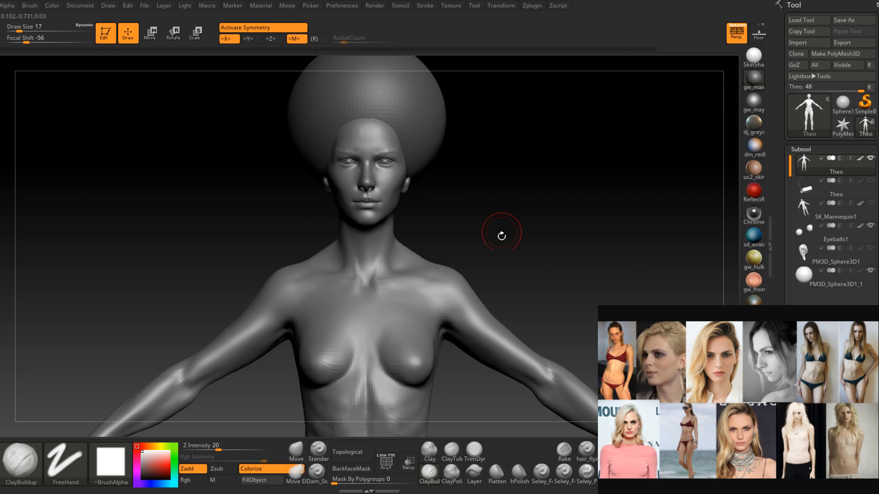
pyautogui.moveTo(496, 274); pyautogui.dragTo(481, 249, button='right')
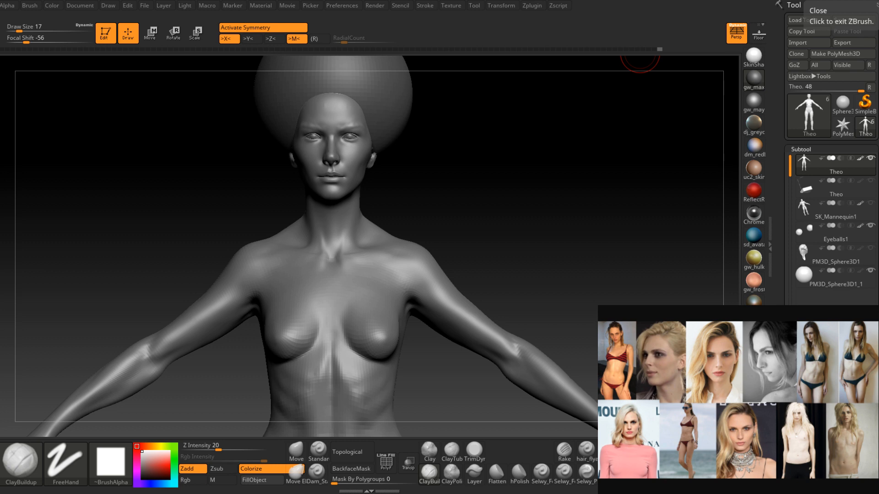
pyautogui.moveTo(477, 200); pyautogui.dragTo(388, 252)
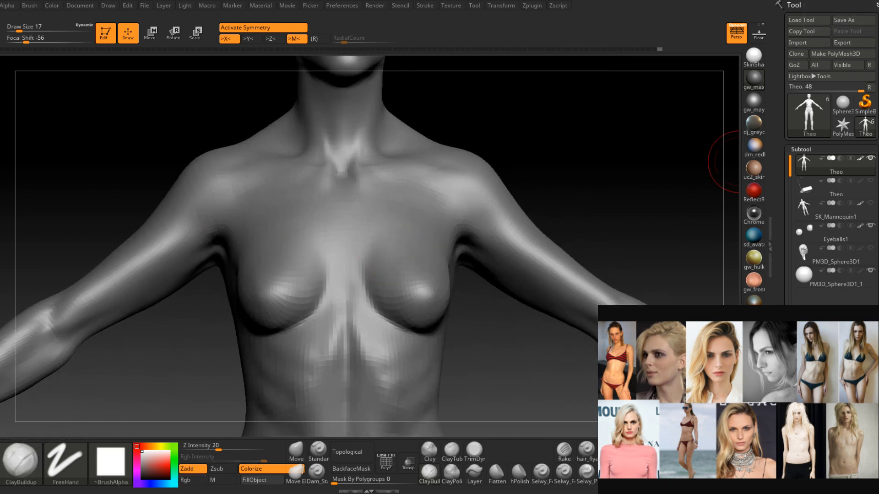
pyautogui.moveTo(608, 216); pyautogui.dragTo(532, 250)
pyautogui.moveTo(864, 126)
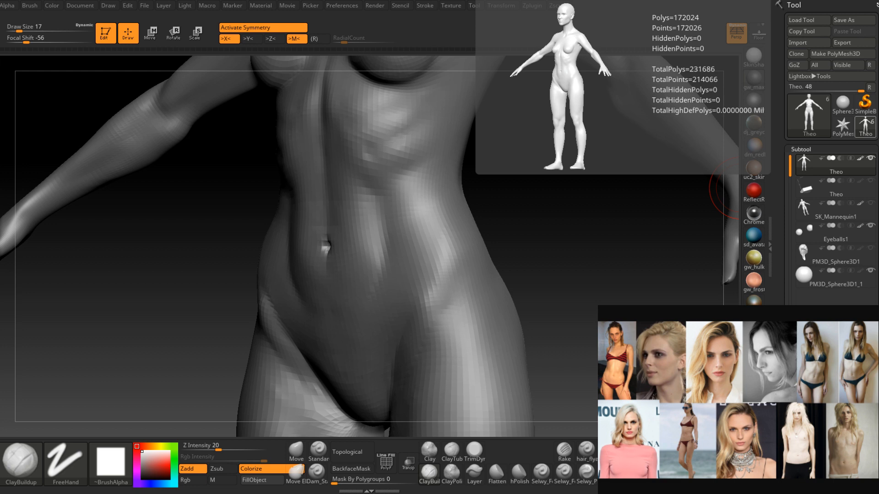
pyautogui.moveTo(494, 219); pyautogui.dragTo(520, 220, button='right')
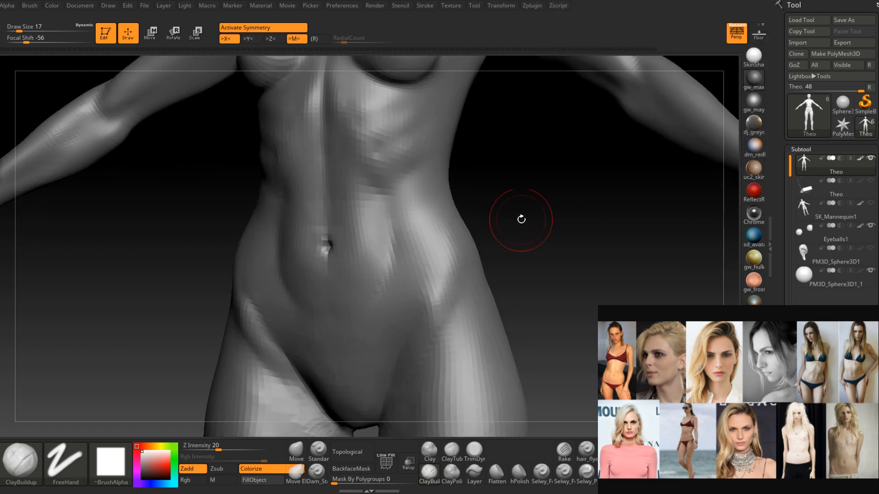
# Carve a vertical groove down the middle of the breastbone with the Standard brush at Draw Size 14 and soften it.
pyautogui.keyDown('alt'); pyautogui.moveTo(463, 218); pyautogui.dragTo(512, 381, button='right'); pyautogui.keyUp('alt')
pyautogui.moveTo(403, 177)
pyautogui.mouseDown(button='right')
pyautogui.moveTo(422, 179)
pyautogui.moveTo(383, 247)
pyautogui.mouseUp(button='right')
pyautogui.press('space')
pyautogui.moveTo(387, 240); pyautogui.dragTo(385, 239)
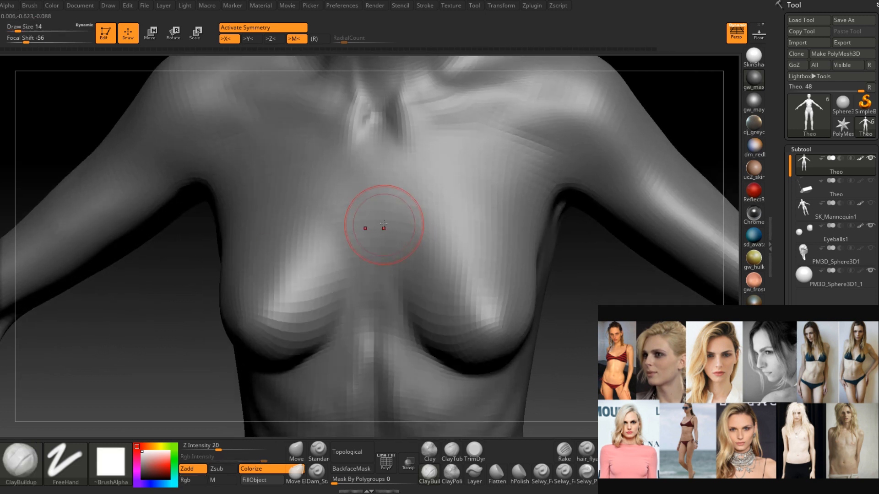
pyautogui.click(319, 451)
pyautogui.moveTo(364, 307)
pyautogui.keyDown('alt'); pyautogui.mouseDown()
pyautogui.moveTo(373, 297)
pyautogui.moveTo(377, 192)
pyautogui.mouseUp(); pyautogui.keyUp('alt')
pyautogui.keyDown('alt'); pyautogui.moveTo(370, 275); pyautogui.dragTo(378, 123); pyautogui.keyUp('alt')
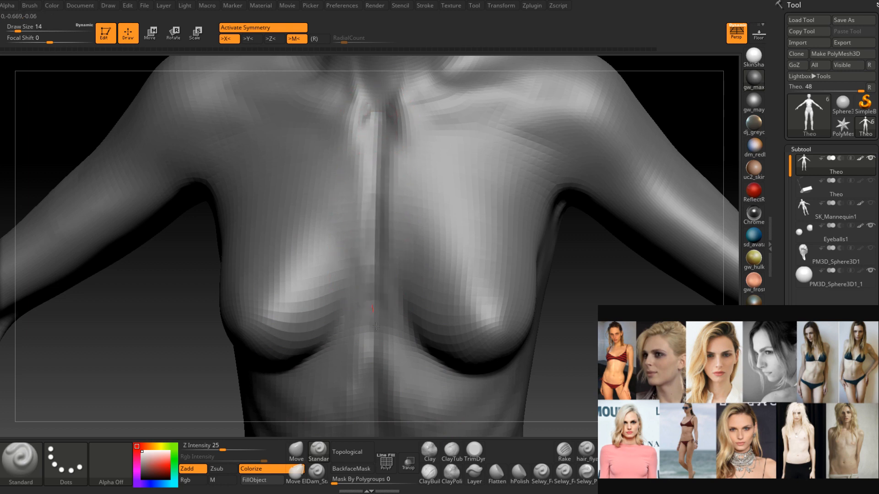
pyautogui.moveTo(362, 290); pyautogui.dragTo(387, 274, button='right')
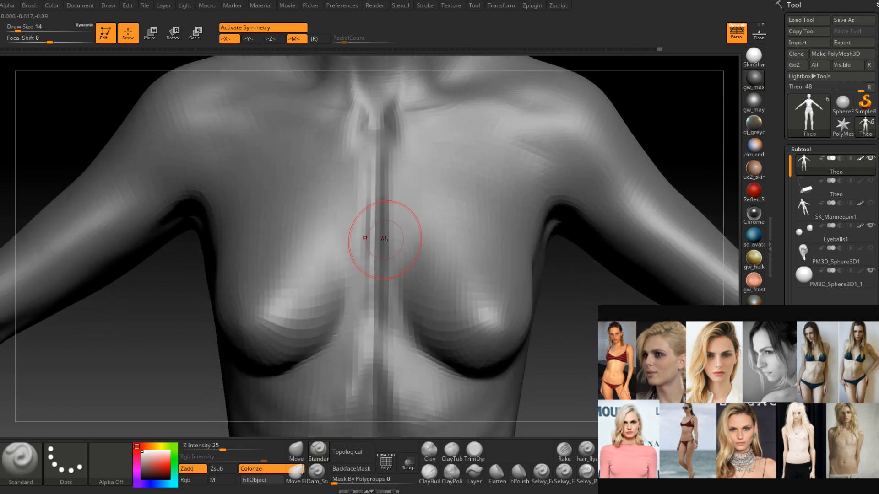
pyautogui.press('shift')
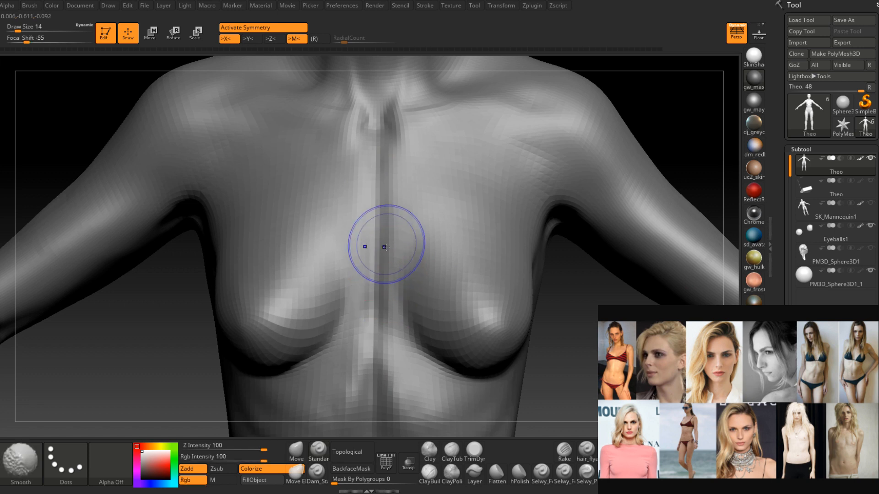
pyautogui.moveTo(386, 231); pyautogui.dragTo(382, 213, button='right')
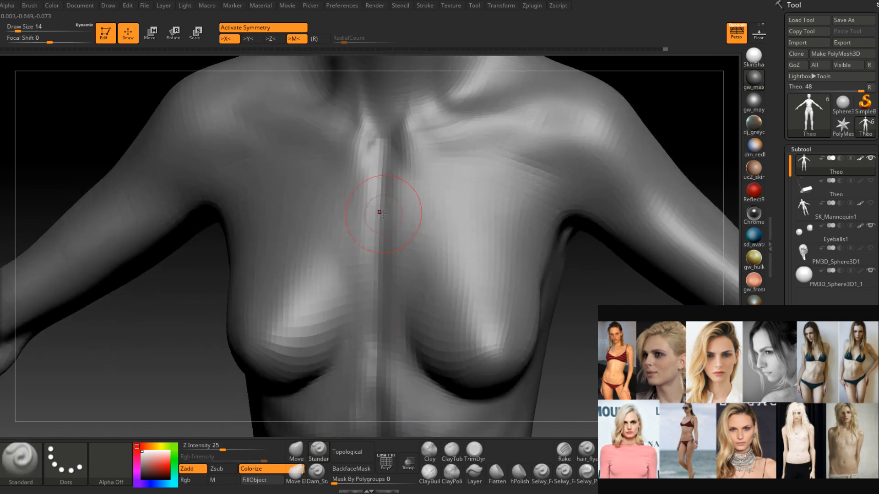
# Carve a horizontal crease across the upper breastbone with the Standard brush at Draw Size 9.
pyautogui.rightClick(379, 215)
pyautogui.click(384, 215)
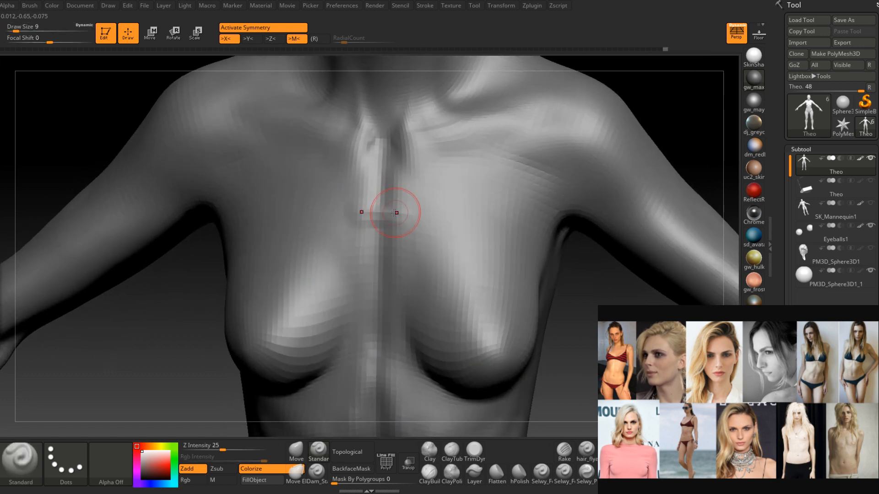
pyautogui.moveTo(405, 212); pyautogui.dragTo(451, 214)
pyautogui.moveTo(389, 218)
pyautogui.mouseDown(button='right')
pyautogui.moveTo(410, 220)
pyautogui.moveTo(386, 213)
pyautogui.mouseUp(button='right')
pyautogui.rightClick(393, 217)
pyautogui.click(390, 218)
pyautogui.click(388, 213)
# Smooth the chest around the horizontal crease, working from Draw Size 23 down to 12.
pyautogui.moveTo(379, 212)
pyautogui.mouseDown()
pyautogui.moveTo(419, 215)
pyautogui.moveTo(470, 200)
pyautogui.mouseUp()
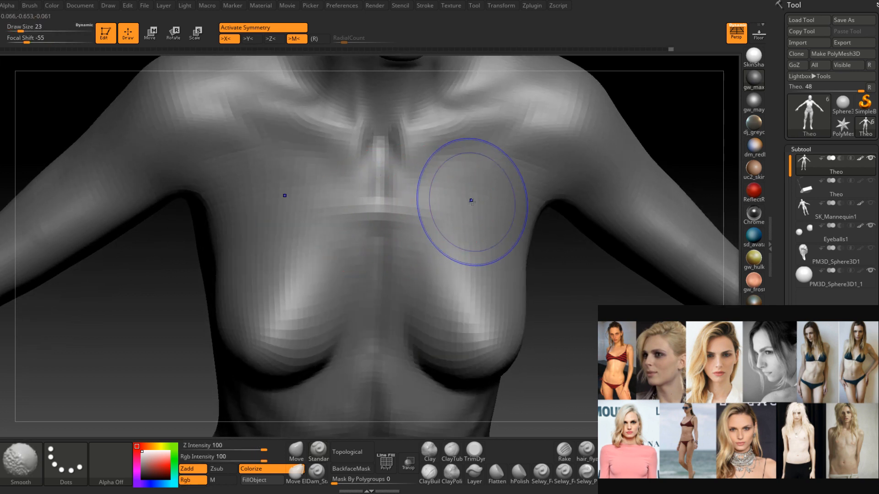
pyautogui.moveTo(470, 200); pyautogui.dragTo(427, 202, button='right')
pyautogui.rightClick(427, 201)
pyautogui.click(370, 213)
pyautogui.moveTo(396, 210)
pyautogui.mouseDown()
pyautogui.moveTo(461, 200)
pyautogui.moveTo(411, 210)
pyautogui.mouseUp()
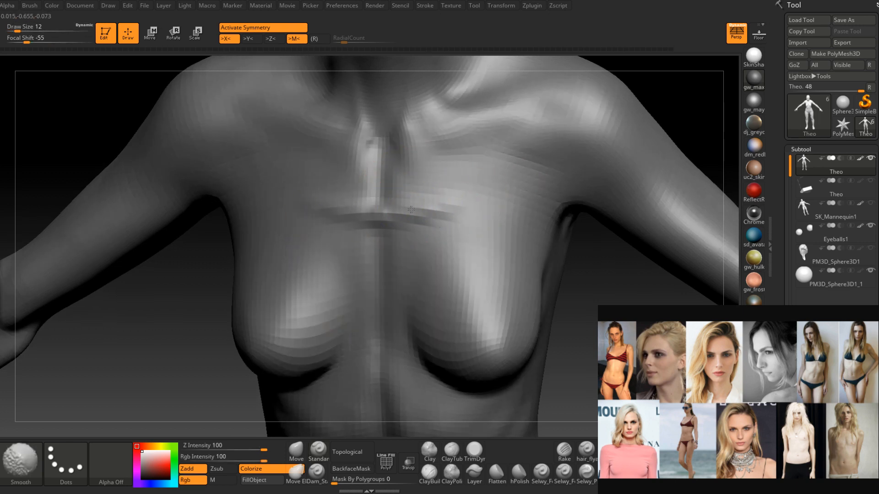
pyautogui.keyDown('alt'); pyautogui.moveTo(420, 221); pyautogui.dragTo(425, 252, button='right'); pyautogui.keyUp('alt')
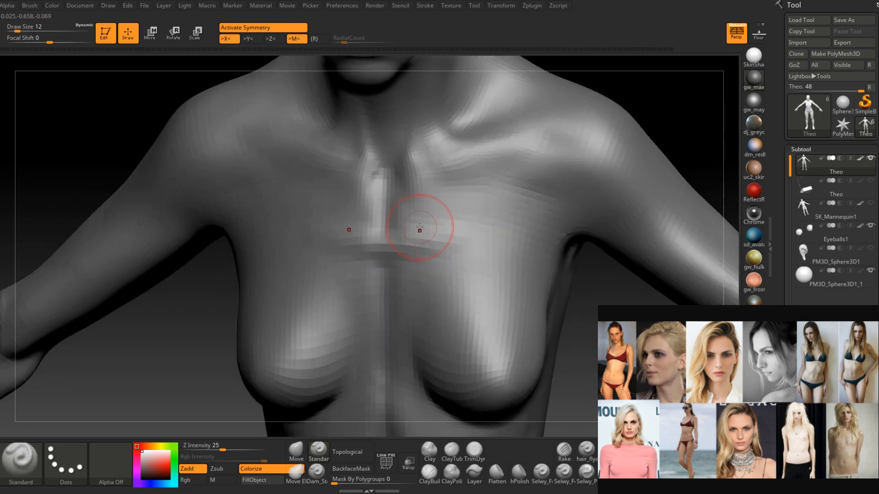
# Define the hollows beneath the inner collarbones with the Standard brush at Draw Size 12, undoing one stroke.
pyautogui.moveTo(416, 222); pyautogui.dragTo(431, 212, button='right')
pyautogui.keyDown('alt'); pyautogui.moveTo(435, 244); pyautogui.dragTo(425, 220, button='right'); pyautogui.keyUp('alt')
pyautogui.moveTo(406, 199); pyautogui.dragTo(461, 177)
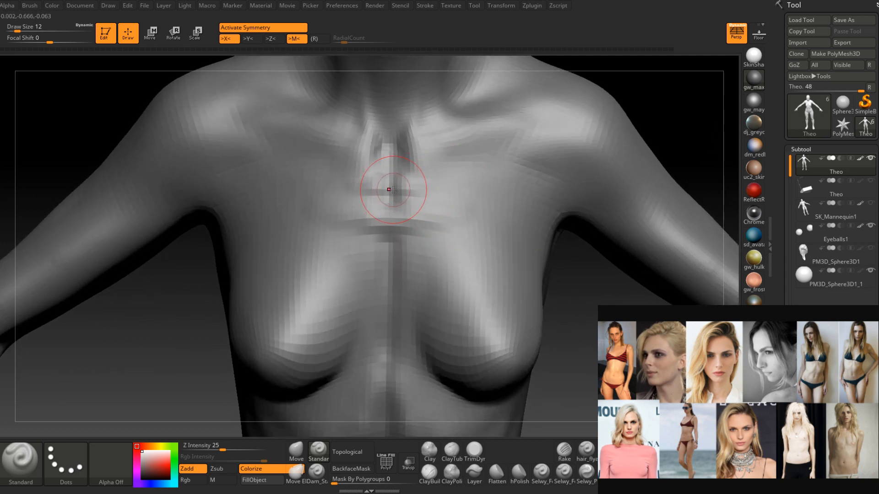
pyautogui.hotkey('ctrl', 'z')
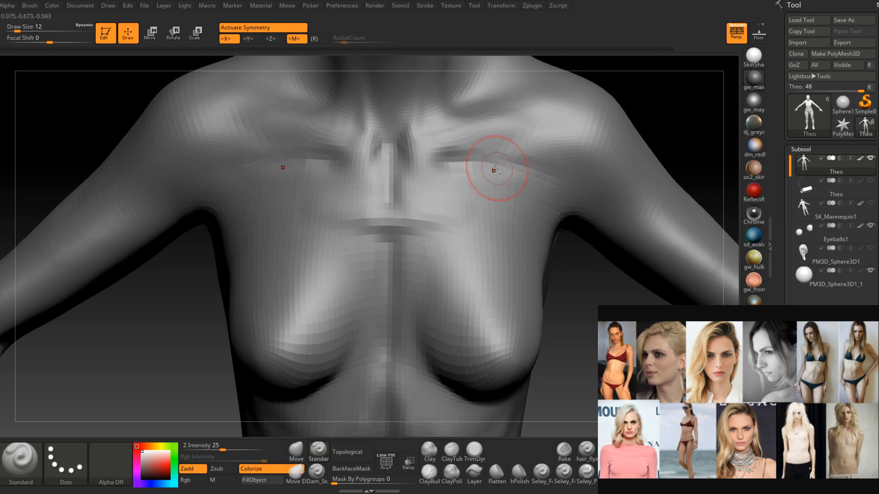
pyautogui.moveTo(487, 170); pyautogui.dragTo(452, 176, button='right')
pyautogui.keyDown('shift'); pyautogui.moveTo(543, 177); pyautogui.dragTo(476, 175, button='right'); pyautogui.keyUp('shift')
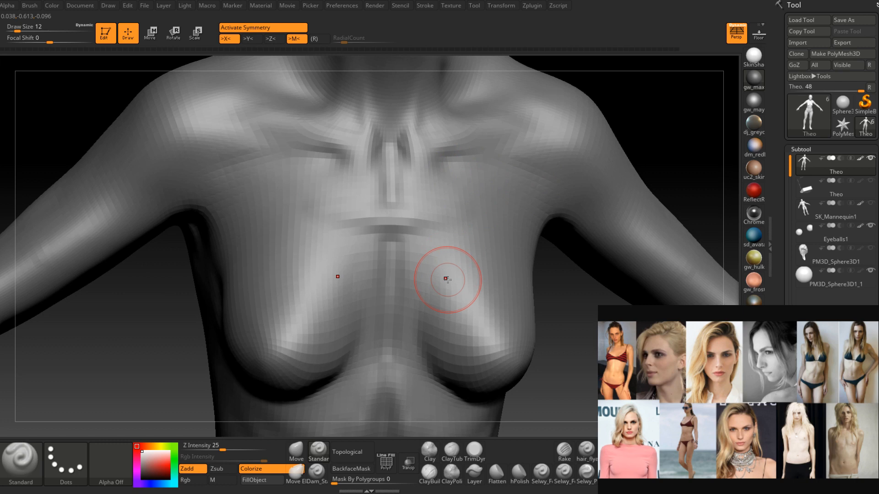
# Add further rib creases down the breastbone between the breasts with the Standard brush at Draw Size 12 and smooth them.
pyautogui.moveTo(394, 227)
pyautogui.mouseDown(button='right')
pyautogui.moveTo(420, 251)
pyautogui.moveTo(423, 243)
pyautogui.mouseUp(button='right')
pyautogui.moveTo(466, 166); pyautogui.dragTo(432, 212, button='right')
pyautogui.moveTo(431, 211)
pyautogui.mouseDown()
pyautogui.moveTo(421, 208)
pyautogui.moveTo(444, 213)
pyautogui.moveTo(413, 220)
pyautogui.moveTo(430, 216)
pyautogui.mouseUp()
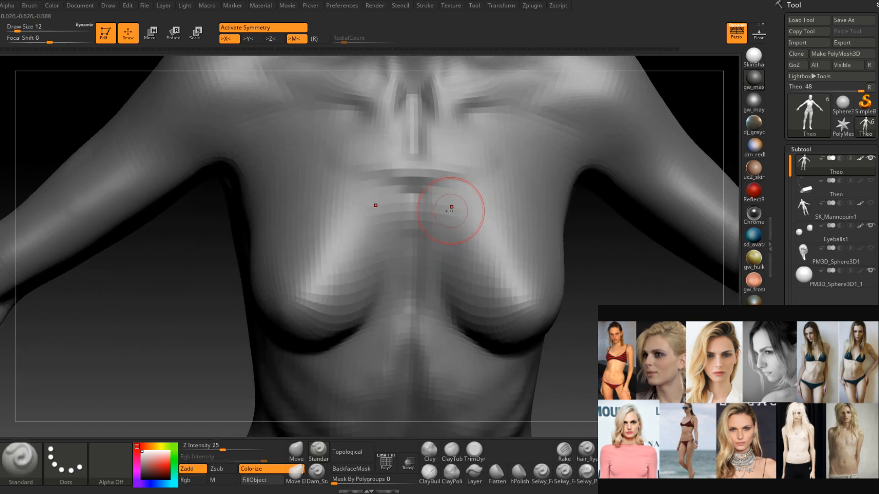
pyautogui.moveTo(449, 211); pyautogui.dragTo(423, 209, button='right')
pyautogui.keyDown('shift'); pyautogui.moveTo(423, 208); pyautogui.dragTo(440, 198); pyautogui.keyUp('shift')
pyautogui.moveTo(440, 199); pyautogui.dragTo(421, 182, button='right')
pyautogui.moveTo(421, 182)
pyautogui.keyDown('shift'); pyautogui.mouseDown()
pyautogui.moveTo(449, 182)
pyautogui.moveTo(471, 151)
pyautogui.mouseUp(); pyautogui.keyUp('shift')
pyautogui.moveTo(502, 152)
pyautogui.mouseDown(button='right')
pyautogui.moveTo(488, 187)
pyautogui.moveTo(480, 180)
pyautogui.mouseUp(button='right')
pyautogui.moveTo(386, 213)
pyautogui.mouseDown(button='right')
pyautogui.moveTo(426, 224)
pyautogui.moveTo(442, 216)
pyautogui.moveTo(431, 230)
pyautogui.mouseUp(button='right')
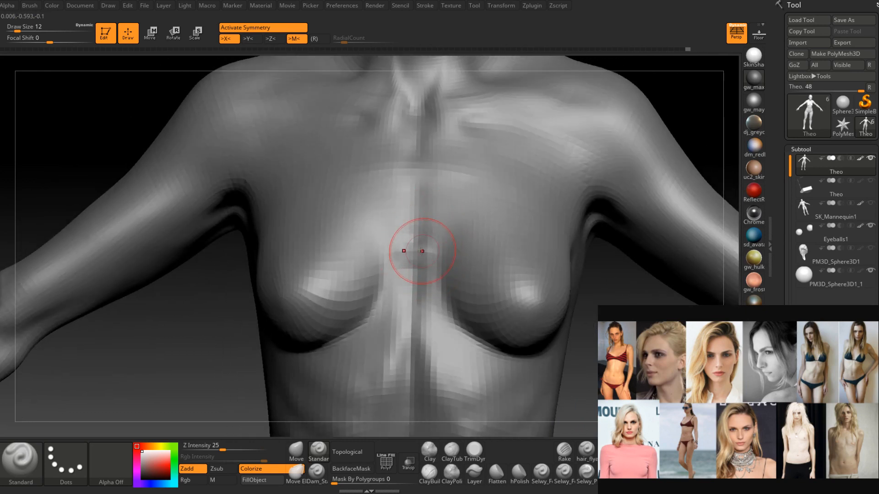
pyautogui.moveTo(418, 249); pyautogui.dragTo(431, 266, button='right')
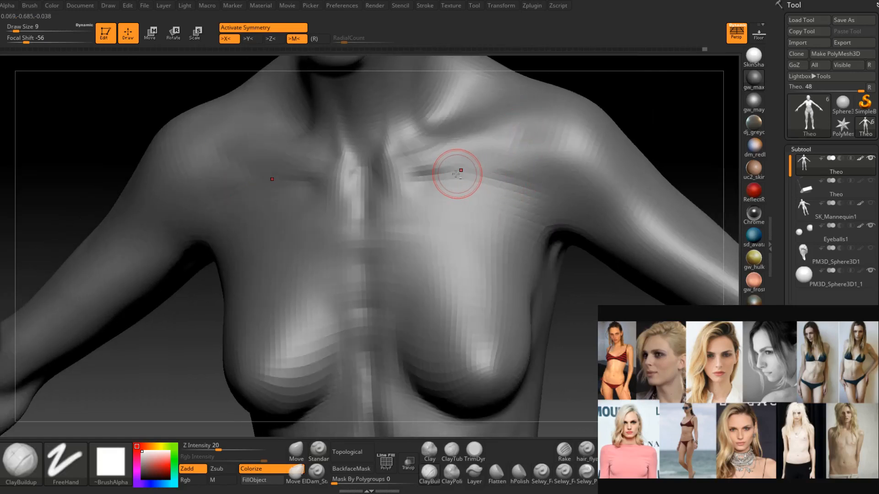
# Carve the hollow along the underside of the collarbones with ClayBuildup at Draw Size 9 and smooth the strokes.
pyautogui.keyDown('alt'); pyautogui.moveTo(453, 171); pyautogui.dragTo(508, 155); pyautogui.keyUp('alt')
pyautogui.moveTo(449, 179)
pyautogui.mouseDown(button='right')
pyautogui.moveTo(499, 179)
pyautogui.moveTo(444, 166)
pyautogui.mouseUp(button='right')
pyautogui.moveTo(443, 165)
pyautogui.keyDown('alt'); pyautogui.mouseDown()
pyautogui.moveTo(501, 154)
pyautogui.moveTo(505, 170)
pyautogui.mouseUp(); pyautogui.keyUp('alt')
pyautogui.moveTo(499, 177); pyautogui.dragTo(458, 174, button='right')
pyautogui.keyDown('shift'); pyautogui.moveTo(459, 174); pyautogui.dragTo(464, 170); pyautogui.keyUp('shift')
pyautogui.moveTo(432, 180); pyautogui.dragTo(454, 171, button='right')
pyautogui.keyDown('alt'); pyautogui.moveTo(402, 180); pyautogui.dragTo(493, 162); pyautogui.keyUp('alt')
pyautogui.moveTo(494, 161); pyautogui.dragTo(432, 182, button='right')
pyautogui.keyDown('shift'); pyautogui.moveTo(431, 183); pyautogui.dragTo(457, 170); pyautogui.keyUp('shift')
pyautogui.moveTo(430, 179); pyautogui.dragTo(481, 181, button='right')
# Rework the surface around the collarbones and their outer ends with ClayBuildup at Draw Size 14.
pyautogui.press('space')
pyautogui.moveTo(440, 195); pyautogui.dragTo(442, 196)
pyautogui.moveTo(442, 195); pyautogui.dragTo(423, 200, button='right')
pyautogui.moveTo(457, 172)
pyautogui.keyDown('shift'); pyautogui.mouseDown()
pyautogui.moveTo(498, 159)
pyautogui.moveTo(414, 194)
pyautogui.mouseUp(); pyautogui.keyUp('shift')
pyautogui.moveTo(477, 172); pyautogui.dragTo(485, 149, button='right')
pyautogui.moveTo(435, 162)
pyautogui.mouseDown()
pyautogui.moveTo(492, 135)
pyautogui.moveTo(428, 157)
pyautogui.mouseUp()
pyautogui.moveTo(427, 158)
pyautogui.mouseDown(button='right')
pyautogui.moveTo(445, 200)
pyautogui.moveTo(413, 202)
pyautogui.mouseUp(button='right')
pyautogui.moveTo(413, 202); pyautogui.dragTo(452, 194)
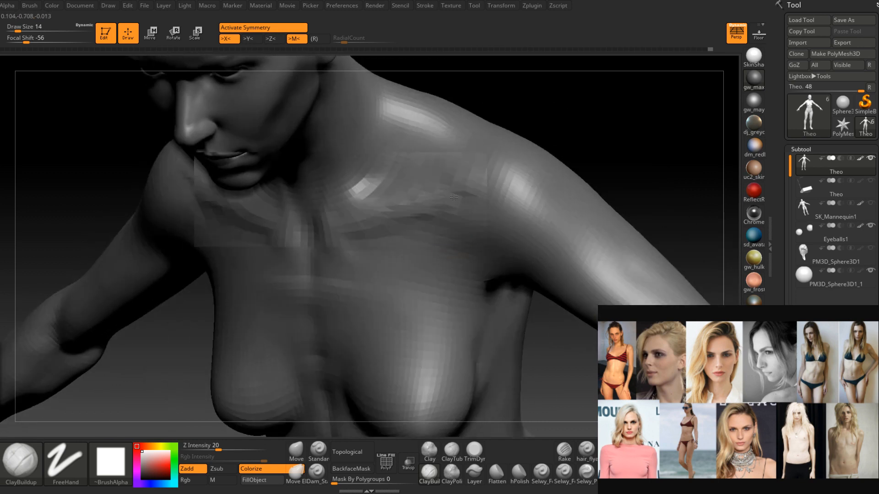
pyautogui.moveTo(451, 194); pyautogui.dragTo(461, 187, button='right')
pyautogui.moveTo(460, 188)
pyautogui.mouseDown()
pyautogui.moveTo(389, 208)
pyautogui.moveTo(479, 182)
pyautogui.moveTo(453, 180)
pyautogui.moveTo(380, 213)
pyautogui.mouseUp()
pyautogui.moveTo(453, 206)
pyautogui.mouseDown(button='right')
pyautogui.moveTo(453, 194)
pyautogui.moveTo(435, 192)
pyautogui.moveTo(467, 192)
pyautogui.moveTo(427, 212)
pyautogui.mouseUp(button='right')
# Lay ClayBuildup strokes at Draw Size 14 from the outer upper chest across the front of the shoulder.
pyautogui.keyDown('alt'); pyautogui.moveTo(490, 256); pyautogui.dragTo(445, 196, button='right'); pyautogui.keyUp('alt')
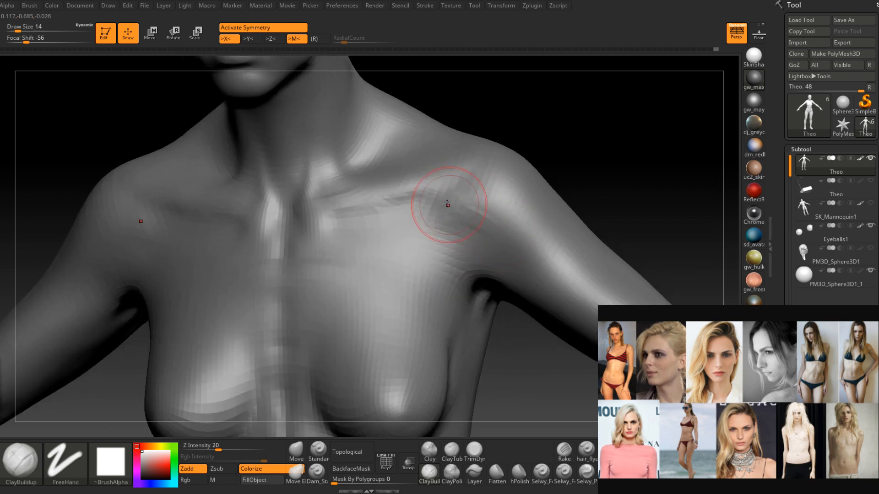
pyautogui.moveTo(449, 214); pyautogui.dragTo(537, 257)
pyautogui.moveTo(417, 211)
pyautogui.mouseDown()
pyautogui.moveTo(551, 263)
pyautogui.moveTo(542, 252)
pyautogui.mouseUp()
pyautogui.moveTo(545, 250); pyautogui.dragTo(461, 231, button='right')
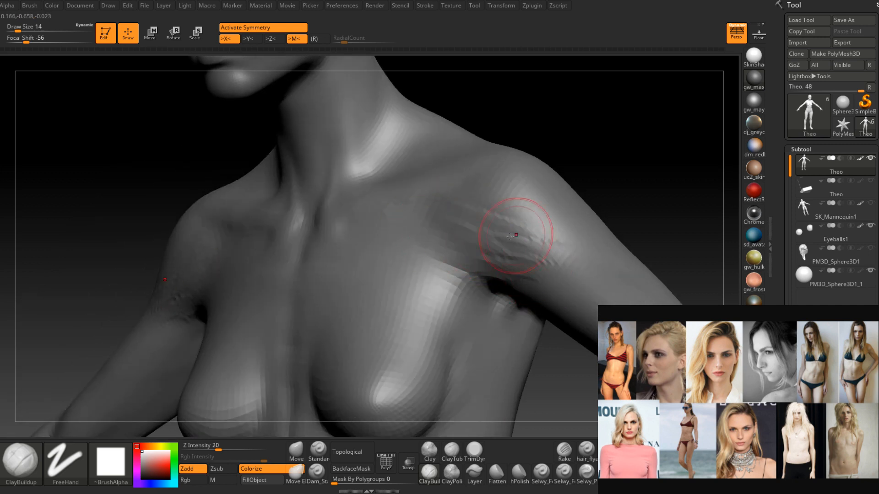
pyautogui.moveTo(515, 233); pyautogui.dragTo(583, 231, button='right')
# Smooth the strokes between the upper chest and the front of the shoulder.
pyautogui.press('shift')
pyautogui.keyDown('shift'); pyautogui.moveTo(448, 217); pyautogui.dragTo(511, 236); pyautogui.keyUp('shift')
pyautogui.moveTo(506, 249)
pyautogui.mouseDown(button='right')
pyautogui.moveTo(463, 240)
pyautogui.moveTo(545, 239)
pyautogui.mouseUp(button='right')
pyautogui.keyDown('shift'); pyautogui.moveTo(476, 244); pyautogui.dragTo(428, 229); pyautogui.keyUp('shift')
pyautogui.moveTo(583, 243); pyautogui.dragTo(480, 290, button='right')
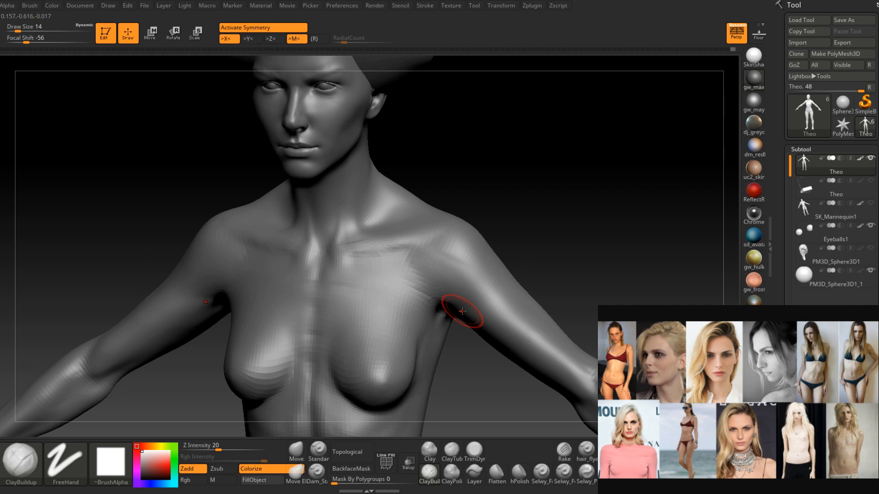
# Build up the bony outer end of the collarbone on the shoulder at Draw Size 11 and smooth around it.
pyautogui.moveTo(462, 312); pyautogui.dragTo(400, 298, button='right')
pyautogui.moveTo(401, 299); pyautogui.dragTo(403, 298)
pyautogui.moveTo(403, 298); pyautogui.dragTo(405, 295, button='right')
pyautogui.press('s')
pyautogui.moveTo(405, 295); pyautogui.dragTo(403, 296)
pyautogui.moveTo(401, 300); pyautogui.dragTo(419, 308)
pyautogui.moveTo(420, 308); pyautogui.dragTo(402, 308, button='right')
pyautogui.keyDown('shift'); pyautogui.moveTo(402, 308); pyautogui.dragTo(443, 310); pyautogui.keyUp('shift')
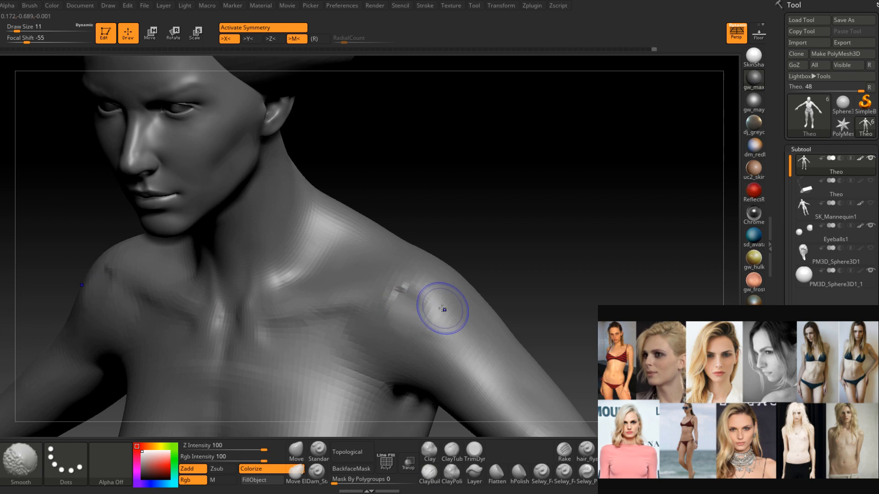
pyautogui.moveTo(443, 310); pyautogui.dragTo(408, 322, button='right')
pyautogui.keyDown('shift'); pyautogui.moveTo(407, 322); pyautogui.dragTo(416, 327); pyautogui.keyUp('shift')
# Sharpen the outer end of the collarbone and the top of the shoulder with ClayBuildup at Draw Size 11.
pyautogui.moveTo(416, 326); pyautogui.dragTo(373, 301, button='right')
pyautogui.moveTo(372, 301); pyautogui.dragTo(384, 286)
pyautogui.moveTo(384, 286); pyautogui.dragTo(405, 247, button='right')
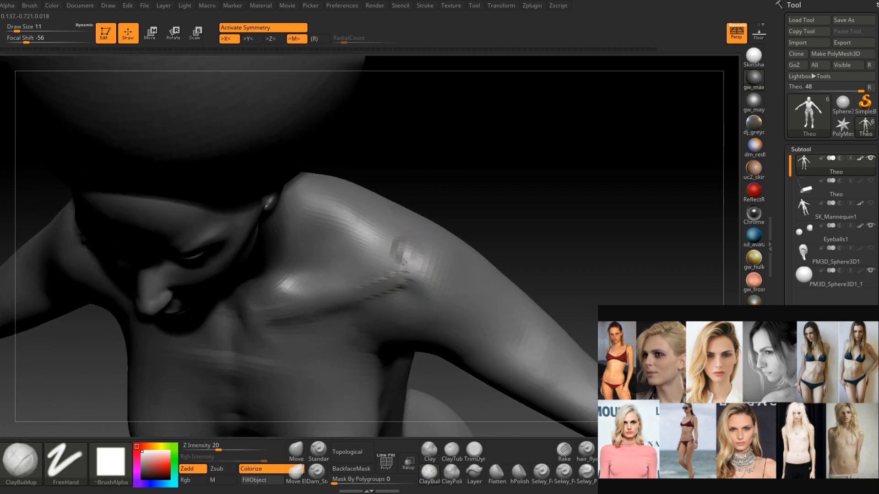
pyautogui.moveTo(364, 286)
pyautogui.mouseDown(button='right')
pyautogui.moveTo(373, 251)
pyautogui.moveTo(386, 279)
pyautogui.moveTo(373, 262)
pyautogui.mouseUp(button='right')
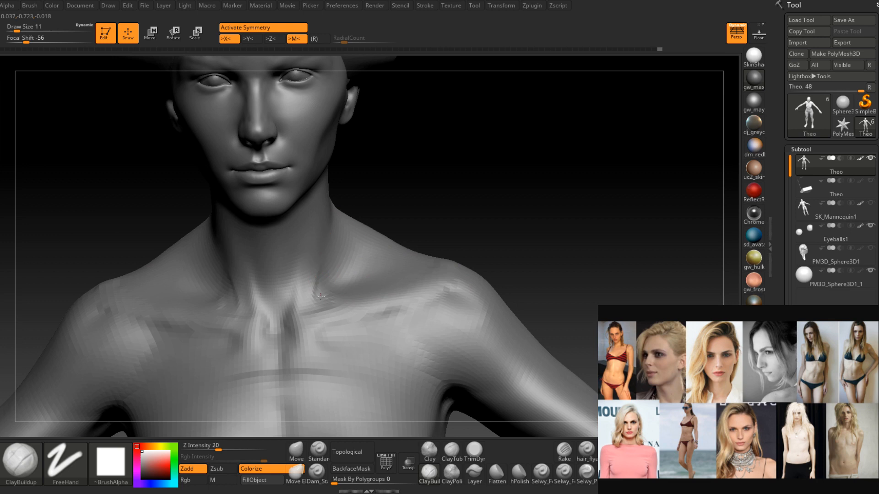
# Shape the hollow between the side of the neck and the collarbone with ClayBuildup at Draw Size 12.
pyautogui.moveTo(328, 265); pyautogui.dragTo(332, 247, button='right')
pyautogui.moveTo(335, 292)
pyautogui.mouseDown(button='right')
pyautogui.moveTo(338, 275)
pyautogui.moveTo(343, 297)
pyautogui.mouseUp(button='right')
pyautogui.press('space')
pyautogui.moveTo(340, 284); pyautogui.dragTo(358, 275)
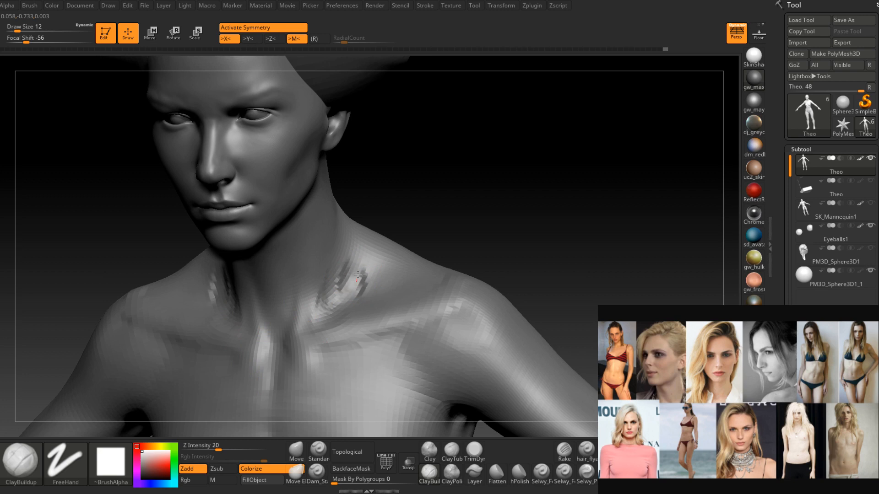
pyautogui.moveTo(357, 275); pyautogui.dragTo(363, 245, button='right')
pyautogui.keyDown('shift'); pyautogui.moveTo(373, 284); pyautogui.dragTo(360, 275); pyautogui.keyUp('shift')
pyautogui.moveTo(408, 275)
pyautogui.mouseDown(button='right')
pyautogui.moveTo(397, 265)
pyautogui.moveTo(363, 270)
pyautogui.moveTo(350, 254)
pyautogui.mouseUp(button='right')
# Smooth the strokes at the base of the neck into the collarbone and shoulder slope.
pyautogui.moveTo(337, 285); pyautogui.dragTo(344, 276, button='right')
pyautogui.keyDown('shift'); pyautogui.moveTo(344, 276); pyautogui.dragTo(339, 280); pyautogui.keyUp('shift')
pyautogui.moveTo(339, 281)
pyautogui.mouseDown(button='right')
pyautogui.moveTo(349, 274)
pyautogui.moveTo(339, 282)
pyautogui.mouseUp(button='right')
pyautogui.keyDown('shift'); pyautogui.moveTo(353, 264); pyautogui.dragTo(333, 291); pyautogui.keyUp('shift')
pyautogui.moveTo(334, 290); pyautogui.dragTo(353, 286, button='right')
pyautogui.keyDown('shift'); pyautogui.moveTo(348, 275); pyautogui.dragTo(339, 289); pyautogui.keyUp('shift')
pyautogui.moveTo(338, 290)
pyautogui.mouseDown(button='right')
pyautogui.moveTo(326, 281)
pyautogui.moveTo(342, 291)
pyautogui.moveTo(330, 271)
pyautogui.moveTo(328, 281)
pyautogui.moveTo(353, 262)
pyautogui.moveTo(366, 272)
pyautogui.mouseUp(button='right')
# Refine the lower side of the neck above the collarbone with ClayBuildup at Draw Size 11 and smooth it.
pyautogui.press('space')
pyautogui.moveTo(362, 251); pyautogui.dragTo(352, 259)
pyautogui.moveTo(353, 228)
pyautogui.mouseDown(button='right')
pyautogui.moveTo(327, 238)
pyautogui.moveTo(348, 256)
pyautogui.moveTo(353, 283)
pyautogui.moveTo(353, 242)
pyautogui.moveTo(347, 263)
pyautogui.mouseUp(button='right')
pyautogui.keyDown('shift'); pyautogui.moveTo(347, 262); pyautogui.dragTo(361, 280); pyautogui.keyUp('shift')
pyautogui.moveTo(361, 280)
pyautogui.mouseDown(button='right')
pyautogui.moveTo(363, 230)
pyautogui.moveTo(357, 267)
pyautogui.moveTo(375, 259)
pyautogui.moveTo(382, 288)
pyautogui.moveTo(392, 262)
pyautogui.moveTo(387, 286)
pyautogui.moveTo(355, 288)
pyautogui.moveTo(341, 277)
pyautogui.mouseUp(button='right')
pyautogui.press('space')
pyautogui.moveTo(345, 275); pyautogui.dragTo(348, 275)
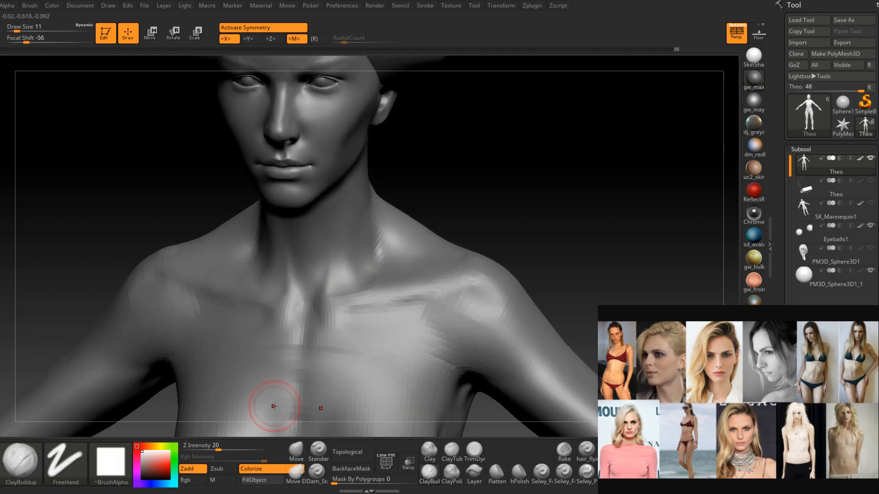
pyautogui.moveTo(398, 259); pyautogui.dragTo(373, 313, button='right')
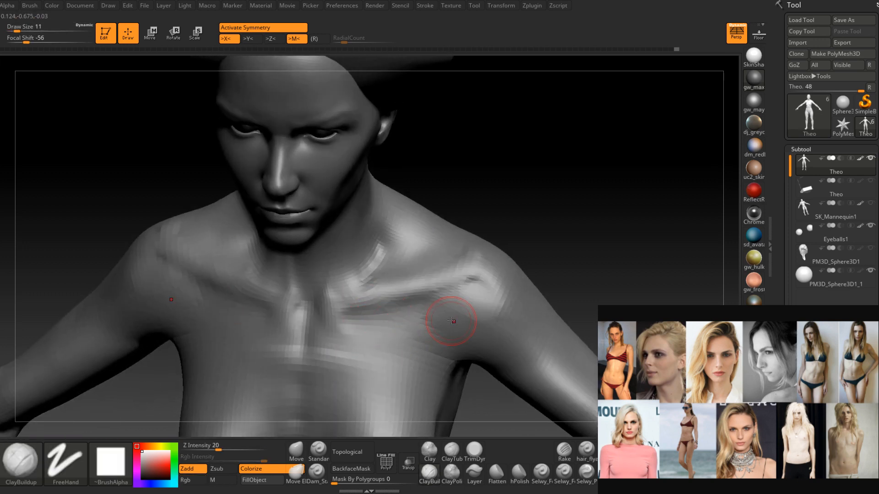
# Define the neck tendons and the inner ends of the collarbones with the Standard brush at Draw Size 6 and smooth them.
pyautogui.moveTo(455, 308); pyautogui.dragTo(391, 320, button='right')
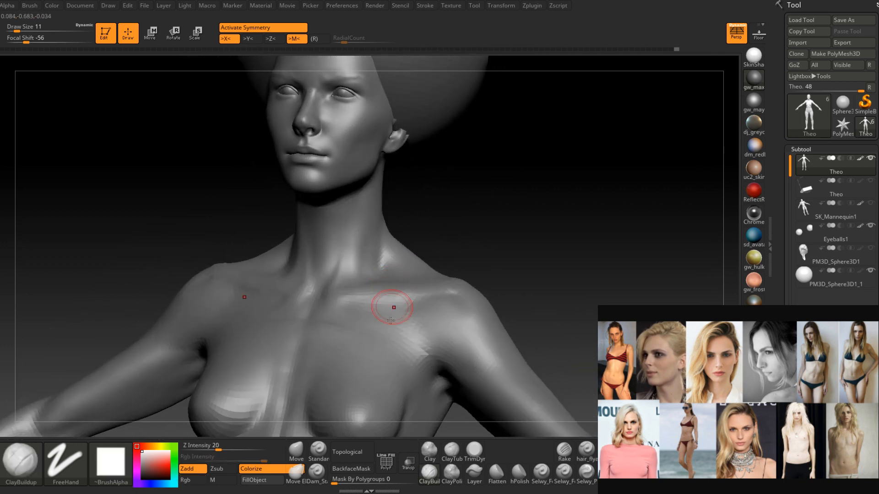
pyautogui.click(318, 451)
pyautogui.moveTo(309, 280)
pyautogui.mouseDown(button='right')
pyautogui.moveTo(337, 281)
pyautogui.moveTo(309, 346)
pyautogui.mouseUp(button='right')
pyautogui.press('space')
pyautogui.moveTo(339, 282); pyautogui.dragTo(334, 280)
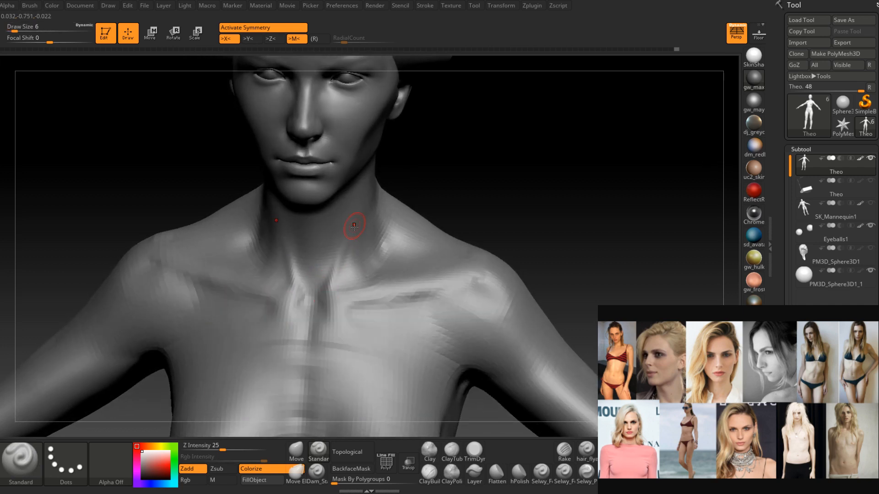
pyautogui.press('shift')
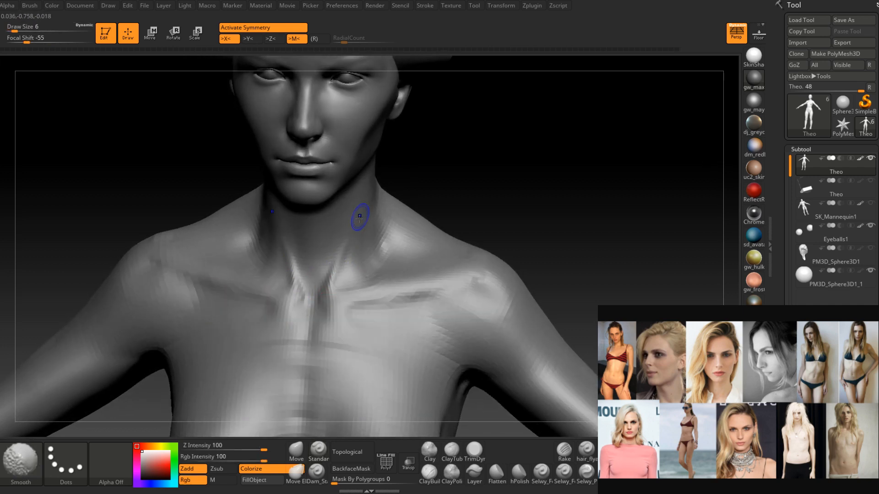
pyautogui.moveTo(340, 266)
pyautogui.mouseDown(button='right')
pyautogui.moveTo(344, 285)
pyautogui.moveTo(337, 281)
pyautogui.mouseUp(button='right')
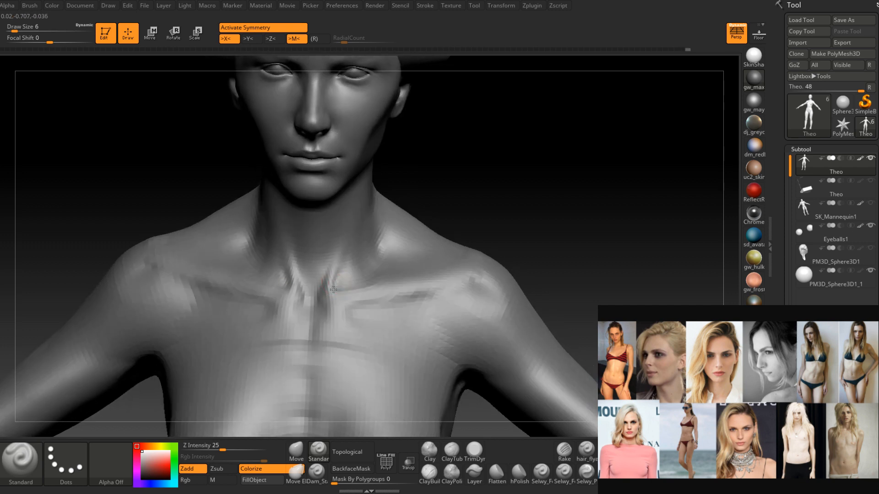
pyautogui.press('shift')
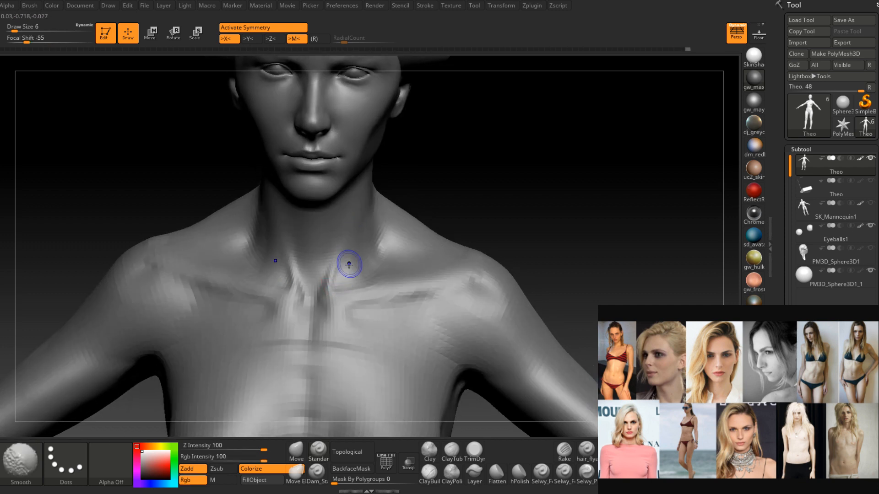
# Soften the base of the neck above the collarbones with the Standard brush, raising the Draw Size to 23.
pyautogui.moveTo(356, 229)
pyautogui.mouseDown(button='right')
pyautogui.moveTo(333, 267)
pyautogui.moveTo(316, 270)
pyautogui.moveTo(393, 295)
pyautogui.moveTo(375, 273)
pyautogui.moveTo(366, 385)
pyautogui.moveTo(371, 320)
pyautogui.mouseUp(button='right')
pyautogui.moveTo(370, 321); pyautogui.dragTo(340, 320, button='right')
pyautogui.press('space')
pyautogui.moveTo(358, 259); pyautogui.dragTo(365, 259)
pyautogui.keyDown('ctrl'); pyautogui.moveTo(364, 251); pyautogui.dragTo(348, 271, button='right'); pyautogui.keyUp('ctrl')
pyautogui.moveTo(347, 271); pyautogui.dragTo(366, 271, button='right')
pyautogui.press('shift')
pyautogui.keyDown('alt'); pyautogui.moveTo(376, 241); pyautogui.dragTo(366, 282, button='right'); pyautogui.keyUp('alt')
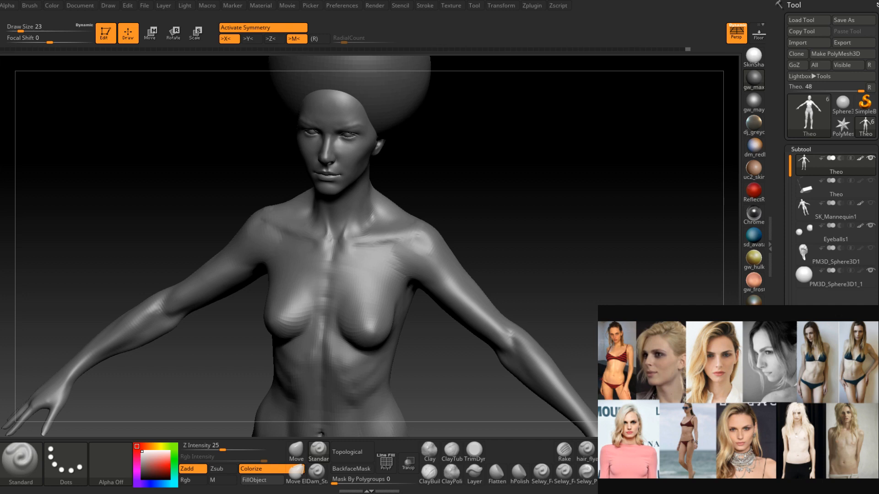
# Switch to the browser and examine swimwear model photos for the proportions of the female torso and hips.
pyautogui.hotkey('alt', 'Tab')
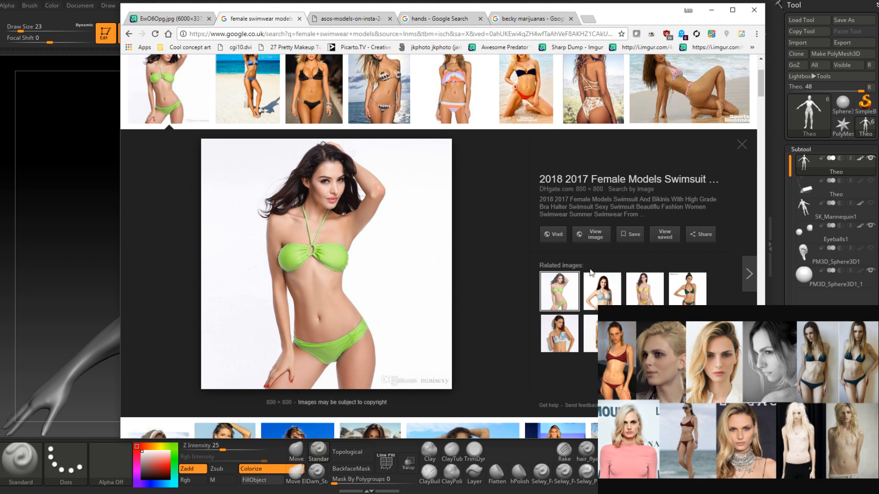
pyautogui.click(612, 286)
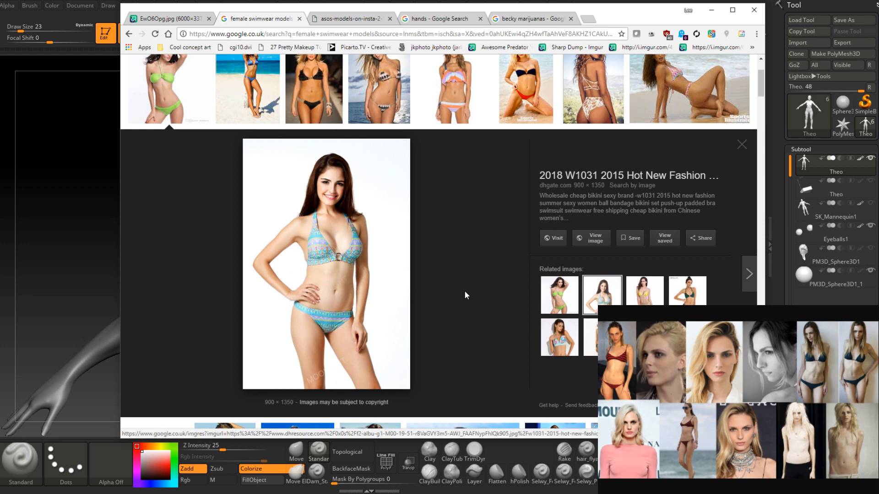
pyautogui.click(559, 291)
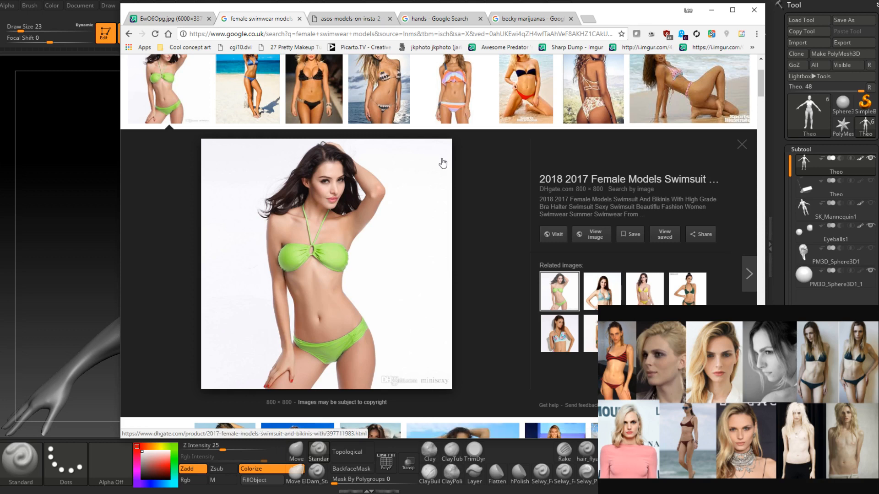
pyautogui.click(314, 89)
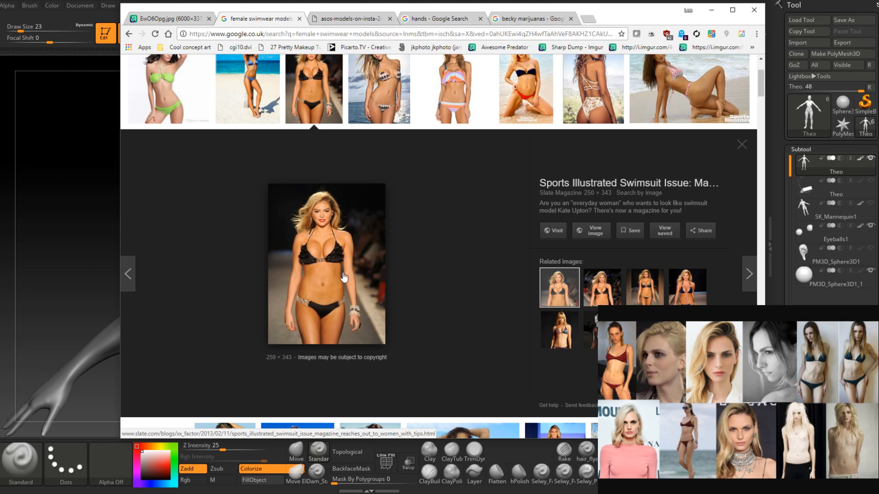
pyautogui.click(183, 104)
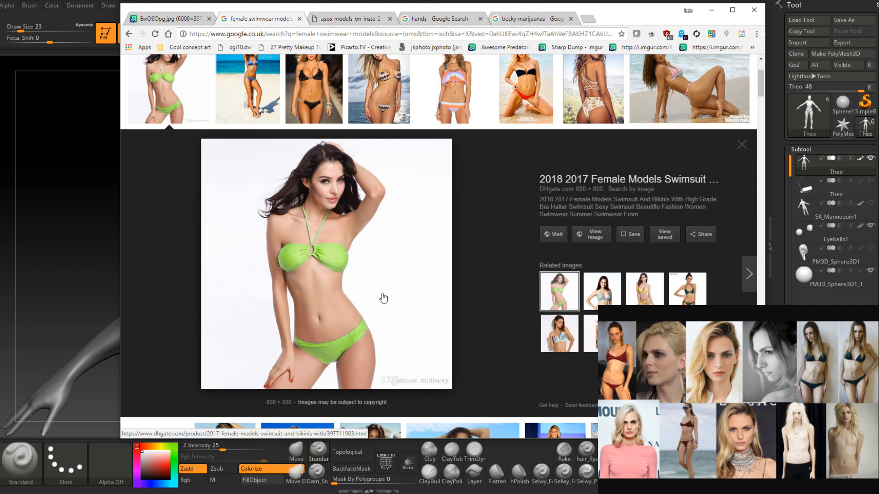
pyautogui.scroll(-3, 382, 293)
pyautogui.scroll(-1, 379, 273)
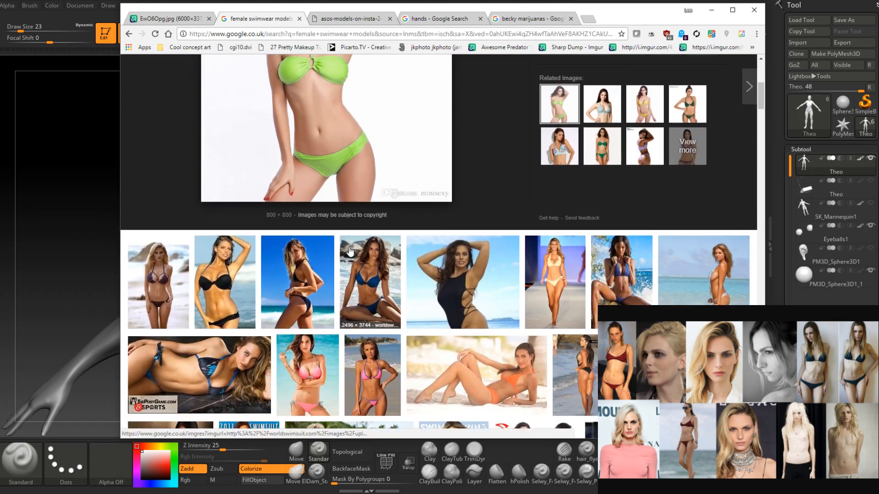
pyautogui.click(711, 10)
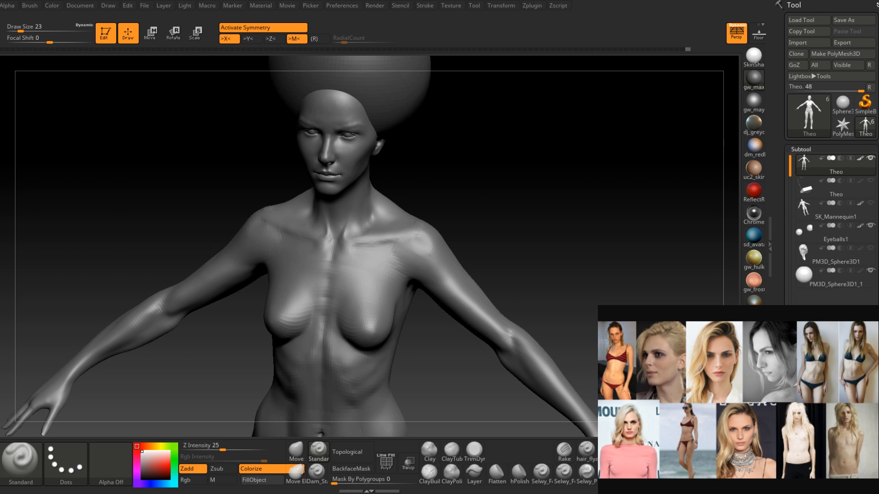
# Build up the front hip bone and the top of the thigh below it with ClayBuildup at Draw Size 16.
pyautogui.moveTo(626, 261); pyautogui.dragTo(600, 280)
pyautogui.keyDown('alt'); pyautogui.moveTo(558, 310); pyautogui.dragTo(596, 175); pyautogui.keyUp('alt')
pyautogui.moveTo(441, 298)
pyautogui.keyDown('alt'); pyautogui.mouseDown(button='right')
pyautogui.moveTo(459, 259)
pyautogui.moveTo(445, 226)
pyautogui.moveTo(494, 261)
pyautogui.mouseUp(button='right'); pyautogui.keyUp('alt')
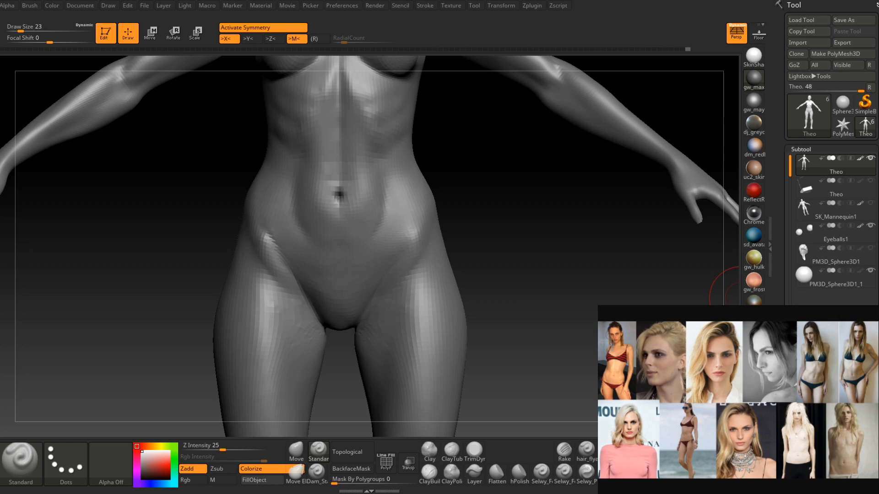
pyautogui.moveTo(496, 247); pyautogui.dragTo(489, 234)
pyautogui.click(429, 474)
pyautogui.moveTo(443, 229)
pyautogui.mouseDown(button='right')
pyautogui.moveTo(433, 241)
pyautogui.moveTo(455, 243)
pyautogui.moveTo(444, 235)
pyautogui.moveTo(439, 244)
pyautogui.mouseUp(button='right')
pyautogui.press('[')
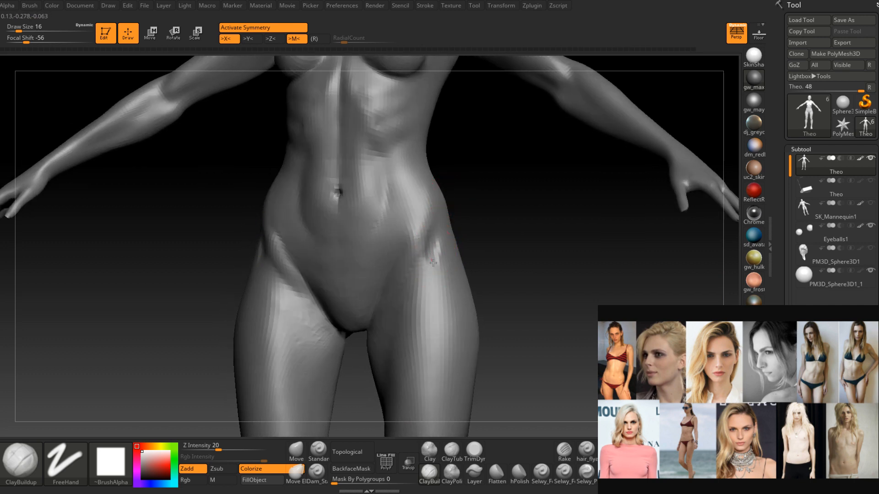
pyautogui.moveTo(432, 261); pyautogui.dragTo(402, 259, button='right')
# Broaden the form between the hip bone and upper thigh with ClayBuildup at Draw Size 23 and smooth it.
pyautogui.press('space')
pyautogui.moveTo(447, 229); pyautogui.dragTo(451, 229)
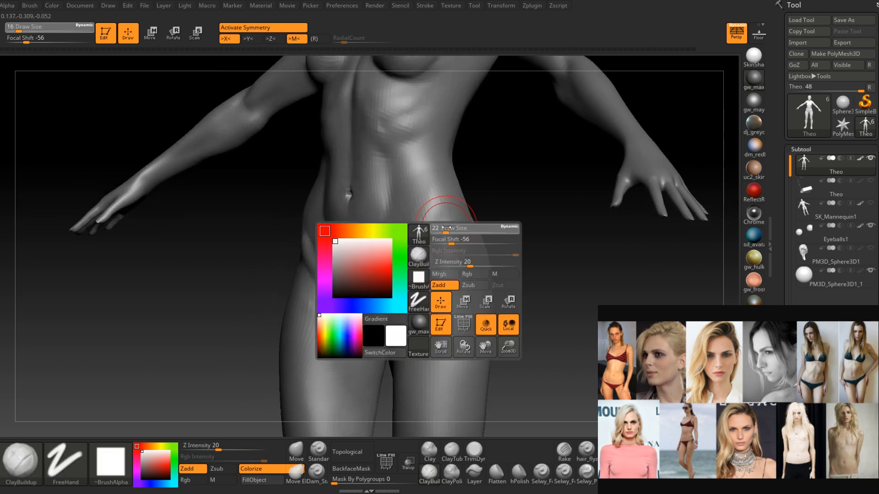
pyautogui.moveTo(443, 234); pyautogui.dragTo(443, 265, button='right')
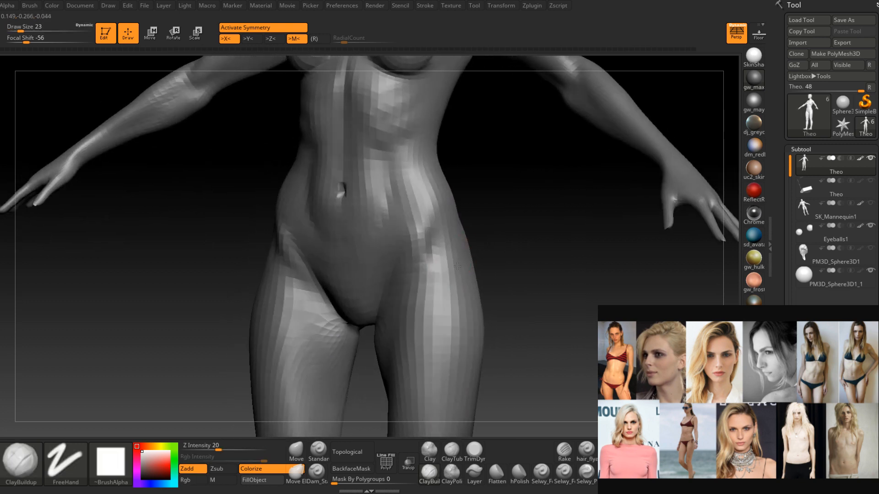
pyautogui.press('shift')
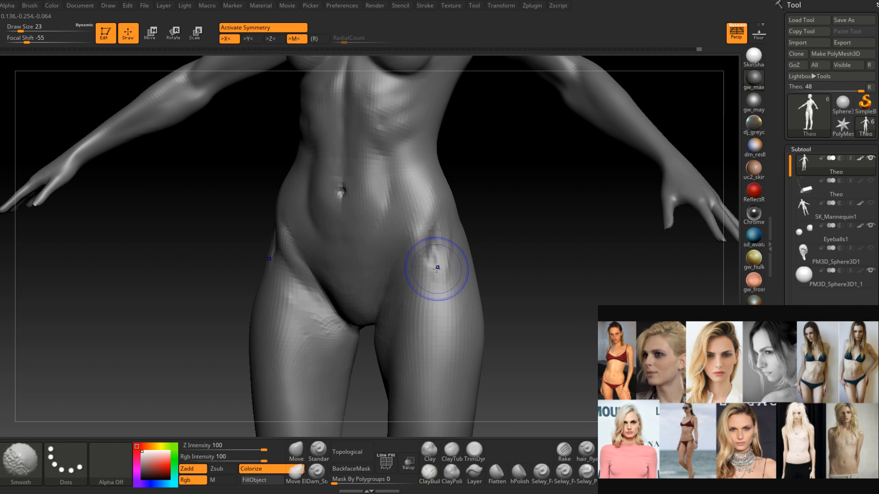
pyautogui.keyDown('shift'); pyautogui.moveTo(444, 246); pyautogui.dragTo(445, 253); pyautogui.keyUp('shift')
pyautogui.moveTo(444, 252); pyautogui.dragTo(447, 290, button='right')
# Blend the hip crease and outer hip into the thigh by smoothing the strokes.
pyautogui.press('shift')
pyautogui.moveTo(451, 235)
pyautogui.mouseDown(button='right')
pyautogui.moveTo(439, 262)
pyautogui.moveTo(460, 233)
pyautogui.moveTo(442, 250)
pyautogui.moveTo(441, 234)
pyautogui.moveTo(441, 256)
pyautogui.moveTo(435, 239)
pyautogui.mouseUp(button='right')
pyautogui.press('shift')
pyautogui.press('shift')
pyautogui.press('shift')
pyautogui.moveTo(437, 277)
pyautogui.mouseDown(button='right')
pyautogui.moveTo(431, 285)
pyautogui.moveTo(432, 251)
pyautogui.moveTo(444, 243)
pyautogui.moveTo(436, 226)
pyautogui.moveTo(432, 280)
pyautogui.moveTo(412, 262)
pyautogui.moveTo(422, 279)
pyautogui.mouseUp(button='right')
pyautogui.press('shift')
# Shape the lower abdomen around and below the navel with ClayBuildup at Draw Size 16 and smooth it.
pyautogui.press('space')
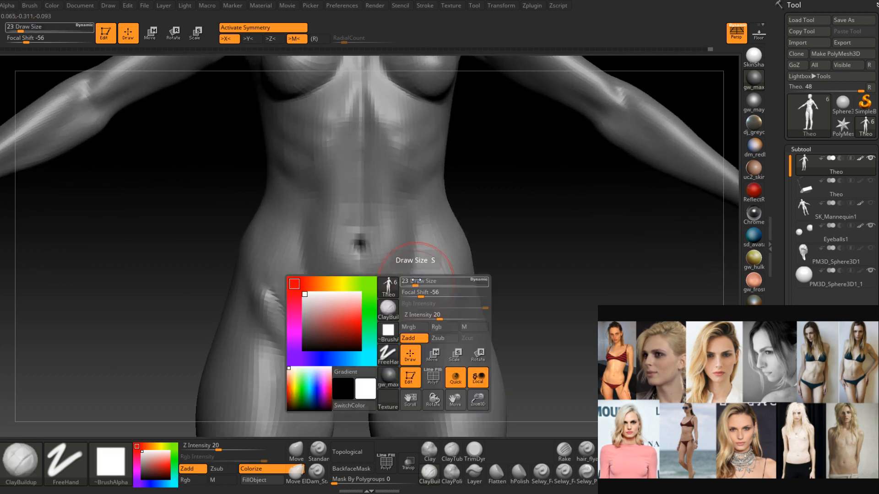
pyautogui.moveTo(421, 283); pyautogui.dragTo(410, 282)
pyautogui.press('shift')
pyautogui.moveTo(404, 291); pyautogui.dragTo(417, 234, button='right')
pyautogui.moveTo(392, 317)
pyautogui.keyDown('shift'); pyautogui.mouseDown(button='right')
pyautogui.moveTo(412, 287)
pyautogui.moveTo(409, 339)
pyautogui.mouseUp(button='right'); pyautogui.keyUp('shift')
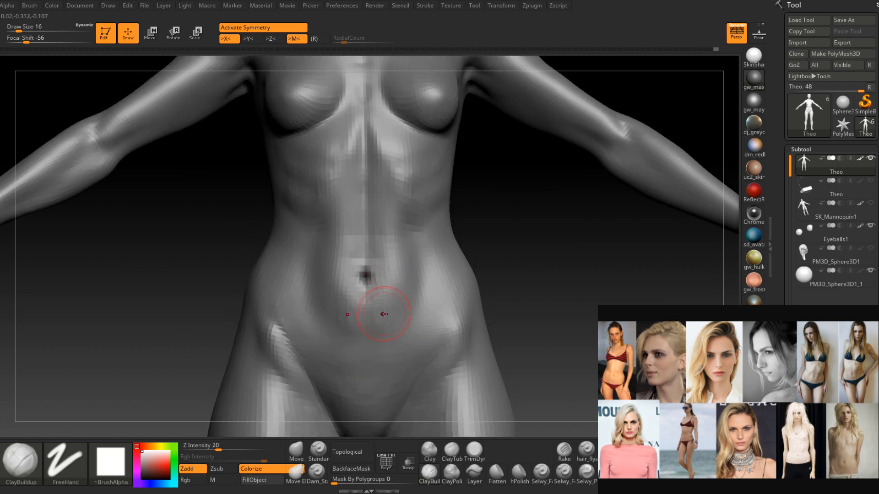
pyautogui.press('shift')
pyautogui.keyDown('shift'); pyautogui.moveTo(399, 264); pyautogui.dragTo(391, 304); pyautogui.keyUp('shift')
pyautogui.moveTo(371, 339); pyautogui.dragTo(343, 337, button='right')
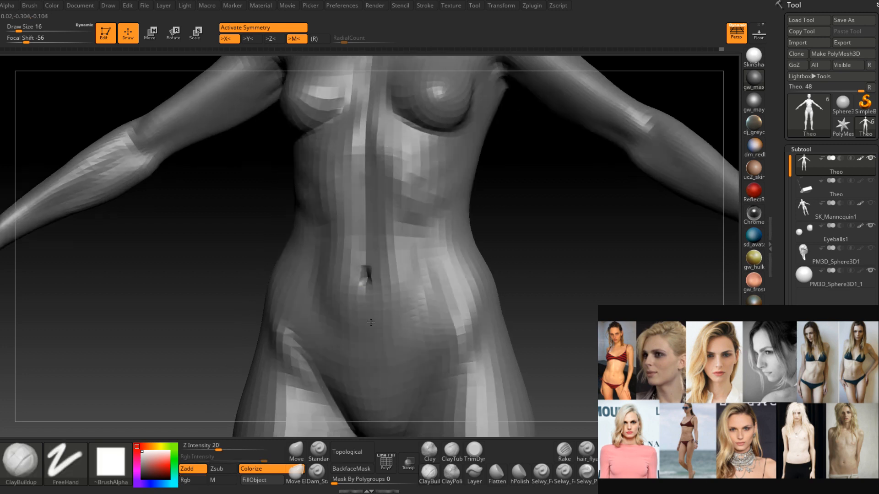
# Smooth the abdominal surface beside the navel and up toward the ribs.
pyautogui.keyDown('shift'); pyautogui.moveTo(393, 305); pyautogui.dragTo(404, 259); pyautogui.keyUp('shift')
pyautogui.keyDown('shift'); pyautogui.moveTo(385, 222); pyautogui.dragTo(398, 183); pyautogui.keyUp('shift')
pyautogui.moveTo(380, 228)
pyautogui.mouseDown(button='right')
pyautogui.moveTo(398, 227)
pyautogui.moveTo(389, 238)
pyautogui.mouseUp(button='right')
pyautogui.moveTo(393, 242)
pyautogui.keyDown('shift'); pyautogui.mouseDown()
pyautogui.moveTo(408, 272)
pyautogui.moveTo(406, 260)
pyautogui.mouseUp(); pyautogui.keyUp('shift')
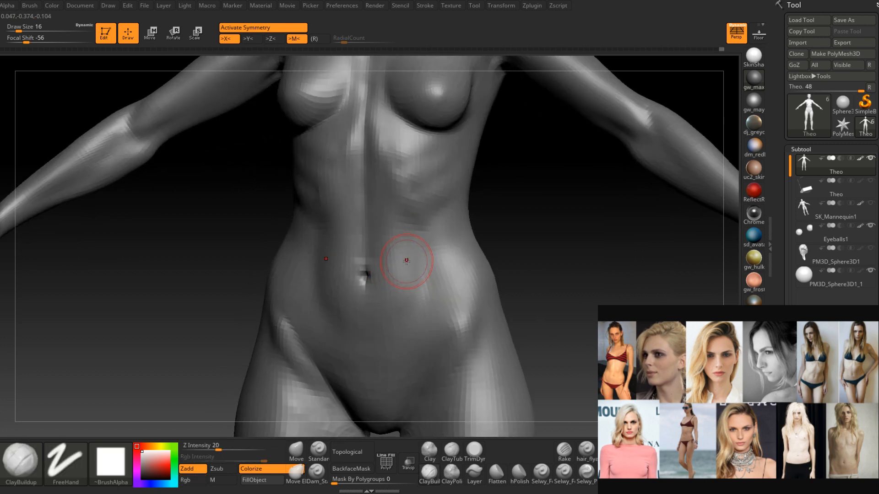
# Define the groove along the outer edge of the abdominal muscle beside the navel and smooth it.
pyautogui.moveTo(406, 261); pyautogui.dragTo(404, 241, button='right')
pyautogui.keyDown('shift'); pyautogui.moveTo(404, 241); pyautogui.dragTo(407, 311); pyautogui.keyUp('shift')
pyautogui.moveTo(407, 302); pyautogui.dragTo(431, 287, button='right')
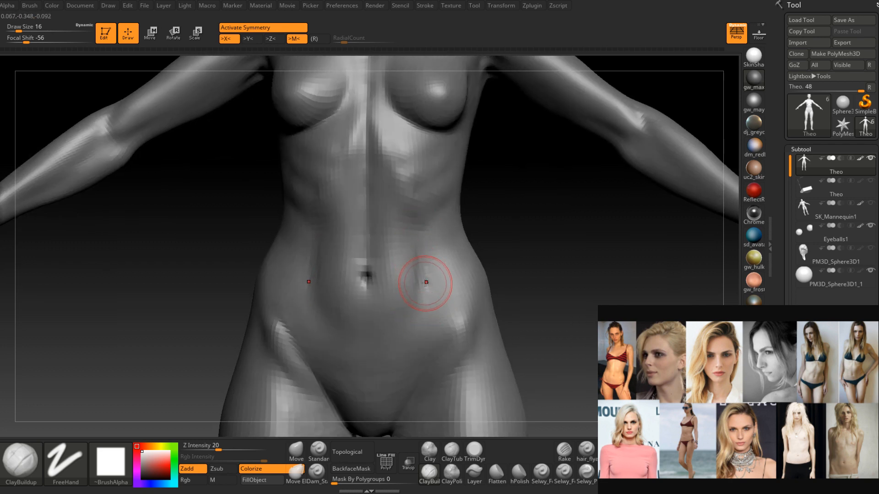
pyautogui.moveTo(433, 281)
pyautogui.mouseDown(button='right')
pyautogui.moveTo(432, 232)
pyautogui.moveTo(440, 278)
pyautogui.mouseUp(button='right')
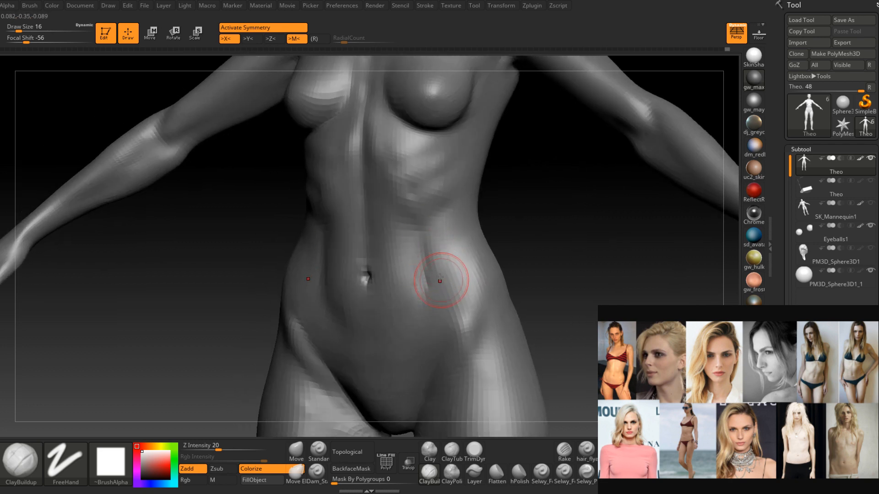
pyautogui.keyDown('shift'); pyautogui.moveTo(439, 277); pyautogui.dragTo(438, 233); pyautogui.keyUp('shift')
pyautogui.keyDown('shift'); pyautogui.moveTo(438, 275); pyautogui.dragTo(411, 264); pyautogui.keyUp('shift')
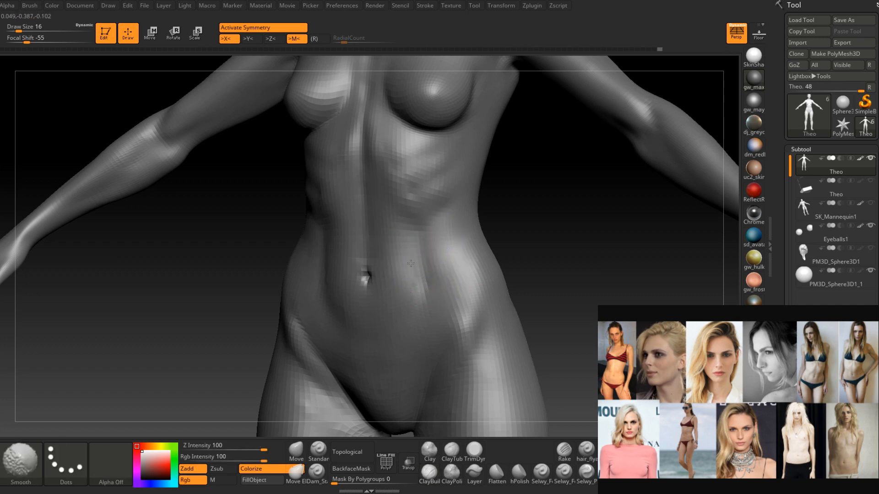
# Smooth the rib area below the breasts with the Smooth brush at Draw Size 22.
pyautogui.moveTo(401, 319)
pyautogui.mouseDown(button='right')
pyautogui.moveTo(420, 290)
pyautogui.moveTo(427, 246)
pyautogui.moveTo(418, 251)
pyautogui.moveTo(462, 252)
pyautogui.moveTo(416, 251)
pyautogui.mouseUp(button='right')
pyautogui.press(']')
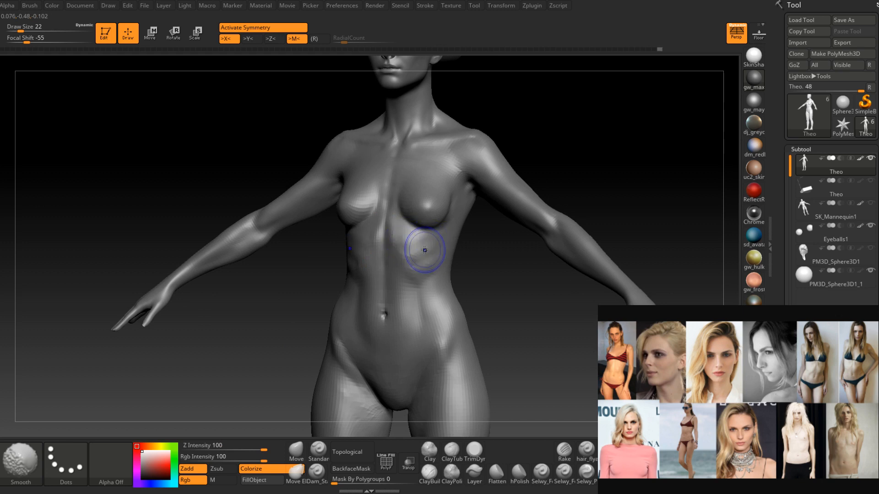
pyautogui.keyDown('shift'); pyautogui.moveTo(417, 258); pyautogui.dragTo(423, 269); pyautogui.keyUp('shift')
# Refine the side of the waist between abdomen and lower back with ClayBuildup, reducing the Draw Size to 18.
pyautogui.moveTo(479, 258)
pyautogui.mouseDown(button='right')
pyautogui.moveTo(436, 261)
pyautogui.moveTo(450, 267)
pyautogui.moveTo(403, 266)
pyautogui.mouseUp(button='right')
pyautogui.moveTo(465, 265); pyautogui.dragTo(426, 279, button='right')
pyautogui.moveTo(454, 251)
pyautogui.mouseDown(button='right')
pyautogui.moveTo(435, 279)
pyautogui.moveTo(451, 271)
pyautogui.moveTo(416, 306)
pyautogui.moveTo(450, 272)
pyautogui.moveTo(478, 284)
pyautogui.moveTo(418, 294)
pyautogui.moveTo(544, 266)
pyautogui.moveTo(399, 312)
pyautogui.mouseUp(button='right')
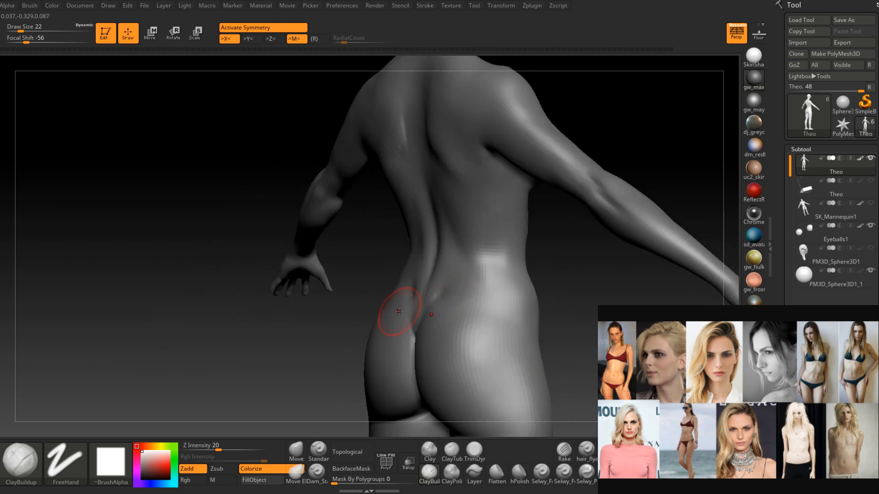
pyautogui.moveTo(459, 263); pyautogui.dragTo(627, 270, button='right')
pyautogui.moveTo(407, 256); pyautogui.dragTo(380, 291, button='right')
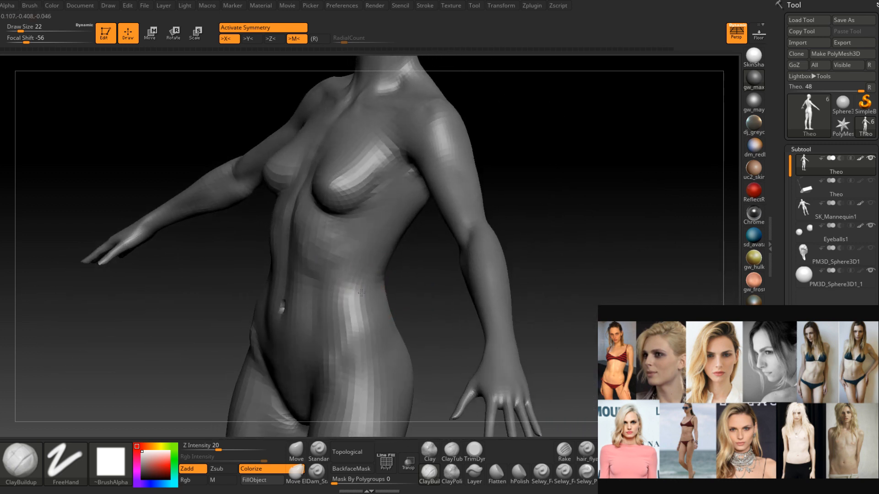
pyautogui.press('space')
pyautogui.moveTo(364, 293); pyautogui.dragTo(359, 292)
pyautogui.moveTo(360, 293)
pyautogui.mouseDown(button='right')
pyautogui.moveTo(379, 279)
pyautogui.moveTo(361, 279)
pyautogui.mouseUp(button='right')
# Build up the lower back above the hips with ClayBuildup at Draw Size 20 and smooth it into the waist.
pyautogui.press('space')
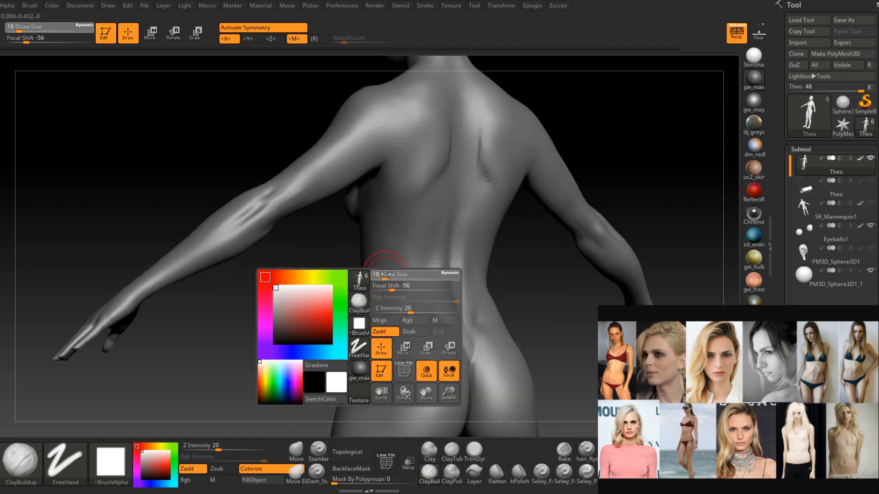
pyautogui.moveTo(388, 276); pyautogui.dragTo(390, 276)
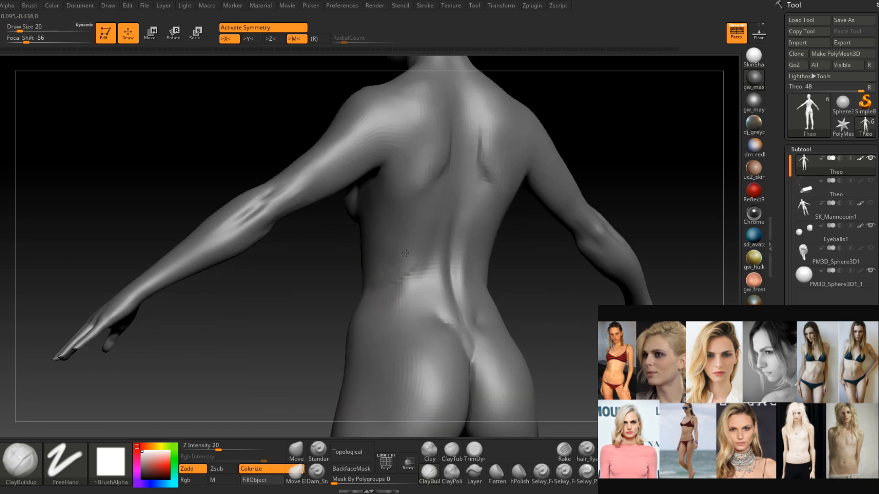
pyautogui.moveTo(361, 282); pyautogui.dragTo(376, 284, button='right')
pyautogui.keyDown('shift'); pyautogui.moveTo(377, 284); pyautogui.dragTo(426, 252); pyautogui.keyUp('shift')
pyautogui.moveTo(426, 253)
pyautogui.mouseDown(button='right')
pyautogui.moveTo(388, 274)
pyautogui.moveTo(396, 277)
pyautogui.moveTo(385, 283)
pyautogui.moveTo(412, 285)
pyautogui.moveTo(397, 304)
pyautogui.moveTo(425, 259)
pyautogui.moveTo(486, 204)
pyautogui.moveTo(449, 285)
pyautogui.mouseUp(button='right')
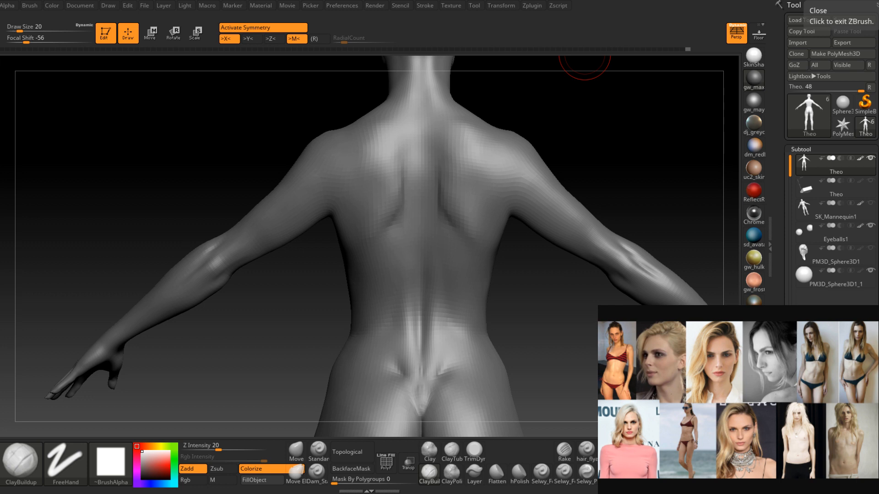
# Build up the muscles running diagonally beside the spine in the mid back with ClayBuildup at Draw Size 20.
pyautogui.moveTo(519, 303); pyautogui.dragTo(534, 290)
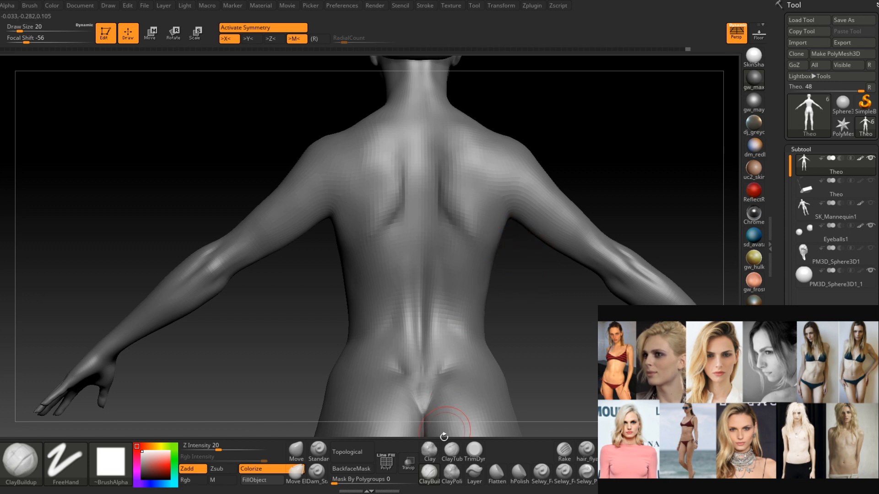
pyautogui.moveTo(440, 249); pyautogui.dragTo(430, 232, button='right')
pyautogui.press('space')
pyautogui.press('space')
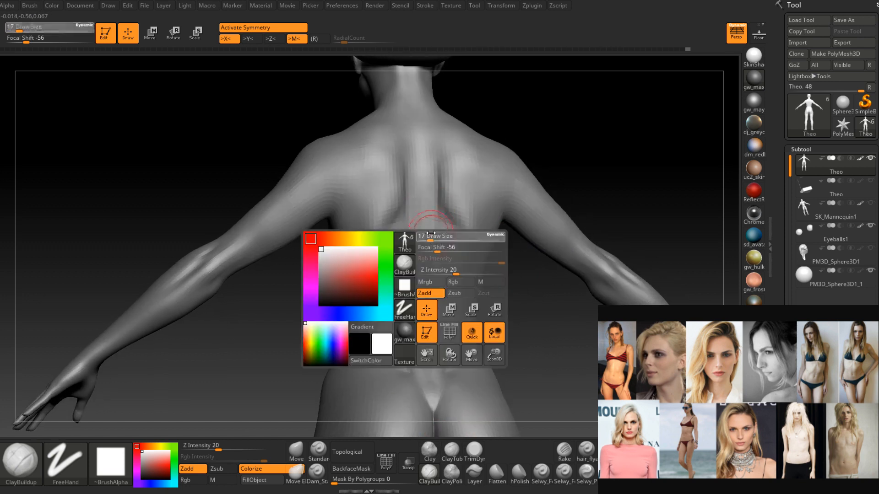
pyautogui.moveTo(424, 231); pyautogui.dragTo(417, 249, button='right')
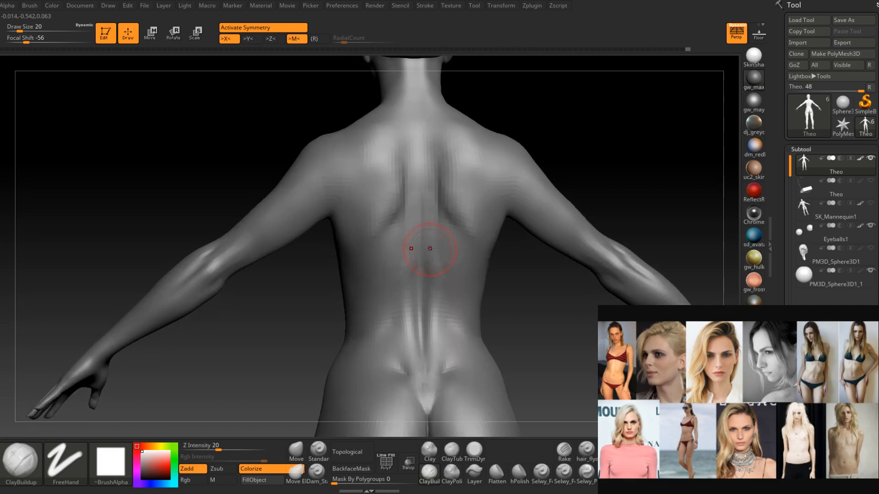
pyautogui.moveTo(447, 290); pyautogui.dragTo(453, 297, button='right')
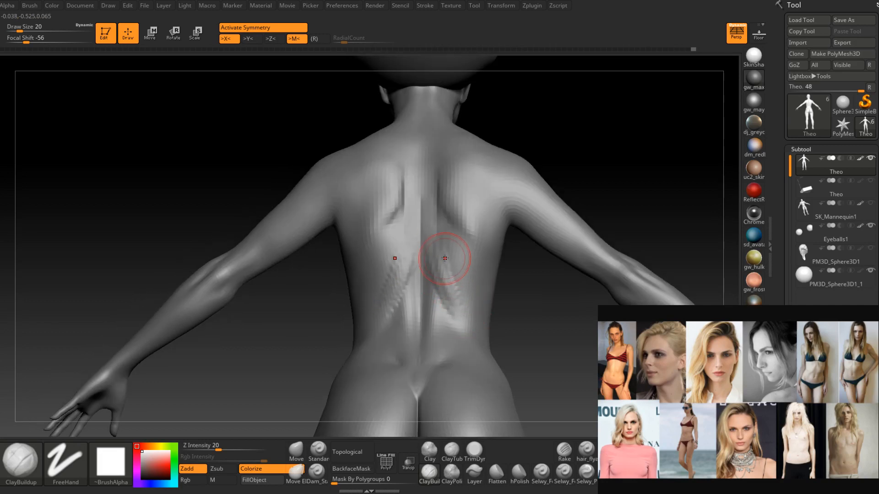
# Extend the mid-back muscles up toward the shoulder blades with ClayBuildup, raising the Draw Size to 22.
pyautogui.moveTo(465, 298)
pyautogui.mouseDown(button='right')
pyautogui.moveTo(435, 247)
pyautogui.moveTo(442, 229)
pyautogui.moveTo(418, 269)
pyautogui.mouseUp(button='right')
pyautogui.press('space')
pyautogui.moveTo(443, 204); pyautogui.dragTo(440, 204)
pyautogui.moveTo(412, 249)
pyautogui.mouseDown(button='right')
pyautogui.moveTo(446, 215)
pyautogui.moveTo(408, 194)
pyautogui.moveTo(406, 257)
pyautogui.mouseUp(button='right')
pyautogui.press('space')
pyautogui.moveTo(431, 200); pyautogui.dragTo(436, 200)
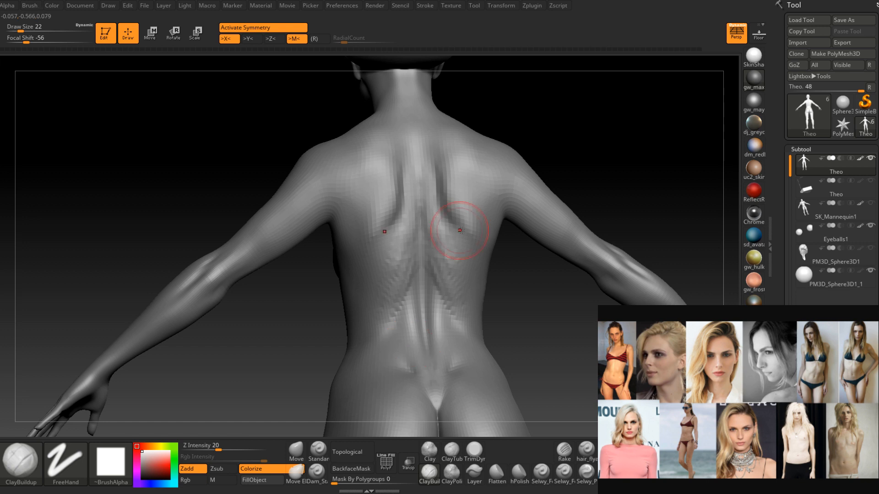
# Shape the inner and lower edges of the shoulder blades and the muscle beneath them with ClayBuildup at Draw Size 22.
pyautogui.moveTo(439, 170)
pyautogui.mouseDown(button='right')
pyautogui.moveTo(439, 210)
pyautogui.moveTo(426, 187)
pyautogui.mouseUp(button='right')
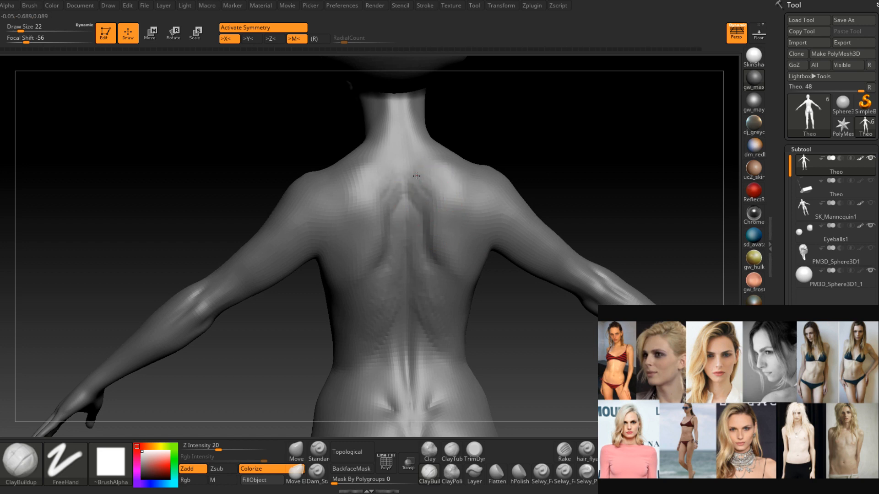
pyautogui.press('shift')
pyautogui.keyDown('alt'); pyautogui.moveTo(433, 212); pyautogui.dragTo(429, 201, button='right'); pyautogui.keyUp('alt')
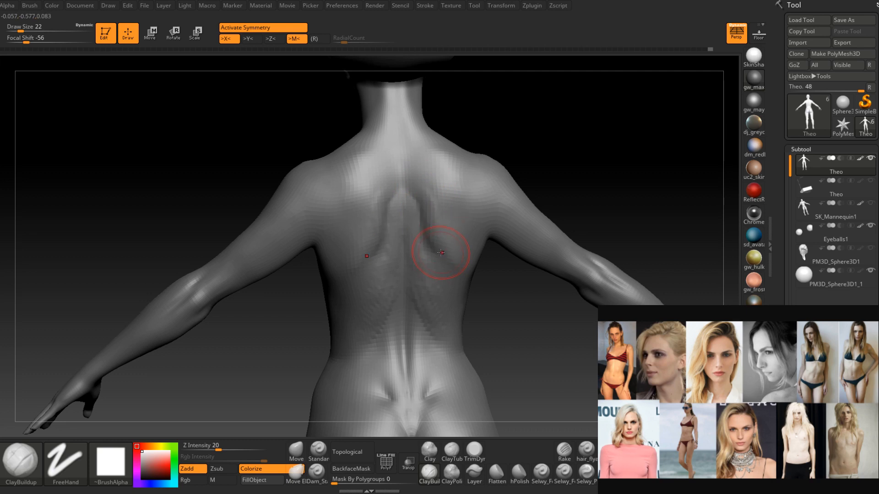
pyautogui.moveTo(445, 256); pyautogui.dragTo(443, 242, button='right')
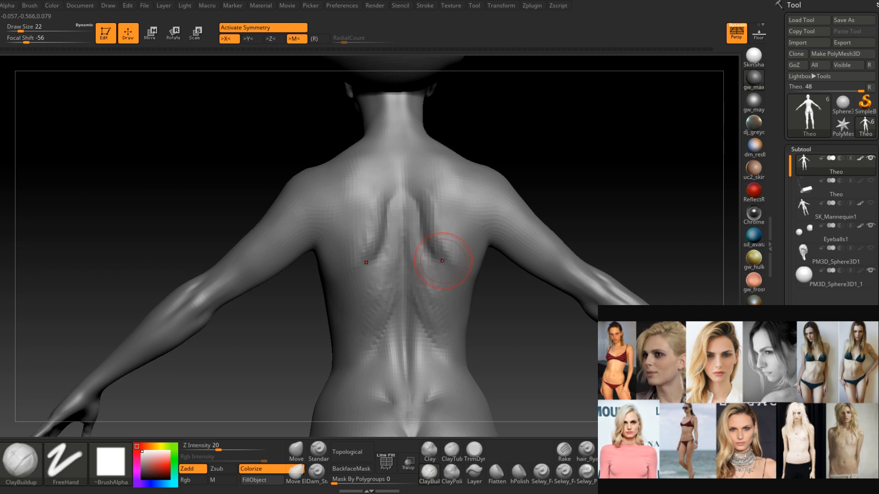
pyautogui.moveTo(457, 255); pyautogui.dragTo(457, 281, button='right')
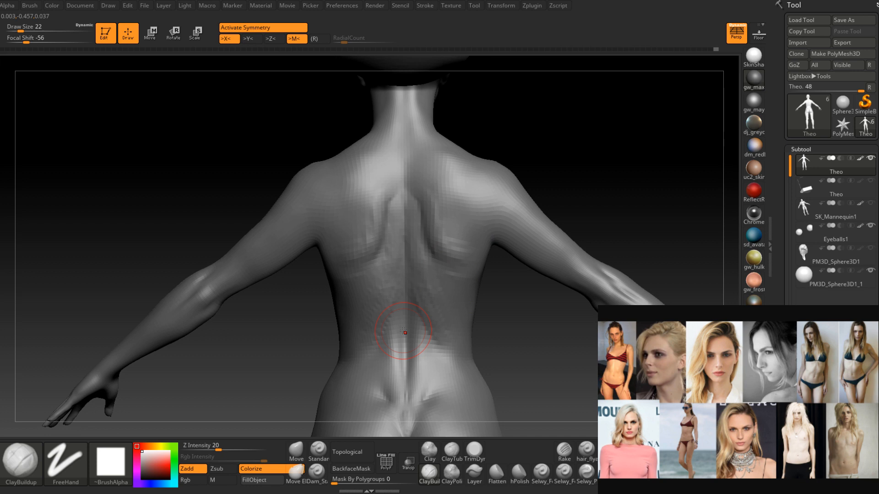
pyautogui.moveTo(457, 276)
pyautogui.mouseDown(button='right')
pyautogui.moveTo(471, 254)
pyautogui.moveTo(461, 251)
pyautogui.mouseUp(button='right')
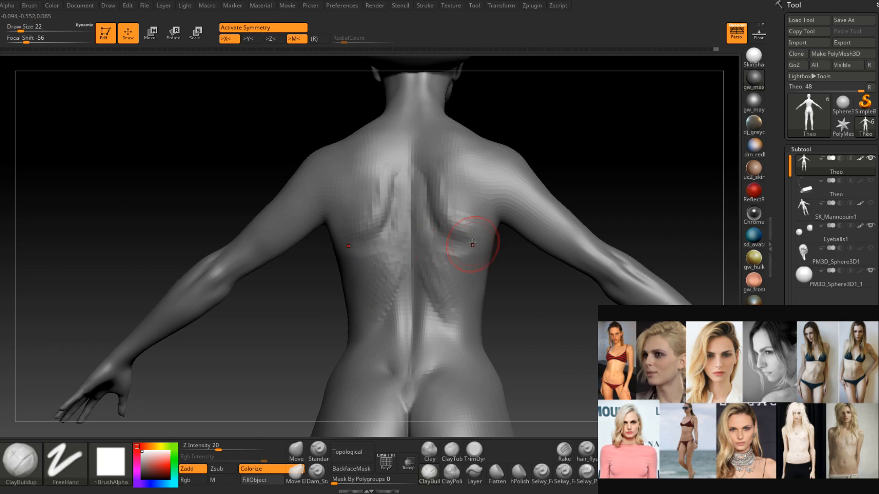
# Smooth the shoulder blade area and carve the groove along its inner edge with ClayBuildup at Draw Size 17.
pyautogui.press('shift')
pyautogui.moveTo(452, 217); pyautogui.dragTo(451, 199, button='right')
pyautogui.press('space')
pyautogui.moveTo(449, 197); pyautogui.dragTo(443, 197)
pyautogui.moveTo(437, 190); pyautogui.dragTo(430, 230, button='right')
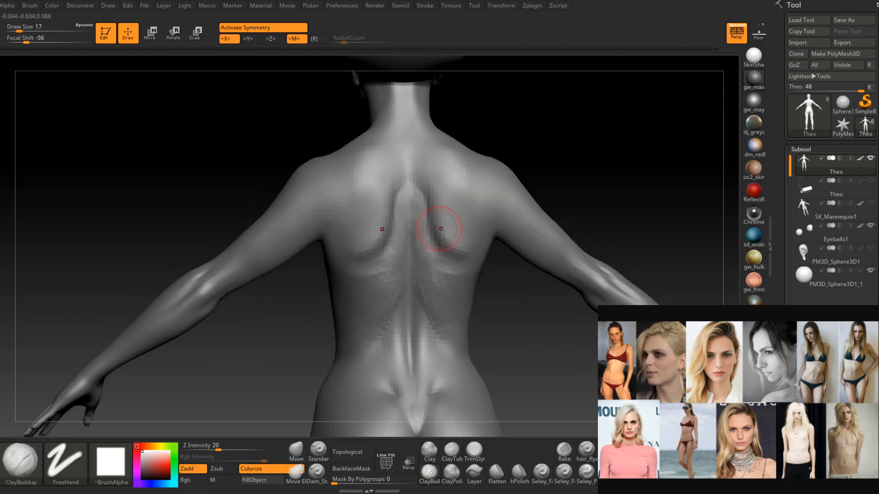
pyautogui.keyDown('alt'); pyautogui.moveTo(427, 193); pyautogui.dragTo(436, 238); pyautogui.keyUp('alt')
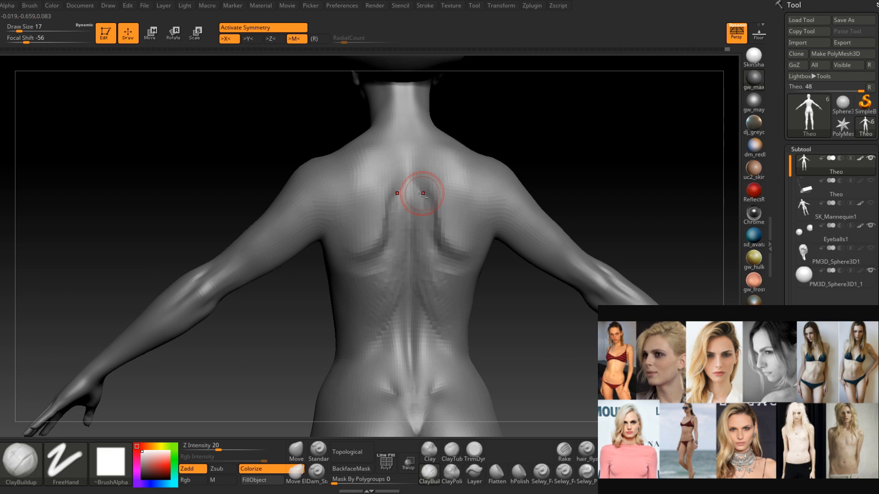
# Sharpen the lower edge of the shoulder blades with ClayBuildup at Draw Size 20 and smooth the back beneath them.
pyautogui.moveTo(414, 197); pyautogui.dragTo(403, 218, button='right')
pyautogui.press('space')
pyautogui.moveTo(424, 218)
pyautogui.mouseDown()
pyautogui.moveTo(426, 241)
pyautogui.moveTo(430, 226)
pyautogui.moveTo(444, 233)
pyautogui.moveTo(427, 255)
pyautogui.mouseUp()
pyautogui.press('shift')
pyautogui.keyDown('alt'); pyautogui.moveTo(426, 303); pyautogui.dragTo(431, 251, button='right'); pyautogui.keyUp('alt')
pyautogui.press('shift')
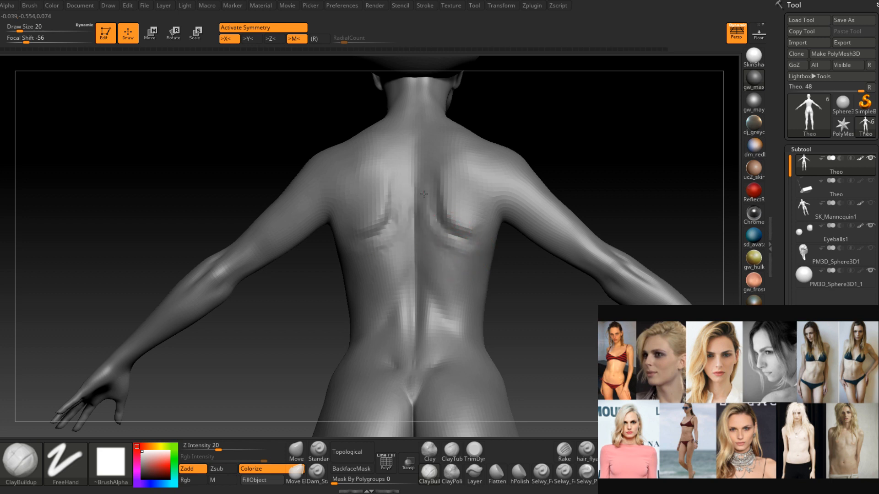
pyautogui.moveTo(449, 241); pyautogui.dragTo(448, 250, button='right')
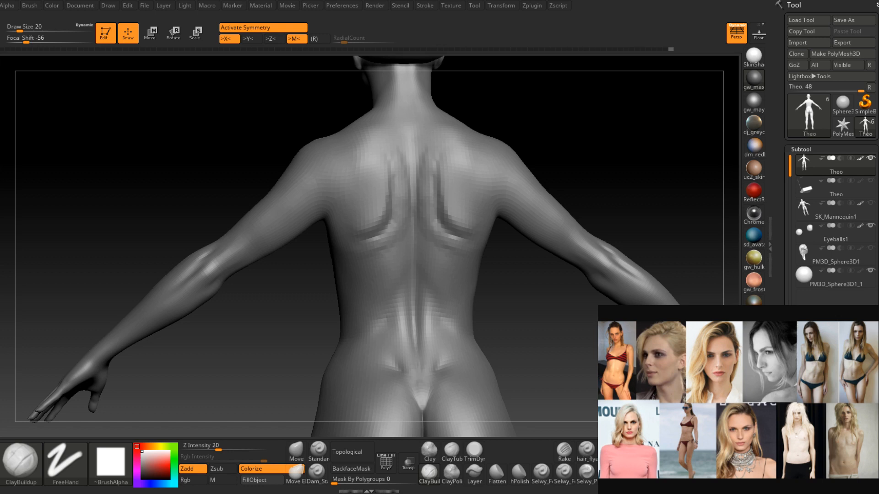
# Build up the mid back beside the spine with ClayBuildup at Draw Size 22 and smooth the strokes into the surface.
pyautogui.keyDown('alt'); pyautogui.moveTo(446, 238); pyautogui.dragTo(428, 194, button='right'); pyautogui.keyUp('alt')
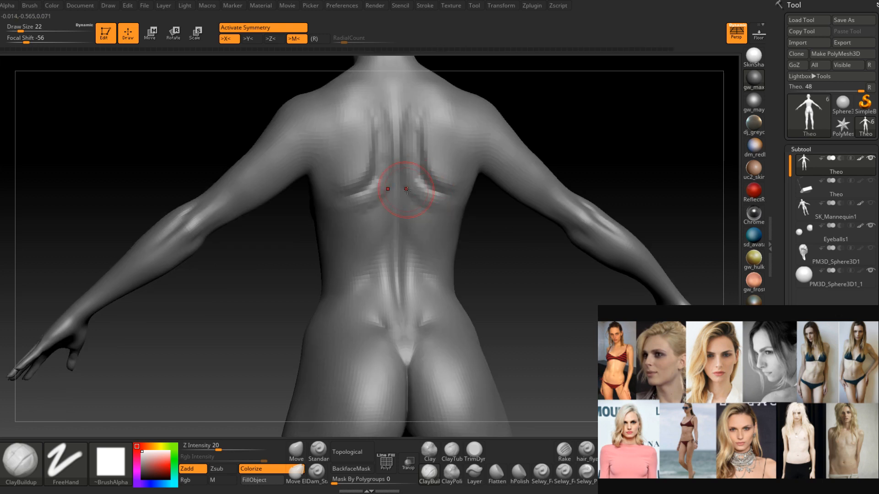
pyautogui.moveTo(425, 200); pyautogui.dragTo(403, 187, button='right')
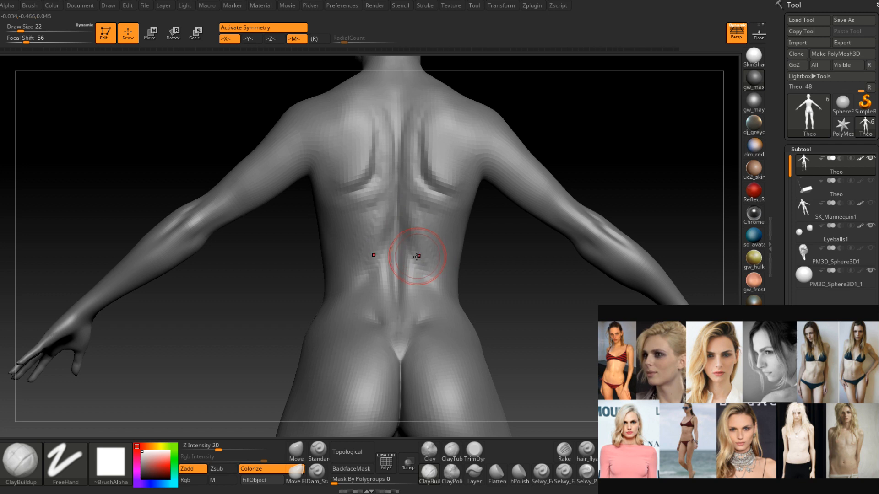
pyautogui.moveTo(436, 255); pyautogui.dragTo(426, 266, button='right')
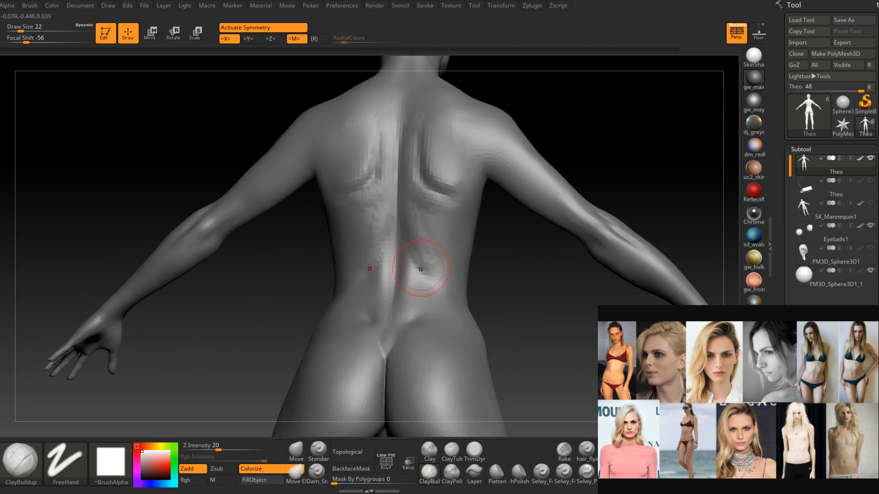
pyautogui.moveTo(450, 245)
pyautogui.mouseDown()
pyautogui.moveTo(419, 243)
pyautogui.moveTo(444, 245)
pyautogui.moveTo(424, 206)
pyautogui.mouseUp()
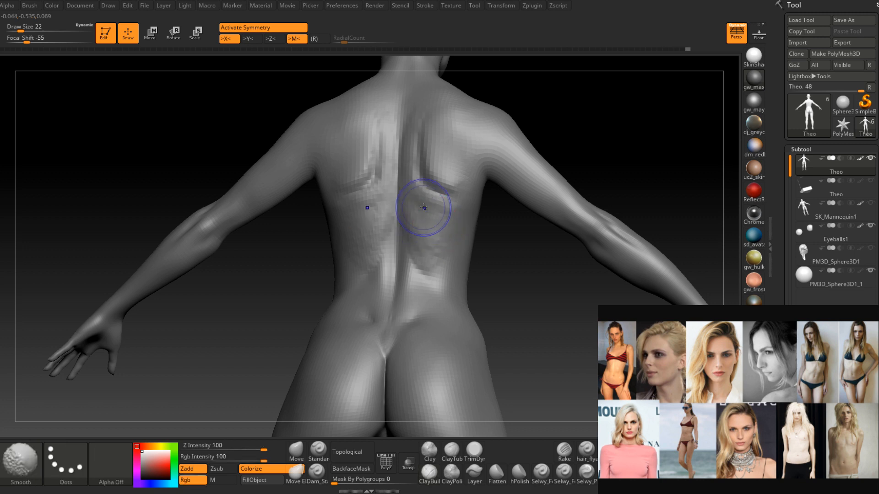
pyautogui.moveTo(422, 198); pyautogui.dragTo(444, 210, button='right')
pyautogui.keyDown('shift'); pyautogui.moveTo(444, 210); pyautogui.dragTo(423, 229); pyautogui.keyUp('shift')
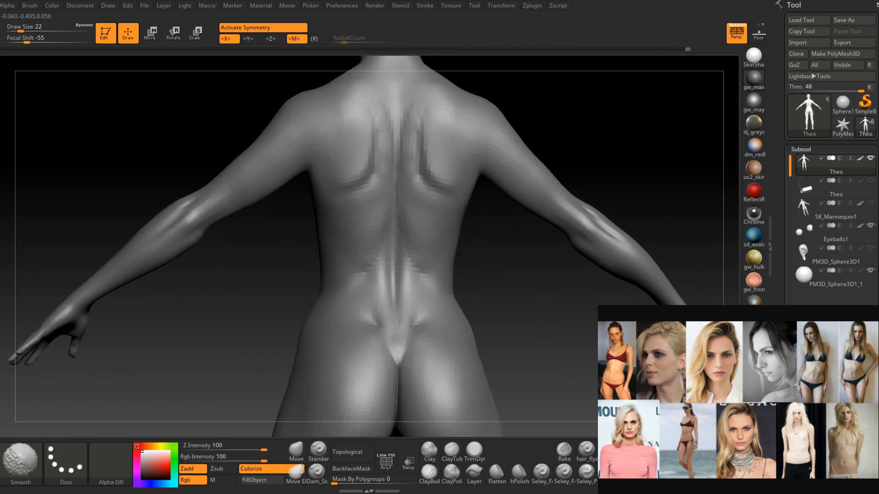
# Reduce the Draw Size to 18 and soften the lower edge of the shoulder blades and the back below with the Smooth brush.
pyautogui.press('space')
pyautogui.moveTo(416, 180); pyautogui.dragTo(410, 180)
pyautogui.keyDown('shift'); pyautogui.moveTo(407, 147); pyautogui.dragTo(419, 188); pyautogui.keyUp('shift')
pyautogui.moveTo(443, 222); pyautogui.dragTo(413, 190, button='right')
pyautogui.keyDown('shift'); pyautogui.moveTo(414, 191); pyautogui.dragTo(423, 208); pyautogui.keyUp('shift')
pyautogui.moveTo(424, 208)
pyautogui.mouseDown(button='right')
pyautogui.moveTo(459, 244)
pyautogui.moveTo(455, 202)
pyautogui.moveTo(453, 221)
pyautogui.moveTo(438, 215)
pyautogui.moveTo(437, 228)
pyautogui.moveTo(442, 208)
pyautogui.mouseUp(button='right')
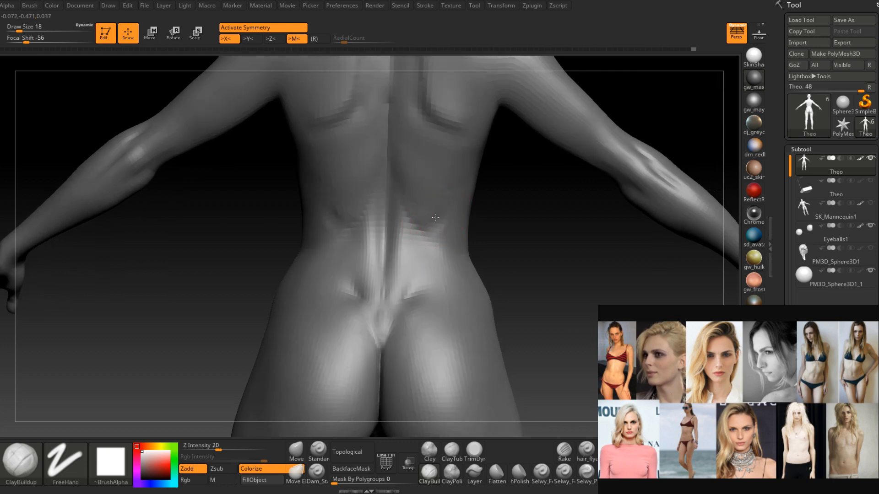
# Refine the back between ribs and lumbar area with ClayBuildup and smoothing, raising the Draw Size to 22.
pyautogui.moveTo(439, 239)
pyautogui.mouseDown(button='right')
pyautogui.moveTo(455, 196)
pyautogui.moveTo(430, 246)
pyautogui.moveTo(438, 217)
pyautogui.moveTo(424, 198)
pyautogui.moveTo(429, 217)
pyautogui.moveTo(397, 220)
pyautogui.mouseUp(button='right')
pyautogui.press('shift')
pyautogui.press('space')
pyautogui.moveTo(417, 212); pyautogui.dragTo(419, 212)
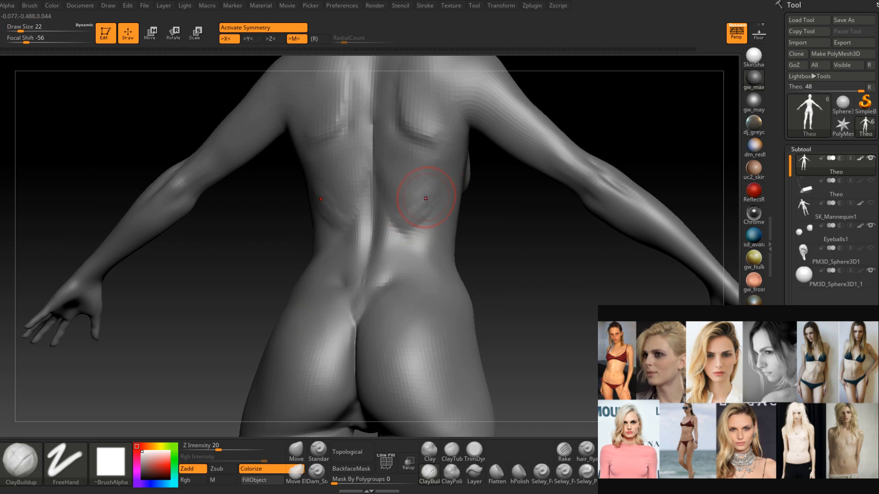
# Refine the spine groove above the lower back with ClayBuildup at Draw Size 13 and smooth it.
pyautogui.moveTo(408, 172)
pyautogui.mouseDown(button='right')
pyautogui.moveTo(428, 196)
pyautogui.moveTo(408, 211)
pyautogui.moveTo(406, 229)
pyautogui.moveTo(421, 196)
pyautogui.moveTo(402, 202)
pyautogui.mouseUp(button='right')
pyautogui.press('space')
pyautogui.moveTo(403, 178); pyautogui.dragTo(383, 168)
pyautogui.press('space')
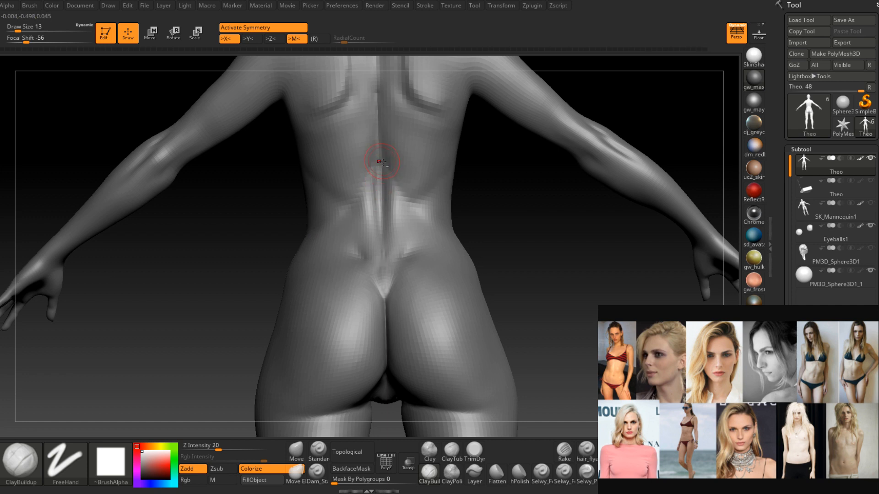
pyautogui.moveTo(382, 167); pyautogui.dragTo(383, 184)
pyautogui.moveTo(388, 180); pyautogui.dragTo(385, 172, button='right')
pyautogui.keyDown('shift'); pyautogui.moveTo(386, 172); pyautogui.dragTo(385, 205); pyautogui.keyUp('shift')
pyautogui.moveTo(386, 205); pyautogui.dragTo(394, 203, button='right')
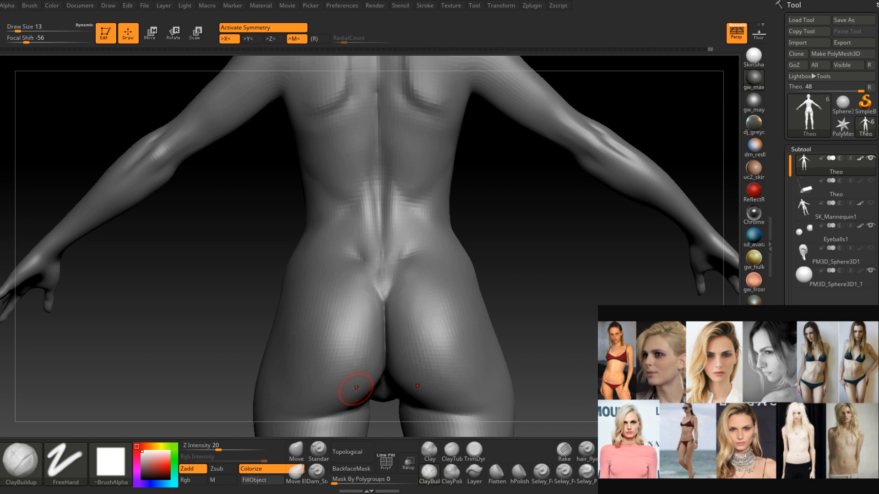
# Build up the lower back beside the waist with ClayBuildup, raising the Draw Size to 23.
pyautogui.moveTo(439, 228)
pyautogui.mouseDown(button='right')
pyautogui.moveTo(416, 248)
pyautogui.moveTo(427, 241)
pyautogui.moveTo(432, 187)
pyautogui.mouseUp(button='right')
pyautogui.rightClick(432, 187)
pyautogui.moveTo(432, 187); pyautogui.dragTo(434, 188)
pyautogui.moveTo(433, 188); pyautogui.dragTo(432, 187, button='right')
pyautogui.rightClick(432, 186)
pyautogui.moveTo(433, 187); pyautogui.dragTo(436, 189)
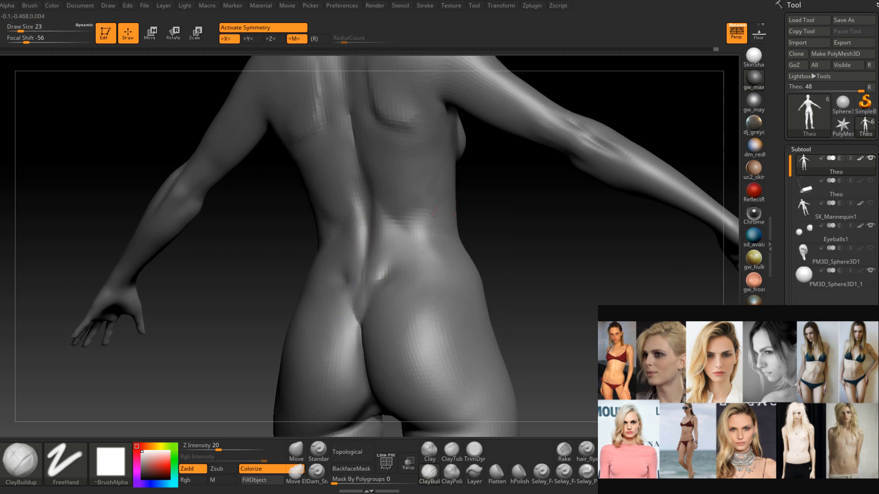
pyautogui.moveTo(413, 191); pyautogui.dragTo(430, 183, button='right')
pyautogui.moveTo(426, 201)
pyautogui.mouseDown()
pyautogui.moveTo(412, 215)
pyautogui.moveTo(402, 211)
pyautogui.mouseUp()
# Smooth the lower back above the buttock and blend it into the waist and hip.
pyautogui.moveTo(456, 178); pyautogui.dragTo(432, 174, button='right')
pyautogui.keyDown('shift'); pyautogui.moveTo(432, 178); pyautogui.dragTo(434, 206); pyautogui.keyUp('shift')
pyautogui.moveTo(439, 183); pyautogui.dragTo(427, 178, button='right')
pyautogui.moveTo(430, 215)
pyautogui.mouseDown(button='right')
pyautogui.moveTo(446, 193)
pyautogui.moveTo(462, 202)
pyautogui.moveTo(417, 229)
pyautogui.mouseUp(button='right')
pyautogui.keyDown('shift'); pyautogui.moveTo(418, 230); pyautogui.dragTo(416, 247); pyautogui.keyUp('shift')
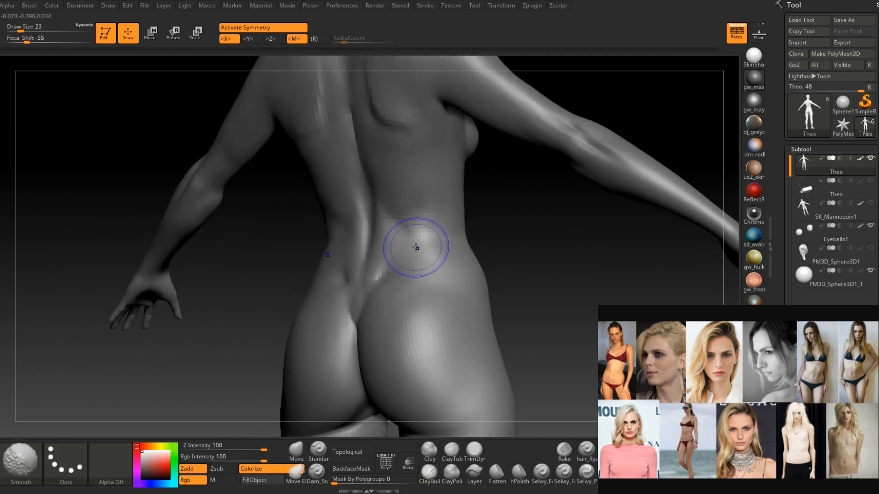
pyautogui.moveTo(418, 255); pyautogui.dragTo(424, 256, button='right')
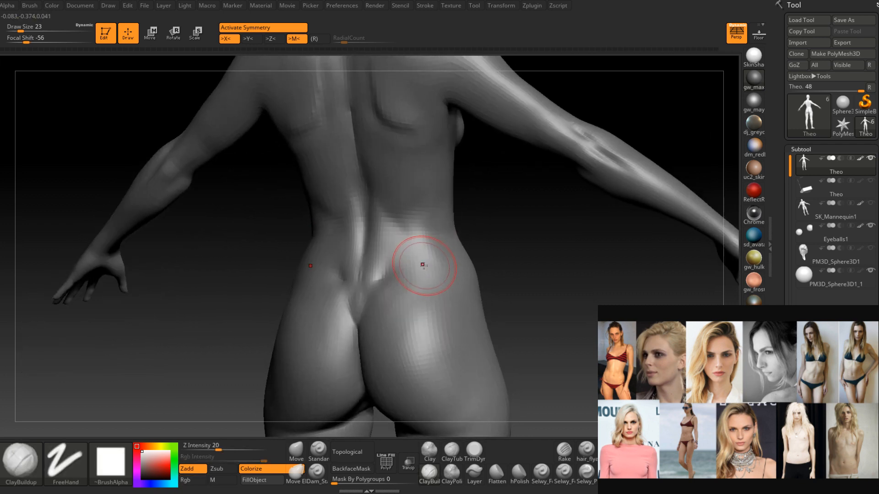
# Shape the rear of the hip above the buttock with ClayBuildup, reducing the Draw Size to 17.
pyautogui.moveTo(416, 261)
pyautogui.mouseDown(button='right')
pyautogui.moveTo(419, 215)
pyautogui.moveTo(408, 212)
pyautogui.mouseUp(button='right')
pyautogui.press('space')
pyautogui.moveTo(412, 209); pyautogui.dragTo(410, 208)
pyautogui.moveTo(406, 224); pyautogui.dragTo(409, 212, button='right')
pyautogui.press('space')
pyautogui.moveTo(410, 212); pyautogui.dragTo(407, 212)
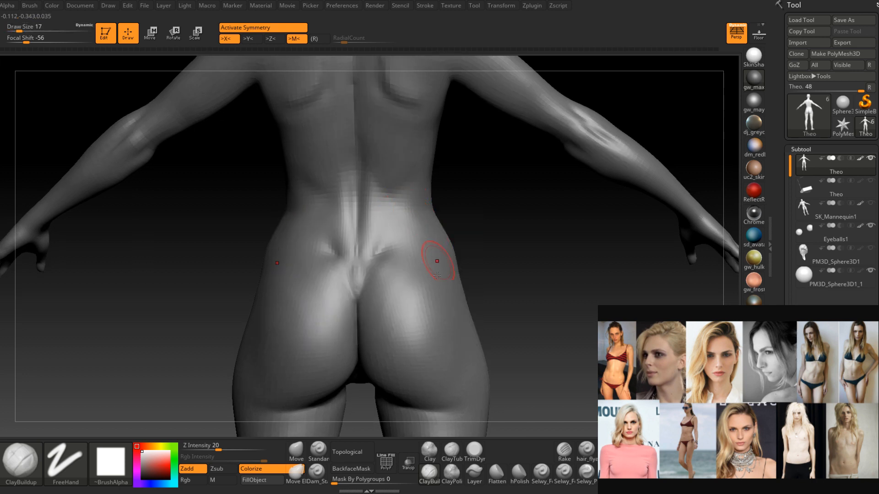
# Shape the lower back above the dimples with the Standard brush at Draw Size 13 and smooth it.
pyautogui.click(319, 451)
pyautogui.moveTo(403, 238); pyautogui.dragTo(402, 217, button='right')
pyautogui.press('space')
pyautogui.moveTo(404, 218); pyautogui.dragTo(403, 209)
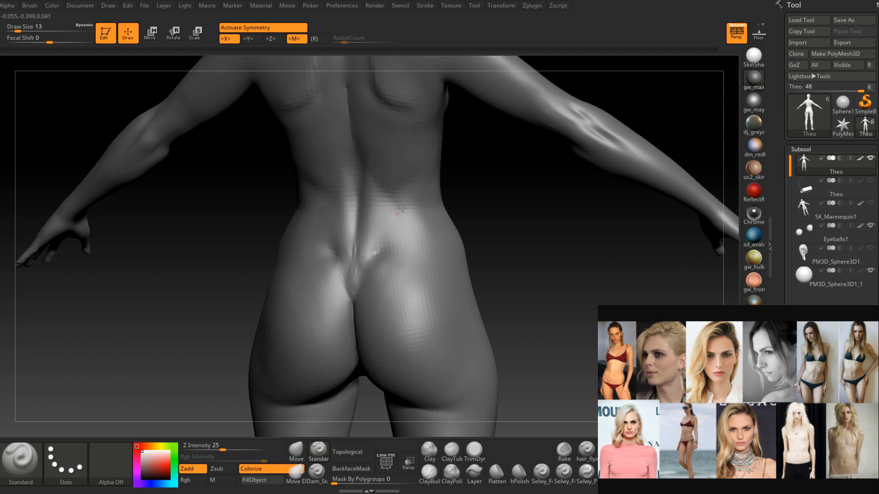
pyautogui.moveTo(390, 236); pyautogui.dragTo(407, 206, button='right')
pyautogui.moveTo(390, 237); pyautogui.dragTo(398, 204, button='right')
pyautogui.keyDown('shift'); pyautogui.moveTo(396, 208); pyautogui.dragTo(384, 237); pyautogui.keyUp('shift')
# Define the diagonal pelvic edge from the lower back dimples toward the waist with the Standard brush.
pyautogui.moveTo(410, 203); pyautogui.dragTo(398, 220, button='right')
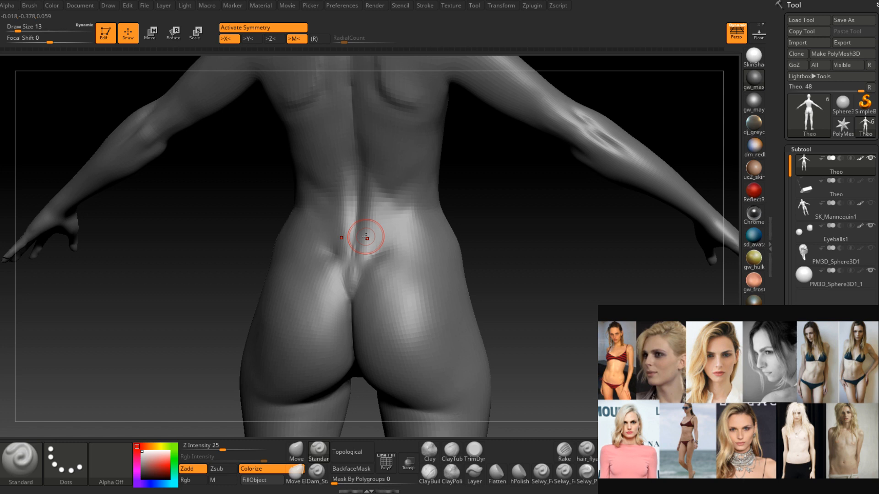
pyautogui.moveTo(366, 236)
pyautogui.mouseDown(button='right')
pyautogui.moveTo(390, 222)
pyautogui.moveTo(384, 233)
pyautogui.mouseUp(button='right')
pyautogui.moveTo(385, 234); pyautogui.dragTo(412, 206)
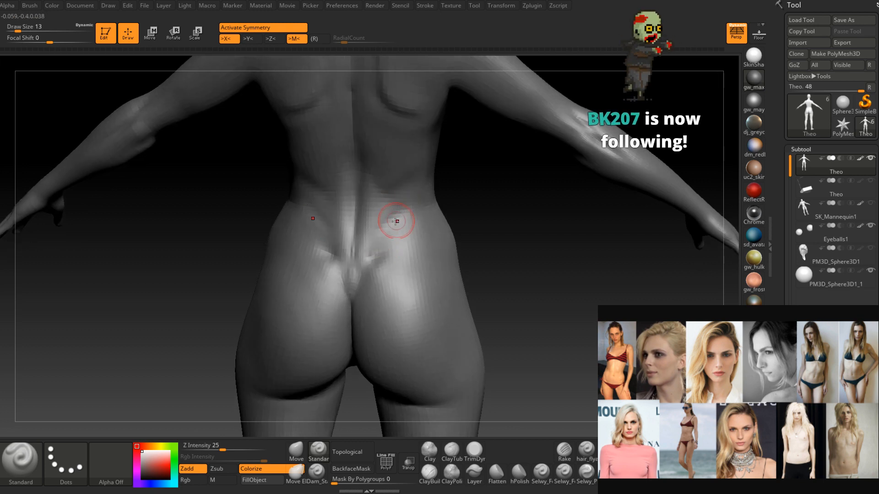
pyautogui.moveTo(396, 221); pyautogui.dragTo(402, 215, button='right')
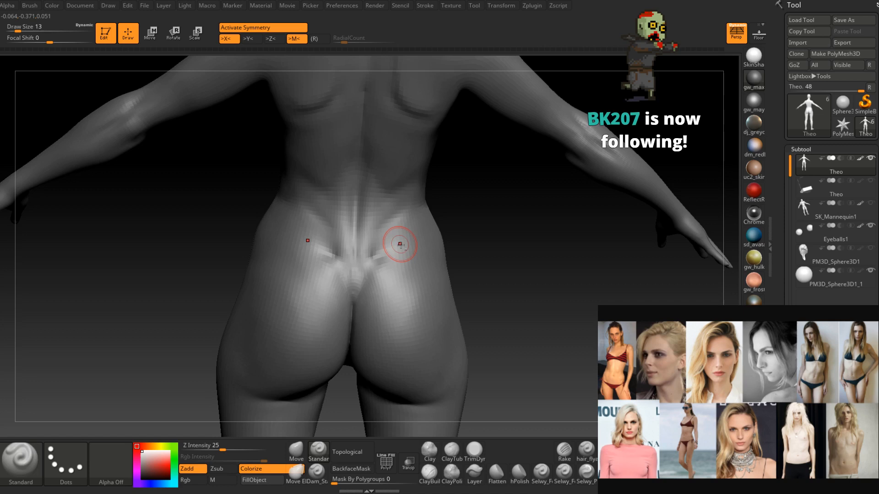
# Refine the side of the waist and its transition into the hip from behind with ClayBuildup at Draw Size 18.
pyautogui.press('b')
pyautogui.press('c')
pyautogui.press('b')
pyautogui.moveTo(399, 244)
pyautogui.mouseDown(button='right')
pyautogui.moveTo(392, 196)
pyautogui.moveTo(407, 201)
pyautogui.moveTo(373, 232)
pyautogui.moveTo(376, 206)
pyautogui.moveTo(427, 212)
pyautogui.moveTo(430, 166)
pyautogui.moveTo(402, 202)
pyautogui.mouseUp(button='right')
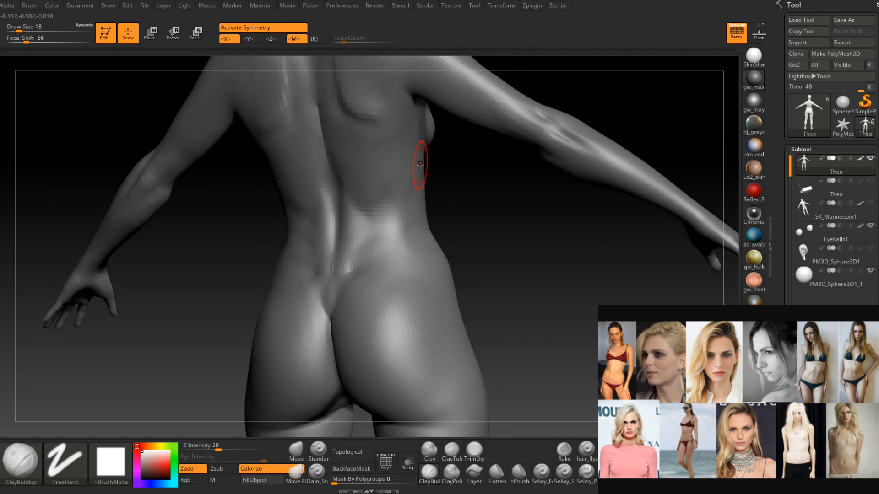
pyautogui.moveTo(419, 163); pyautogui.dragTo(401, 231, button='right')
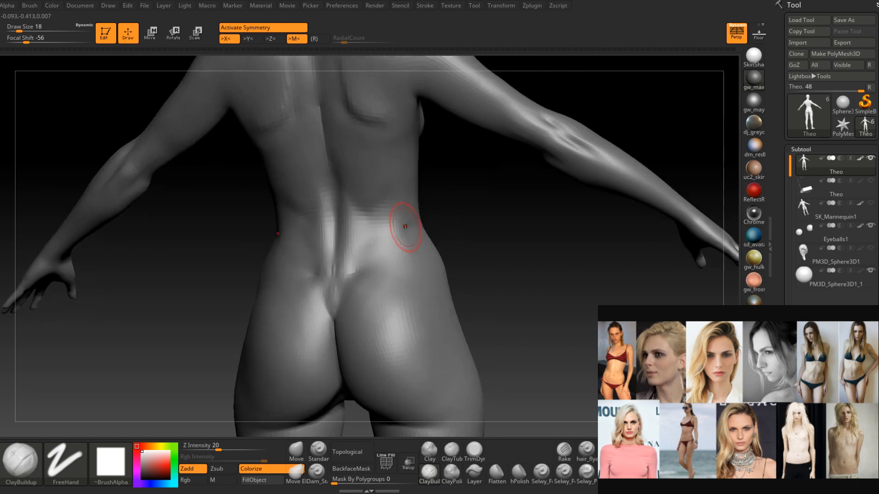
pyautogui.moveTo(387, 196); pyautogui.dragTo(378, 249, button='right')
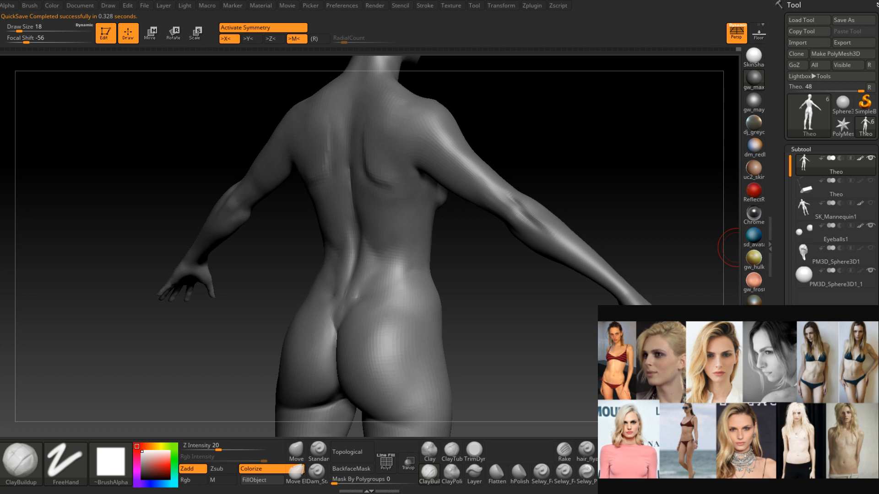
# Start defining the front hip bone below and beside the navel with ClayBuildup, reducing the Draw Size to 9.
pyautogui.moveTo(732, 248); pyautogui.dragTo(444, 207)
pyautogui.moveTo(433, 270)
pyautogui.keyDown('alt'); pyautogui.mouseDown(button='right')
pyautogui.moveTo(427, 224)
pyautogui.moveTo(428, 253)
pyautogui.moveTo(444, 214)
pyautogui.moveTo(421, 225)
pyautogui.moveTo(426, 253)
pyautogui.moveTo(429, 243)
pyautogui.mouseUp(button='right'); pyautogui.keyUp('alt')
pyautogui.press('space')
pyautogui.click(426, 253)
pyautogui.moveTo(428, 243); pyautogui.dragTo(422, 252)
pyautogui.moveTo(446, 247); pyautogui.dragTo(431, 242, button='right')
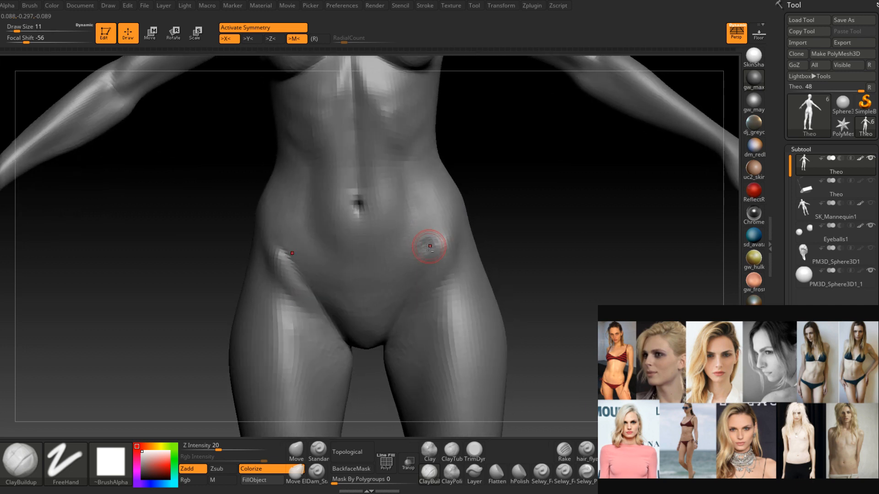
pyautogui.press('space')
pyautogui.click(433, 237)
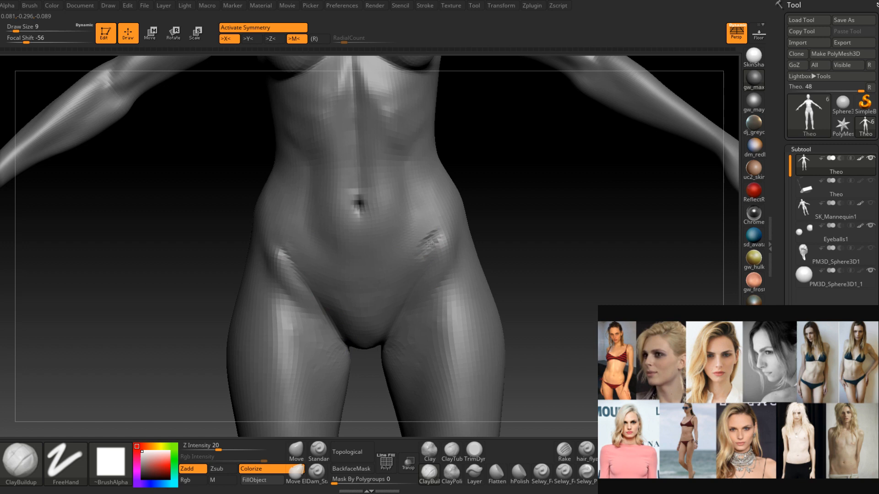
# Try to draw the V-shaped pelvic line from the hip bones down to the pubis with ClayBuildup.
pyautogui.moveTo(423, 253)
pyautogui.mouseDown(button='right')
pyautogui.moveTo(417, 245)
pyautogui.moveTo(484, 239)
pyautogui.moveTo(454, 295)
pyautogui.moveTo(420, 251)
pyautogui.moveTo(426, 257)
pyautogui.mouseUp(button='right')
pyautogui.press('shift')
pyautogui.moveTo(414, 269); pyautogui.dragTo(371, 314)
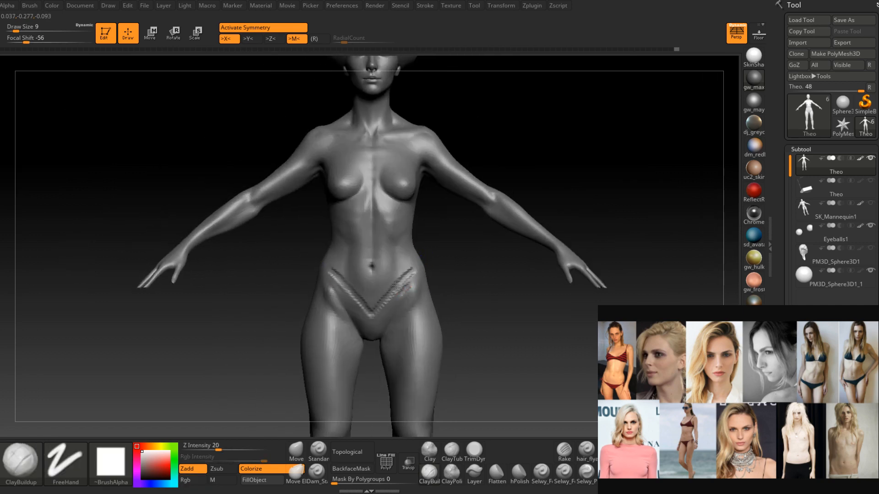
pyautogui.hotkey('ctrl', 'z')
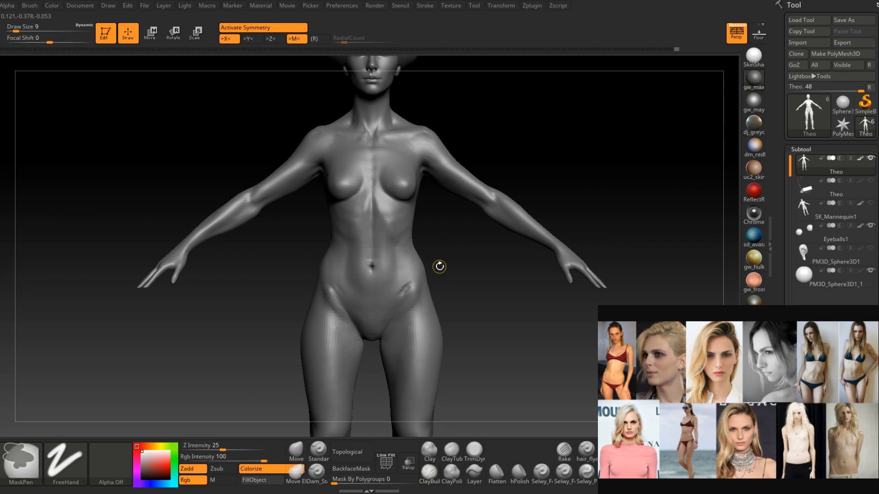
# Restore the body's symmetry by running Smart ReSym at a lower subdivision level and again at the highest level.
pyautogui.keyDown('alt'); pyautogui.moveTo(376, 307); pyautogui.dragTo(412, 277, button='right'); pyautogui.keyUp('alt')
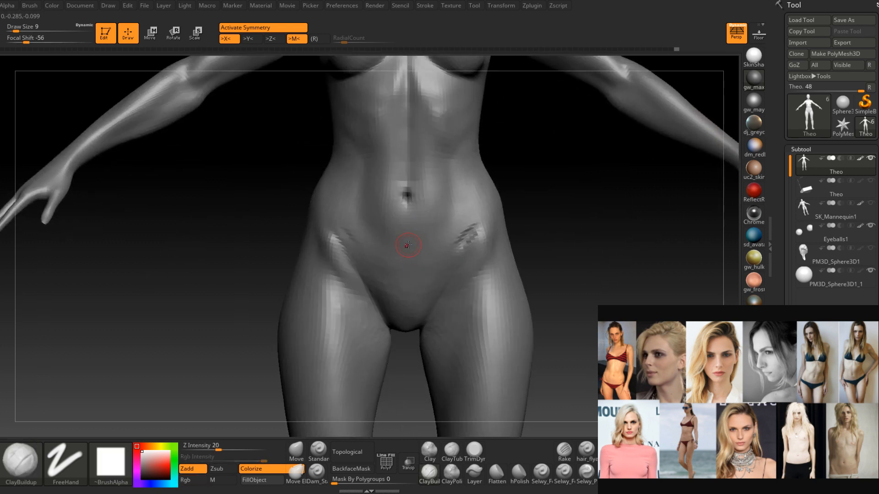
pyautogui.keyDown('alt'); pyautogui.moveTo(407, 181); pyautogui.dragTo(411, 207, button='right'); pyautogui.keyUp('alt')
pyautogui.hotkey('shift', 'd')
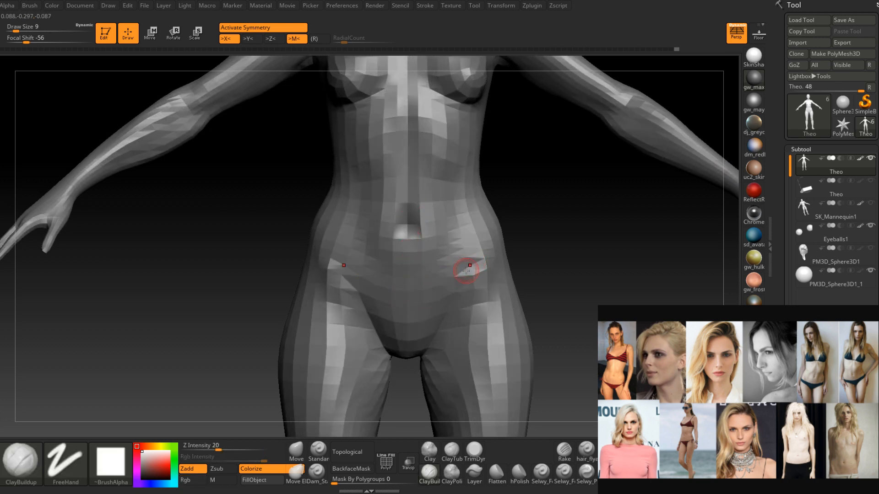
pyautogui.hotkey('ctrl', 'w')
pyautogui.keyDown('alt'); pyautogui.moveTo(513, 217); pyautogui.dragTo(486, 223, button='right'); pyautogui.keyUp('alt')
pyautogui.keyDown('ctrl'); pyautogui.moveTo(486, 229); pyautogui.dragTo(482, 188, button='right'); pyautogui.keyUp('ctrl')
pyautogui.keyDown('alt'); pyautogui.moveTo(481, 268); pyautogui.dragTo(435, 291, button='right'); pyautogui.keyUp('alt')
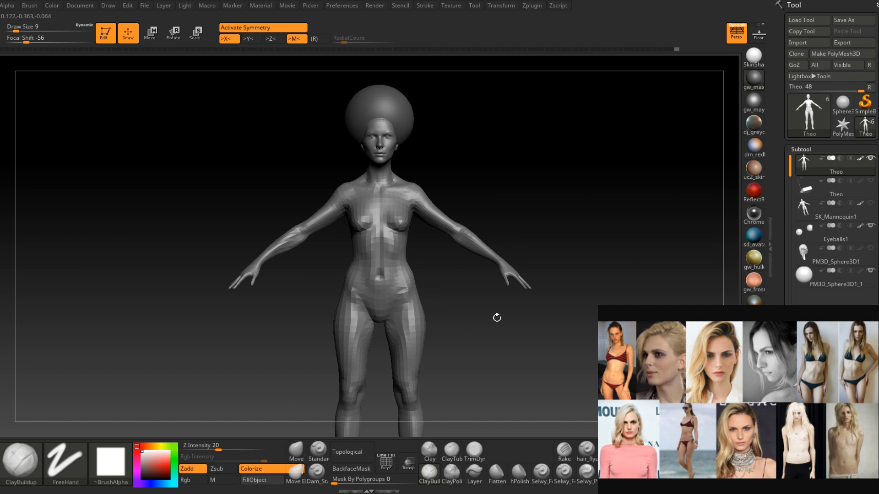
pyautogui.moveTo(788, 293); pyautogui.dragTo(788, 201)
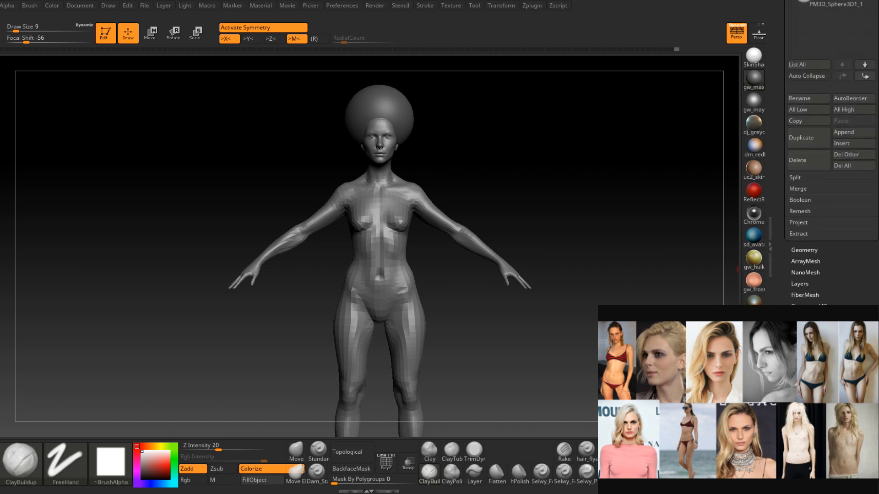
pyautogui.click(804, 340)
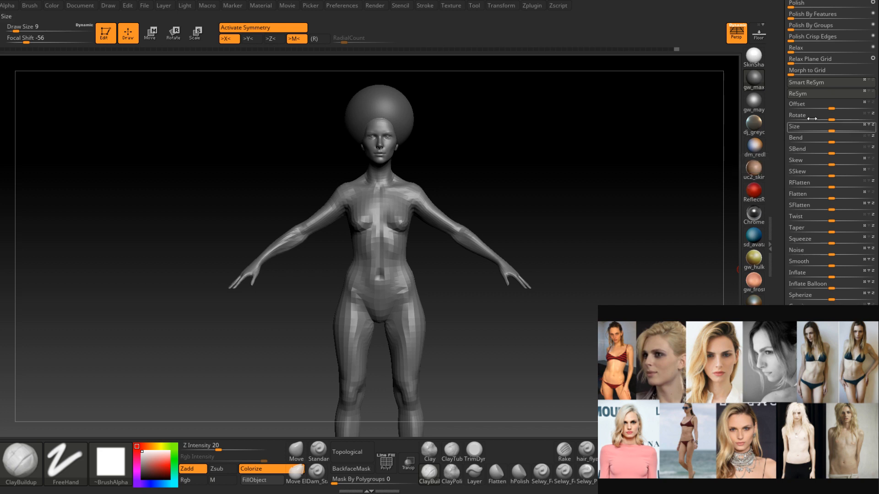
pyautogui.click(812, 85)
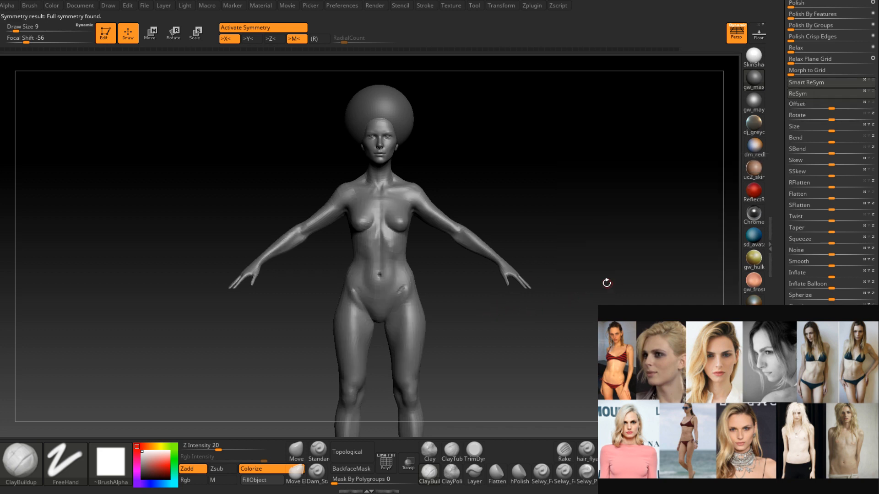
pyautogui.click(815, 81)
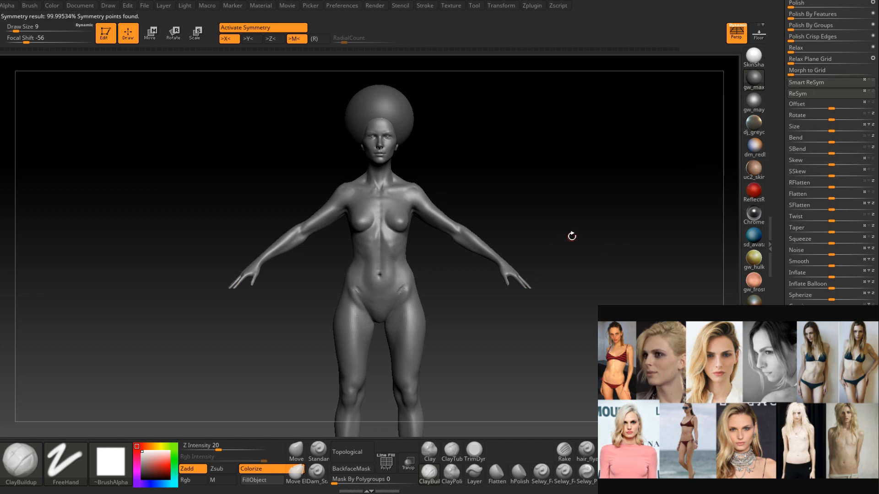
# Smooth the front hip bone marks and shape the crease above the thigh with ClayBuildup at Draw Size 13.
pyautogui.keyDown('ctrl'); pyautogui.moveTo(403, 315); pyautogui.dragTo(396, 245, button='right'); pyautogui.keyUp('ctrl')
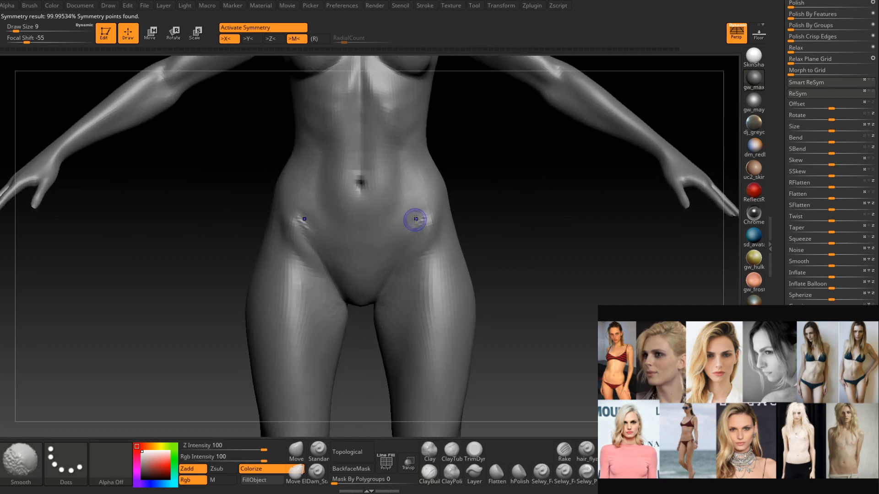
pyautogui.keyDown('alt'); pyautogui.moveTo(411, 175); pyautogui.dragTo(423, 243, button='right'); pyautogui.keyUp('alt')
pyautogui.moveTo(430, 275); pyautogui.dragTo(435, 281, button='right')
pyautogui.press('space')
pyautogui.moveTo(435, 283); pyautogui.dragTo(440, 282)
pyautogui.moveTo(433, 281); pyautogui.dragTo(439, 261, button='right')
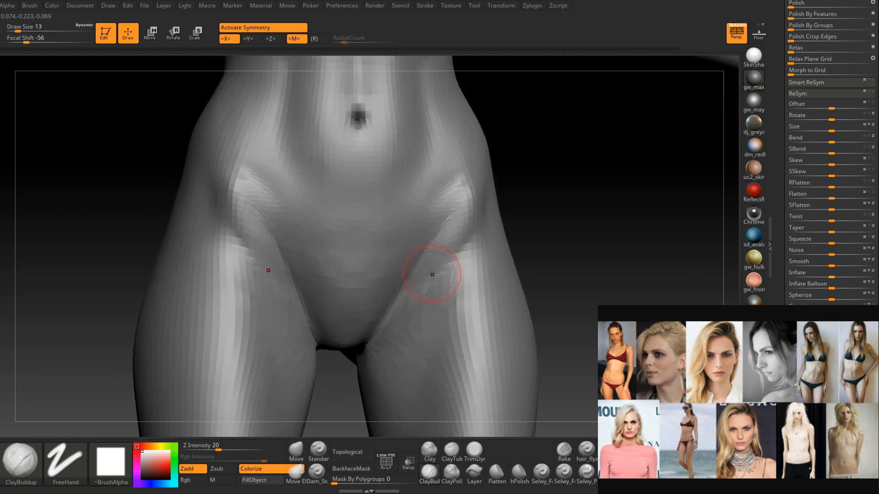
pyautogui.moveTo(432, 274); pyautogui.dragTo(422, 246, button='right')
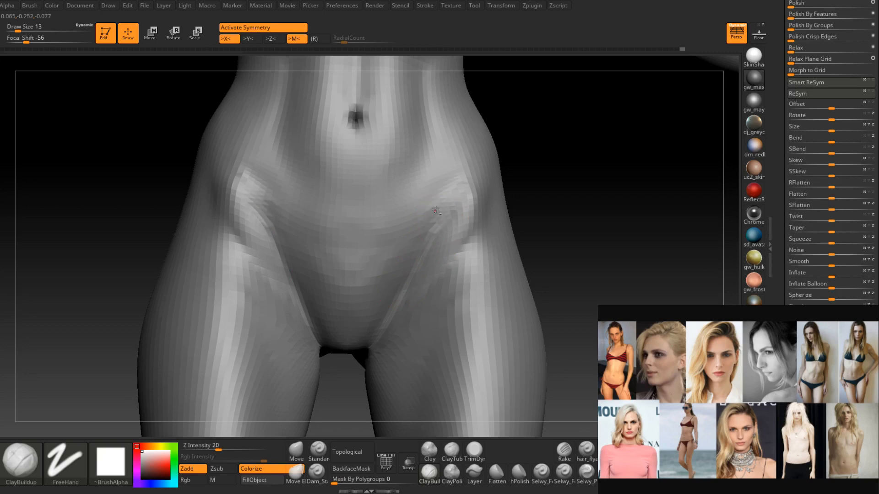
# Build up the front hip bone and its inner slope toward the groin with ClayBuildup, then smooth it.
pyautogui.moveTo(437, 218); pyautogui.dragTo(438, 211)
pyautogui.moveTo(439, 212); pyautogui.dragTo(449, 205, button='right')
pyautogui.moveTo(449, 205); pyautogui.dragTo(451, 198)
pyautogui.moveTo(451, 198)
pyautogui.mouseDown(button='right')
pyautogui.moveTo(457, 203)
pyautogui.moveTo(440, 231)
pyautogui.mouseUp(button='right')
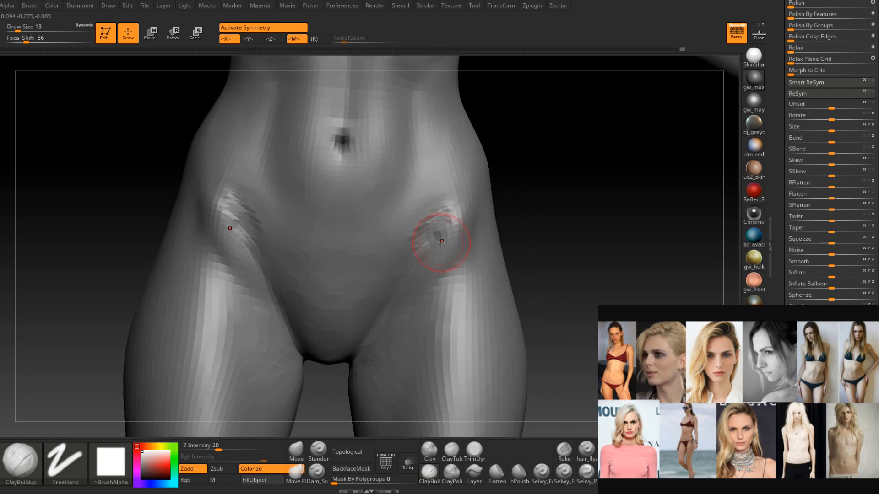
pyautogui.moveTo(429, 231)
pyautogui.mouseDown()
pyautogui.moveTo(441, 199)
pyautogui.moveTo(425, 235)
pyautogui.mouseUp()
pyautogui.moveTo(449, 219)
pyautogui.mouseDown(button='right')
pyautogui.moveTo(427, 219)
pyautogui.moveTo(428, 239)
pyautogui.moveTo(451, 231)
pyautogui.mouseUp(button='right')
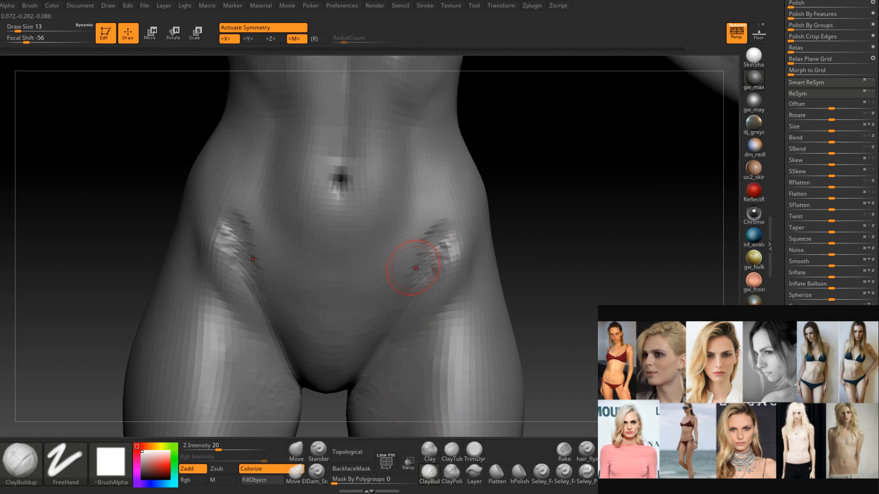
pyautogui.press('shift')
pyautogui.moveTo(428, 221); pyautogui.dragTo(419, 223, button='right')
pyautogui.moveTo(413, 279)
pyautogui.keyDown('shift'); pyautogui.mouseDown(button='right')
pyautogui.moveTo(425, 284)
pyautogui.moveTo(430, 220)
pyautogui.mouseUp(button='right'); pyautogui.keyUp('shift')
pyautogui.moveTo(443, 269); pyautogui.dragTo(432, 255, button='right')
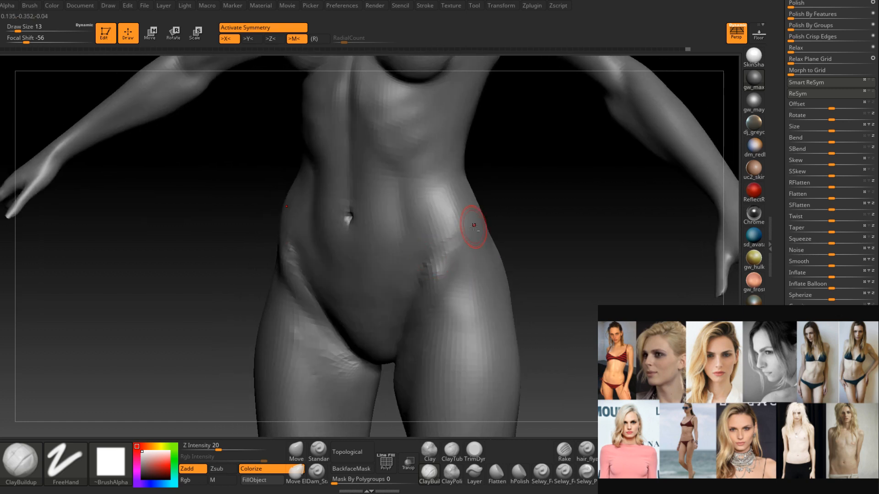
# Carve a diagonal crease from the front hip bone around the side of the hip with ClayBuildup and smooth it.
pyautogui.moveTo(463, 221); pyautogui.dragTo(447, 245, button='right')
pyautogui.moveTo(482, 220); pyautogui.dragTo(466, 237, button='right')
pyautogui.moveTo(501, 210)
pyautogui.mouseDown(button='right')
pyautogui.moveTo(466, 246)
pyautogui.moveTo(476, 229)
pyautogui.moveTo(440, 233)
pyautogui.moveTo(420, 260)
pyautogui.mouseUp(button='right')
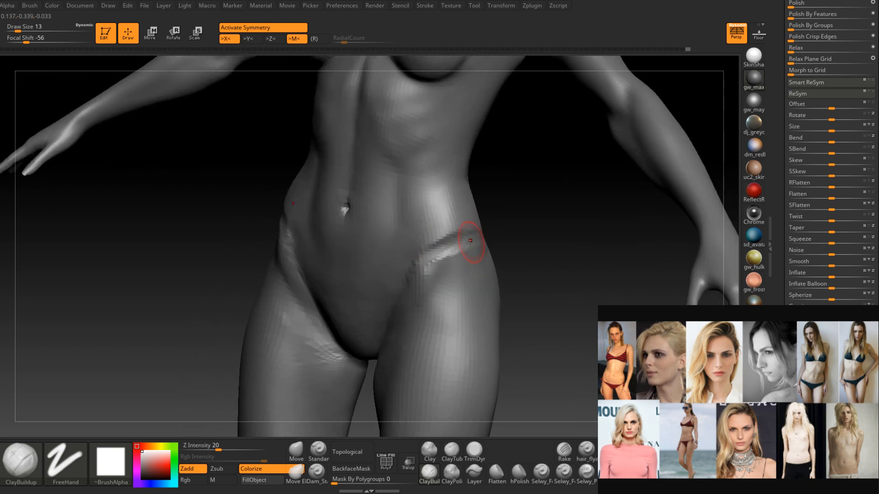
pyautogui.press('shift')
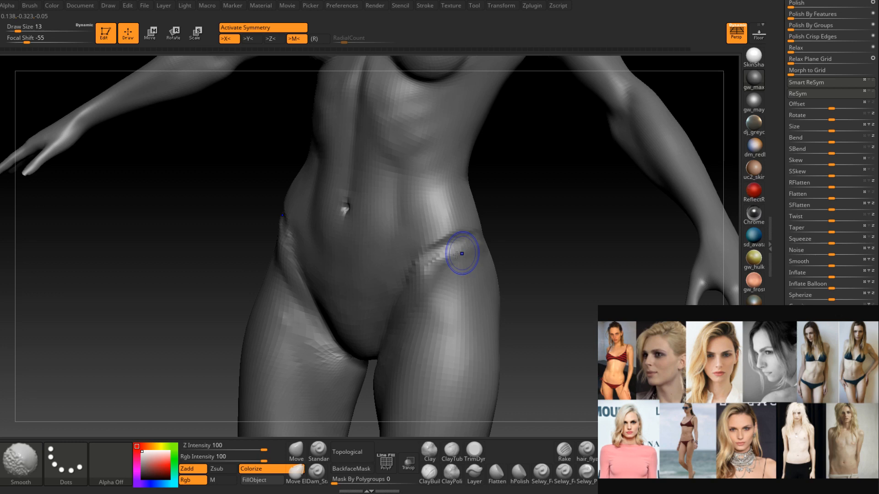
pyautogui.keyDown('shift'); pyautogui.moveTo(457, 255); pyautogui.dragTo(415, 280); pyautogui.keyUp('shift')
# Refine the side hip crease with the Standard brush at Draw Size 12, then 20, and smooth it.
pyautogui.moveTo(414, 280); pyautogui.dragTo(435, 271, button='right')
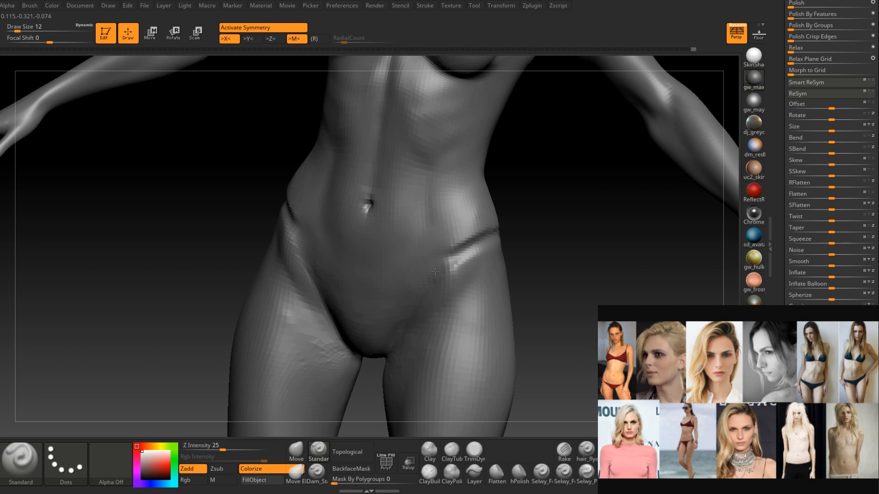
pyautogui.moveTo(435, 271); pyautogui.dragTo(500, 267, button='right')
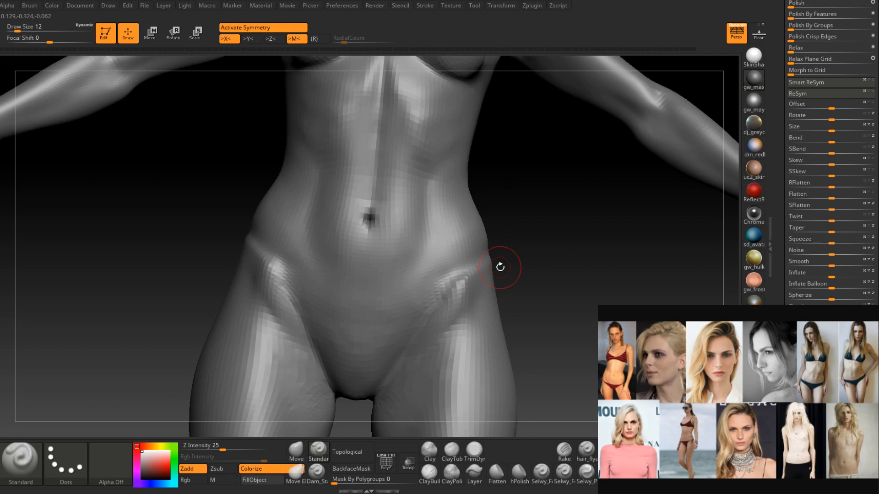
pyautogui.moveTo(500, 267); pyautogui.dragTo(483, 250, button='right')
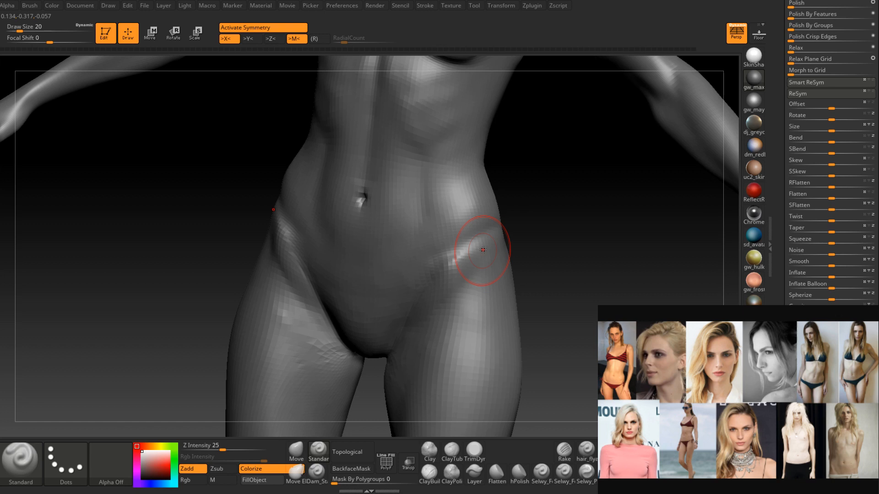
pyautogui.keyDown('shift'); pyautogui.moveTo(483, 249); pyautogui.dragTo(472, 270, button='right'); pyautogui.keyUp('shift')
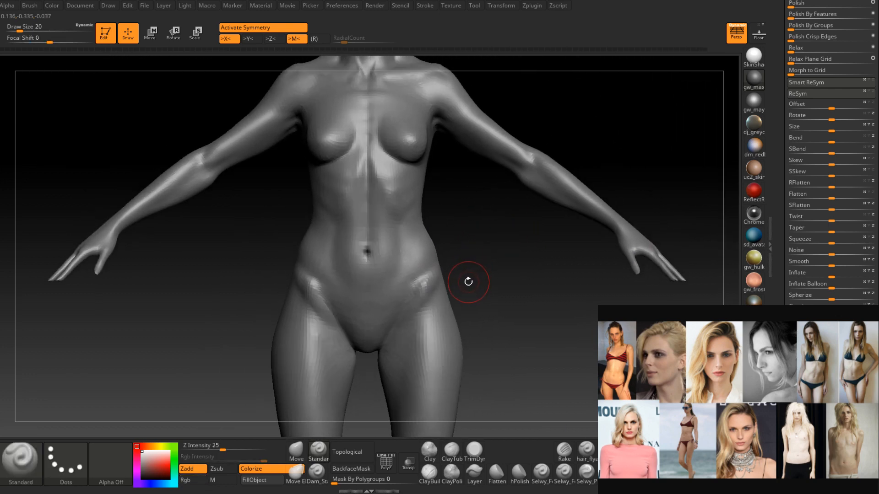
# Blend the front hip bone into the lower abdomen with ClayBuildup at Draw Size 14 and smooth it.
pyautogui.moveTo(469, 281)
pyautogui.mouseDown(button='right')
pyautogui.moveTo(482, 273)
pyautogui.moveTo(460, 294)
pyautogui.moveTo(417, 266)
pyautogui.mouseUp(button='right')
pyautogui.click(433, 474)
pyautogui.press('space')
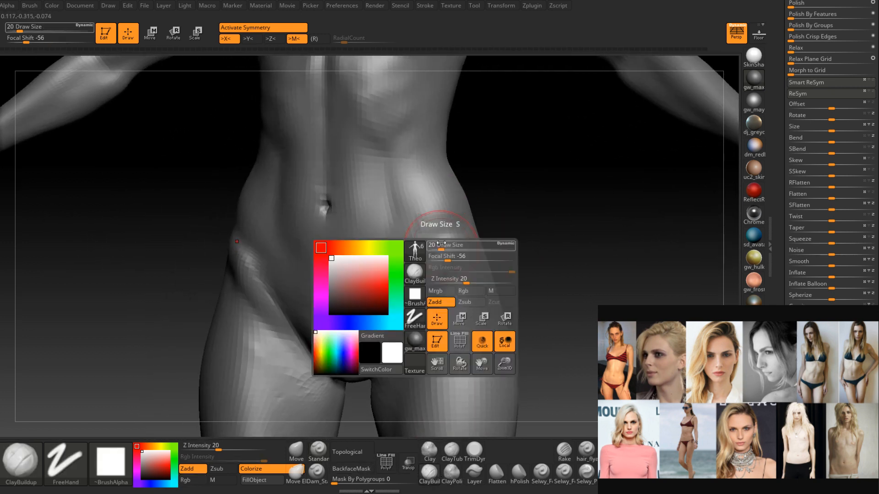
pyautogui.moveTo(441, 244); pyautogui.dragTo(435, 244)
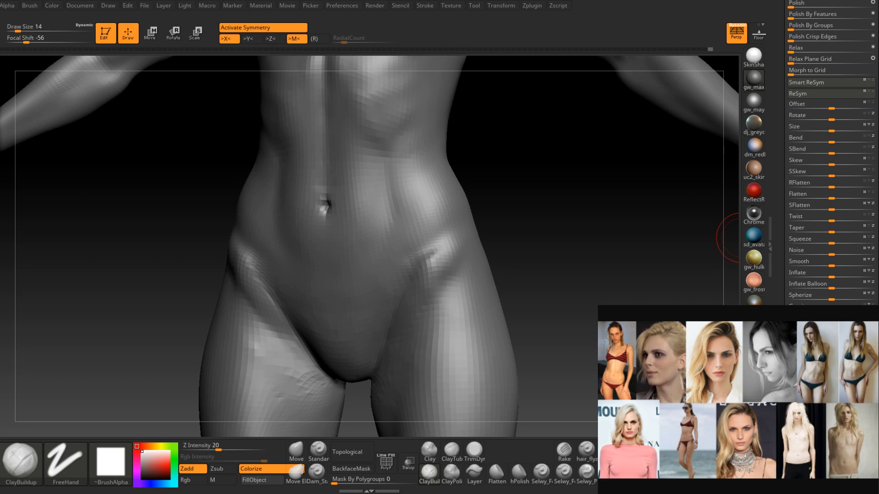
pyautogui.moveTo(734, 237)
pyautogui.keyDown('shift'); pyautogui.mouseDown()
pyautogui.moveTo(392, 249)
pyautogui.moveTo(413, 207)
pyautogui.moveTo(394, 273)
pyautogui.moveTo(403, 247)
pyautogui.moveTo(396, 261)
pyautogui.moveTo(392, 246)
pyautogui.moveTo(397, 253)
pyautogui.moveTo(417, 252)
pyautogui.moveTo(402, 224)
pyautogui.moveTo(380, 271)
pyautogui.moveTo(413, 216)
pyautogui.moveTo(421, 216)
pyautogui.mouseUp(); pyautogui.keyUp('shift')
pyautogui.moveTo(421, 217); pyautogui.dragTo(414, 224, button='right')
pyautogui.moveTo(418, 225)
pyautogui.mouseDown()
pyautogui.moveTo(428, 204)
pyautogui.moveTo(421, 226)
pyautogui.mouseUp()
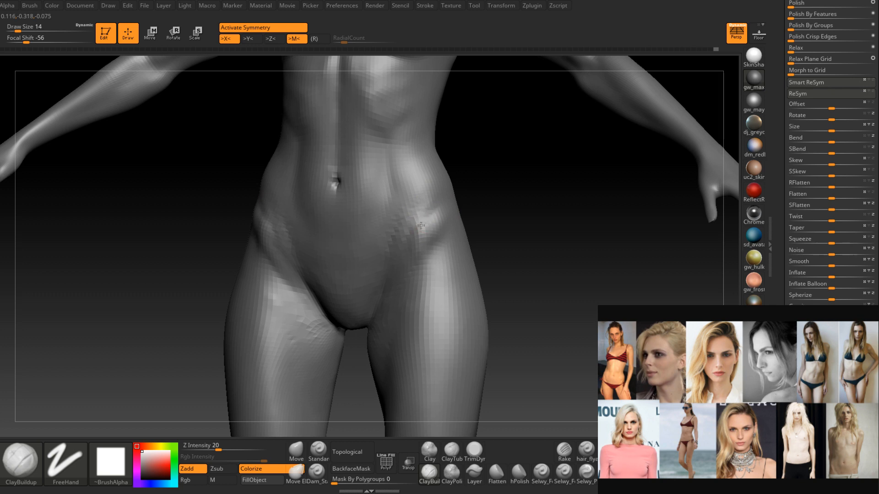
pyautogui.press('shift')
pyautogui.keyDown('shift'); pyautogui.moveTo(417, 202); pyautogui.dragTo(432, 205, button='right'); pyautogui.keyUp('shift')
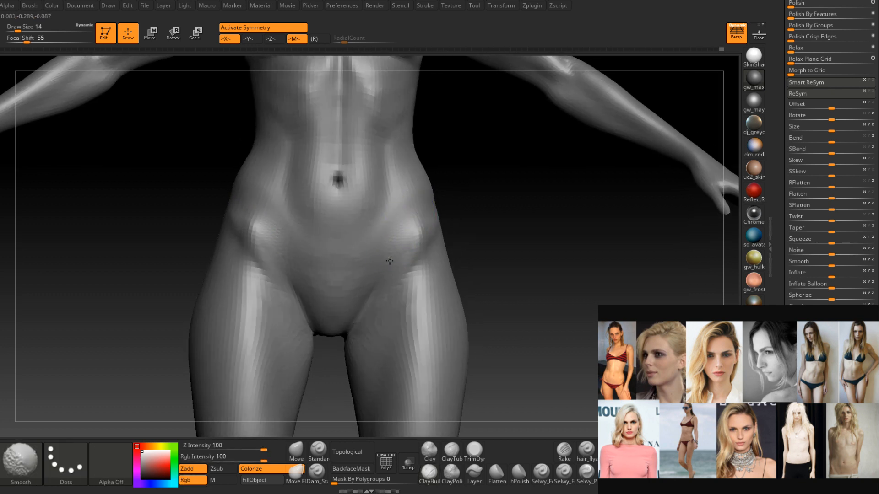
# Refine the pelvic ridge from the hip bone toward the groin with ClayBuildup, smooth it, and set the Draw Size to 17.
pyautogui.moveTo(393, 261); pyautogui.dragTo(396, 245, button='right')
pyautogui.press('space')
pyautogui.moveTo(407, 220); pyautogui.dragTo(402, 243)
pyautogui.moveTo(411, 194)
pyautogui.mouseDown()
pyautogui.moveTo(401, 212)
pyautogui.moveTo(408, 227)
pyautogui.moveTo(405, 220)
pyautogui.moveTo(386, 253)
pyautogui.mouseUp()
pyautogui.moveTo(399, 212)
pyautogui.mouseDown()
pyautogui.moveTo(384, 265)
pyautogui.moveTo(415, 193)
pyautogui.mouseUp()
pyautogui.keyDown('shift'); pyautogui.moveTo(379, 255); pyautogui.dragTo(418, 200); pyautogui.keyUp('shift')
pyautogui.moveTo(418, 200)
pyautogui.mouseDown(button='right')
pyautogui.moveTo(412, 215)
pyautogui.moveTo(452, 235)
pyautogui.moveTo(437, 218)
pyautogui.mouseUp(button='right')
pyautogui.press('space')
pyautogui.moveTo(438, 220); pyautogui.dragTo(432, 220)
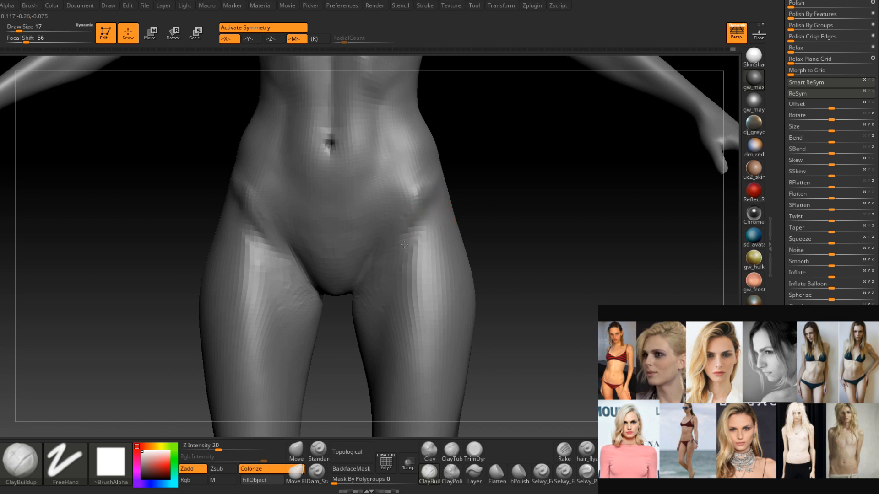
# Define the crease at the top of the front thigh with ClayBuildup at Draw Size 12 and smooth it.
pyautogui.moveTo(416, 230); pyautogui.dragTo(413, 238, button='right')
pyautogui.press('space')
pyautogui.moveTo(413, 238); pyautogui.dragTo(408, 238)
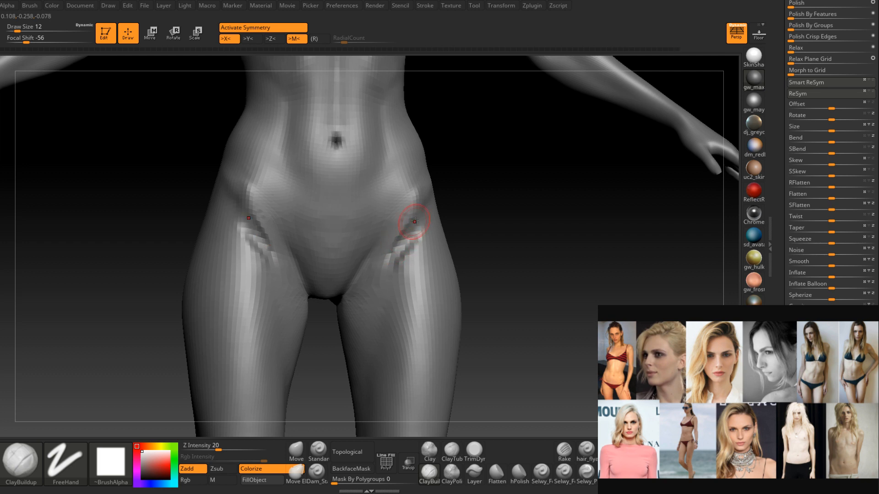
pyautogui.press('shift')
pyautogui.moveTo(392, 240)
pyautogui.keyDown('shift'); pyautogui.mouseDown()
pyautogui.moveTo(417, 239)
pyautogui.moveTo(396, 259)
pyautogui.mouseUp(); pyautogui.keyUp('shift')
# Shape the outer hip beside the hip bone and down to the upper thigh with ClayBuildup at Draw Size 16.
pyautogui.moveTo(385, 283); pyautogui.dragTo(418, 236, button='right')
pyautogui.press('space')
pyautogui.moveTo(418, 236); pyautogui.dragTo(423, 235)
pyautogui.moveTo(460, 236); pyautogui.dragTo(435, 208, button='right')
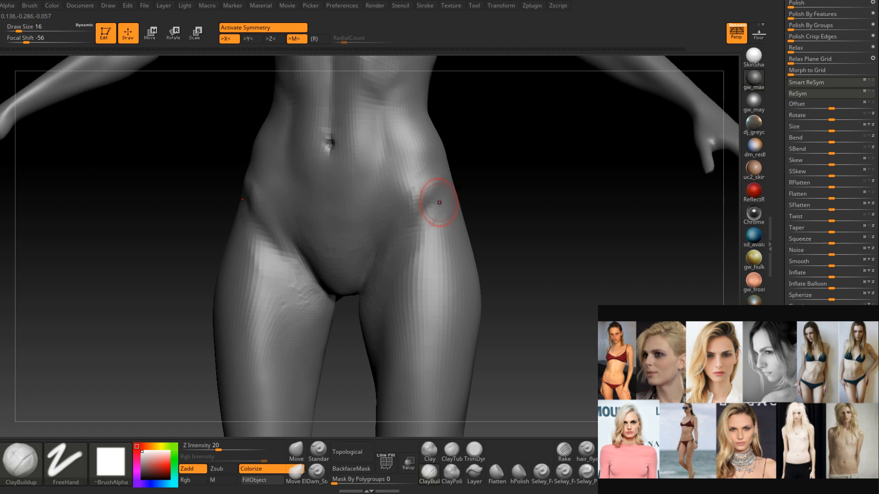
pyautogui.moveTo(435, 204)
pyautogui.mouseDown()
pyautogui.moveTo(435, 234)
pyautogui.moveTo(424, 239)
pyautogui.moveTo(437, 199)
pyautogui.mouseUp()
pyautogui.moveTo(452, 198)
pyautogui.mouseDown()
pyautogui.moveTo(417, 270)
pyautogui.moveTo(431, 266)
pyautogui.mouseUp()
# Fill out the front of the upper thigh with broader ClayBuildup strokes at Draw Size 25.
pyautogui.moveTo(431, 266); pyautogui.dragTo(443, 266, button='right')
pyautogui.press('space')
pyautogui.moveTo(435, 268)
pyautogui.mouseDown()
pyautogui.moveTo(442, 268)
pyautogui.moveTo(423, 257)
pyautogui.moveTo(415, 281)
pyautogui.mouseUp()
pyautogui.moveTo(424, 249)
pyautogui.mouseDown()
pyautogui.moveTo(420, 289)
pyautogui.moveTo(434, 324)
pyautogui.mouseUp()
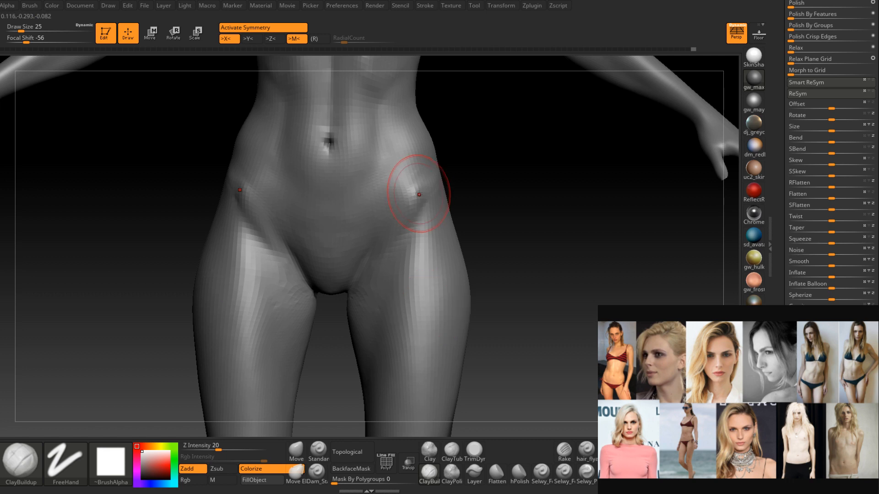
# Detail the point of the front hip bone with ClayBuildup, reducing the Draw Size to 6, and smooth it.
pyautogui.moveTo(418, 192); pyautogui.dragTo(423, 180, button='right')
pyautogui.press('space')
pyautogui.moveTo(425, 180)
pyautogui.mouseDown()
pyautogui.moveTo(424, 165)
pyautogui.moveTo(415, 184)
pyautogui.mouseUp()
pyautogui.moveTo(447, 172); pyautogui.dragTo(416, 183, button='right')
pyautogui.press('space')
pyautogui.keyDown('shift'); pyautogui.moveTo(416, 186); pyautogui.dragTo(410, 187); pyautogui.keyUp('shift')
pyautogui.moveTo(420, 173); pyautogui.dragTo(423, 208, button='right')
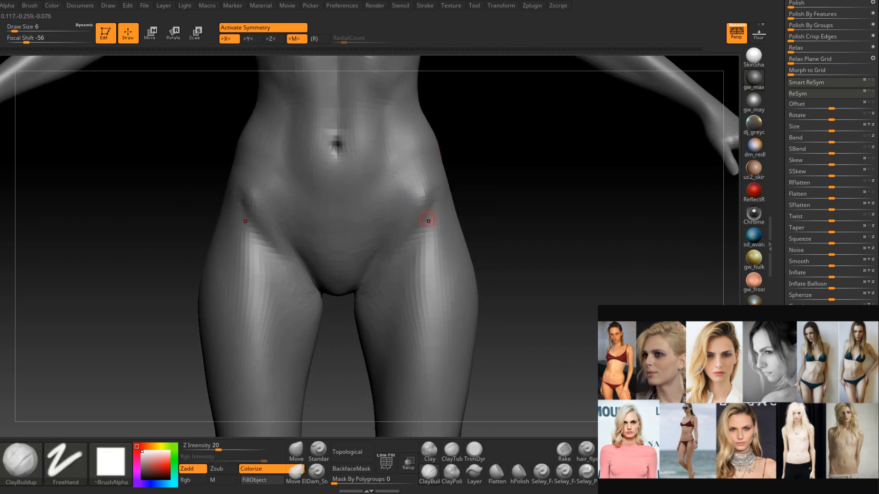
# Mark the groin crease and the lines down the lower abdomen with temporary mask strokes, then clear them.
pyautogui.moveTo(433, 209)
pyautogui.keyDown('ctrl'); pyautogui.mouseDown()
pyautogui.moveTo(359, 293)
pyautogui.moveTo(396, 245)
pyautogui.moveTo(435, 212)
pyautogui.moveTo(361, 291)
pyautogui.moveTo(440, 210)
pyautogui.mouseUp(); pyautogui.keyUp('ctrl')
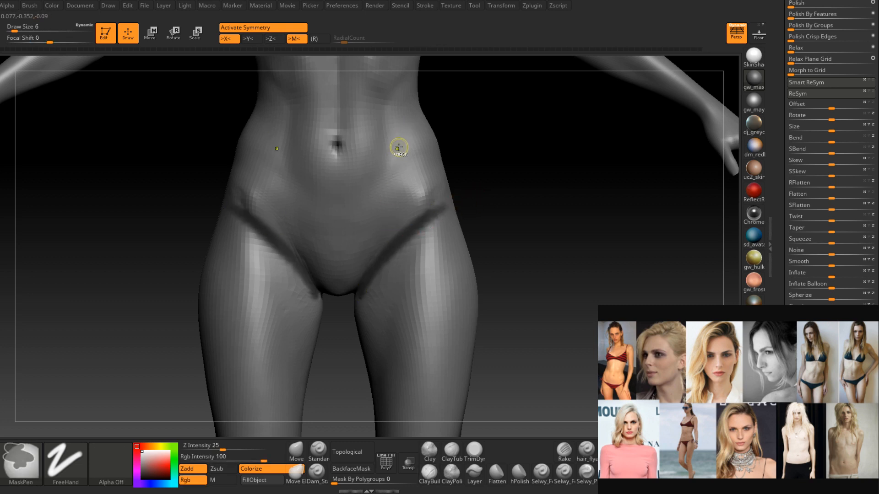
pyautogui.moveTo(420, 120)
pyautogui.keyDown('ctrl'); pyautogui.mouseDown()
pyautogui.moveTo(372, 210)
pyautogui.moveTo(358, 280)
pyautogui.mouseUp(); pyautogui.keyUp('ctrl')
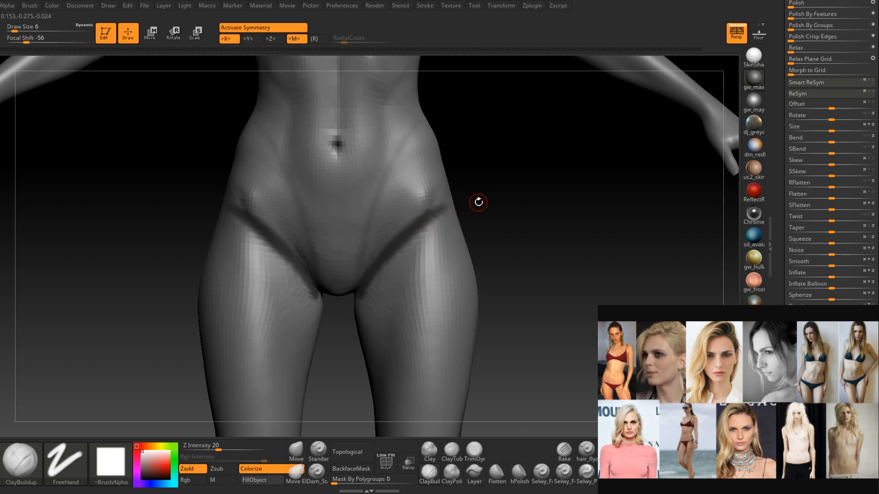
pyautogui.keyDown('ctrl'); pyautogui.moveTo(476, 205); pyautogui.dragTo(492, 187); pyautogui.keyUp('ctrl')
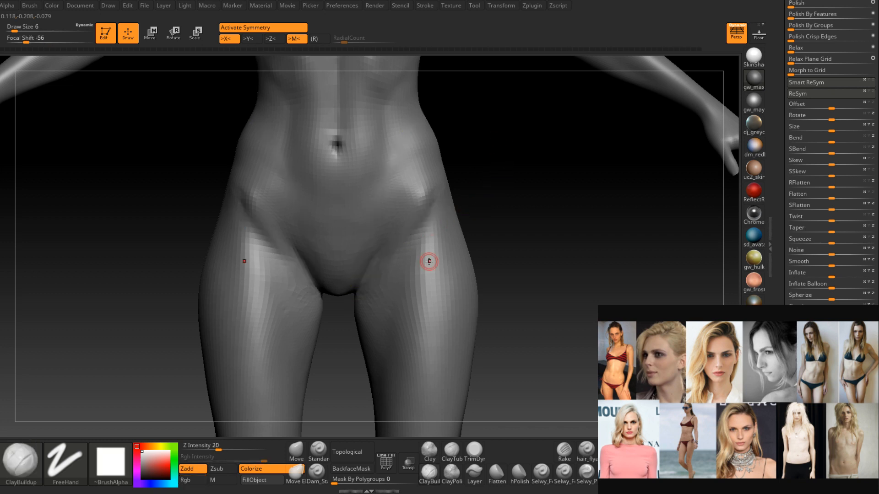
# Build up the band running from the front hip bone toward the waist with ClayBuildup at Draw Size 12.
pyautogui.click(428, 469)
pyautogui.moveTo(454, 429); pyautogui.dragTo(453, 394)
pyautogui.press('space')
pyautogui.moveTo(371, 223)
pyautogui.mouseDown()
pyautogui.moveTo(381, 221)
pyautogui.moveTo(399, 169)
pyautogui.moveTo(388, 179)
pyautogui.moveTo(413, 156)
pyautogui.mouseUp()
pyautogui.moveTo(413, 156); pyautogui.dragTo(398, 184, button='right')
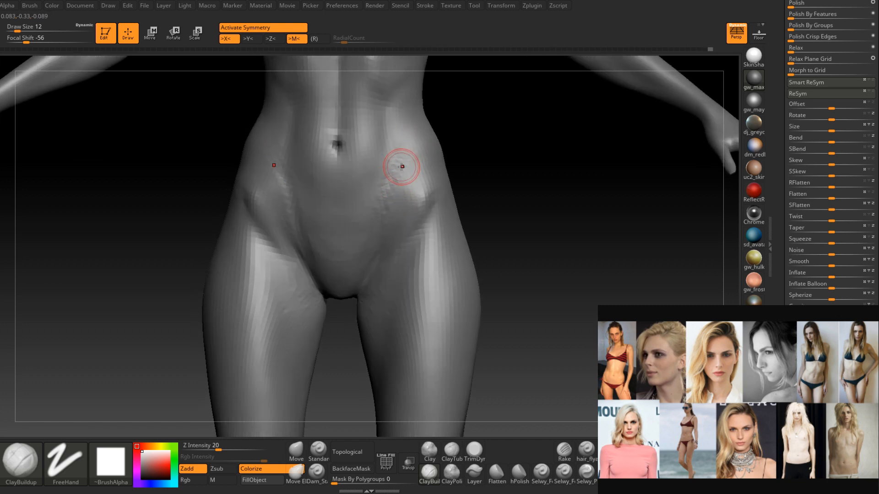
pyautogui.moveTo(389, 181); pyautogui.dragTo(403, 143)
pyautogui.moveTo(375, 232); pyautogui.dragTo(384, 213, button='right')
# Reinforce the lower side of the abdomen above the hip bone with ClayBuildup at Draw Size 16, and smooth it.
pyautogui.press(']')
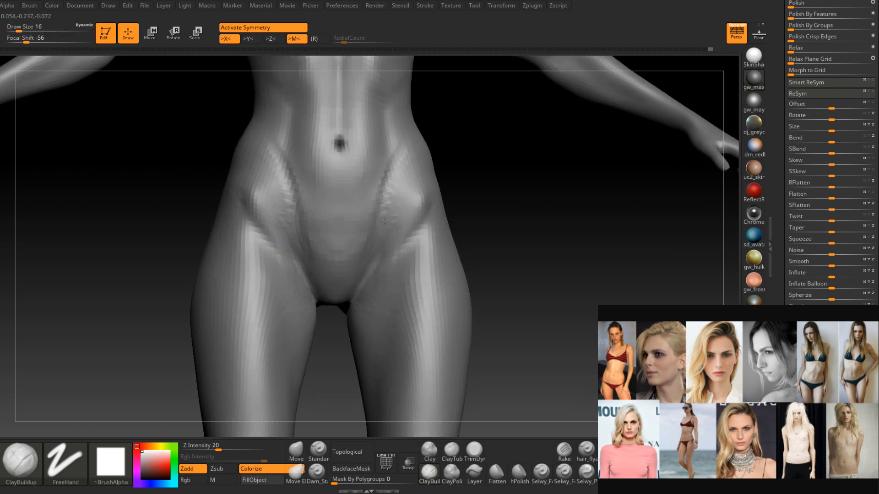
pyautogui.moveTo(400, 201); pyautogui.dragTo(399, 176, button='right')
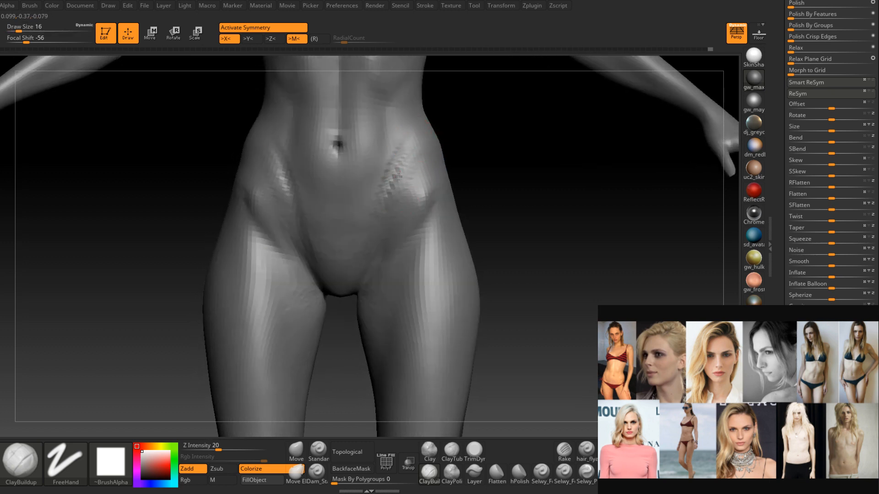
pyautogui.moveTo(414, 156)
pyautogui.mouseDown()
pyautogui.moveTo(404, 182)
pyautogui.moveTo(399, 174)
pyautogui.mouseUp()
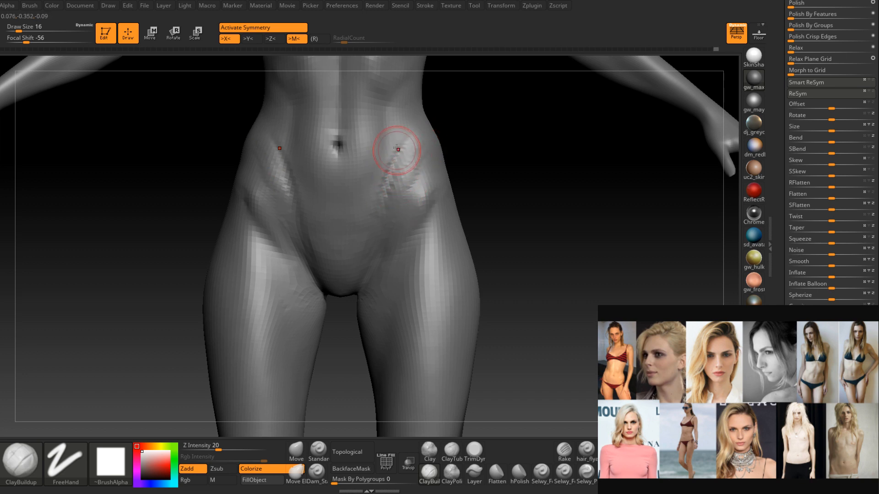
pyautogui.moveTo(402, 148); pyautogui.dragTo(402, 141, button='right')
pyautogui.moveTo(416, 140)
pyautogui.keyDown('shift'); pyautogui.mouseDown()
pyautogui.moveTo(393, 212)
pyautogui.moveTo(402, 133)
pyautogui.moveTo(372, 190)
pyautogui.mouseUp(); pyautogui.keyUp('shift')
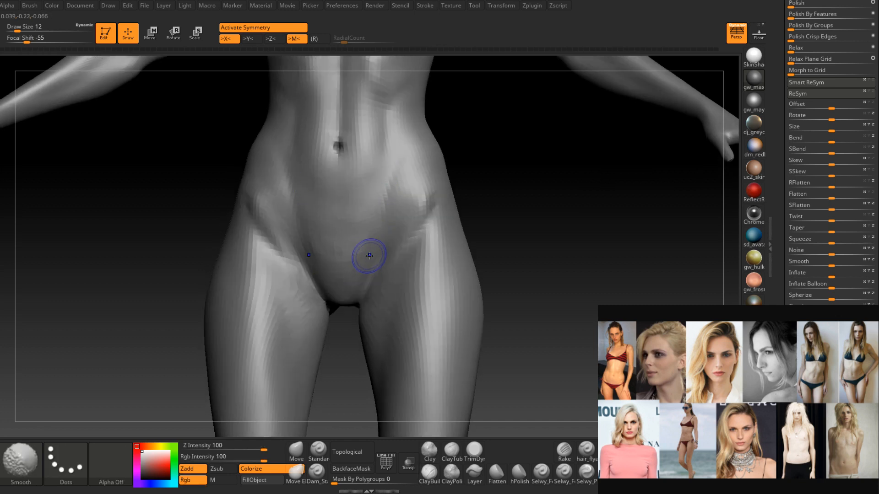
pyautogui.keyDown('shift'); pyautogui.moveTo(369, 255); pyautogui.dragTo(393, 226); pyautogui.keyUp('shift')
pyautogui.moveTo(412, 228)
pyautogui.keyDown('ctrl'); pyautogui.mouseDown(button='right')
pyautogui.moveTo(413, 210)
pyautogui.moveTo(429, 206)
pyautogui.moveTo(412, 209)
pyautogui.moveTo(425, 231)
pyautogui.moveTo(419, 227)
pyautogui.mouseUp(button='right'); pyautogui.keyUp('ctrl')
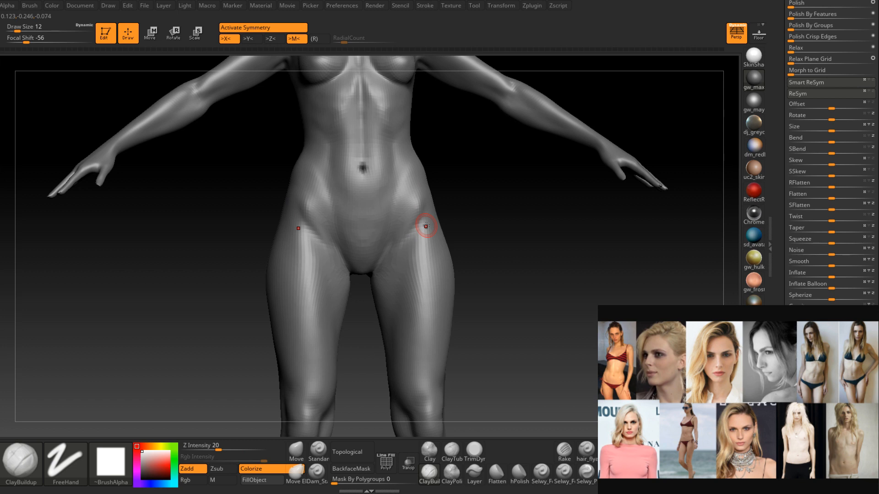
# Build up the groin fold between the lower abdomen and upper thigh with ClayBuildup at Draw Size 12.
pyautogui.keyDown('alt'); pyautogui.moveTo(425, 226); pyautogui.dragTo(403, 203, button='right'); pyautogui.keyUp('alt')
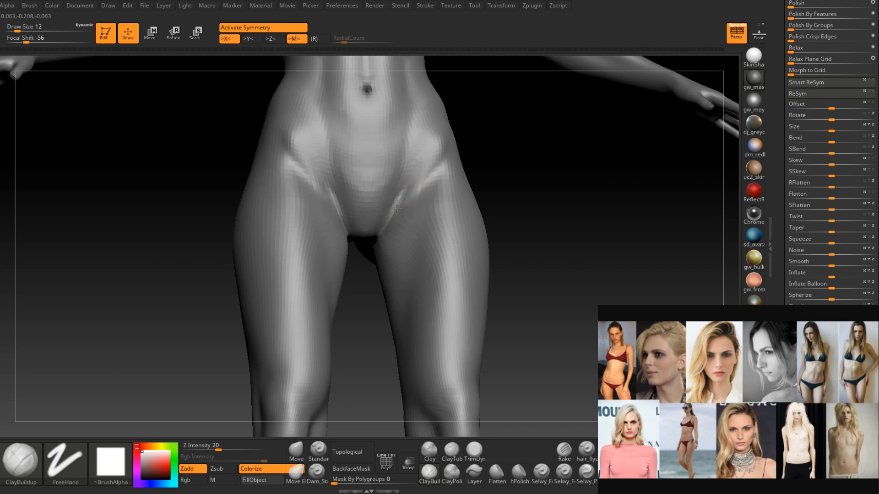
pyautogui.moveTo(432, 173)
pyautogui.mouseDown(button='right')
pyautogui.moveTo(419, 179)
pyautogui.moveTo(429, 173)
pyautogui.mouseUp(button='right')
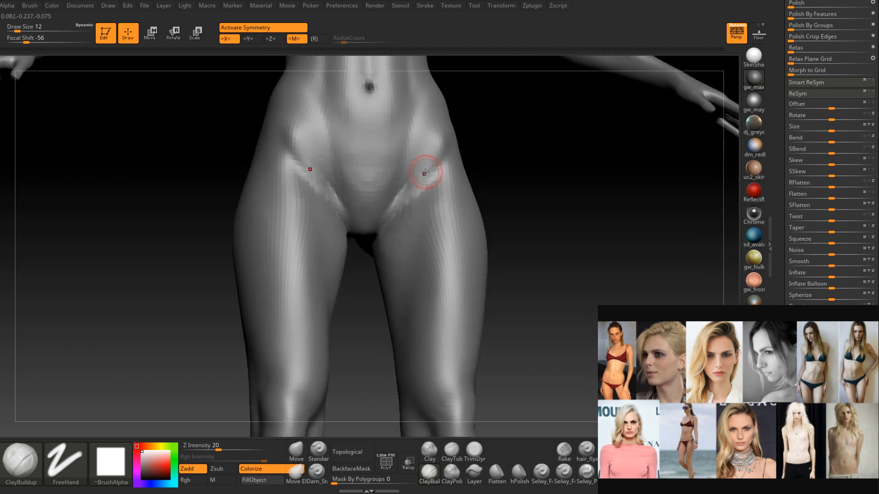
pyautogui.moveTo(418, 209)
pyautogui.mouseDown(button='right')
pyautogui.moveTo(430, 187)
pyautogui.moveTo(423, 177)
pyautogui.moveTo(402, 186)
pyautogui.moveTo(409, 191)
pyautogui.mouseUp(button='right')
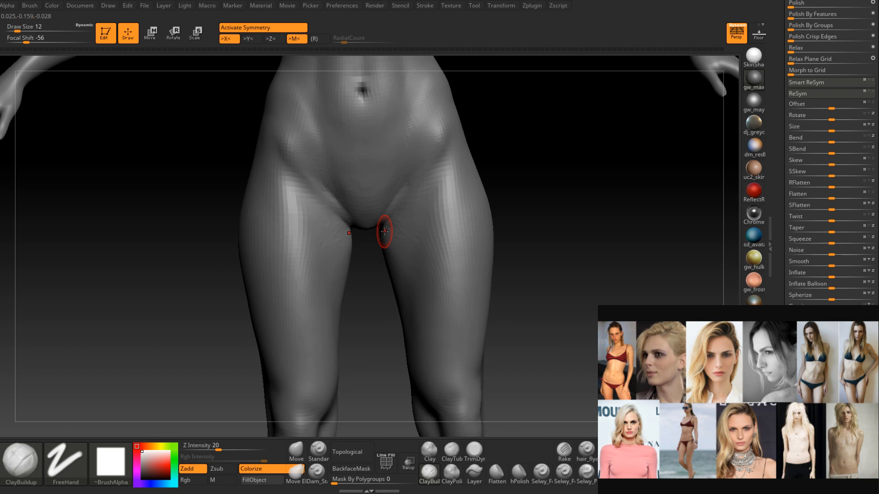
pyautogui.moveTo(390, 194)
pyautogui.mouseDown(button='right')
pyautogui.moveTo(406, 137)
pyautogui.moveTo(410, 185)
pyautogui.moveTo(430, 102)
pyautogui.moveTo(432, 162)
pyautogui.moveTo(463, 110)
pyautogui.mouseUp(button='right')
pyautogui.moveTo(431, 189)
pyautogui.keyDown('alt'); pyautogui.mouseDown(button='right')
pyautogui.moveTo(450, 163)
pyautogui.moveTo(439, 190)
pyautogui.moveTo(415, 187)
pyautogui.mouseUp(button='right'); pyautogui.keyUp('alt')
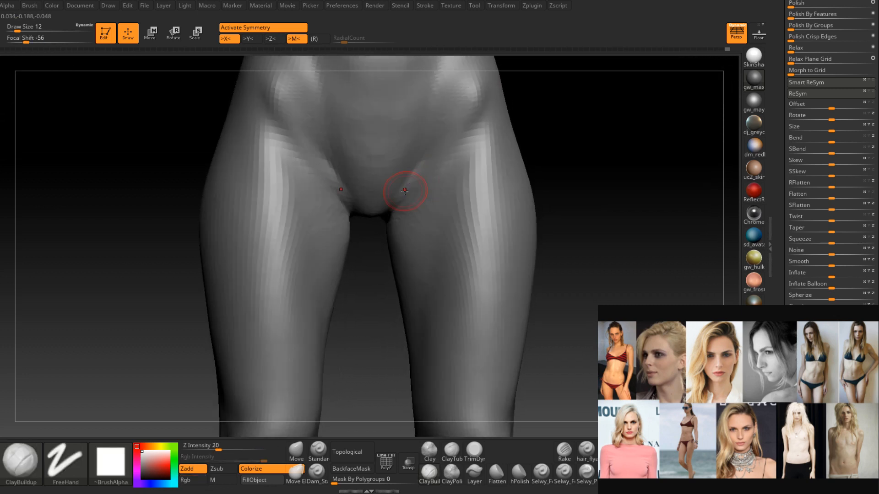
# Add more clay along the groin line from the crotch up to the front hip bone.
pyautogui.moveTo(461, 143); pyautogui.dragTo(476, 135, button='right')
pyautogui.moveTo(419, 177); pyautogui.dragTo(475, 130)
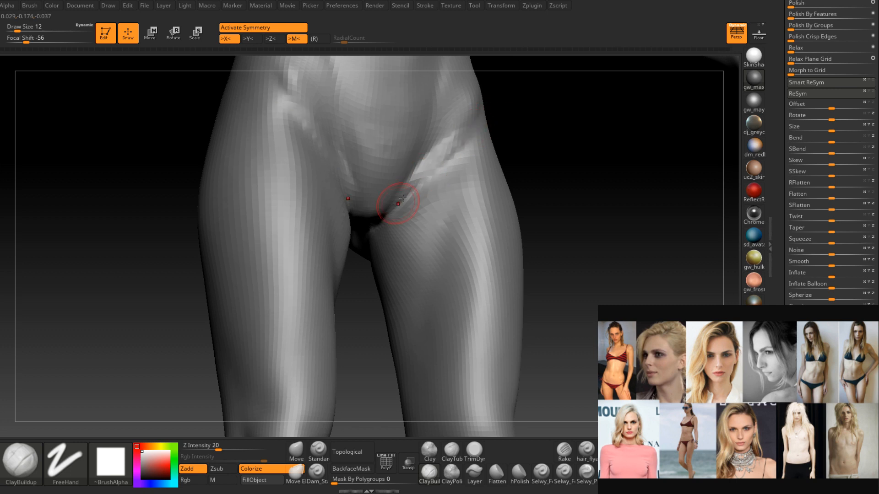
pyautogui.moveTo(460, 132)
pyautogui.mouseDown(button='right')
pyautogui.moveTo(447, 137)
pyautogui.moveTo(432, 194)
pyautogui.moveTo(437, 185)
pyautogui.mouseUp(button='right')
pyautogui.moveTo(426, 195); pyautogui.dragTo(451, 178)
pyautogui.moveTo(457, 144); pyautogui.dragTo(424, 198)
pyautogui.moveTo(425, 197)
pyautogui.mouseDown(button='right')
pyautogui.moveTo(407, 194)
pyautogui.moveTo(392, 256)
pyautogui.mouseUp(button='right')
# Fill the area between the hip bone and the groin line with ClayBuildup, raising the Draw Size to 16.
pyautogui.press('space')
pyautogui.moveTo(416, 207); pyautogui.dragTo(418, 205)
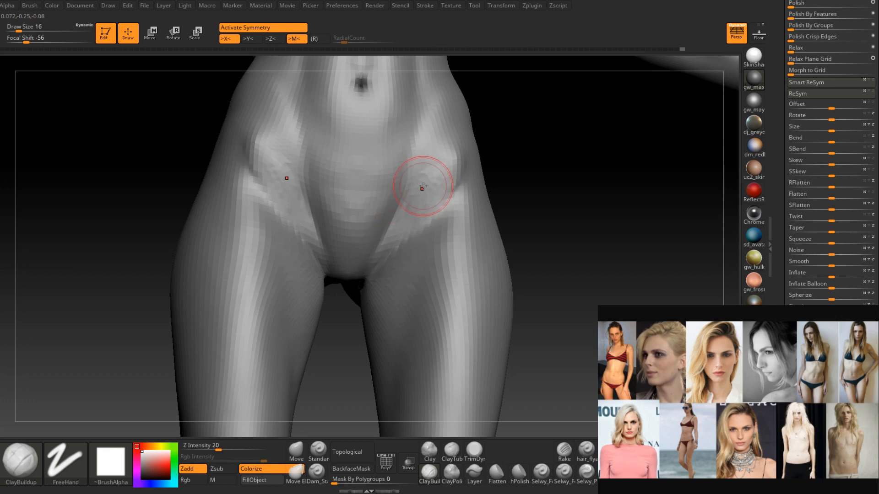
pyautogui.moveTo(422, 186); pyautogui.dragTo(420, 198, button='right')
pyautogui.press('space')
pyautogui.moveTo(420, 200)
pyautogui.mouseDown()
pyautogui.moveTo(433, 171)
pyautogui.moveTo(393, 241)
pyautogui.moveTo(437, 153)
pyautogui.mouseUp()
pyautogui.moveTo(439, 182); pyautogui.dragTo(417, 182, button='right')
pyautogui.press('space')
pyautogui.moveTo(441, 165)
pyautogui.mouseDown()
pyautogui.moveTo(457, 161)
pyautogui.moveTo(446, 156)
pyautogui.moveTo(446, 167)
pyautogui.mouseUp()
pyautogui.moveTo(457, 170); pyautogui.dragTo(442, 173, button='right')
# Smooth the hip bone, groin line and top of the thigh so the forms blend together.
pyautogui.keyDown('shift'); pyautogui.moveTo(443, 173); pyautogui.dragTo(429, 192); pyautogui.keyUp('shift')
pyautogui.keyDown('alt'); pyautogui.moveTo(429, 193); pyautogui.dragTo(415, 254, button='right'); pyautogui.keyUp('alt')
pyautogui.keyDown('shift'); pyautogui.moveTo(423, 234); pyautogui.dragTo(429, 208); pyautogui.keyUp('shift')
pyautogui.moveTo(429, 208)
pyautogui.mouseDown(button='right')
pyautogui.moveTo(446, 208)
pyautogui.moveTo(453, 180)
pyautogui.moveTo(447, 194)
pyautogui.moveTo(425, 200)
pyautogui.moveTo(417, 224)
pyautogui.moveTo(419, 210)
pyautogui.moveTo(408, 204)
pyautogui.mouseUp(button='right')
pyautogui.keyDown('shift'); pyautogui.moveTo(408, 204); pyautogui.dragTo(416, 183); pyautogui.keyUp('shift')
pyautogui.moveTo(416, 183)
pyautogui.mouseDown(button='right')
pyautogui.moveTo(409, 179)
pyautogui.moveTo(414, 202)
pyautogui.mouseUp(button='right')
pyautogui.keyDown('shift'); pyautogui.moveTo(406, 208); pyautogui.dragTo(403, 270); pyautogui.keyUp('shift')
pyautogui.moveTo(402, 271); pyautogui.dragTo(428, 233, button='right')
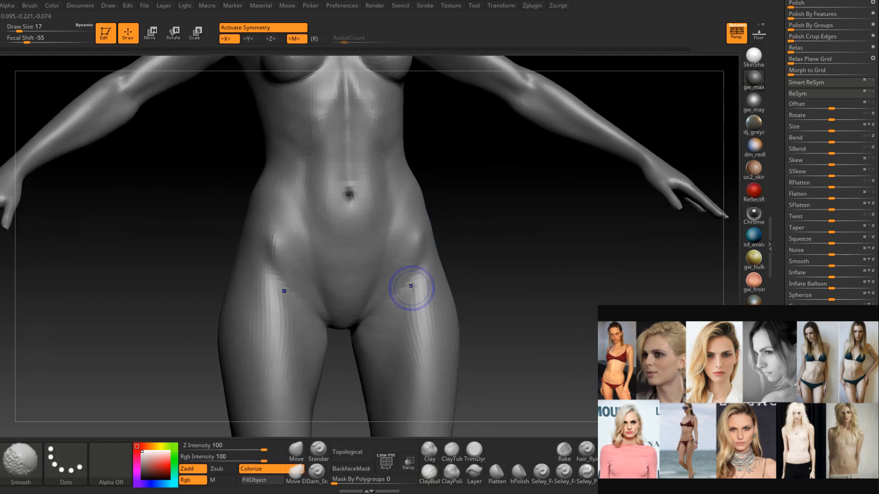
# Mark the crook of the elbow with ClayBuildup at Draw Size 7 and smooth it into the arm.
pyautogui.moveTo(403, 291)
pyautogui.mouseDown(button='right')
pyautogui.moveTo(418, 237)
pyautogui.moveTo(408, 247)
pyautogui.moveTo(435, 221)
pyautogui.moveTo(403, 261)
pyautogui.moveTo(372, 272)
pyautogui.moveTo(400, 282)
pyautogui.moveTo(382, 273)
pyautogui.moveTo(404, 262)
pyautogui.moveTo(383, 269)
pyautogui.moveTo(404, 266)
pyautogui.moveTo(413, 292)
pyautogui.moveTo(482, 249)
pyautogui.moveTo(416, 242)
pyautogui.moveTo(403, 261)
pyautogui.moveTo(406, 173)
pyautogui.moveTo(402, 213)
pyautogui.mouseUp(button='right')
pyautogui.rightClick(405, 176)
pyautogui.moveTo(404, 176)
pyautogui.mouseDown(button='right')
pyautogui.moveTo(414, 178)
pyautogui.moveTo(392, 183)
pyautogui.moveTo(376, 171)
pyautogui.mouseUp(button='right')
pyautogui.rightClick(376, 171)
pyautogui.moveTo(374, 171); pyautogui.dragTo(370, 171)
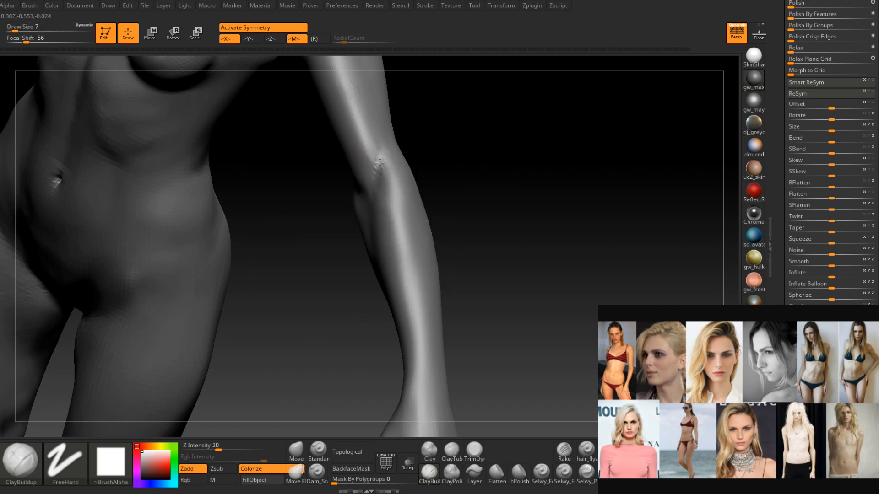
pyautogui.moveTo(379, 162); pyautogui.dragTo(383, 165, button='right')
pyautogui.moveTo(382, 164)
pyautogui.keyDown('shift'); pyautogui.mouseDown()
pyautogui.moveTo(374, 153)
pyautogui.moveTo(386, 156)
pyautogui.moveTo(386, 216)
pyautogui.mouseUp(); pyautogui.keyUp('shift')
pyautogui.moveTo(386, 216)
pyautogui.mouseDown(button='right')
pyautogui.moveTo(362, 216)
pyautogui.moveTo(376, 209)
pyautogui.mouseUp(button='right')
pyautogui.keyDown('shift'); pyautogui.moveTo(386, 179); pyautogui.dragTo(403, 131); pyautogui.keyUp('shift')
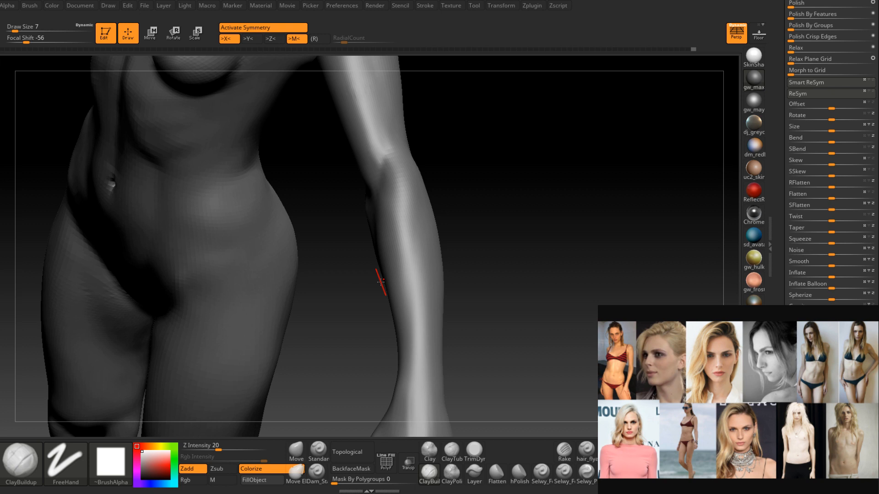
# Enlarge the ClayBuildup brush and add a stroke across the inner elbow crease.
pyautogui.moveTo(405, 185); pyautogui.dragTo(384, 187, button='right')
pyautogui.press('space')
pyautogui.moveTo(408, 184); pyautogui.dragTo(414, 184)
pyautogui.moveTo(408, 151)
pyautogui.mouseDown()
pyautogui.moveTo(402, 167)
pyautogui.moveTo(397, 158)
pyautogui.mouseUp()
pyautogui.moveTo(407, 192); pyautogui.dragTo(387, 185, button='right')
# Build a muscle ridge from the inner elbow down the upper forearm with ClayBuildup at Draw Size 14.
pyautogui.press('space')
pyautogui.moveTo(397, 177); pyautogui.dragTo(403, 177)
pyautogui.moveTo(385, 185); pyautogui.dragTo(407, 184, button='right')
pyautogui.press('space')
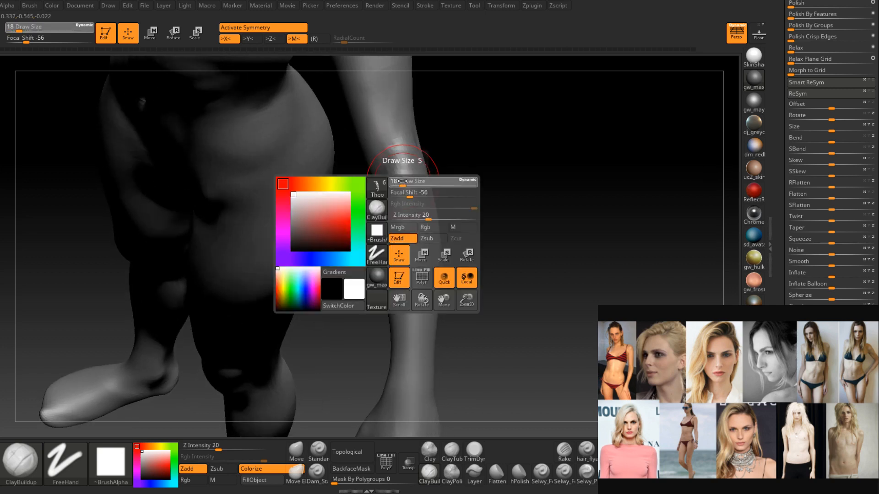
pyautogui.moveTo(404, 177); pyautogui.dragTo(399, 178)
pyautogui.moveTo(405, 142); pyautogui.dragTo(381, 238)
pyautogui.moveTo(401, 166); pyautogui.dragTo(380, 256)
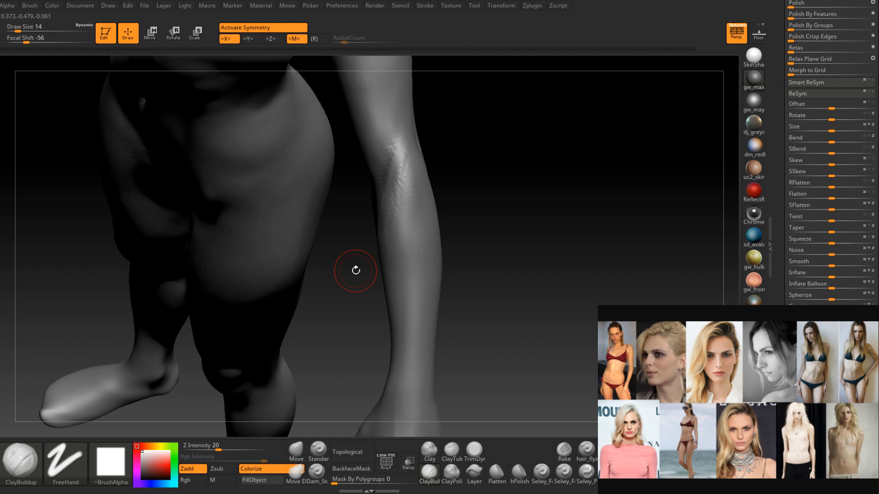
pyautogui.moveTo(356, 270); pyautogui.dragTo(402, 157)
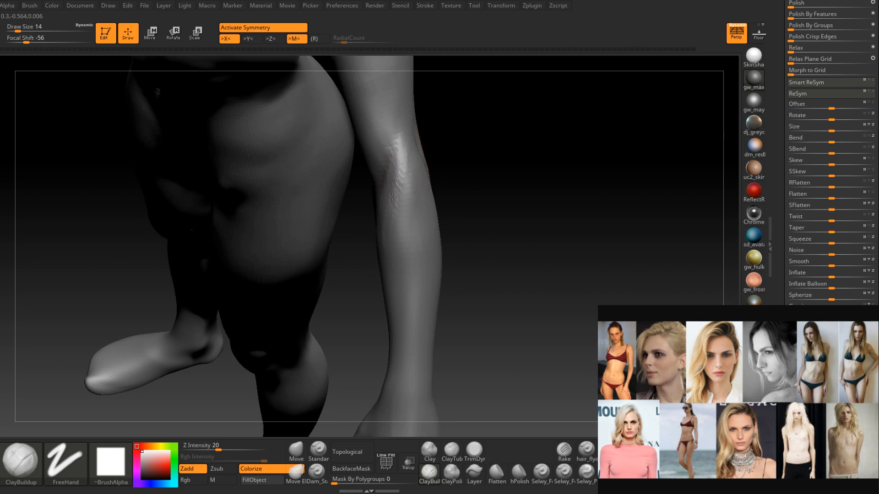
# Extend the forearm muscle toward the wrist with ClayBuildup, reducing the Draw Size from 18 to 13.
pyautogui.moveTo(390, 262); pyautogui.dragTo(408, 191, button='right')
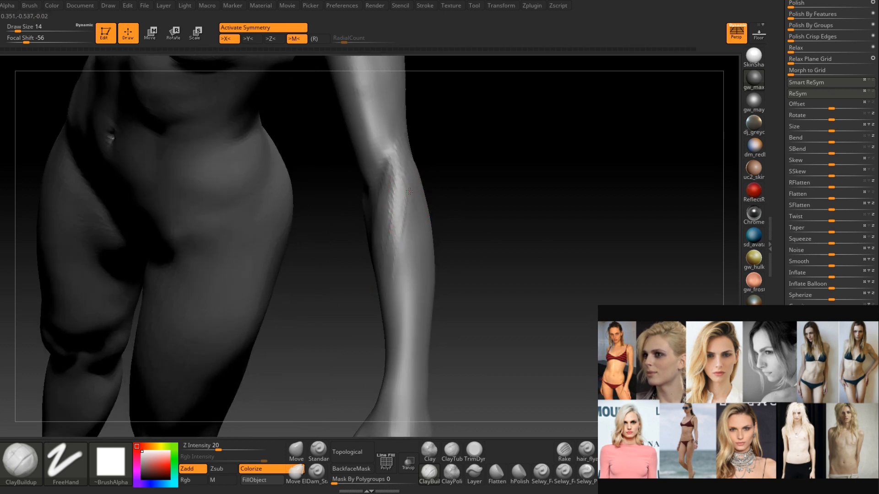
pyautogui.moveTo(393, 291); pyautogui.dragTo(391, 214, button='right')
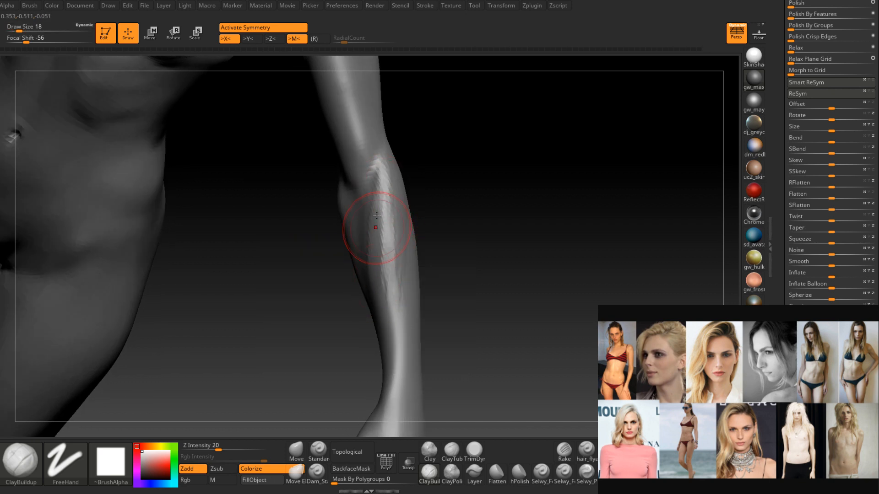
pyautogui.moveTo(383, 282); pyautogui.dragTo(364, 293, button='right')
pyautogui.press('space')
pyautogui.moveTo(391, 252)
pyautogui.mouseDown()
pyautogui.moveTo(388, 216)
pyautogui.moveTo(378, 259)
pyautogui.moveTo(380, 250)
pyautogui.mouseUp()
pyautogui.moveTo(384, 282); pyautogui.dragTo(363, 282, button='right')
pyautogui.keyDown('shift'); pyautogui.moveTo(403, 216); pyautogui.dragTo(389, 275); pyautogui.keyUp('shift')
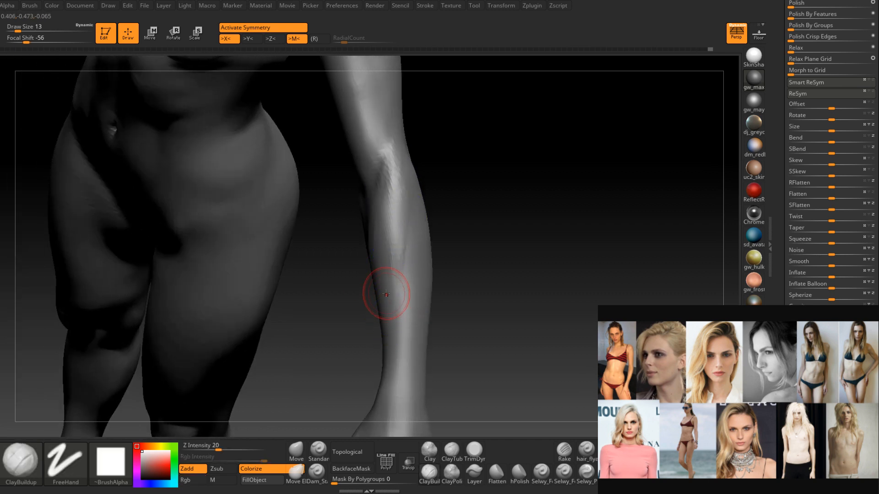
# Smooth the new muscle strokes from the inner elbow down the length of the forearm.
pyautogui.moveTo(386, 294); pyautogui.dragTo(354, 290, button='right')
pyautogui.moveTo(399, 225); pyautogui.dragTo(408, 231, button='right')
pyautogui.keyDown('shift'); pyautogui.moveTo(408, 231); pyautogui.dragTo(393, 137); pyautogui.keyUp('shift')
pyautogui.moveTo(368, 238); pyautogui.dragTo(404, 212, button='right')
pyautogui.moveTo(393, 205)
pyautogui.keyDown('shift'); pyautogui.mouseDown()
pyautogui.moveTo(372, 243)
pyautogui.moveTo(380, 314)
pyautogui.mouseUp(); pyautogui.keyUp('shift')
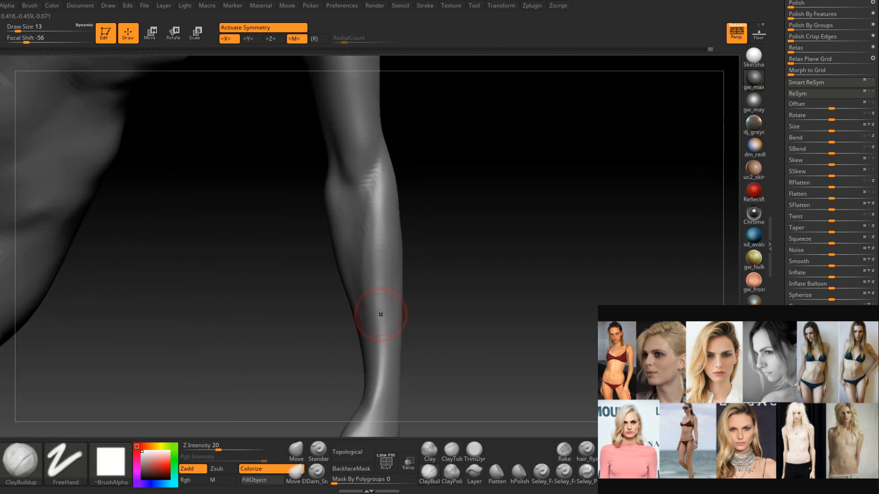
# Fill out the inner forearm below the elbow with ClayBuildup at Draw Size 16 and smooth the strokes.
pyautogui.moveTo(380, 314); pyautogui.dragTo(369, 302, button='right')
pyautogui.press('space')
pyautogui.moveTo(369, 236); pyautogui.dragTo(368, 274)
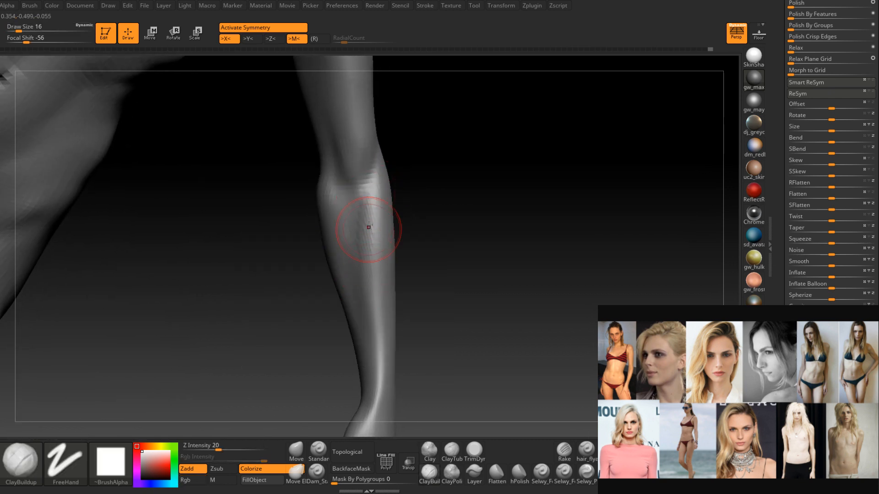
pyautogui.moveTo(389, 270); pyautogui.dragTo(378, 278, button='right')
pyautogui.keyDown('shift'); pyautogui.moveTo(348, 288); pyautogui.dragTo(346, 279); pyautogui.keyUp('shift')
pyautogui.moveTo(344, 276); pyautogui.dragTo(353, 269, button='right')
pyautogui.keyDown('shift'); pyautogui.moveTo(353, 268); pyautogui.dragTo(386, 186); pyautogui.keyUp('shift')
# Smooth the back of the forearm and rework the surface over the elbow.
pyautogui.moveTo(386, 186)
pyautogui.mouseDown(button='right')
pyautogui.moveTo(363, 232)
pyautogui.moveTo(416, 265)
pyautogui.moveTo(402, 285)
pyautogui.mouseUp(button='right')
pyautogui.keyDown('shift'); pyautogui.moveTo(414, 264); pyautogui.dragTo(416, 304); pyautogui.keyUp('shift')
pyautogui.moveTo(408, 298)
pyautogui.mouseDown(button='right')
pyautogui.moveTo(395, 246)
pyautogui.moveTo(383, 235)
pyautogui.moveTo(396, 230)
pyautogui.mouseUp(button='right')
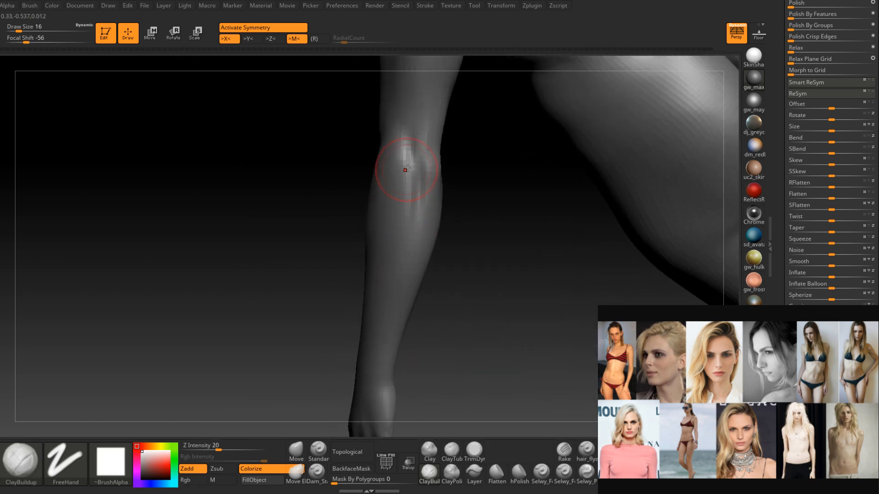
# Shape the bony bump on the inner side of the elbow with ClayBuildup at Draw Size 13, and smooth it.
pyautogui.moveTo(413, 198)
pyautogui.mouseDown(button='right')
pyautogui.moveTo(435, 186)
pyautogui.moveTo(398, 202)
pyautogui.moveTo(330, 196)
pyautogui.mouseUp(button='right')
pyautogui.press('space')
pyautogui.moveTo(330, 195); pyautogui.dragTo(326, 196)
pyautogui.moveTo(320, 180)
pyautogui.mouseDown(button='right')
pyautogui.moveTo(302, 184)
pyautogui.moveTo(313, 188)
pyautogui.moveTo(324, 216)
pyautogui.mouseUp(button='right')
pyautogui.press('shift')
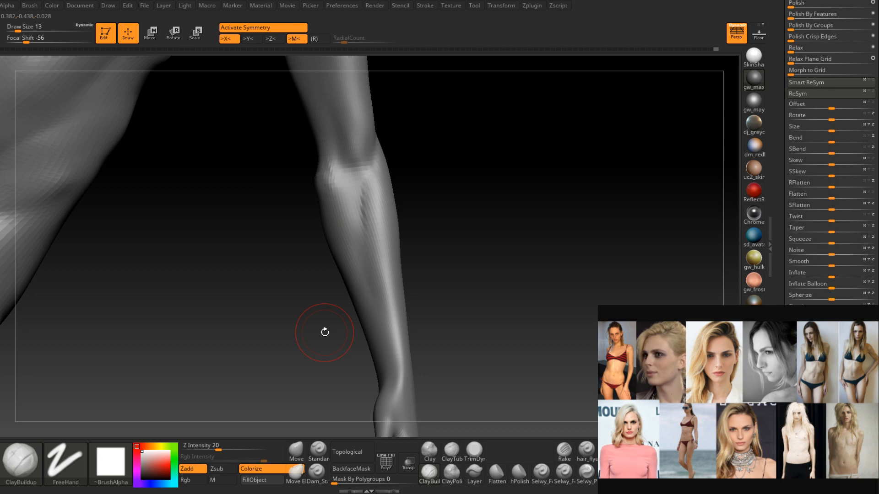
pyautogui.moveTo(325, 332); pyautogui.dragTo(326, 256, button='right')
pyautogui.press('shift')
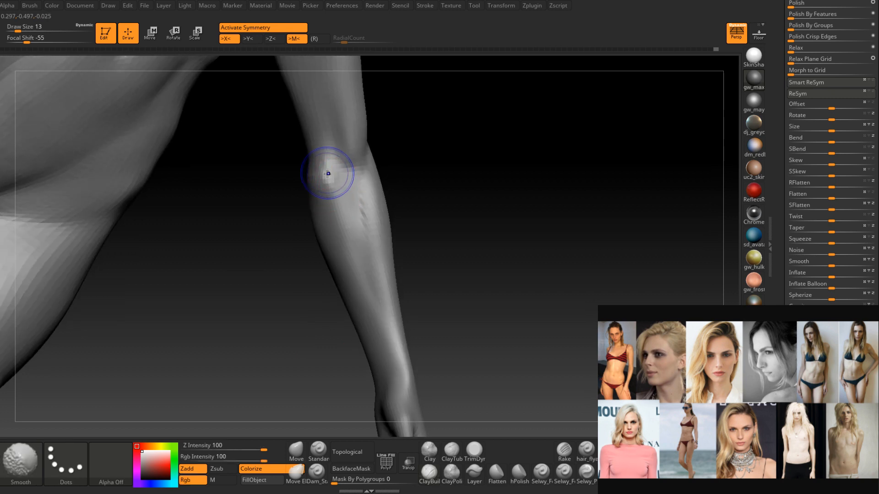
pyautogui.press('shift')
# Build up the biceps from the elbow toward the armpit with ClayBuildup, raising the Draw Size from 18 to 25.
pyautogui.moveTo(339, 190)
pyautogui.mouseDown(button='right')
pyautogui.moveTo(323, 168)
pyautogui.moveTo(322, 218)
pyautogui.moveTo(334, 222)
pyautogui.moveTo(341, 202)
pyautogui.mouseUp(button='right')
pyautogui.press('space')
pyautogui.moveTo(339, 202); pyautogui.dragTo(343, 203)
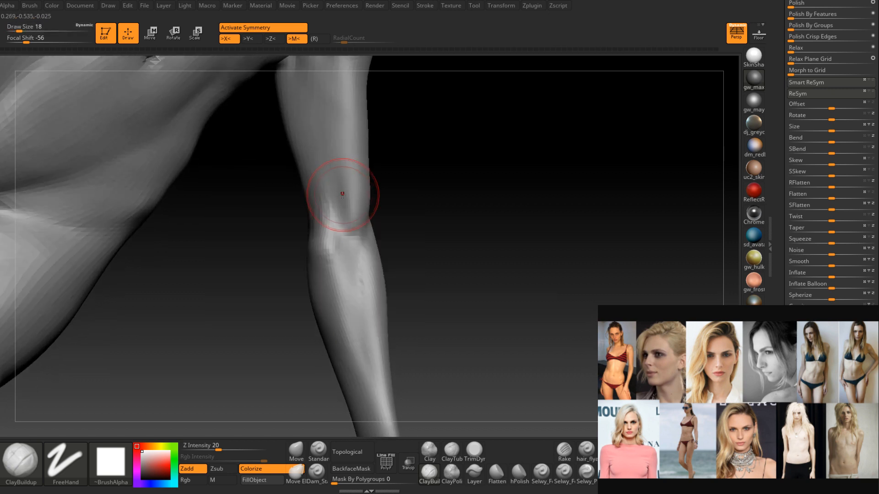
pyautogui.moveTo(344, 190); pyautogui.dragTo(320, 232, button='right')
pyautogui.press('space')
pyautogui.moveTo(322, 164)
pyautogui.mouseDown()
pyautogui.moveTo(336, 251)
pyautogui.moveTo(325, 245)
pyautogui.moveTo(327, 199)
pyautogui.mouseUp()
pyautogui.moveTo(327, 199); pyautogui.dragTo(340, 141, button='right')
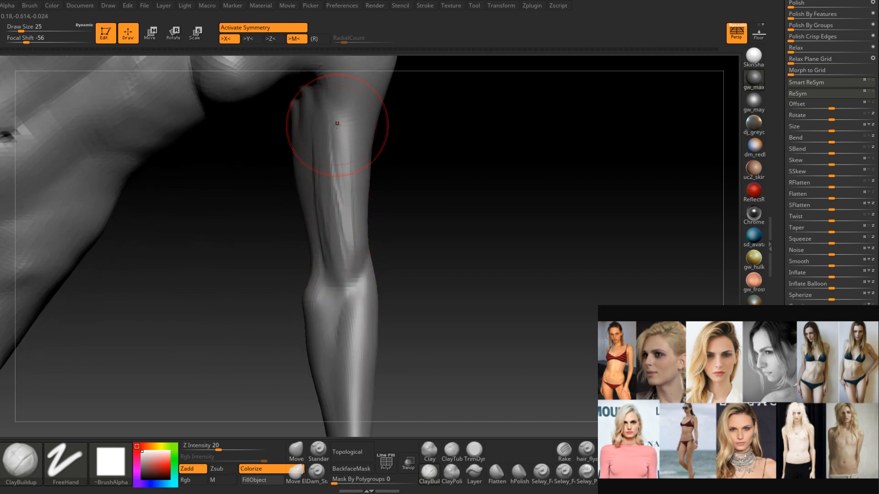
# Smooth the biceps and the groove beside it down to the elbow crease at Draw Size 16.
pyautogui.press('shift')
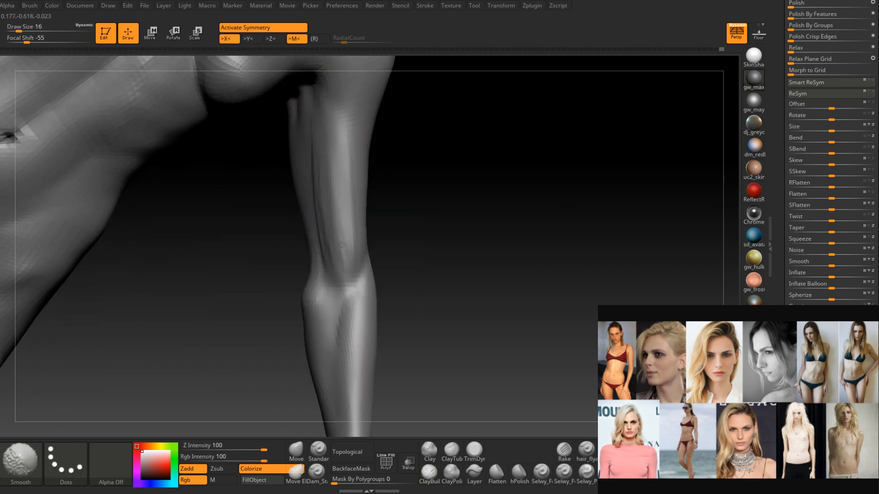
pyautogui.moveTo(342, 244); pyautogui.dragTo(351, 212, button='right')
pyautogui.keyDown('shift'); pyautogui.moveTo(351, 212); pyautogui.dragTo(322, 125); pyautogui.keyUp('shift')
pyautogui.moveTo(322, 125); pyautogui.dragTo(350, 161, button='right')
pyautogui.keyDown('shift'); pyautogui.moveTo(353, 168); pyautogui.dragTo(351, 233); pyautogui.keyUp('shift')
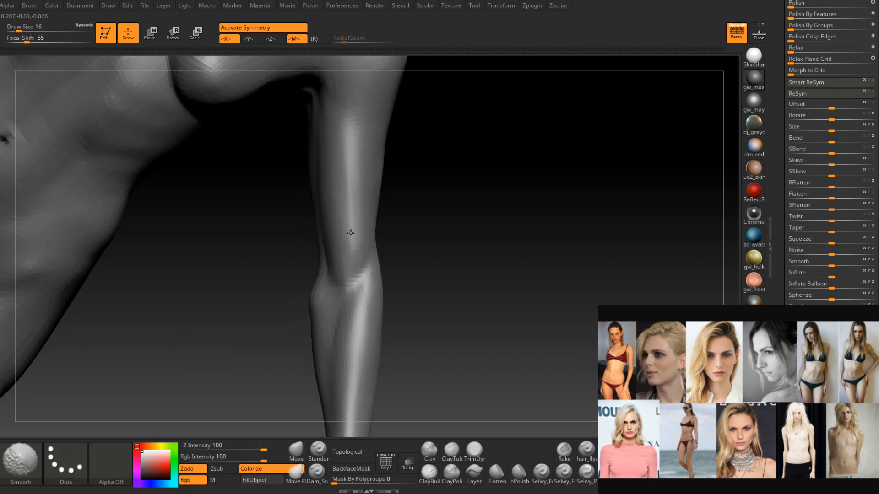
pyautogui.moveTo(350, 233); pyautogui.dragTo(359, 235, button='right')
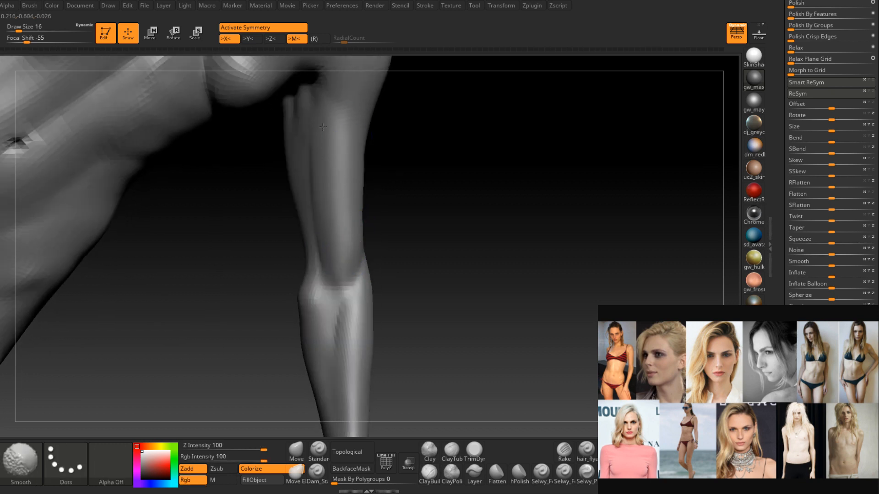
pyautogui.moveTo(321, 192); pyautogui.dragTo(329, 196, button='right')
pyautogui.keyDown('shift'); pyautogui.moveTo(330, 196); pyautogui.dragTo(328, 260); pyautogui.keyUp('shift')
# Smooth the back of the elbow and shape the area just above it with ClayBuildup at Draw Size 17.
pyautogui.moveTo(283, 268); pyautogui.dragTo(379, 275, button='right')
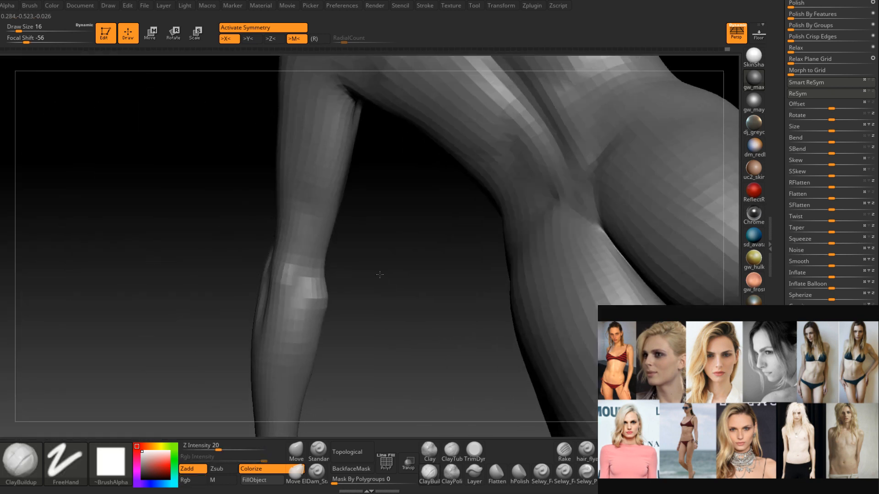
pyautogui.keyDown('shift'); pyautogui.moveTo(324, 256); pyautogui.dragTo(329, 221); pyautogui.keyUp('shift')
pyautogui.moveTo(329, 220)
pyautogui.mouseDown(button='right')
pyautogui.moveTo(375, 201)
pyautogui.moveTo(345, 229)
pyautogui.moveTo(333, 274)
pyautogui.moveTo(351, 239)
pyautogui.moveTo(345, 256)
pyautogui.moveTo(326, 249)
pyautogui.moveTo(333, 253)
pyautogui.mouseUp(button='right')
pyautogui.press('space')
pyautogui.moveTo(334, 238); pyautogui.dragTo(338, 238)
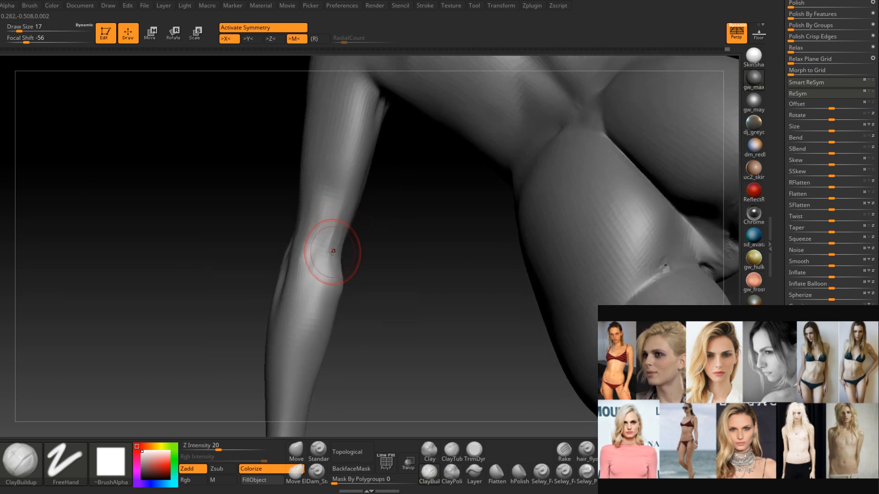
pyautogui.moveTo(302, 290); pyautogui.dragTo(355, 273, button='right')
pyautogui.keyDown('shift'); pyautogui.moveTo(594, 300); pyautogui.dragTo(584, 299); pyautogui.keyUp('shift')
# Build up the triceps tendon above the back of the elbow with ClayBuildup, lowering the Draw Size to 13 and 12.
pyautogui.moveTo(576, 315)
pyautogui.mouseDown(button='right')
pyautogui.moveTo(580, 342)
pyautogui.moveTo(398, 314)
pyautogui.moveTo(304, 255)
pyautogui.moveTo(342, 228)
pyautogui.moveTo(384, 232)
pyautogui.moveTo(347, 259)
pyautogui.moveTo(360, 249)
pyautogui.mouseUp(button='right')
pyautogui.press('space')
pyautogui.moveTo(368, 242); pyautogui.dragTo(364, 243)
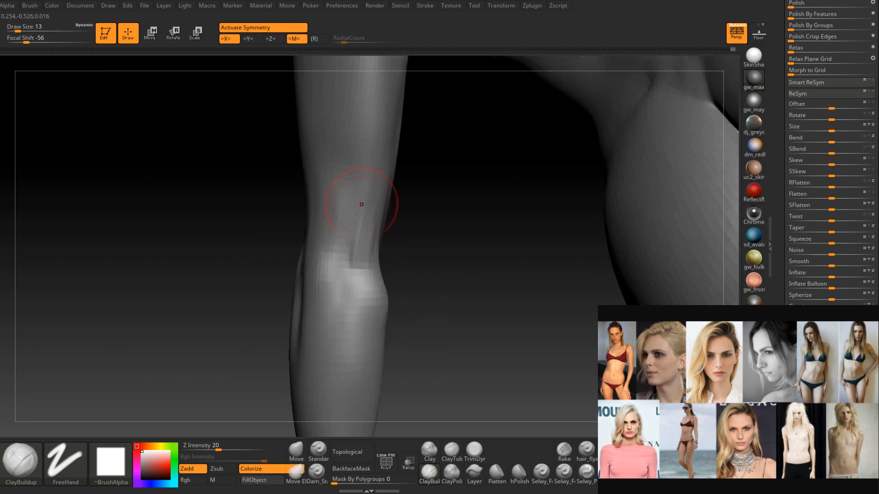
pyautogui.press('space')
pyautogui.moveTo(371, 221); pyautogui.dragTo(369, 221)
pyautogui.moveTo(368, 212)
pyautogui.keyDown('ctrl'); pyautogui.mouseDown(button='right')
pyautogui.moveTo(368, 186)
pyautogui.moveTo(369, 204)
pyautogui.moveTo(384, 183)
pyautogui.mouseUp(button='right'); pyautogui.keyUp('ctrl')
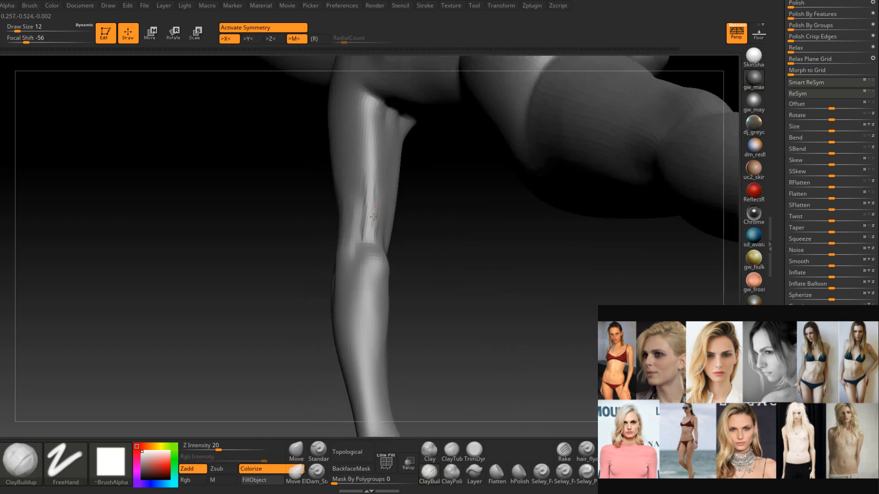
# Build up the inner back of the upper arm toward the armpit with ClayBuildup at Draw Size 23, and smooth it.
pyautogui.moveTo(374, 217); pyautogui.dragTo(369, 216, button='right')
pyautogui.moveTo(361, 152)
pyautogui.mouseDown(button='right')
pyautogui.moveTo(368, 166)
pyautogui.moveTo(345, 211)
pyautogui.mouseUp(button='right')
pyautogui.press(']')
pyautogui.press('space')
pyautogui.moveTo(343, 202); pyautogui.dragTo(349, 202)
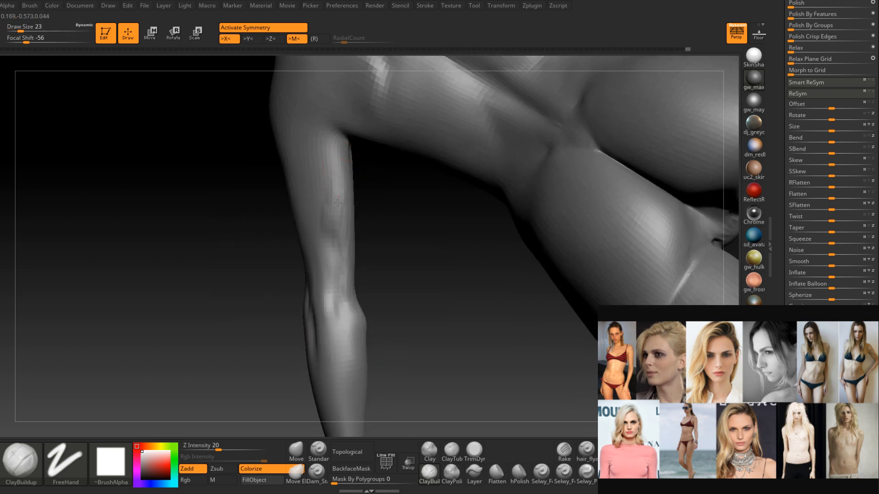
pyautogui.moveTo(343, 192); pyautogui.dragTo(329, 201, button='right')
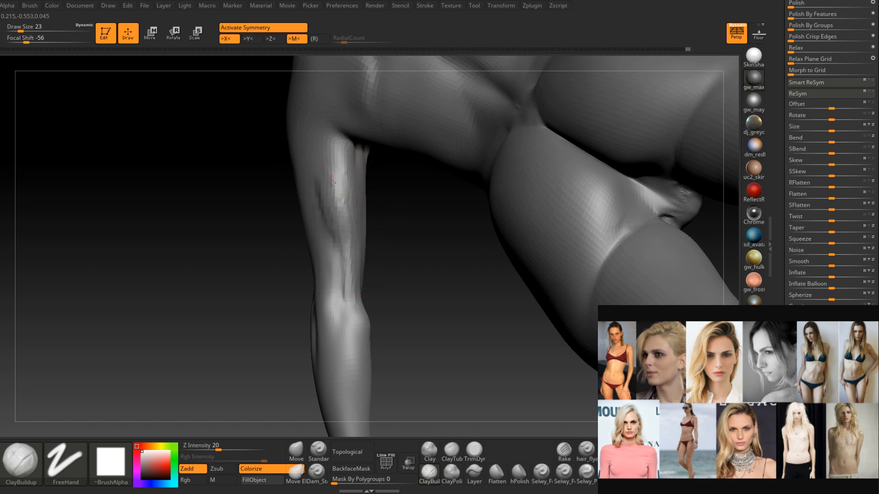
pyautogui.moveTo(343, 201); pyautogui.dragTo(342, 177, button='right')
pyautogui.press('shift')
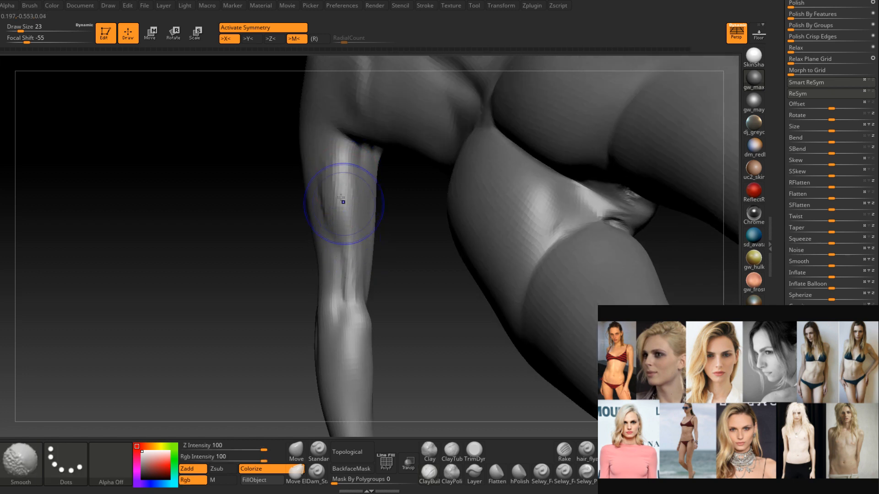
pyautogui.moveTo(349, 255)
pyautogui.mouseDown(button='right')
pyautogui.moveTo(379, 276)
pyautogui.moveTo(366, 210)
pyautogui.moveTo(328, 222)
pyautogui.mouseUp(button='right')
pyautogui.keyDown('shift'); pyautogui.moveTo(333, 170); pyautogui.dragTo(343, 218); pyautogui.keyUp('shift')
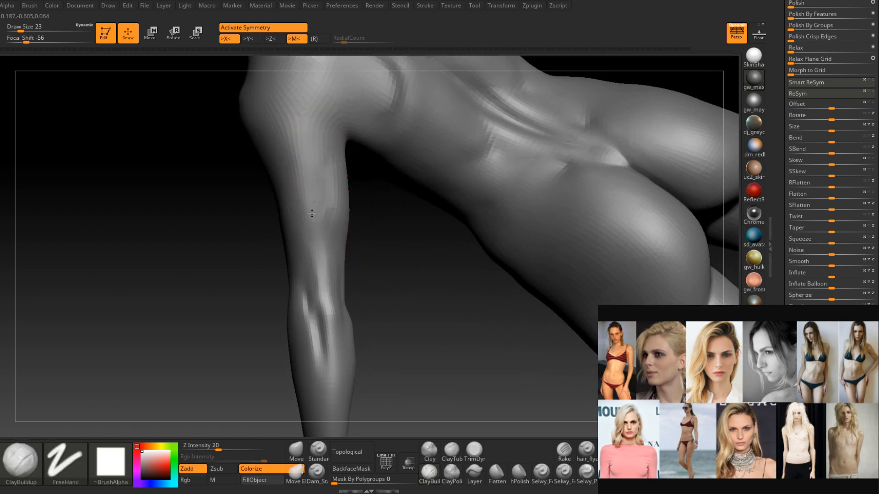
# Shape the outer back of the upper arm above the elbow with ClayBuildup at Draw Size 23, and smooth the transition.
pyautogui.moveTo(293, 248); pyautogui.dragTo(290, 222, button='right')
pyautogui.moveTo(314, 164)
pyautogui.mouseDown(button='right')
pyautogui.moveTo(277, 254)
pyautogui.moveTo(307, 207)
pyautogui.moveTo(283, 231)
pyautogui.moveTo(284, 257)
pyautogui.mouseUp(button='right')
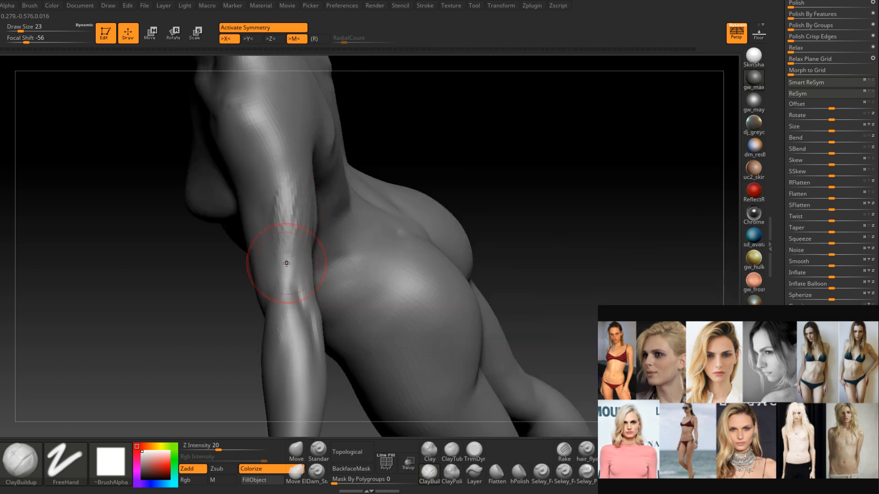
pyautogui.moveTo(294, 166); pyautogui.dragTo(284, 220, button='right')
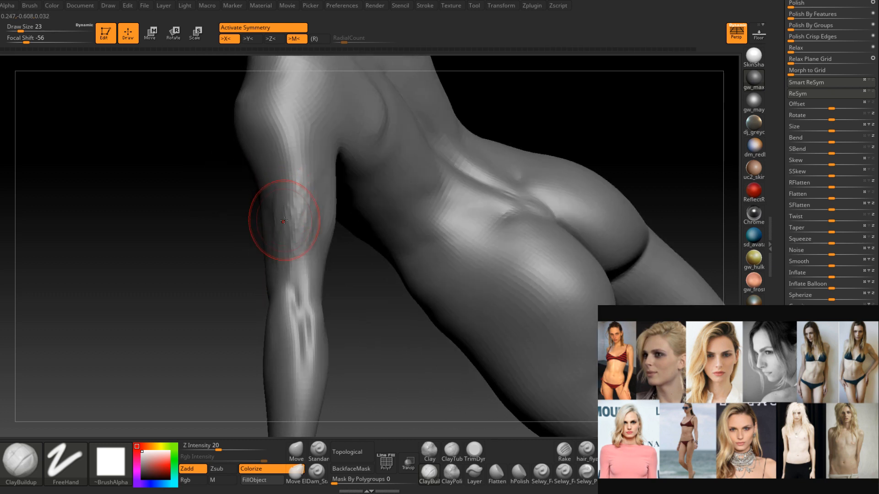
pyautogui.moveTo(303, 195); pyautogui.dragTo(302, 229)
pyautogui.moveTo(303, 229); pyautogui.dragTo(306, 210, button='right')
pyautogui.moveTo(306, 215)
pyautogui.keyDown('shift'); pyautogui.mouseDown()
pyautogui.moveTo(300, 197)
pyautogui.moveTo(296, 231)
pyautogui.mouseUp(); pyautogui.keyUp('shift')
pyautogui.moveTo(295, 231)
pyautogui.mouseDown(button='right')
pyautogui.moveTo(312, 195)
pyautogui.moveTo(306, 235)
pyautogui.mouseUp(button='right')
pyautogui.keyDown('shift'); pyautogui.moveTo(305, 235); pyautogui.dragTo(294, 245); pyautogui.keyUp('shift')
pyautogui.moveTo(294, 245)
pyautogui.mouseDown(button='right')
pyautogui.moveTo(321, 247)
pyautogui.moveTo(312, 266)
pyautogui.moveTo(327, 250)
pyautogui.mouseUp(button='right')
# Add volume to the flat tendon directly above the elbow point with ClayBuildup at Draw Size 14, and smooth it.
pyautogui.press('space')
pyautogui.moveTo(332, 255); pyautogui.dragTo(324, 255)
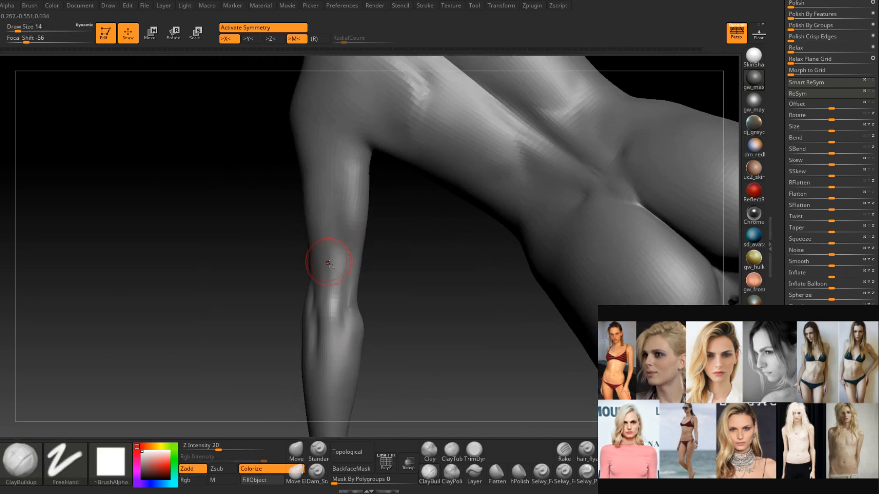
pyautogui.moveTo(327, 263); pyautogui.dragTo(328, 231, button='right')
pyautogui.moveTo(328, 202)
pyautogui.keyDown('alt'); pyautogui.mouseDown(button='right')
pyautogui.moveTo(342, 199)
pyautogui.moveTo(333, 238)
pyautogui.moveTo(356, 230)
pyautogui.mouseUp(button='right'); pyautogui.keyUp('alt')
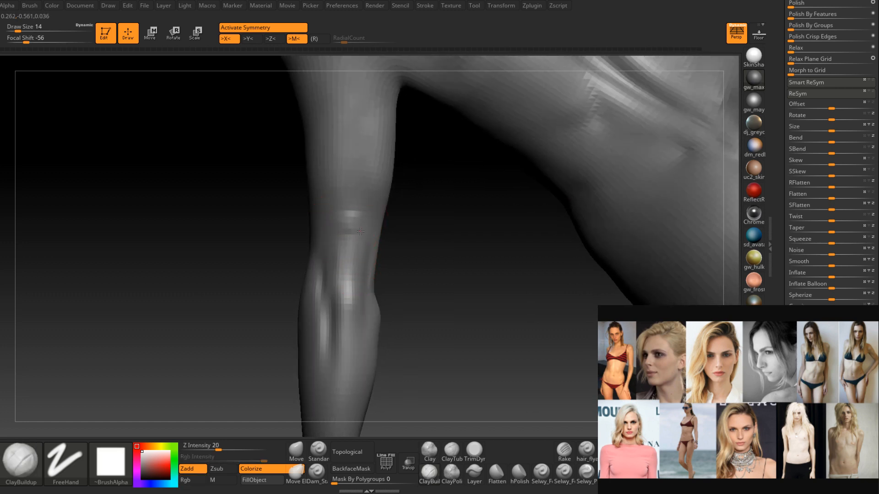
pyautogui.moveTo(341, 263)
pyautogui.mouseDown()
pyautogui.moveTo(353, 236)
pyautogui.moveTo(350, 255)
pyautogui.mouseUp()
pyautogui.moveTo(350, 255); pyautogui.dragTo(335, 241, button='right')
pyautogui.moveTo(336, 241)
pyautogui.keyDown('shift'); pyautogui.mouseDown()
pyautogui.moveTo(370, 266)
pyautogui.moveTo(372, 247)
pyautogui.mouseUp(); pyautogui.keyUp('shift')
# Define the edges and upper end of the tendon above the elbow with the Standard brush at Draw Size 8.
pyautogui.click(317, 450)
pyautogui.press('space')
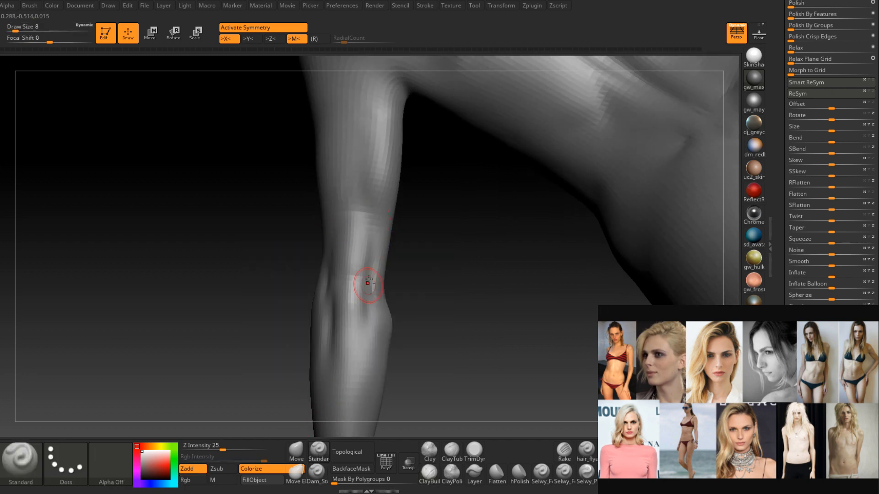
pyautogui.moveTo(370, 227); pyautogui.dragTo(376, 262, button='right')
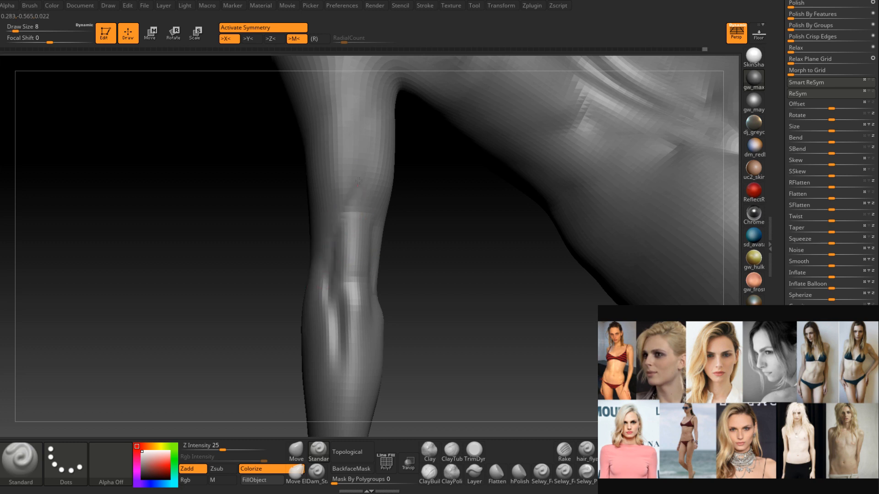
pyautogui.moveTo(324, 249); pyautogui.dragTo(363, 206, button='right')
pyautogui.moveTo(363, 206)
pyautogui.mouseDown()
pyautogui.moveTo(346, 211)
pyautogui.moveTo(361, 204)
pyautogui.mouseUp()
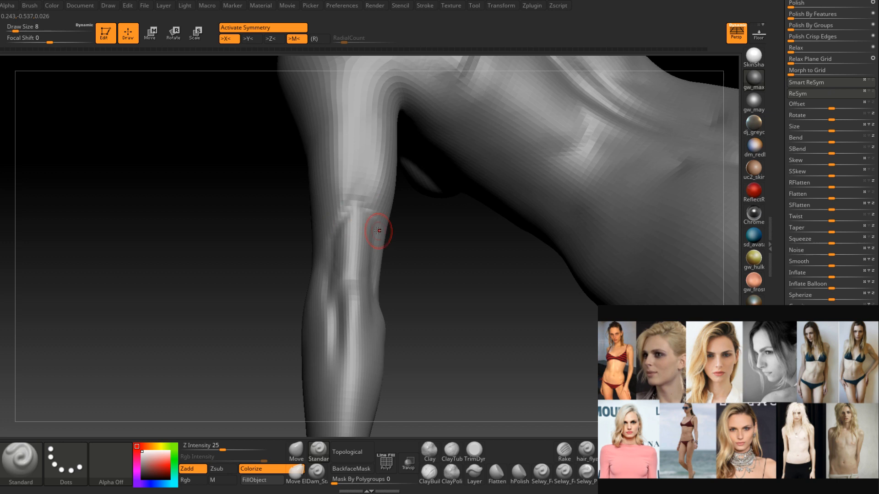
pyautogui.moveTo(378, 231); pyautogui.dragTo(358, 211, button='right')
pyautogui.moveTo(333, 239); pyautogui.dragTo(359, 202, button='right')
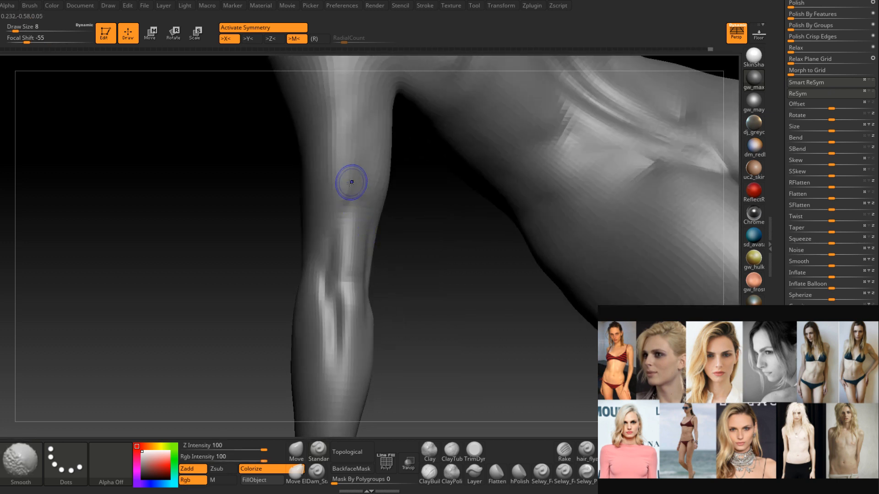
# Smooth the tendon edges and the grooves running down beside the elbow.
pyautogui.moveTo(347, 237); pyautogui.dragTo(327, 233, button='right')
pyautogui.keyDown('shift'); pyautogui.moveTo(327, 233); pyautogui.dragTo(335, 274); pyautogui.keyUp('shift')
pyautogui.moveTo(335, 275); pyautogui.dragTo(347, 268, button='right')
pyautogui.keyDown('shift'); pyautogui.moveTo(346, 268); pyautogui.dragTo(348, 273); pyautogui.keyUp('shift')
pyautogui.moveTo(348, 272)
pyautogui.mouseDown(button='right')
pyautogui.moveTo(353, 287)
pyautogui.moveTo(348, 255)
pyautogui.mouseUp(button='right')
# Shape the bony point of the elbow with the Standard brush at Draw Size 12, and smooth it into the forearm.
pyautogui.press('space')
pyautogui.moveTo(348, 255); pyautogui.dragTo(352, 255)
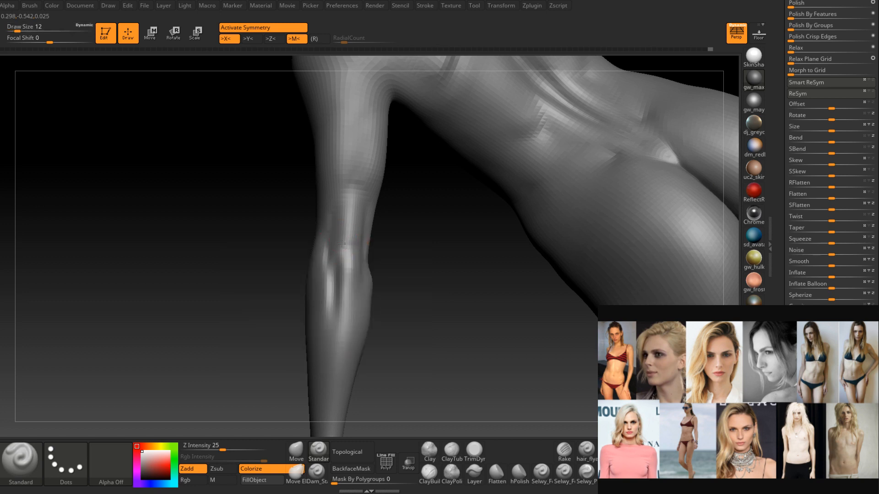
pyautogui.moveTo(365, 254); pyautogui.dragTo(337, 261, button='right')
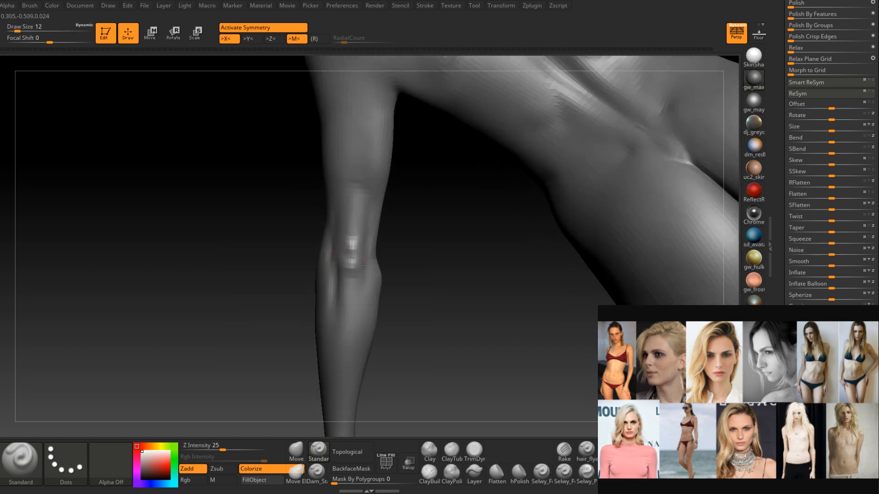
pyautogui.moveTo(365, 254); pyautogui.dragTo(352, 261, button='right')
pyautogui.press('shift')
pyautogui.keyDown('shift'); pyautogui.moveTo(353, 260); pyautogui.dragTo(349, 270); pyautogui.keyUp('shift')
pyautogui.moveTo(350, 270); pyautogui.dragTo(366, 265, button='right')
pyautogui.press('shift')
# Build up the palm below the ring and little fingers with ClayBuildup at Draw Size 7.
pyautogui.moveTo(308, 266)
pyautogui.mouseDown(button='right')
pyautogui.moveTo(344, 279)
pyautogui.moveTo(371, 259)
pyautogui.moveTo(394, 190)
pyautogui.moveTo(350, 286)
pyautogui.moveTo(382, 208)
pyautogui.moveTo(392, 248)
pyautogui.moveTo(369, 242)
pyautogui.moveTo(404, 254)
pyautogui.moveTo(348, 301)
pyautogui.mouseUp(button='right')
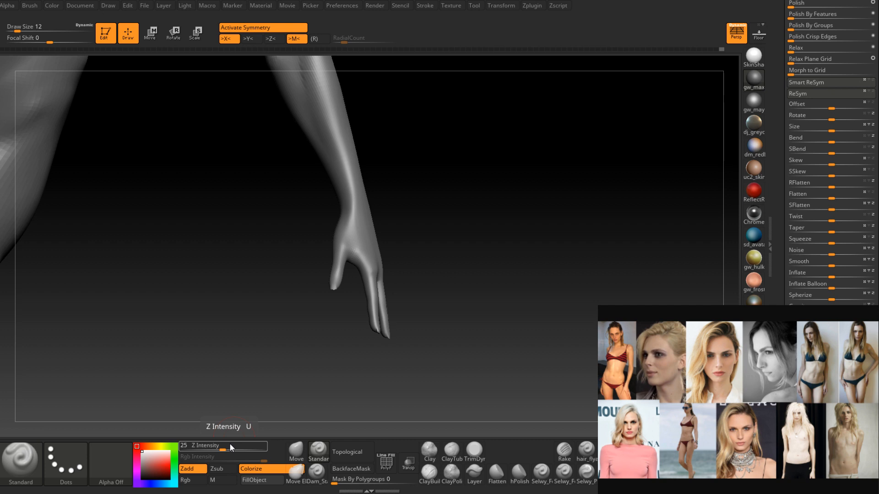
pyautogui.moveTo(393, 229); pyautogui.dragTo(344, 251)
pyautogui.click(430, 472)
pyautogui.keyDown('ctrl'); pyautogui.moveTo(355, 248); pyautogui.dragTo(355, 290, button='right'); pyautogui.keyUp('ctrl')
pyautogui.press('space')
pyautogui.moveTo(353, 296); pyautogui.dragTo(349, 295)
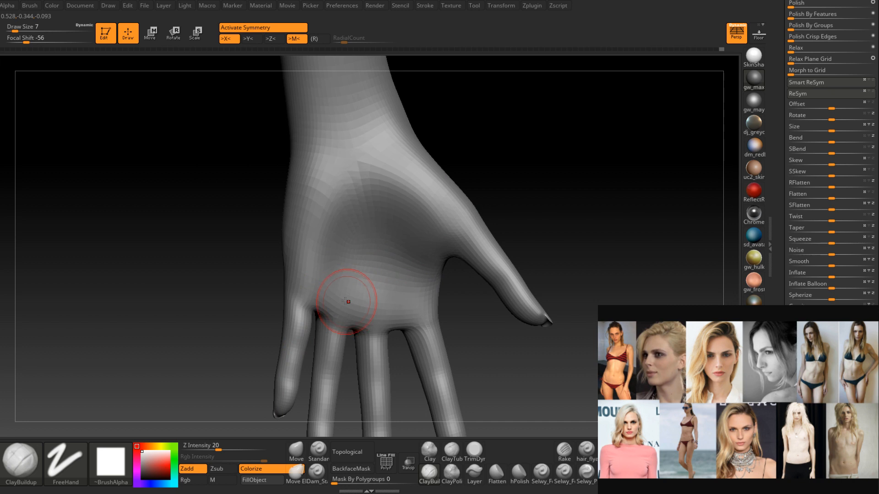
pyautogui.moveTo(347, 300); pyautogui.dragTo(341, 280, button='right')
pyautogui.moveTo(349, 290)
pyautogui.mouseDown()
pyautogui.moveTo(333, 293)
pyautogui.moveTo(357, 281)
pyautogui.moveTo(340, 309)
pyautogui.mouseUp()
pyautogui.moveTo(372, 316); pyautogui.dragTo(345, 296, button='right')
# Build up the fleshy pad across the palm below the index and middle fingers with ClayBuildup at Draw Size 7.
pyautogui.moveTo(368, 292); pyautogui.dragTo(422, 308)
pyautogui.moveTo(361, 321); pyautogui.dragTo(408, 310)
pyautogui.moveTo(407, 310)
pyautogui.mouseDown(button='right')
pyautogui.moveTo(389, 323)
pyautogui.moveTo(366, 298)
pyautogui.mouseUp(button='right')
pyautogui.moveTo(371, 296); pyautogui.dragTo(415, 299)
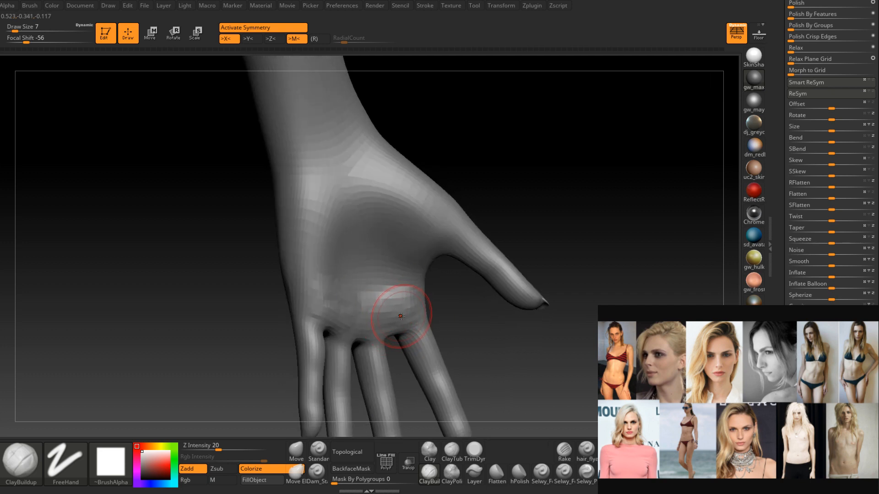
pyautogui.moveTo(400, 317)
pyautogui.keyDown('alt'); pyautogui.mouseDown(button='right')
pyautogui.moveTo(414, 305)
pyautogui.moveTo(408, 309)
pyautogui.moveTo(405, 282)
pyautogui.moveTo(392, 292)
pyautogui.mouseUp(button='right'); pyautogui.keyUp('alt')
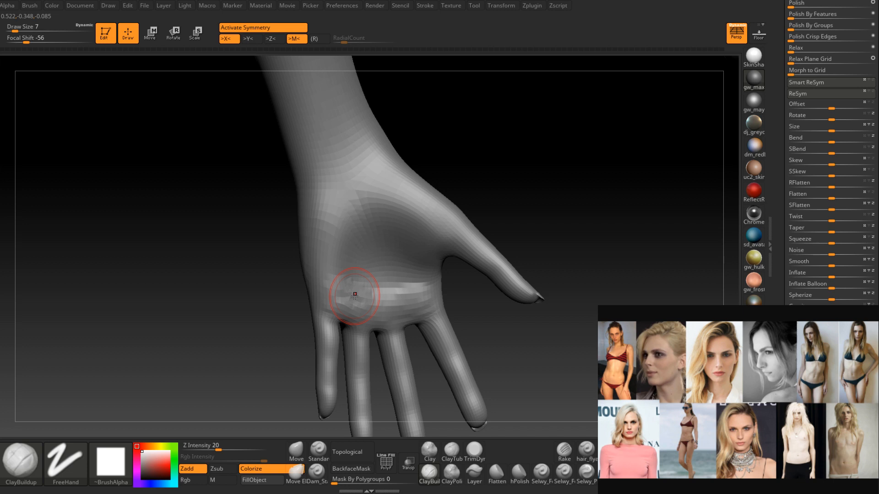
pyautogui.moveTo(354, 297); pyautogui.dragTo(357, 294, button='right')
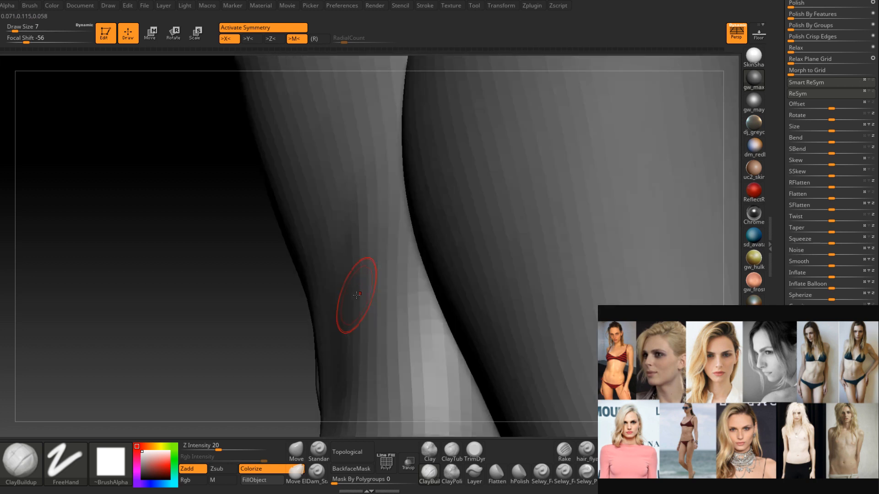
pyautogui.moveTo(281, 332); pyautogui.dragTo(283, 330)
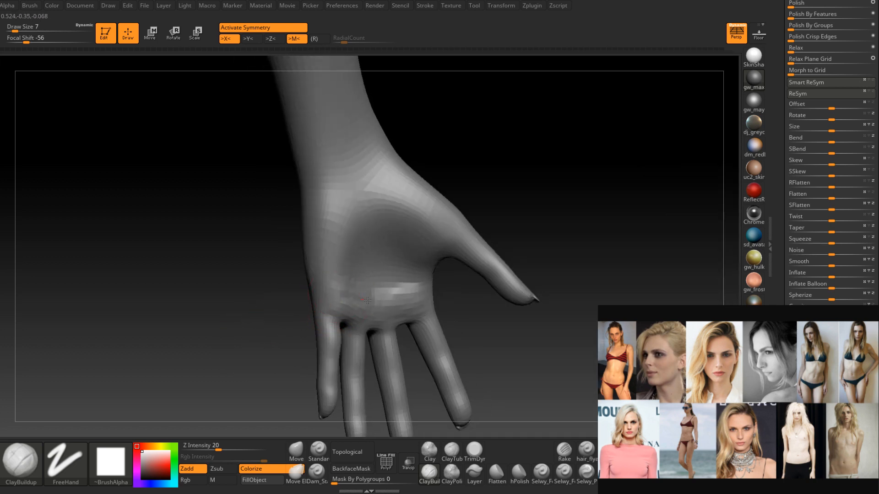
pyautogui.moveTo(410, 288)
pyautogui.keyDown('alt'); pyautogui.mouseDown(button='right')
pyautogui.moveTo(412, 261)
pyautogui.moveTo(419, 283)
pyautogui.mouseUp(button='right'); pyautogui.keyUp('alt')
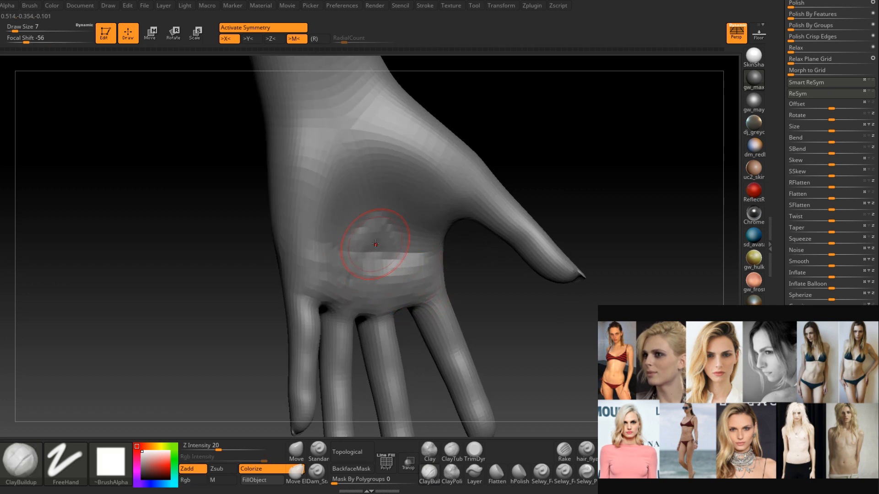
# Build up the palm pads at the thumb base and below the fingers with ClayBuildup at draw size 8.
pyautogui.moveTo(372, 245); pyautogui.dragTo(323, 206, button='right')
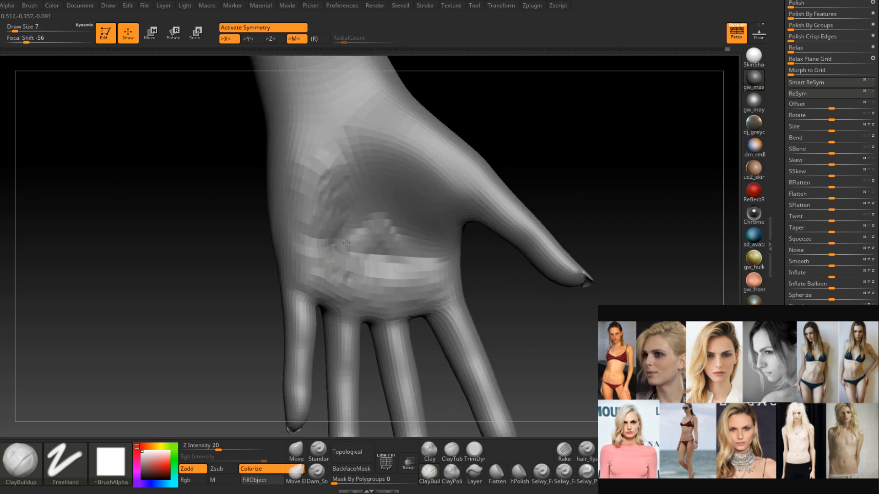
pyautogui.moveTo(394, 228)
pyautogui.mouseDown(button='right')
pyautogui.moveTo(379, 244)
pyautogui.moveTo(414, 204)
pyautogui.mouseUp(button='right')
pyautogui.press('space')
pyautogui.press('space')
pyautogui.moveTo(425, 224); pyautogui.dragTo(431, 224)
pyautogui.moveTo(431, 188)
pyautogui.mouseDown()
pyautogui.moveTo(439, 235)
pyautogui.moveTo(414, 188)
pyautogui.moveTo(403, 196)
pyautogui.mouseUp()
pyautogui.moveTo(392, 214); pyautogui.dragTo(413, 239, button='right')
pyautogui.moveTo(413, 239); pyautogui.dragTo(382, 196)
pyautogui.moveTo(383, 196)
pyautogui.mouseDown(button='right')
pyautogui.moveTo(413, 225)
pyautogui.moveTo(409, 212)
pyautogui.mouseUp(button='right')
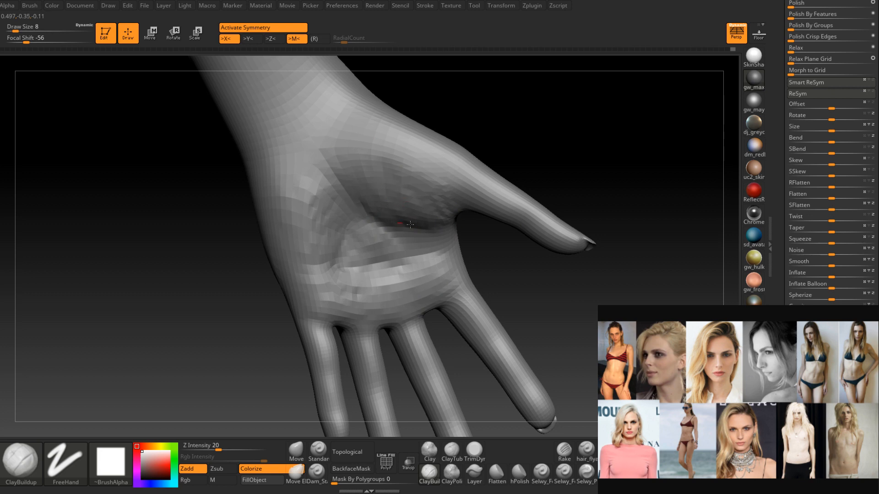
pyautogui.moveTo(430, 231); pyautogui.dragTo(421, 225, button='right')
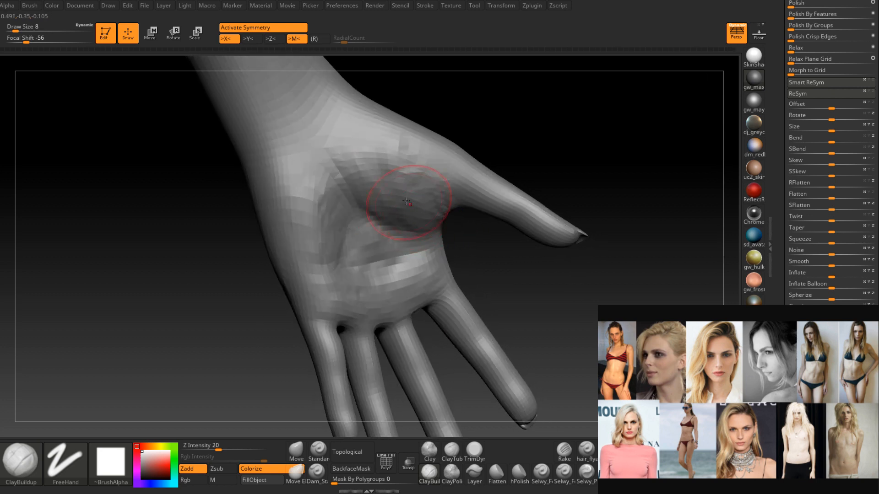
# Smooth the thumb pad, the palm hollow and the outer palm below the little finger.
pyautogui.press('shift')
pyautogui.keyDown('shift'); pyautogui.moveTo(380, 164); pyautogui.dragTo(366, 176); pyautogui.keyUp('shift')
pyautogui.moveTo(412, 169); pyautogui.dragTo(428, 176, button='right')
pyautogui.moveTo(428, 177); pyautogui.dragTo(372, 162)
pyautogui.press('shift')
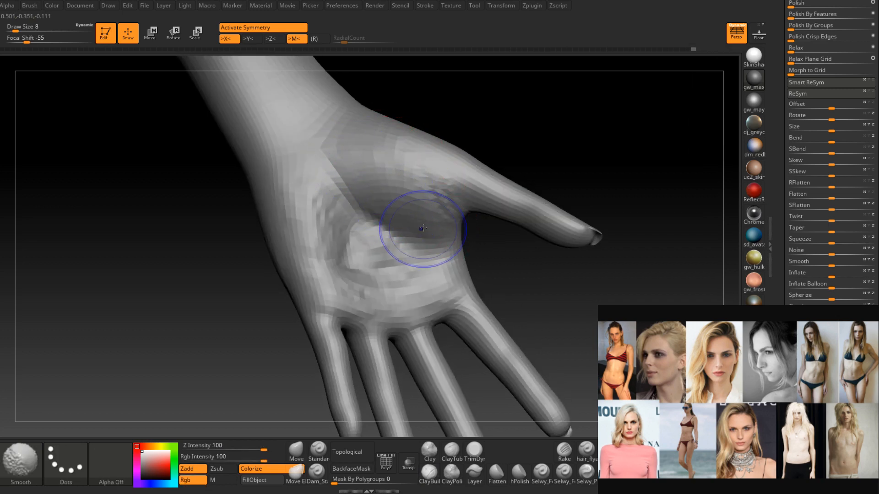
pyautogui.moveTo(450, 232); pyautogui.dragTo(321, 207, button='right')
pyautogui.keyDown('shift'); pyautogui.moveTo(314, 206); pyautogui.dragTo(352, 270); pyautogui.keyUp('shift')
pyautogui.moveTo(412, 261)
pyautogui.mouseDown(button='right')
pyautogui.moveTo(357, 275)
pyautogui.moveTo(331, 292)
pyautogui.mouseUp(button='right')
pyautogui.keyDown('shift'); pyautogui.moveTo(331, 292); pyautogui.dragTo(447, 274); pyautogui.keyUp('shift')
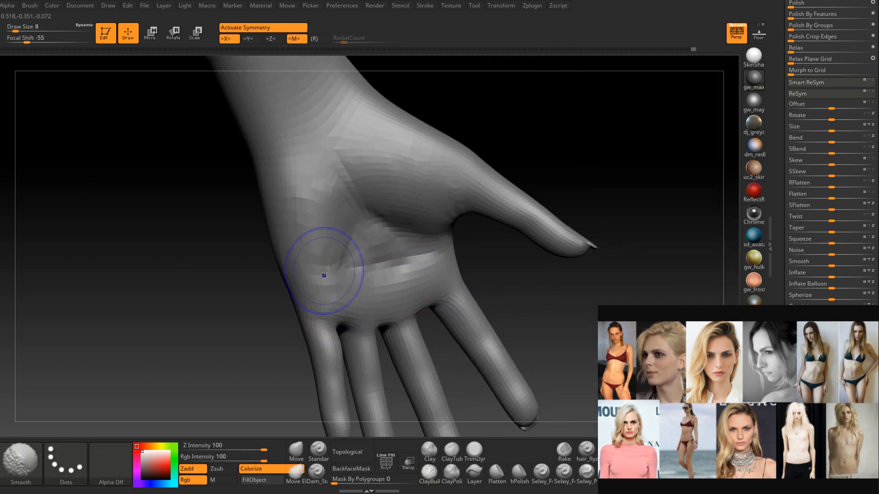
pyautogui.keyDown('shift'); pyautogui.moveTo(324, 277); pyautogui.dragTo(390, 260); pyautogui.keyUp('shift')
# Build up the heel of the palm and the thumb base with ClayBuildup at draw size 7 and smooth the outer palm.
pyautogui.moveTo(394, 259)
pyautogui.mouseDown(button='right')
pyautogui.moveTo(402, 243)
pyautogui.moveTo(426, 316)
pyautogui.mouseUp(button='right')
pyautogui.moveTo(418, 254)
pyautogui.mouseDown(button='right')
pyautogui.moveTo(412, 275)
pyautogui.moveTo(427, 294)
pyautogui.mouseUp(button='right')
pyautogui.moveTo(402, 225)
pyautogui.mouseDown(button='right')
pyautogui.moveTo(380, 247)
pyautogui.moveTo(357, 229)
pyautogui.moveTo(353, 245)
pyautogui.moveTo(373, 235)
pyautogui.moveTo(324, 250)
pyautogui.moveTo(330, 284)
pyautogui.moveTo(308, 296)
pyautogui.mouseUp(button='right')
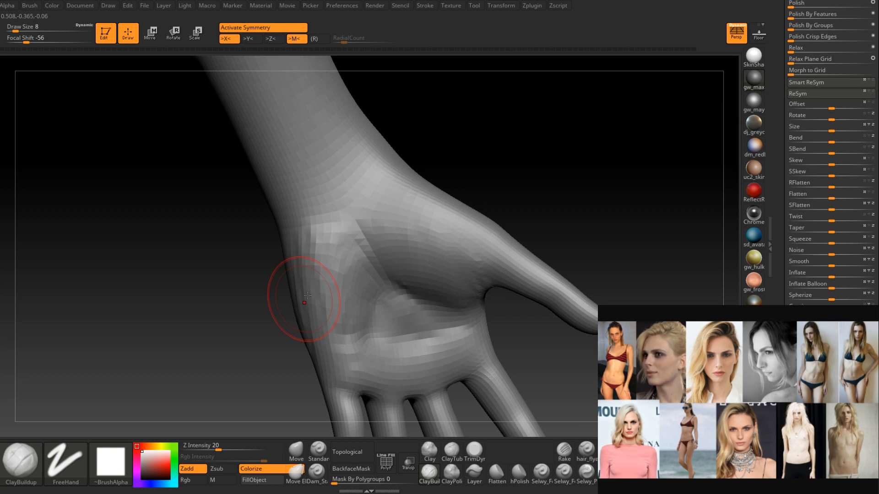
pyautogui.moveTo(307, 295); pyautogui.dragTo(343, 219, button='right')
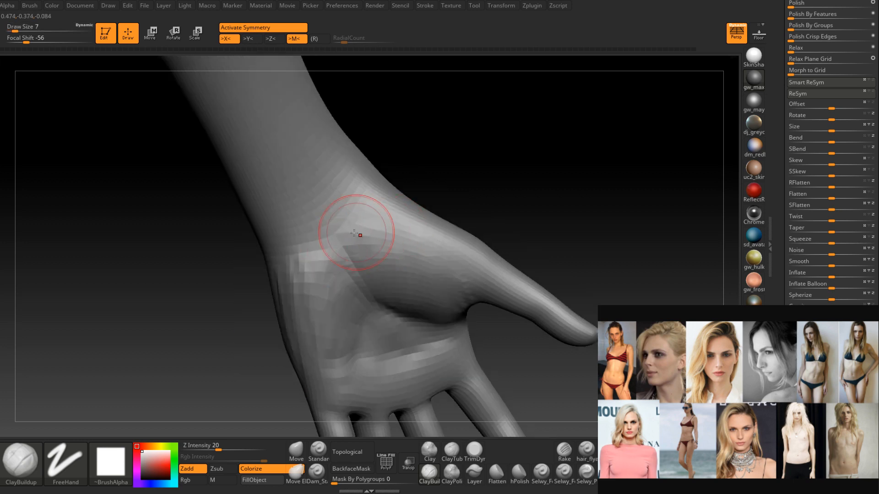
pyautogui.moveTo(428, 222); pyautogui.dragTo(390, 220, button='right')
pyautogui.moveTo(435, 224); pyautogui.dragTo(400, 233)
pyautogui.moveTo(401, 257); pyautogui.dragTo(386, 213, button='right')
pyautogui.moveTo(427, 232)
pyautogui.keyDown('shift'); pyautogui.mouseDown()
pyautogui.moveTo(374, 247)
pyautogui.moveTo(320, 297)
pyautogui.mouseUp(); pyautogui.keyUp('shift')
pyautogui.moveTo(313, 293); pyautogui.dragTo(324, 284, button='right')
# Rough in the fold across the inner wrist with ClayBuildup strokes, finishing at draw size 9.
pyautogui.press('space')
pyautogui.moveTo(353, 223); pyautogui.dragTo(341, 223)
pyautogui.moveTo(367, 195); pyautogui.dragTo(361, 196, button='right')
pyautogui.press('space')
pyautogui.moveTo(361, 202); pyautogui.dragTo(367, 202)
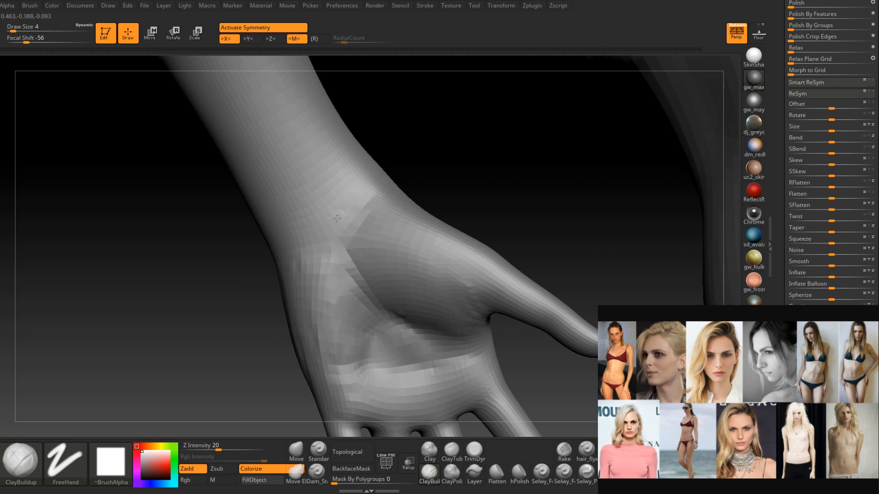
pyautogui.moveTo(337, 179)
pyautogui.keyDown('ctrl'); pyautogui.mouseDown(button='right')
pyautogui.moveTo(359, 196)
pyautogui.moveTo(338, 206)
pyautogui.moveTo(311, 273)
pyautogui.mouseUp(button='right'); pyautogui.keyUp('ctrl')
pyautogui.press('space')
pyautogui.moveTo(339, 208); pyautogui.dragTo(351, 203)
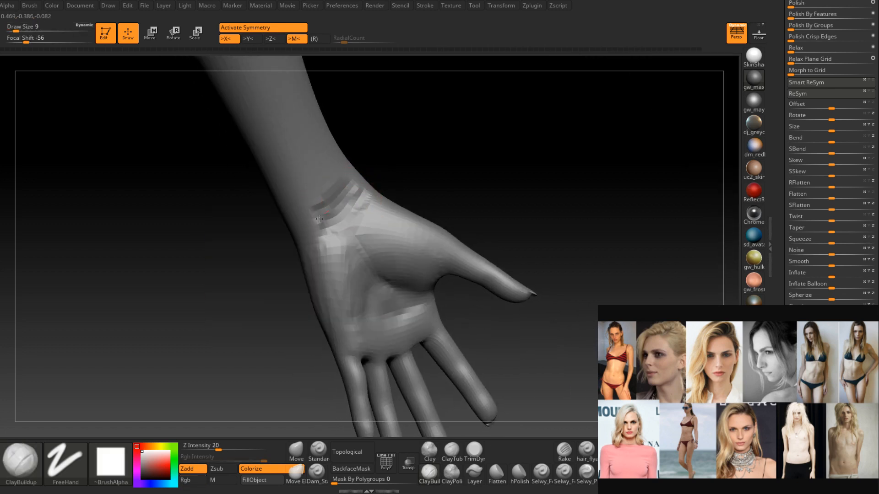
# Smooth the rough strokes across the inner wrist into the forearm and the heel of the palm.
pyautogui.moveTo(331, 174); pyautogui.dragTo(314, 164, button='right')
pyautogui.keyDown('shift'); pyautogui.moveTo(315, 164); pyautogui.dragTo(310, 162); pyautogui.keyUp('shift')
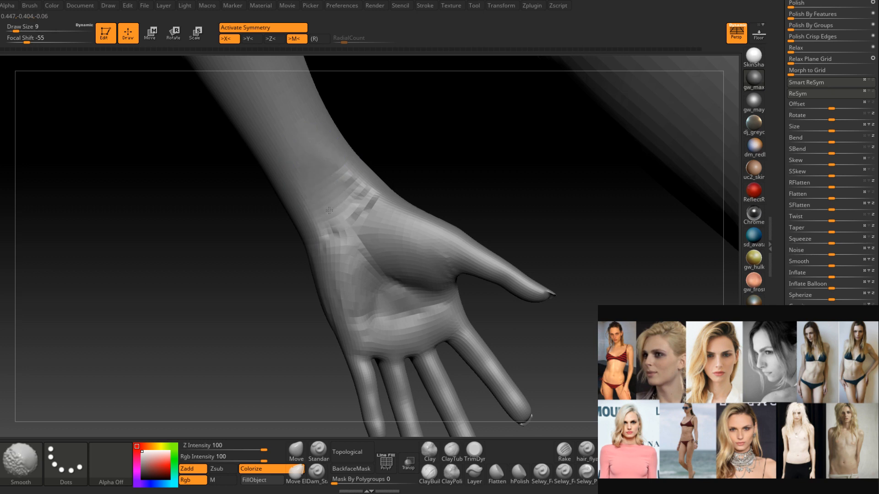
pyautogui.moveTo(347, 176)
pyautogui.keyDown('ctrl'); pyautogui.mouseDown(button='right')
pyautogui.moveTo(374, 208)
pyautogui.moveTo(382, 194)
pyautogui.moveTo(357, 192)
pyautogui.moveTo(352, 261)
pyautogui.moveTo(339, 230)
pyautogui.moveTo(339, 183)
pyautogui.moveTo(321, 252)
pyautogui.moveTo(320, 242)
pyautogui.mouseUp(button='right'); pyautogui.keyUp('ctrl')
pyautogui.keyDown('shift'); pyautogui.moveTo(320, 232); pyautogui.dragTo(336, 259); pyautogui.keyUp('shift')
pyautogui.moveTo(341, 268)
pyautogui.mouseDown(button='right')
pyautogui.moveTo(355, 282)
pyautogui.moveTo(345, 278)
pyautogui.moveTo(362, 243)
pyautogui.moveTo(341, 256)
pyautogui.mouseUp(button='right')
# Carve the crease across the inner wrist with ClayBuildup at draw size 7 and soften it toward the forearm.
pyautogui.press('space')
pyautogui.moveTo(334, 259); pyautogui.dragTo(312, 259)
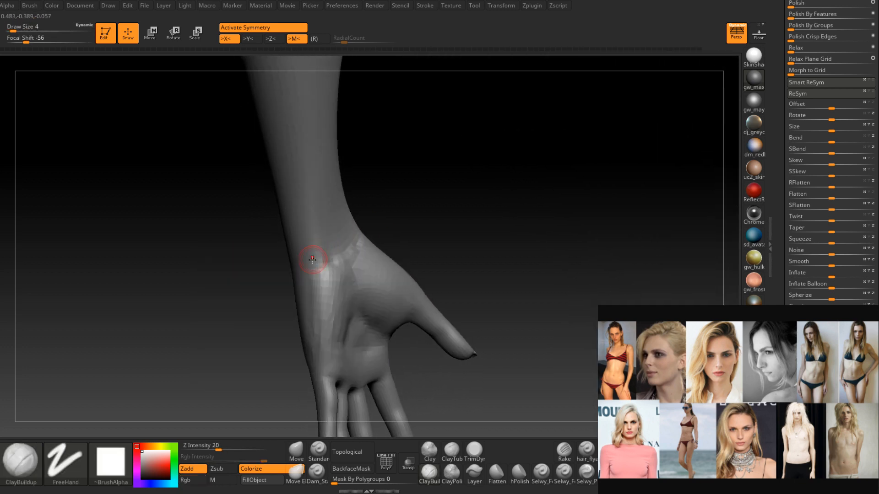
pyautogui.moveTo(297, 267); pyautogui.dragTo(308, 259, button='right')
pyautogui.press('space')
pyautogui.moveTo(307, 259); pyautogui.dragTo(320, 258)
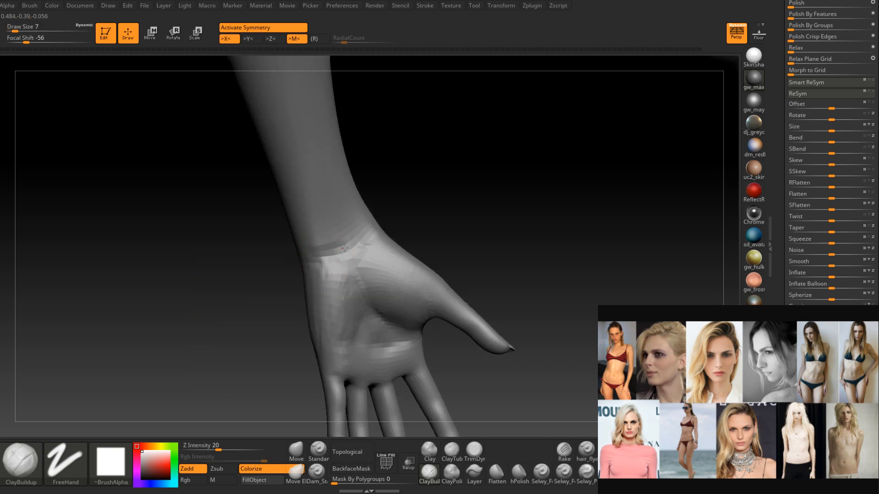
pyautogui.moveTo(380, 214); pyautogui.dragTo(376, 236, button='right')
pyautogui.moveTo(229, 315); pyautogui.dragTo(243, 300, button='right')
pyautogui.moveTo(359, 237); pyautogui.dragTo(353, 248)
pyautogui.moveTo(462, 192)
pyautogui.mouseDown(button='right')
pyautogui.moveTo(383, 225)
pyautogui.moveTo(463, 193)
pyautogui.mouseUp(button='right')
pyautogui.keyDown('shift'); pyautogui.moveTo(384, 210); pyautogui.dragTo(367, 219); pyautogui.keyUp('shift')
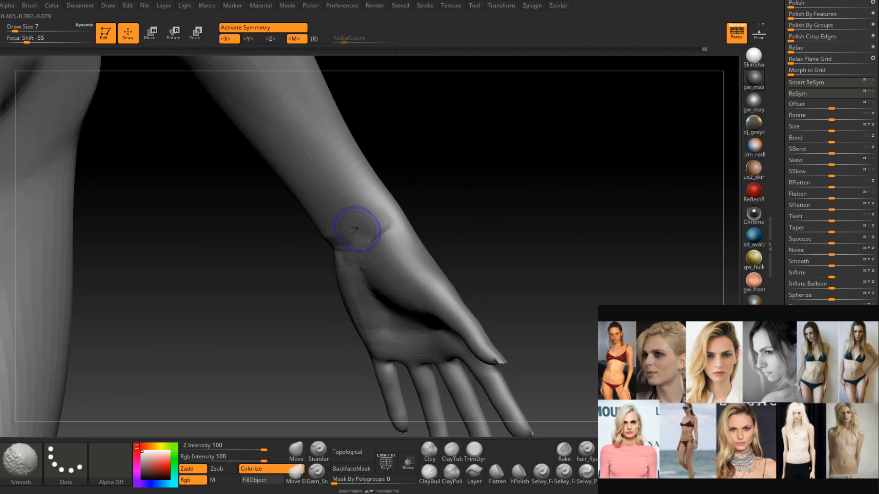
# Define the crease where the thumb pad meets the wrist and smooth the thumb pad.
pyautogui.moveTo(314, 242)
pyautogui.mouseDown(button='right')
pyautogui.moveTo(358, 256)
pyautogui.moveTo(381, 252)
pyautogui.mouseUp(button='right')
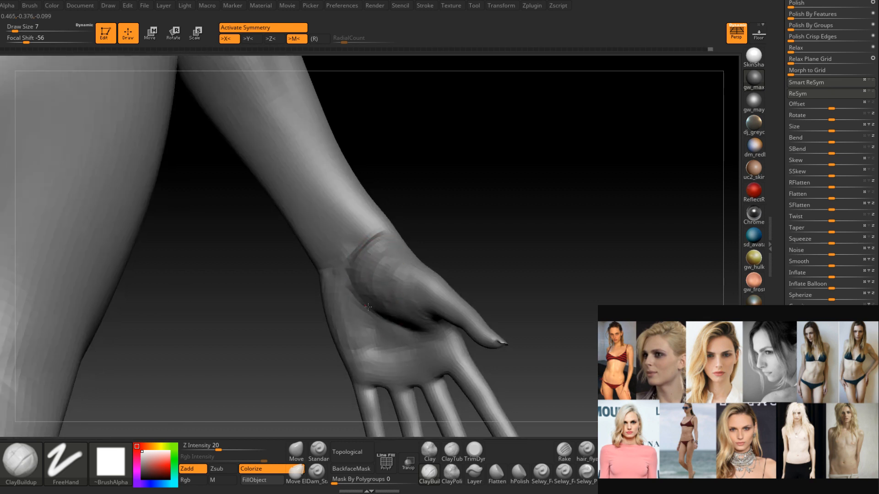
pyautogui.moveTo(407, 275)
pyautogui.mouseDown(button='right')
pyautogui.moveTo(404, 296)
pyautogui.moveTo(406, 283)
pyautogui.mouseUp(button='right')
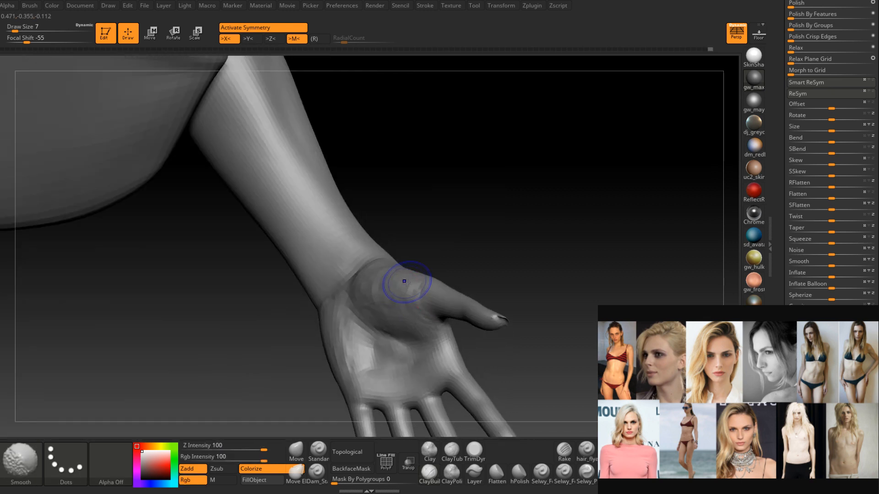
pyautogui.moveTo(369, 308)
pyautogui.mouseDown(button='right')
pyautogui.moveTo(383, 294)
pyautogui.moveTo(387, 255)
pyautogui.moveTo(398, 266)
pyautogui.moveTo(323, 270)
pyautogui.mouseUp(button='right')
# Build up both sides of the palm's heel with ClayBuildup at draw size 9 and smooth the little-finger side.
pyautogui.press('space')
pyautogui.moveTo(331, 266); pyautogui.dragTo(334, 266)
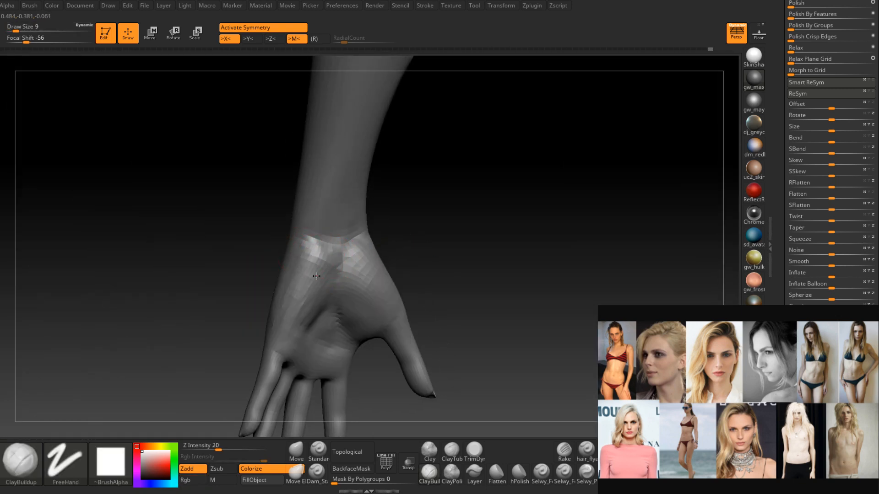
pyautogui.moveTo(335, 282)
pyautogui.mouseDown(button='right')
pyautogui.moveTo(326, 280)
pyautogui.moveTo(340, 274)
pyautogui.mouseUp(button='right')
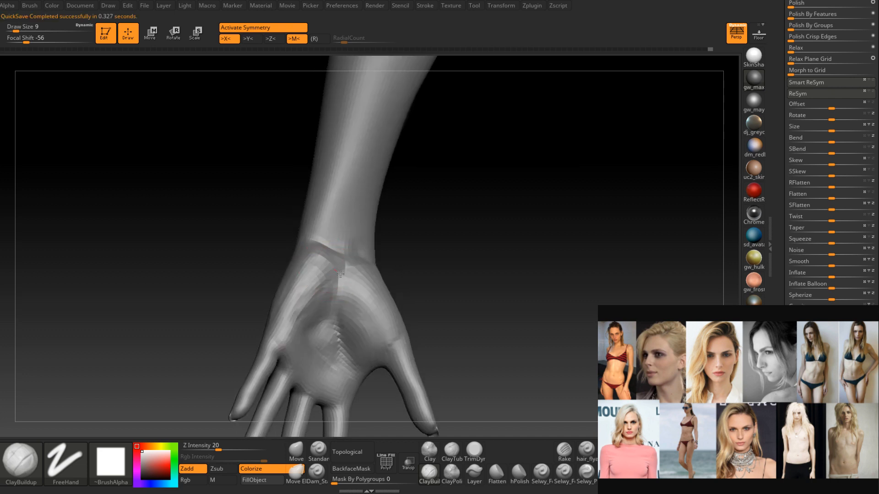
pyautogui.moveTo(307, 316); pyautogui.dragTo(318, 324, button='right')
pyautogui.moveTo(293, 300)
pyautogui.keyDown('shift'); pyautogui.mouseDown()
pyautogui.moveTo(308, 251)
pyautogui.moveTo(294, 307)
pyautogui.mouseUp(); pyautogui.keyUp('shift')
pyautogui.moveTo(294, 307); pyautogui.dragTo(306, 288, button='right')
pyautogui.keyDown('shift'); pyautogui.moveTo(306, 286); pyautogui.dragTo(309, 260); pyautogui.keyUp('shift')
pyautogui.moveTo(309, 260)
pyautogui.mouseDown(button='right')
pyautogui.moveTo(386, 264)
pyautogui.moveTo(372, 247)
pyautogui.moveTo(372, 268)
pyautogui.moveTo(368, 235)
pyautogui.moveTo(345, 301)
pyautogui.moveTo(294, 284)
pyautogui.mouseUp(button='right')
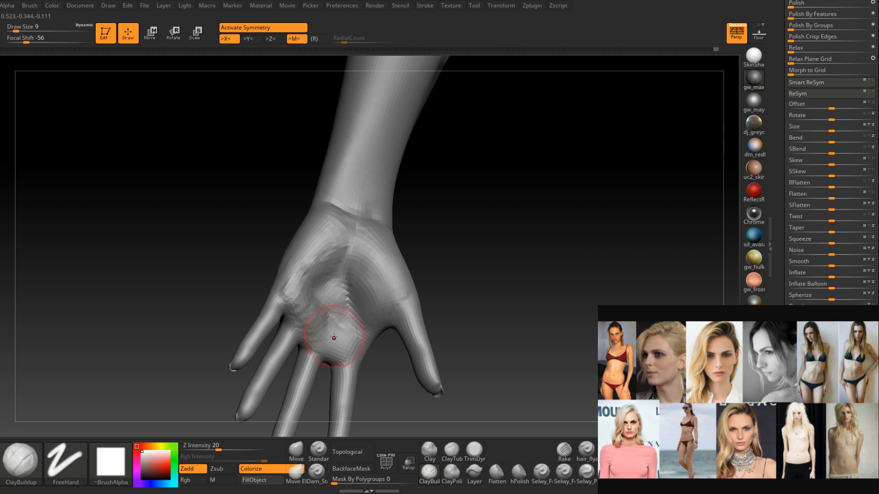
# Build up the central palm and the pads at the base of the fingers with ClayBuildup at draw size 9.
pyautogui.moveTo(324, 334); pyautogui.dragTo(326, 352, button='right')
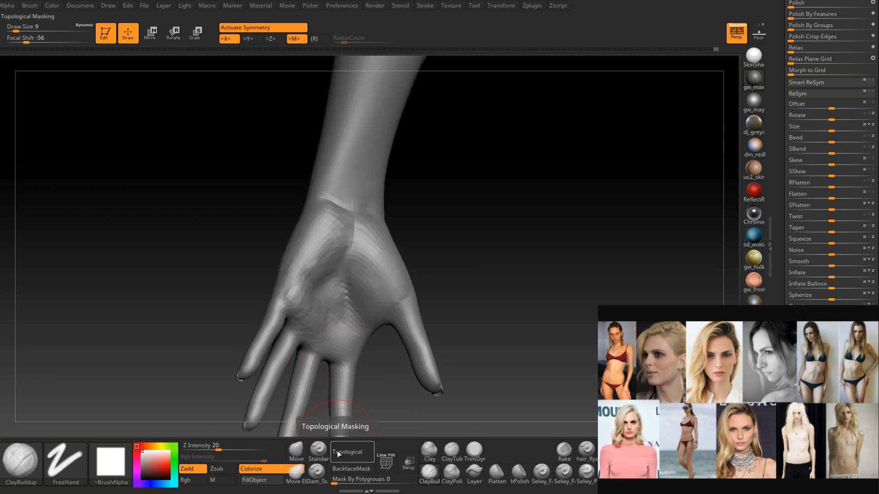
pyautogui.moveTo(337, 339); pyautogui.dragTo(341, 297, button='right')
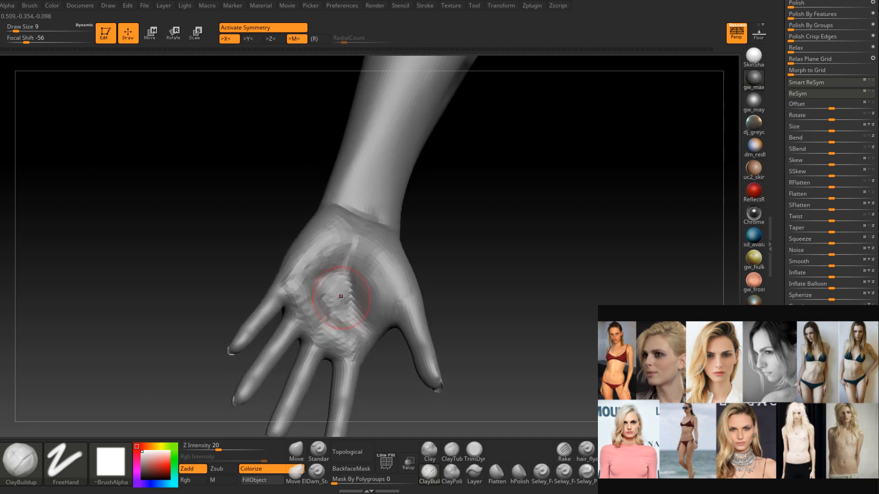
pyautogui.moveTo(342, 313); pyautogui.dragTo(336, 324)
pyautogui.moveTo(337, 324)
pyautogui.mouseDown(button='right')
pyautogui.moveTo(334, 314)
pyautogui.moveTo(336, 322)
pyautogui.mouseUp(button='right')
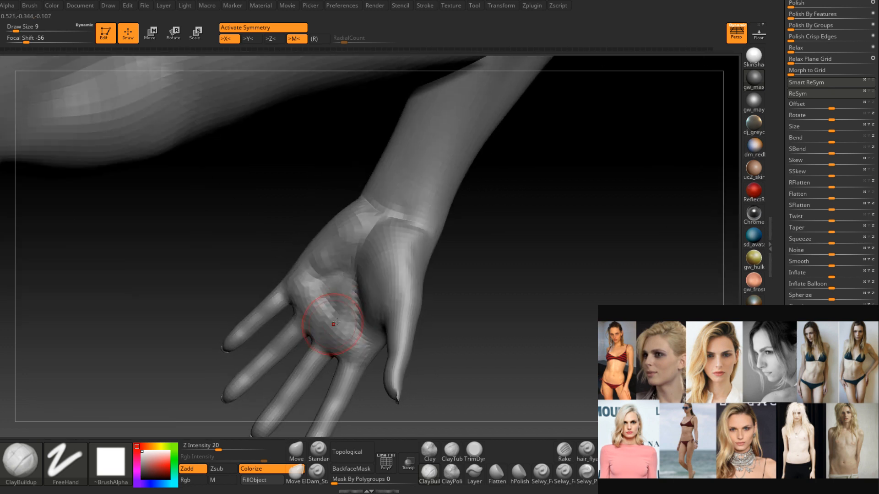
pyautogui.moveTo(363, 349); pyautogui.dragTo(355, 336)
pyautogui.moveTo(355, 336); pyautogui.dragTo(361, 329, button='right')
pyautogui.moveTo(361, 330); pyautogui.dragTo(372, 338)
pyautogui.moveTo(372, 338)
pyautogui.mouseDown(button='right')
pyautogui.moveTo(374, 296)
pyautogui.moveTo(380, 365)
pyautogui.mouseUp(button='right')
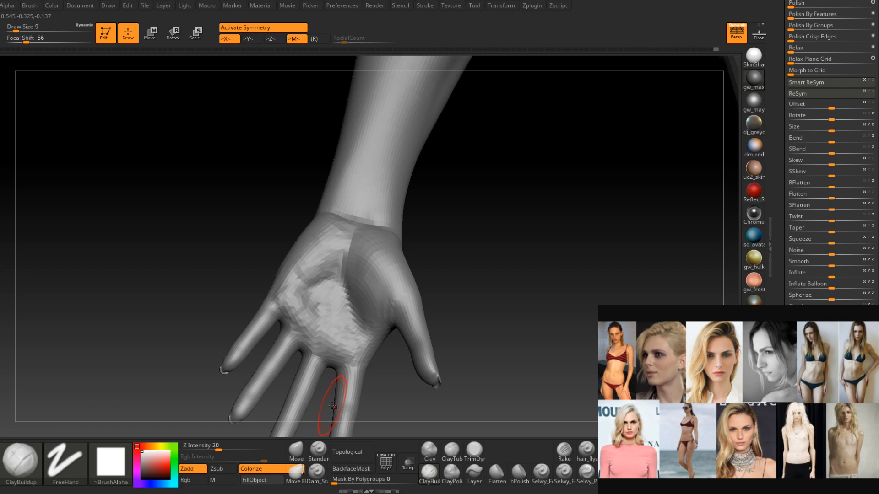
# Smooth the outer palm, the finger pads and the center of the palm into one even surface.
pyautogui.moveTo(332, 406); pyautogui.dragTo(275, 290, button='right')
pyautogui.moveTo(284, 246)
pyautogui.keyDown('shift'); pyautogui.mouseDown()
pyautogui.moveTo(283, 274)
pyautogui.moveTo(294, 228)
pyautogui.mouseUp(); pyautogui.keyUp('shift')
pyautogui.moveTo(310, 232); pyautogui.dragTo(330, 242, button='right')
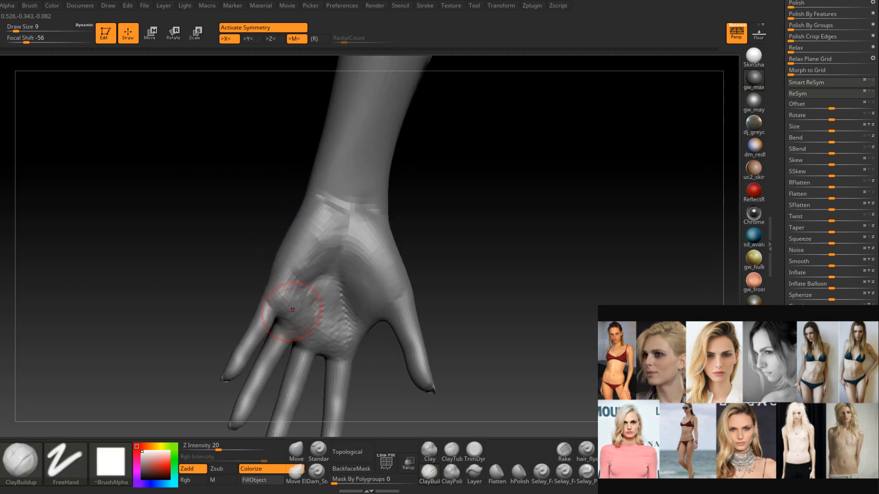
pyautogui.moveTo(310, 287); pyautogui.dragTo(310, 262, button='right')
pyautogui.keyDown('shift'); pyautogui.moveTo(309, 262); pyautogui.dragTo(333, 228); pyautogui.keyUp('shift')
pyautogui.moveTo(336, 255); pyautogui.dragTo(306, 290, button='right')
pyautogui.moveTo(305, 291)
pyautogui.keyDown('shift'); pyautogui.mouseDown()
pyautogui.moveTo(303, 323)
pyautogui.moveTo(345, 350)
pyautogui.mouseUp(); pyautogui.keyUp('shift')
pyautogui.moveTo(345, 349); pyautogui.dragTo(371, 341, button='right')
pyautogui.keyDown('shift'); pyautogui.moveTo(342, 338); pyautogui.dragTo(343, 320); pyautogui.keyUp('shift')
pyautogui.moveTo(343, 320)
pyautogui.mouseDown(button='right')
pyautogui.moveTo(306, 321)
pyautogui.moveTo(361, 306)
pyautogui.mouseUp(button='right')
pyautogui.keyDown('shift'); pyautogui.moveTo(361, 306); pyautogui.dragTo(360, 341); pyautogui.keyUp('shift')
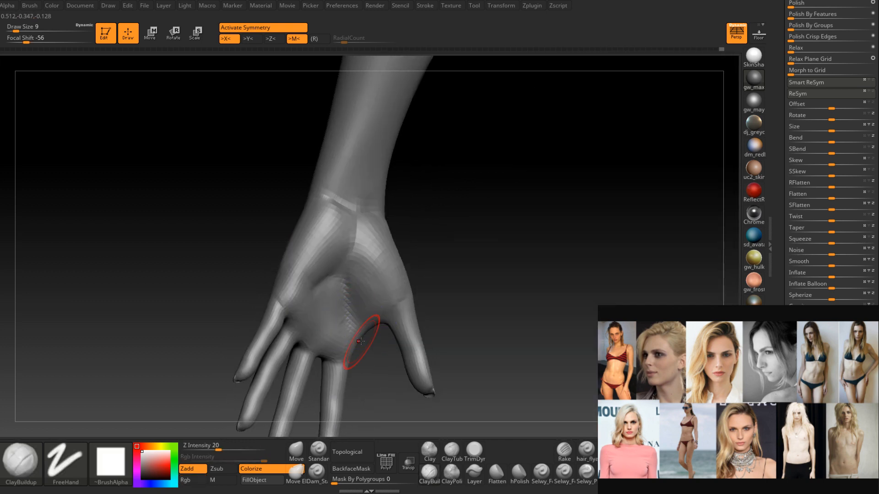
# Shape the base and first segment of the index finger with ClayBuildup at draw size 7 and smooth it.
pyautogui.moveTo(353, 354)
pyautogui.mouseDown(button='right')
pyautogui.moveTo(314, 298)
pyautogui.moveTo(279, 307)
pyautogui.moveTo(360, 337)
pyautogui.moveTo(316, 297)
pyautogui.moveTo(288, 307)
pyautogui.moveTo(347, 315)
pyautogui.moveTo(337, 314)
pyautogui.moveTo(354, 333)
pyautogui.moveTo(378, 296)
pyautogui.mouseUp(button='right')
pyautogui.rightClick(384, 328)
pyautogui.moveTo(392, 311)
pyautogui.mouseDown()
pyautogui.moveTo(382, 291)
pyautogui.moveTo(396, 331)
pyautogui.mouseUp()
pyautogui.moveTo(397, 331); pyautogui.dragTo(381, 321, button='right')
pyautogui.press('shift')
pyautogui.keyDown('shift'); pyautogui.moveTo(380, 320); pyautogui.dragTo(387, 314); pyautogui.keyUp('shift')
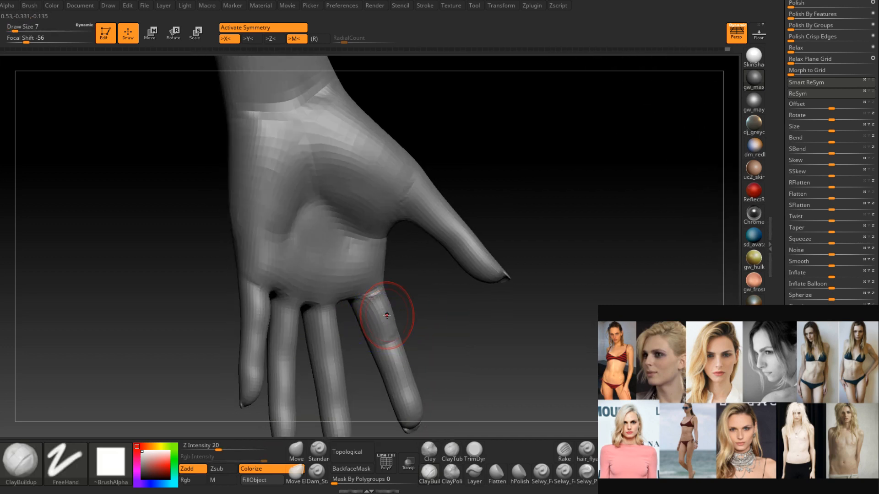
pyautogui.moveTo(387, 314); pyautogui.dragTo(383, 306, button='right')
pyautogui.keyDown('shift'); pyautogui.moveTo(383, 306); pyautogui.dragTo(387, 311); pyautogui.keyUp('shift')
pyautogui.moveTo(387, 311); pyautogui.dragTo(395, 300, button='right')
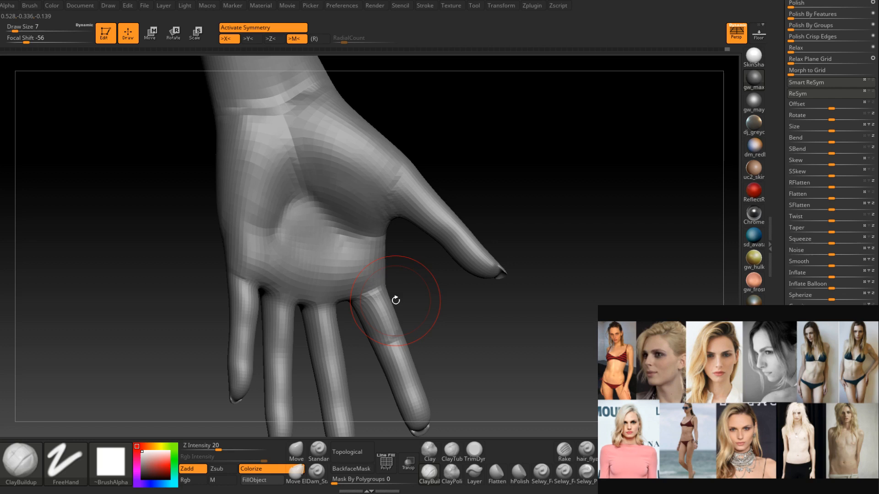
# Carve the creases where the fingers meet the palm with the Dam_Standard brush at draw size 3.
pyautogui.moveTo(395, 300); pyautogui.dragTo(347, 301, button='right')
pyautogui.press('b')
pyautogui.press('d')
pyautogui.press('s')
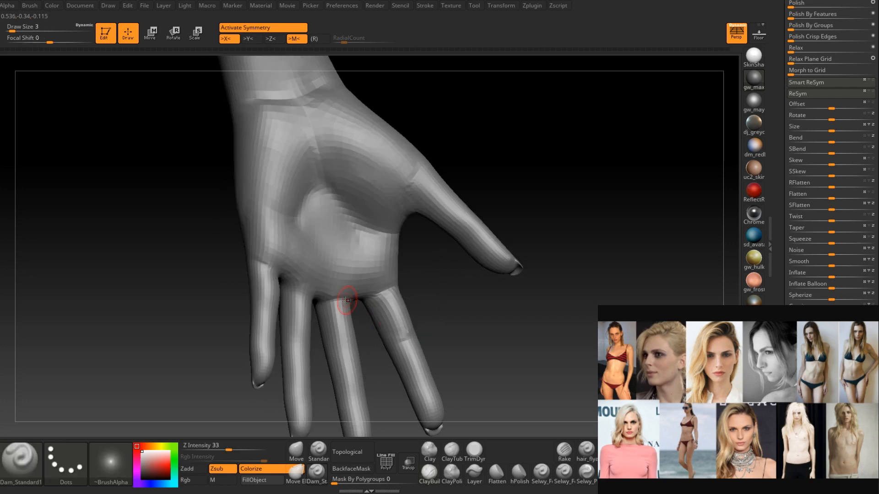
pyautogui.moveTo(279, 273)
pyautogui.mouseDown(button='right')
pyautogui.moveTo(315, 277)
pyautogui.moveTo(298, 274)
pyautogui.mouseUp(button='right')
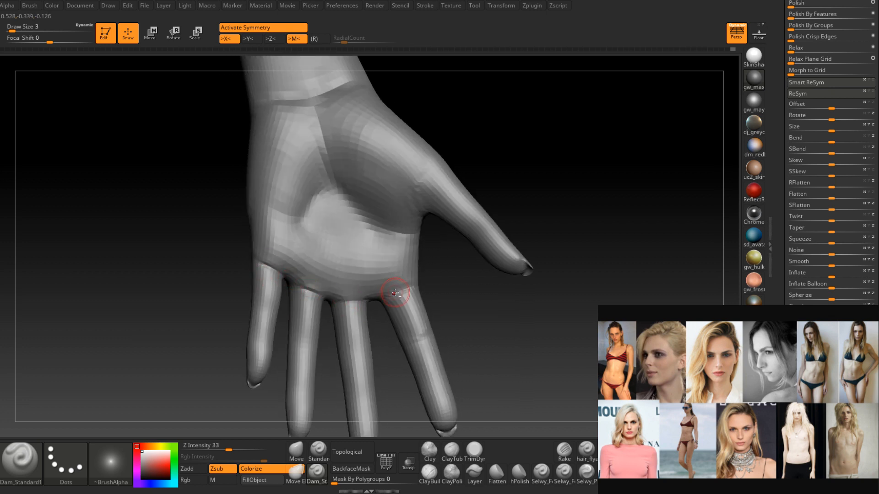
pyautogui.moveTo(367, 318)
pyautogui.mouseDown(button='right')
pyautogui.moveTo(384, 338)
pyautogui.moveTo(372, 268)
pyautogui.mouseUp(button='right')
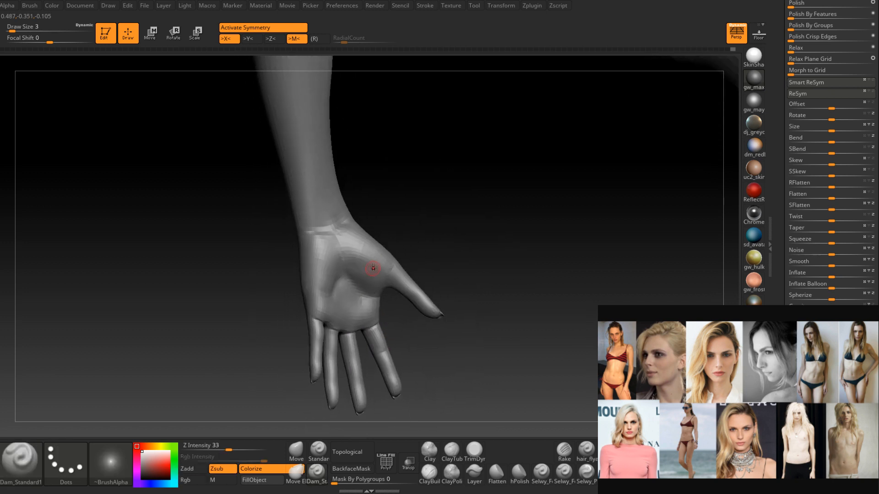
# Sculpt the tendons running down the inner forearm into the wrist with ClayBuildup at draw size 6.
pyautogui.click(428, 474)
pyautogui.moveTo(388, 302)
pyautogui.keyDown('alt'); pyautogui.mouseDown(button='right')
pyautogui.moveTo(388, 355)
pyautogui.moveTo(344, 274)
pyautogui.mouseUp(button='right'); pyautogui.keyUp('alt')
pyautogui.press('s')
pyautogui.moveTo(339, 270)
pyautogui.mouseDown()
pyautogui.moveTo(340, 258)
pyautogui.moveTo(343, 279)
pyautogui.moveTo(340, 254)
pyautogui.moveTo(355, 285)
pyautogui.mouseUp()
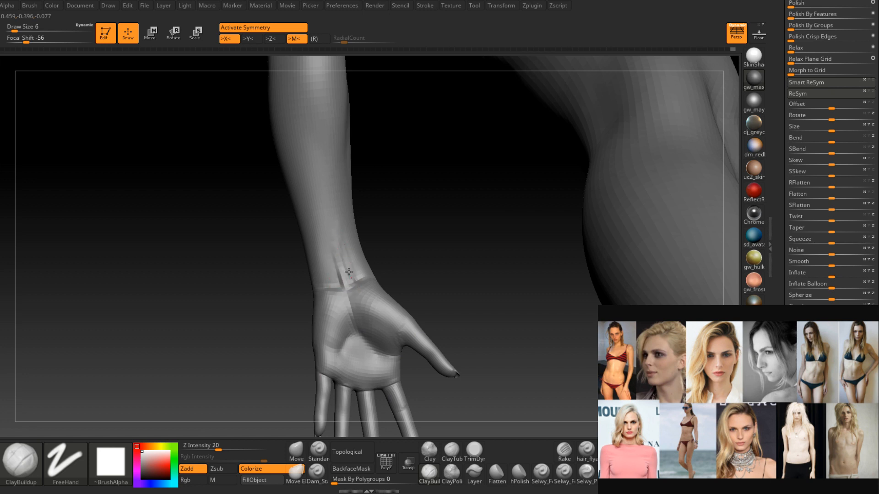
pyautogui.moveTo(339, 247); pyautogui.dragTo(340, 271, button='right')
# Undo the last wrist stroke and build up the little-finger side of the inner wrist at draw size 9.
pyautogui.press('space')
pyautogui.moveTo(339, 253); pyautogui.dragTo(345, 254)
pyautogui.hotkey('ctrl', 'z')
pyautogui.moveTo(336, 275); pyautogui.dragTo(314, 270, button='right')
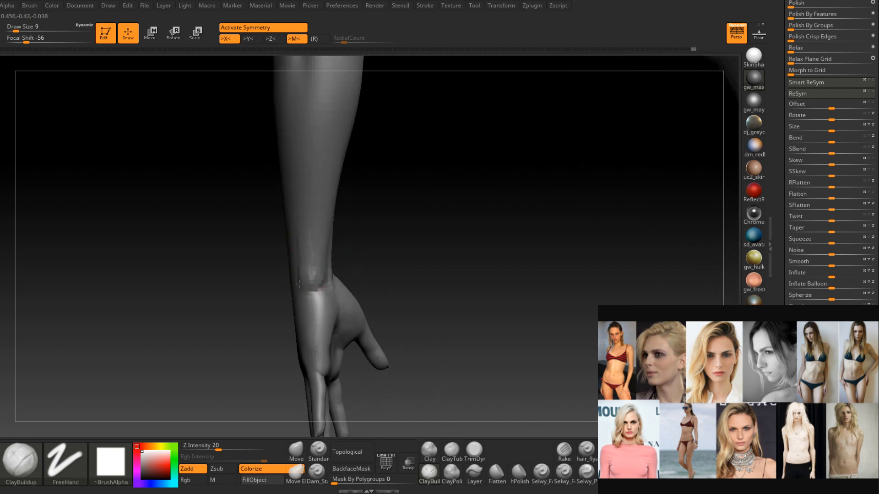
pyautogui.moveTo(300, 226); pyautogui.dragTo(304, 273, button='right')
# Smooth the inner wrist and its tendons into the lower forearm.
pyautogui.keyDown('shift'); pyautogui.moveTo(304, 273); pyautogui.dragTo(300, 247); pyautogui.keyUp('shift')
pyautogui.moveTo(300, 247); pyautogui.dragTo(302, 248, button='right')
pyautogui.keyDown('shift'); pyautogui.moveTo(311, 274); pyautogui.dragTo(305, 244); pyautogui.keyUp('shift')
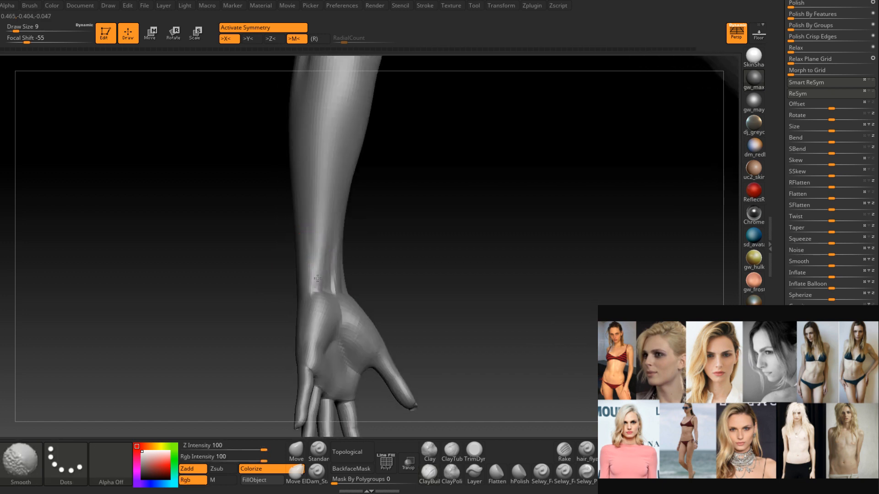
pyautogui.moveTo(301, 246); pyautogui.dragTo(314, 243, button='right')
pyautogui.moveTo(336, 270)
pyautogui.keyDown('shift'); pyautogui.mouseDown()
pyautogui.moveTo(334, 232)
pyautogui.moveTo(345, 200)
pyautogui.mouseUp(); pyautogui.keyUp('shift')
pyautogui.moveTo(345, 200); pyautogui.dragTo(349, 219, button='right')
pyautogui.keyDown('shift'); pyautogui.moveTo(349, 219); pyautogui.dragTo(353, 287); pyautogui.keyUp('shift')
# Build up the thumb side of the wrist with ClayBuildup at draw size 9 and smooth it into the forearm.
pyautogui.moveTo(352, 287)
pyautogui.mouseDown(button='right')
pyautogui.moveTo(443, 324)
pyautogui.moveTo(403, 306)
pyautogui.mouseUp(button='right')
pyautogui.moveTo(378, 253)
pyautogui.mouseDown(button='right')
pyautogui.moveTo(359, 301)
pyautogui.moveTo(384, 320)
pyautogui.moveTo(404, 255)
pyautogui.moveTo(380, 289)
pyautogui.moveTo(384, 307)
pyautogui.moveTo(363, 307)
pyautogui.moveTo(346, 207)
pyautogui.mouseUp(button='right')
pyautogui.moveTo(363, 236); pyautogui.dragTo(356, 208, button='right')
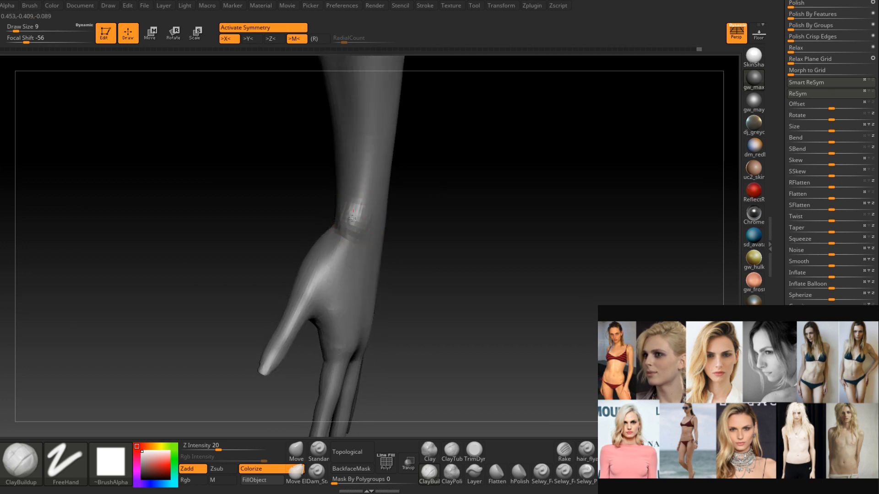
pyautogui.moveTo(356, 196)
pyautogui.mouseDown(button='right')
pyautogui.moveTo(353, 204)
pyautogui.moveTo(369, 194)
pyautogui.mouseUp(button='right')
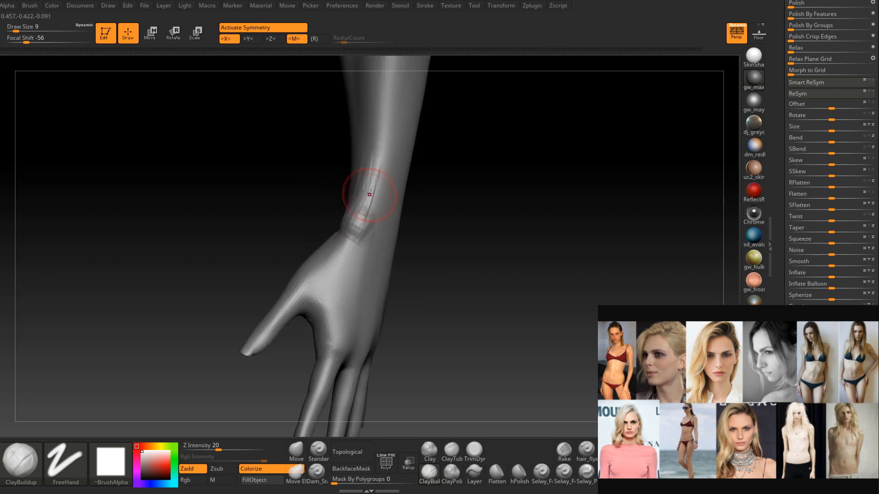
pyautogui.moveTo(359, 245)
pyautogui.mouseDown(button='right')
pyautogui.moveTo(373, 216)
pyautogui.moveTo(371, 227)
pyautogui.mouseUp(button='right')
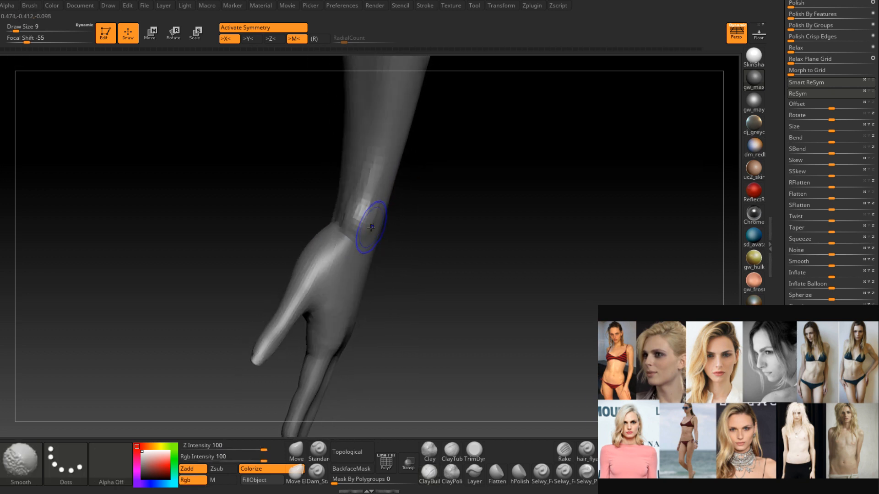
pyautogui.keyDown('shift'); pyautogui.moveTo(386, 154); pyautogui.dragTo(357, 213); pyautogui.keyUp('shift')
pyautogui.moveTo(352, 217); pyautogui.dragTo(375, 215, button='right')
pyautogui.moveTo(376, 215)
pyautogui.keyDown('shift'); pyautogui.mouseDown()
pyautogui.moveTo(362, 210)
pyautogui.moveTo(357, 220)
pyautogui.mouseUp(); pyautogui.keyUp('shift')
pyautogui.moveTo(357, 220); pyautogui.dragTo(332, 230, button='right')
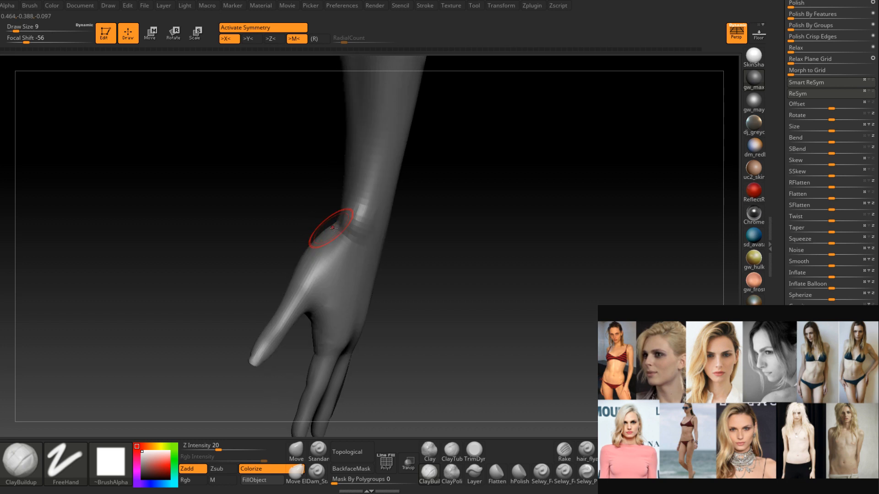
# Build up and soften the back of the wrist above the thumb at draw size 13.
pyautogui.moveTo(358, 259)
pyautogui.mouseDown(button='right')
pyautogui.moveTo(359, 229)
pyautogui.moveTo(344, 209)
pyautogui.moveTo(369, 226)
pyautogui.moveTo(404, 186)
pyautogui.moveTo(398, 200)
pyautogui.mouseUp(button='right')
pyautogui.press('space')
pyautogui.moveTo(380, 228); pyautogui.dragTo(382, 227)
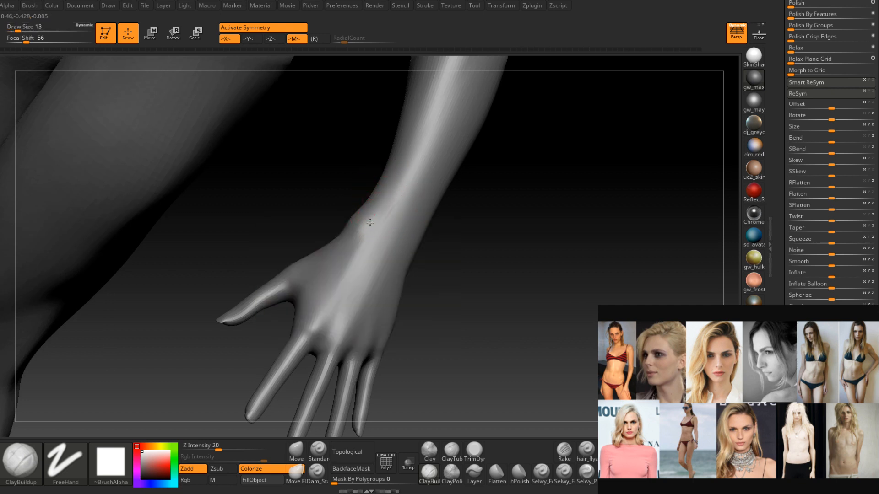
pyautogui.moveTo(348, 228)
pyautogui.mouseDown(button='right')
pyautogui.moveTo(357, 216)
pyautogui.moveTo(363, 239)
pyautogui.mouseUp(button='right')
pyautogui.press('shift')
pyautogui.moveTo(347, 280)
pyautogui.mouseDown(button='right')
pyautogui.moveTo(392, 222)
pyautogui.moveTo(412, 224)
pyautogui.moveTo(388, 239)
pyautogui.moveTo(394, 259)
pyautogui.mouseUp(button='right')
pyautogui.press('shift')
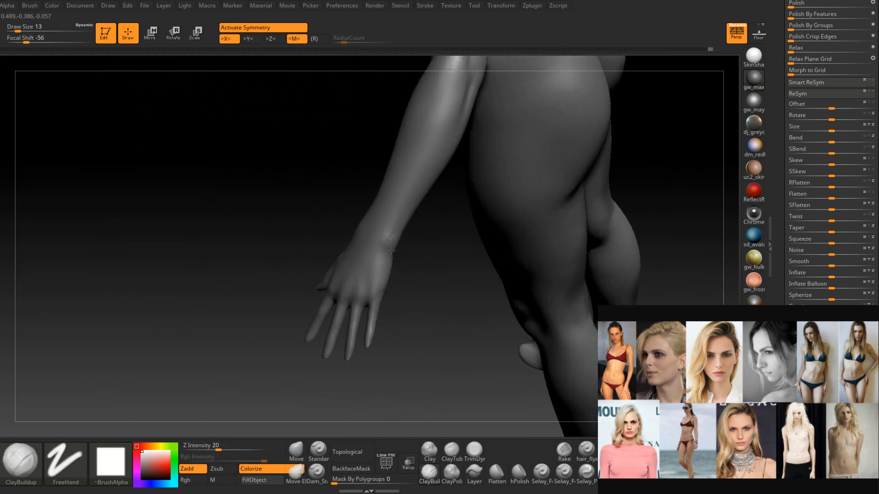
# Sculpt the ulna bump on the little-finger side of the back of the wrist and smooth around it.
pyautogui.press('shift')
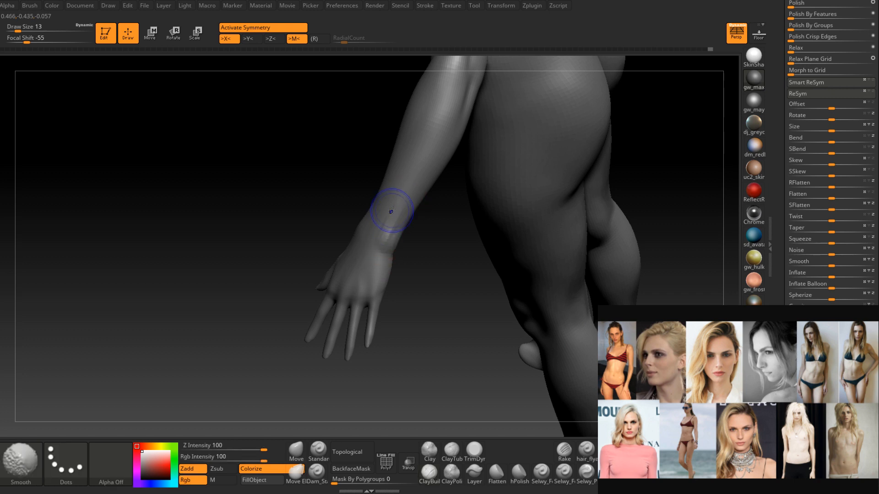
pyautogui.moveTo(395, 209)
pyautogui.mouseDown(button='right')
pyautogui.moveTo(369, 246)
pyautogui.moveTo(399, 250)
pyautogui.moveTo(404, 263)
pyautogui.moveTo(378, 254)
pyautogui.moveTo(373, 263)
pyautogui.moveTo(388, 267)
pyautogui.mouseUp(button='right')
pyautogui.press('shift')
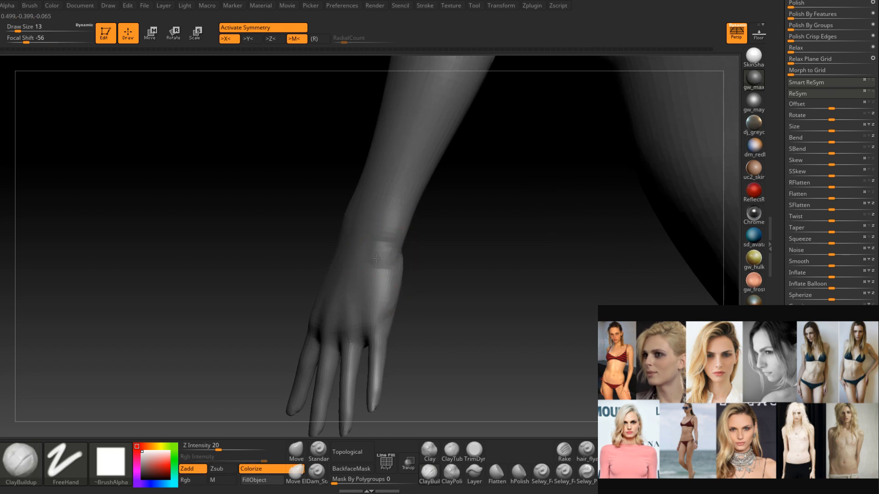
pyautogui.press('space')
pyautogui.moveTo(380, 279); pyautogui.dragTo(378, 279)
pyautogui.keyDown('shift'); pyautogui.moveTo(380, 279); pyautogui.dragTo(374, 290); pyautogui.keyUp('shift')
pyautogui.moveTo(375, 290)
pyautogui.mouseDown(button='right')
pyautogui.moveTo(381, 279)
pyautogui.moveTo(367, 255)
pyautogui.moveTo(392, 284)
pyautogui.moveTo(385, 266)
pyautogui.mouseUp(button='right')
pyautogui.press('space')
pyautogui.moveTo(385, 267); pyautogui.dragTo(387, 224)
pyautogui.press('space')
pyautogui.moveTo(387, 229); pyautogui.dragTo(382, 232, button='right')
# Build up the little finger's knuckle with ClayBuildup at draw size 5 and smooth it into the finger.
pyautogui.press('space')
pyautogui.moveTo(378, 265); pyautogui.dragTo(375, 265)
pyautogui.moveTo(389, 243)
pyautogui.mouseDown(button='right')
pyautogui.moveTo(376, 269)
pyautogui.moveTo(393, 275)
pyautogui.moveTo(375, 271)
pyautogui.moveTo(369, 258)
pyautogui.moveTo(416, 230)
pyautogui.moveTo(421, 260)
pyautogui.moveTo(382, 276)
pyautogui.moveTo(380, 265)
pyautogui.mouseUp(button='right')
pyautogui.press('s')
pyautogui.moveTo(381, 266); pyautogui.dragTo(379, 264)
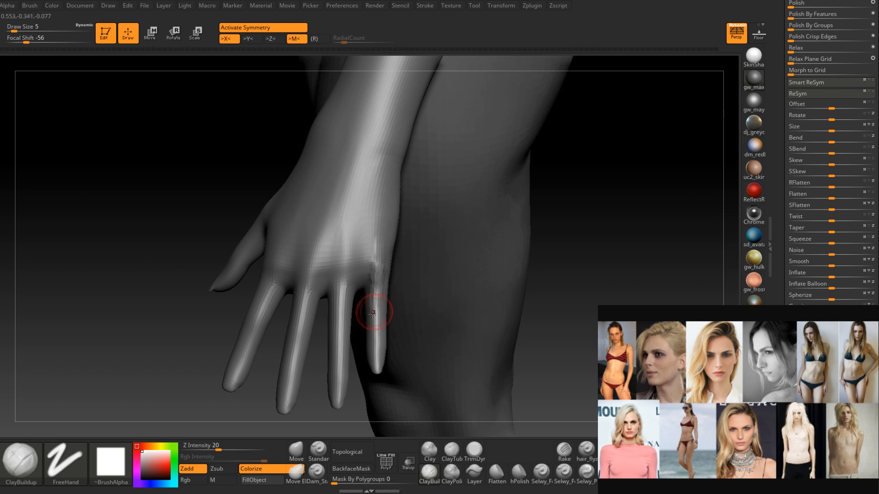
pyautogui.moveTo(375, 297); pyautogui.dragTo(379, 290, button='right')
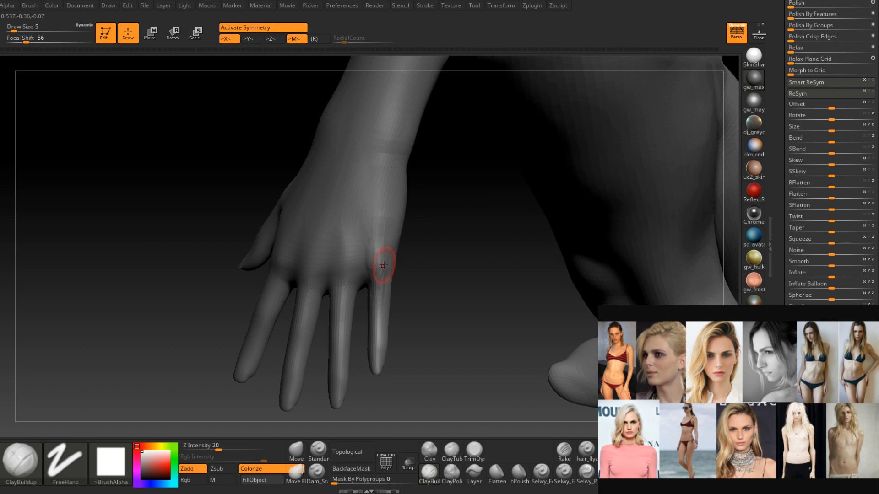
pyautogui.moveTo(383, 265); pyautogui.dragTo(371, 257, button='right')
pyautogui.keyDown('shift'); pyautogui.moveTo(371, 256); pyautogui.dragTo(374, 319); pyautogui.keyUp('shift')
pyautogui.moveTo(373, 319); pyautogui.dragTo(362, 298, button='right')
pyautogui.keyDown('shift'); pyautogui.moveTo(380, 249); pyautogui.dragTo(378, 318); pyautogui.keyUp('shift')
pyautogui.moveTo(379, 317)
pyautogui.mouseDown(button='right')
pyautogui.moveTo(390, 320)
pyautogui.moveTo(385, 303)
pyautogui.mouseUp(button='right')
# Build up the ring finger's knuckle and tendon on the back of the hand and smooth them.
pyautogui.moveTo(371, 196); pyautogui.dragTo(340, 258, button='right')
pyautogui.rightClick(340, 258)
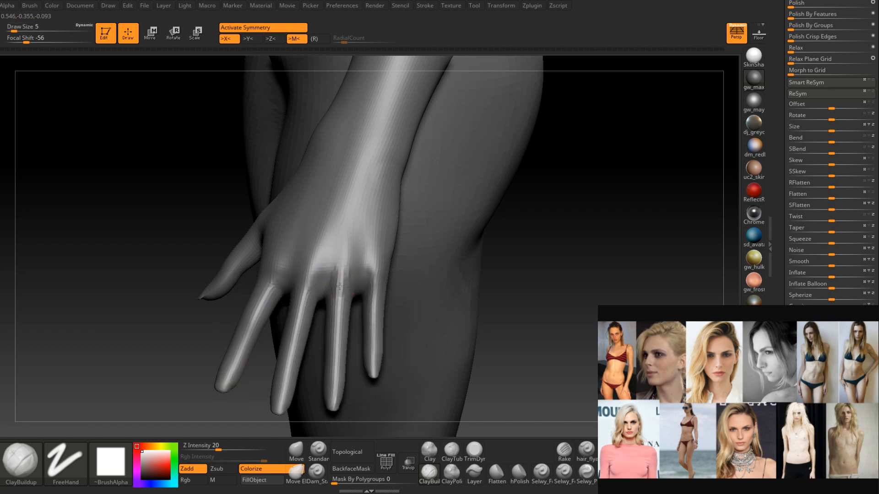
pyautogui.moveTo(342, 297); pyautogui.dragTo(343, 236)
pyautogui.moveTo(341, 288); pyautogui.dragTo(347, 255, button='right')
pyautogui.keyDown('shift'); pyautogui.moveTo(345, 210); pyautogui.dragTo(339, 295); pyautogui.keyUp('shift')
pyautogui.moveTo(338, 311); pyautogui.dragTo(349, 298, button='right')
pyautogui.moveTo(340, 299); pyautogui.dragTo(345, 278)
pyautogui.moveTo(345, 279); pyautogui.dragTo(332, 276, button='right')
pyautogui.keyDown('shift'); pyautogui.moveTo(332, 277); pyautogui.dragTo(344, 293); pyautogui.keyUp('shift')
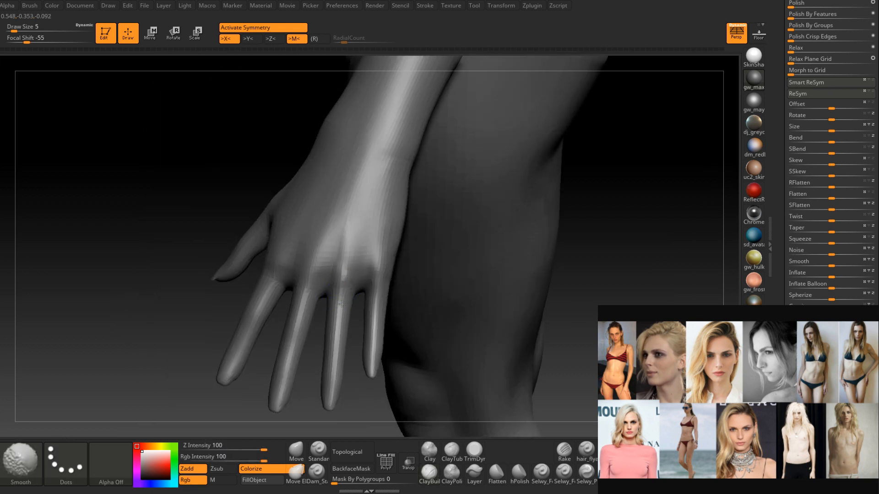
pyautogui.moveTo(343, 293); pyautogui.dragTo(340, 296, button='right')
# Build up the middle and index finger knuckles and their tendons at draw size 5.
pyautogui.moveTo(308, 286)
pyautogui.mouseDown()
pyautogui.moveTo(311, 274)
pyautogui.moveTo(299, 284)
pyautogui.mouseUp()
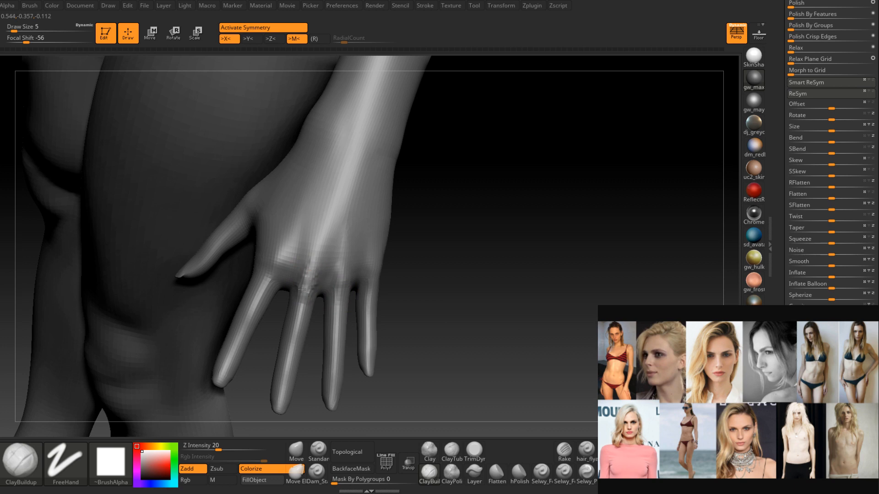
pyautogui.press('shift')
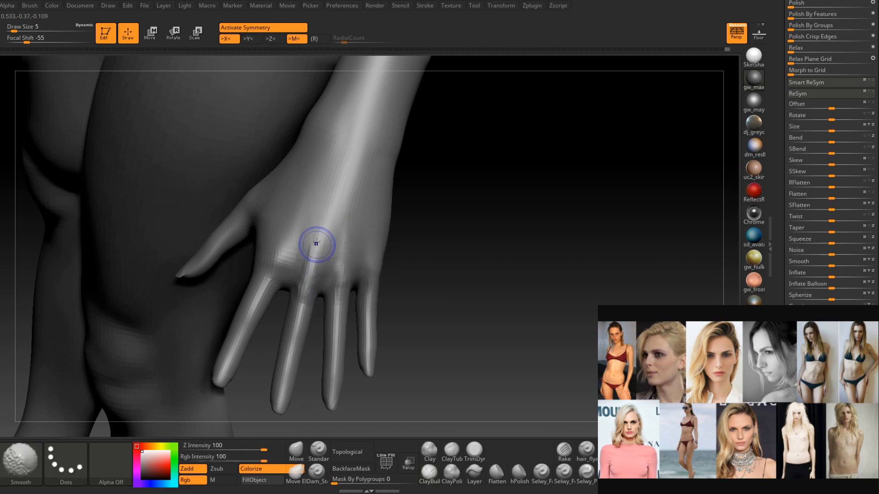
pyautogui.moveTo(305, 305)
pyautogui.keyDown('alt'); pyautogui.mouseDown(button='right')
pyautogui.moveTo(334, 354)
pyautogui.moveTo(309, 306)
pyautogui.mouseUp(button='right'); pyautogui.keyUp('alt')
pyautogui.moveTo(310, 306); pyautogui.dragTo(300, 319)
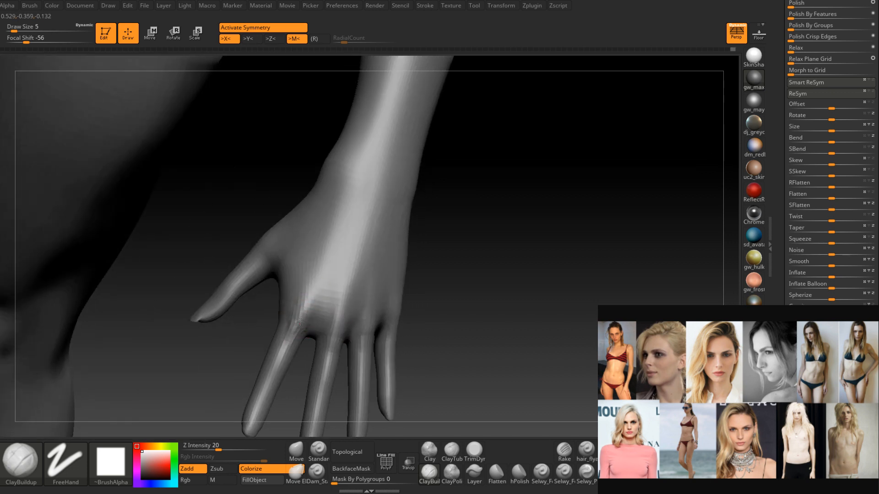
pyautogui.moveTo(319, 283); pyautogui.dragTo(331, 242)
pyautogui.moveTo(324, 294); pyautogui.dragTo(320, 316)
pyautogui.moveTo(314, 333); pyautogui.dragTo(316, 256, button='right')
pyautogui.write('s5')
pyautogui.press('Return')
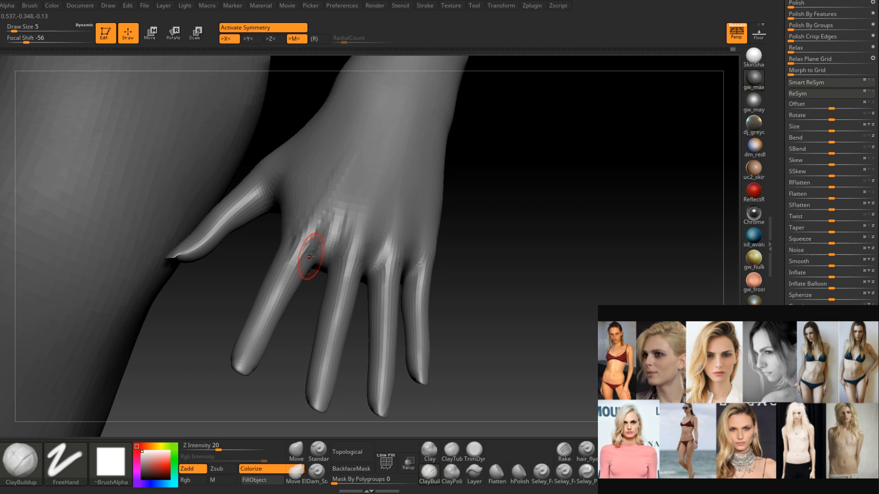
# Carve the hollows between the knuckles, from the index to the little finger, with ClayBuildup at draw size 3.
pyautogui.moveTo(311, 257)
pyautogui.mouseDown(button='right')
pyautogui.moveTo(322, 247)
pyautogui.moveTo(320, 236)
pyautogui.moveTo(324, 254)
pyautogui.mouseUp(button='right')
pyautogui.write('s3')
pyautogui.press('Return')
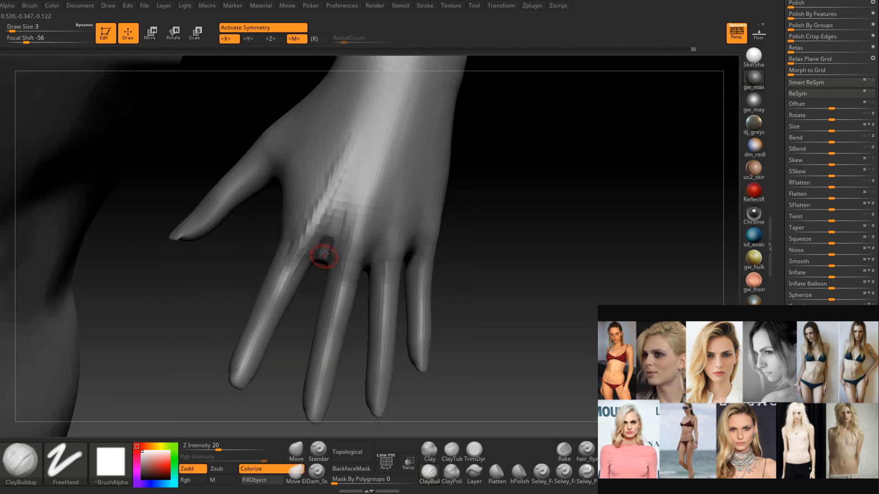
pyautogui.keyDown('alt'); pyautogui.moveTo(323, 250); pyautogui.dragTo(327, 241); pyautogui.keyUp('alt')
pyautogui.moveTo(327, 240)
pyautogui.mouseDown(button='right')
pyautogui.moveTo(334, 242)
pyautogui.moveTo(325, 248)
pyautogui.mouseUp(button='right')
pyautogui.moveTo(326, 247)
pyautogui.keyDown('alt'); pyautogui.mouseDown()
pyautogui.moveTo(332, 234)
pyautogui.moveTo(328, 247)
pyautogui.mouseUp(); pyautogui.keyUp('alt')
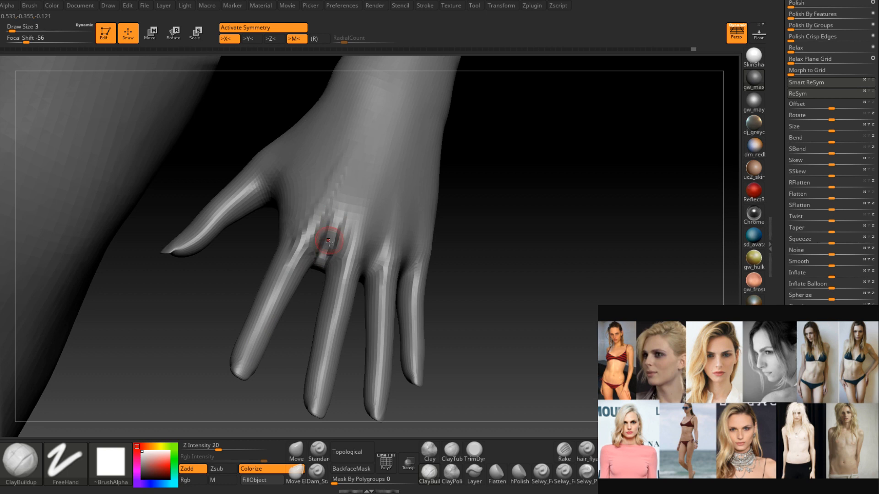
pyautogui.moveTo(328, 248); pyautogui.dragTo(370, 260, button='right')
pyautogui.keyDown('alt'); pyautogui.moveTo(371, 260); pyautogui.dragTo(375, 243); pyautogui.keyUp('alt')
pyautogui.moveTo(376, 243)
pyautogui.mouseDown(button='right')
pyautogui.moveTo(375, 256)
pyautogui.moveTo(415, 259)
pyautogui.mouseUp(button='right')
pyautogui.keyDown('alt'); pyautogui.moveTo(418, 270); pyautogui.dragTo(422, 253); pyautogui.keyUp('alt')
pyautogui.moveTo(422, 254); pyautogui.dragTo(416, 281, button='right')
pyautogui.keyDown('alt'); pyautogui.moveTo(416, 276); pyautogui.dragTo(421, 243); pyautogui.keyUp('alt')
pyautogui.moveTo(421, 242); pyautogui.dragTo(414, 311, button='right')
# Refine the little finger's base at draw size 4 and smooth the knuckles and tendons across the back of the hand.
pyautogui.press('space')
pyautogui.moveTo(419, 255); pyautogui.dragTo(424, 254)
pyautogui.moveTo(419, 293); pyautogui.dragTo(419, 256, button='right')
pyautogui.keyDown('shift'); pyautogui.moveTo(420, 256); pyautogui.dragTo(415, 271); pyautogui.keyUp('shift')
pyautogui.moveTo(414, 271)
pyautogui.mouseDown(button='right')
pyautogui.moveTo(420, 256)
pyautogui.moveTo(384, 258)
pyautogui.mouseUp(button='right')
pyautogui.keyDown('shift'); pyautogui.moveTo(375, 251); pyautogui.dragTo(372, 260); pyautogui.keyUp('shift')
pyautogui.moveTo(372, 260); pyautogui.dragTo(353, 245, button='right')
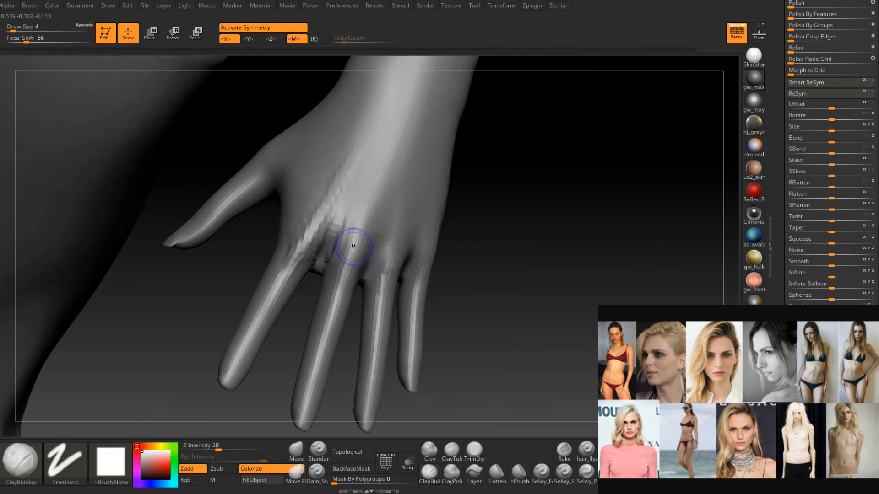
pyautogui.keyDown('shift'); pyautogui.moveTo(344, 174); pyautogui.dragTo(259, 318); pyautogui.keyUp('shift')
pyautogui.keyDown('ctrl'); pyautogui.moveTo(243, 281); pyautogui.dragTo(368, 258, button='right'); pyautogui.keyUp('ctrl')
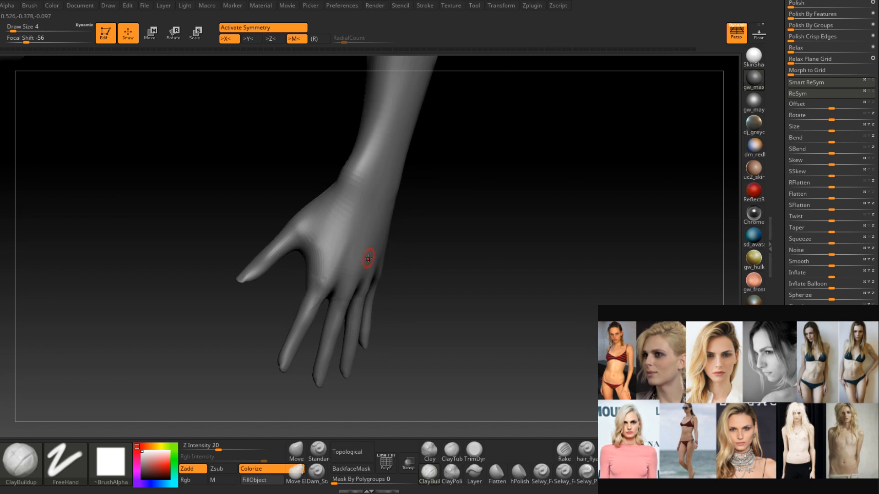
# Build up the lower buttocks above the gluteal fold with ClayBuildup at draw size 20.
pyautogui.moveTo(368, 258)
pyautogui.mouseDown(button='right')
pyautogui.moveTo(434, 235)
pyautogui.moveTo(444, 251)
pyautogui.moveTo(496, 245)
pyautogui.moveTo(320, 316)
pyautogui.moveTo(587, 243)
pyautogui.moveTo(522, 197)
pyautogui.moveTo(504, 302)
pyautogui.moveTo(487, 247)
pyautogui.mouseUp(button='right')
pyautogui.press('space')
pyautogui.moveTo(486, 246); pyautogui.dragTo(495, 246)
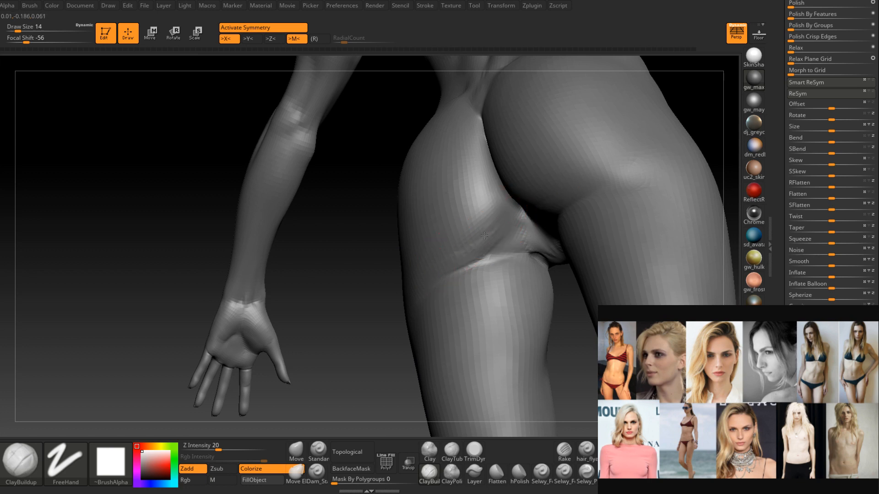
pyautogui.moveTo(474, 236); pyautogui.dragTo(486, 245, button='right')
pyautogui.press('space')
pyautogui.moveTo(488, 246); pyautogui.dragTo(496, 246)
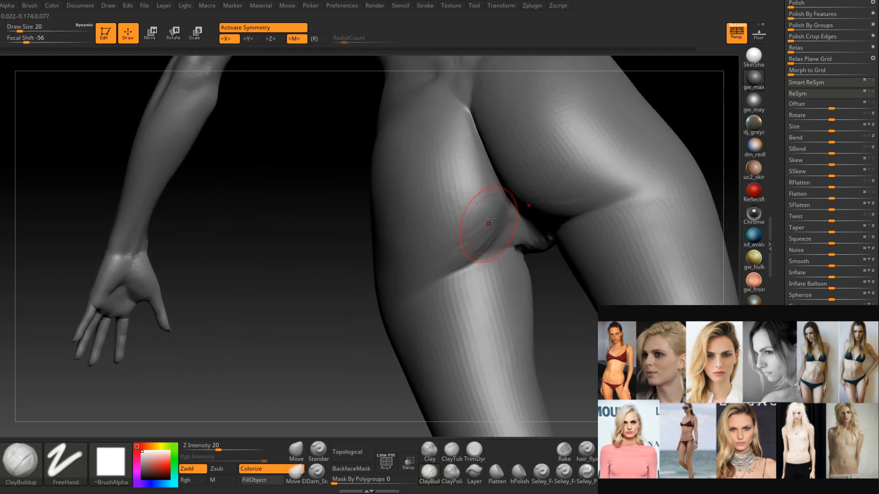
pyautogui.moveTo(496, 215); pyautogui.dragTo(484, 221, button='right')
pyautogui.moveTo(484, 222); pyautogui.dragTo(427, 265)
pyautogui.moveTo(486, 218); pyautogui.dragTo(500, 223, button='right')
pyautogui.moveTo(498, 223); pyautogui.dragTo(430, 259)
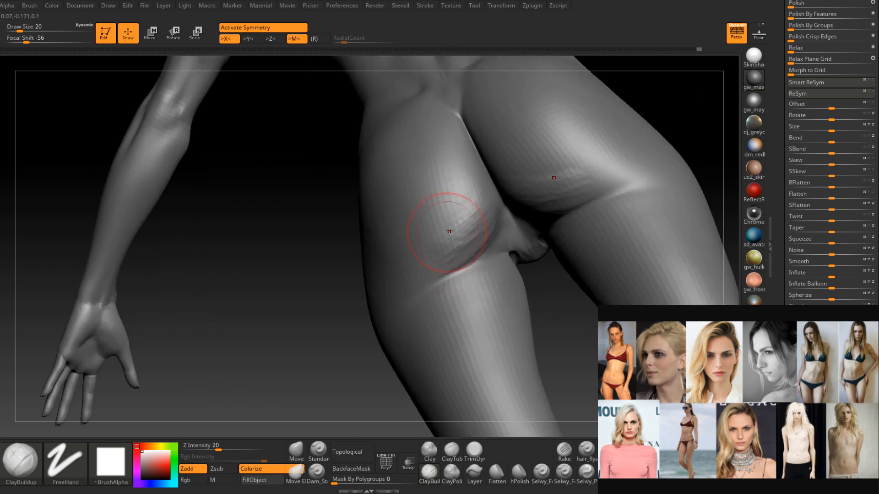
pyautogui.moveTo(471, 193); pyautogui.dragTo(470, 182)
pyautogui.moveTo(450, 226); pyautogui.dragTo(398, 284)
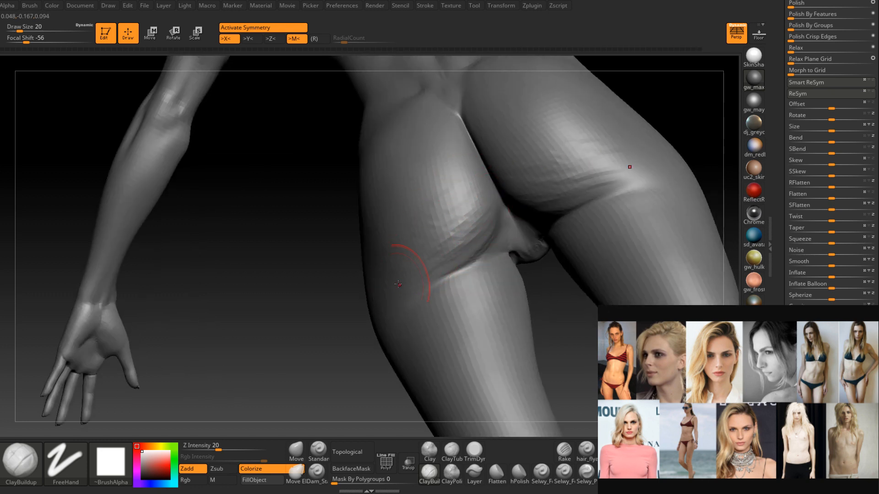
# Smooth the lower buttocks and their inner edges toward the groin.
pyautogui.moveTo(427, 272); pyautogui.dragTo(406, 276, button='right')
pyautogui.moveTo(406, 277)
pyautogui.keyDown('shift'); pyautogui.mouseDown()
pyautogui.moveTo(467, 228)
pyautogui.moveTo(477, 203)
pyautogui.mouseUp(); pyautogui.keyUp('shift')
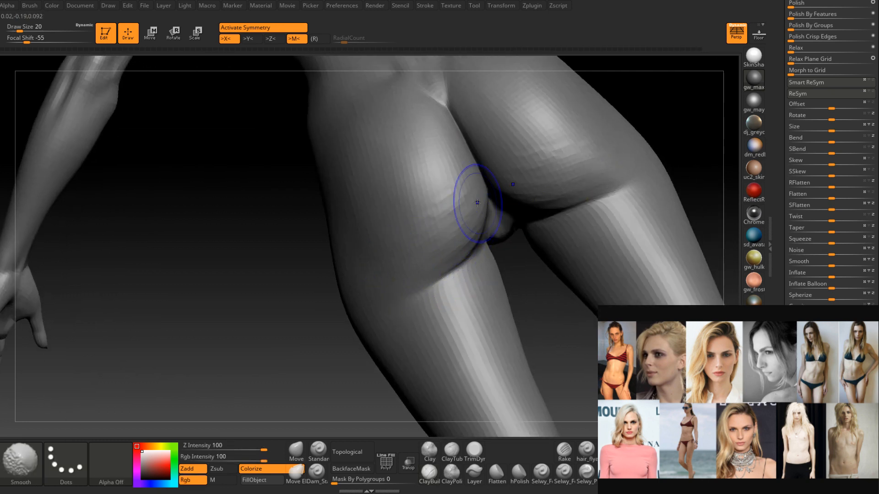
pyautogui.moveTo(471, 174); pyautogui.dragTo(437, 236, button='right')
pyautogui.moveTo(496, 197); pyautogui.dragTo(506, 221, button='right')
pyautogui.keyDown('shift'); pyautogui.moveTo(506, 222); pyautogui.dragTo(505, 234); pyautogui.keyUp('shift')
pyautogui.moveTo(504, 235)
pyautogui.mouseDown(button='right')
pyautogui.moveTo(490, 251)
pyautogui.moveTo(516, 243)
pyautogui.moveTo(542, 204)
pyautogui.moveTo(540, 231)
pyautogui.mouseUp(button='right')
# Refine and smooth the area between the buttocks and inner thighs at draw size 13.
pyautogui.press('[')
pyautogui.press('space')
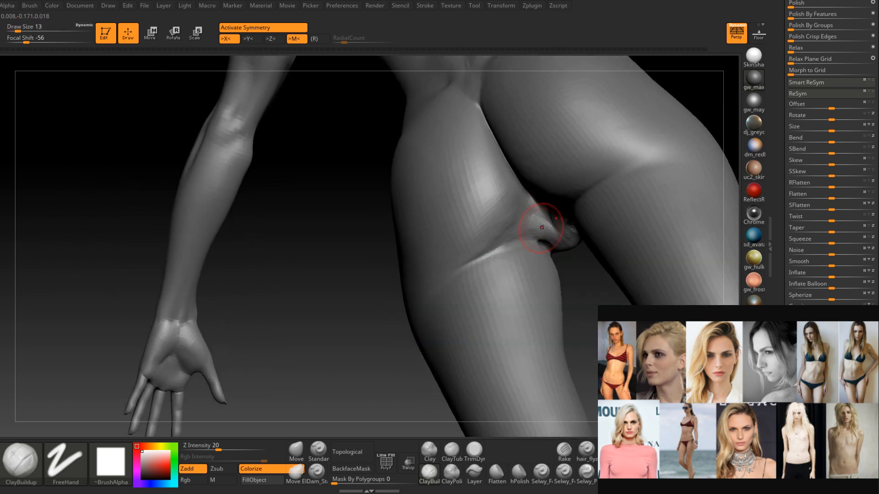
pyautogui.moveTo(538, 228); pyautogui.dragTo(534, 243, button='right')
pyautogui.keyDown('shift'); pyautogui.moveTo(535, 244); pyautogui.dragTo(535, 229); pyautogui.keyUp('shift')
pyautogui.moveTo(535, 228)
pyautogui.mouseDown(button='right')
pyautogui.moveTo(527, 235)
pyautogui.moveTo(543, 229)
pyautogui.moveTo(470, 274)
pyautogui.moveTo(486, 225)
pyautogui.moveTo(465, 193)
pyautogui.moveTo(471, 249)
pyautogui.moveTo(520, 215)
pyautogui.moveTo(497, 244)
pyautogui.moveTo(610, 173)
pyautogui.moveTo(459, 280)
pyautogui.moveTo(447, 278)
pyautogui.moveTo(461, 295)
pyautogui.moveTo(516, 298)
pyautogui.moveTo(520, 275)
pyautogui.moveTo(481, 275)
pyautogui.moveTo(495, 321)
pyautogui.moveTo(470, 235)
pyautogui.moveTo(459, 284)
pyautogui.moveTo(471, 254)
pyautogui.mouseUp(button='right')
# Smooth the gluteal fold into the back of the thigh and frame the whole figure.
pyautogui.press('space')
pyautogui.press('shift')
pyautogui.keyDown('shift'); pyautogui.moveTo(471, 255); pyautogui.dragTo(469, 277); pyautogui.keyUp('shift')
pyautogui.moveTo(469, 277)
pyautogui.mouseDown(button='right')
pyautogui.moveTo(472, 263)
pyautogui.moveTo(461, 334)
pyautogui.mouseUp(button='right')
pyautogui.press('shift')
pyautogui.moveTo(505, 266)
pyautogui.keyDown('alt'); pyautogui.mouseDown(button='right')
pyautogui.moveTo(495, 282)
pyautogui.moveTo(485, 389)
pyautogui.mouseUp(button='right'); pyautogui.keyUp('alt')
pyautogui.press('f')
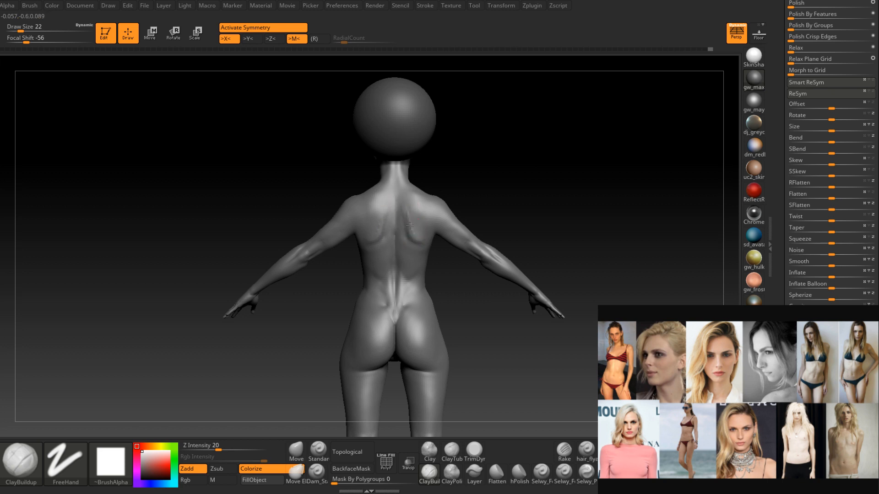
# Smooth the shoulder blades on the upper back at draw size 22.
pyautogui.press('shift')
pyautogui.moveTo(412, 215); pyautogui.dragTo(417, 260, button='right')
pyautogui.keyDown('shift'); pyautogui.moveTo(416, 260); pyautogui.dragTo(414, 253); pyautogui.keyUp('shift')
pyautogui.moveTo(414, 257); pyautogui.dragTo(426, 259, button='right')
pyautogui.keyDown('shift'); pyautogui.moveTo(412, 262); pyautogui.dragTo(414, 250); pyautogui.keyUp('shift')
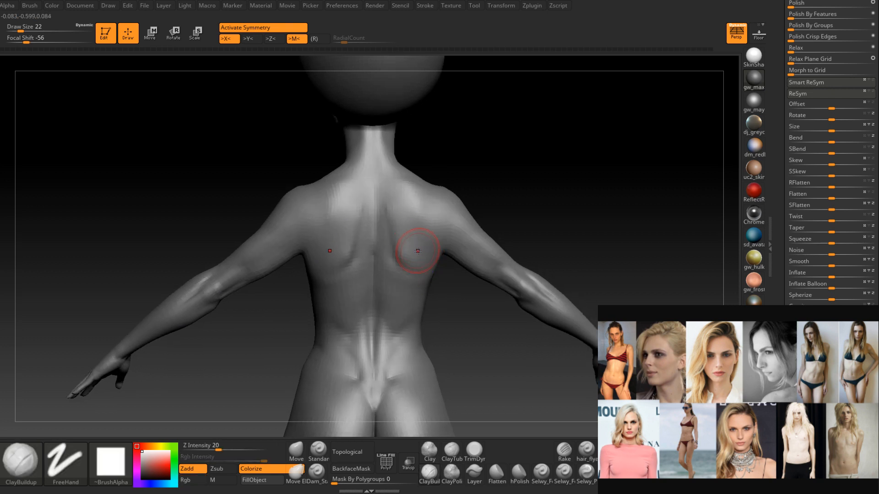
# Build up the back around the lower edges of the shoulder blades with ClayBuildup at draw size 27 and smooth it.
pyautogui.moveTo(417, 277); pyautogui.dragTo(408, 274, button='right')
pyautogui.press('space')
pyautogui.moveTo(410, 278); pyautogui.dragTo(414, 278)
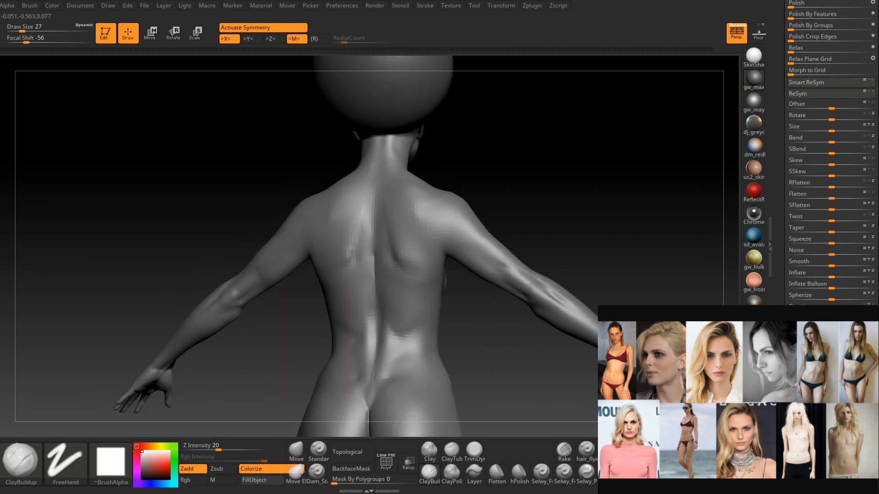
pyautogui.press('shift')
pyautogui.keyDown('shift'); pyautogui.moveTo(431, 282); pyautogui.dragTo(384, 268, button='right'); pyautogui.keyUp('shift')
# Sculpt the muscles flanking the spine along the upper back and neck at draw size 16.
pyautogui.press('space')
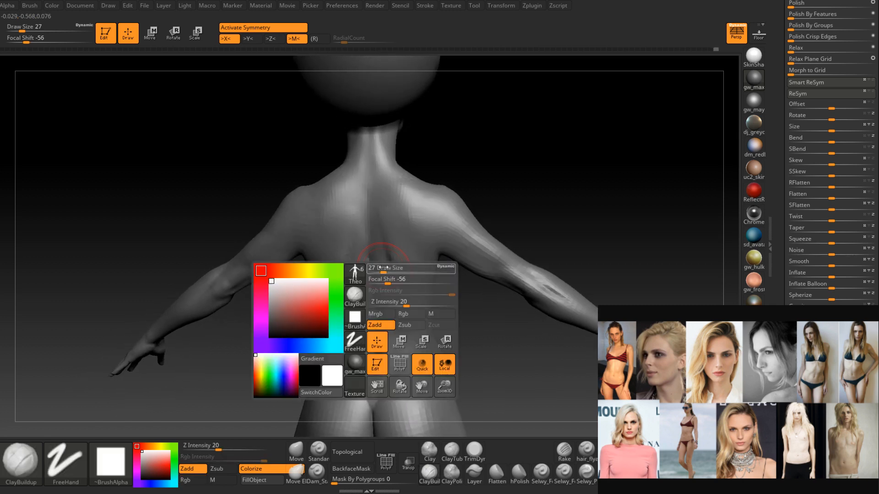
pyautogui.moveTo(384, 267); pyautogui.dragTo(369, 261)
pyautogui.press('shift')
pyautogui.moveTo(371, 201); pyautogui.dragTo(369, 302, button='right')
pyautogui.moveTo(369, 234)
pyautogui.keyDown('alt'); pyautogui.mouseDown(button='right')
pyautogui.moveTo(376, 307)
pyautogui.moveTo(387, 219)
pyautogui.mouseUp(button='right'); pyautogui.keyUp('alt')
pyautogui.press('s')
pyautogui.moveTo(384, 216); pyautogui.dragTo(387, 215)
pyautogui.moveTo(385, 233); pyautogui.dragTo(383, 310, button='right')
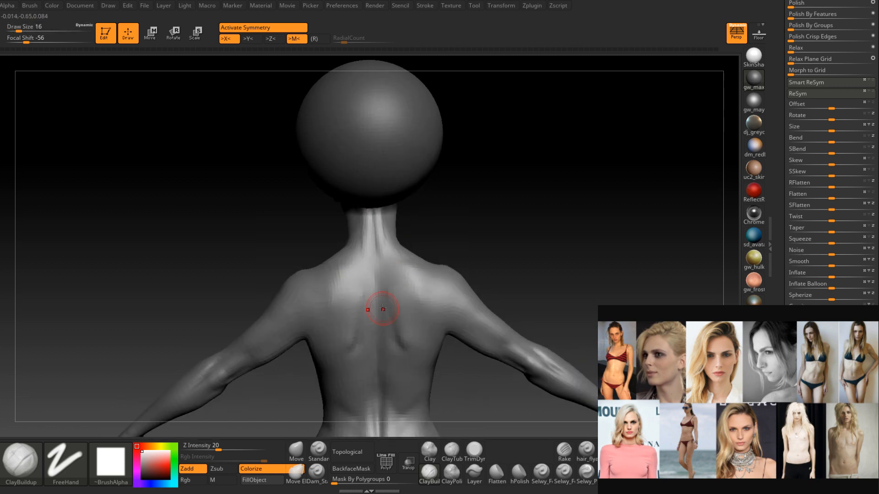
# Build up the trapezius at the base of the neck with ClayBuildup at draw size 22 and smooth it.
pyautogui.moveTo(417, 265); pyautogui.dragTo(391, 283, button='right')
pyautogui.press('s')
pyautogui.moveTo(387, 282); pyautogui.dragTo(391, 283)
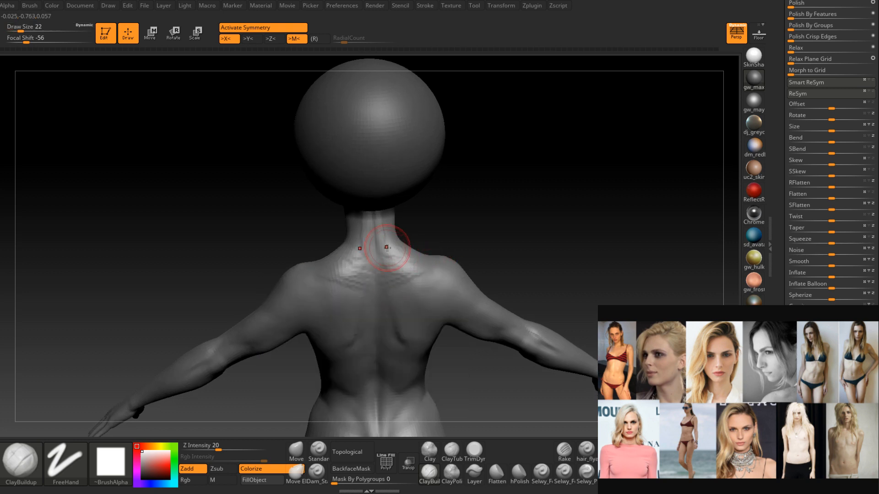
pyautogui.moveTo(400, 260); pyautogui.dragTo(386, 282, button='right')
pyautogui.moveTo(387, 283); pyautogui.dragTo(407, 274)
pyautogui.moveTo(407, 275)
pyautogui.mouseDown(button='right')
pyautogui.moveTo(422, 259)
pyautogui.moveTo(384, 264)
pyautogui.moveTo(442, 249)
pyautogui.moveTo(402, 254)
pyautogui.moveTo(423, 231)
pyautogui.mouseUp(button='right')
pyautogui.moveTo(384, 286)
pyautogui.mouseDown(button='right')
pyautogui.moveTo(425, 255)
pyautogui.moveTo(403, 272)
pyautogui.moveTo(396, 220)
pyautogui.mouseUp(button='right')
pyautogui.press('shift')
pyautogui.keyDown('shift'); pyautogui.moveTo(396, 219); pyautogui.dragTo(402, 243); pyautogui.keyUp('shift')
pyautogui.moveTo(402, 243)
pyautogui.mouseDown(button='right')
pyautogui.moveTo(392, 213)
pyautogui.moveTo(398, 300)
pyautogui.mouseUp(button='right')
# Shape the back of the neck below the skull with the Standard brush at draw size 14 and smooth it.
pyautogui.click(320, 457)
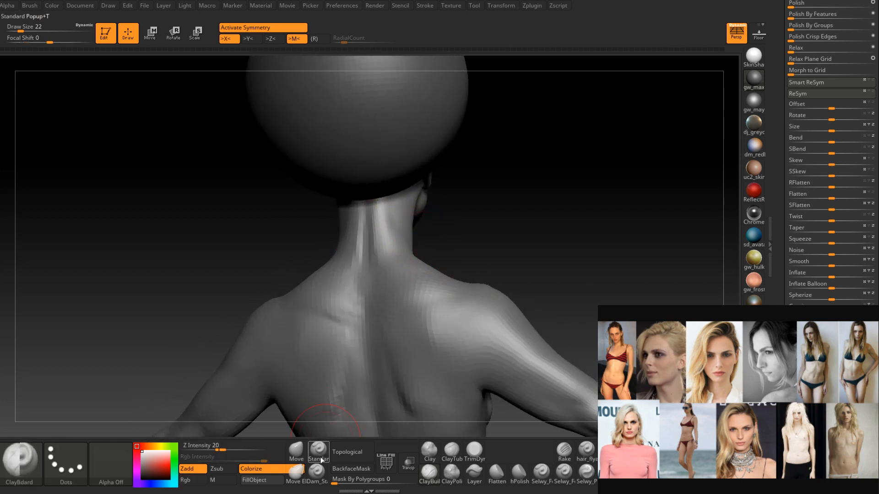
pyautogui.press('[')
pyautogui.press('[')
pyautogui.press('[')
pyautogui.press('[')
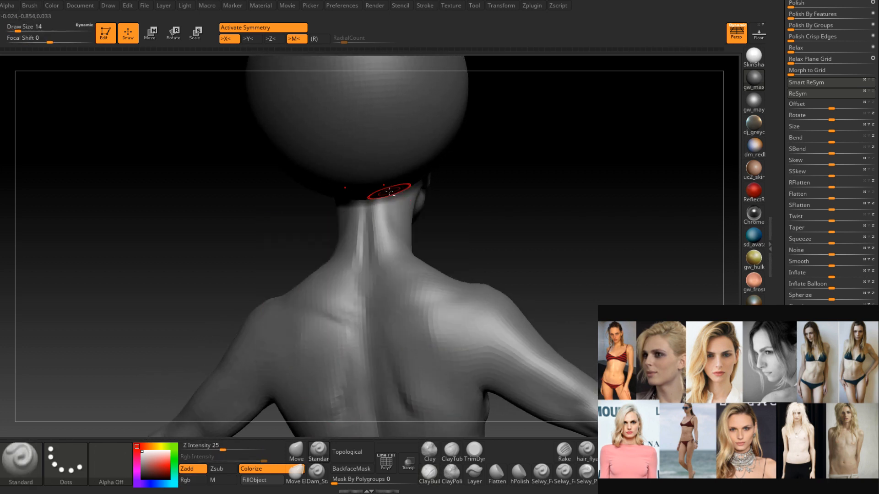
pyautogui.moveTo(388, 201); pyautogui.dragTo(377, 233, button='right')
pyautogui.keyDown('shift'); pyautogui.moveTo(376, 233); pyautogui.dragTo(378, 256); pyautogui.keyUp('shift')
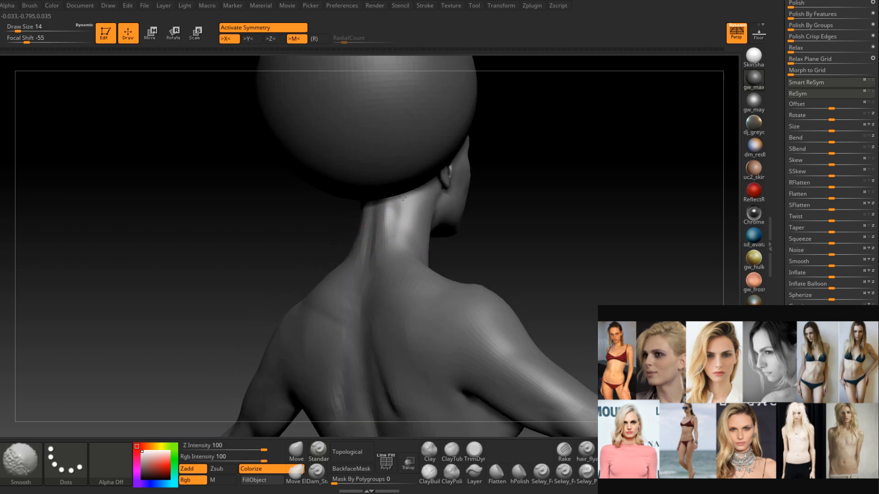
# Refine the back of the neck and the upper back with the Standard brush at draw sizes 11 and 23, and smooth them.
pyautogui.moveTo(378, 256); pyautogui.dragTo(395, 247, button='right')
pyautogui.keyDown('shift'); pyautogui.moveTo(394, 247); pyautogui.dragTo(384, 272); pyautogui.keyUp('shift')
pyautogui.moveTo(383, 272)
pyautogui.mouseDown(button='right')
pyautogui.moveTo(367, 243)
pyautogui.moveTo(360, 263)
pyautogui.mouseUp(button='right')
pyautogui.press('space')
pyautogui.moveTo(368, 230); pyautogui.dragTo(364, 247)
pyautogui.moveTo(363, 264)
pyautogui.mouseDown(button='right')
pyautogui.moveTo(383, 288)
pyautogui.moveTo(390, 229)
pyautogui.moveTo(373, 206)
pyautogui.mouseUp(button='right')
pyautogui.moveTo(376, 173); pyautogui.dragTo(384, 242, button='right')
pyautogui.keyDown('shift'); pyautogui.moveTo(386, 241); pyautogui.dragTo(403, 247); pyautogui.keyUp('shift')
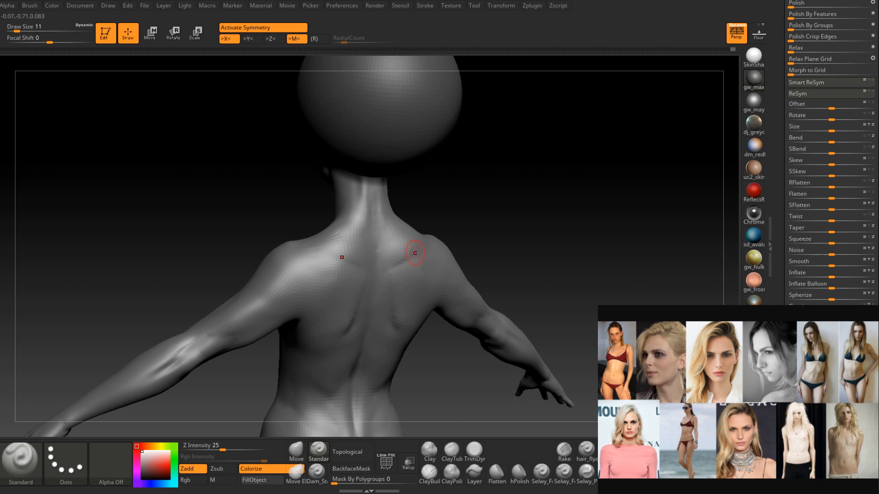
pyautogui.moveTo(413, 251); pyautogui.dragTo(377, 256, button='right')
pyautogui.press('space')
pyautogui.moveTo(394, 256); pyautogui.dragTo(407, 243)
pyautogui.moveTo(424, 234); pyautogui.dragTo(442, 343, button='right')
pyautogui.moveTo(445, 302); pyautogui.dragTo(435, 320, button='right')
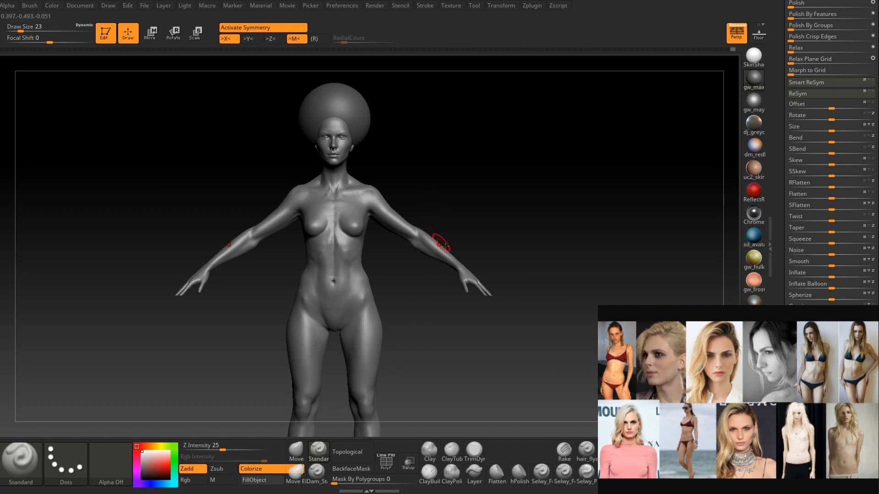
# Drop the figure to a lower subdivision level and hide the forearms and most of the upper arms.
pyautogui.press('shift')
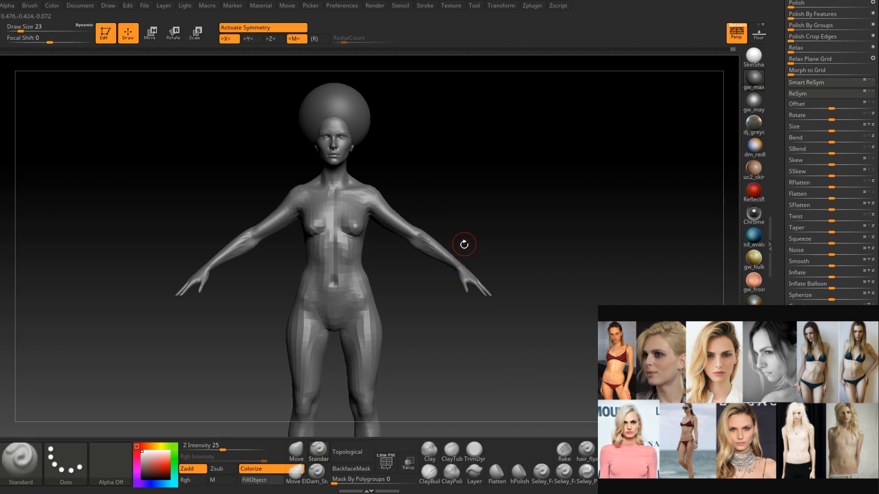
pyautogui.keyDown('alt'); pyautogui.moveTo(464, 245); pyautogui.dragTo(460, 265, button='right'); pyautogui.keyUp('alt')
pyautogui.moveTo(541, 213)
pyautogui.keyDown('ctrl'); pyautogui.keyDown('shift'); pyautogui.mouseDown()
pyautogui.moveTo(441, 345)
pyautogui.moveTo(421, 355)
pyautogui.moveTo(397, 336)
pyautogui.moveTo(405, 351)
pyautogui.mouseUp(); pyautogui.keyUp('shift'); pyautogui.keyUp('ctrl')
pyautogui.moveTo(407, 325)
pyautogui.keyDown('ctrl'); pyautogui.mouseDown(button='right')
pyautogui.moveTo(427, 284)
pyautogui.moveTo(415, 318)
pyautogui.moveTo(433, 221)
pyautogui.moveTo(439, 239)
pyautogui.mouseUp(button='right'); pyautogui.keyUp('ctrl')
pyautogui.press('shift')
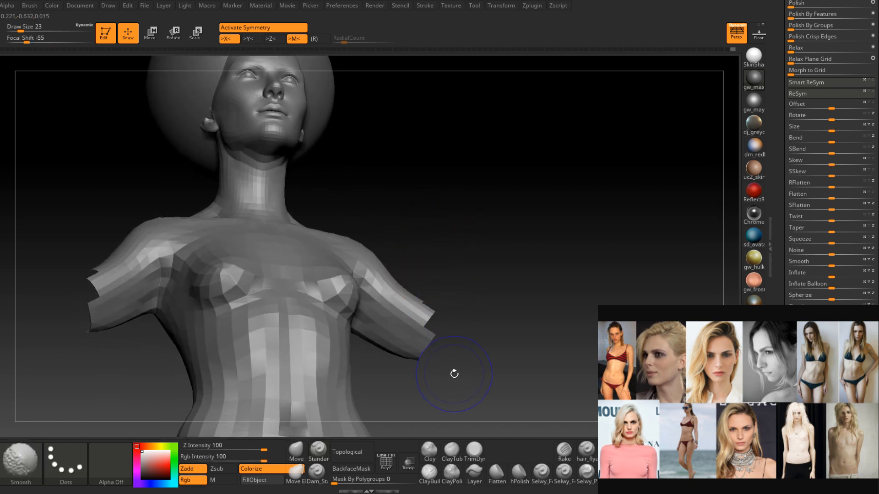
pyautogui.keyDown('shift'); pyautogui.moveTo(454, 374); pyautogui.dragTo(417, 275, button='right'); pyautogui.keyUp('shift')
pyautogui.keyDown('ctrl'); pyautogui.keyDown('alt'); pyautogui.keyDown('shift'); pyautogui.moveTo(442, 220); pyautogui.dragTo(384, 364); pyautogui.keyUp('shift'); pyautogui.keyUp('alt'); pyautogui.keyUp('ctrl')
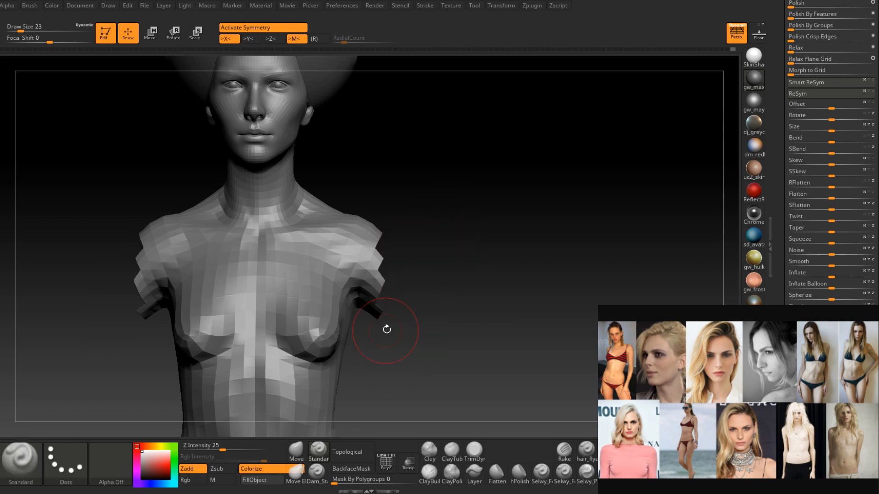
# Hide the remaining upper-arm polygons up to the shoulders and invert the visibility to isolate both arms.
pyautogui.moveTo(386, 329); pyautogui.dragTo(399, 337, button='right')
pyautogui.keyDown('ctrl'); pyautogui.keyDown('alt'); pyautogui.keyDown('shift'); pyautogui.moveTo(394, 337); pyautogui.dragTo(365, 289); pyautogui.keyUp('shift'); pyautogui.keyUp('alt'); pyautogui.keyUp('ctrl')
pyautogui.moveTo(372, 298)
pyautogui.mouseDown(button='right')
pyautogui.moveTo(368, 321)
pyautogui.moveTo(288, 300)
pyautogui.moveTo(427, 302)
pyautogui.mouseUp(button='right')
pyautogui.press('space')
pyautogui.moveTo(425, 304); pyautogui.dragTo(427, 303)
pyautogui.moveTo(426, 304)
pyautogui.mouseDown(button='right')
pyautogui.moveTo(483, 307)
pyautogui.moveTo(456, 289)
pyautogui.moveTo(500, 239)
pyautogui.moveTo(485, 220)
pyautogui.moveTo(463, 229)
pyautogui.mouseUp(button='right')
pyautogui.keyDown('ctrl'); pyautogui.keyDown('alt'); pyautogui.keyDown('shift'); pyautogui.moveTo(420, 323); pyautogui.dragTo(463, 262); pyautogui.keyUp('shift'); pyautogui.keyUp('alt'); pyautogui.keyUp('ctrl')
pyautogui.moveTo(463, 262)
pyautogui.mouseDown(button='right')
pyautogui.moveTo(467, 311)
pyautogui.moveTo(461, 279)
pyautogui.moveTo(519, 252)
pyautogui.moveTo(431, 253)
pyautogui.mouseUp(button='right')
pyautogui.keyDown('ctrl'); pyautogui.keyDown('shift'); pyautogui.moveTo(363, 288); pyautogui.dragTo(403, 261); pyautogui.keyUp('shift'); pyautogui.keyUp('ctrl')
# Hide the stray polygons along the shoulder ends of the isolated arms.
pyautogui.moveTo(478, 247)
pyautogui.mouseDown(button='right')
pyautogui.moveTo(511, 256)
pyautogui.moveTo(480, 233)
pyautogui.moveTo(506, 215)
pyautogui.moveTo(512, 141)
pyautogui.moveTo(542, 218)
pyautogui.moveTo(493, 263)
pyautogui.moveTo(502, 250)
pyautogui.moveTo(481, 244)
pyautogui.mouseUp(button='right')
pyautogui.moveTo(493, 303); pyautogui.dragTo(465, 330, button='right')
pyautogui.moveTo(463, 293); pyautogui.dragTo(510, 206, button='right')
pyautogui.hotkey('ctrl', 'shift')
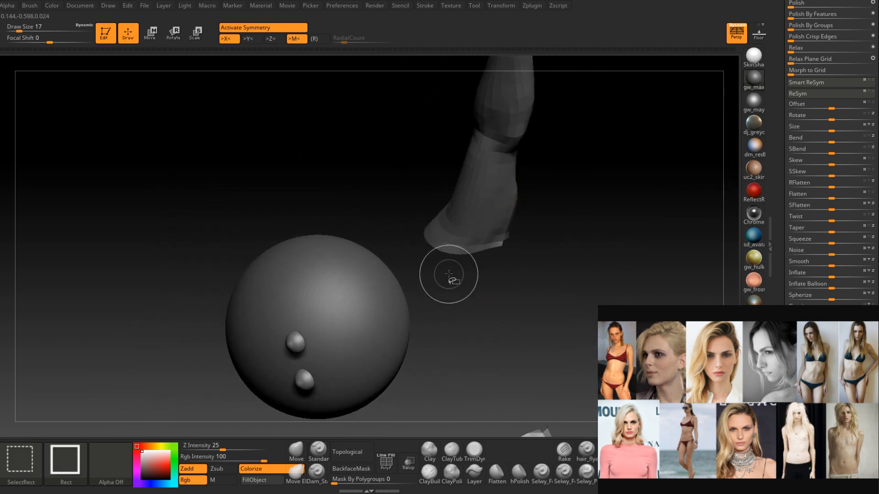
pyautogui.keyDown('ctrl'); pyautogui.keyDown('shift'); pyautogui.moveTo(502, 249); pyautogui.dragTo(504, 249); pyautogui.keyUp('shift'); pyautogui.keyUp('ctrl')
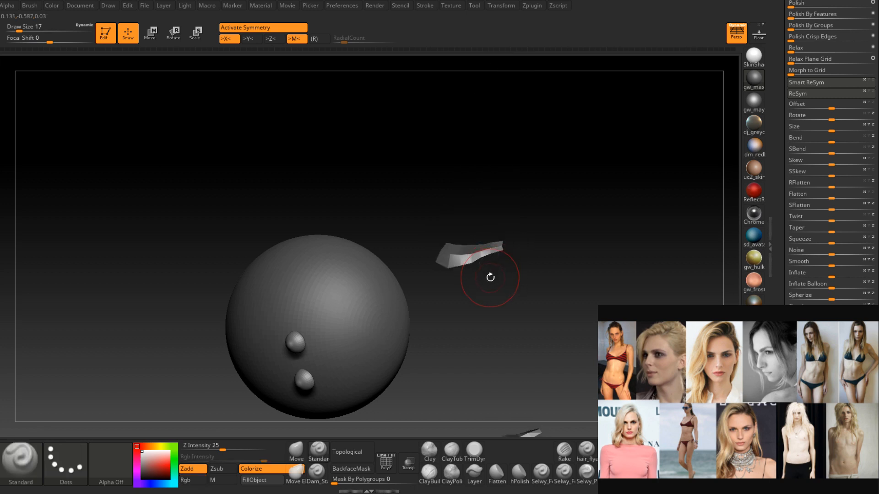
pyautogui.keyDown('ctrl'); pyautogui.keyDown('shift'); pyautogui.click(489, 277); pyautogui.keyUp('shift'); pyautogui.keyUp('ctrl')
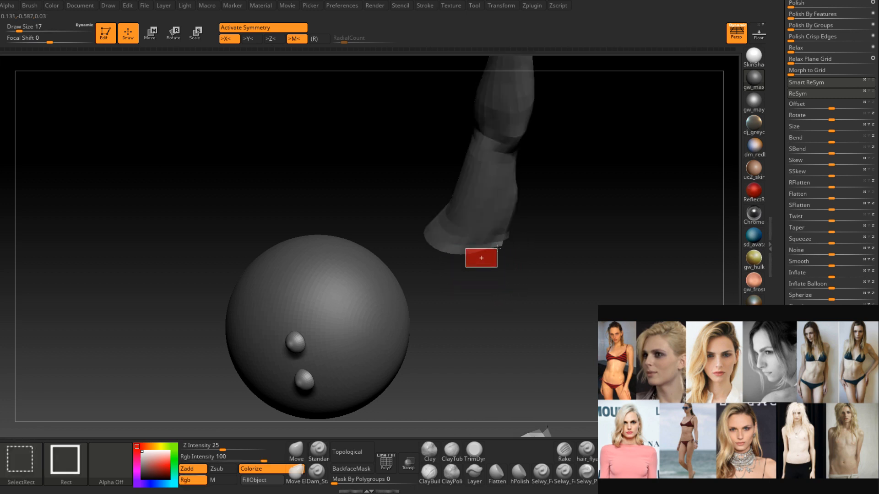
pyautogui.moveTo(485, 260); pyautogui.dragTo(473, 295)
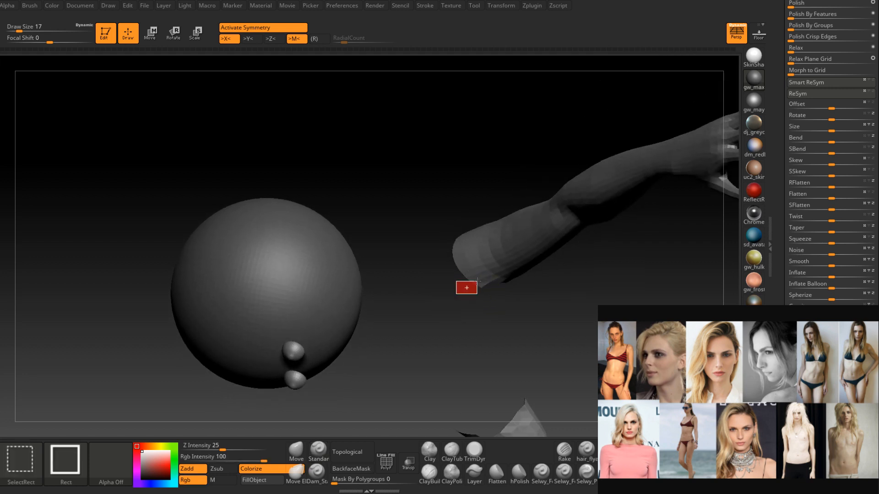
pyautogui.moveTo(466, 255); pyautogui.dragTo(467, 279)
pyautogui.moveTo(442, 212)
pyautogui.keyDown('ctrl'); pyautogui.keyDown('shift'); pyautogui.mouseDown()
pyautogui.moveTo(447, 243)
pyautogui.moveTo(462, 234)
pyautogui.moveTo(465, 206)
pyautogui.mouseUp(); pyautogui.keyUp('shift'); pyautogui.keyUp('ctrl')
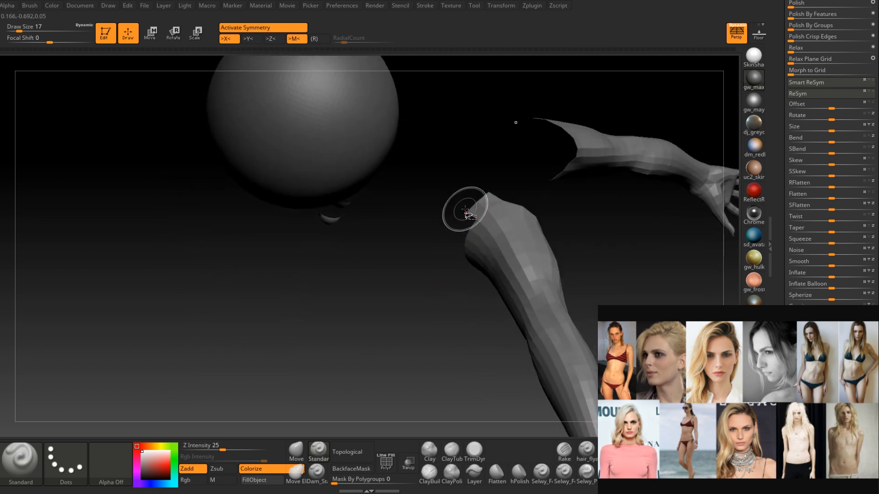
# Mask the isolated arms, show the whole figure, soften the mask and invert it so only the arms stay editable.
pyautogui.moveTo(513, 209); pyautogui.dragTo(549, 170, button='right')
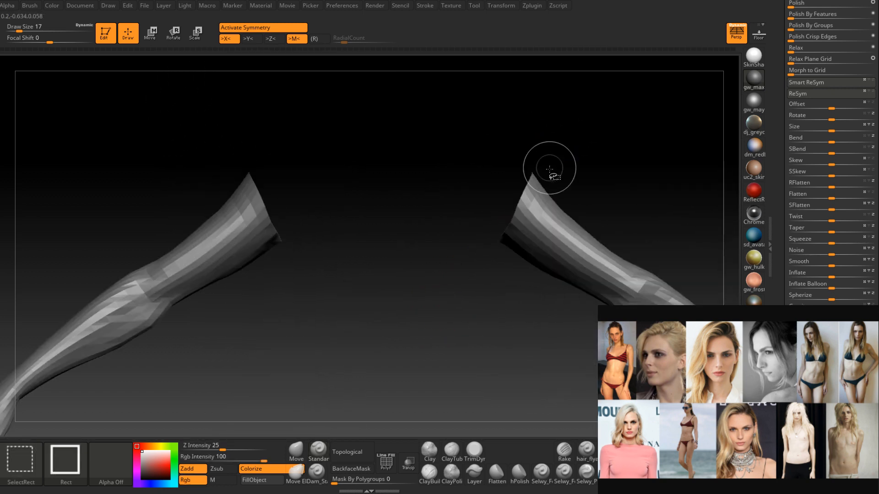
pyautogui.keyDown('alt'); pyautogui.moveTo(592, 214); pyautogui.dragTo(556, 245); pyautogui.keyUp('alt')
pyautogui.keyDown('ctrl'); pyautogui.click(556, 244); pyautogui.keyUp('ctrl')
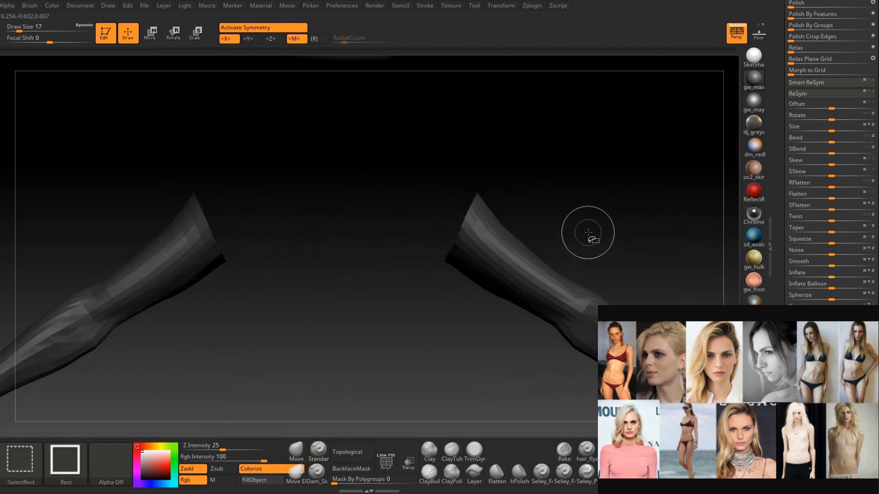
pyautogui.keyDown('ctrl'); pyautogui.keyDown('shift'); pyautogui.click(589, 234); pyautogui.keyUp('shift'); pyautogui.keyUp('ctrl')
pyautogui.moveTo(584, 251)
pyautogui.keyDown('ctrl'); pyautogui.mouseDown(button='right')
pyautogui.moveTo(513, 255)
pyautogui.moveTo(494, 273)
pyautogui.moveTo(510, 257)
pyautogui.moveTo(498, 263)
pyautogui.moveTo(496, 248)
pyautogui.moveTo(382, 336)
pyautogui.moveTo(506, 280)
pyautogui.moveTo(524, 257)
pyautogui.moveTo(523, 227)
pyautogui.moveTo(522, 250)
pyautogui.moveTo(533, 258)
pyautogui.mouseUp(button='right'); pyautogui.keyUp('ctrl')
pyautogui.hotkey('ctrl', 'z')
pyautogui.keyDown('ctrl'); pyautogui.keyDown('shift'); pyautogui.click(524, 277); pyautogui.keyUp('shift'); pyautogui.keyUp('ctrl')
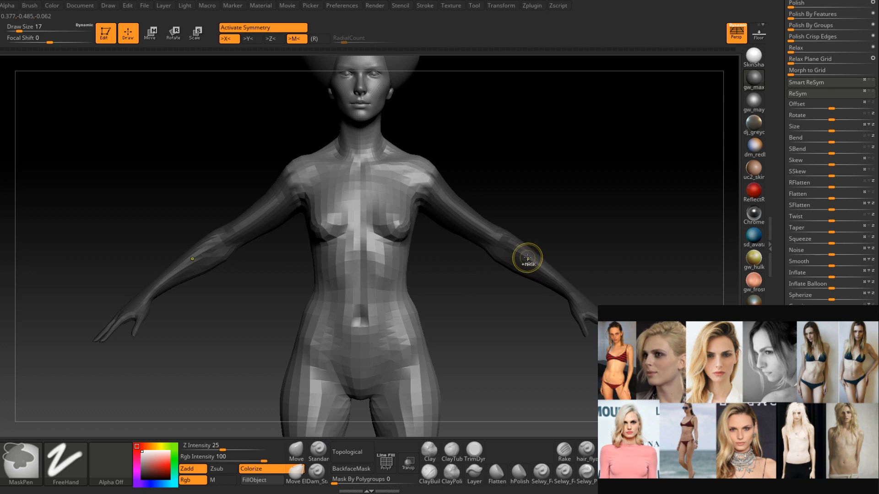
pyautogui.keyDown('ctrl'); pyautogui.click(526, 253); pyautogui.keyUp('ctrl')
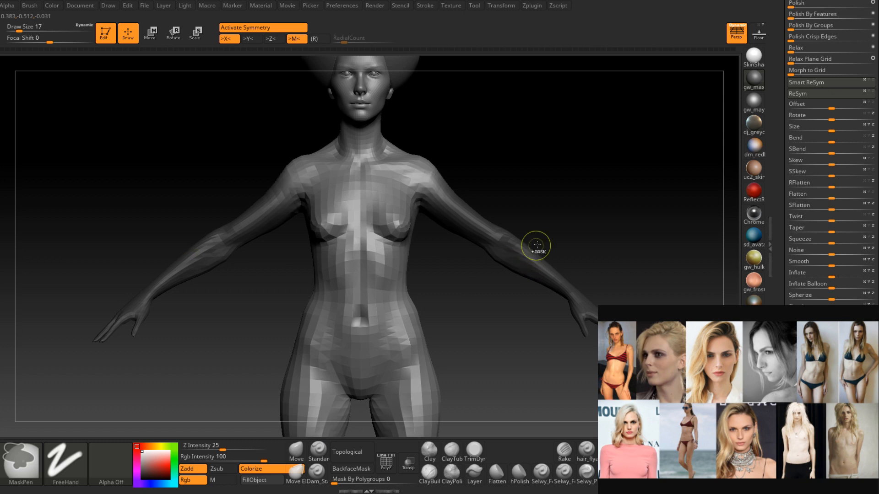
pyautogui.keyDown('ctrl'); pyautogui.click(548, 239); pyautogui.keyUp('ctrl')
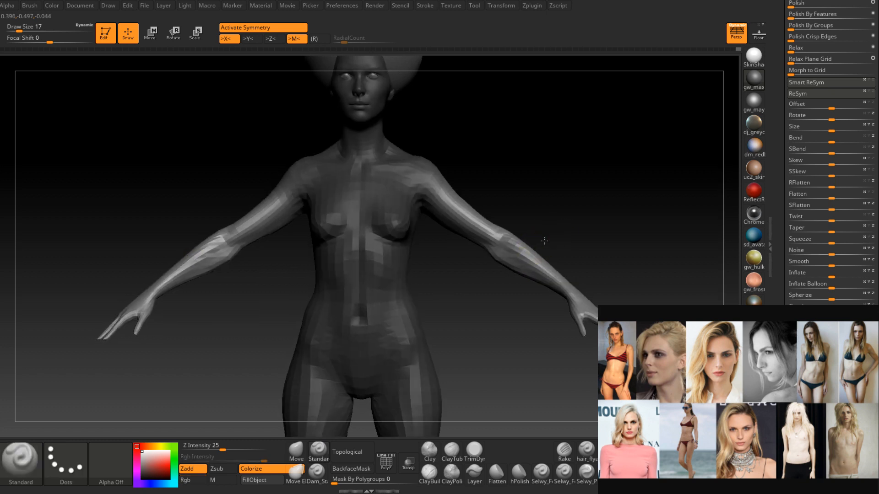
# Switch to the Scale gizmo and place it at the elbow of the unmasked arms.
pyautogui.keyDown('alt'); pyautogui.moveTo(659, 198); pyautogui.dragTo(576, 248, button='right'); pyautogui.keyUp('alt')
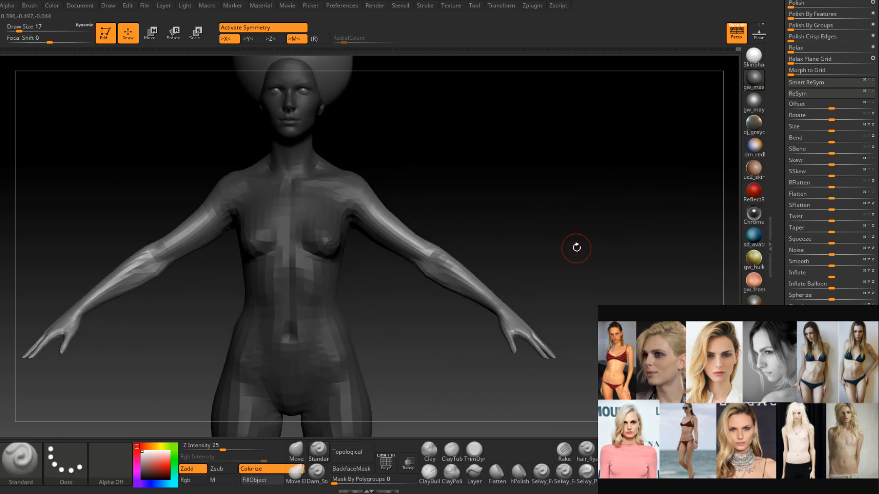
pyautogui.click(197, 34)
pyautogui.keyDown('alt'); pyautogui.moveTo(443, 220); pyautogui.dragTo(449, 135, button='right'); pyautogui.keyUp('alt')
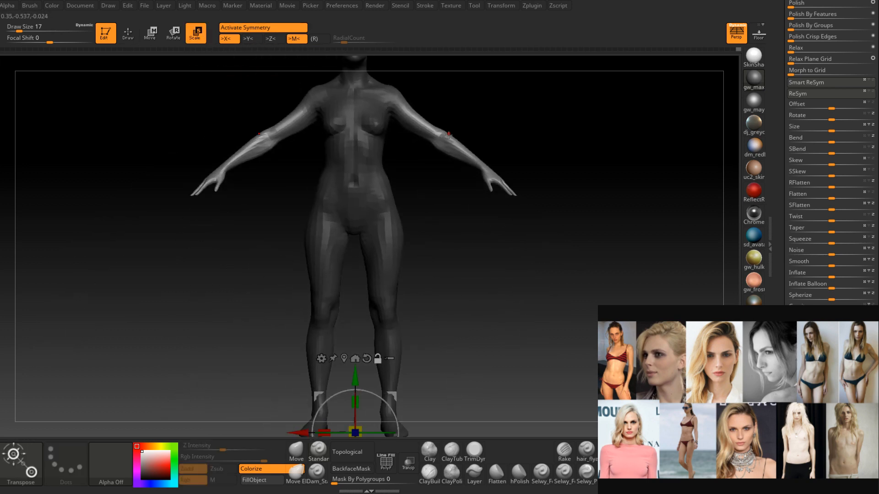
pyautogui.click(346, 358)
pyautogui.keyDown('alt'); pyautogui.moveTo(457, 224); pyautogui.dragTo(299, 334, button='right'); pyautogui.keyUp('alt')
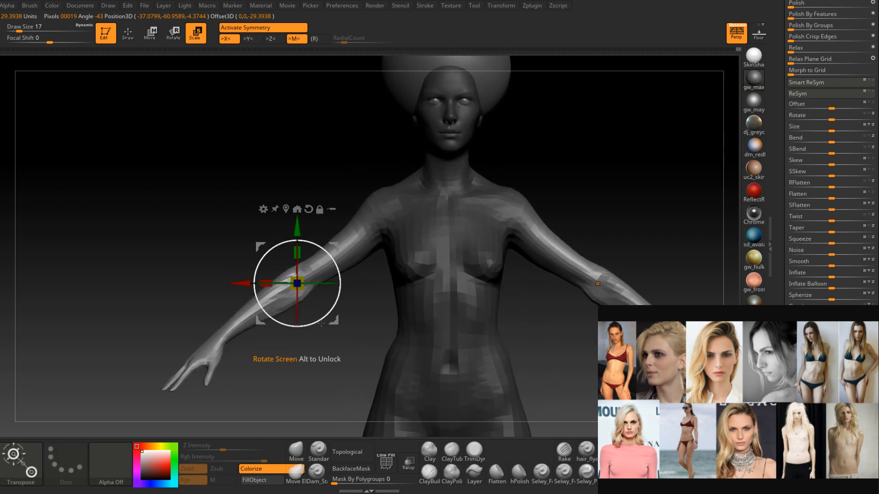
# Adjust the proportions and position of the unmasked arms slightly with the gizmo, checking from front and back.
pyautogui.moveTo(300, 279); pyautogui.dragTo(305, 276)
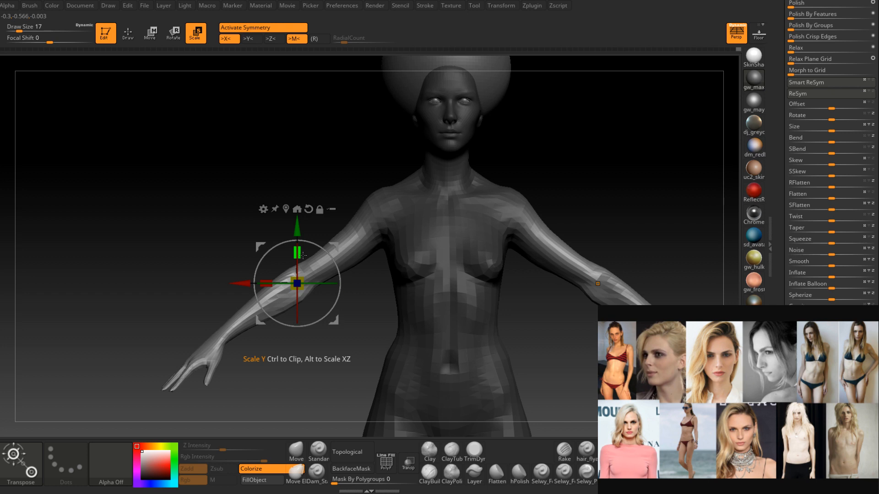
pyautogui.moveTo(310, 260); pyautogui.dragTo(356, 284)
pyautogui.moveTo(386, 259); pyautogui.dragTo(302, 230)
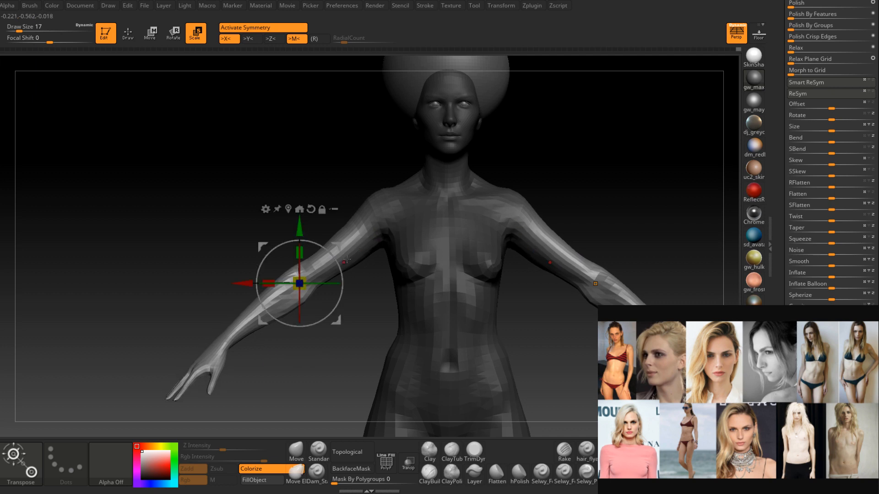
pyautogui.moveTo(364, 299); pyautogui.dragTo(269, 261)
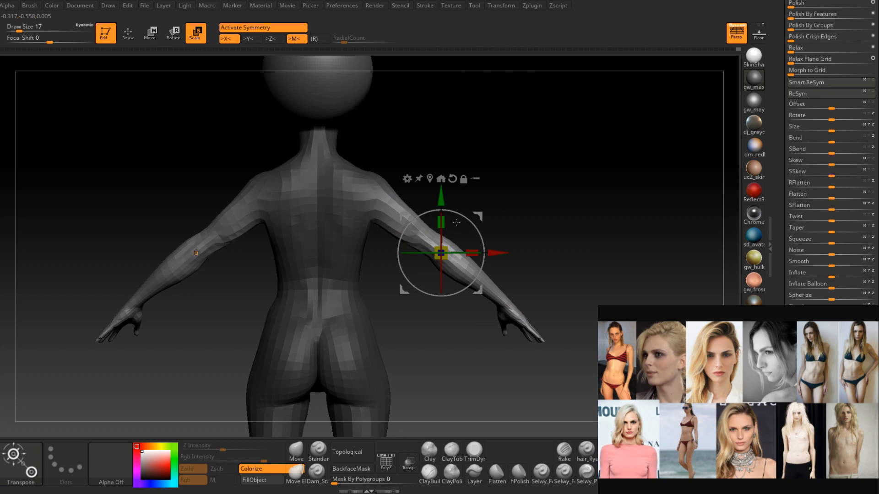
pyautogui.moveTo(477, 214); pyautogui.dragTo(536, 201)
pyautogui.keyDown('alt'); pyautogui.moveTo(461, 183); pyautogui.dragTo(276, 191); pyautogui.keyUp('alt')
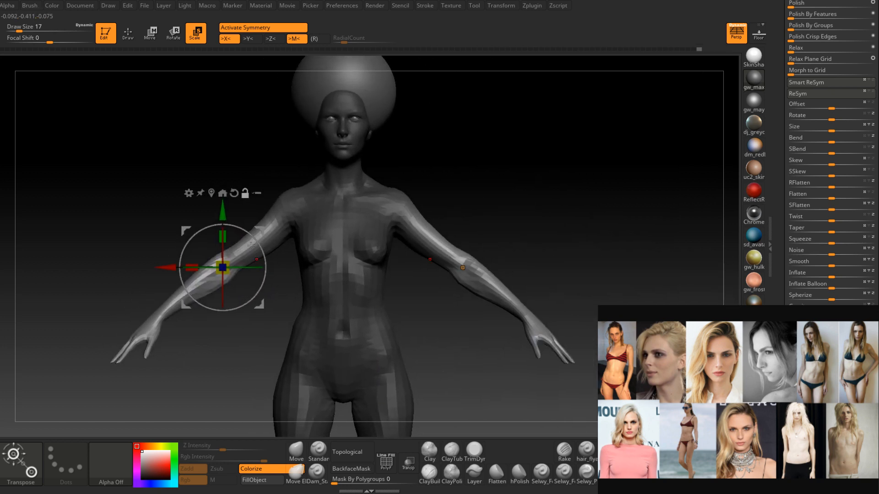
# Return to draw mode, clear the mask and smooth the arms.
pyautogui.click(127, 33)
pyautogui.keyDown('ctrl'); pyautogui.moveTo(478, 204); pyautogui.dragTo(494, 183); pyautogui.keyUp('ctrl')
pyautogui.moveTo(493, 241)
pyautogui.mouseDown()
pyautogui.moveTo(481, 234)
pyautogui.moveTo(392, 254)
pyautogui.moveTo(410, 269)
pyautogui.moveTo(480, 259)
pyautogui.mouseUp()
pyautogui.keyDown('ctrl'); pyautogui.moveTo(517, 276); pyautogui.dragTo(515, 253, button='right'); pyautogui.keyUp('ctrl')
pyautogui.keyDown('shift'); pyautogui.moveTo(515, 254); pyautogui.dragTo(503, 278); pyautogui.keyUp('shift')
pyautogui.keyDown('alt'); pyautogui.moveTo(499, 316); pyautogui.dragTo(461, 320); pyautogui.keyUp('alt')
# Build up the back below the shoulder blade near the armpit with ClayBuildup at draw size 22 and smooth it.
pyautogui.moveTo(572, 298)
pyautogui.keyDown('alt'); pyautogui.mouseDown()
pyautogui.moveTo(529, 278)
pyautogui.moveTo(513, 292)
pyautogui.moveTo(464, 290)
pyautogui.moveTo(476, 271)
pyautogui.moveTo(464, 256)
pyautogui.mouseUp(); pyautogui.keyUp('alt')
pyautogui.keyDown('ctrl'); pyautogui.moveTo(465, 256); pyautogui.dragTo(467, 295, button='right'); pyautogui.keyUp('ctrl')
pyautogui.moveTo(467, 295); pyautogui.dragTo(456, 304)
pyautogui.press('space')
pyautogui.moveTo(478, 244)
pyautogui.mouseDown()
pyautogui.moveTo(474, 275)
pyautogui.moveTo(453, 279)
pyautogui.moveTo(434, 300)
pyautogui.mouseUp()
pyautogui.press('shift')
pyautogui.click(428, 474)
pyautogui.moveTo(427, 419); pyautogui.dragTo(419, 408, button='right')
pyautogui.moveTo(465, 249)
pyautogui.keyDown('ctrl'); pyautogui.mouseDown(button='right')
pyautogui.moveTo(467, 290)
pyautogui.moveTo(460, 249)
pyautogui.mouseUp(button='right'); pyautogui.keyUp('ctrl')
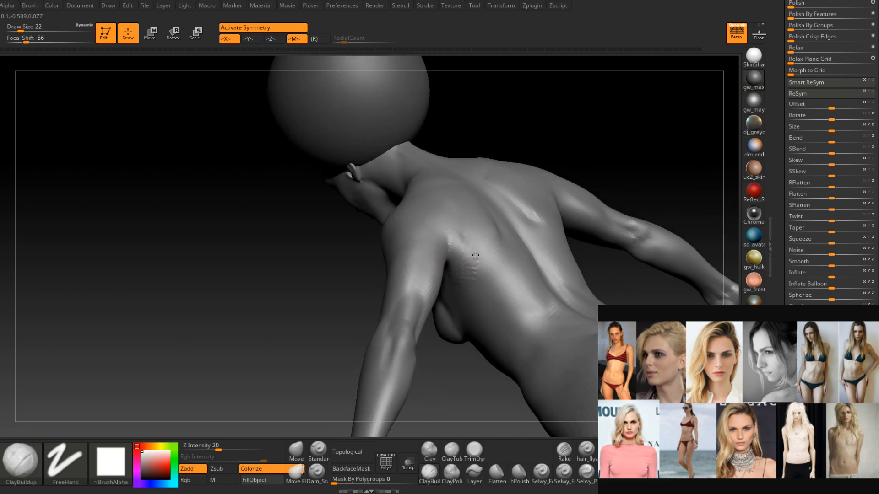
pyautogui.press('shift')
pyautogui.moveTo(462, 273)
pyautogui.mouseDown(button='right')
pyautogui.moveTo(470, 251)
pyautogui.moveTo(461, 294)
pyautogui.moveTo(495, 282)
pyautogui.moveTo(502, 259)
pyautogui.mouseUp(button='right')
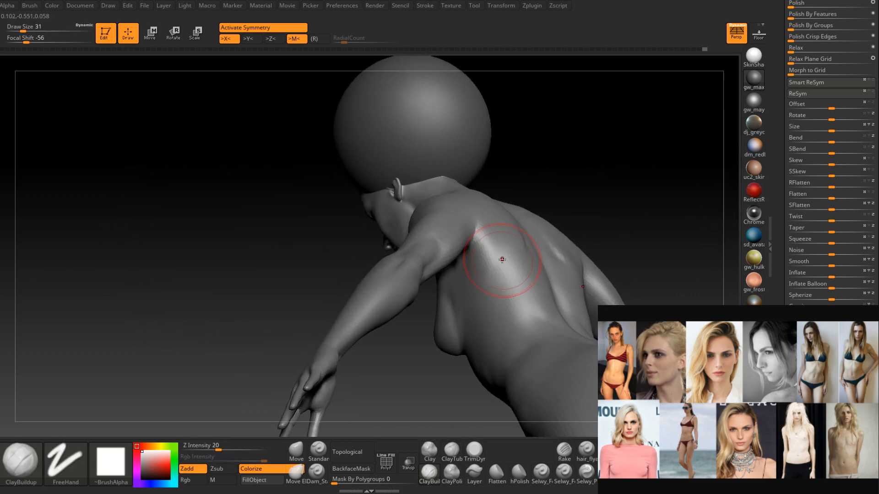
# Mask a briefs shape across the front of the pelvis at draw size 14 and clean up its edges.
pyautogui.moveTo(493, 311)
pyautogui.mouseDown(button='right')
pyautogui.moveTo(476, 297)
pyautogui.moveTo(444, 310)
pyautogui.moveTo(434, 276)
pyautogui.moveTo(375, 353)
pyautogui.mouseUp(button='right')
pyautogui.press('space')
pyautogui.moveTo(406, 290); pyautogui.dragTo(401, 290)
pyautogui.press('ctrl')
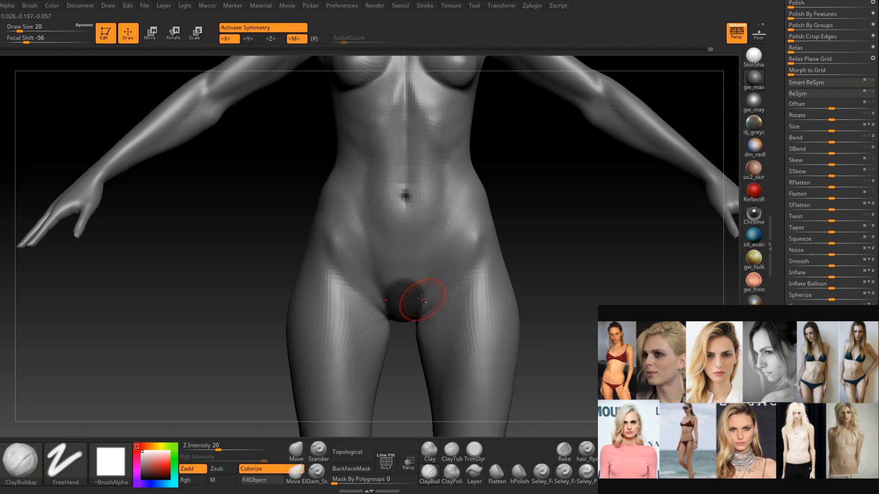
pyautogui.keyDown('alt'); pyautogui.moveTo(421, 299); pyautogui.dragTo(420, 262, button='right'); pyautogui.keyUp('alt')
pyautogui.press('space')
pyautogui.moveTo(419, 257)
pyautogui.mouseDown()
pyautogui.moveTo(487, 228)
pyautogui.moveTo(427, 248)
pyautogui.mouseUp()
pyautogui.press('ctrl')
pyautogui.keyDown('ctrl'); pyautogui.moveTo(407, 280); pyautogui.dragTo(416, 273); pyautogui.keyUp('ctrl')
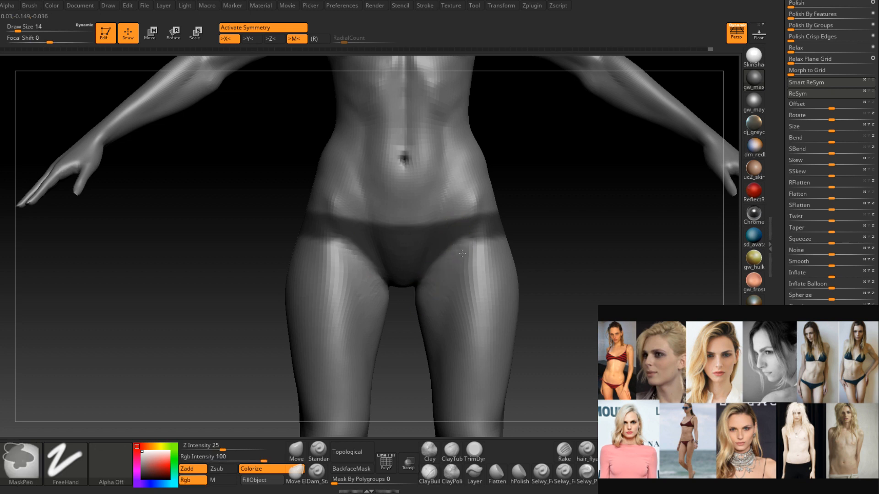
pyautogui.keyDown('ctrl'); pyautogui.keyDown('alt'); pyautogui.moveTo(462, 254); pyautogui.dragTo(503, 241); pyautogui.keyUp('alt'); pyautogui.keyUp('ctrl')
# Extend the briefs mask under the crotch and around the hips as a band across the buttocks.
pyautogui.moveTo(508, 251); pyautogui.dragTo(464, 233, button='right')
pyautogui.moveTo(443, 280)
pyautogui.mouseDown(button='right')
pyautogui.moveTo(436, 265)
pyautogui.moveTo(416, 270)
pyautogui.moveTo(413, 224)
pyautogui.moveTo(400, 269)
pyautogui.mouseUp(button='right')
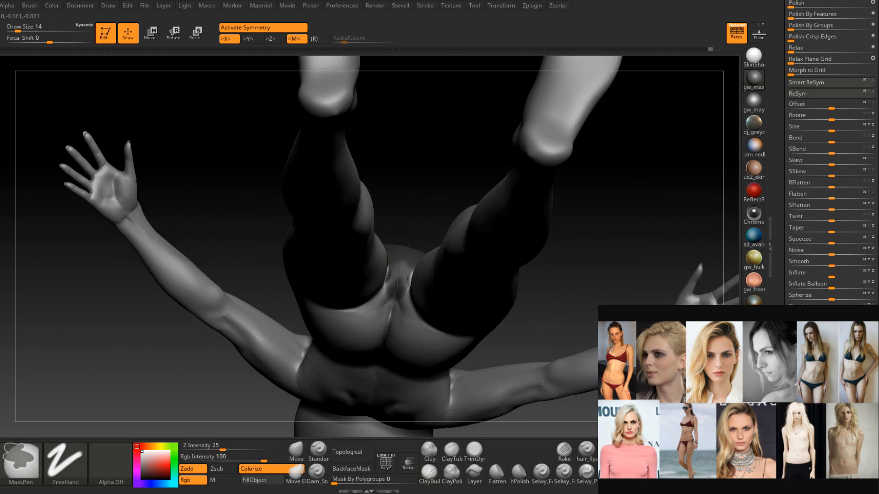
pyautogui.moveTo(389, 327)
pyautogui.mouseDown(button='right')
pyautogui.moveTo(380, 244)
pyautogui.moveTo(405, 215)
pyautogui.mouseUp(button='right')
pyautogui.keyDown('ctrl'); pyautogui.moveTo(522, 237); pyautogui.dragTo(493, 309); pyautogui.keyUp('ctrl')
pyautogui.moveTo(493, 309)
pyautogui.mouseDown(button='right')
pyautogui.moveTo(495, 286)
pyautogui.moveTo(492, 324)
pyautogui.moveTo(491, 265)
pyautogui.mouseUp(button='right')
pyautogui.moveTo(499, 240)
pyautogui.keyDown('ctrl'); pyautogui.mouseDown()
pyautogui.moveTo(463, 335)
pyautogui.moveTo(466, 314)
pyautogui.mouseUp(); pyautogui.keyUp('ctrl')
pyautogui.moveTo(467, 314)
pyautogui.mouseDown(button='right')
pyautogui.moveTo(455, 281)
pyautogui.moveTo(479, 275)
pyautogui.moveTo(465, 235)
pyautogui.moveTo(433, 309)
pyautogui.moveTo(513, 243)
pyautogui.moveTo(435, 255)
pyautogui.moveTo(467, 266)
pyautogui.moveTo(447, 247)
pyautogui.moveTo(379, 231)
pyautogui.moveTo(345, 251)
pyautogui.moveTo(433, 265)
pyautogui.mouseUp(button='right')
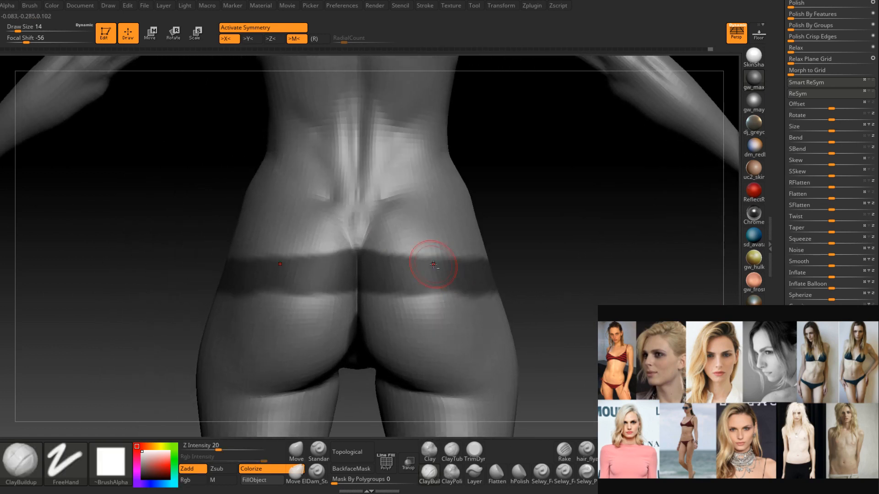
# Reshape the mask band across the back of the hips to continue the briefs' waistline.
pyautogui.moveTo(514, 241); pyautogui.dragTo(470, 252, button='right')
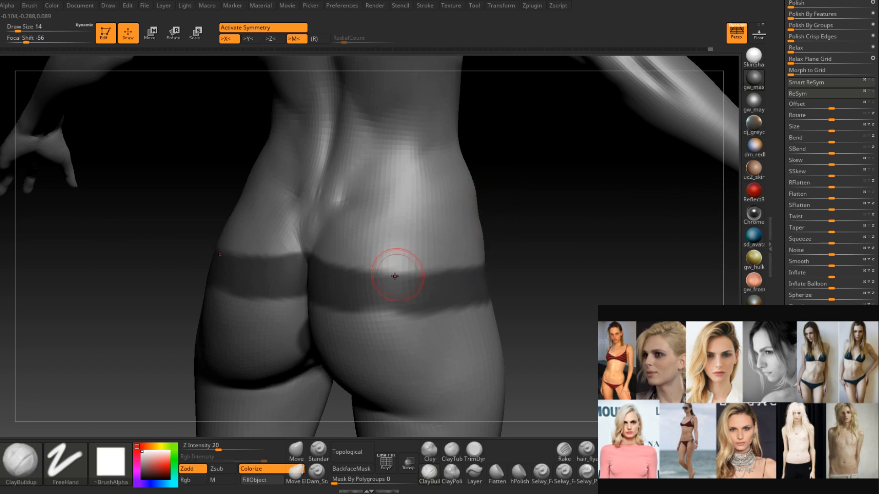
pyautogui.moveTo(313, 275)
pyautogui.keyDown('ctrl'); pyautogui.mouseDown()
pyautogui.moveTo(275, 249)
pyautogui.moveTo(371, 279)
pyautogui.moveTo(478, 261)
pyautogui.mouseUp(); pyautogui.keyUp('ctrl')
pyautogui.moveTo(478, 261)
pyautogui.mouseDown(button='right')
pyautogui.moveTo(464, 273)
pyautogui.moveTo(373, 274)
pyautogui.mouseUp(button='right')
pyautogui.moveTo(373, 274)
pyautogui.keyDown('ctrl'); pyautogui.mouseDown()
pyautogui.moveTo(407, 289)
pyautogui.moveTo(442, 284)
pyautogui.moveTo(450, 302)
pyautogui.mouseUp(); pyautogui.keyUp('ctrl')
pyautogui.moveTo(494, 293); pyautogui.dragTo(438, 300, button='right')
# Trim the edges of the briefs mask around the hips and buttocks at draw size 9.
pyautogui.press('space')
pyautogui.moveTo(407, 271); pyautogui.dragTo(494, 257)
pyautogui.moveTo(460, 323)
pyautogui.keyDown('ctrl'); pyautogui.keyDown('alt'); pyautogui.mouseDown()
pyautogui.moveTo(405, 291)
pyautogui.moveTo(361, 290)
pyautogui.mouseUp(); pyautogui.keyUp('alt'); pyautogui.keyUp('ctrl')
pyautogui.moveTo(376, 298); pyautogui.dragTo(438, 304, button='right')
pyautogui.moveTo(386, 282)
pyautogui.keyDown('ctrl'); pyautogui.keyDown('alt'); pyautogui.mouseDown()
pyautogui.moveTo(340, 280)
pyautogui.moveTo(270, 297)
pyautogui.mouseUp(); pyautogui.keyUp('alt'); pyautogui.keyUp('ctrl')
pyautogui.moveTo(310, 302)
pyautogui.mouseDown(button='right')
pyautogui.moveTo(397, 239)
pyautogui.moveTo(321, 253)
pyautogui.mouseUp(button='right')
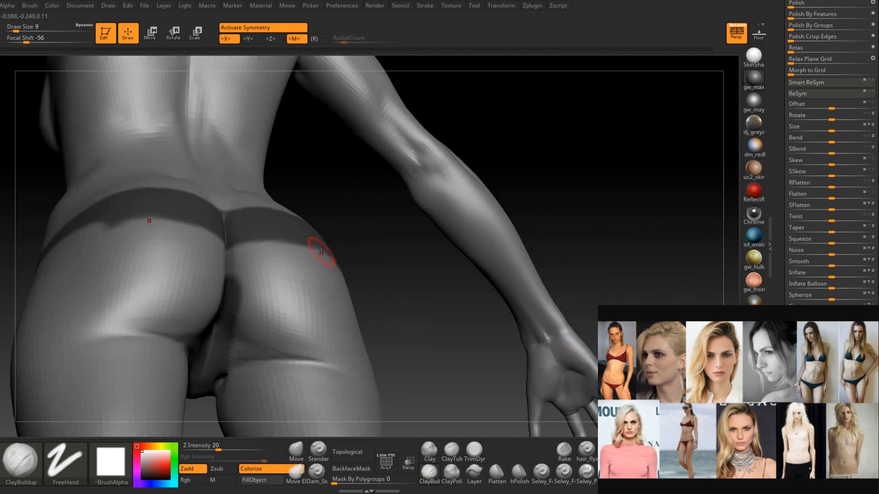
# Fill the briefs mask over the buttocks down to diagonal leg openings and quick-save the project.
pyautogui.keyDown('ctrl'); pyautogui.moveTo(214, 368); pyautogui.dragTo(322, 253); pyautogui.keyUp('ctrl')
pyautogui.moveTo(321, 253); pyautogui.dragTo(273, 319, button='right')
pyautogui.keyDown('ctrl'); pyautogui.moveTo(248, 335); pyautogui.dragTo(380, 232); pyautogui.keyUp('ctrl')
pyautogui.moveTo(398, 235)
pyautogui.mouseDown(button='right')
pyautogui.moveTo(363, 259)
pyautogui.moveTo(430, 206)
pyautogui.mouseUp(button='right')
pyautogui.moveTo(340, 242)
pyautogui.keyDown('ctrl'); pyautogui.mouseDown()
pyautogui.moveTo(295, 247)
pyautogui.moveTo(297, 235)
pyautogui.moveTo(259, 207)
pyautogui.mouseUp(); pyautogui.keyUp('ctrl')
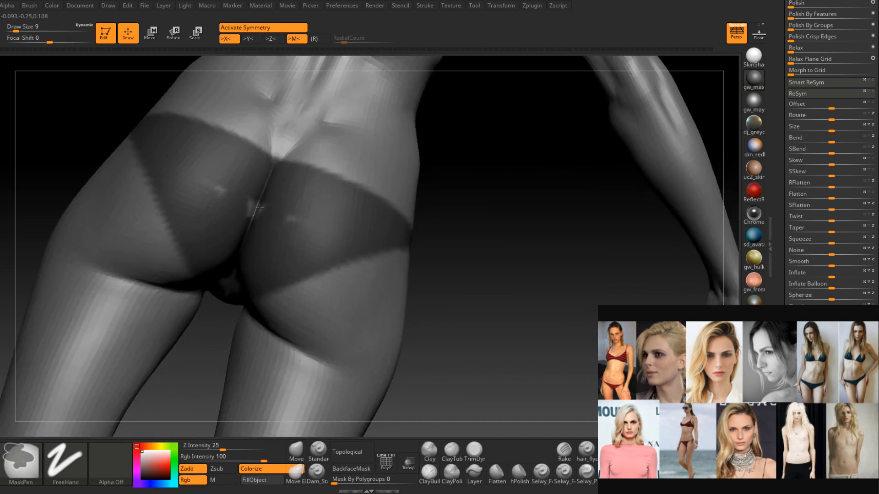
pyautogui.keyDown('shift'); pyautogui.moveTo(321, 227); pyautogui.dragTo(502, 240, button='right'); pyautogui.keyUp('shift')
pyautogui.moveTo(502, 240)
pyautogui.keyDown('ctrl'); pyautogui.mouseDown(button='right')
pyautogui.moveTo(502, 273)
pyautogui.moveTo(439, 314)
pyautogui.moveTo(424, 306)
pyautogui.moveTo(436, 323)
pyautogui.moveTo(379, 350)
pyautogui.moveTo(410, 342)
pyautogui.moveTo(398, 335)
pyautogui.mouseUp(button='right'); pyautogui.keyUp('ctrl')
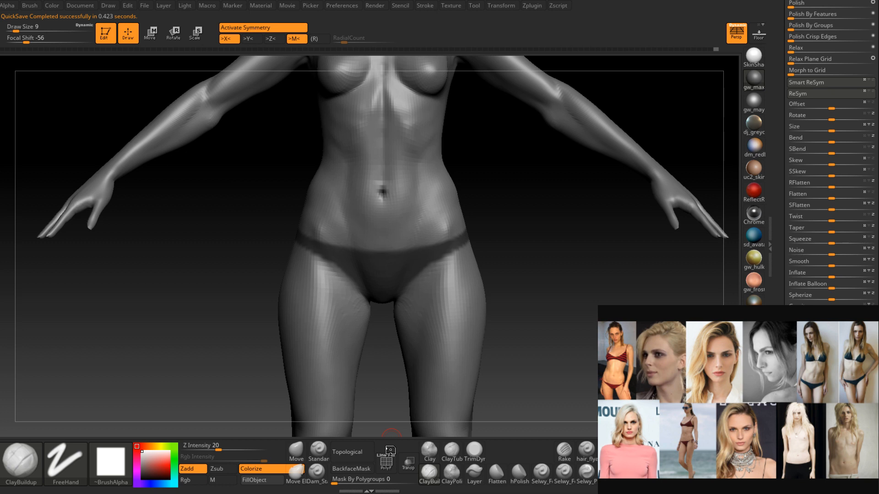
# Preview an extraction of the masked briefs as a thick shell and examine how it fits around the hips.
pyautogui.keyDown('alt'); pyautogui.moveTo(553, 245); pyautogui.dragTo(515, 213); pyautogui.keyUp('alt')
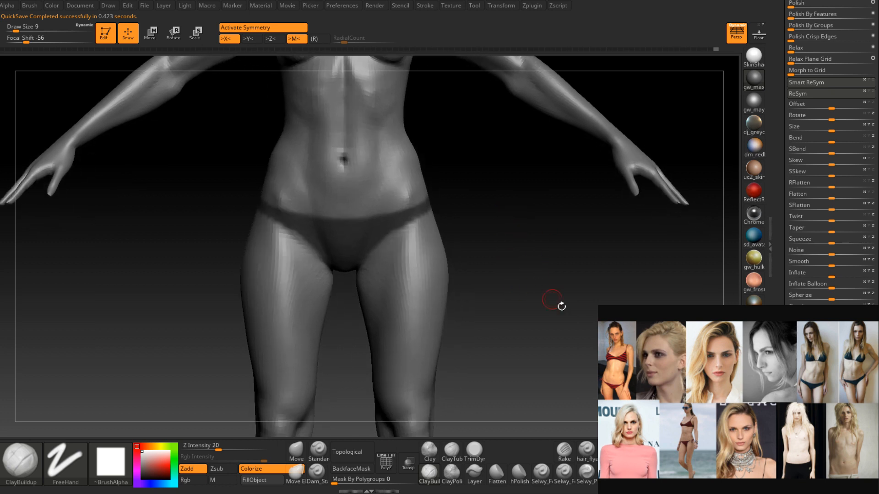
pyautogui.scroll(6, 831, 152)
pyautogui.click(801, 149)
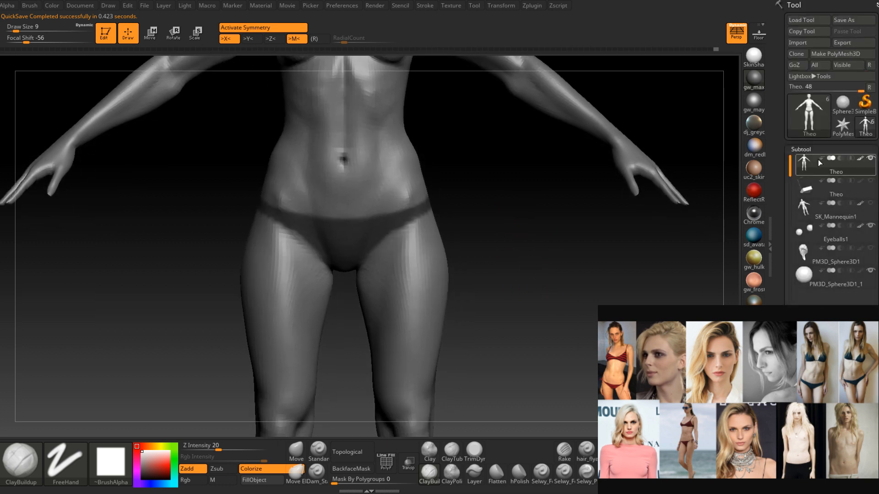
pyautogui.moveTo(804, 273)
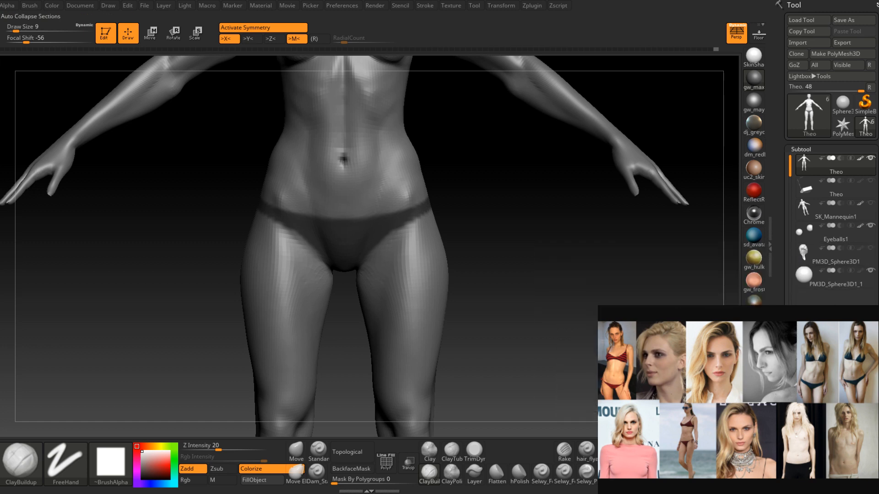
pyautogui.scroll(-4, 830, 183)
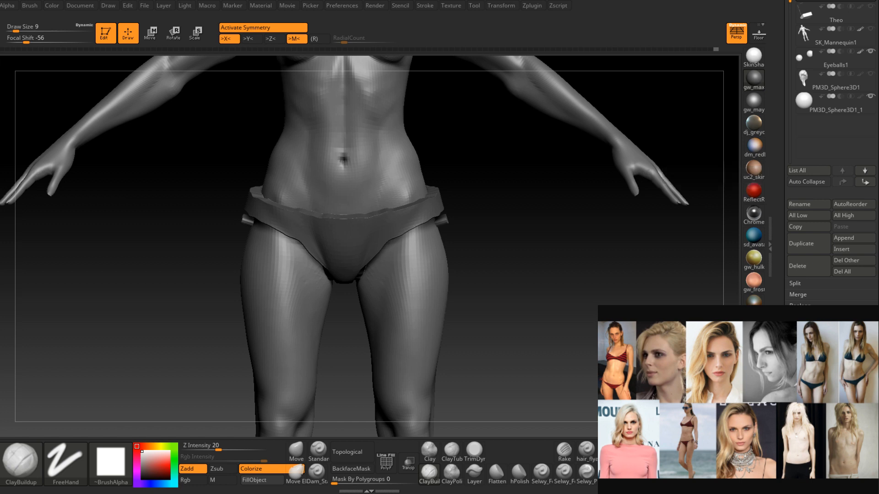
pyautogui.moveTo(592, 328); pyautogui.dragTo(446, 232)
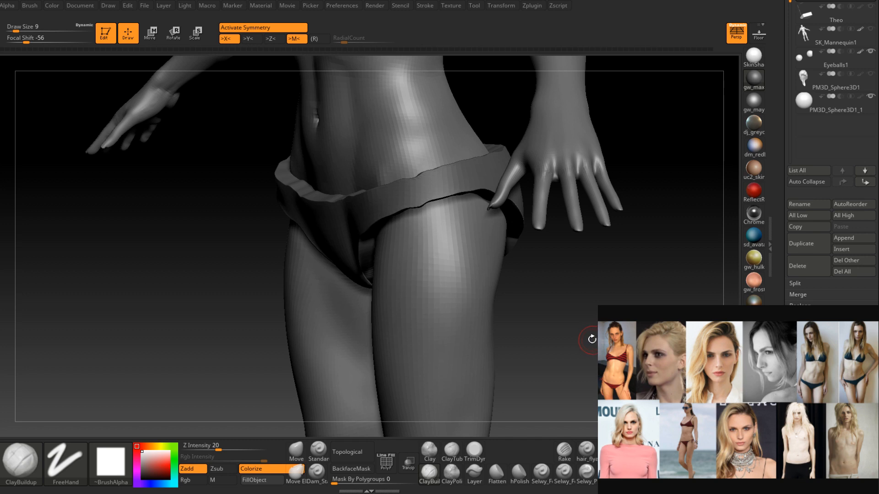
pyautogui.moveTo(587, 336); pyautogui.dragTo(237, 347)
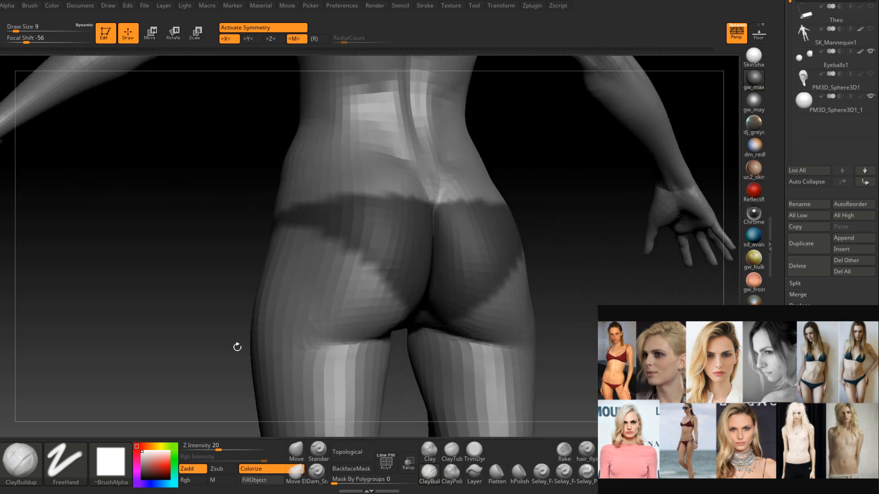
# Save the tool as Theo.ztl over the existing file.
pyautogui.moveTo(781, 53); pyautogui.dragTo(779, 140)
pyautogui.click(854, 19)
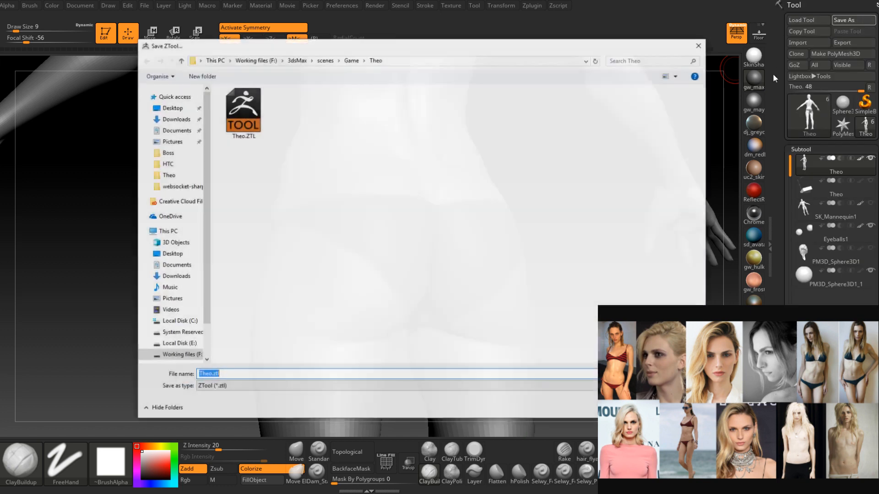
pyautogui.click(641, 407)
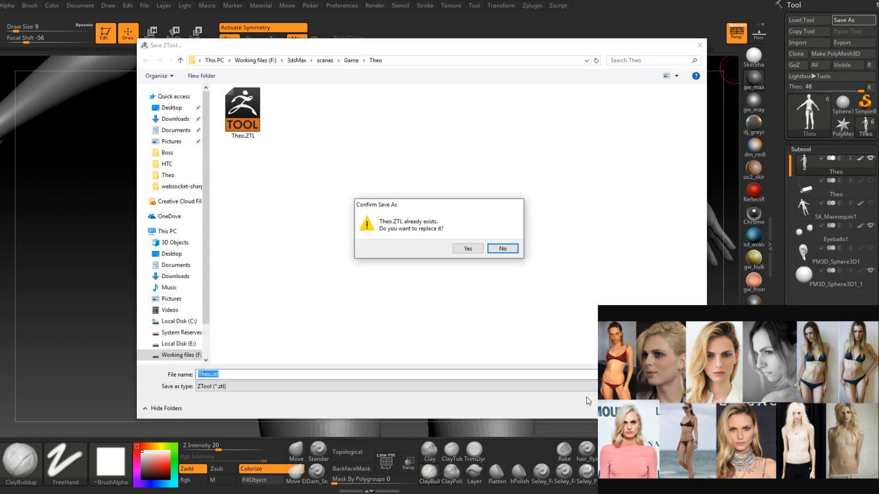
pyautogui.click(468, 248)
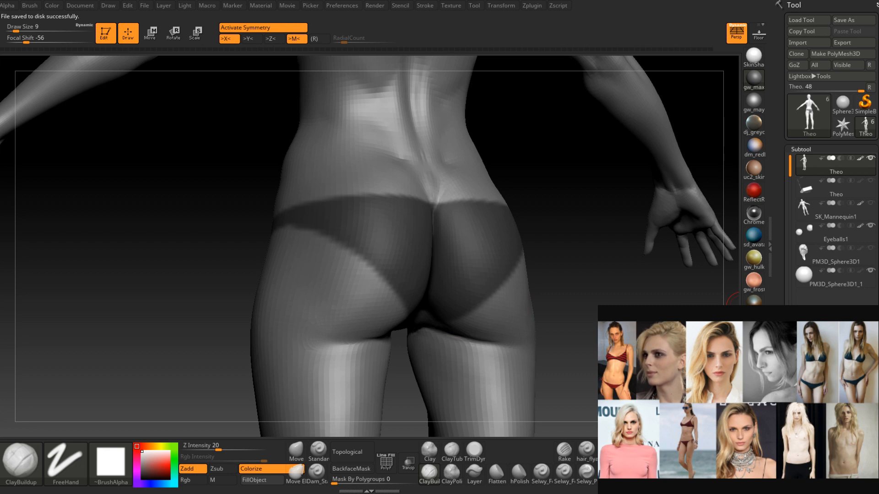
# Preview a thinner extraction of the briefs mask and examine its waistband and crotch edges.
pyautogui.scroll(-3, 831, 153)
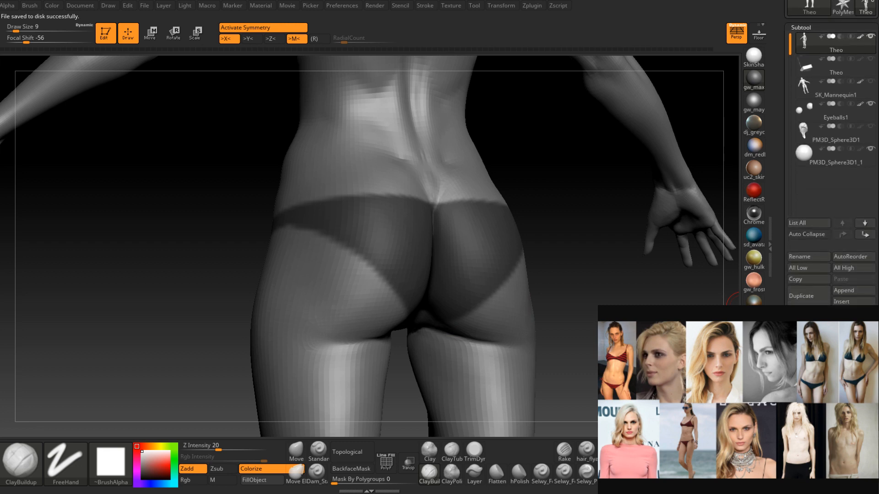
pyautogui.moveTo(571, 327); pyautogui.dragTo(560, 305)
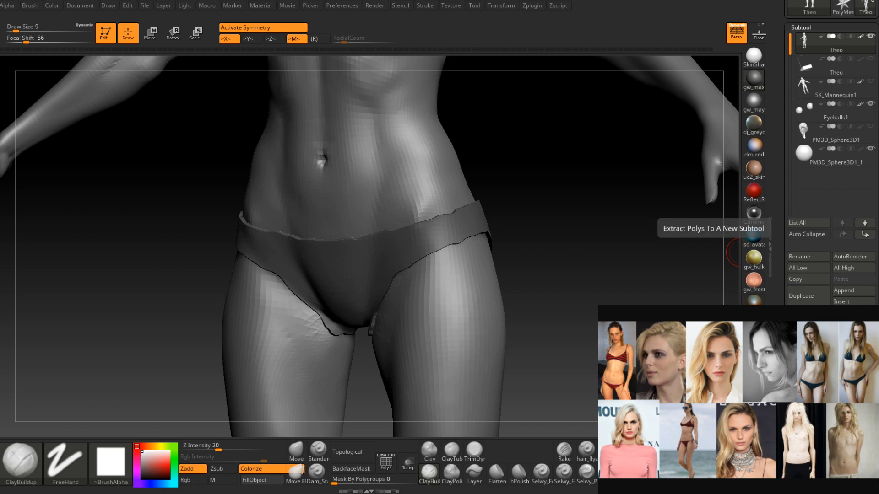
pyautogui.moveTo(565, 352); pyautogui.dragTo(566, 305)
# Refine the briefs mask along the groin leg openings and hips at draw size 9.
pyautogui.moveTo(432, 320)
pyautogui.mouseDown(button='right')
pyautogui.moveTo(388, 298)
pyautogui.moveTo(402, 254)
pyautogui.mouseUp(button='right')
pyautogui.moveTo(365, 308); pyautogui.dragTo(383, 252, button='right')
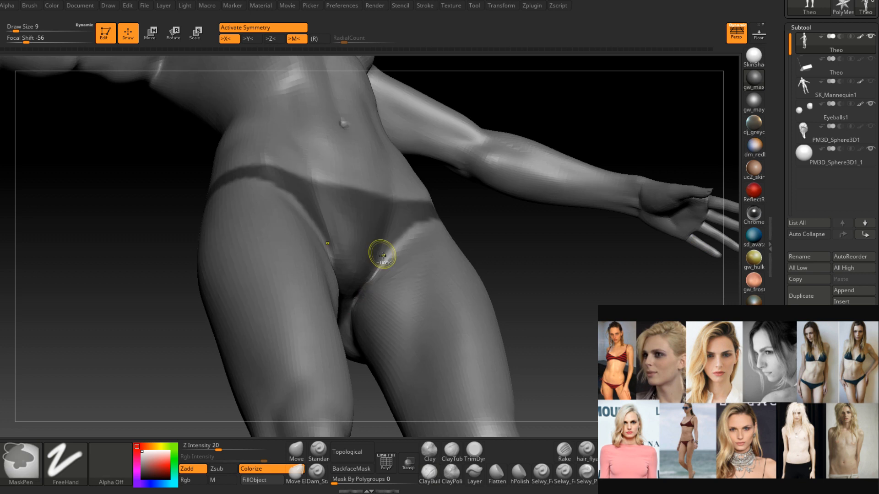
pyautogui.moveTo(353, 322)
pyautogui.mouseDown(button='right')
pyautogui.moveTo(380, 293)
pyautogui.moveTo(379, 280)
pyautogui.mouseUp(button='right')
pyautogui.keyDown('ctrl'); pyautogui.keyDown('alt'); pyautogui.moveTo(378, 280); pyautogui.dragTo(437, 207); pyautogui.keyUp('alt'); pyautogui.keyUp('ctrl')
pyautogui.moveTo(437, 208)
pyautogui.mouseDown(button='right')
pyautogui.moveTo(436, 245)
pyautogui.moveTo(410, 240)
pyautogui.mouseUp(button='right')
pyautogui.keyDown('ctrl'); pyautogui.keyDown('alt'); pyautogui.moveTo(463, 205); pyautogui.dragTo(503, 190); pyautogui.keyUp('alt'); pyautogui.keyUp('ctrl')
pyautogui.moveTo(504, 196); pyautogui.dragTo(424, 227, button='right')
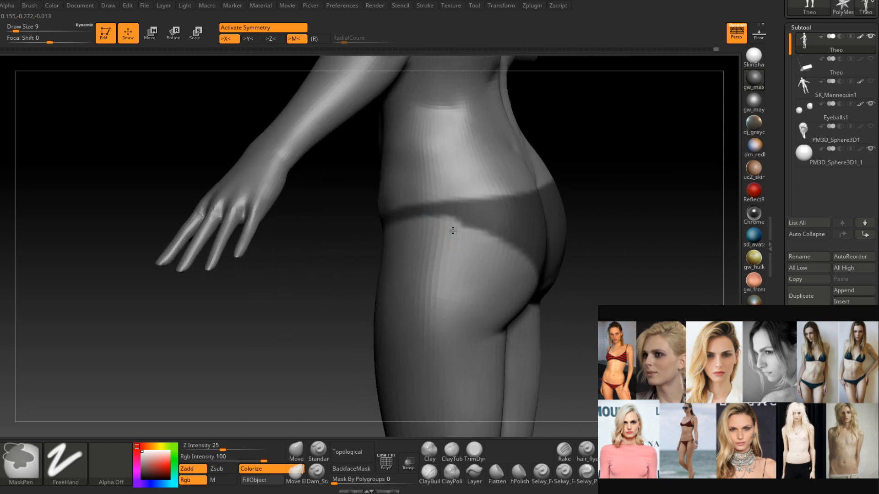
# Clean up the mask's leg openings across the buttocks and under the crotch, and preview the extraction again.
pyautogui.moveTo(520, 265); pyautogui.dragTo(551, 251, button='right')
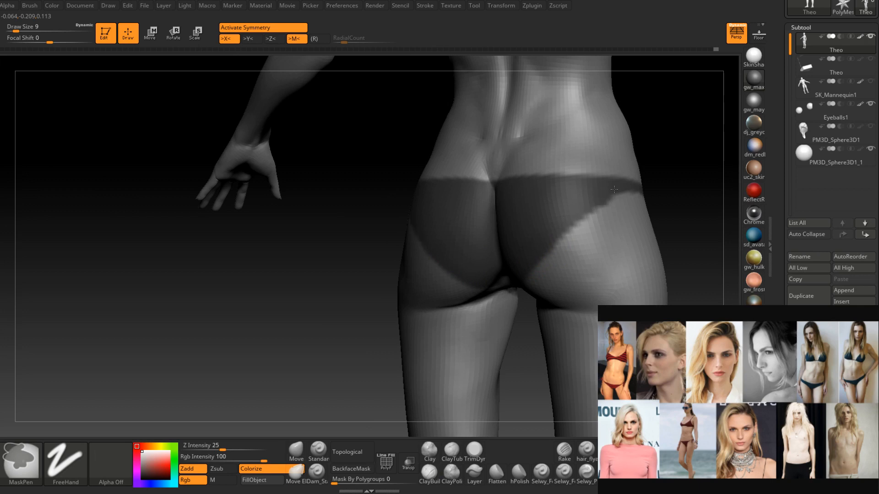
pyautogui.moveTo(614, 206)
pyautogui.mouseDown(button='right')
pyautogui.moveTo(426, 258)
pyautogui.moveTo(407, 305)
pyautogui.moveTo(401, 300)
pyautogui.mouseUp(button='right')
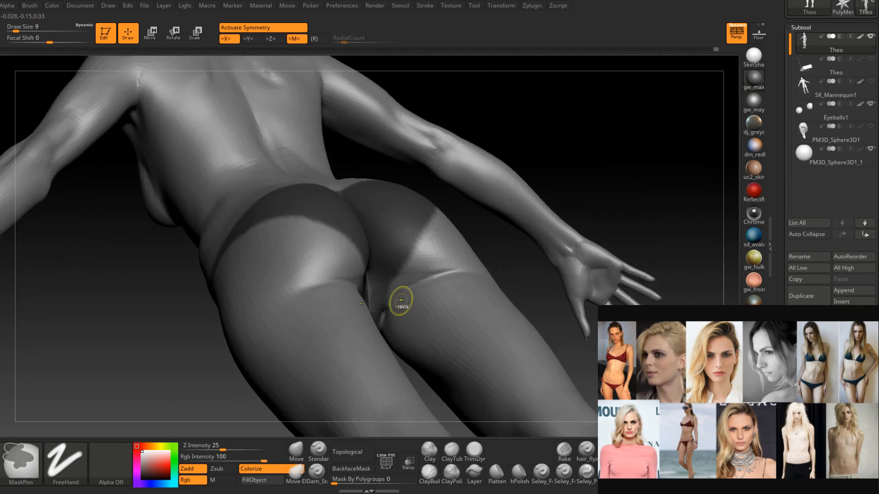
pyautogui.keyDown('ctrl'); pyautogui.keyDown('alt'); pyautogui.moveTo(392, 313); pyautogui.dragTo(380, 323); pyautogui.keyUp('alt'); pyautogui.keyUp('ctrl')
pyautogui.moveTo(392, 311)
pyautogui.mouseDown(button='right')
pyautogui.moveTo(204, 369)
pyautogui.moveTo(292, 330)
pyautogui.moveTo(394, 314)
pyautogui.moveTo(406, 239)
pyautogui.moveTo(392, 290)
pyautogui.moveTo(429, 296)
pyautogui.moveTo(410, 300)
pyautogui.moveTo(463, 238)
pyautogui.moveTo(497, 326)
pyautogui.moveTo(563, 229)
pyautogui.moveTo(540, 286)
pyautogui.mouseUp(button='right')
pyautogui.press('ctrl')
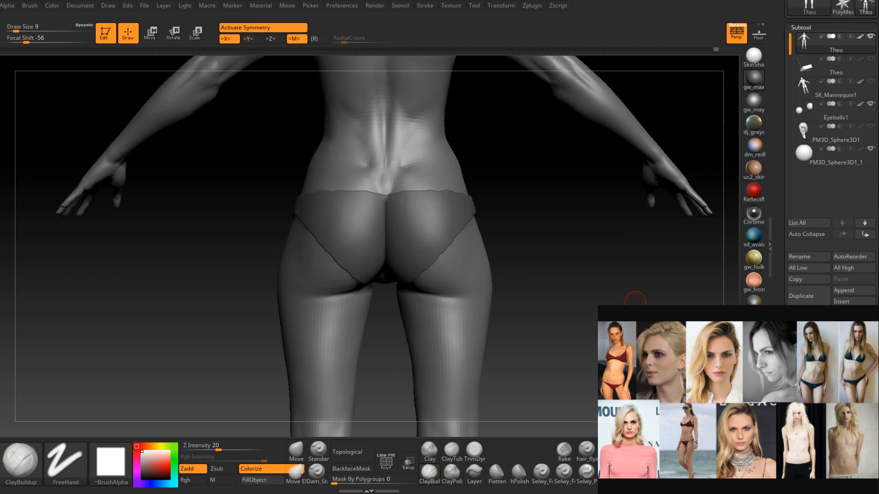
# Accept the extracted briefs as a new subtool and smooth their front and hip edges at draw size 44.
pyautogui.click(807, 435)
pyautogui.moveTo(490, 191); pyautogui.dragTo(446, 238, button='right')
pyautogui.press('space')
pyautogui.moveTo(451, 239)
pyautogui.mouseDown()
pyautogui.moveTo(460, 238)
pyautogui.moveTo(464, 214)
pyautogui.moveTo(440, 207)
pyautogui.moveTo(411, 233)
pyautogui.moveTo(476, 211)
pyautogui.mouseUp()
pyautogui.moveTo(477, 211); pyautogui.dragTo(451, 206, button='right')
pyautogui.keyDown('shift'); pyautogui.moveTo(451, 205); pyautogui.dragTo(525, 229); pyautogui.keyUp('shift')
pyautogui.moveTo(526, 245)
pyautogui.mouseDown(button='right')
pyautogui.moveTo(522, 254)
pyautogui.moveTo(514, 223)
pyautogui.mouseUp(button='right')
pyautogui.keyDown('shift'); pyautogui.moveTo(514, 224); pyautogui.dragTo(672, 240); pyautogui.keyUp('shift')
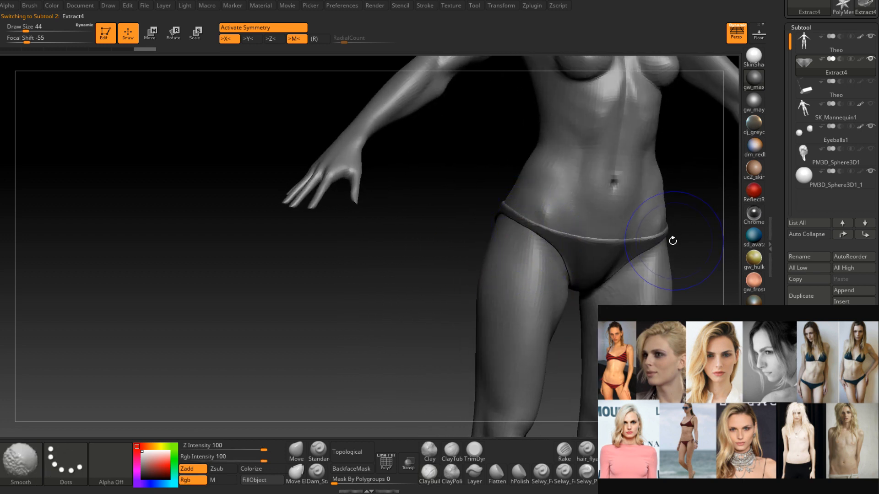
# Smooth the extracted briefs' waistband and leg edges around the sides and across the buttocks.
pyautogui.moveTo(672, 240); pyautogui.dragTo(626, 237, button='right')
pyautogui.keyDown('shift'); pyautogui.moveTo(625, 237); pyautogui.dragTo(578, 248); pyautogui.keyUp('shift')
pyautogui.keyDown('alt'); pyautogui.moveTo(663, 249); pyautogui.dragTo(575, 265, button='right'); pyautogui.keyUp('alt')
pyautogui.moveTo(575, 266)
pyautogui.keyDown('shift'); pyautogui.mouseDown()
pyautogui.moveTo(494, 302)
pyautogui.moveTo(596, 262)
pyautogui.mouseUp(); pyautogui.keyUp('shift')
pyautogui.moveTo(531, 266)
pyautogui.mouseDown(button='right')
pyautogui.moveTo(571, 268)
pyautogui.moveTo(437, 290)
pyautogui.moveTo(462, 257)
pyautogui.moveTo(441, 303)
pyautogui.moveTo(414, 283)
pyautogui.mouseUp(button='right')
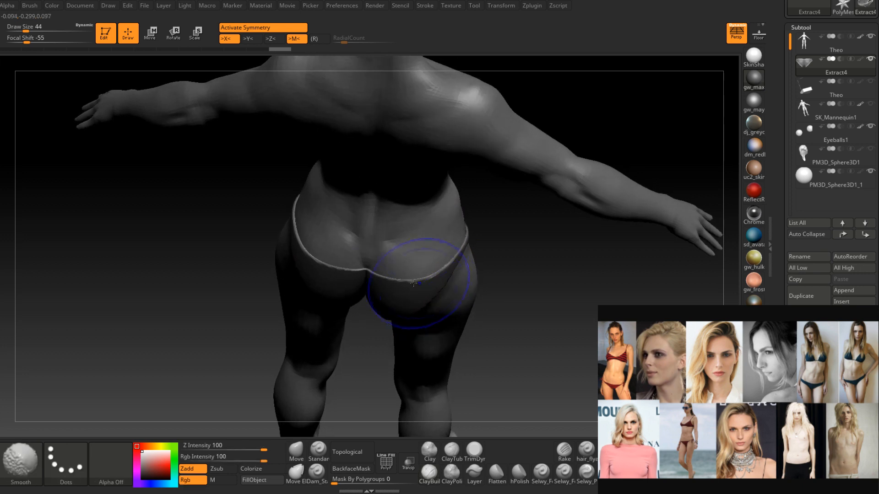
pyautogui.moveTo(296, 184)
pyautogui.mouseDown(button='right')
pyautogui.moveTo(420, 313)
pyautogui.moveTo(422, 245)
pyautogui.moveTo(506, 245)
pyautogui.moveTo(402, 333)
pyautogui.moveTo(411, 272)
pyautogui.mouseUp(button='right')
pyautogui.moveTo(466, 252)
pyautogui.mouseDown(button='right')
pyautogui.moveTo(575, 231)
pyautogui.moveTo(556, 232)
pyautogui.moveTo(591, 216)
pyautogui.moveTo(571, 248)
pyautogui.moveTo(626, 247)
pyautogui.moveTo(546, 273)
pyautogui.moveTo(612, 255)
pyautogui.moveTo(470, 243)
pyautogui.mouseUp(button='right')
# Recentre the transform gizmo on the extracted briefs and scale them slightly to sit closer to the hips.
pyautogui.click(196, 33)
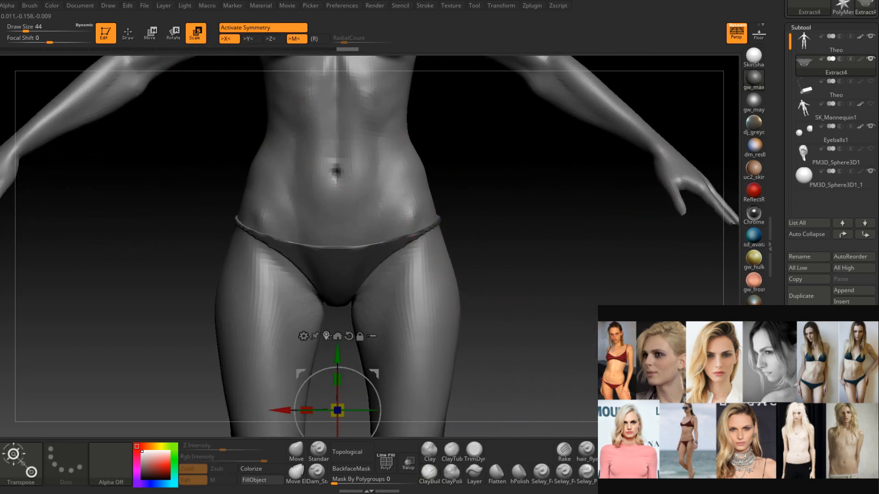
pyautogui.click(327, 336)
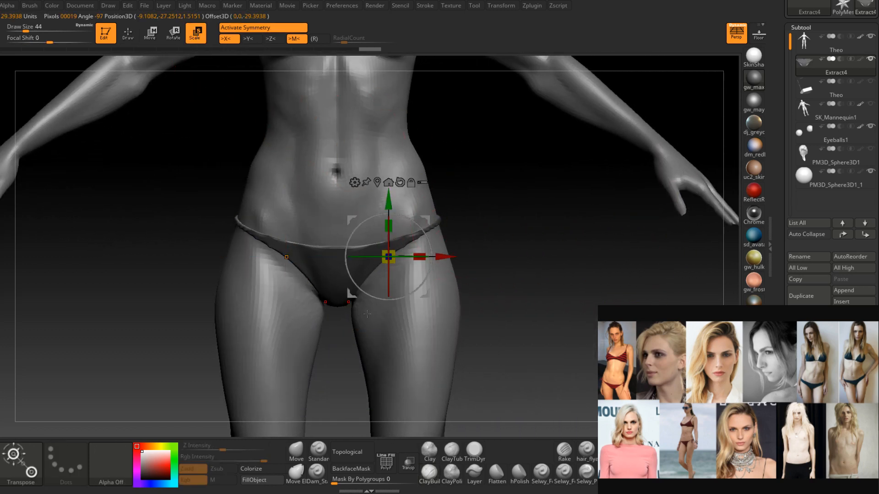
pyautogui.keyDown('ctrl'); pyautogui.keyDown('shift'); pyautogui.click(480, 218); pyautogui.keyUp('shift'); pyautogui.keyUp('ctrl')
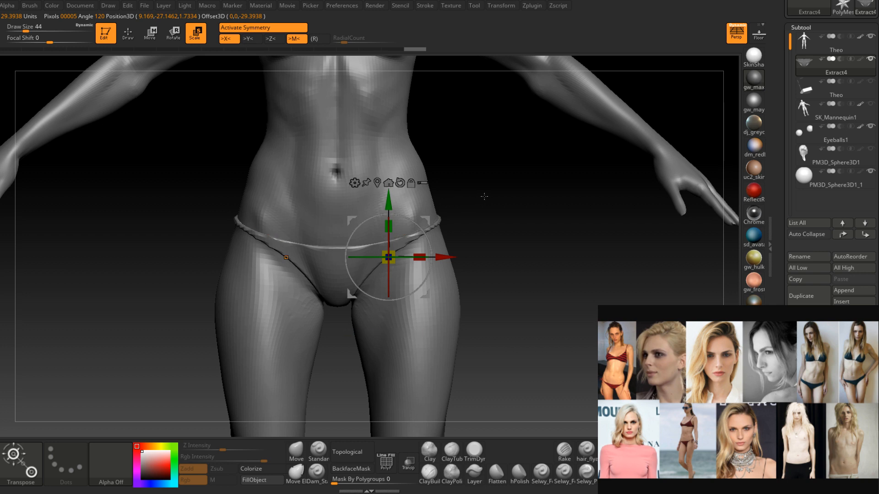
pyautogui.moveTo(388, 257); pyautogui.dragTo(394, 251)
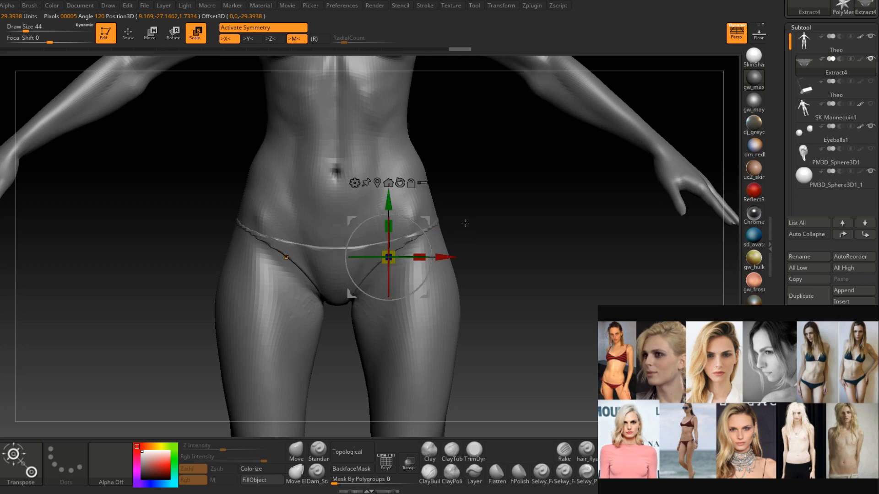
pyautogui.moveTo(494, 228)
pyautogui.mouseDown()
pyautogui.moveTo(465, 228)
pyautogui.moveTo(471, 246)
pyautogui.moveTo(501, 246)
pyautogui.moveTo(489, 253)
pyautogui.moveTo(504, 225)
pyautogui.mouseUp()
# Select the body, invert its mask and sculpt the briefs area at the front hips with the Standard brush at draw size 16.
pyautogui.keyDown('alt'); pyautogui.click(476, 271); pyautogui.keyUp('alt')
pyautogui.keyDown('ctrl'); pyautogui.click(513, 248); pyautogui.keyUp('ctrl')
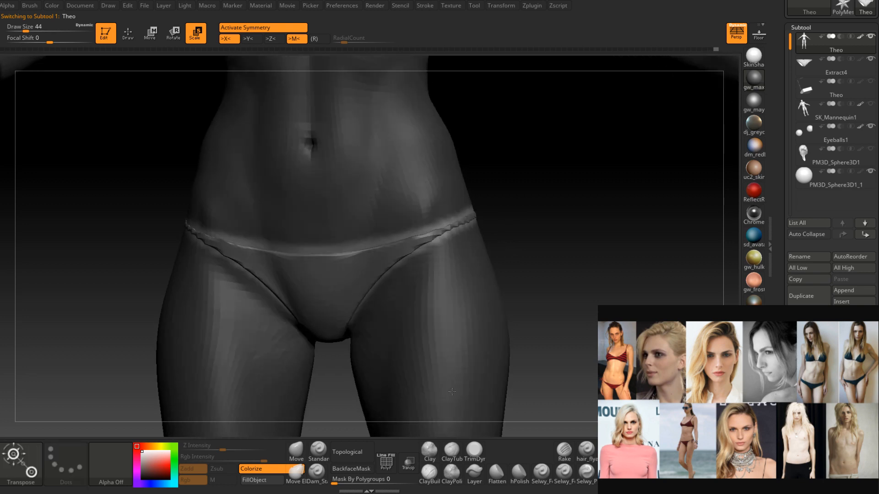
pyautogui.click(319, 451)
pyautogui.moveTo(459, 232); pyautogui.dragTo(451, 235, button='right')
pyautogui.press('space')
pyautogui.moveTo(454, 234); pyautogui.dragTo(442, 235)
pyautogui.moveTo(474, 216); pyautogui.dragTo(452, 226, button='right')
pyautogui.moveTo(411, 258); pyautogui.dragTo(429, 239, button='right')
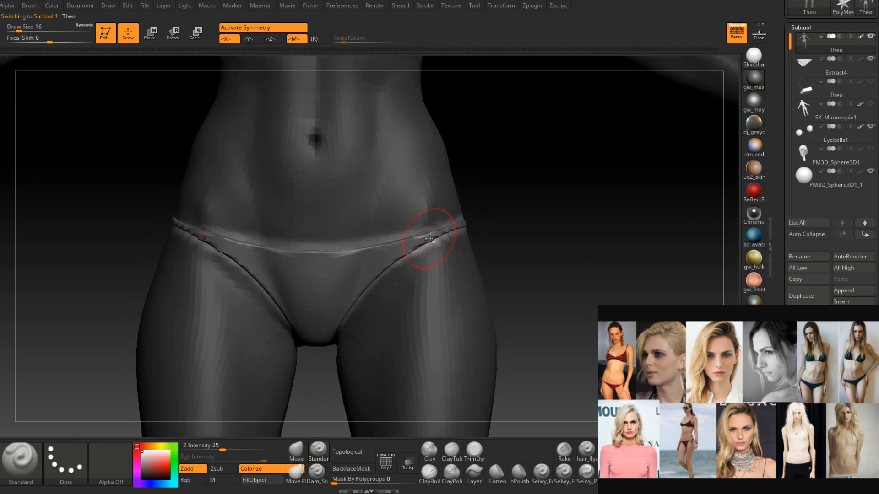
# Continue sculpting the body's unmasked briefs area around the back waistline and buttocks with the Standard brush.
pyautogui.moveTo(281, 290); pyautogui.dragTo(436, 276, button='right')
pyautogui.moveTo(361, 252); pyautogui.dragTo(437, 245, button='right')
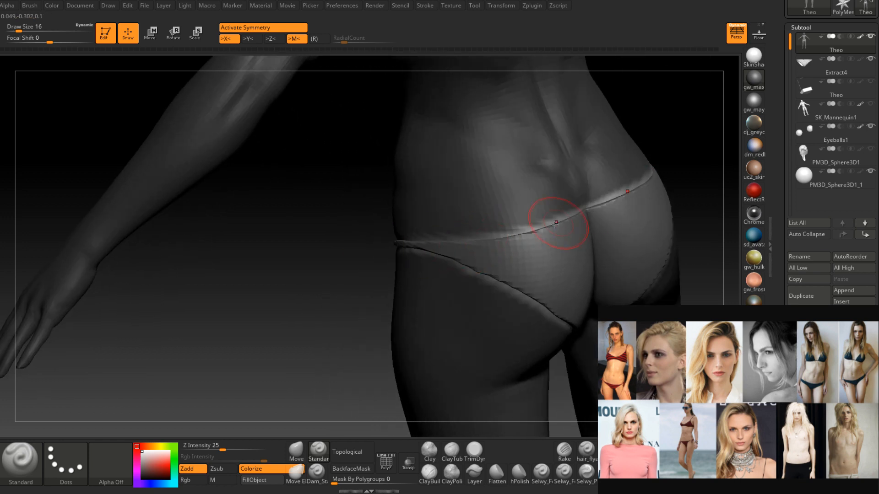
pyautogui.moveTo(506, 250); pyautogui.dragTo(513, 247, button='right')
pyautogui.moveTo(582, 197); pyautogui.dragTo(569, 242, button='right')
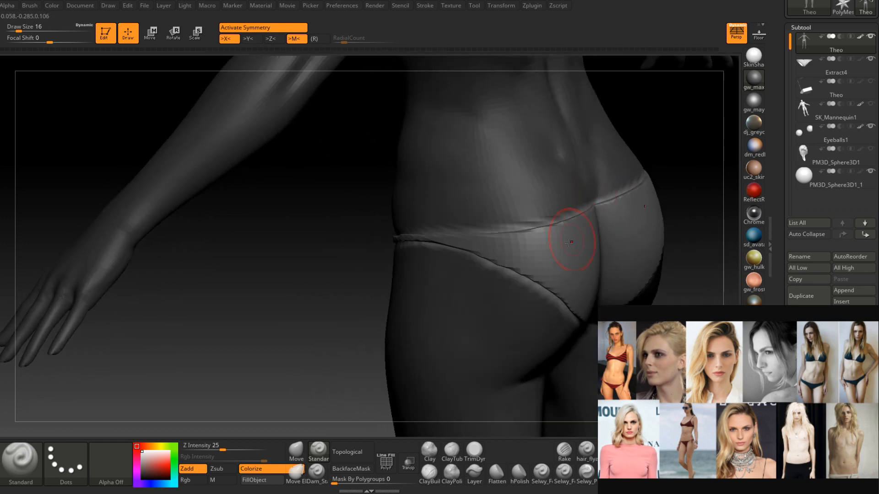
pyautogui.moveTo(595, 329); pyautogui.dragTo(514, 251, button='right')
pyautogui.moveTo(624, 307); pyautogui.dragTo(369, 323, button='right')
pyautogui.moveTo(420, 308)
pyautogui.mouseDown(button='right')
pyautogui.moveTo(435, 320)
pyautogui.moveTo(412, 367)
pyautogui.moveTo(414, 289)
pyautogui.moveTo(407, 276)
pyautogui.moveTo(398, 282)
pyautogui.mouseUp(button='right')
# Invert the body mask again, then smooth and sculpt the skin along the briefs' edges at the groin and hip.
pyautogui.press('ctrl')
pyautogui.press('shift')
pyautogui.keyDown('shift'); pyautogui.moveTo(390, 280); pyautogui.dragTo(353, 310); pyautogui.keyUp('shift')
pyautogui.moveTo(352, 310)
pyautogui.mouseDown(button='right')
pyautogui.moveTo(398, 289)
pyautogui.moveTo(376, 274)
pyautogui.mouseUp(button='right')
pyautogui.moveTo(430, 251); pyautogui.dragTo(401, 274, button='right')
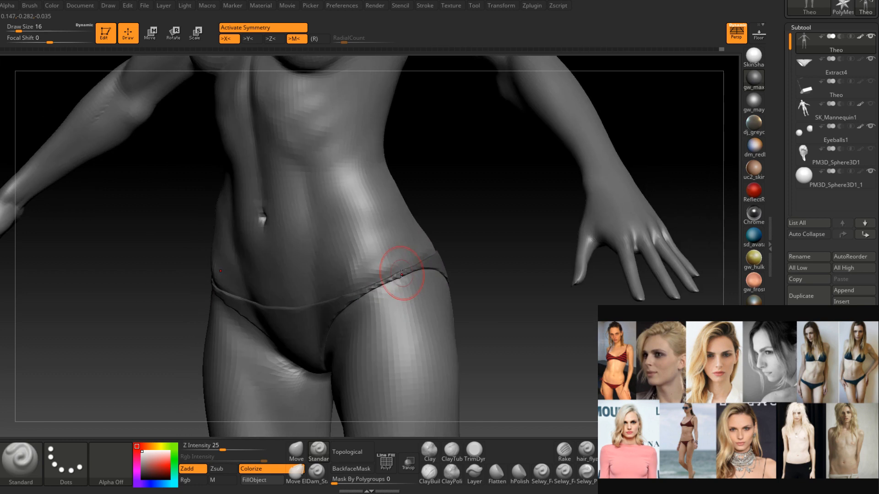
pyautogui.moveTo(434, 246); pyautogui.dragTo(385, 261, button='right')
pyautogui.moveTo(426, 250); pyautogui.dragTo(487, 232)
# Build up the flesh above the briefs' waistband from the hip to the back with ClayBuildup at draw size 18.
pyautogui.moveTo(486, 233)
pyautogui.mouseDown(button='right')
pyautogui.moveTo(454, 241)
pyautogui.moveTo(494, 217)
pyautogui.mouseUp(button='right')
pyautogui.press('space')
pyautogui.click(434, 233)
pyautogui.click(429, 473)
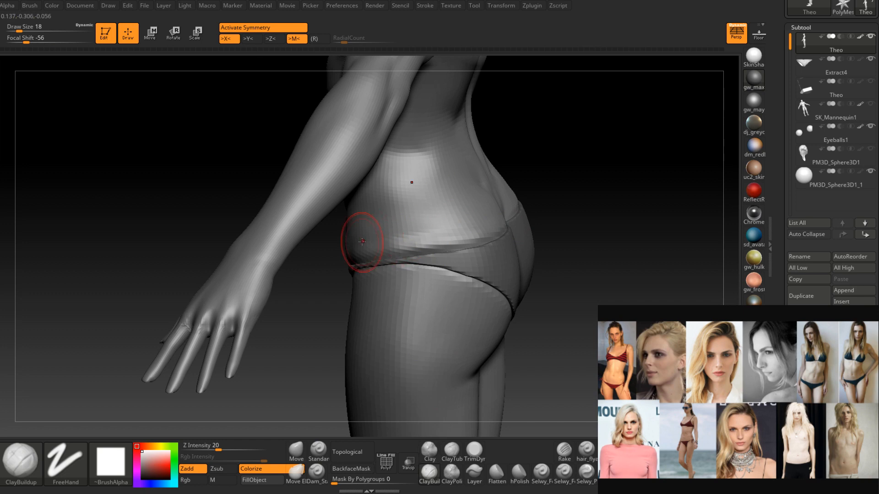
pyautogui.moveTo(495, 223); pyautogui.dragTo(428, 233, button='right')
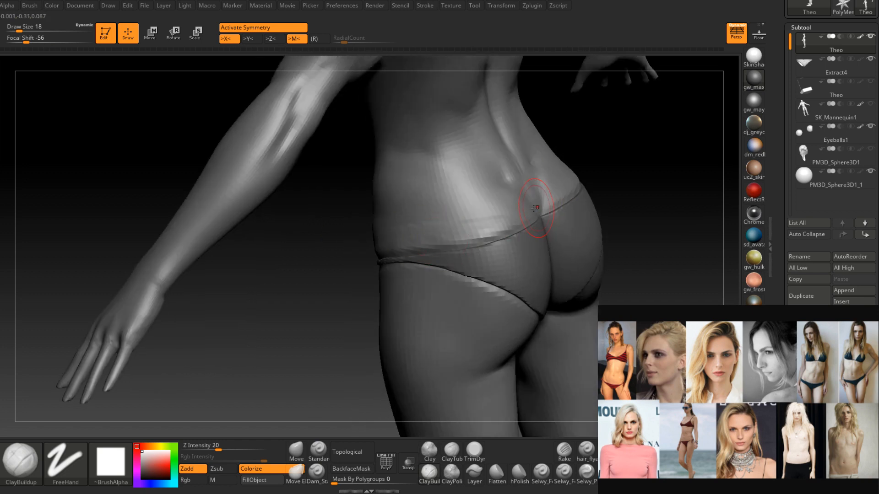
pyautogui.moveTo(537, 208); pyautogui.dragTo(494, 230, button='right')
pyautogui.moveTo(431, 238); pyautogui.dragTo(493, 215, button='right')
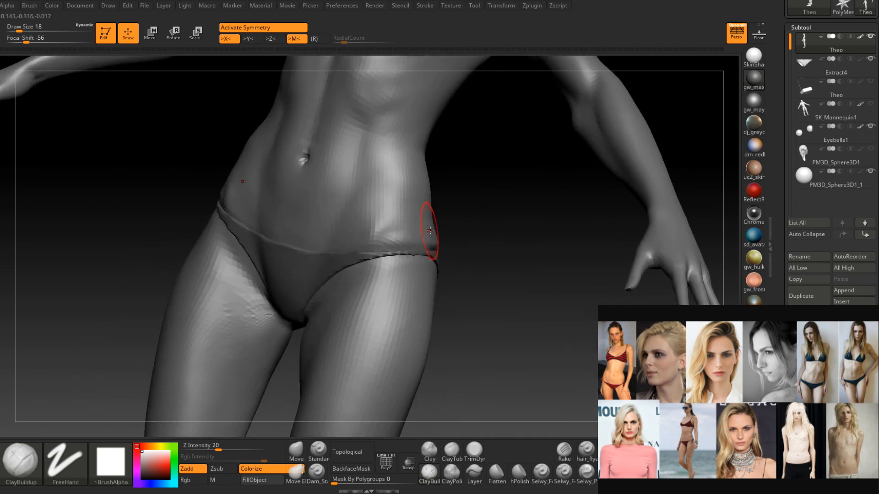
pyautogui.moveTo(370, 248); pyautogui.dragTo(422, 241, button='right')
# Smooth the skin bulging above the hip band at draw size 13.
pyautogui.press('space')
pyautogui.moveTo(424, 233); pyautogui.dragTo(394, 236)
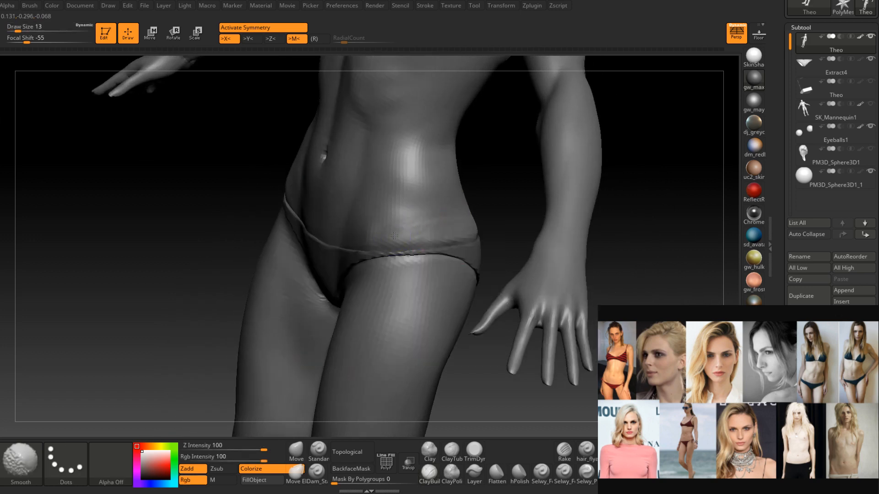
pyautogui.moveTo(436, 227)
pyautogui.mouseDown(button='right')
pyautogui.moveTo(380, 226)
pyautogui.moveTo(415, 230)
pyautogui.moveTo(377, 245)
pyautogui.mouseUp(button='right')
# Add and soften more flesh above the side waistband with ClayBuildup and smoothing at draw size 17.
pyautogui.press('space')
pyautogui.moveTo(422, 224); pyautogui.dragTo(426, 223)
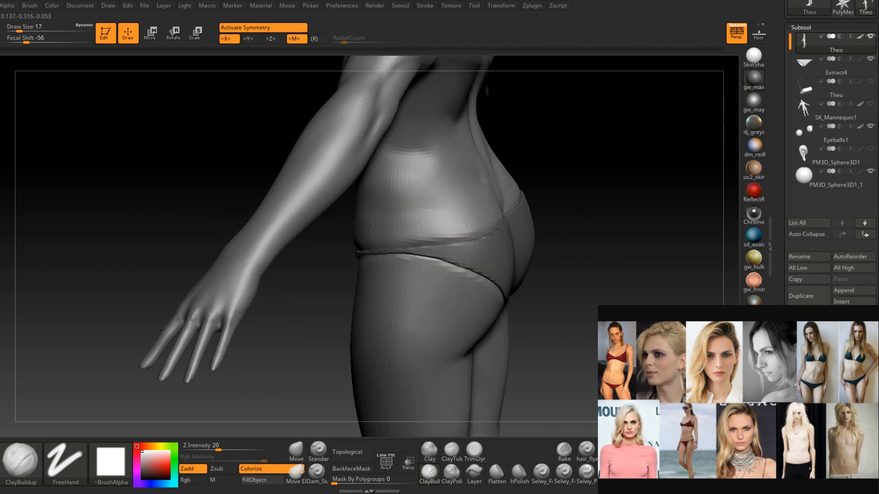
pyautogui.press('shift')
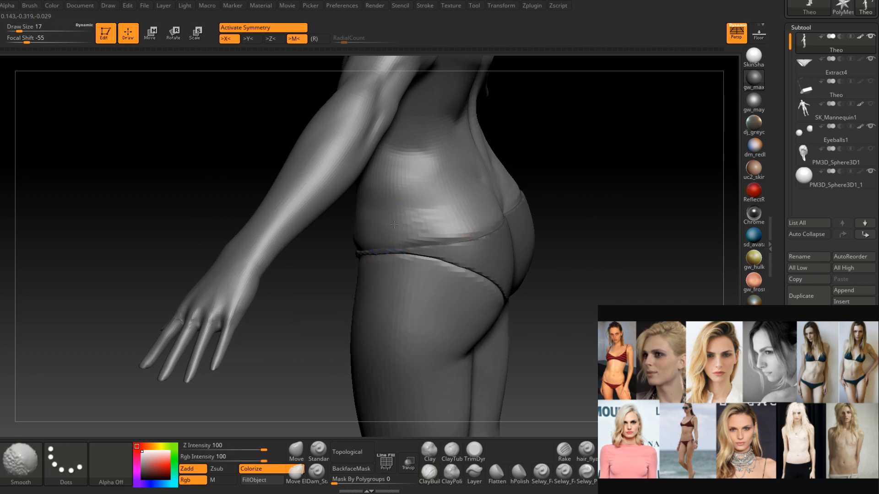
pyautogui.moveTo(457, 219); pyautogui.dragTo(504, 221, button='right')
pyautogui.press('shift')
pyautogui.moveTo(369, 241)
pyautogui.mouseDown(button='right')
pyautogui.moveTo(402, 254)
pyautogui.moveTo(416, 222)
pyautogui.moveTo(488, 219)
pyautogui.moveTo(451, 273)
pyautogui.moveTo(439, 256)
pyautogui.moveTo(407, 284)
pyautogui.moveTo(468, 303)
pyautogui.mouseUp(button='right')
# Crease the skin along the briefs' side band with Dam_Standard at draw size 13, then smooth around the hip.
pyautogui.click(319, 475)
pyautogui.press('space')
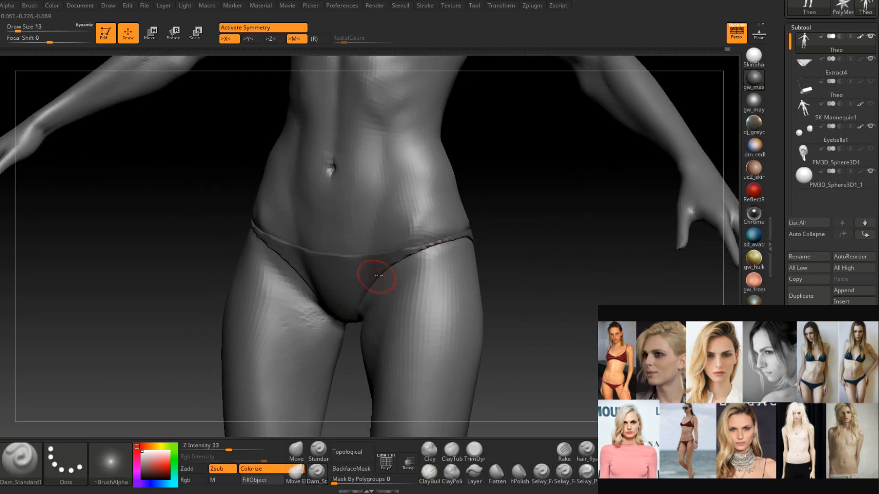
pyautogui.moveTo(434, 255); pyautogui.dragTo(457, 237, button='right')
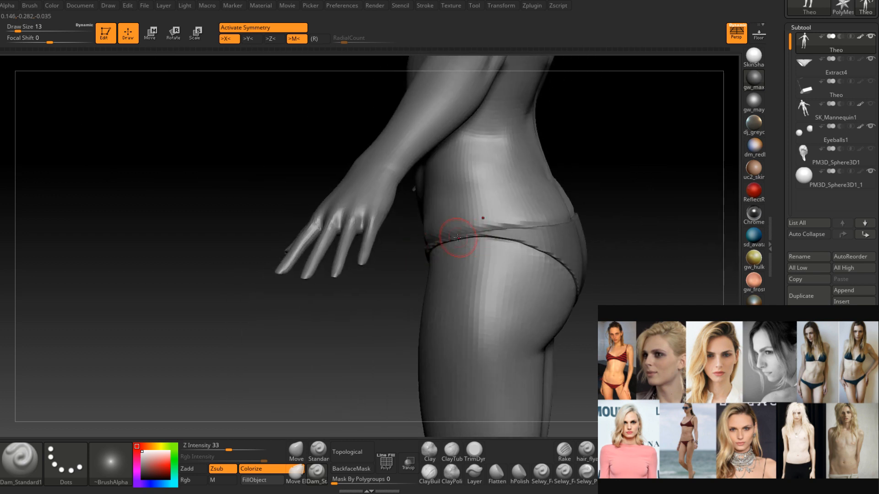
pyautogui.moveTo(572, 232); pyautogui.dragTo(548, 242, button='right')
pyautogui.moveTo(611, 198); pyautogui.dragTo(569, 223, button='right')
pyautogui.moveTo(629, 189)
pyautogui.keyDown('shift'); pyautogui.mouseDown()
pyautogui.moveTo(564, 208)
pyautogui.moveTo(576, 208)
pyautogui.mouseUp(); pyautogui.keyUp('shift')
pyautogui.moveTo(576, 208)
pyautogui.mouseDown(button='right')
pyautogui.moveTo(523, 255)
pyautogui.moveTo(561, 261)
pyautogui.moveTo(564, 228)
pyautogui.moveTo(472, 291)
pyautogui.mouseUp(button='right')
# Select the briefs subtool Extract4 and reshape its rear centre between the buttocks with the Move brush.
pyautogui.click(300, 450)
pyautogui.moveTo(348, 384)
pyautogui.mouseDown(button='right')
pyautogui.moveTo(471, 284)
pyautogui.moveTo(457, 282)
pyautogui.moveTo(464, 334)
pyautogui.moveTo(464, 306)
pyautogui.mouseUp(button='right')
pyautogui.keyDown('alt'); pyautogui.click(471, 284); pyautogui.keyUp('alt')
pyautogui.press('shift')
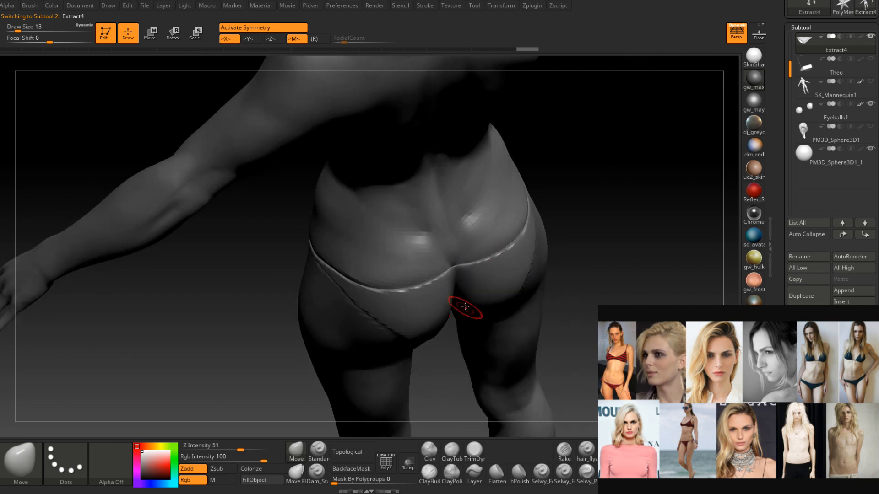
pyautogui.click(296, 449)
pyautogui.press('space')
pyautogui.moveTo(452, 285); pyautogui.dragTo(459, 282)
pyautogui.moveTo(459, 279)
pyautogui.mouseDown(button='right')
pyautogui.moveTo(478, 292)
pyautogui.moveTo(460, 279)
pyautogui.mouseUp(button='right')
pyautogui.press('space')
pyautogui.moveTo(460, 281); pyautogui.dragTo(461, 285)
pyautogui.moveTo(458, 275)
pyautogui.mouseDown(button='right')
pyautogui.moveTo(463, 268)
pyautogui.moveTo(467, 279)
pyautogui.moveTo(460, 277)
pyautogui.mouseUp(button='right')
# Adjust and smooth the centre of the briefs' seat at draw size 16, comparing it with the previous shape.
pyautogui.press('space')
pyautogui.moveTo(463, 285); pyautogui.dragTo(457, 284)
pyautogui.keyDown('shift'); pyautogui.moveTo(459, 285); pyautogui.dragTo(467, 319); pyautogui.keyUp('shift')
pyautogui.moveTo(467, 319); pyautogui.dragTo(467, 303, button='right')
pyautogui.keyDown('shift'); pyautogui.moveTo(468, 303); pyautogui.dragTo(469, 307); pyautogui.keyUp('shift')
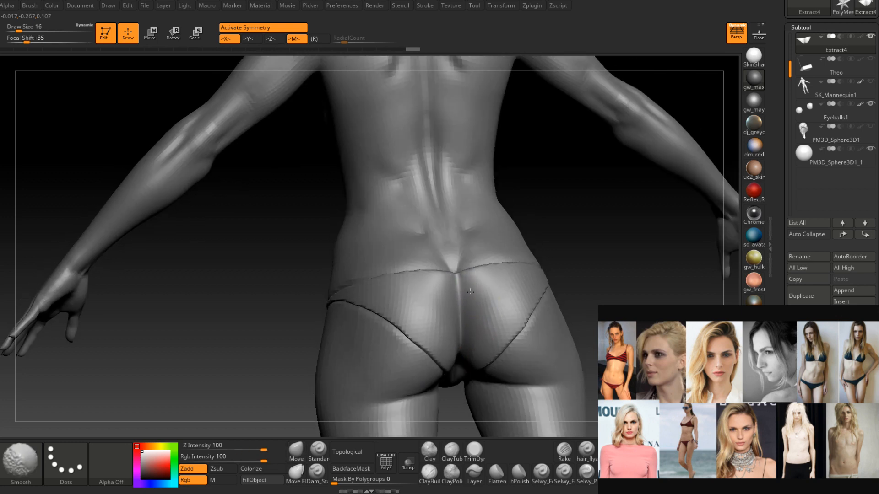
pyautogui.moveTo(470, 291); pyautogui.dragTo(475, 323, button='right')
pyautogui.press('ctrl')
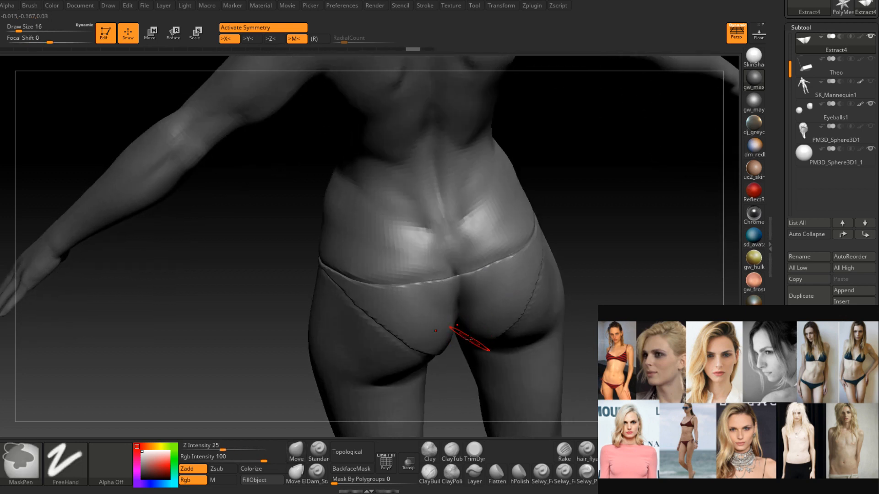
pyautogui.hotkey('ctrl', 'z')
pyautogui.hotkey('ctrl', 'z')
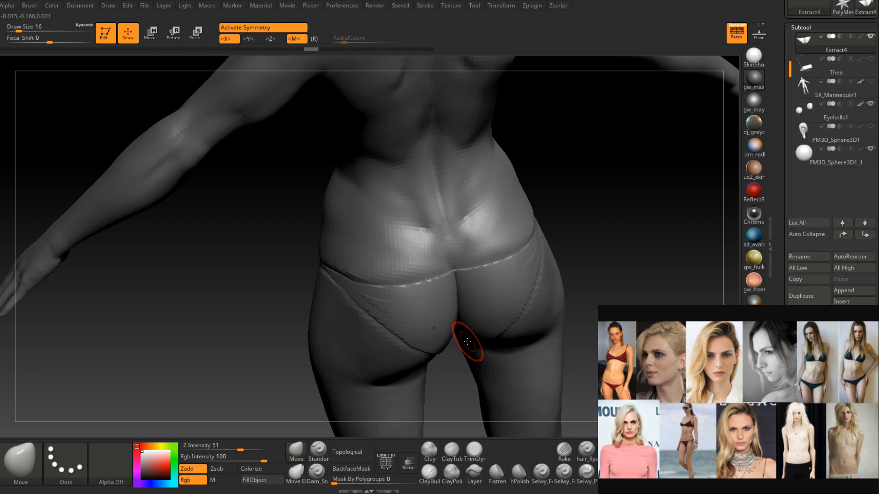
pyautogui.hotkey('ctrl', 'shift', 'z')
# Refine and smooth the briefs' rear leg opening and waistband toward the hip with Move at draw size 9.
pyautogui.moveTo(465, 334)
pyautogui.mouseDown(button='right')
pyautogui.moveTo(484, 286)
pyautogui.moveTo(458, 304)
pyautogui.moveTo(465, 309)
pyautogui.moveTo(447, 294)
pyautogui.mouseUp(button='right')
pyautogui.click(452, 295)
pyautogui.moveTo(452, 295); pyautogui.dragTo(493, 287, button='right')
pyautogui.keyDown('shift'); pyautogui.moveTo(496, 276); pyautogui.dragTo(454, 324); pyautogui.keyUp('shift')
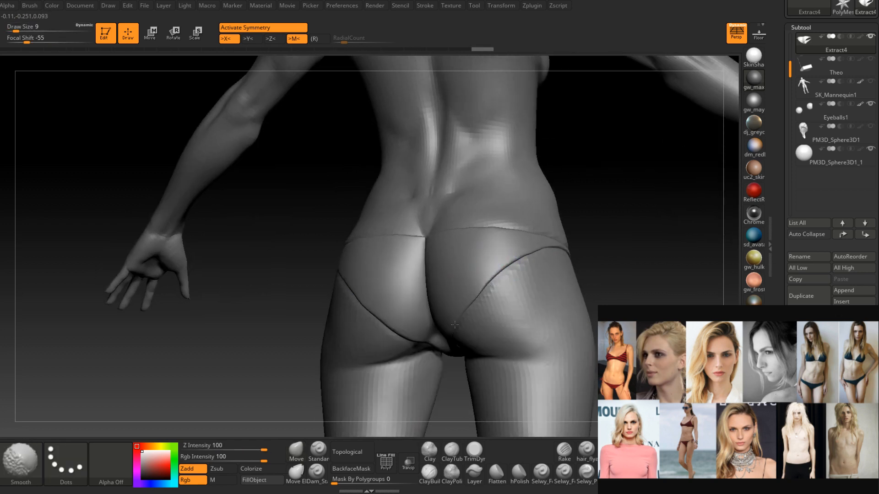
pyautogui.moveTo(558, 249); pyautogui.dragTo(519, 274, button='right')
pyautogui.keyDown('shift'); pyautogui.moveTo(519, 275); pyautogui.dragTo(557, 239); pyautogui.keyUp('shift')
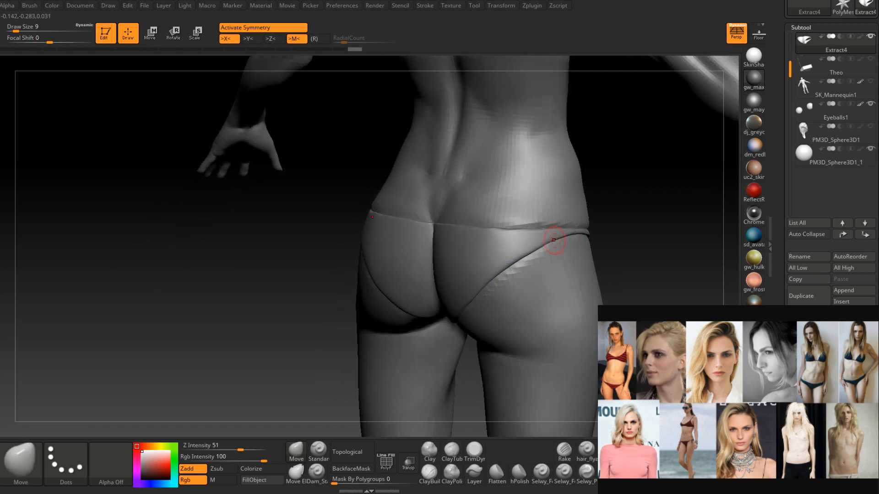
pyautogui.moveTo(557, 239); pyautogui.dragTo(463, 239, button='right')
pyautogui.keyDown('shift'); pyautogui.moveTo(464, 239); pyautogui.dragTo(510, 232); pyautogui.keyUp('shift')
pyautogui.moveTo(587, 220)
pyautogui.mouseDown(button='right')
pyautogui.moveTo(515, 256)
pyautogui.moveTo(497, 232)
pyautogui.moveTo(508, 223)
pyautogui.mouseUp(button='right')
pyautogui.rightClick(515, 257)
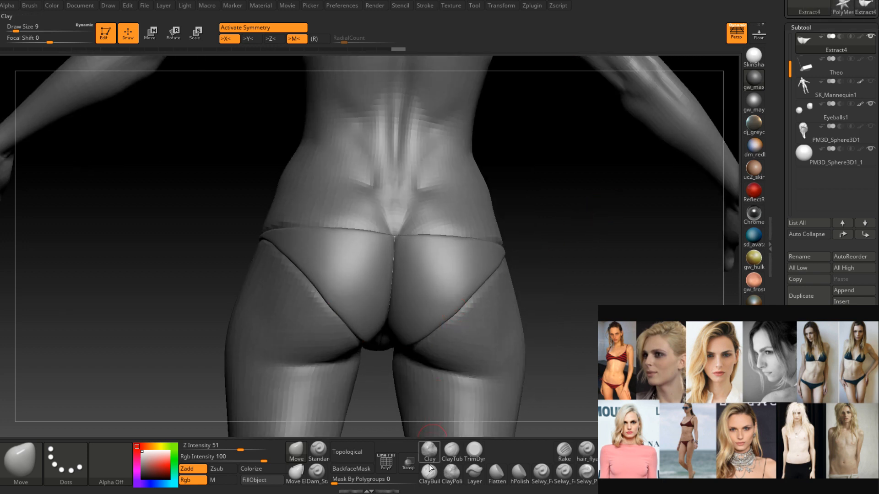
# Fill the upper part of the briefs' centre crease with ClayBuildup at draw size 11.
pyautogui.press('b')
pyautogui.press('c')
pyautogui.press('b')
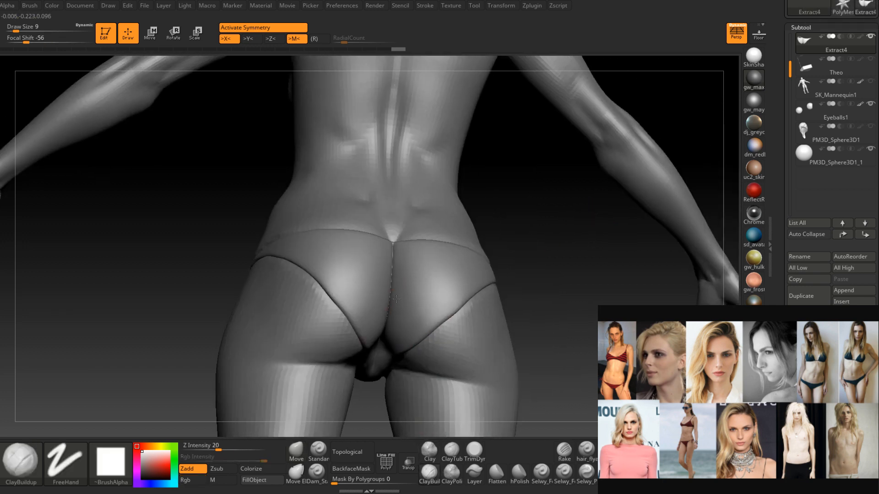
pyautogui.press(']')
pyautogui.moveTo(389, 305)
pyautogui.mouseDown()
pyautogui.moveTo(393, 251)
pyautogui.moveTo(392, 307)
pyautogui.mouseUp()
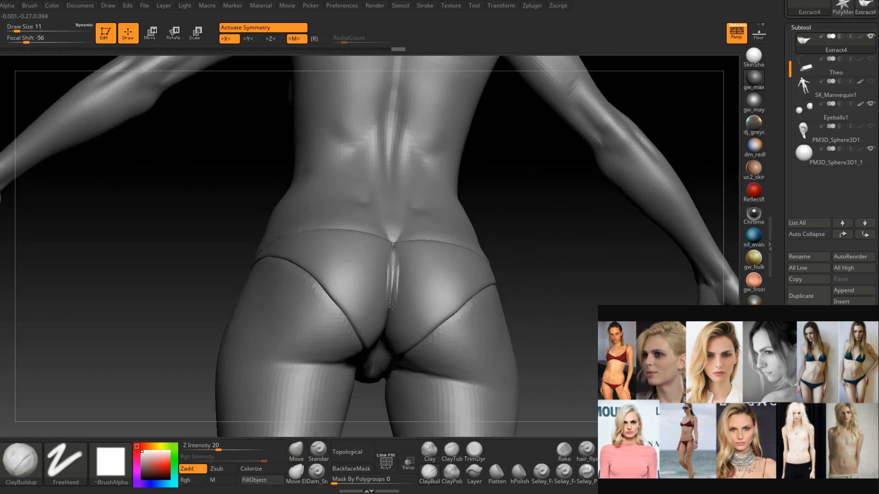
pyautogui.moveTo(392, 306); pyautogui.dragTo(392, 293, button='right')
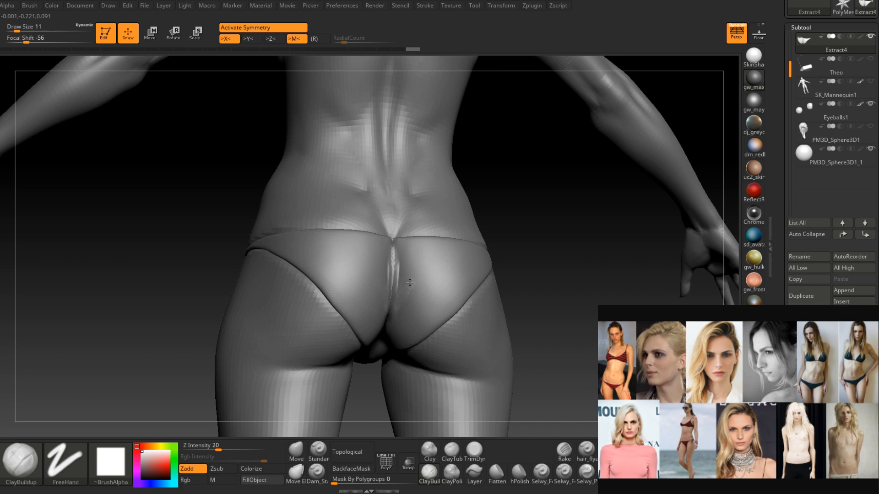
pyautogui.moveTo(390, 285); pyautogui.dragTo(402, 261)
pyautogui.moveTo(404, 257); pyautogui.dragTo(392, 274, button='right')
# Add more clay below the rear waistband's centre at draw size 14 and smooth it into the seat.
pyautogui.press('space')
pyautogui.moveTo(395, 273); pyautogui.dragTo(394, 240)
pyautogui.moveTo(394, 240); pyautogui.dragTo(397, 252, button='right')
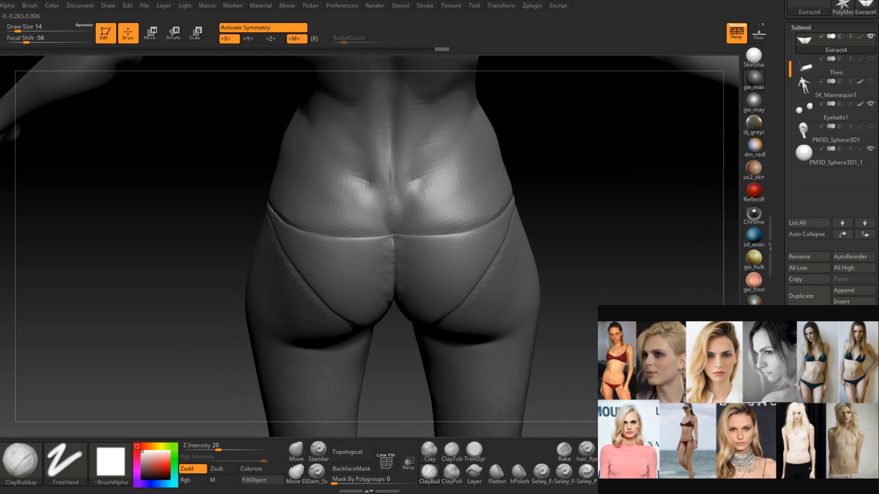
pyautogui.moveTo(391, 242)
pyautogui.mouseDown()
pyautogui.moveTo(423, 257)
pyautogui.moveTo(396, 277)
pyautogui.mouseUp()
pyautogui.moveTo(396, 277); pyautogui.dragTo(394, 249, button='right')
pyautogui.keyDown('shift'); pyautogui.moveTo(394, 250); pyautogui.dragTo(394, 284); pyautogui.keyUp('shift')
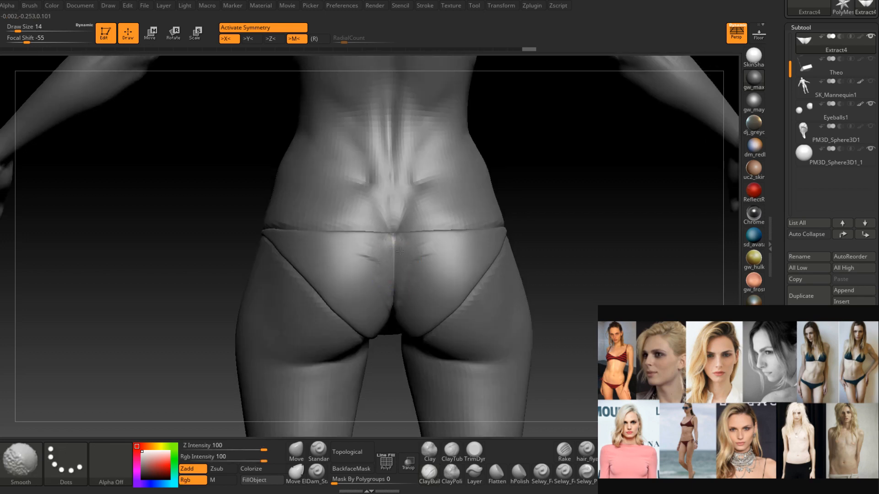
pyautogui.moveTo(417, 253)
pyautogui.keyDown('shift'); pyautogui.mouseDown()
pyautogui.moveTo(398, 253)
pyautogui.moveTo(393, 242)
pyautogui.moveTo(398, 279)
pyautogui.moveTo(433, 274)
pyautogui.mouseUp(); pyautogui.keyUp('shift')
# Build up fabric on both sides of the centre crease so it bridges the buttocks, using ClayBuildup.
pyautogui.moveTo(433, 275); pyautogui.dragTo(414, 267, button='right')
pyautogui.press(']')
pyautogui.moveTo(415, 288)
pyautogui.mouseDown()
pyautogui.moveTo(430, 274)
pyautogui.moveTo(395, 298)
pyautogui.mouseUp()
pyautogui.moveTo(416, 267); pyautogui.dragTo(406, 298, button='right')
pyautogui.moveTo(406, 298)
pyautogui.mouseDown()
pyautogui.moveTo(408, 263)
pyautogui.moveTo(369, 244)
pyautogui.moveTo(422, 245)
pyautogui.mouseUp()
pyautogui.moveTo(421, 245); pyautogui.dragTo(406, 250, button='right')
pyautogui.press('space')
pyautogui.moveTo(407, 251); pyautogui.dragTo(402, 251)
pyautogui.moveTo(401, 251); pyautogui.dragTo(385, 241, button='right')
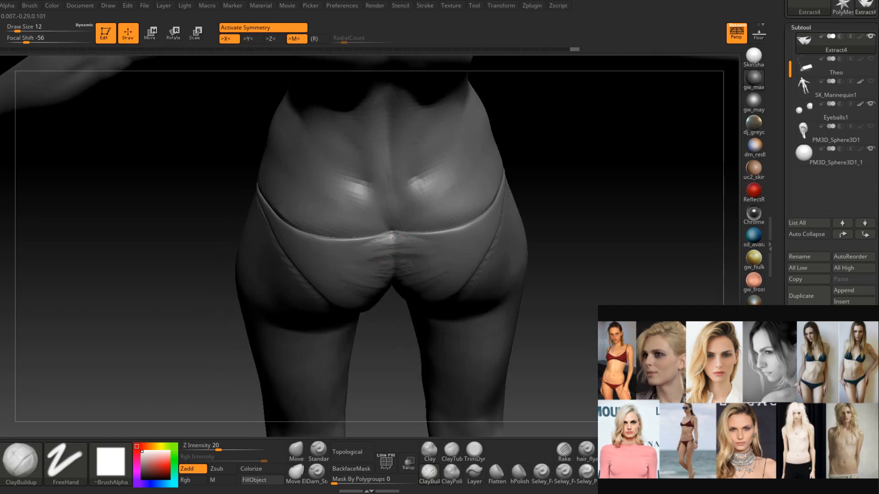
# Build up the briefs just below the rear waistband's centre with ClayBuildup at draw size 12.
pyautogui.moveTo(410, 243); pyautogui.dragTo(394, 245)
pyautogui.moveTo(394, 245); pyautogui.dragTo(403, 252, button='right')
pyautogui.press('space')
pyautogui.moveTo(402, 252); pyautogui.dragTo(389, 243)
pyautogui.moveTo(389, 242); pyautogui.dragTo(394, 265, button='right')
pyautogui.press('space')
pyautogui.press('shift')
pyautogui.moveTo(393, 264); pyautogui.dragTo(390, 259)
pyautogui.moveTo(390, 252); pyautogui.dragTo(393, 264, button='right')
pyautogui.press('space')
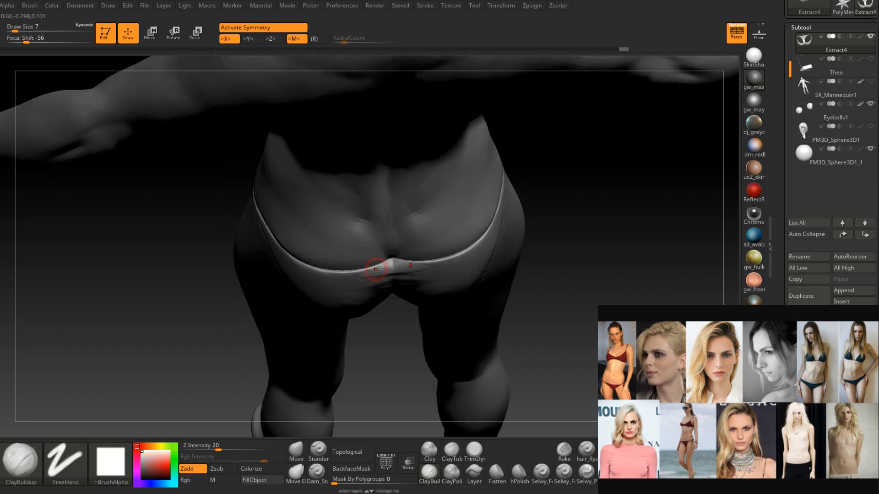
# Thicken the rear waistband's centre edge with ClayBuildup at draw size 7, then smooth the surface around it.
pyautogui.moveTo(378, 271); pyautogui.dragTo(392, 264)
pyautogui.moveTo(392, 270); pyautogui.dragTo(393, 250, button='right')
pyautogui.keyDown('shift'); pyautogui.moveTo(400, 270); pyautogui.dragTo(418, 272); pyautogui.keyUp('shift')
pyautogui.moveTo(412, 293); pyautogui.dragTo(421, 240, button='right')
pyautogui.press('shift')
pyautogui.keyDown('shift'); pyautogui.moveTo(422, 241); pyautogui.dragTo(417, 251); pyautogui.keyUp('shift')
# Fill out the seat around the centre crease with broader ClayBuildup strokes at draw size 18.
pyautogui.moveTo(418, 252); pyautogui.dragTo(430, 254, button='right')
pyautogui.press('space')
pyautogui.moveTo(428, 255); pyautogui.dragTo(433, 300)
pyautogui.moveTo(432, 300); pyautogui.dragTo(437, 266, button='right')
pyautogui.press('space')
pyautogui.moveTo(437, 267); pyautogui.dragTo(441, 267)
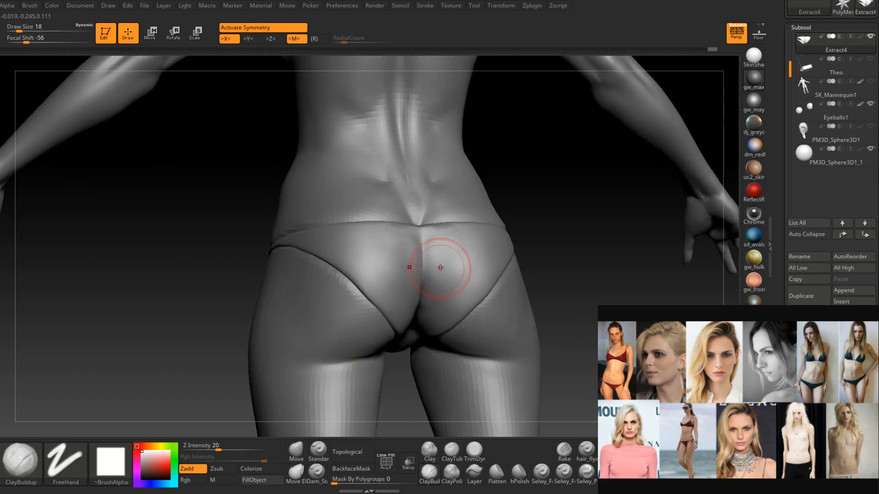
pyautogui.moveTo(442, 266); pyautogui.dragTo(425, 251, button='right')
pyautogui.moveTo(425, 251); pyautogui.dragTo(444, 246)
# Rework the clay along the upper centre crease of the seat and smooth it at draw size 18.
pyautogui.hotkey('ctrl', 'z')
pyautogui.hotkey('ctrl', 'z')
pyautogui.hotkey('ctrl', 'z')
pyautogui.hotkey('ctrl', 'z')
pyautogui.hotkey('ctrl', 'z')
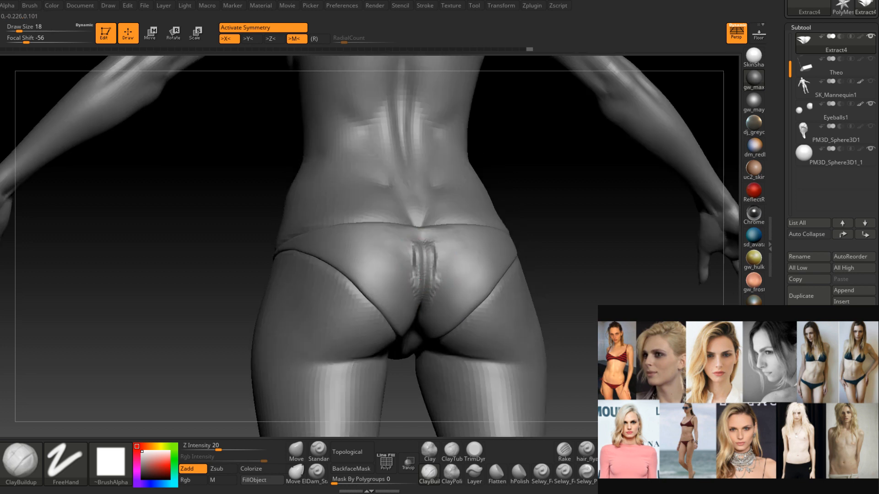
pyautogui.hotkey('ctrl', 'shift', 'z')
pyautogui.hotkey('ctrl', 'shift', 'z')
pyautogui.hotkey('ctrl', 'shift', 'z')
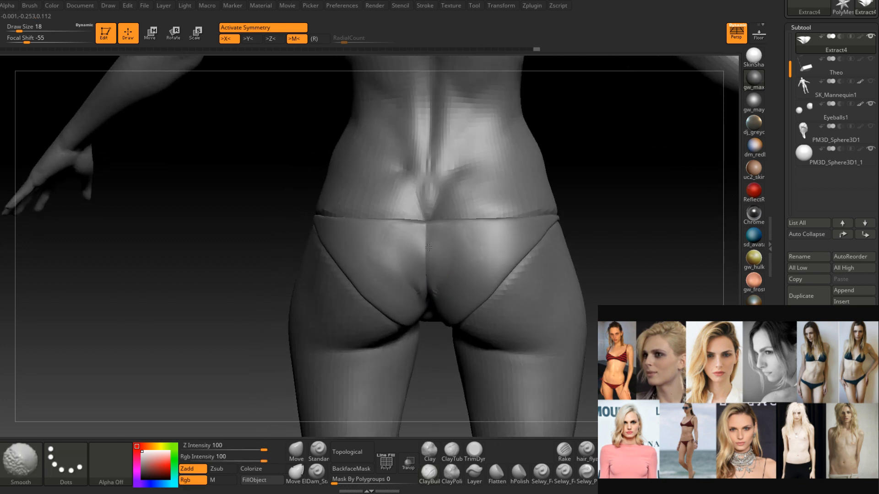
pyautogui.hotkey('ctrl', 'shift', 'z')
pyautogui.hotkey('ctrl', 'shift', 'z')
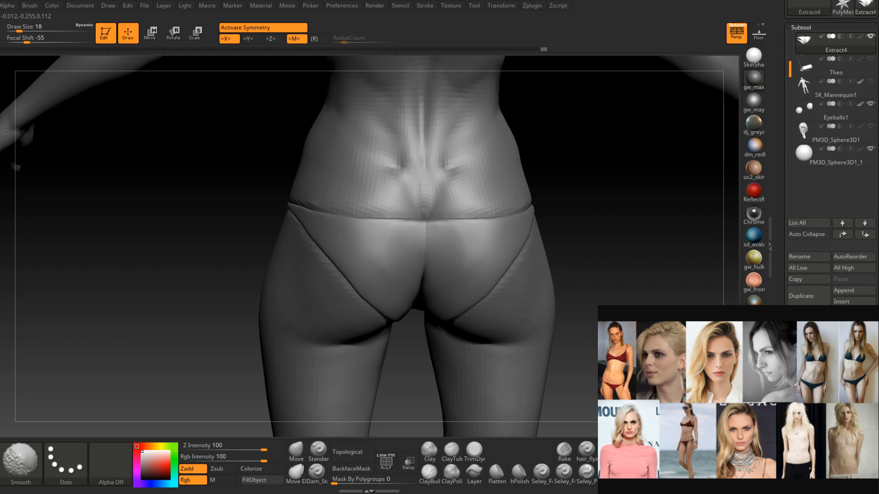
# Refine the transition from the centre crease into both sides of the seat with smoothing and ClayBuildup.
pyautogui.hotkey('ctrl', 'shift', 'z')
pyautogui.hotkey('ctrl', 'shift', 'z')
pyautogui.hotkey('ctrl', 'shift', 'z')
pyautogui.hotkey('ctrl', 'shift', 'z')
pyautogui.hotkey('ctrl', 'shift', 'z')
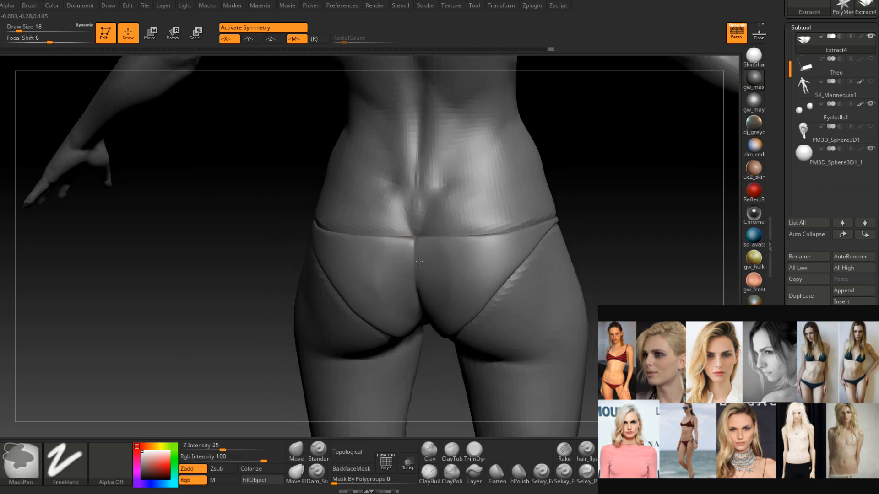
pyautogui.hotkey('ctrl', 'shift', 'z')
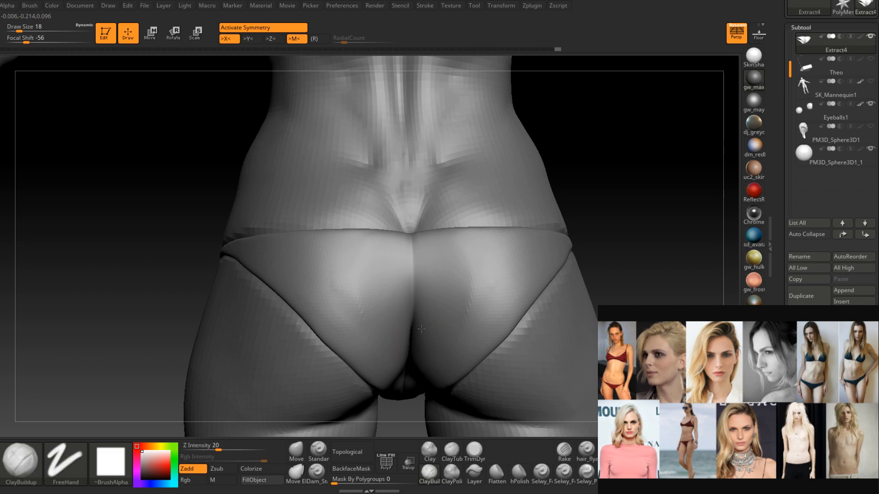
pyautogui.hotkey('ctrl', 'shift', 'z')
pyautogui.hotkey('ctrl', 'shift', 'z')
pyautogui.hotkey('ctrl', 'shift', 'z')
pyautogui.hotkey('ctrl', 'shift', 'z')
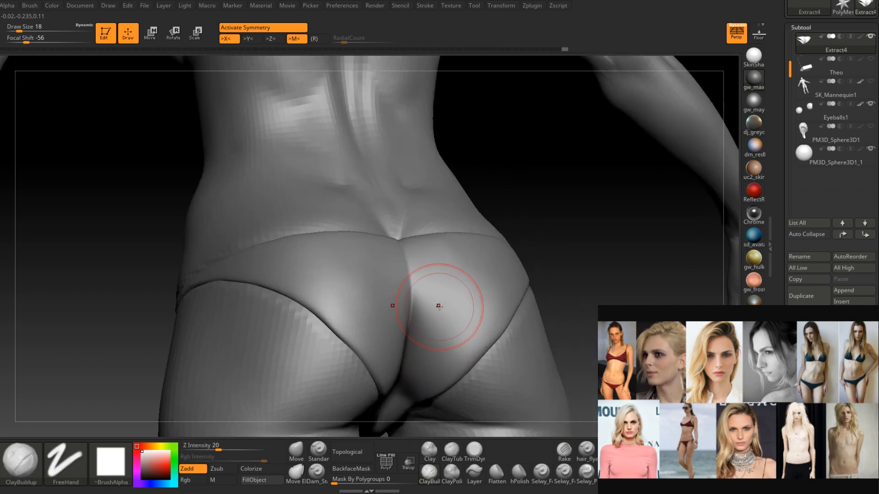
# Bridge the upper cleft with ClayBuildup strokes running from the crease outward across both buttocks at draw size 18.
pyautogui.hotkey('ctrl', 'shift', 'z')
pyautogui.hotkey('ctrl', 'shift', 'z')
pyautogui.hotkey('ctrl', 'shift', 'z')
pyautogui.hotkey('ctrl', 'shift', 'z')
pyautogui.hotkey('ctrl', 'shift', 'z')
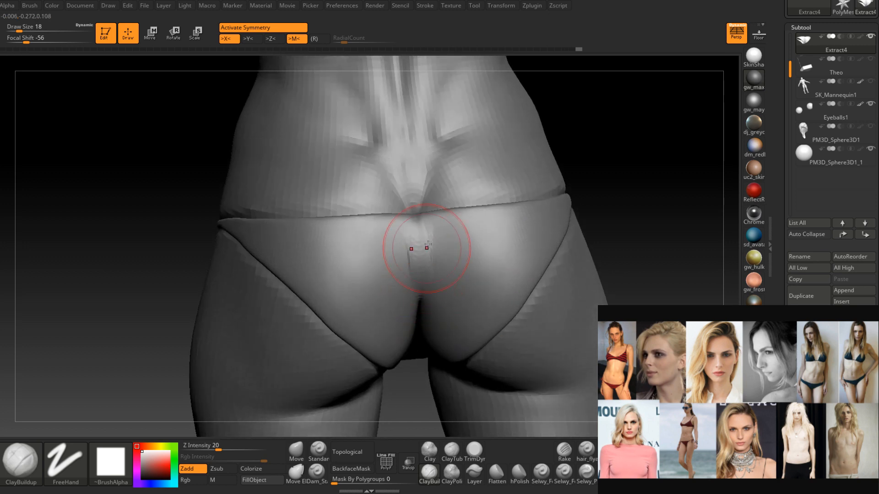
pyautogui.hotkey('ctrl', 'shift', 'z')
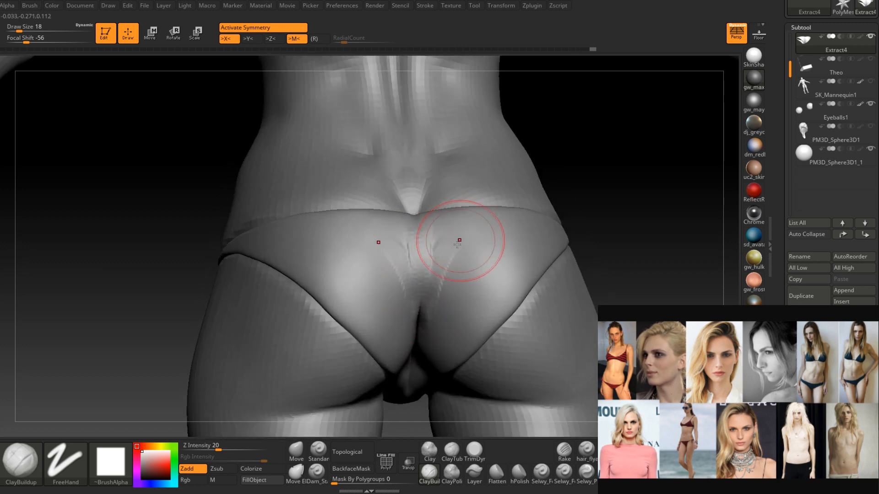
pyautogui.hotkey('ctrl', 'shift', 'z')
pyautogui.hotkey('ctrl', 'shift', 'z')
pyautogui.hotkey('ctrl', 'shift', 'z')
pyautogui.hotkey('ctrl', 'shift', 'z')
pyautogui.hotkey('ctrl', 'shift', 'z')
pyautogui.hotkey('ctrl', 'shift', 'z')
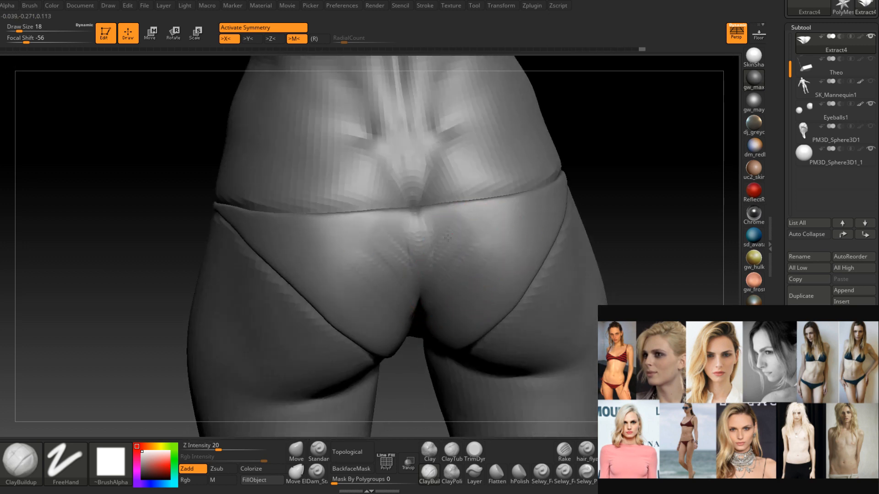
# Smooth the added clay across the cleft into an even stretch of fabric at draw size 18.
pyautogui.hotkey('ctrl', 'shift', 'z')
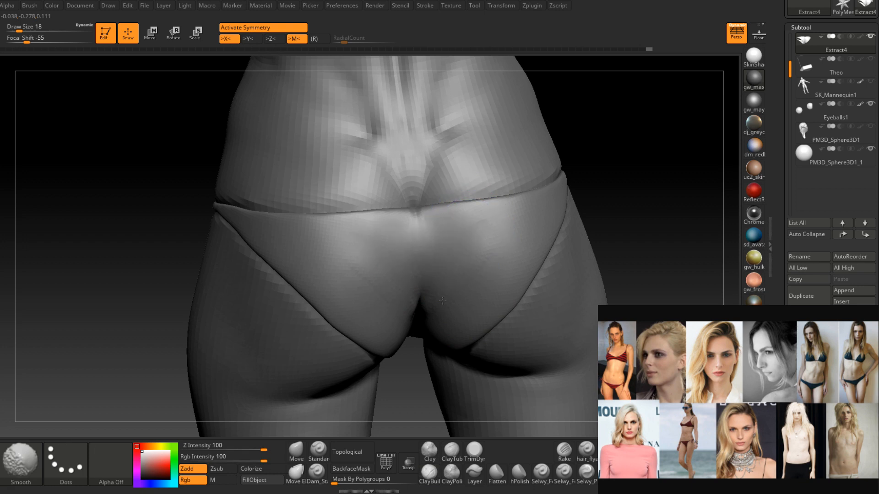
pyautogui.hotkey('ctrl', 'shift', 'z')
pyautogui.hotkey('ctrl', 'shift', 'z')
pyautogui.hotkey('ctrl', 'shift', 'z')
pyautogui.hotkey('ctrl', 'shift', 'z')
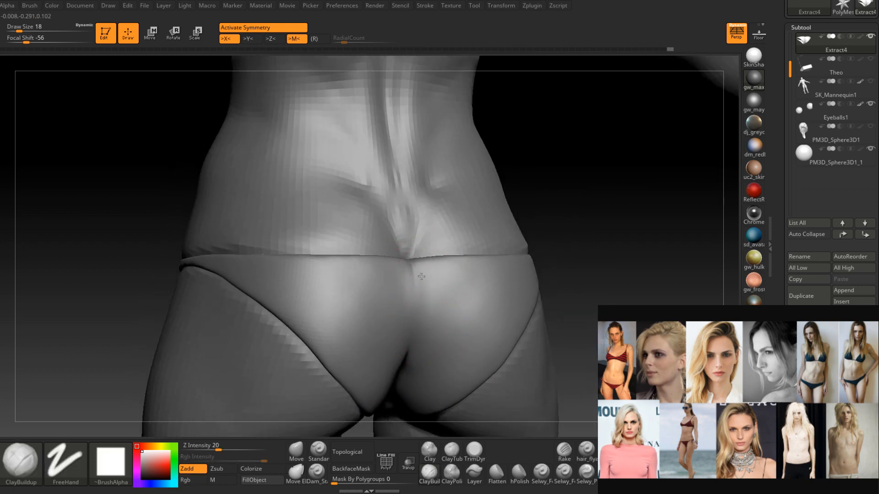
# Build up the rear waistband's centre with ClayBuildup at draw size 8 and smooth the edge on both sides.
pyautogui.press('space')
pyautogui.moveTo(420, 279); pyautogui.dragTo(414, 279)
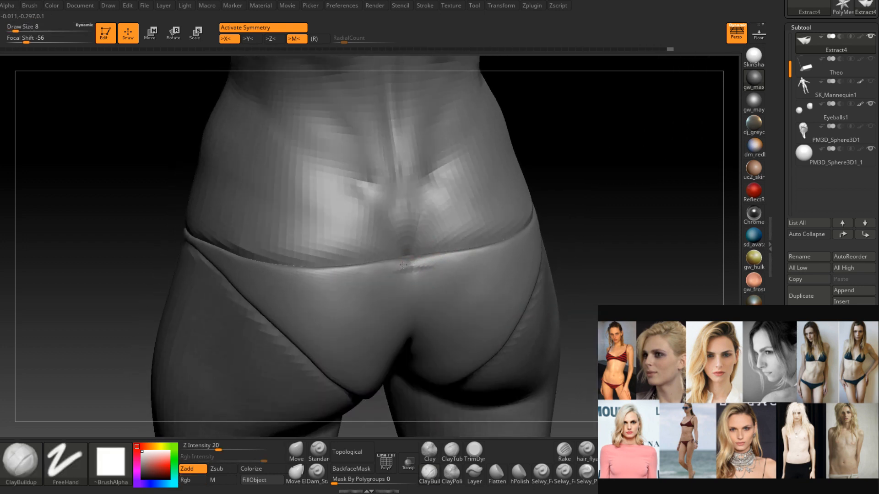
pyautogui.moveTo(414, 267); pyautogui.dragTo(409, 264, button='right')
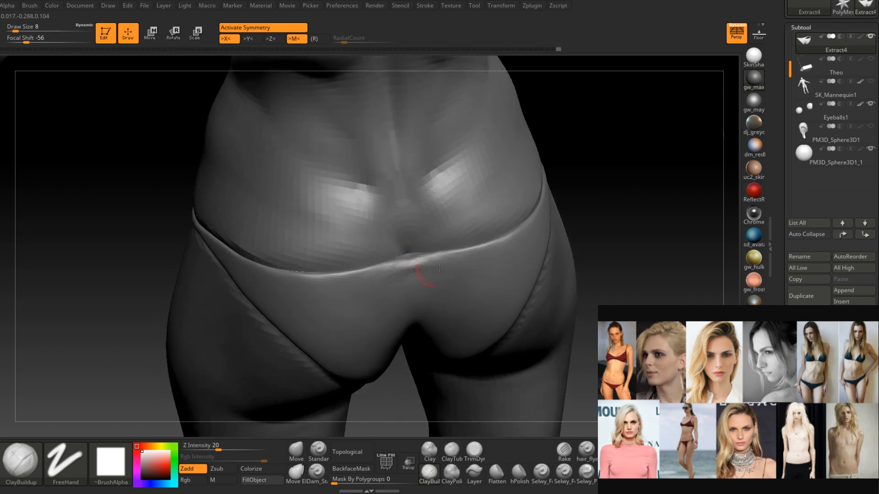
pyautogui.press('shift')
pyautogui.keyDown('shift'); pyautogui.moveTo(446, 266); pyautogui.dragTo(435, 263); pyautogui.keyUp('shift')
pyautogui.moveTo(434, 263); pyautogui.dragTo(437, 277, button='right')
pyautogui.keyDown('shift'); pyautogui.moveTo(421, 260); pyautogui.dragTo(451, 257); pyautogui.keyUp('shift')
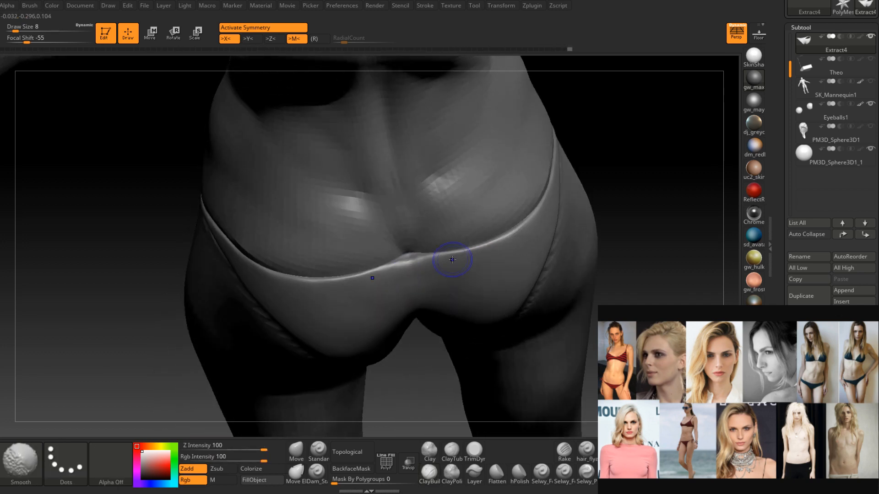
# Sharpen the rear waistband's edge at the centre with Dam_Standard at draw size 8, then smooth it.
pyautogui.click(316, 474)
pyautogui.moveTo(376, 322); pyautogui.dragTo(425, 264, button='right')
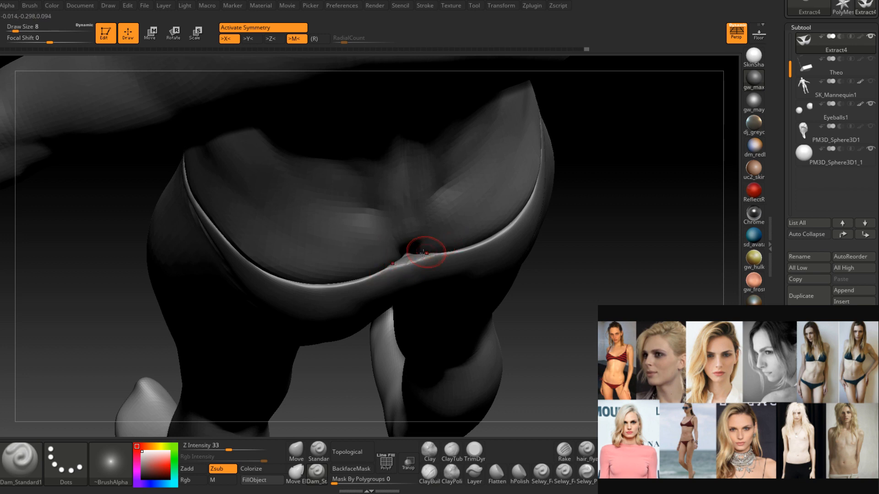
pyautogui.moveTo(401, 270); pyautogui.dragTo(403, 241, button='right')
pyautogui.press('shift')
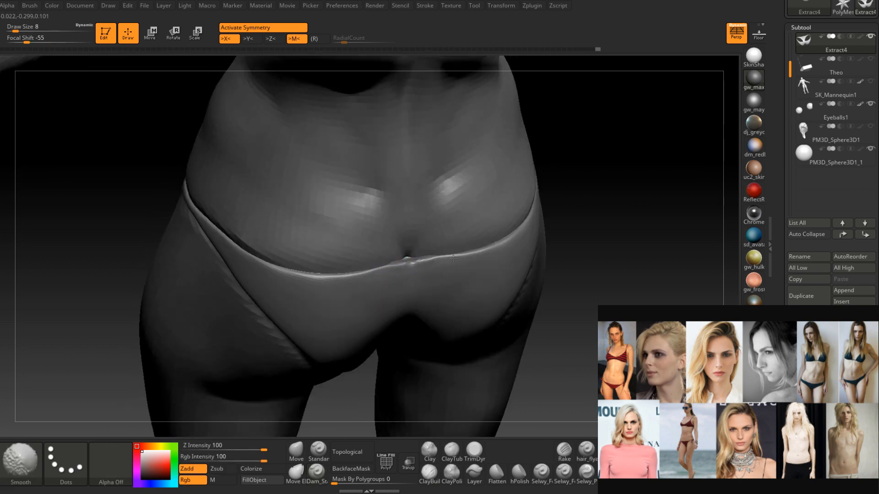
pyautogui.moveTo(467, 247); pyautogui.dragTo(435, 231, button='right')
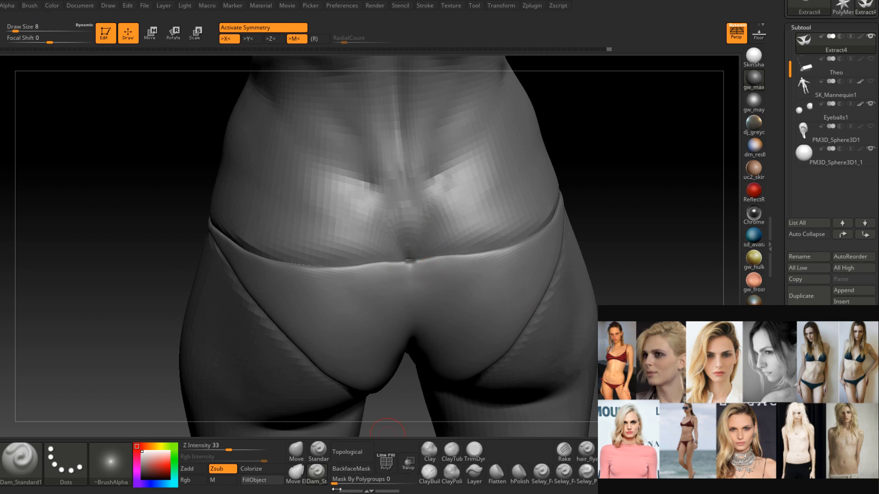
# Build up the small dip in the rear waistband's centre with ClayBuildup at draw size 4 and smooth it.
pyautogui.click(430, 474)
pyautogui.moveTo(427, 429); pyautogui.dragTo(418, 265, button='right')
pyautogui.press('space')
pyautogui.moveTo(412, 267); pyautogui.dragTo(404, 263)
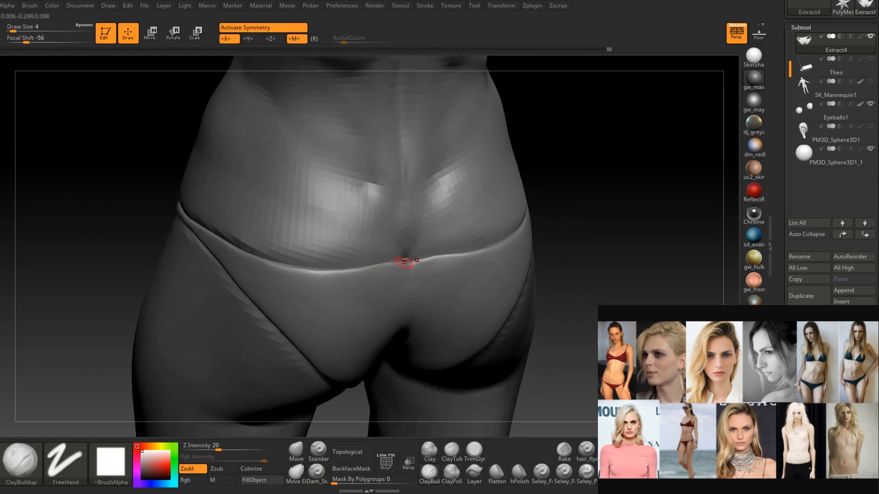
pyautogui.moveTo(440, 257); pyautogui.dragTo(428, 262, button='right')
pyautogui.press('shift')
pyautogui.moveTo(471, 300)
pyautogui.mouseDown(button='right')
pyautogui.moveTo(459, 249)
pyautogui.moveTo(471, 317)
pyautogui.moveTo(473, 299)
pyautogui.moveTo(492, 299)
pyautogui.moveTo(467, 254)
pyautogui.moveTo(459, 316)
pyautogui.moveTo(430, 289)
pyautogui.mouseUp(button='right')
pyautogui.press('b')
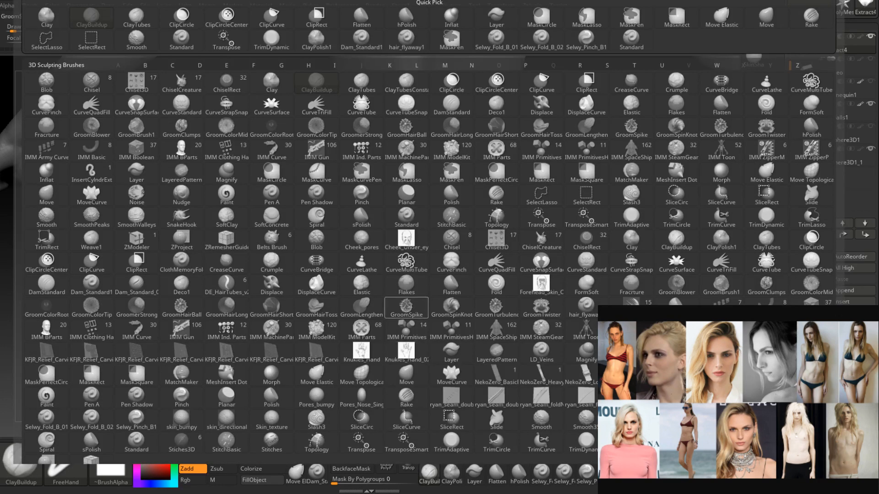
pyautogui.click(407, 310)
pyautogui.press('b')
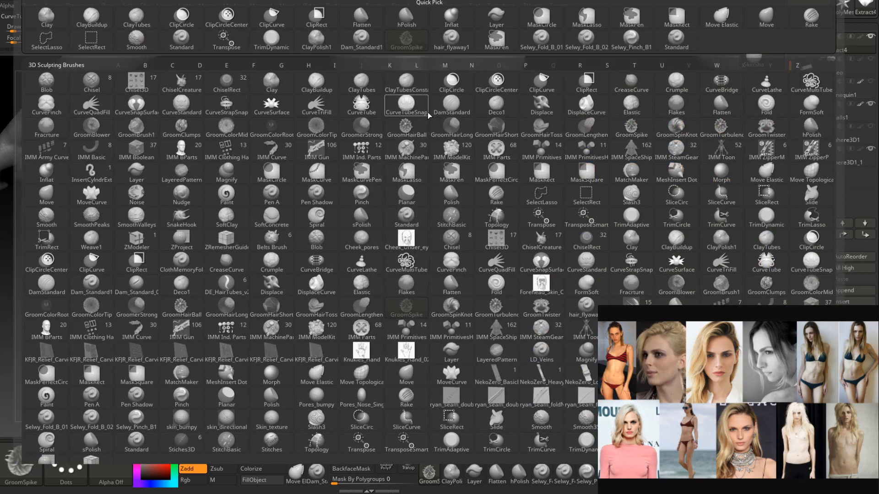
pyautogui.moveTo(428, 113)
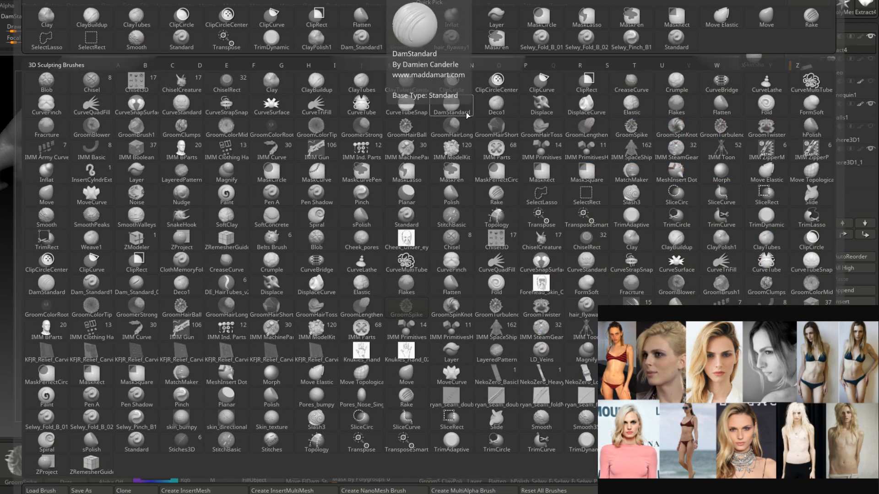
pyautogui.click(97, 23)
# Add diagonal ClayBuildup strokes at draw size 12 across the lower inner buttocks toward the cleft of the briefs.
pyautogui.moveTo(461, 263); pyautogui.dragTo(411, 300, button='right')
pyautogui.press('space')
pyautogui.moveTo(412, 297); pyautogui.dragTo(418, 292)
pyautogui.moveTo(418, 293)
pyautogui.mouseDown(button='right')
pyautogui.moveTo(430, 273)
pyautogui.moveTo(415, 299)
pyautogui.mouseUp(button='right')
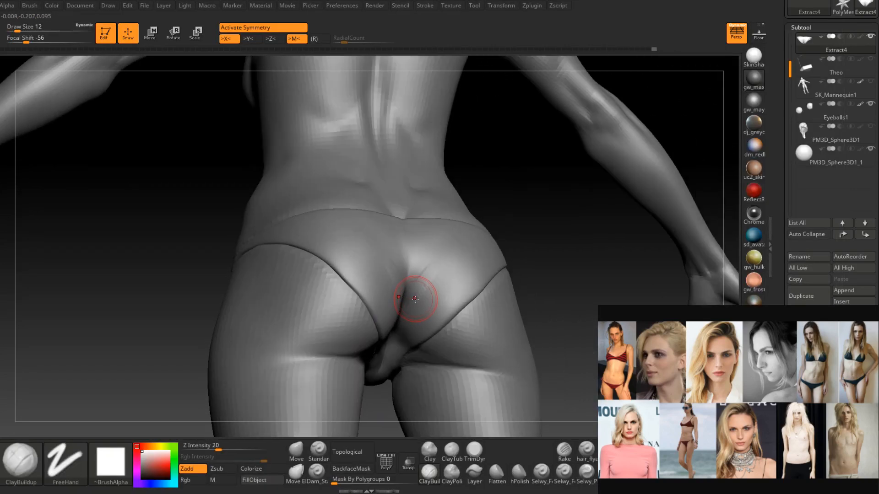
pyautogui.moveTo(435, 270); pyautogui.dragTo(407, 302)
pyautogui.moveTo(402, 340); pyautogui.dragTo(444, 268, button='right')
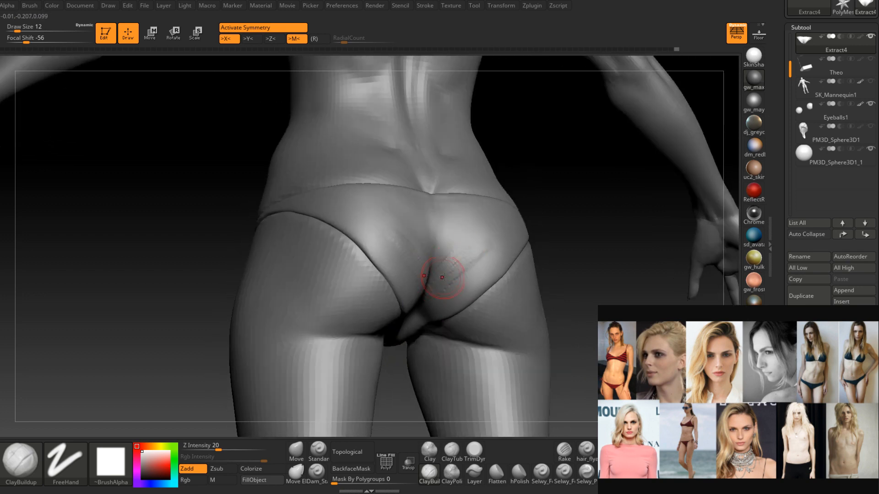
pyautogui.moveTo(469, 247); pyautogui.dragTo(429, 312)
pyautogui.moveTo(429, 312); pyautogui.dragTo(487, 249, button='right')
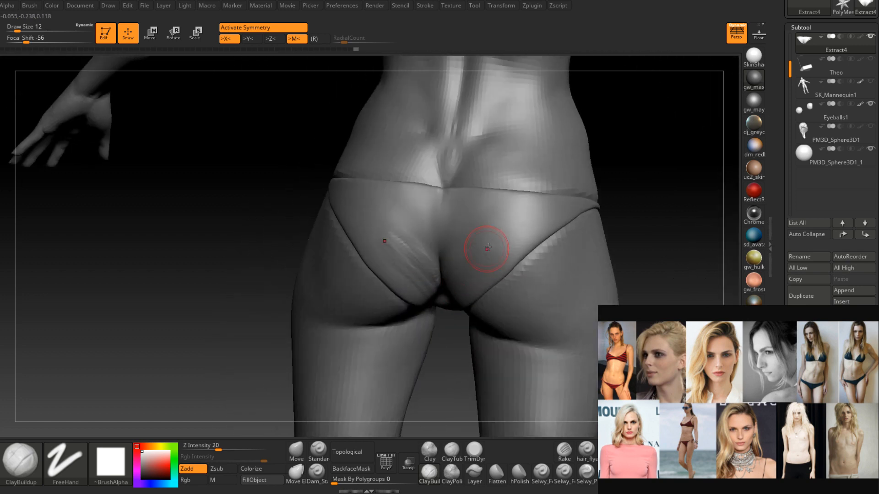
# Smooth the diagonal clay strokes on the lower buttocks and beside the cleft at draw size 12.
pyautogui.moveTo(460, 284); pyautogui.dragTo(489, 270, button='right')
pyautogui.moveTo(460, 288)
pyautogui.keyDown('shift'); pyautogui.mouseDown()
pyautogui.moveTo(471, 266)
pyautogui.moveTo(464, 270)
pyautogui.mouseUp(); pyautogui.keyUp('shift')
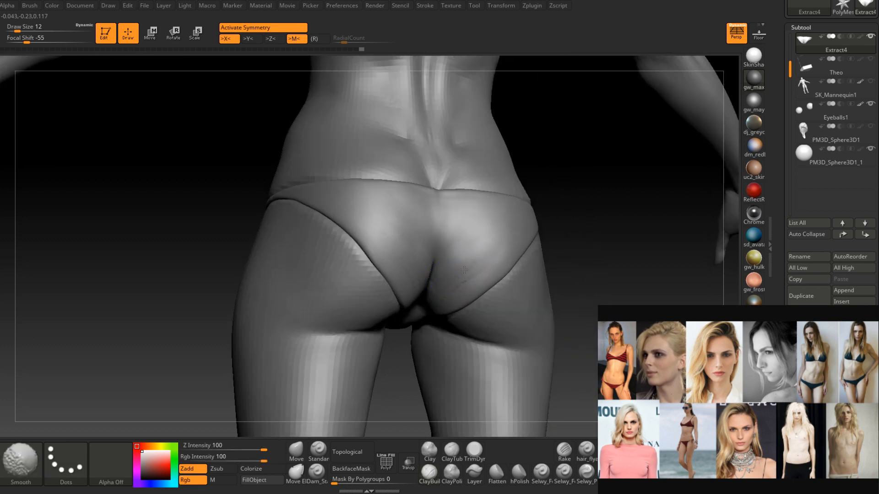
pyautogui.moveTo(464, 270); pyautogui.dragTo(473, 294, button='right')
pyautogui.keyDown('shift'); pyautogui.moveTo(446, 299); pyautogui.dragTo(421, 308); pyautogui.keyUp('shift')
pyautogui.moveTo(421, 308); pyautogui.dragTo(410, 302, button='right')
pyautogui.keyDown('shift'); pyautogui.moveTo(410, 302); pyautogui.dragTo(414, 309); pyautogui.keyUp('shift')
pyautogui.moveTo(439, 283)
pyautogui.mouseDown(button='right')
pyautogui.moveTo(422, 274)
pyautogui.moveTo(440, 270)
pyautogui.mouseUp(button='right')
pyautogui.keyDown('shift'); pyautogui.moveTo(489, 238); pyautogui.dragTo(510, 215); pyautogui.keyUp('shift')
pyautogui.moveTo(510, 216); pyautogui.dragTo(471, 253, button='right')
# Even out the upper buttock fabric with a larger Smooth brush, then smooth down the cleft with a smaller one.
pyautogui.press(']')
pyautogui.keyDown('shift'); pyautogui.moveTo(470, 251); pyautogui.dragTo(447, 249); pyautogui.keyUp('shift')
pyautogui.moveTo(447, 249)
pyautogui.mouseDown(button='right')
pyautogui.moveTo(461, 257)
pyautogui.moveTo(453, 282)
pyautogui.moveTo(438, 235)
pyautogui.mouseUp(button='right')
pyautogui.press('[')
pyautogui.keyDown('shift'); pyautogui.moveTo(429, 223); pyautogui.dragTo(391, 283); pyautogui.keyUp('shift')
pyautogui.moveTo(391, 283); pyautogui.dragTo(380, 292, button='right')
# Smooth the fabric along the crease between the buttocks, starting at draw size 7 and enlarging the brush for the upper part.
pyautogui.press('[')
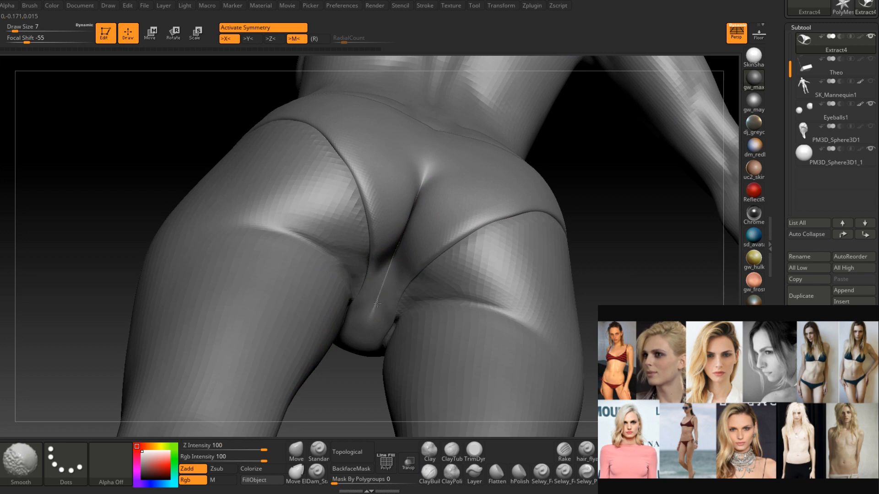
pyautogui.moveTo(396, 247); pyautogui.dragTo(425, 180, button='right')
pyautogui.keyDown('shift'); pyautogui.moveTo(435, 157); pyautogui.dragTo(401, 265); pyautogui.keyUp('shift')
pyautogui.moveTo(401, 265); pyautogui.dragTo(413, 216, button='right')
pyautogui.press(']')
pyautogui.keyDown('shift'); pyautogui.moveTo(415, 200); pyautogui.dragTo(407, 219); pyautogui.keyUp('shift')
pyautogui.moveTo(407, 220)
pyautogui.mouseDown(button='right')
pyautogui.moveTo(445, 198)
pyautogui.moveTo(412, 197)
pyautogui.moveTo(447, 188)
pyautogui.moveTo(461, 262)
pyautogui.moveTo(465, 251)
pyautogui.moveTo(373, 359)
pyautogui.mouseUp(button='right')
# Sculpt diagonal fabric folds on both sides of the briefs' front with ClayBuildup at draw sizes 12 and 8.
pyautogui.click(296, 450)
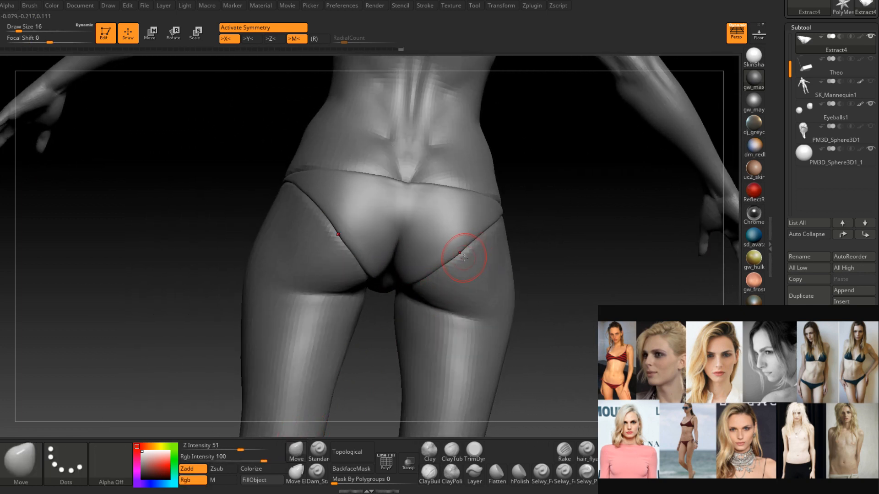
pyautogui.keyDown('ctrl'); pyautogui.moveTo(466, 266); pyautogui.dragTo(488, 303, button='right'); pyautogui.keyUp('ctrl')
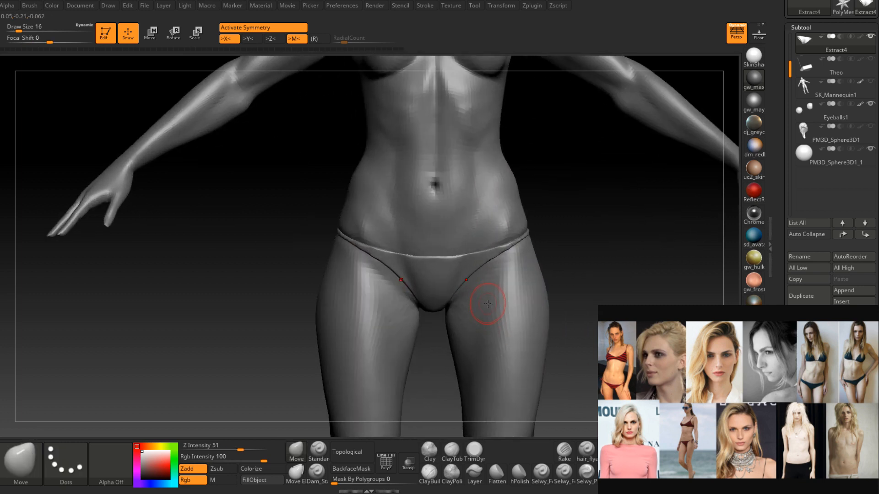
pyautogui.keyDown('alt'); pyautogui.moveTo(482, 259); pyautogui.dragTo(475, 314, button='right'); pyautogui.keyUp('alt')
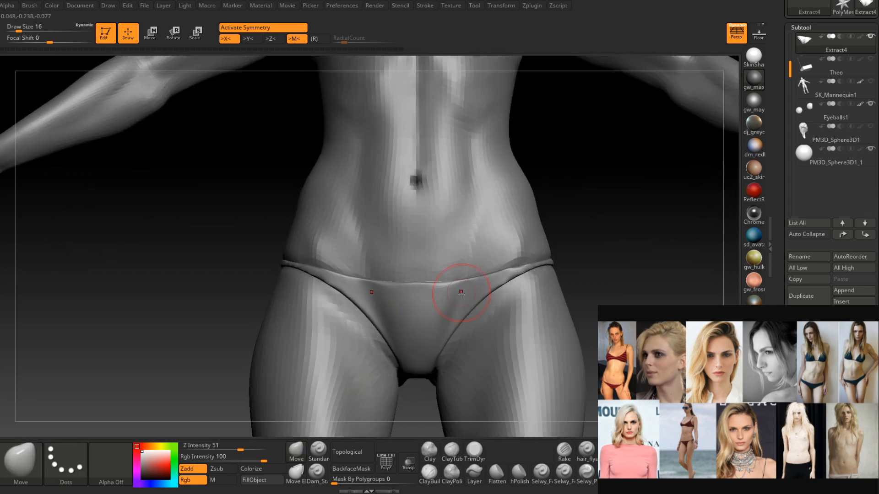
pyautogui.click(428, 474)
pyautogui.moveTo(451, 348); pyautogui.dragTo(448, 302, button='right')
pyautogui.press('space')
pyautogui.moveTo(453, 304); pyautogui.dragTo(449, 305)
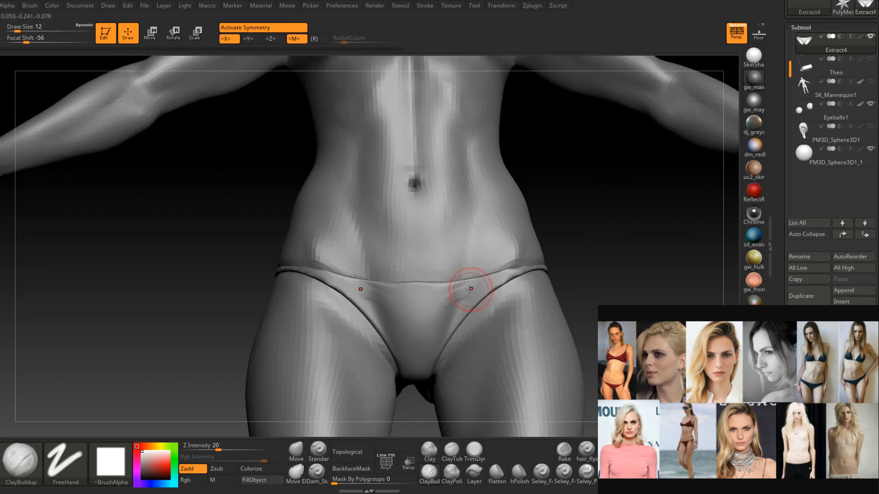
pyautogui.moveTo(468, 297); pyautogui.dragTo(444, 321)
pyautogui.moveTo(445, 316); pyautogui.dragTo(467, 308, button='right')
pyautogui.press('space')
pyautogui.moveTo(467, 304); pyautogui.dragTo(461, 304)
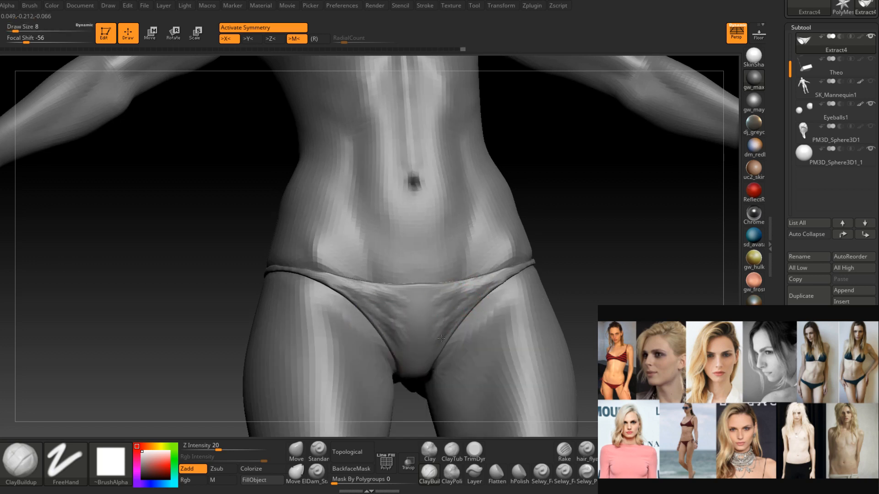
# Smooth the front folds into soft fabric tension along the waistband and leg openings at draw size 8.
pyautogui.press('shift')
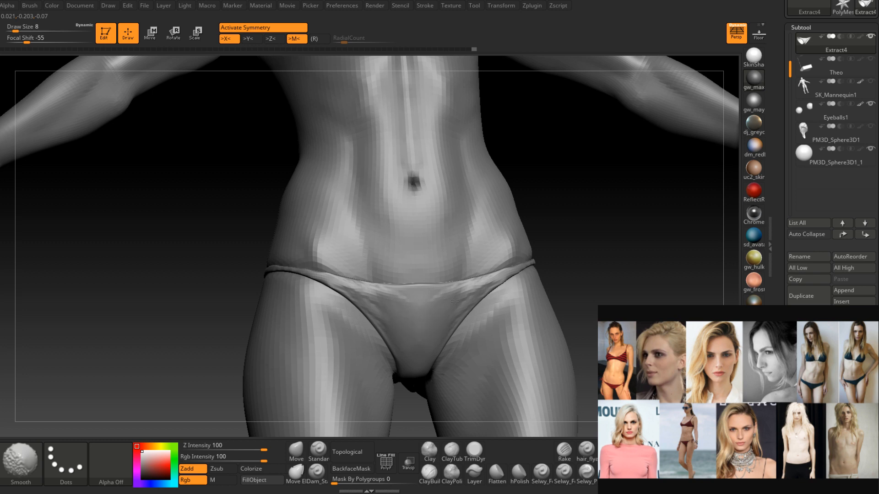
pyautogui.moveTo(485, 286)
pyautogui.keyDown('shift'); pyautogui.mouseDown()
pyautogui.moveTo(500, 277)
pyautogui.moveTo(460, 302)
pyautogui.mouseUp(); pyautogui.keyUp('shift')
pyautogui.moveTo(460, 307)
pyautogui.mouseDown(button='right')
pyautogui.moveTo(440, 341)
pyautogui.moveTo(447, 310)
pyautogui.mouseUp(button='right')
pyautogui.keyDown('shift'); pyautogui.moveTo(447, 310); pyautogui.dragTo(498, 278); pyautogui.keyUp('shift')
pyautogui.moveTo(498, 277); pyautogui.dragTo(502, 282, button='right')
# Refine the front waistband's edge with ClayBuildup at draw size 5 and smooth it toward the hips.
pyautogui.press('Return')
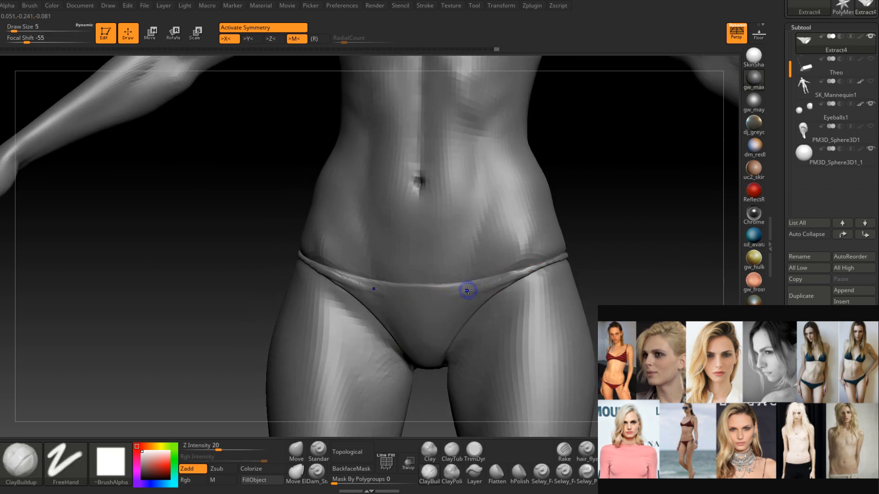
pyautogui.press('shift')
pyautogui.moveTo(529, 269); pyautogui.dragTo(530, 268, button='right')
pyautogui.keyDown('shift'); pyautogui.moveTo(529, 268); pyautogui.dragTo(463, 298); pyautogui.keyUp('shift')
pyautogui.moveTo(463, 298)
pyautogui.keyDown('shift'); pyautogui.mouseDown(button='right')
pyautogui.moveTo(521, 280)
pyautogui.moveTo(563, 227)
pyautogui.mouseUp(button='right'); pyautogui.keyUp('shift')
pyautogui.moveTo(559, 278)
pyautogui.keyDown('alt'); pyautogui.mouseDown(button='right')
pyautogui.moveTo(504, 317)
pyautogui.moveTo(501, 274)
pyautogui.moveTo(471, 359)
pyautogui.mouseUp(button='right'); pyautogui.keyUp('alt')
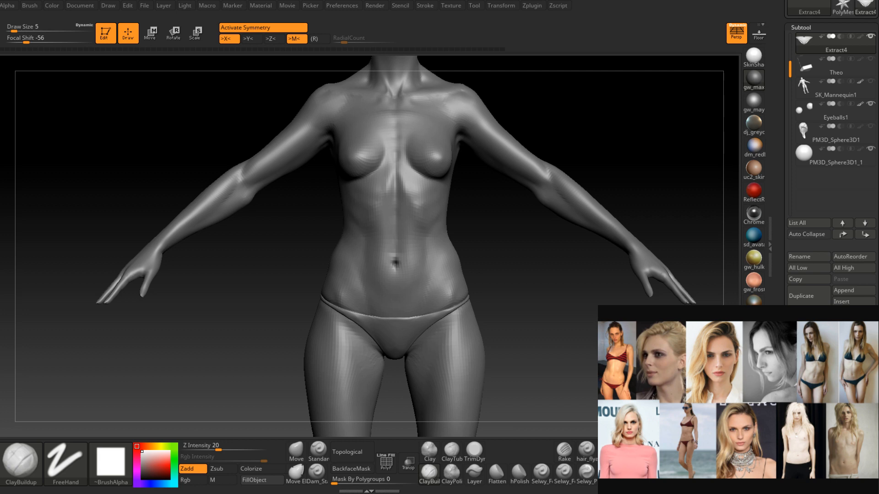
# Switch to the body subtool and roughly mask a bra strap from the shoulder to the breast at draw size 11.
pyautogui.moveTo(500, 238); pyautogui.dragTo(437, 289)
pyautogui.keyDown('alt'); pyautogui.click(435, 289); pyautogui.keyUp('alt')
pyautogui.moveTo(433, 288); pyautogui.dragTo(419, 279, button='right')
pyautogui.press('space')
pyautogui.moveTo(424, 274); pyautogui.dragTo(433, 253)
pyautogui.moveTo(432, 252); pyautogui.dragTo(440, 231, button='right')
pyautogui.press('space')
pyautogui.moveTo(438, 233)
pyautogui.mouseDown()
pyautogui.moveTo(430, 257)
pyautogui.moveTo(459, 177)
pyautogui.mouseUp()
pyautogui.moveTo(459, 178); pyautogui.dragTo(432, 227, button='right')
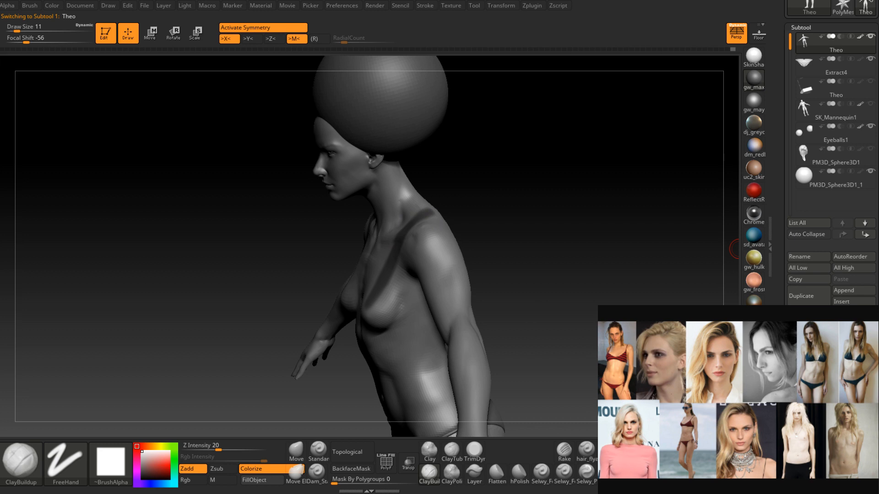
pyautogui.moveTo(737, 249)
pyautogui.mouseDown()
pyautogui.moveTo(402, 261)
pyautogui.moveTo(421, 200)
pyautogui.moveTo(420, 215)
pyautogui.moveTo(493, 192)
pyautogui.mouseUp()
# Mask a thinner strap from the top of the shoulder down the chest at draw size 6.
pyautogui.press('space')
pyautogui.press('ctrl')
pyautogui.press('space')
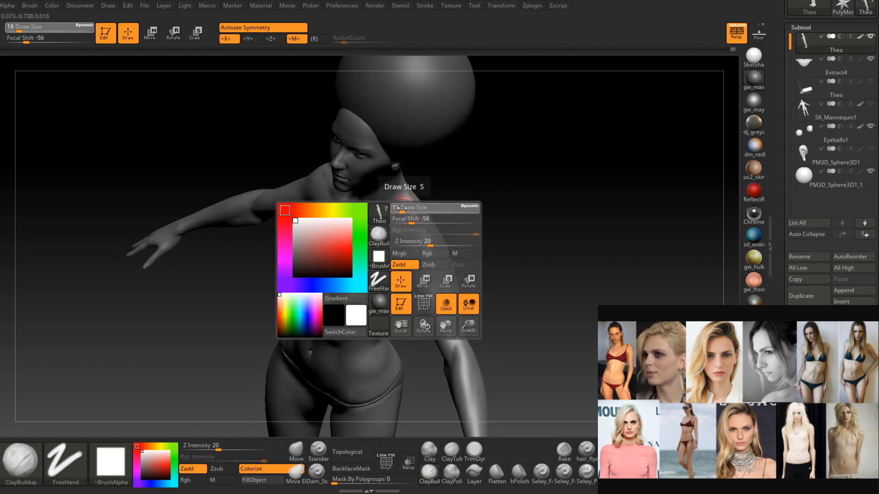
pyautogui.press('ctrl')
pyautogui.keyDown('ctrl'); pyautogui.moveTo(404, 186); pyautogui.dragTo(359, 298); pyautogui.keyUp('ctrl')
pyautogui.moveTo(397, 229)
pyautogui.mouseDown(button='right')
pyautogui.moveTo(398, 254)
pyautogui.moveTo(393, 231)
pyautogui.mouseUp(button='right')
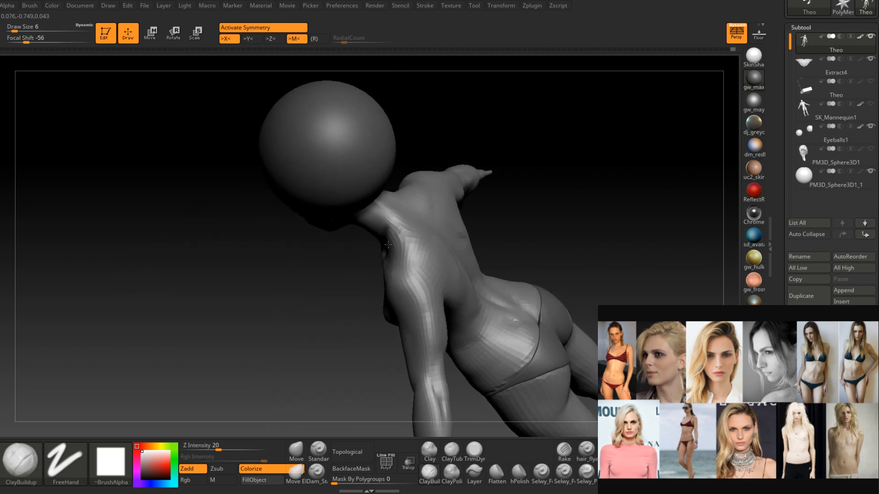
# Refine the strap mask over the side of the neck and erase its excess width at draw size 6.
pyautogui.press('ctrl')
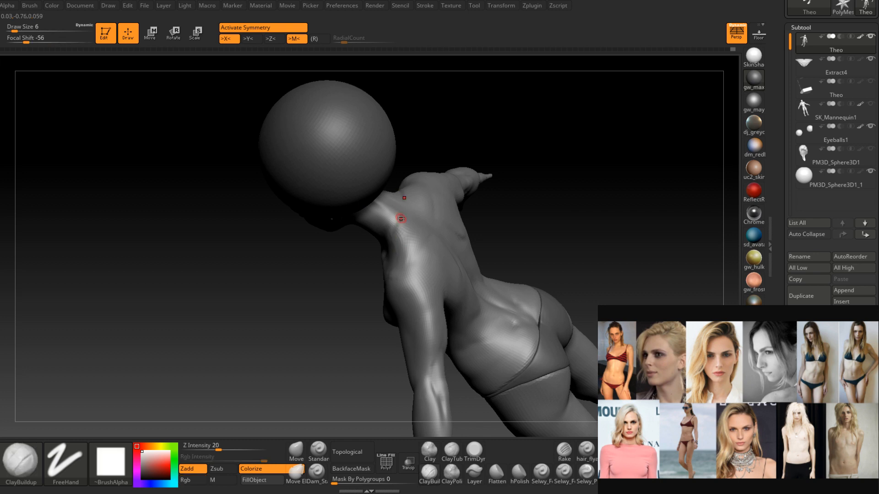
pyautogui.press('ctrl')
pyautogui.moveTo(380, 263)
pyautogui.mouseDown(button='right')
pyautogui.moveTo(398, 217)
pyautogui.moveTo(388, 232)
pyautogui.mouseUp(button='right')
pyautogui.press('ctrl')
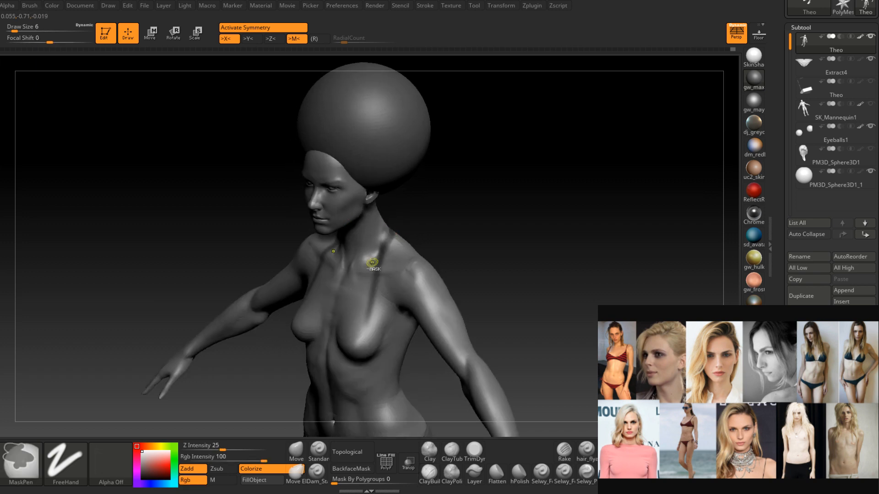
pyautogui.moveTo(363, 275); pyautogui.dragTo(394, 250, button='right')
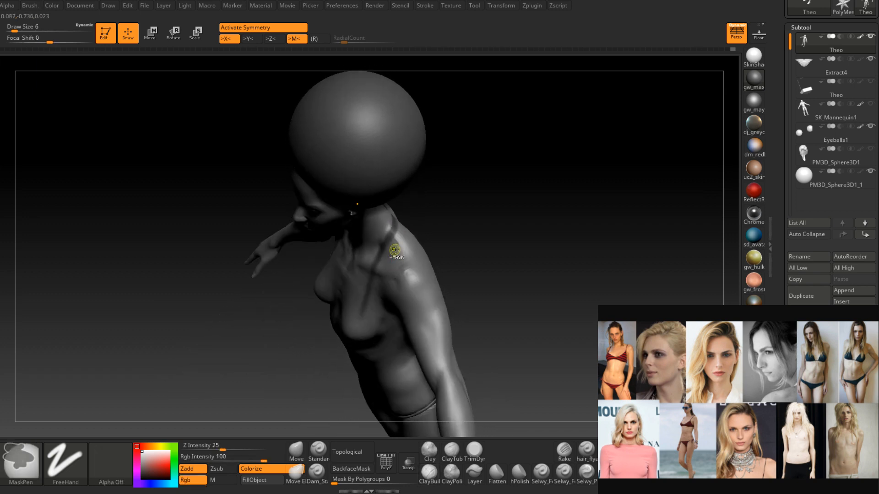
pyautogui.moveTo(406, 214); pyautogui.dragTo(391, 229, button='right')
pyautogui.keyDown('ctrl'); pyautogui.keyDown('alt'); pyautogui.moveTo(392, 190); pyautogui.dragTo(383, 249); pyautogui.keyUp('alt'); pyautogui.keyUp('ctrl')
pyautogui.moveTo(378, 259)
pyautogui.mouseDown(button='right')
pyautogui.moveTo(384, 285)
pyautogui.moveTo(349, 246)
pyautogui.mouseUp(button='right')
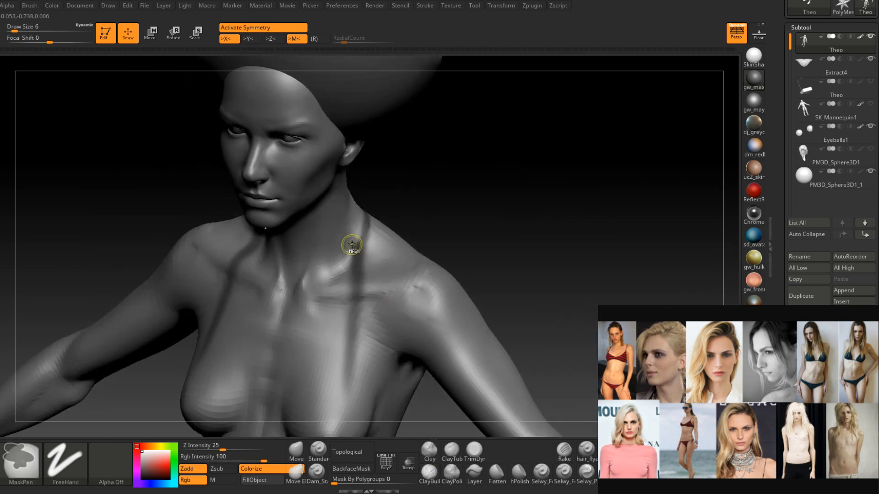
pyautogui.moveTo(359, 349); pyautogui.dragTo(379, 286, button='right')
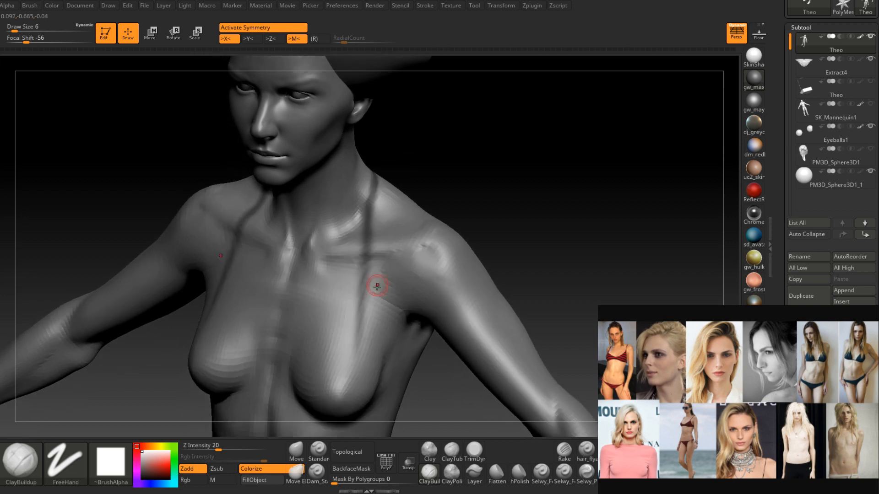
# Extend the strap mask down to the breast and fill the centre of the bra cup at draw size 14.
pyautogui.keyDown('ctrl'); pyautogui.moveTo(364, 273); pyautogui.dragTo(354, 353); pyautogui.keyUp('ctrl')
pyautogui.keyDown('ctrl'); pyautogui.moveTo(360, 333); pyautogui.dragTo(373, 256, button='right'); pyautogui.keyUp('ctrl')
pyautogui.press('space')
pyautogui.click(372, 263)
pyautogui.keyDown('ctrl'); pyautogui.moveTo(369, 263); pyautogui.dragTo(369, 279); pyautogui.keyUp('ctrl')
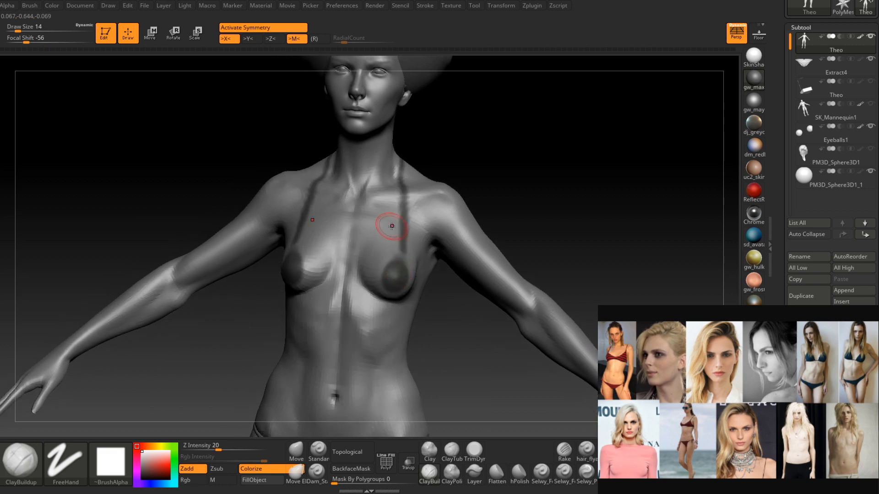
pyautogui.keyDown('ctrl'); pyautogui.moveTo(388, 271); pyautogui.dragTo(406, 280, button='right'); pyautogui.keyUp('ctrl')
pyautogui.keyDown('ctrl'); pyautogui.moveTo(378, 288); pyautogui.dragTo(402, 260); pyautogui.keyUp('ctrl')
# Mask the cup's tapered upper part up to the strap with a smaller MaskPen at draw size 6, redoing one stroke.
pyautogui.moveTo(403, 250)
pyautogui.mouseDown(button='right')
pyautogui.moveTo(417, 225)
pyautogui.moveTo(399, 231)
pyautogui.moveTo(408, 225)
pyautogui.mouseUp(button='right')
pyautogui.press('[')
pyautogui.keyDown('ctrl'); pyautogui.moveTo(396, 242); pyautogui.dragTo(408, 222); pyautogui.keyUp('ctrl')
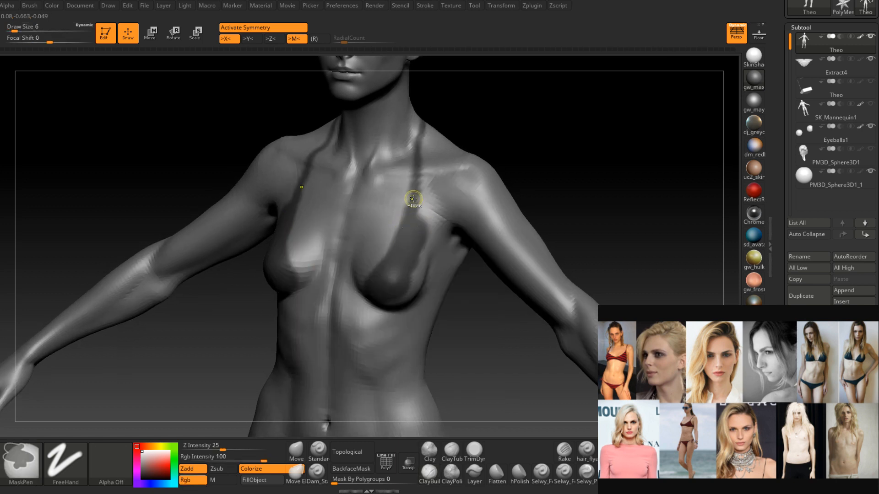
pyautogui.hotkey('ctrl', 'z')
pyautogui.keyDown('ctrl'); pyautogui.moveTo(391, 261); pyautogui.dragTo(412, 219); pyautogui.keyUp('ctrl')
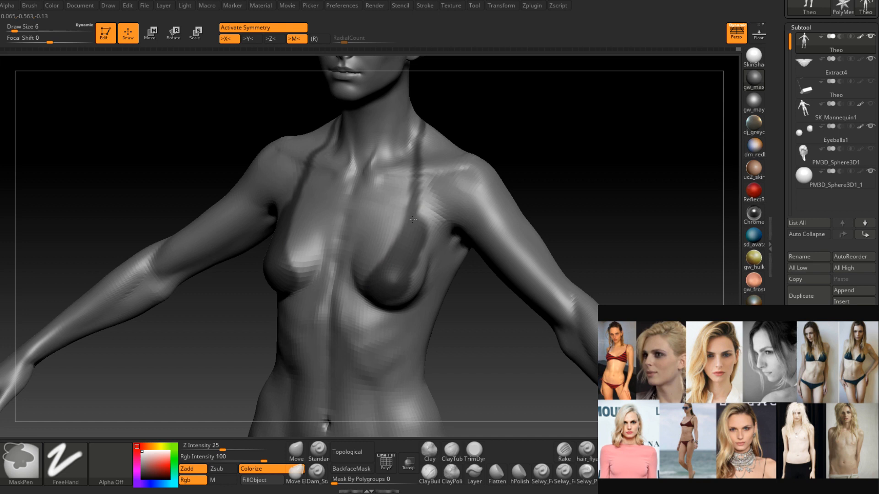
pyautogui.keyDown('ctrl'); pyautogui.moveTo(383, 272); pyautogui.dragTo(413, 203); pyautogui.keyUp('ctrl')
# Mask the cup's inner edge, underside and outer side around the breast at draw size 6.
pyautogui.moveTo(361, 293); pyautogui.dragTo(383, 276, button='right')
pyautogui.keyDown('ctrl'); pyautogui.moveTo(357, 300); pyautogui.dragTo(368, 302); pyautogui.keyUp('ctrl')
pyautogui.moveTo(388, 320); pyautogui.dragTo(389, 304, button='right')
pyautogui.keyDown('ctrl'); pyautogui.moveTo(382, 315); pyautogui.dragTo(392, 300); pyautogui.keyUp('ctrl')
pyautogui.moveTo(392, 300); pyautogui.dragTo(392, 284, button='right')
pyautogui.keyDown('ctrl'); pyautogui.moveTo(381, 320); pyautogui.dragTo(371, 320); pyautogui.keyUp('ctrl')
pyautogui.moveTo(397, 326); pyautogui.dragTo(390, 307, button='right')
pyautogui.rightClick(391, 307)
pyautogui.keyDown('ctrl'); pyautogui.moveTo(392, 302); pyautogui.dragTo(426, 272); pyautogui.keyUp('ctrl')
pyautogui.moveTo(419, 292); pyautogui.dragTo(421, 274, button='right')
pyautogui.keyDown('ctrl'); pyautogui.moveTo(383, 307); pyautogui.dragTo(407, 305); pyautogui.keyUp('ctrl')
# Fill out the cup mask at draw size 9 and join both cups with a band across the sternum at draw size 6.
pyautogui.moveTo(411, 326)
pyautogui.mouseDown(button='right')
pyautogui.moveTo(401, 320)
pyautogui.moveTo(412, 305)
pyautogui.mouseUp(button='right')
pyautogui.moveTo(447, 274)
pyautogui.mouseDown(button='right')
pyautogui.moveTo(465, 249)
pyautogui.moveTo(469, 276)
pyautogui.moveTo(429, 299)
pyautogui.moveTo(417, 294)
pyautogui.moveTo(426, 303)
pyautogui.moveTo(424, 242)
pyautogui.moveTo(378, 248)
pyautogui.mouseUp(button='right')
pyautogui.press('space')
pyautogui.moveTo(388, 247); pyautogui.dragTo(377, 246)
pyautogui.moveTo(377, 247)
pyautogui.mouseDown(button='right')
pyautogui.moveTo(471, 241)
pyautogui.moveTo(514, 232)
pyautogui.moveTo(521, 216)
pyautogui.mouseUp(button='right')
pyautogui.press('space')
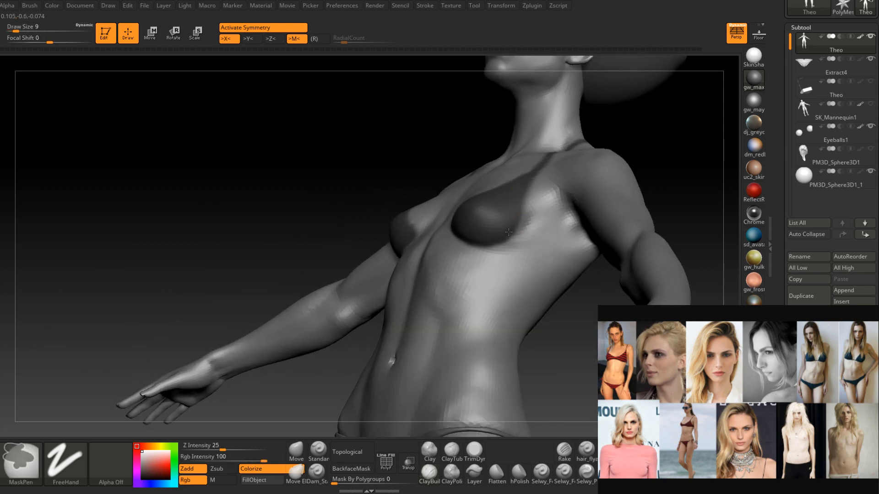
pyautogui.moveTo(490, 241); pyautogui.dragTo(470, 246, button='right')
pyautogui.press('space')
pyautogui.press('ctrl')
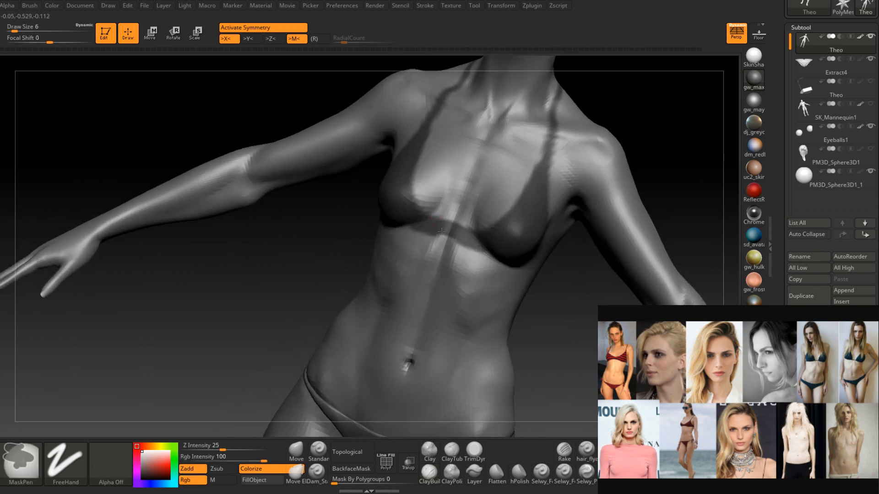
# Erase the shoulder straps from the mask above the pointed cup tops, enlarging the brush to draw size 22.
pyautogui.moveTo(517, 269)
pyautogui.mouseDown(button='right')
pyautogui.moveTo(508, 263)
pyautogui.moveTo(517, 251)
pyautogui.mouseUp(button='right')
pyautogui.keyDown('alt'); pyautogui.moveTo(541, 216); pyautogui.dragTo(514, 294, button='right'); pyautogui.keyUp('alt')
pyautogui.press('ctrl')
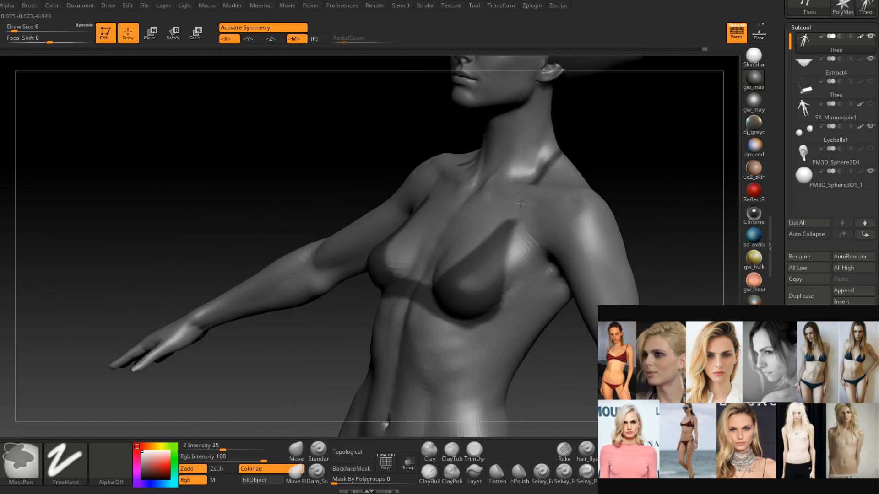
pyautogui.moveTo(497, 223); pyautogui.dragTo(487, 271, button='right')
pyautogui.press('space')
pyautogui.moveTo(508, 209); pyautogui.dragTo(516, 208)
pyautogui.press('ctrl')
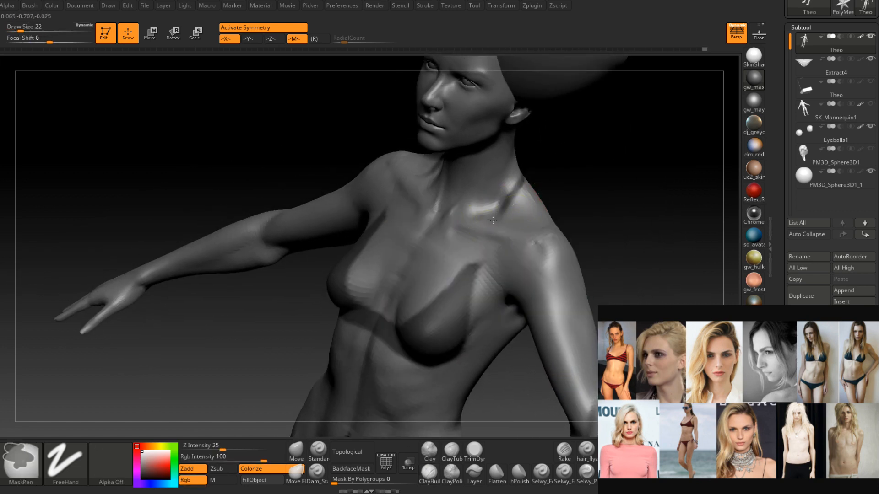
pyautogui.moveTo(506, 194); pyautogui.dragTo(480, 202, button='right')
pyautogui.press('ctrl')
pyautogui.moveTo(552, 154)
pyautogui.mouseDown(button='right')
pyautogui.moveTo(576, 168)
pyautogui.moveTo(481, 292)
pyautogui.moveTo(529, 153)
pyautogui.moveTo(497, 210)
pyautogui.mouseUp(button='right')
pyautogui.press('ctrl')
# Mask the bra's underbust band from the cup's lower outer edge around the ribs at draw size 11.
pyautogui.press('space')
pyautogui.moveTo(503, 210); pyautogui.dragTo(483, 209)
pyautogui.rightClick(484, 212)
pyautogui.rightClick(484, 209)
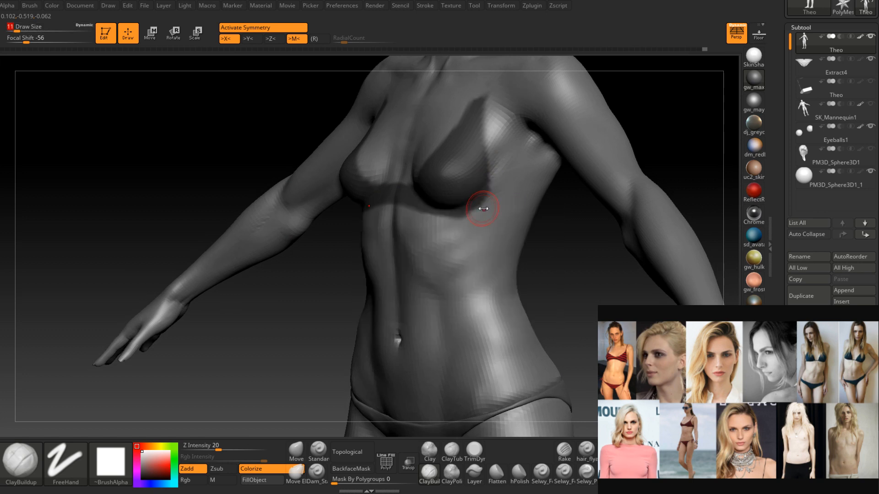
pyautogui.moveTo(487, 209); pyautogui.dragTo(485, 207, button='right')
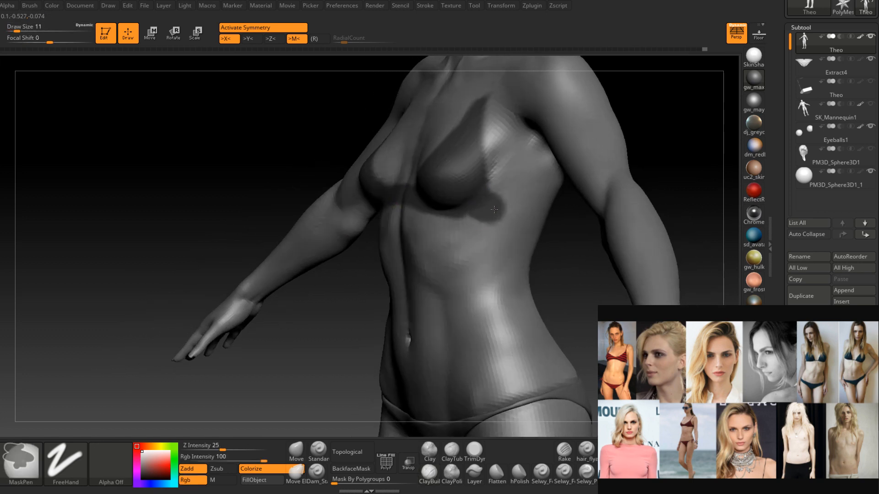
pyautogui.keyDown('ctrl'); pyautogui.moveTo(494, 209); pyautogui.dragTo(538, 215); pyautogui.keyUp('ctrl')
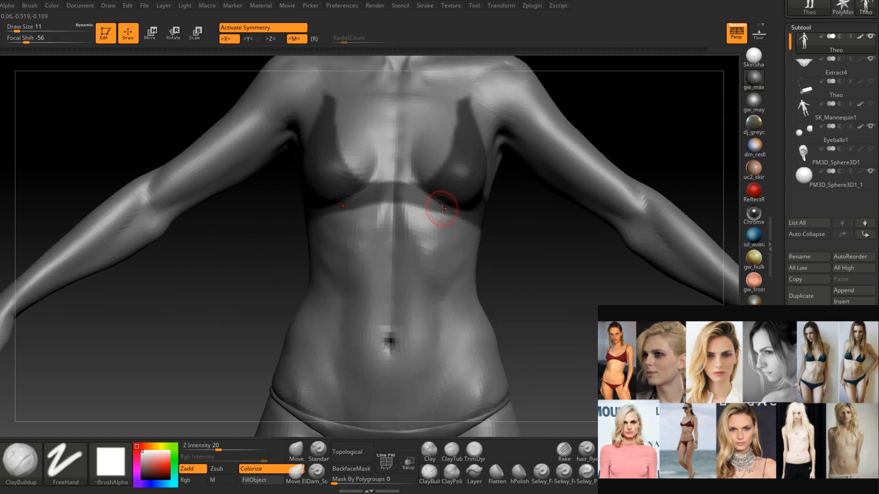
# Refine the mask along the lower edge of the bra cups at draw size 8.
pyautogui.press('space')
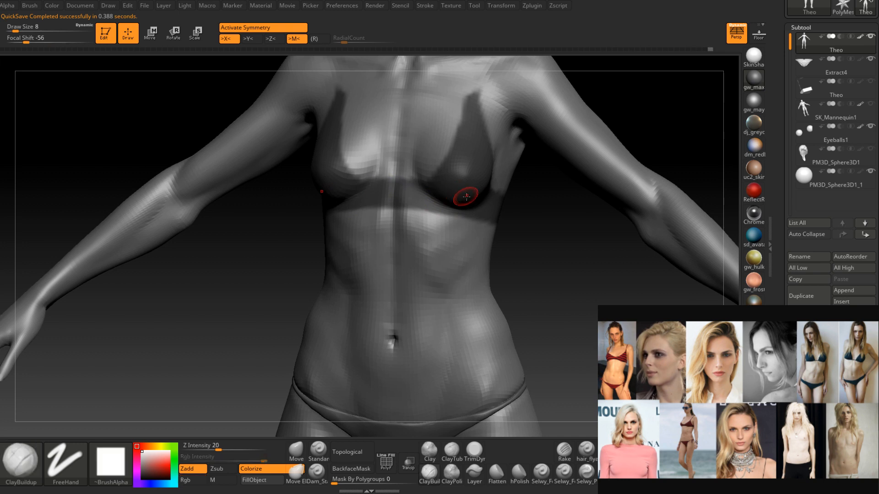
pyautogui.moveTo(467, 196); pyautogui.dragTo(388, 192, button='right')
pyautogui.moveTo(388, 193)
pyautogui.keyDown('ctrl'); pyautogui.mouseDown()
pyautogui.moveTo(518, 195)
pyautogui.moveTo(412, 193)
pyautogui.mouseUp(); pyautogui.keyUp('ctrl')
pyautogui.moveTo(471, 194)
pyautogui.keyDown('ctrl'); pyautogui.mouseDown()
pyautogui.moveTo(403, 186)
pyautogui.moveTo(456, 193)
pyautogui.mouseUp(); pyautogui.keyUp('ctrl')
pyautogui.moveTo(471, 191)
pyautogui.mouseDown(button='right')
pyautogui.moveTo(513, 202)
pyautogui.moveTo(492, 209)
pyautogui.moveTo(438, 324)
pyautogui.moveTo(447, 263)
pyautogui.moveTo(422, 245)
pyautogui.mouseUp(button='right')
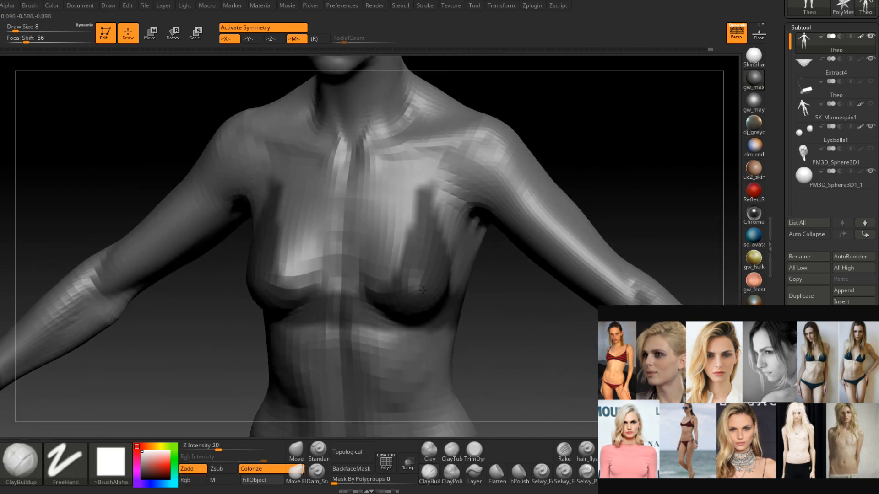
# Mask thin shoulder straps from the cup tops up to the shoulders at draw size 5 and trim their edges.
pyautogui.moveTo(434, 204); pyautogui.dragTo(429, 206, button='right')
pyautogui.press('space')
pyautogui.moveTo(438, 203); pyautogui.dragTo(431, 203)
pyautogui.keyDown('ctrl'); pyautogui.moveTo(419, 246); pyautogui.dragTo(448, 104); pyautogui.keyUp('ctrl')
pyautogui.keyDown('ctrl'); pyautogui.moveTo(426, 188); pyautogui.dragTo(457, 96); pyautogui.keyUp('ctrl')
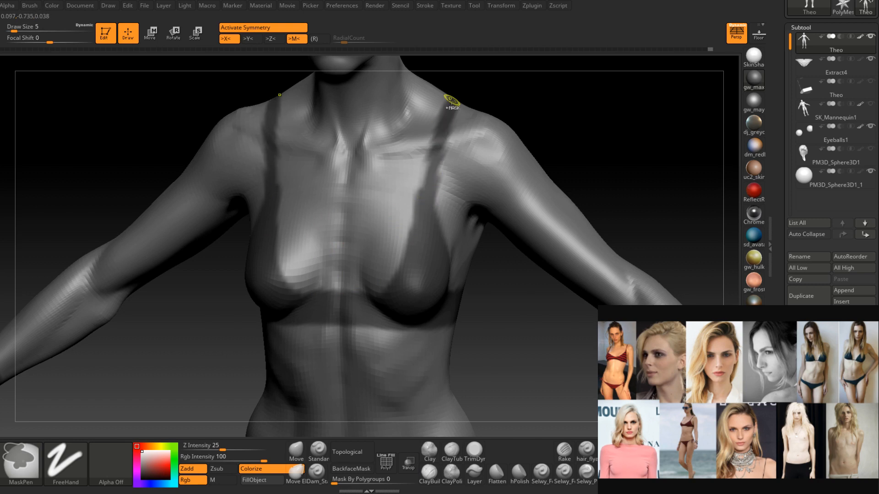
pyautogui.keyDown('ctrl'); pyautogui.keyDown('alt'); pyautogui.moveTo(430, 139); pyautogui.dragTo(405, 241); pyautogui.keyUp('alt'); pyautogui.keyUp('ctrl')
# Continue the strap masks over the shoulders and down the back to the band, enlarging the brush to draw size 7.
pyautogui.moveTo(595, 156)
pyautogui.mouseDown(button='right')
pyautogui.moveTo(418, 192)
pyautogui.moveTo(485, 163)
pyautogui.moveTo(576, 164)
pyautogui.moveTo(538, 153)
pyautogui.moveTo(540, 145)
pyautogui.mouseUp(button='right')
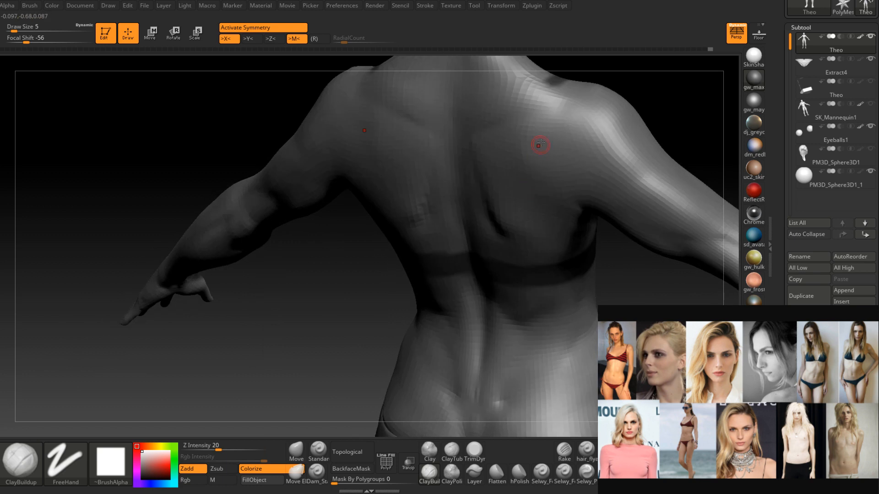
pyautogui.moveTo(557, 82)
pyautogui.keyDown('ctrl'); pyautogui.mouseDown()
pyautogui.moveTo(544, 107)
pyautogui.moveTo(529, 264)
pyautogui.mouseUp(); pyautogui.keyUp('ctrl')
pyautogui.moveTo(529, 264)
pyautogui.mouseDown(button='right')
pyautogui.moveTo(540, 229)
pyautogui.moveTo(543, 247)
pyautogui.moveTo(510, 260)
pyautogui.moveTo(488, 188)
pyautogui.mouseUp(button='right')
pyautogui.press('s')
pyautogui.moveTo(487, 188); pyautogui.dragTo(480, 284)
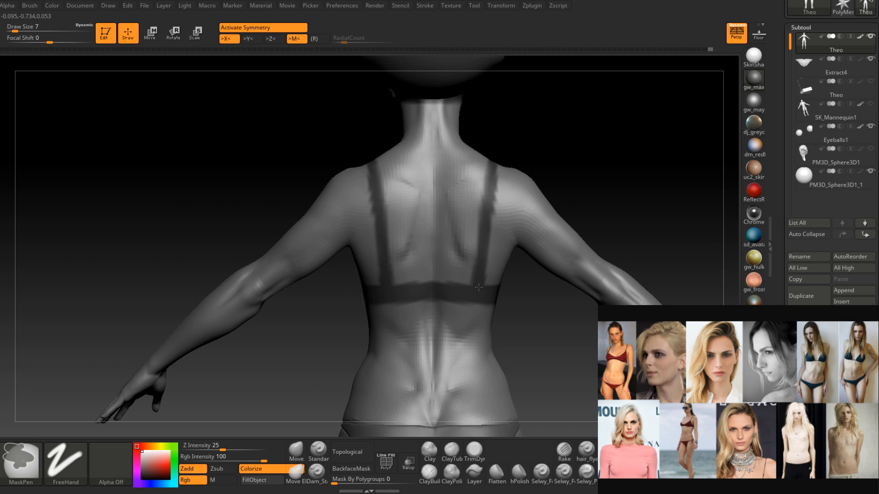
pyautogui.moveTo(489, 257); pyautogui.dragTo(456, 291, button='right')
pyautogui.press('ctrl')
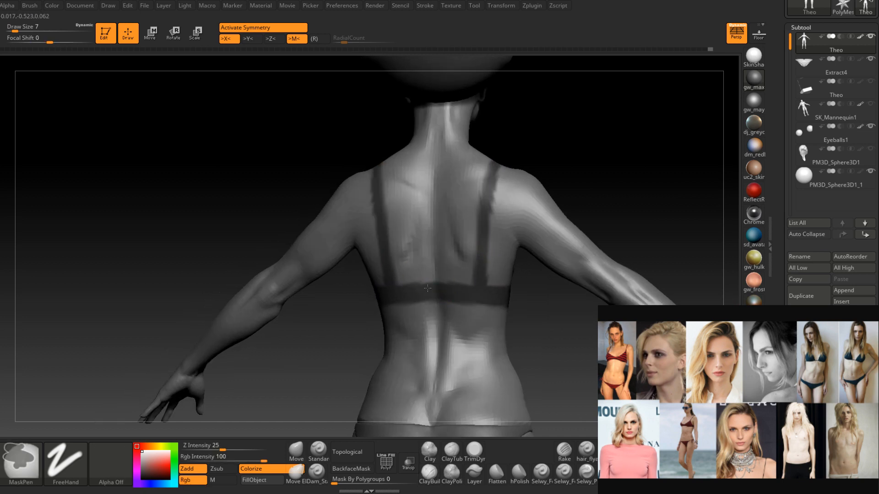
# Strengthen the front strap mask between the cup top and the shoulder at draw size 7.
pyautogui.moveTo(422, 286); pyautogui.dragTo(392, 291, button='right')
pyautogui.press('ctrl')
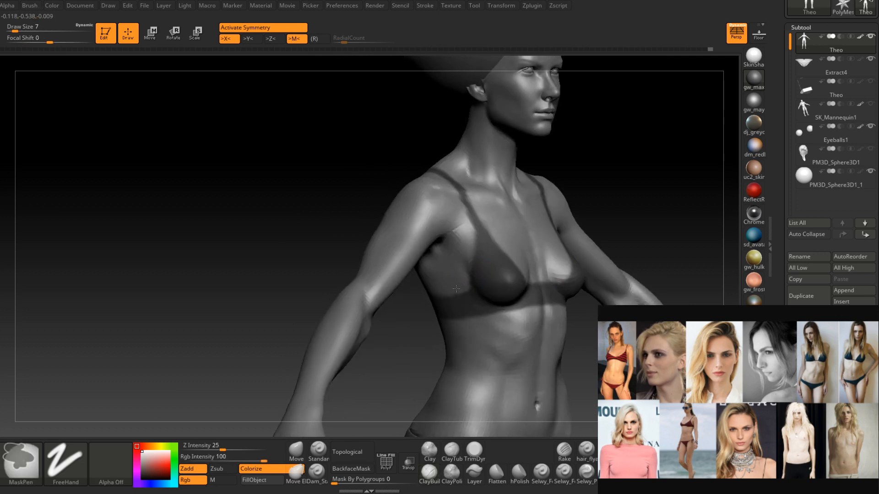
pyautogui.moveTo(447, 290); pyautogui.dragTo(474, 270, button='right')
pyautogui.moveTo(536, 248); pyautogui.dragTo(530, 251, button='right')
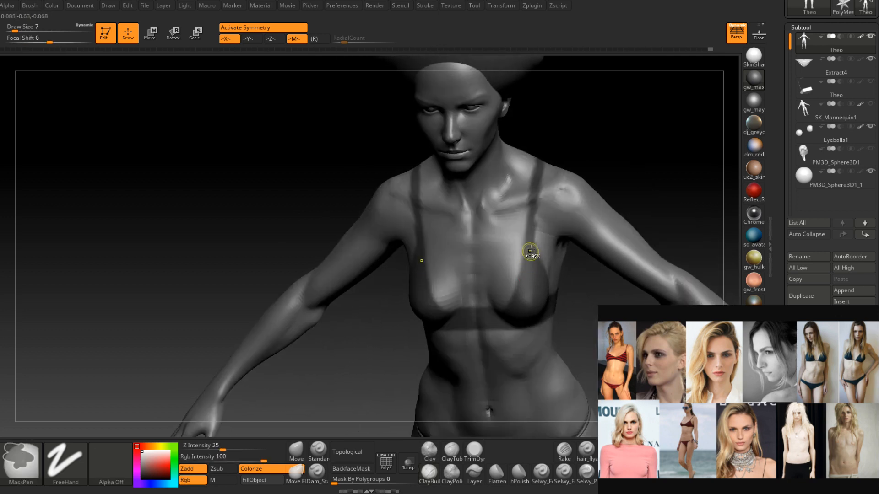
pyautogui.keyDown('ctrl'); pyautogui.moveTo(532, 241); pyautogui.dragTo(542, 164); pyautogui.keyUp('ctrl')
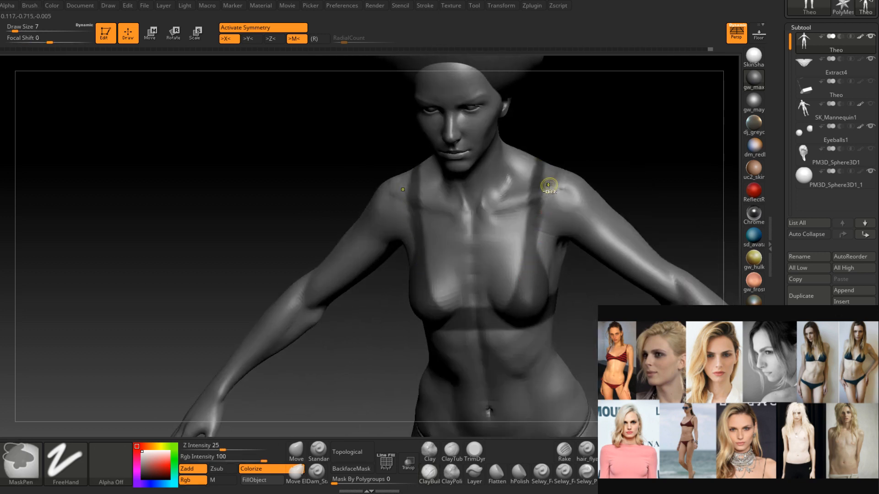
pyautogui.moveTo(551, 220); pyautogui.dragTo(511, 224, button='right')
pyautogui.moveTo(551, 187)
pyautogui.mouseDown(button='right')
pyautogui.moveTo(526, 229)
pyautogui.moveTo(535, 232)
pyautogui.moveTo(550, 208)
pyautogui.moveTo(532, 254)
pyautogui.moveTo(544, 147)
pyautogui.mouseUp(button='right')
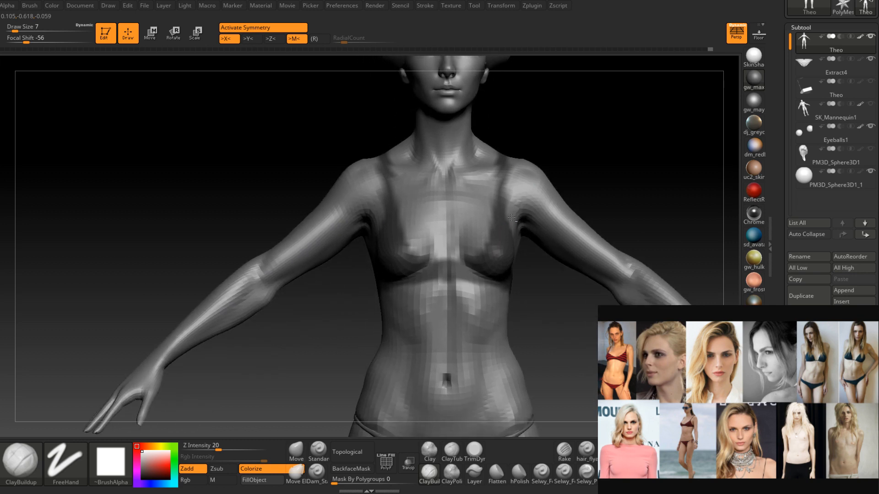
# Extend the mask over the cups' upper inner edge and erase the excess along the front straps.
pyautogui.moveTo(482, 257); pyautogui.dragTo(492, 211, button='right')
pyautogui.moveTo(488, 258)
pyautogui.mouseDown(button='right')
pyautogui.moveTo(471, 235)
pyautogui.moveTo(452, 256)
pyautogui.mouseUp(button='right')
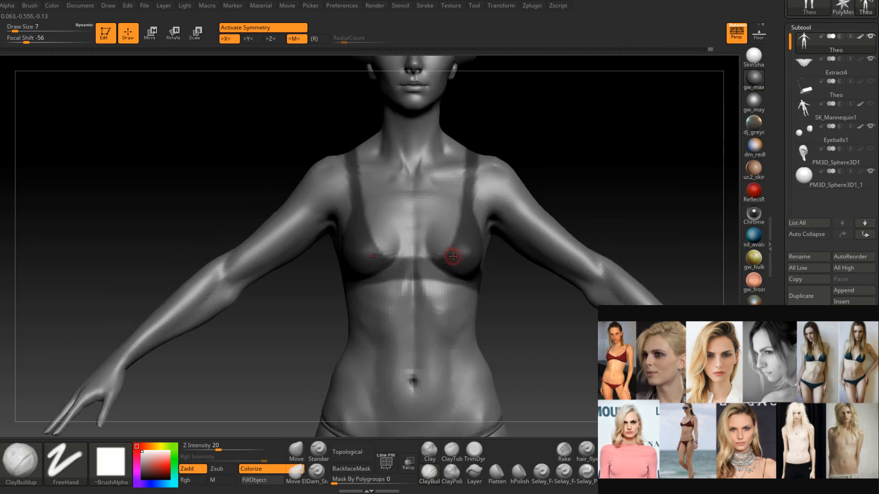
pyautogui.press('ctrl')
pyautogui.keyDown('ctrl'); pyautogui.moveTo(432, 259); pyautogui.dragTo(460, 243); pyautogui.keyUp('ctrl')
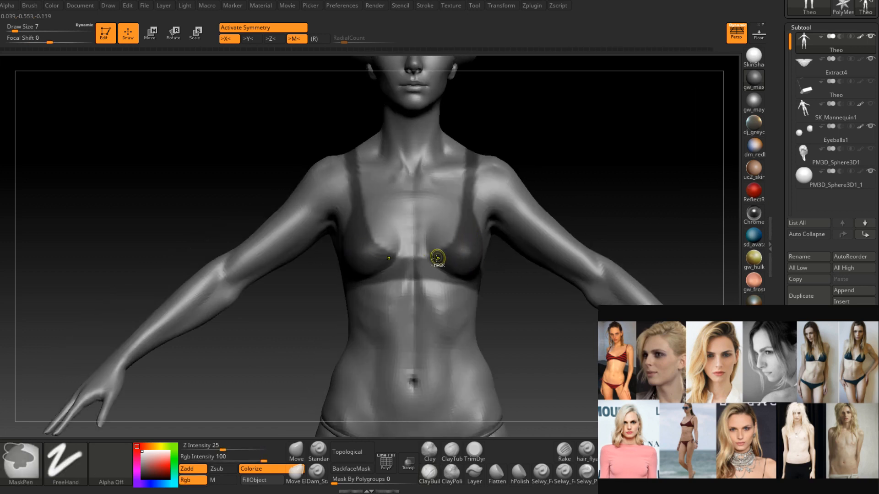
pyautogui.press('ctrl')
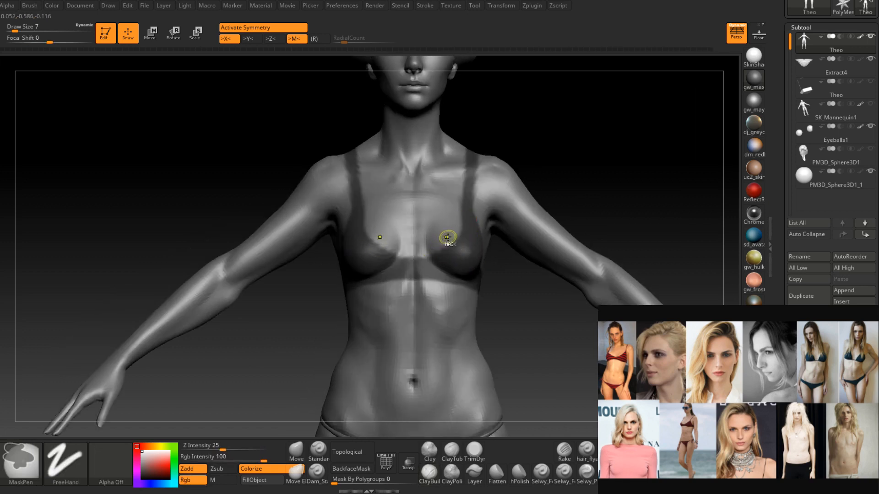
pyautogui.keyDown('ctrl'); pyautogui.keyDown('alt'); pyautogui.moveTo(459, 201); pyautogui.dragTo(463, 186); pyautogui.keyUp('alt'); pyautogui.keyUp('ctrl')
pyautogui.moveTo(459, 223); pyautogui.dragTo(449, 221, button='right')
pyautogui.keyDown('ctrl'); pyautogui.keyDown('alt'); pyautogui.moveTo(464, 184); pyautogui.dragTo(464, 199); pyautogui.keyUp('alt'); pyautogui.keyUp('ctrl')
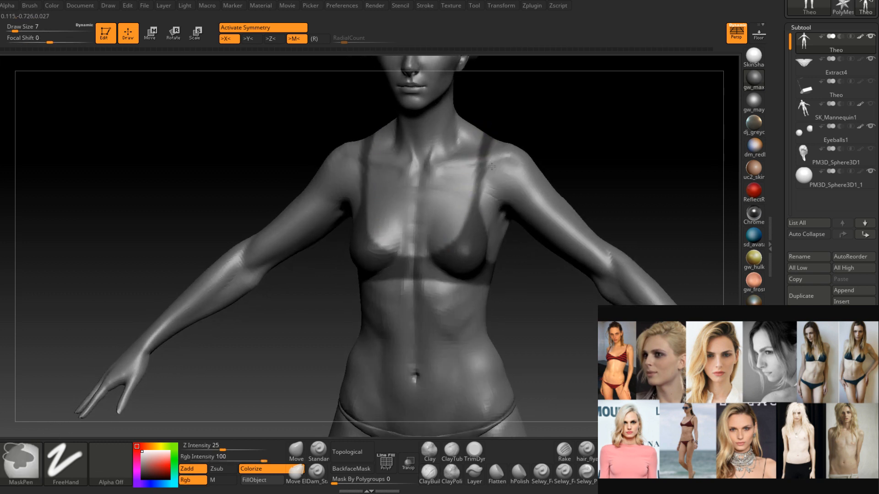
# Narrow the strap masks over the shoulders and down the back at draw size 5.
pyautogui.moveTo(493, 169); pyautogui.dragTo(494, 159, button='right')
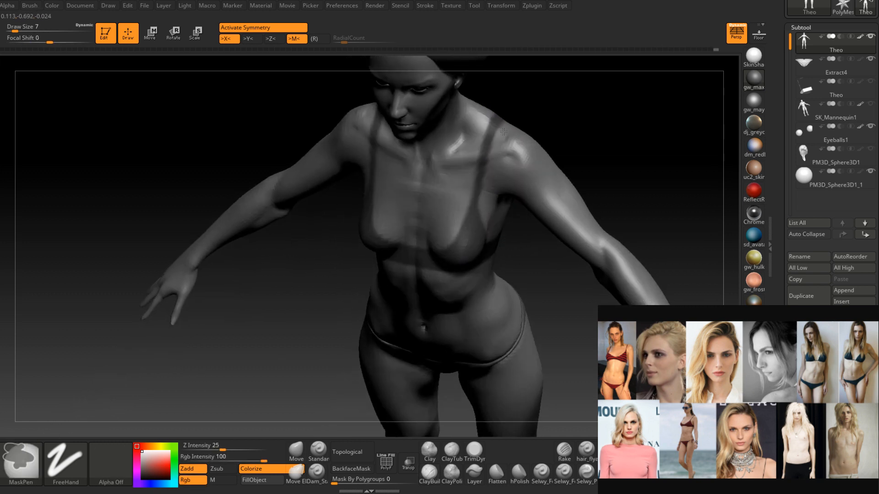
pyautogui.keyDown('ctrl'); pyautogui.keyDown('alt'); pyautogui.moveTo(474, 157); pyautogui.dragTo(470, 172); pyautogui.keyUp('alt'); pyautogui.keyUp('ctrl')
pyautogui.press('space')
pyautogui.moveTo(485, 137); pyautogui.dragTo(489, 142)
pyautogui.moveTo(494, 133)
pyautogui.mouseDown(button='right')
pyautogui.moveTo(394, 146)
pyautogui.moveTo(388, 185)
pyautogui.moveTo(541, 159)
pyautogui.moveTo(528, 194)
pyautogui.moveTo(487, 239)
pyautogui.moveTo(519, 176)
pyautogui.moveTo(507, 149)
pyautogui.mouseUp(button='right')
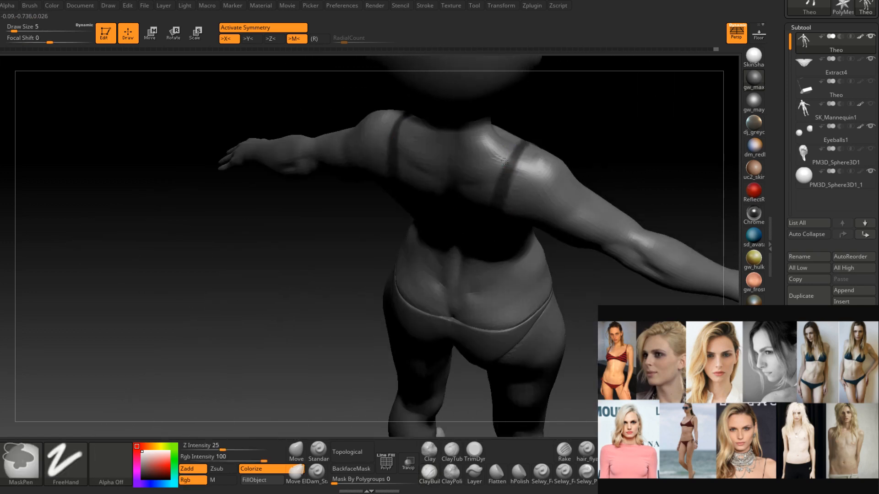
pyautogui.moveTo(501, 198); pyautogui.dragTo(506, 158, button='right')
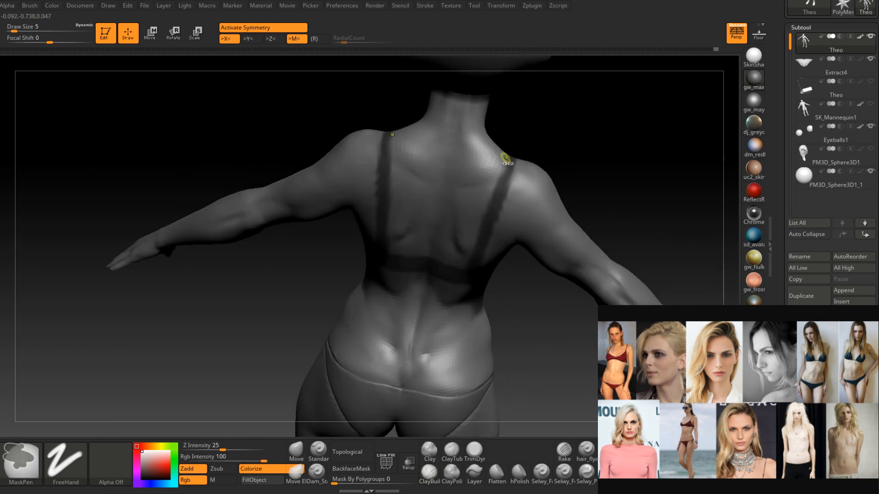
pyautogui.moveTo(475, 228); pyautogui.dragTo(490, 192, button='right')
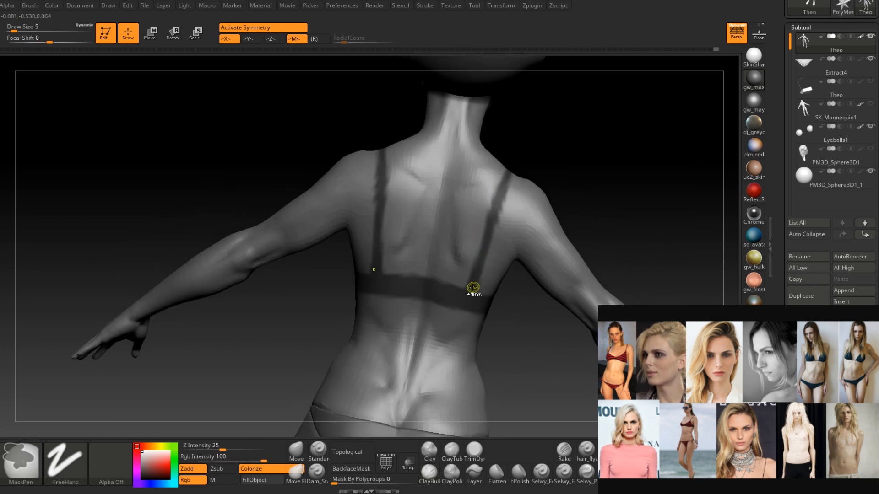
pyautogui.moveTo(506, 172); pyautogui.dragTo(490, 197, button='right')
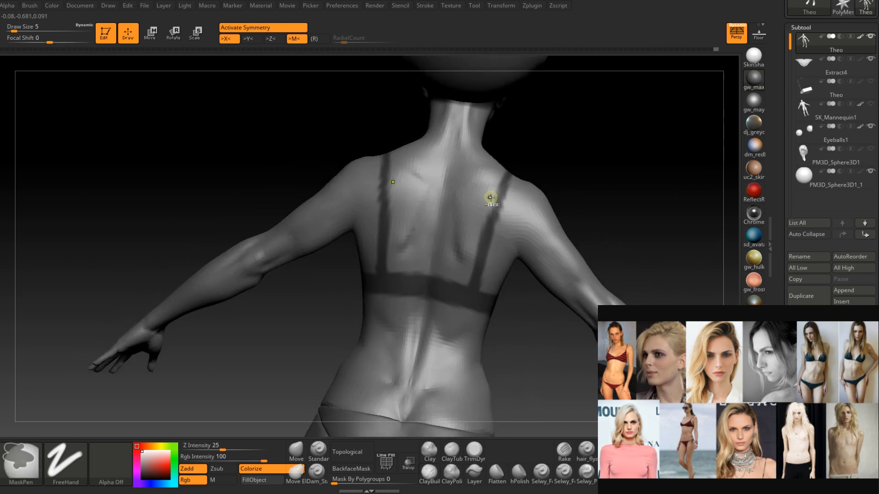
# Clean up the mask edges of the back straps and the band around the ribs at draw size 5.
pyautogui.moveTo(503, 190); pyautogui.dragTo(470, 254, button='right')
pyautogui.moveTo(505, 195)
pyautogui.keyDown('shift'); pyautogui.mouseDown(button='right')
pyautogui.moveTo(495, 220)
pyautogui.moveTo(508, 264)
pyautogui.moveTo(537, 247)
pyautogui.moveTo(486, 255)
pyautogui.moveTo(553, 240)
pyautogui.moveTo(485, 227)
pyautogui.moveTo(471, 287)
pyautogui.mouseUp(button='right'); pyautogui.keyUp('shift')
pyautogui.rightClick(471, 287)
pyautogui.moveTo(580, 180); pyautogui.dragTo(600, 171, button='right')
pyautogui.press('ctrl')
pyautogui.keyDown('ctrl'); pyautogui.moveTo(530, 212); pyautogui.dragTo(422, 227); pyautogui.keyUp('ctrl')
pyautogui.keyDown('ctrl'); pyautogui.moveTo(591, 288); pyautogui.dragTo(411, 229); pyautogui.keyUp('ctrl')
pyautogui.moveTo(510, 216)
pyautogui.mouseDown(button='right')
pyautogui.moveTo(610, 231)
pyautogui.moveTo(633, 161)
pyautogui.moveTo(685, 155)
pyautogui.mouseUp(button='right')
pyautogui.moveTo(694, 150)
pyautogui.keyDown('ctrl'); pyautogui.keyDown('alt'); pyautogui.mouseDown()
pyautogui.moveTo(529, 263)
pyautogui.moveTo(499, 273)
pyautogui.mouseUp(); pyautogui.keyUp('alt'); pyautogui.keyUp('ctrl')
pyautogui.moveTo(556, 270)
pyautogui.mouseDown(button='right')
pyautogui.moveTo(517, 268)
pyautogui.moveTo(484, 240)
pyautogui.moveTo(448, 229)
pyautogui.mouseUp(button='right')
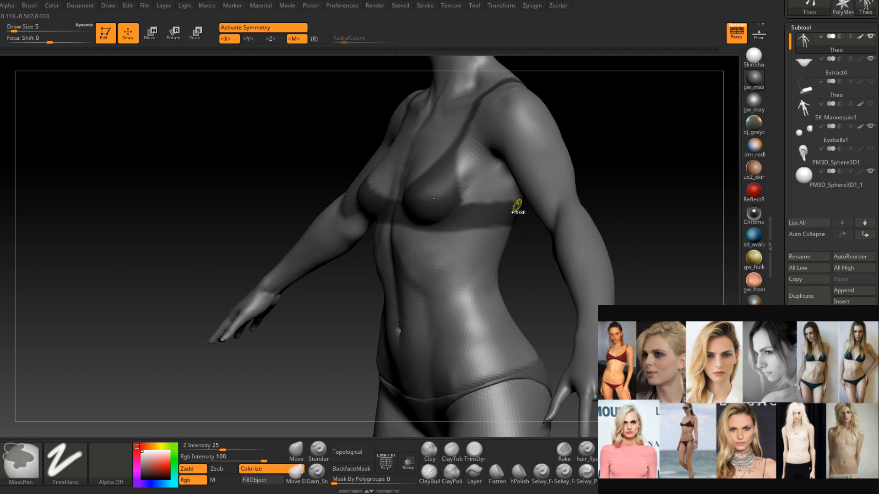
pyautogui.moveTo(514, 202); pyautogui.dragTo(463, 208, button='right')
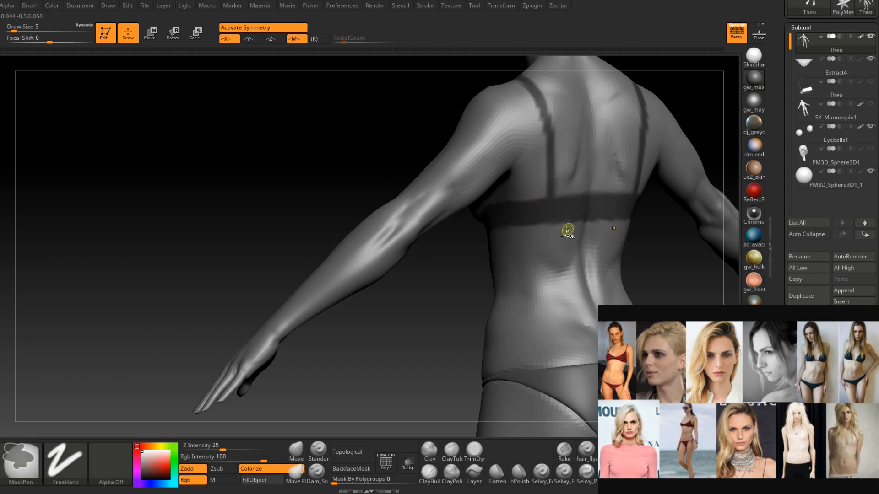
# Extract the masked bra shape from the body as a new subtool.
pyautogui.moveTo(617, 228)
pyautogui.mouseDown(button='right')
pyautogui.moveTo(595, 231)
pyautogui.moveTo(524, 285)
pyautogui.moveTo(447, 302)
pyautogui.mouseUp(button='right')
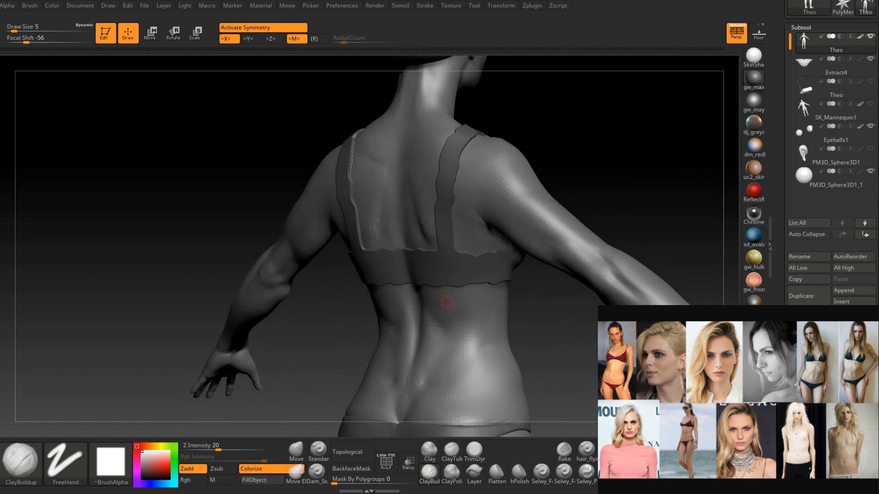
pyautogui.moveTo(704, 275); pyautogui.dragTo(579, 415, button='right')
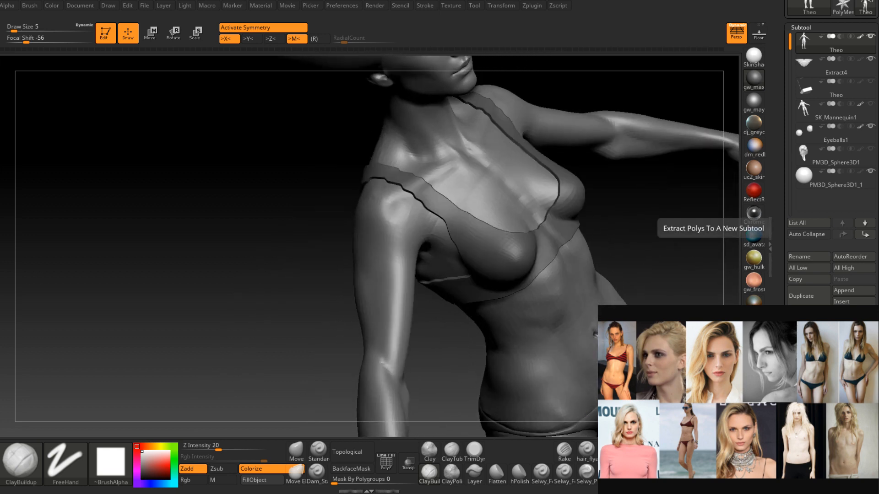
pyautogui.moveTo(538, 314)
pyautogui.keyDown('shift'); pyautogui.mouseDown(button='right')
pyautogui.moveTo(525, 246)
pyautogui.moveTo(528, 253)
pyautogui.mouseUp(button='right'); pyautogui.keyUp('shift')
# Smooth the extracted bra's front straps, cups and side band at draw size 59.
pyautogui.press('space')
pyautogui.moveTo(515, 253)
pyautogui.mouseDown()
pyautogui.moveTo(580, 251)
pyautogui.moveTo(508, 197)
pyautogui.moveTo(491, 134)
pyautogui.mouseUp()
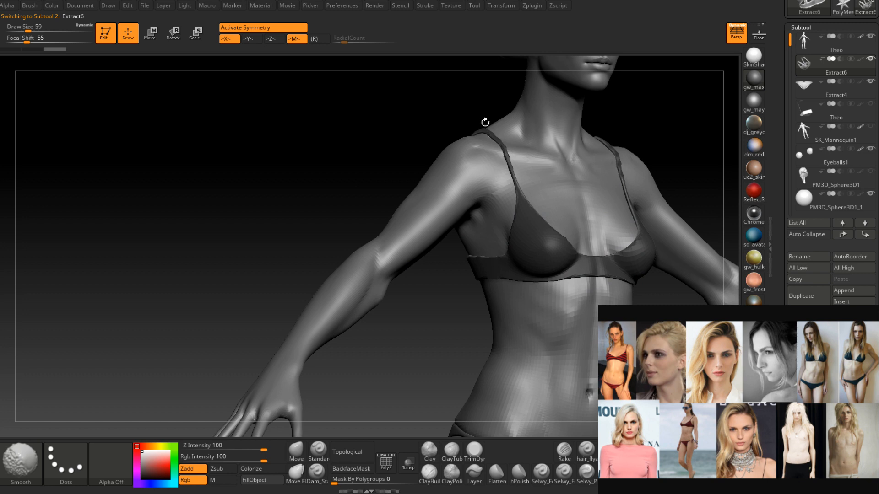
pyautogui.moveTo(485, 122); pyautogui.dragTo(495, 184, button='right')
pyautogui.moveTo(595, 204)
pyautogui.mouseDown(button='right')
pyautogui.moveTo(577, 206)
pyautogui.moveTo(533, 243)
pyautogui.mouseUp(button='right')
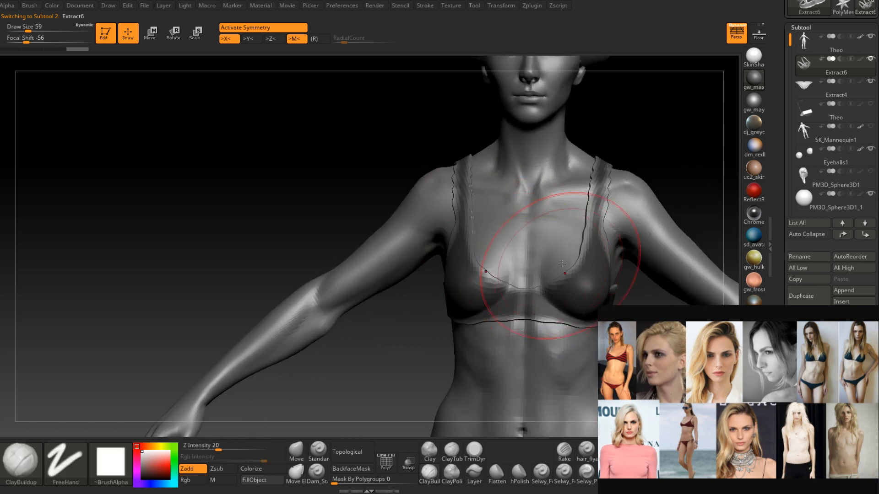
pyautogui.moveTo(625, 182); pyautogui.dragTo(611, 202, button='right')
pyautogui.moveTo(578, 256)
pyautogui.keyDown('shift'); pyautogui.mouseDown()
pyautogui.moveTo(595, 202)
pyautogui.moveTo(625, 156)
pyautogui.moveTo(589, 286)
pyautogui.moveTo(527, 311)
pyautogui.moveTo(596, 321)
pyautogui.mouseUp(); pyautogui.keyUp('shift')
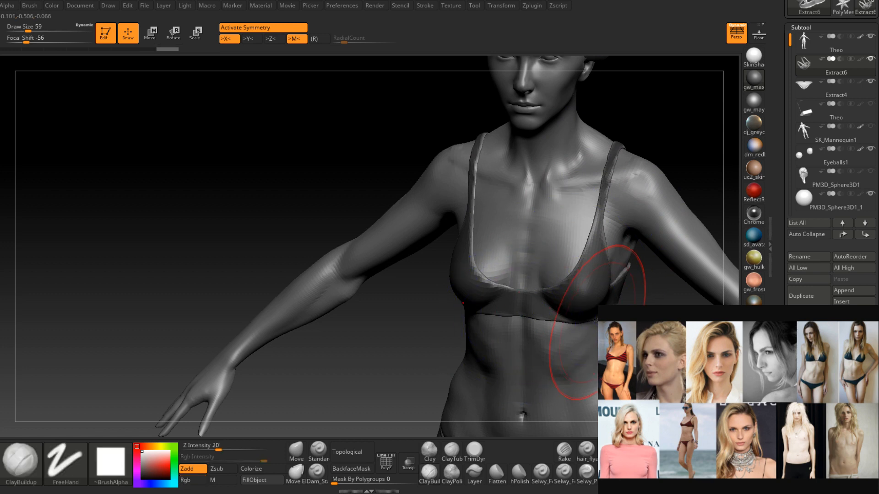
pyautogui.moveTo(649, 302); pyautogui.dragTo(620, 297, button='right')
pyautogui.keyDown('shift'); pyautogui.moveTo(620, 297); pyautogui.dragTo(649, 275); pyautogui.keyUp('shift')
pyautogui.moveTo(655, 293); pyautogui.dragTo(543, 292, button='right')
pyautogui.keyDown('shift'); pyautogui.moveTo(543, 293); pyautogui.dragTo(590, 299); pyautogui.keyUp('shift')
# Smooth the bra's back straps and back band at draw size 59.
pyautogui.moveTo(654, 297); pyautogui.dragTo(623, 295, button='right')
pyautogui.moveTo(624, 295)
pyautogui.keyDown('shift'); pyautogui.mouseDown()
pyautogui.moveTo(664, 274)
pyautogui.moveTo(627, 274)
pyautogui.moveTo(595, 183)
pyautogui.mouseUp(); pyautogui.keyUp('shift')
pyautogui.moveTo(605, 219)
pyautogui.keyDown('shift'); pyautogui.mouseDown()
pyautogui.moveTo(595, 169)
pyautogui.moveTo(606, 226)
pyautogui.mouseUp(); pyautogui.keyUp('shift')
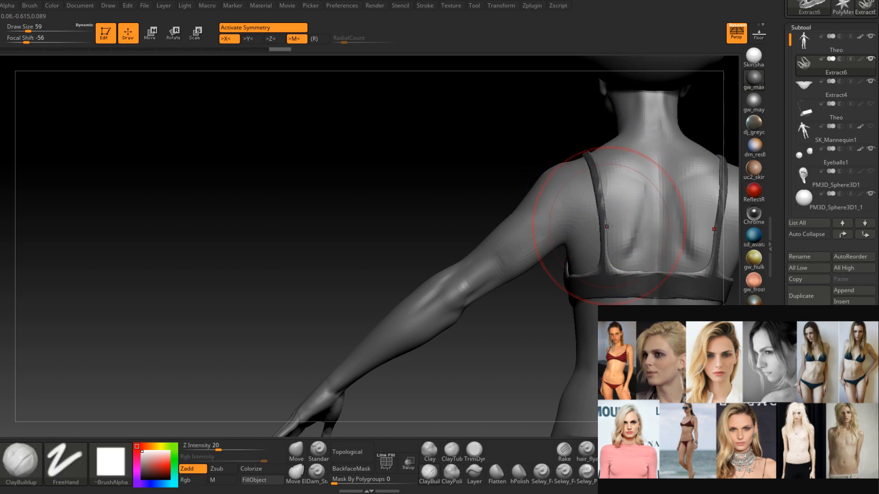
pyautogui.moveTo(607, 227); pyautogui.dragTo(621, 235, button='right')
pyautogui.keyDown('shift'); pyautogui.moveTo(621, 236); pyautogui.dragTo(574, 267); pyautogui.keyUp('shift')
pyautogui.moveTo(523, 290); pyautogui.dragTo(578, 292, button='right')
pyautogui.keyDown('shift'); pyautogui.moveTo(578, 292); pyautogui.dragTo(583, 295); pyautogui.keyUp('shift')
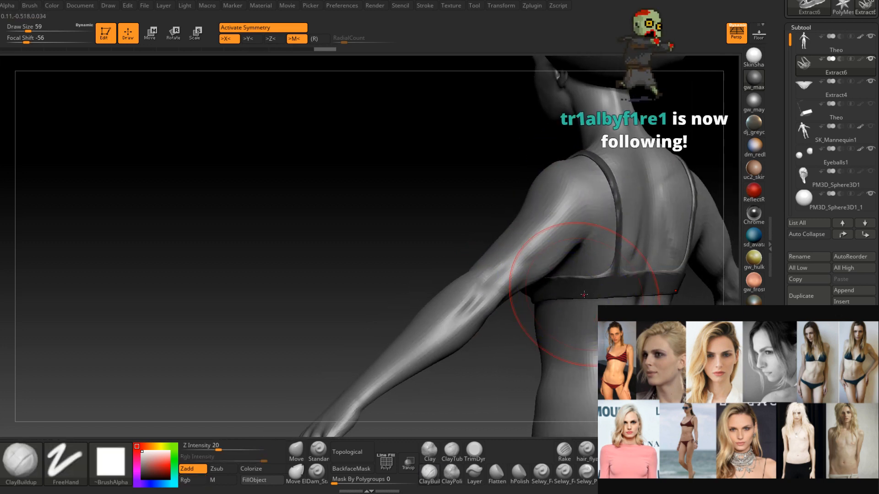
# Smooth the bra's cup edges and underbust band at draw size 27.
pyautogui.moveTo(584, 295)
pyautogui.mouseDown(button='right')
pyautogui.moveTo(476, 255)
pyautogui.moveTo(464, 263)
pyautogui.mouseUp(button='right')
pyautogui.press('space')
pyautogui.moveTo(487, 249); pyautogui.dragTo(479, 249)
pyautogui.moveTo(493, 265)
pyautogui.keyDown('shift'); pyautogui.mouseDown(button='right')
pyautogui.moveTo(540, 294)
pyautogui.moveTo(392, 278)
pyautogui.moveTo(495, 335)
pyautogui.moveTo(402, 284)
pyautogui.moveTo(412, 247)
pyautogui.mouseUp(button='right'); pyautogui.keyUp('shift')
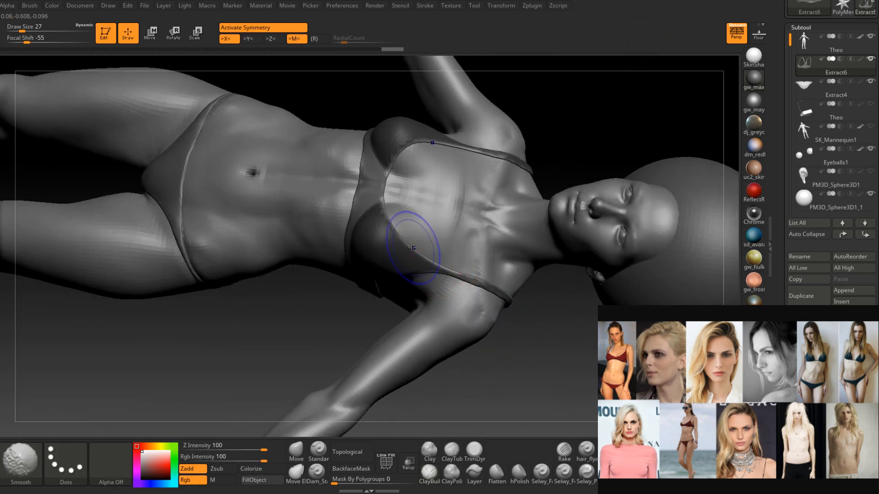
pyautogui.moveTo(392, 205); pyautogui.dragTo(350, 199, button='right')
pyautogui.keyDown('shift'); pyautogui.moveTo(350, 199); pyautogui.dragTo(352, 160); pyautogui.keyUp('shift')
pyautogui.keyDown('shift'); pyautogui.moveTo(411, 160); pyautogui.dragTo(446, 131); pyautogui.keyUp('shift')
pyautogui.moveTo(446, 212); pyautogui.dragTo(465, 279, button='right')
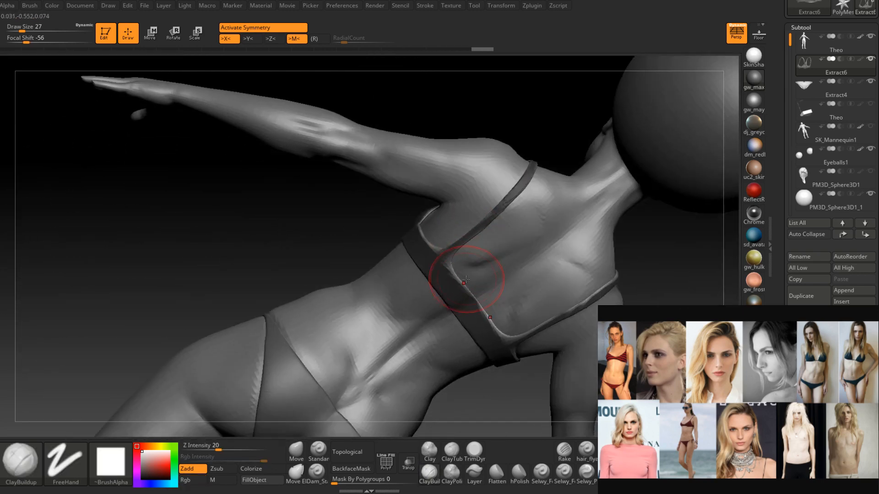
# Sharpen the inner corners where the straps meet the back band with the Move brush at draw size 4.
pyautogui.moveTo(646, 275)
pyautogui.mouseDown(button='right')
pyautogui.moveTo(623, 227)
pyautogui.moveTo(648, 246)
pyautogui.moveTo(639, 270)
pyautogui.mouseUp(button='right')
pyautogui.keyDown('alt'); pyautogui.moveTo(574, 310); pyautogui.dragTo(611, 304, button='right'); pyautogui.keyUp('alt')
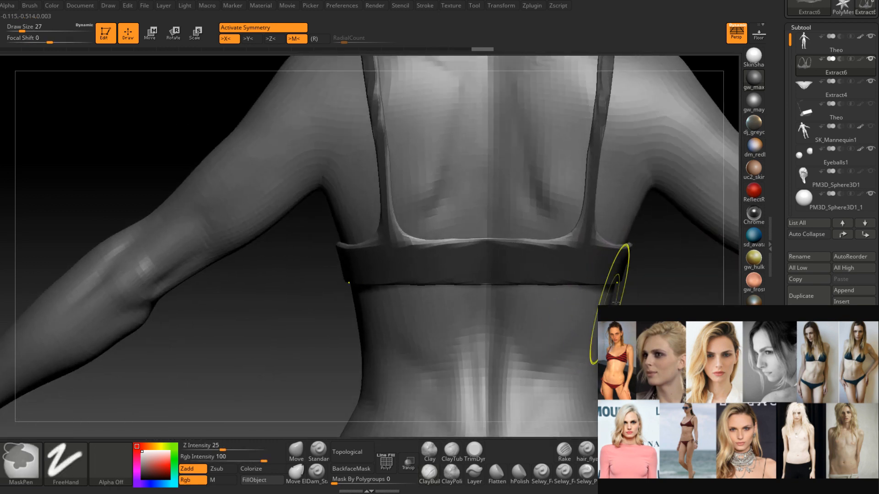
pyautogui.keyDown('ctrl'); pyautogui.moveTo(617, 305); pyautogui.dragTo(627, 319); pyautogui.keyUp('ctrl')
pyautogui.moveTo(627, 319); pyautogui.dragTo(476, 246, button='right')
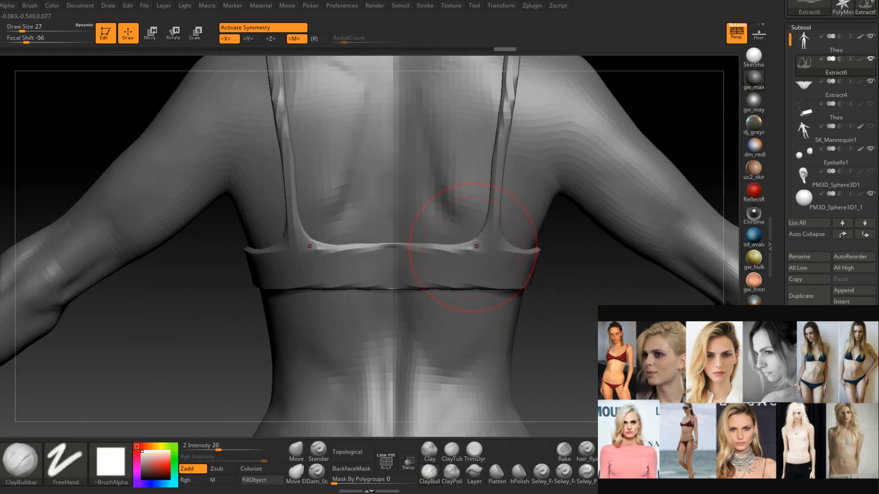
pyautogui.click(302, 448)
pyautogui.press('space')
pyautogui.moveTo(477, 242); pyautogui.dragTo(463, 241)
pyautogui.moveTo(468, 235)
pyautogui.keyDown('ctrl'); pyautogui.mouseDown(button='right')
pyautogui.moveTo(482, 252)
pyautogui.moveTo(472, 238)
pyautogui.mouseUp(button='right'); pyautogui.keyUp('ctrl')
pyautogui.press('space')
pyautogui.moveTo(471, 239)
pyautogui.mouseDown()
pyautogui.moveTo(486, 218)
pyautogui.moveTo(475, 237)
pyautogui.mouseUp()
pyautogui.press('space')
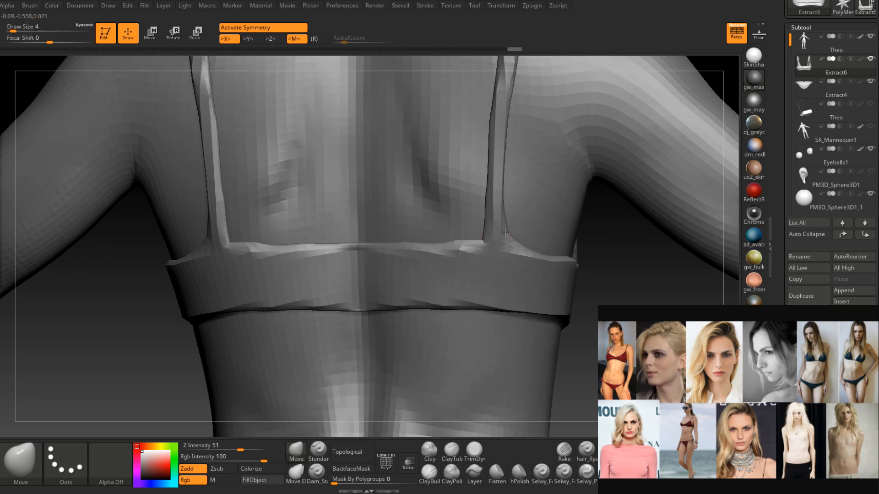
# Refine the corners where the straps join the back band with the Move brush, raising the draw size to 7.
pyautogui.moveTo(507, 230); pyautogui.dragTo(505, 234, button='right')
pyautogui.press('space')
pyautogui.moveTo(504, 234); pyautogui.dragTo(506, 240)
pyautogui.press('space')
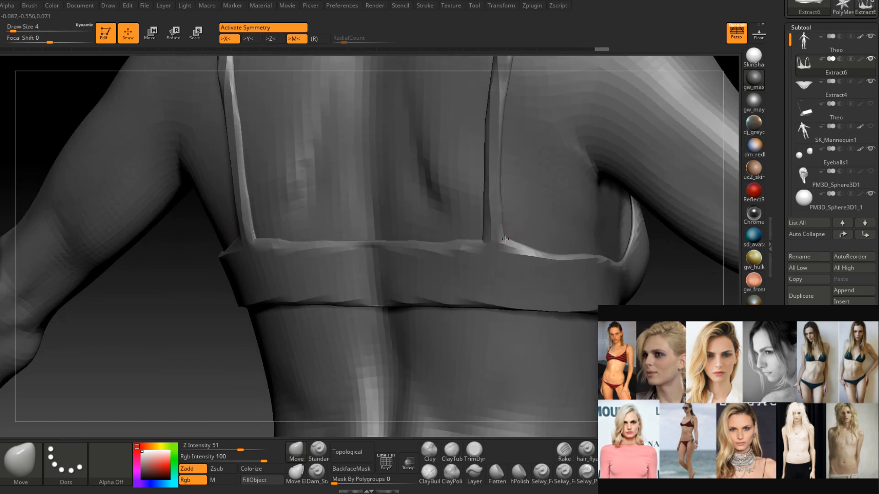
pyautogui.moveTo(507, 237); pyautogui.dragTo(510, 245, button='right')
pyautogui.press('space')
pyautogui.moveTo(510, 245); pyautogui.dragTo(516, 243)
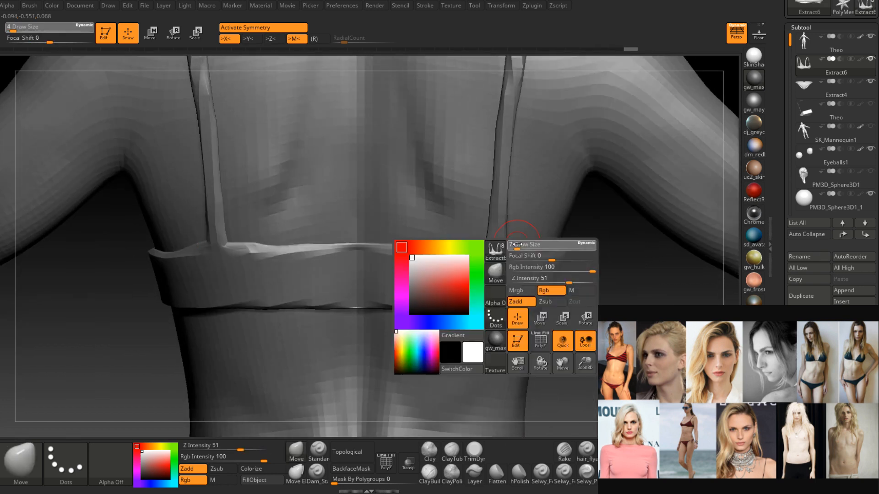
pyautogui.moveTo(518, 252); pyautogui.dragTo(505, 249, button='right')
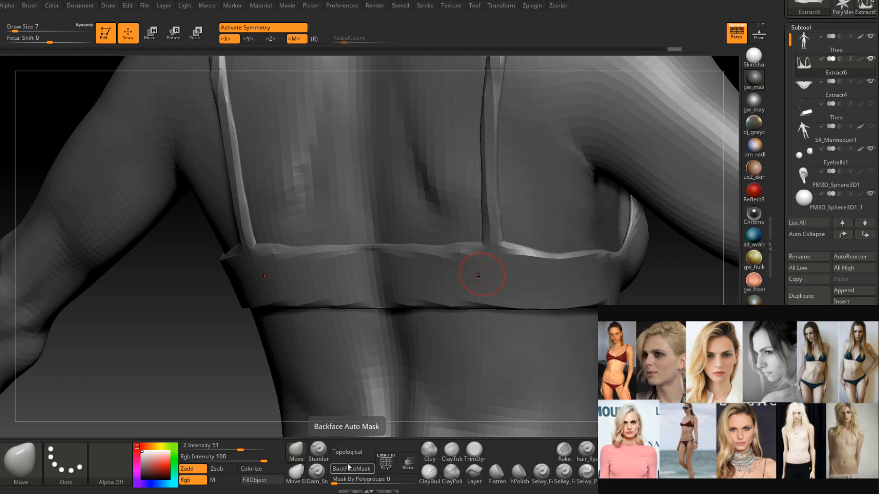
pyautogui.moveTo(439, 316); pyautogui.dragTo(622, 298, button='right')
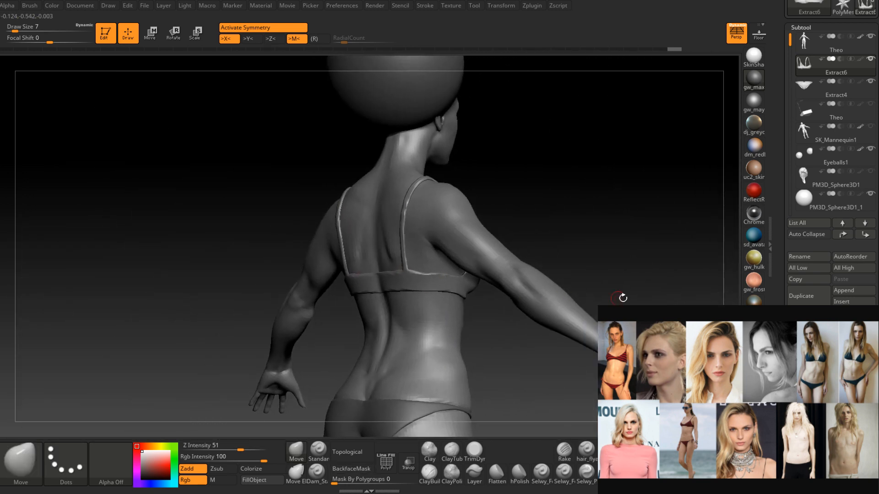
# Even out the bra's back band and strap bases with the Move brush at draw size 16.
pyautogui.keyDown('ctrl'); pyautogui.moveTo(412, 271); pyautogui.dragTo(429, 289, button='right'); pyautogui.keyUp('ctrl')
pyautogui.keyDown('shift'); pyautogui.moveTo(430, 291); pyautogui.dragTo(432, 293); pyautogui.keyUp('shift')
pyautogui.moveTo(432, 293); pyautogui.dragTo(396, 297, button='right')
pyautogui.press('space')
pyautogui.moveTo(426, 274); pyautogui.dragTo(431, 274)
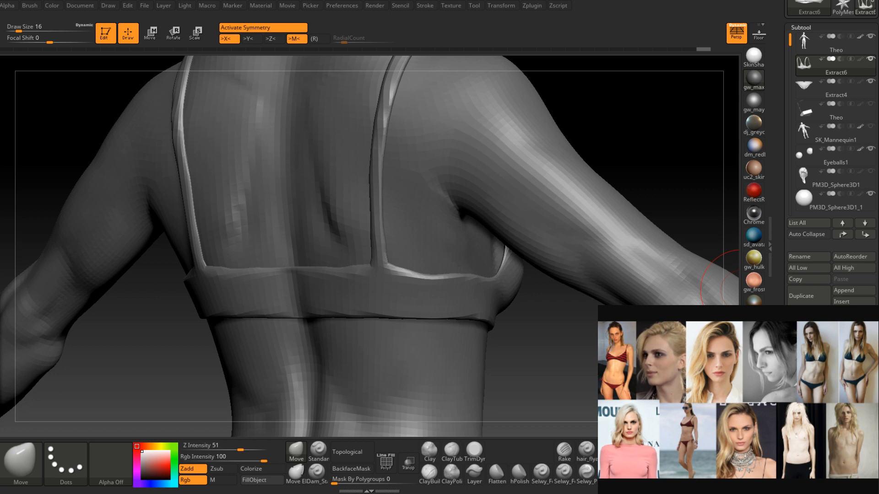
pyautogui.moveTo(430, 273)
pyautogui.mouseDown(button='right')
pyautogui.moveTo(433, 293)
pyautogui.moveTo(410, 296)
pyautogui.moveTo(428, 297)
pyautogui.moveTo(430, 277)
pyautogui.moveTo(488, 296)
pyautogui.moveTo(446, 319)
pyautogui.mouseUp(button='right')
# Invert the body's mask and sculpt the surface beneath the bra's front straps and cups with the Standard brush at intensity 25.
pyautogui.keyDown('alt'); pyautogui.click(442, 335); pyautogui.keyUp('alt')
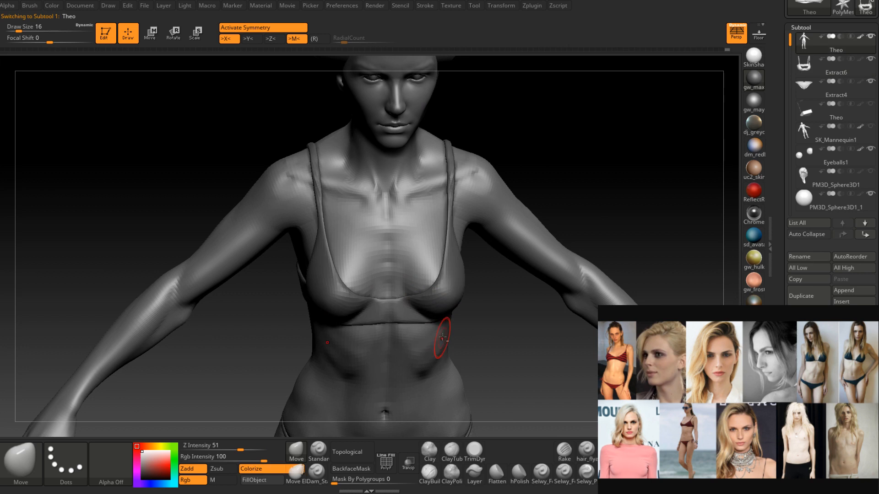
pyautogui.keyDown('ctrl'); pyautogui.click(477, 313); pyautogui.keyUp('ctrl')
pyautogui.moveTo(434, 310)
pyautogui.keyDown('alt'); pyautogui.mouseDown(button='right')
pyautogui.moveTo(443, 280)
pyautogui.moveTo(469, 354)
pyautogui.mouseUp(button='right'); pyautogui.keyUp('alt')
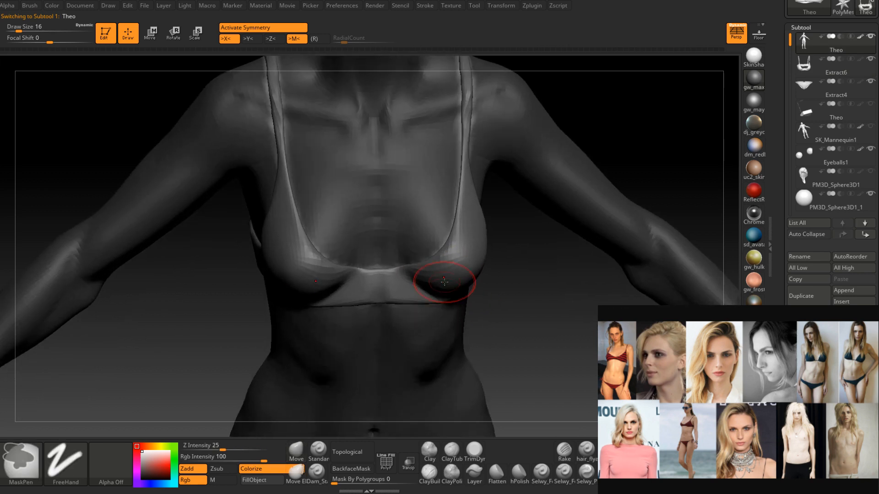
pyautogui.click(318, 451)
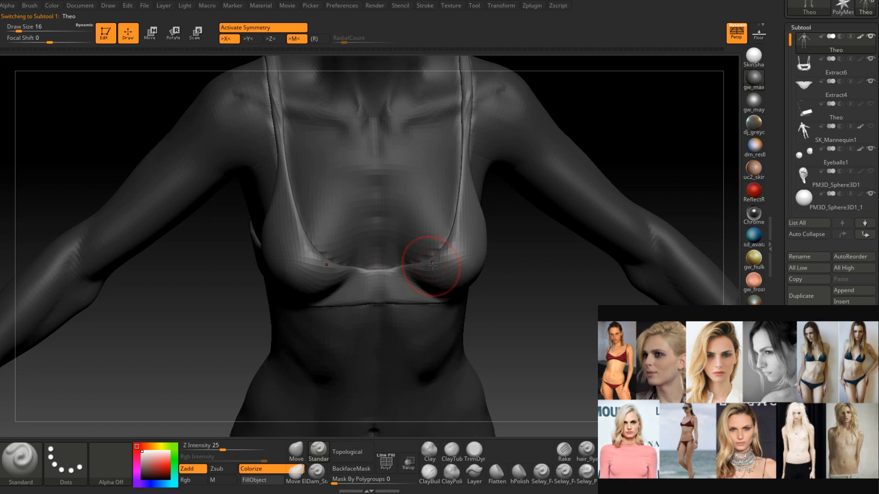
pyautogui.keyDown('alt'); pyautogui.moveTo(460, 225); pyautogui.dragTo(422, 304, button='right'); pyautogui.keyUp('alt')
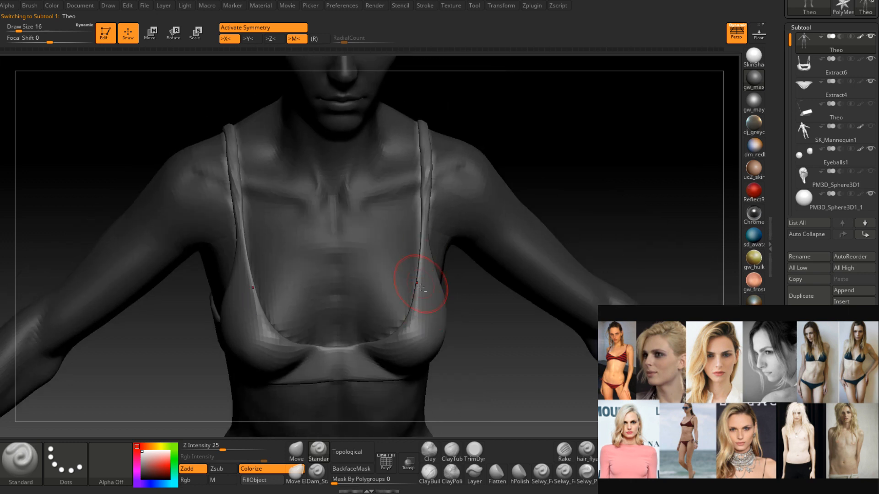
pyautogui.moveTo(430, 252); pyautogui.dragTo(440, 285, button='right')
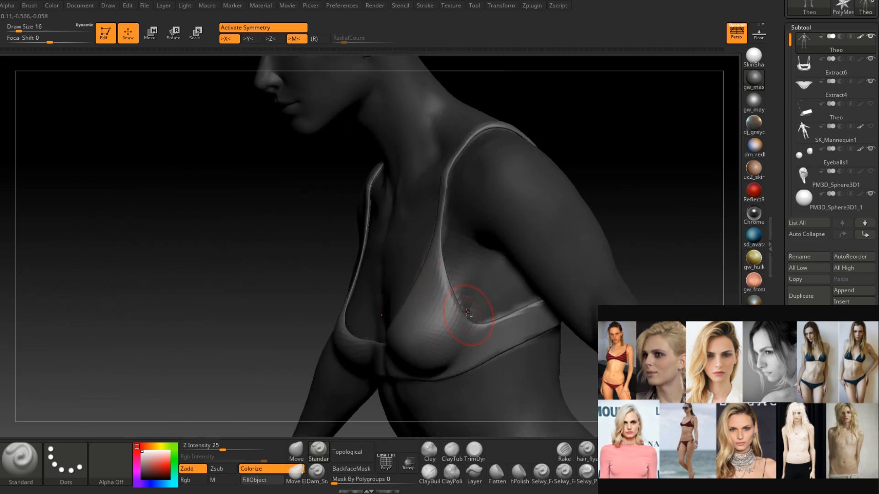
pyautogui.moveTo(481, 339); pyautogui.dragTo(503, 334, button='right')
pyautogui.moveTo(481, 320); pyautogui.dragTo(531, 300)
# Sculpt the body beneath the bra's back straps and side band with the Standard brush at draw size 16.
pyautogui.moveTo(549, 293); pyautogui.dragTo(439, 314, button='right')
pyautogui.moveTo(560, 292); pyautogui.dragTo(555, 294, button='right')
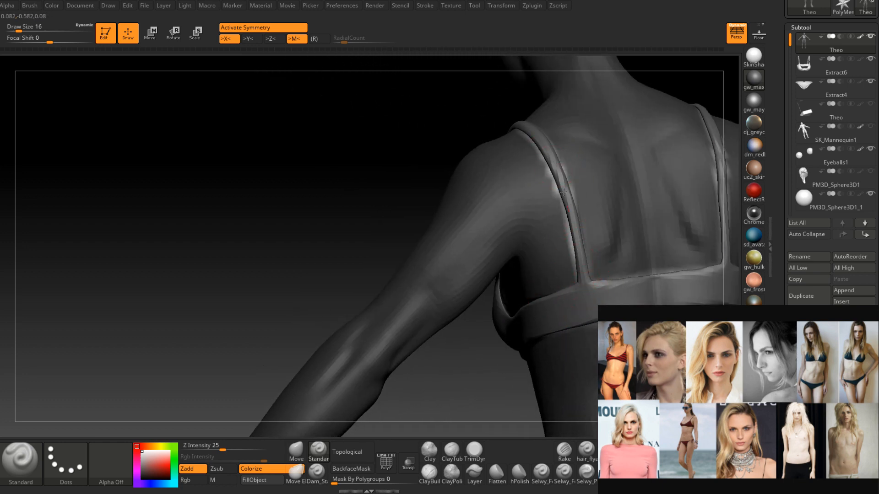
pyautogui.moveTo(555, 166); pyautogui.dragTo(495, 312, button='right')
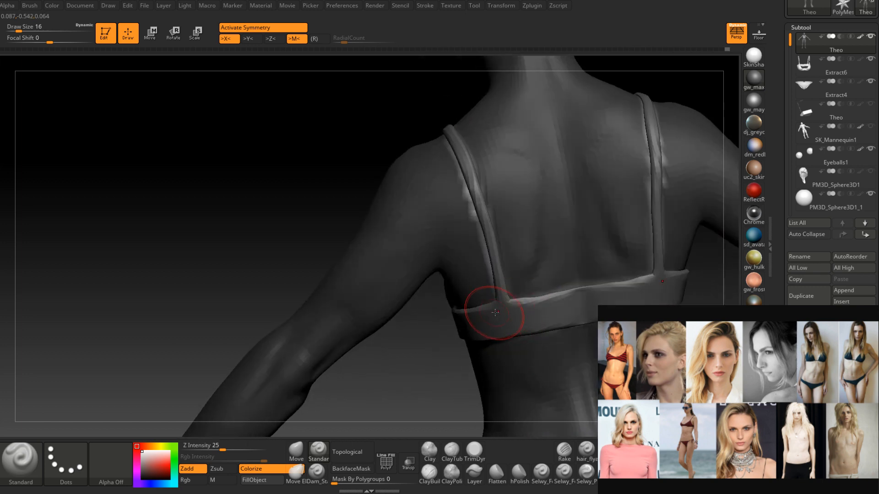
pyautogui.moveTo(499, 270); pyautogui.dragTo(485, 200, button='right')
pyautogui.moveTo(467, 166)
pyautogui.mouseDown(button='right')
pyautogui.moveTo(411, 252)
pyautogui.moveTo(381, 199)
pyautogui.mouseUp(button='right')
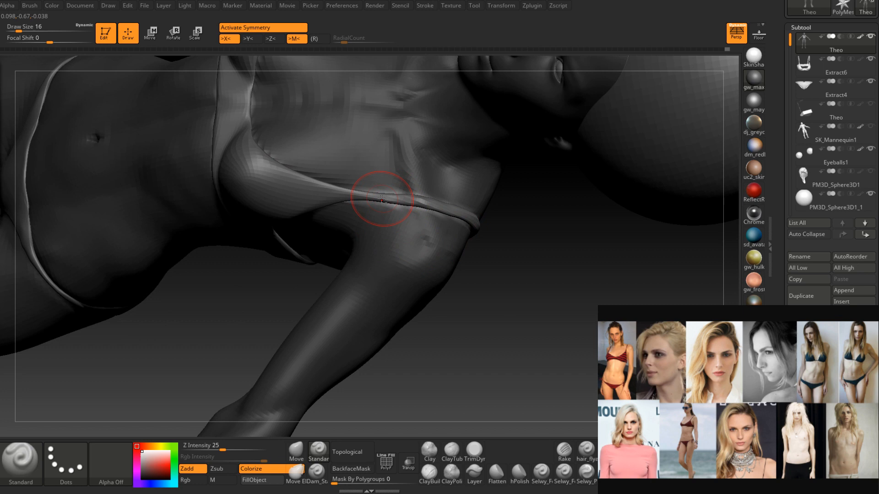
pyautogui.moveTo(340, 220); pyautogui.dragTo(422, 305, button='right')
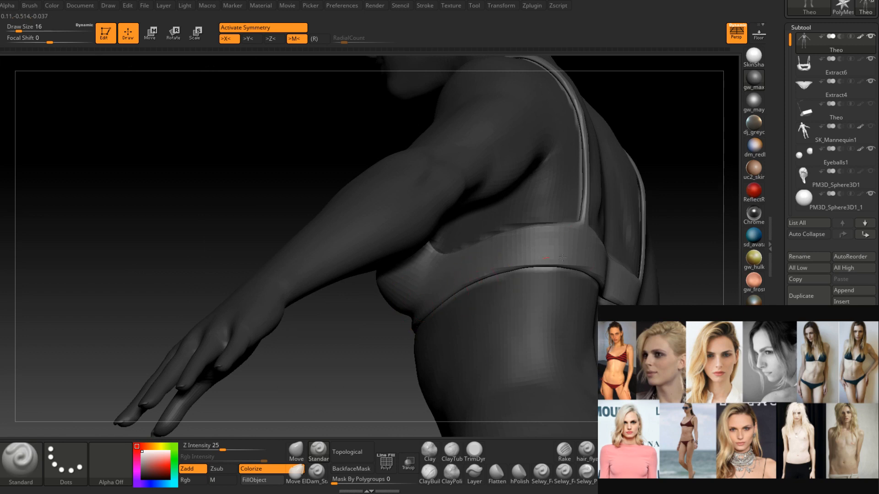
pyautogui.moveTo(476, 286); pyautogui.dragTo(614, 278)
# Smooth the body beneath the bra's band and cups, and clear the body's mask.
pyautogui.moveTo(614, 277)
pyautogui.keyDown('shift'); pyautogui.mouseDown(button='right')
pyautogui.moveTo(558, 274)
pyautogui.moveTo(558, 253)
pyautogui.mouseUp(button='right'); pyautogui.keyUp('shift')
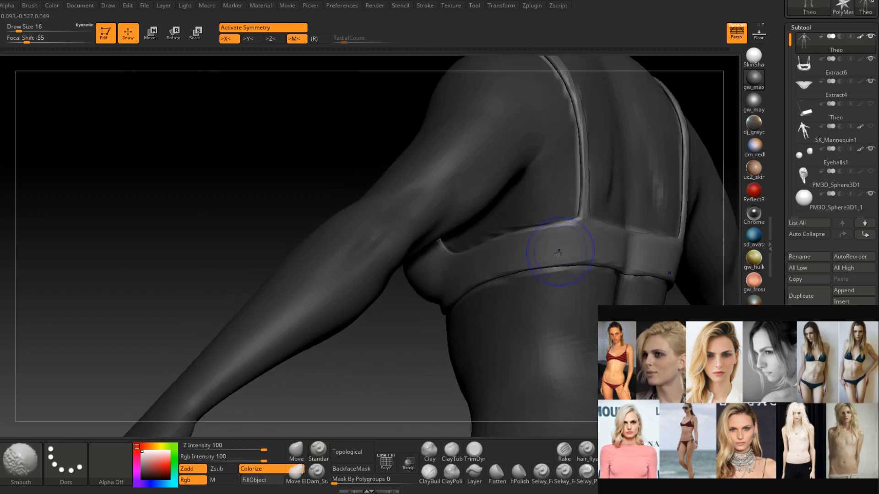
pyautogui.moveTo(504, 241); pyautogui.dragTo(489, 264, button='right')
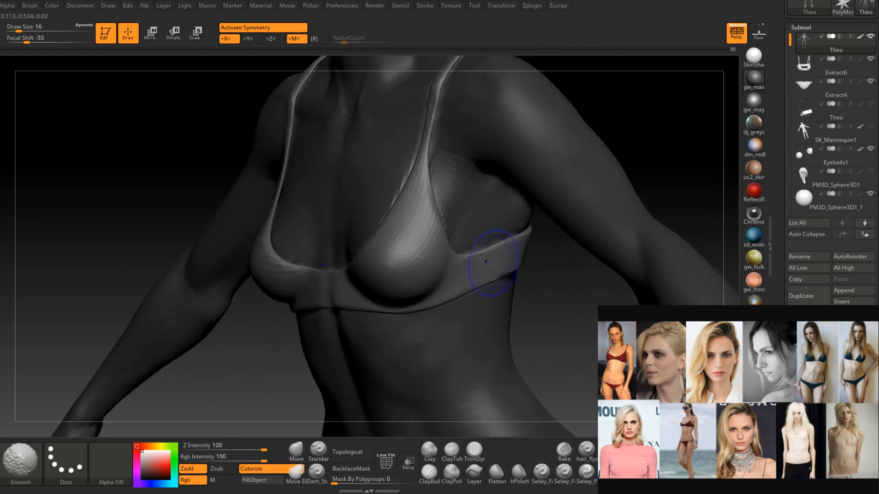
pyautogui.moveTo(422, 155)
pyautogui.keyDown('shift'); pyautogui.mouseDown(button='right')
pyautogui.moveTo(373, 263)
pyautogui.moveTo(375, 277)
pyautogui.mouseUp(button='right'); pyautogui.keyUp('shift')
pyautogui.keyDown('ctrl'); pyautogui.moveTo(421, 326); pyautogui.dragTo(442, 297); pyautogui.keyUp('ctrl')
# Smooth the body's skin beside the cups and below the armpits at draw size 16.
pyautogui.keyDown('shift'); pyautogui.moveTo(434, 295); pyautogui.dragTo(366, 259, button='right'); pyautogui.keyUp('shift')
pyautogui.keyDown('alt'); pyautogui.moveTo(408, 149); pyautogui.dragTo(396, 278, button='right'); pyautogui.keyUp('alt')
pyautogui.moveTo(515, 257)
pyautogui.mouseDown(button='right')
pyautogui.moveTo(445, 245)
pyautogui.moveTo(414, 287)
pyautogui.mouseUp(button='right')
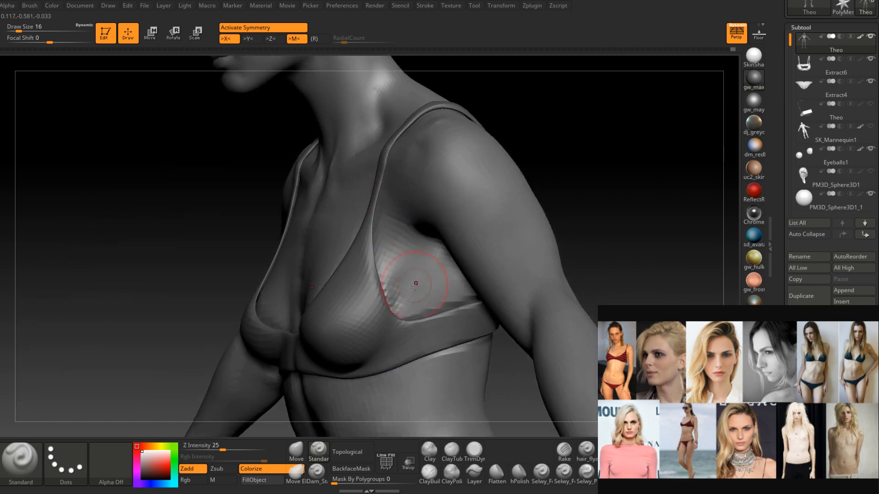
pyautogui.keyDown('shift'); pyautogui.moveTo(416, 320); pyautogui.dragTo(453, 302); pyautogui.keyUp('shift')
pyautogui.moveTo(454, 301); pyautogui.dragTo(315, 296, button='right')
pyautogui.keyDown('shift'); pyautogui.moveTo(567, 266); pyautogui.dragTo(455, 298, button='right'); pyautogui.keyUp('shift')
pyautogui.moveTo(452, 220)
pyautogui.mouseDown(button='right')
pyautogui.moveTo(412, 196)
pyautogui.moveTo(430, 190)
pyautogui.moveTo(467, 212)
pyautogui.moveTo(436, 301)
pyautogui.moveTo(485, 292)
pyautogui.moveTo(427, 318)
pyautogui.mouseUp(button='right')
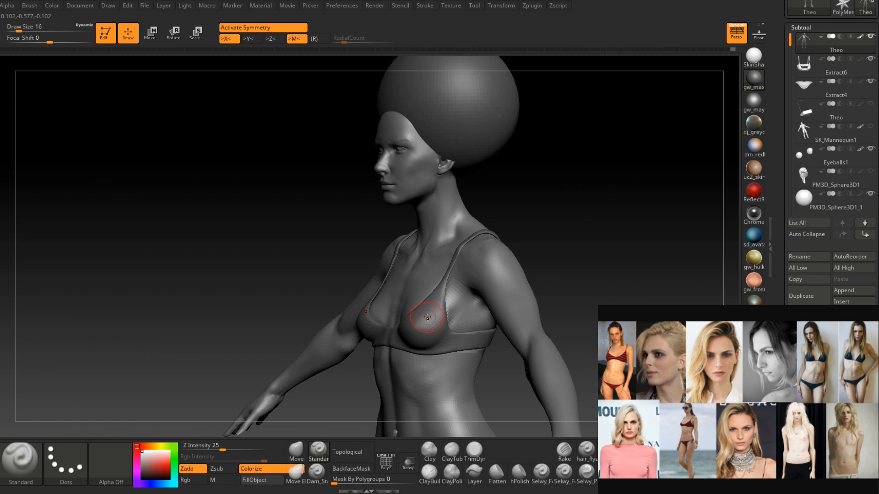
pyautogui.keyDown('alt'); pyautogui.moveTo(514, 254); pyautogui.dragTo(512, 183, button='right'); pyautogui.keyUp('alt')
pyautogui.moveTo(462, 298); pyautogui.dragTo(488, 345, button='right')
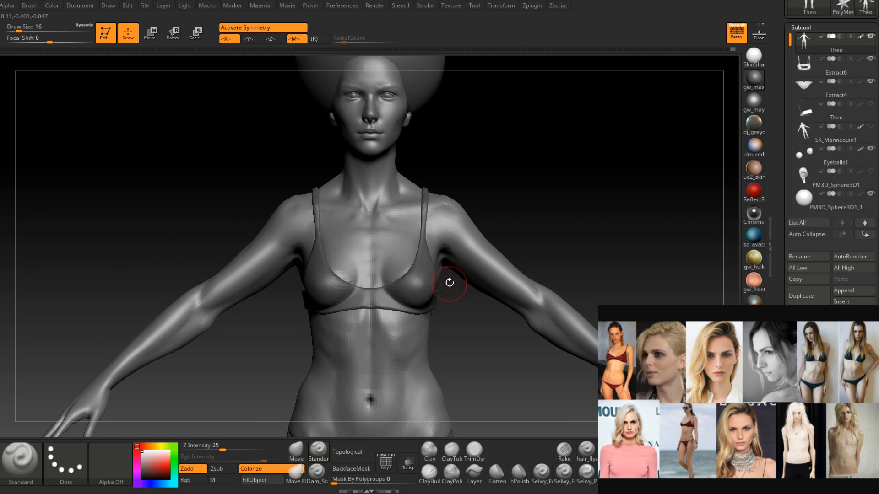
# Select the bra and smooth its straps over the shoulders.
pyautogui.moveTo(433, 240)
pyautogui.keyDown('alt'); pyautogui.mouseDown(button='right')
pyautogui.moveTo(434, 309)
pyautogui.moveTo(398, 282)
pyautogui.moveTo(412, 268)
pyautogui.moveTo(412, 306)
pyautogui.mouseUp(button='right'); pyautogui.keyUp('alt')
pyautogui.keyDown('alt'); pyautogui.click(416, 285); pyautogui.keyUp('alt')
pyautogui.moveTo(416, 180); pyautogui.dragTo(422, 261, button='right')
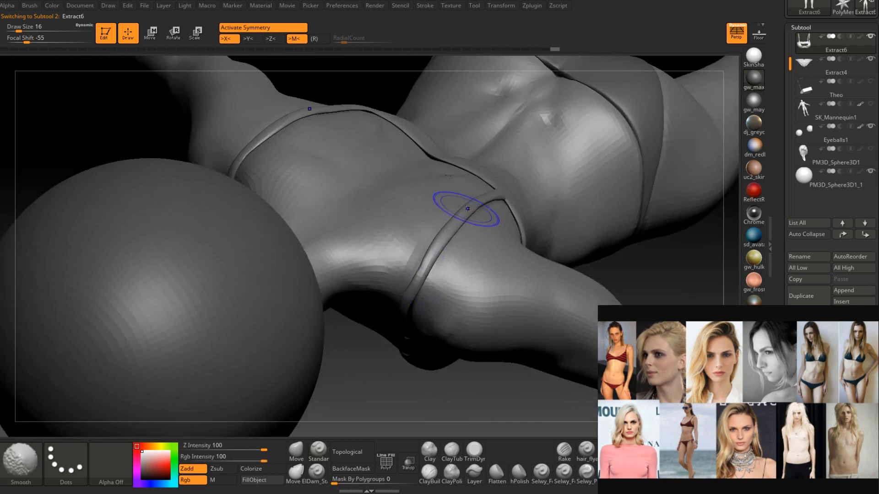
pyautogui.moveTo(404, 313)
pyautogui.mouseDown(button='right')
pyautogui.moveTo(421, 254)
pyautogui.moveTo(458, 243)
pyautogui.moveTo(462, 275)
pyautogui.moveTo(480, 300)
pyautogui.moveTo(489, 257)
pyautogui.mouseUp(button='right')
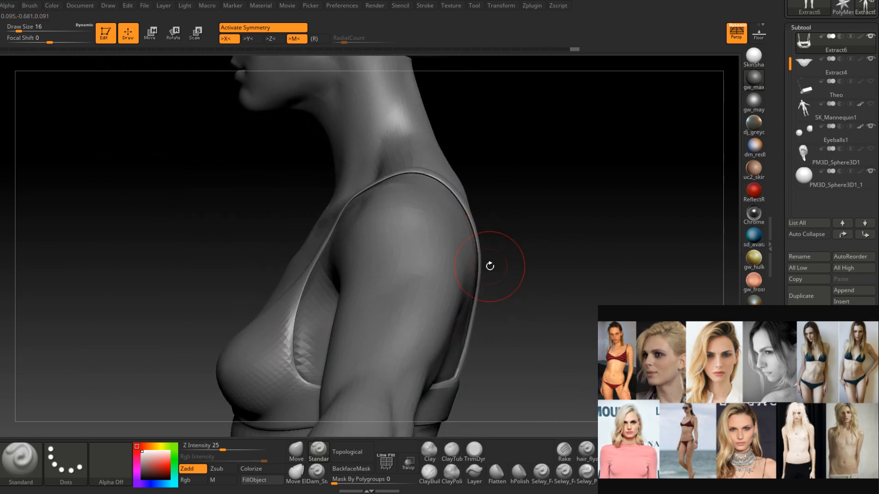
# Fit the bra's straps to the shoulders with the Move brush at draw size 59.
pyautogui.click(296, 451)
pyautogui.press('space')
pyautogui.moveTo(486, 288); pyautogui.dragTo(494, 282)
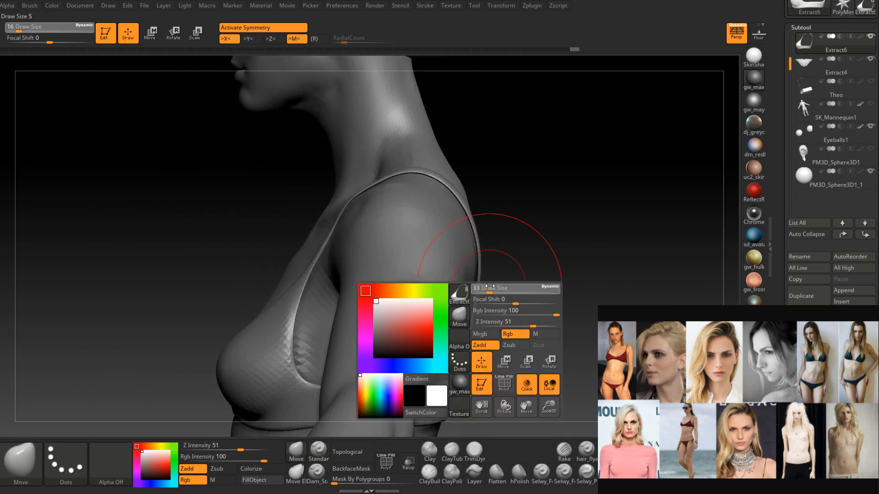
pyautogui.keyDown('alt'); pyautogui.moveTo(502, 310); pyautogui.dragTo(509, 280, button='right'); pyautogui.keyUp('alt')
pyautogui.press('space')
pyautogui.moveTo(486, 270); pyautogui.dragTo(490, 269)
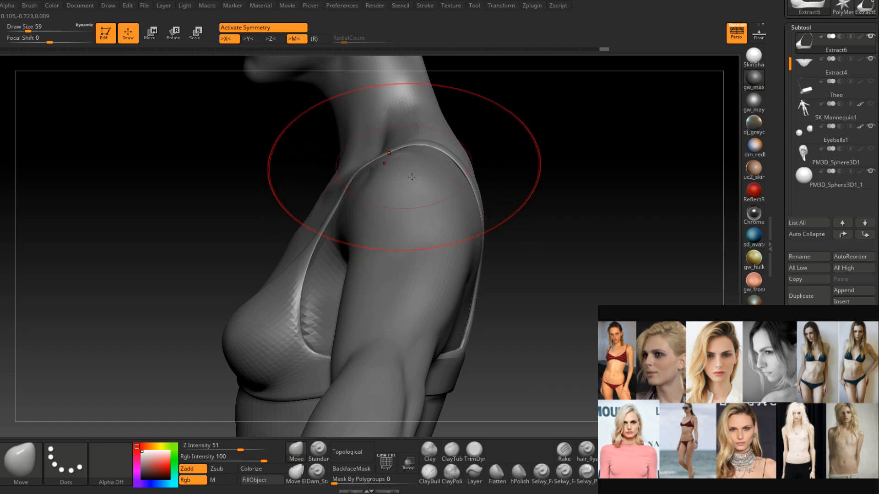
pyautogui.moveTo(476, 304); pyautogui.dragTo(485, 245, button='right')
# Adjust the front straps' curve along the chest with the Move brush at draw size 51.
pyautogui.press('space')
pyautogui.moveTo(509, 258); pyautogui.dragTo(502, 258)
pyautogui.moveTo(482, 240)
pyautogui.mouseDown(button='right')
pyautogui.moveTo(471, 304)
pyautogui.moveTo(514, 270)
pyautogui.moveTo(481, 319)
pyautogui.moveTo(414, 358)
pyautogui.moveTo(451, 274)
pyautogui.moveTo(517, 288)
pyautogui.moveTo(506, 255)
pyautogui.moveTo(506, 265)
pyautogui.moveTo(471, 267)
pyautogui.moveTo(490, 285)
pyautogui.moveTo(462, 310)
pyautogui.moveTo(478, 291)
pyautogui.moveTo(471, 275)
pyautogui.mouseUp(button='right')
pyautogui.press('space')
pyautogui.moveTo(469, 273); pyautogui.dragTo(473, 274)
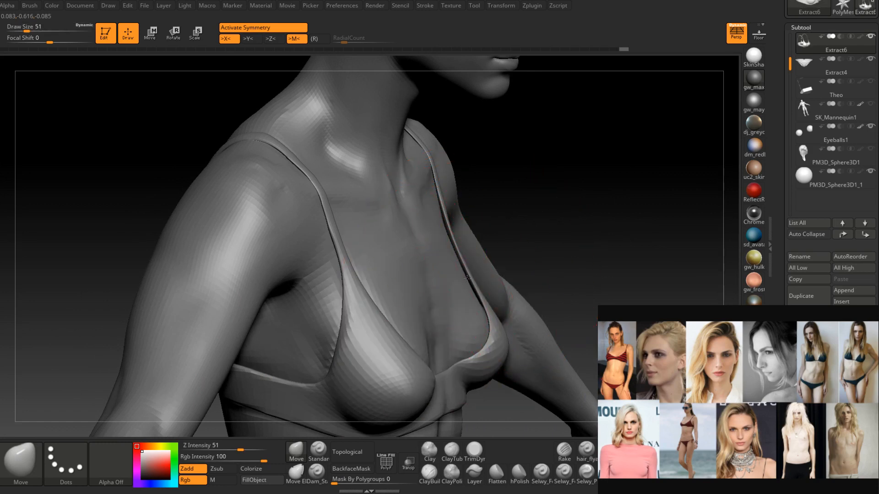
pyautogui.moveTo(463, 282)
pyautogui.mouseDown(button='right')
pyautogui.moveTo(446, 238)
pyautogui.moveTo(453, 221)
pyautogui.mouseUp(button='right')
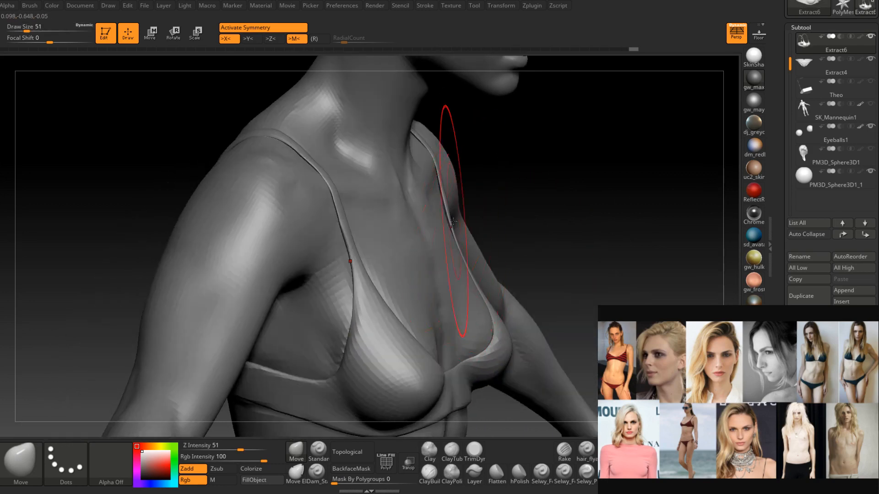
pyautogui.moveTo(451, 221); pyautogui.dragTo(446, 218)
# Adjust the bra's cups and underbust band with the Move brush at draw size 35.
pyautogui.moveTo(462, 244)
pyautogui.mouseDown(button='right')
pyautogui.moveTo(404, 298)
pyautogui.moveTo(439, 315)
pyautogui.moveTo(421, 302)
pyautogui.moveTo(435, 266)
pyautogui.mouseUp(button='right')
pyautogui.press('space')
pyautogui.moveTo(432, 298); pyautogui.dragTo(437, 298)
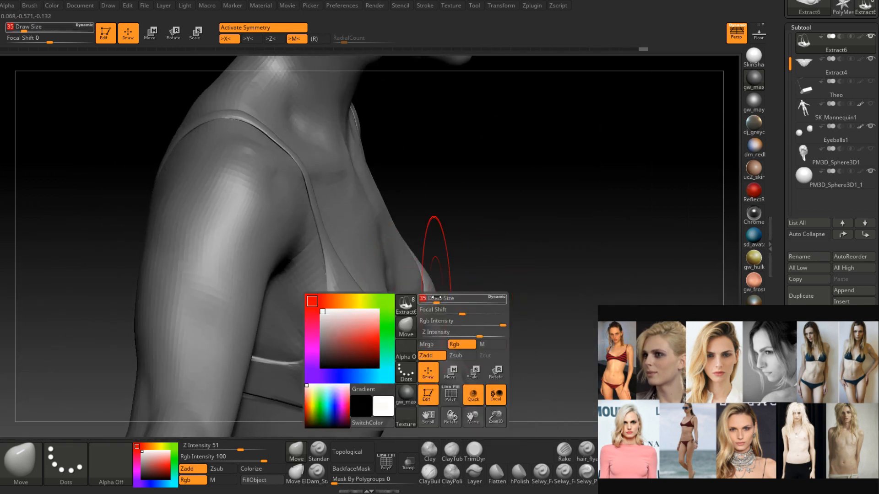
pyautogui.moveTo(428, 299); pyautogui.dragTo(378, 317, button='right')
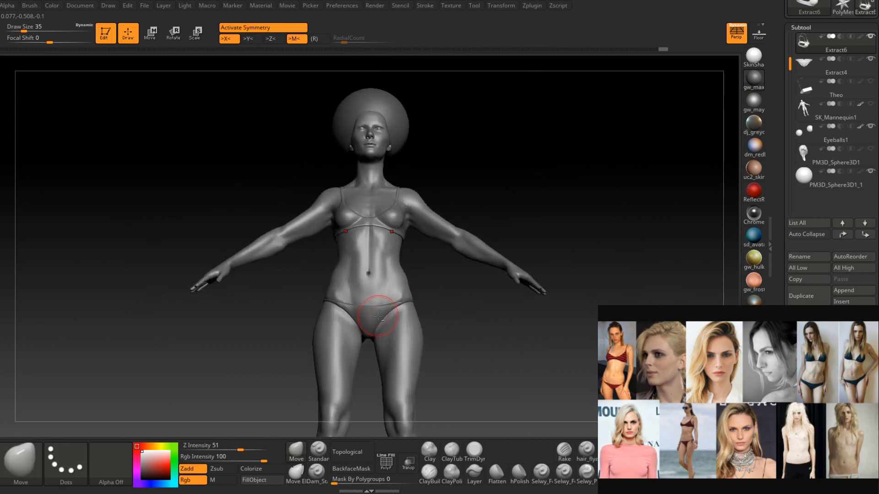
# Preview a dark grey on the bra, turn on Colorize for the briefs and reset the active colour to white.
pyautogui.keyDown('alt'); pyautogui.click(394, 280); pyautogui.keyUp('alt')
pyautogui.moveTo(430, 280)
pyautogui.mouseDown(button='right')
pyautogui.moveTo(420, 305)
pyautogui.moveTo(396, 259)
pyautogui.mouseUp(button='right')
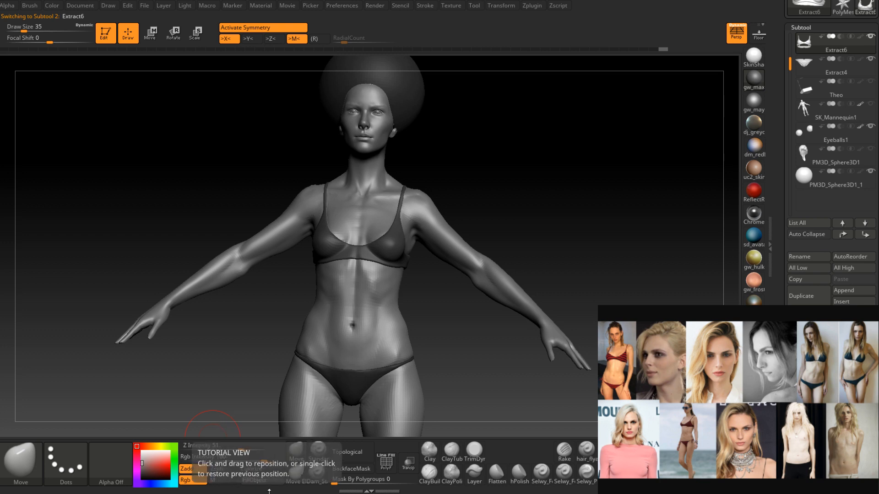
pyautogui.keyDown('alt'); pyautogui.click(347, 399); pyautogui.keyUp('alt')
pyautogui.click(270, 469)
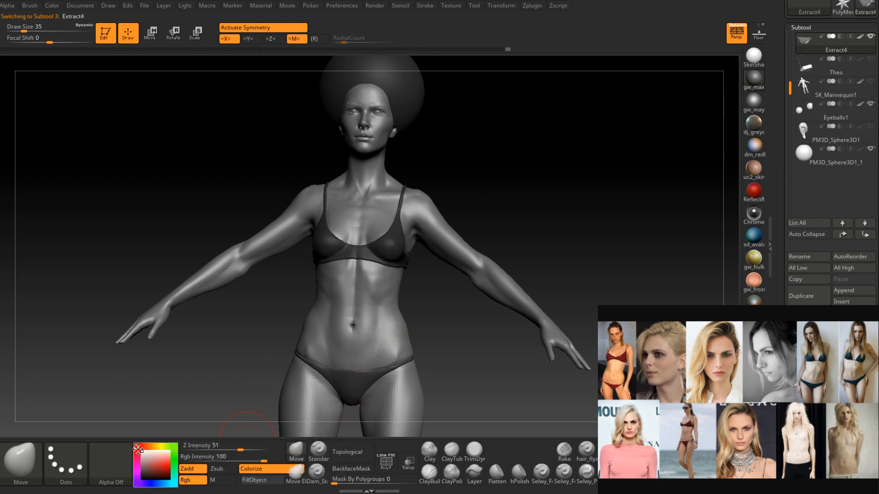
pyautogui.click(138, 450)
pyautogui.keyDown('shift'); pyautogui.moveTo(444, 317); pyautogui.dragTo(445, 335); pyautogui.keyUp('shift')
# Show the sculpted hair subtool PM3D_Sphere3D1 and hide the placeholder sphere PM3D_Sphere3D1_1.
pyautogui.keyDown('alt'); pyautogui.click(393, 320); pyautogui.keyUp('alt')
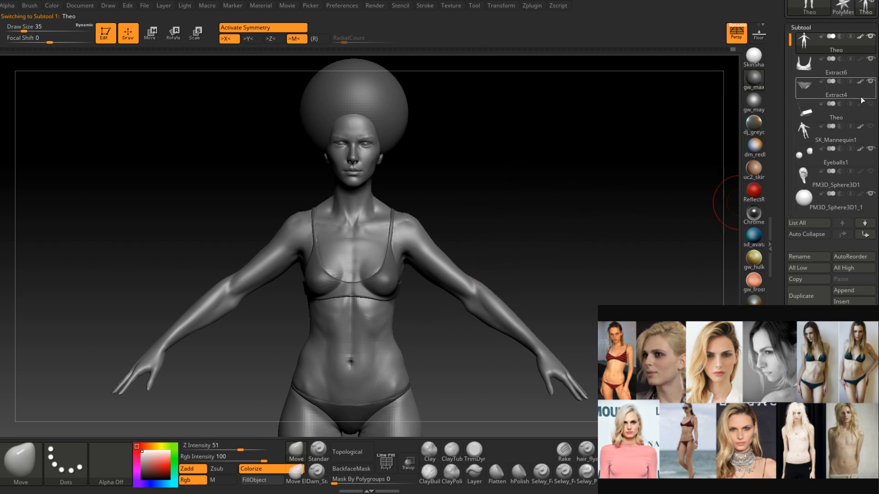
pyautogui.click(870, 171)
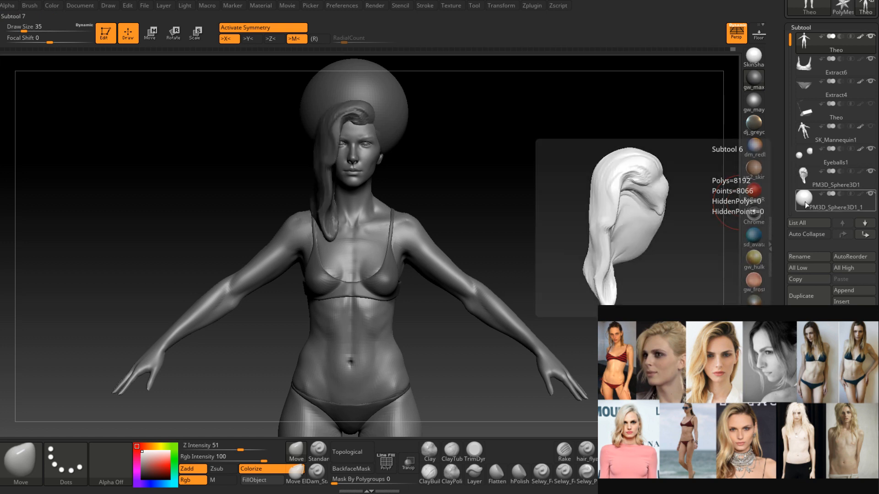
pyautogui.click(870, 193)
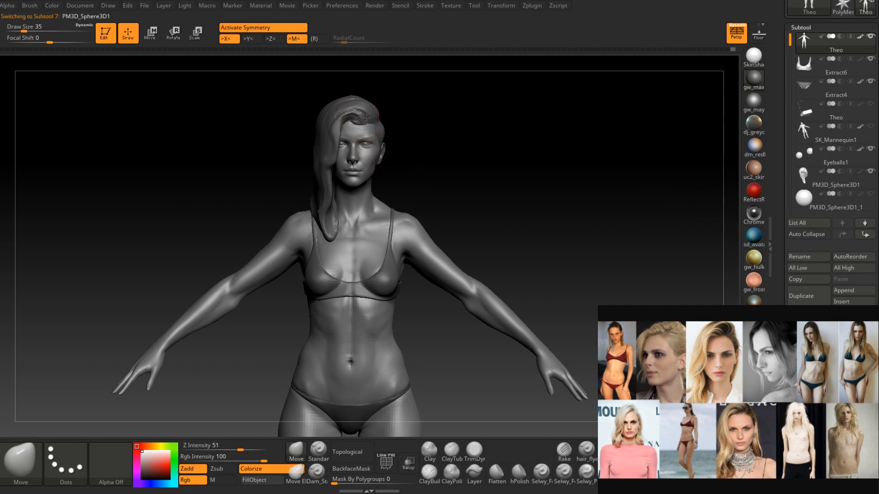
# Select the sculpted hair subtool and reshape the fringe above the forehead with the Move brush at draw size 35.
pyautogui.keyDown('alt'); pyautogui.click(366, 118); pyautogui.keyUp('alt')
pyautogui.click(302, 445)
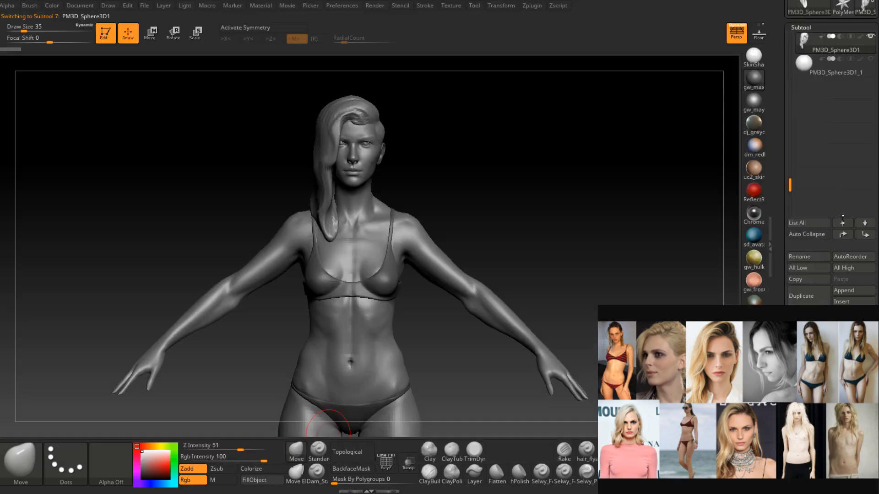
pyautogui.keyDown('alt'); pyautogui.moveTo(387, 192); pyautogui.dragTo(392, 292, button='right'); pyautogui.keyUp('alt')
pyautogui.moveTo(392, 293)
pyautogui.keyDown('ctrl'); pyautogui.mouseDown(button='right')
pyautogui.moveTo(394, 274)
pyautogui.moveTo(384, 282)
pyautogui.moveTo(409, 264)
pyautogui.moveTo(420, 177)
pyautogui.mouseUp(button='right'); pyautogui.keyUp('ctrl')
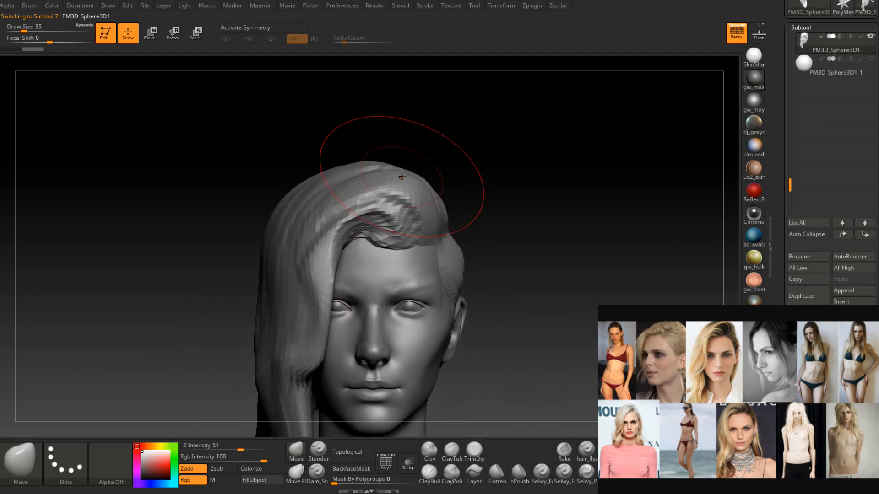
pyautogui.moveTo(392, 202)
pyautogui.mouseDown()
pyautogui.moveTo(382, 185)
pyautogui.moveTo(372, 199)
pyautogui.moveTo(365, 194)
pyautogui.mouseUp()
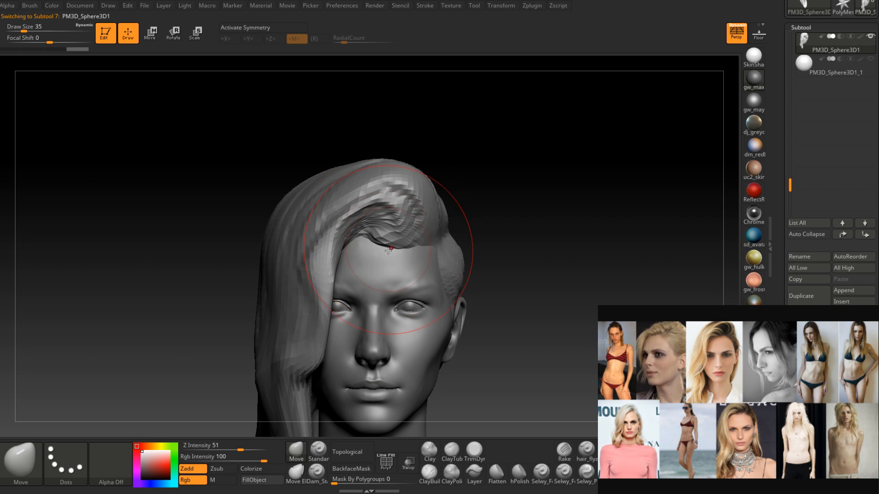
# Adjust the fringe's lower edge along the forehead with the Move brush, starting at draw size 27.
pyautogui.press('space')
pyautogui.moveTo(389, 255); pyautogui.dragTo(389, 250)
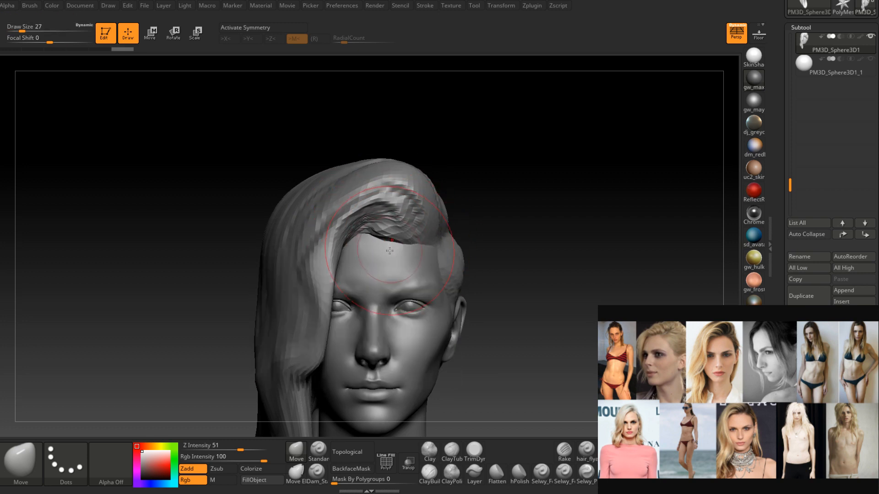
pyautogui.moveTo(398, 254)
pyautogui.keyDown('alt'); pyautogui.mouseDown(button='right')
pyautogui.moveTo(399, 237)
pyautogui.moveTo(403, 248)
pyautogui.moveTo(366, 248)
pyautogui.mouseUp(button='right'); pyautogui.keyUp('alt')
pyautogui.press('space')
pyautogui.moveTo(411, 233); pyautogui.dragTo(409, 222)
pyautogui.moveTo(414, 218)
pyautogui.mouseDown(button='right')
pyautogui.moveTo(446, 219)
pyautogui.moveTo(392, 270)
pyautogui.mouseUp(button='right')
pyautogui.press('space')
pyautogui.moveTo(417, 209); pyautogui.dragTo(420, 209)
pyautogui.moveTo(431, 206)
pyautogui.mouseDown(button='right')
pyautogui.moveTo(451, 200)
pyautogui.moveTo(456, 183)
pyautogui.moveTo(437, 211)
pyautogui.mouseUp(button='right')
pyautogui.press('space')
pyautogui.moveTo(438, 214); pyautogui.dragTo(435, 214)
pyautogui.moveTo(434, 217)
pyautogui.mouseDown(button='right')
pyautogui.moveTo(461, 170)
pyautogui.moveTo(446, 142)
pyautogui.mouseUp(button='right')
# Refine the hair's crown and long side lock with the Move brush, raising the draw size to 33 and 41.
pyautogui.press('s')
pyautogui.moveTo(446, 143); pyautogui.dragTo(453, 138)
pyautogui.moveTo(439, 105)
pyautogui.mouseDown(button='right')
pyautogui.moveTo(442, 167)
pyautogui.moveTo(427, 152)
pyautogui.moveTo(399, 186)
pyautogui.mouseUp(button='right')
pyautogui.press('space')
pyautogui.moveTo(400, 186); pyautogui.dragTo(402, 185)
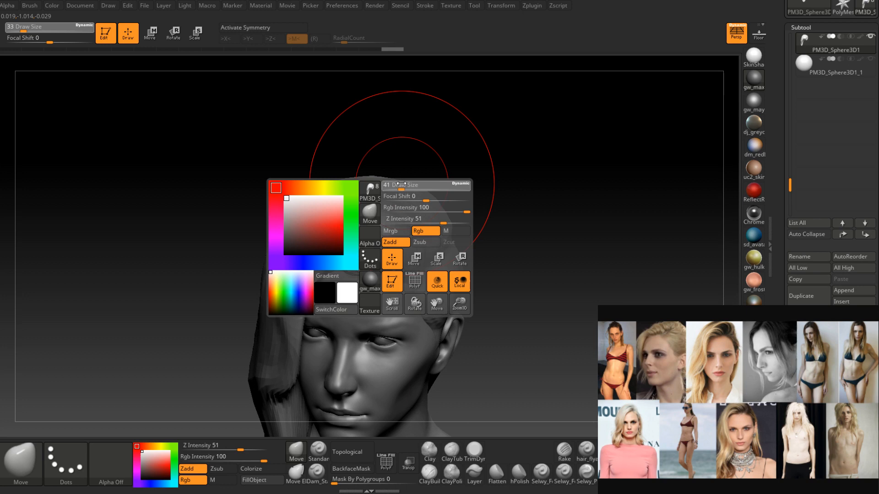
pyautogui.moveTo(313, 188); pyautogui.dragTo(326, 142, button='right')
pyautogui.moveTo(402, 293); pyautogui.dragTo(388, 292)
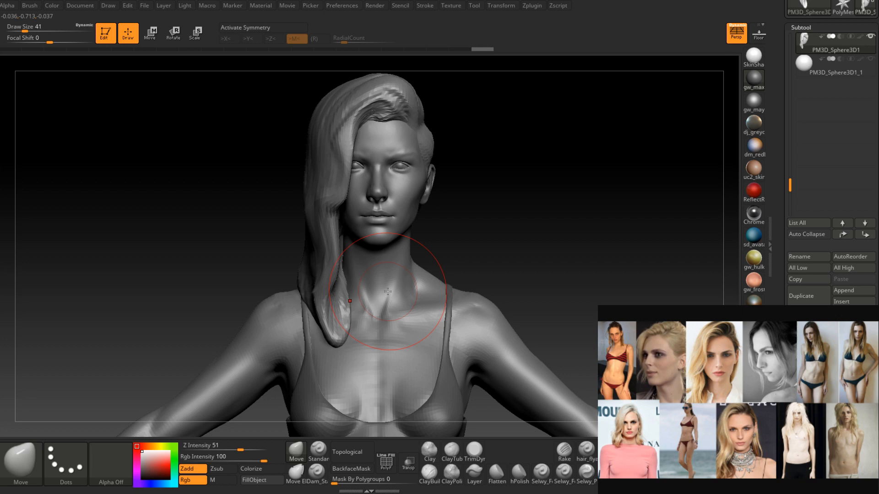
# Remesh the hair subtool with DynaMesh at resolution 944.
pyautogui.moveTo(472, 221)
pyautogui.mouseDown(button='right')
pyautogui.moveTo(435, 241)
pyautogui.moveTo(423, 344)
pyautogui.mouseUp(button='right')
pyautogui.moveTo(392, 279)
pyautogui.keyDown('alt'); pyautogui.mouseDown(button='right')
pyautogui.moveTo(432, 262)
pyautogui.moveTo(437, 217)
pyautogui.moveTo(432, 282)
pyautogui.mouseUp(button='right'); pyautogui.keyUp('alt')
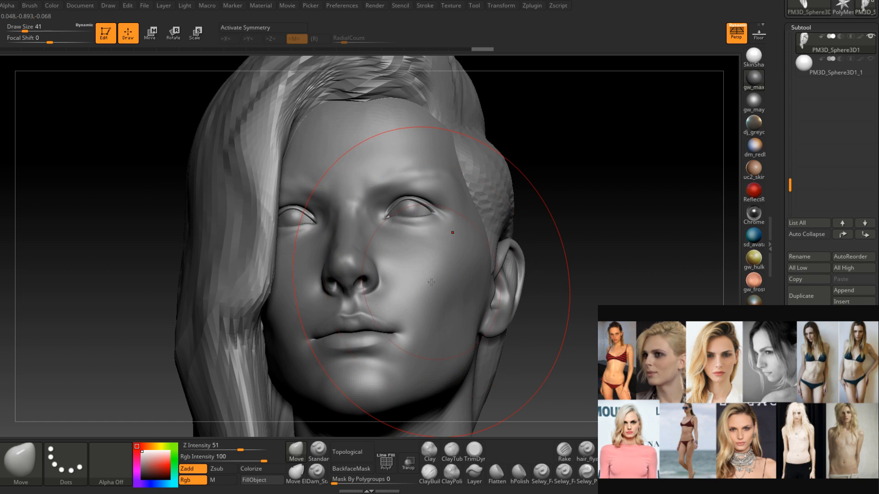
pyautogui.moveTo(455, 256); pyautogui.dragTo(449, 120, button='right')
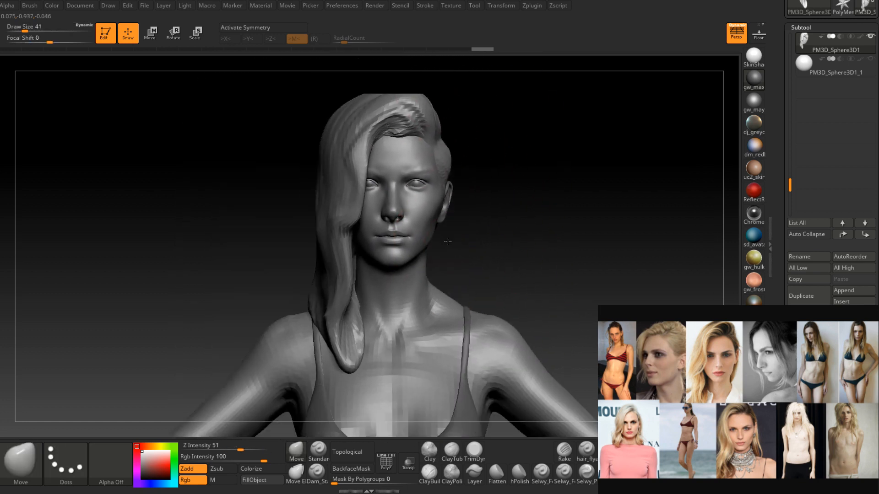
pyautogui.keyDown('alt'); pyautogui.moveTo(447, 241); pyautogui.dragTo(427, 211, button='right'); pyautogui.keyUp('alt')
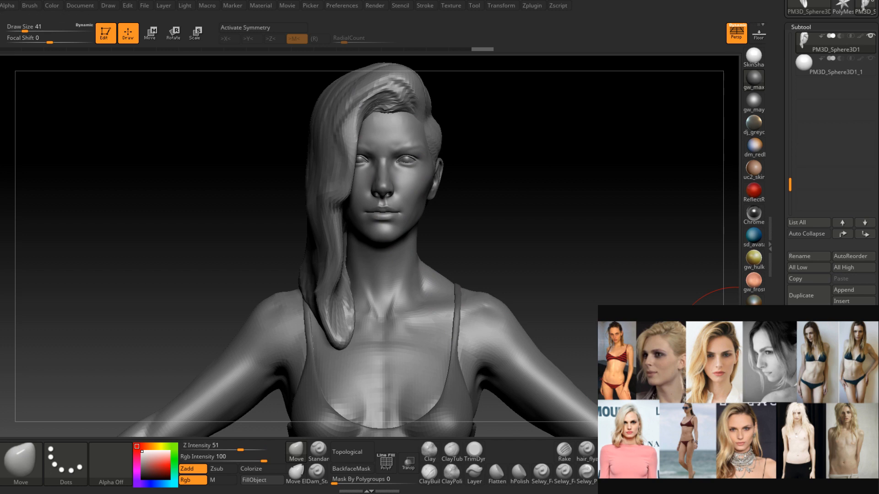
pyautogui.click(803, 195)
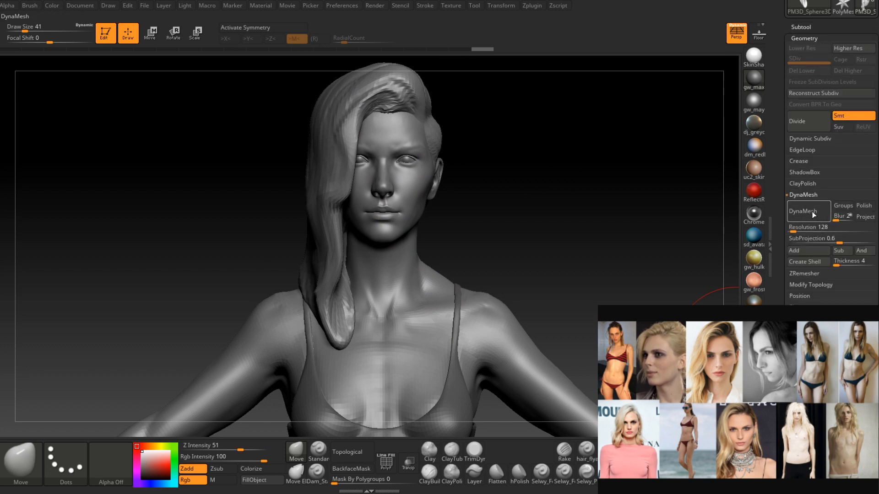
pyautogui.click(807, 212)
pyautogui.hotkey('ctrl', 'z')
pyautogui.click(809, 229)
pyautogui.click(812, 215)
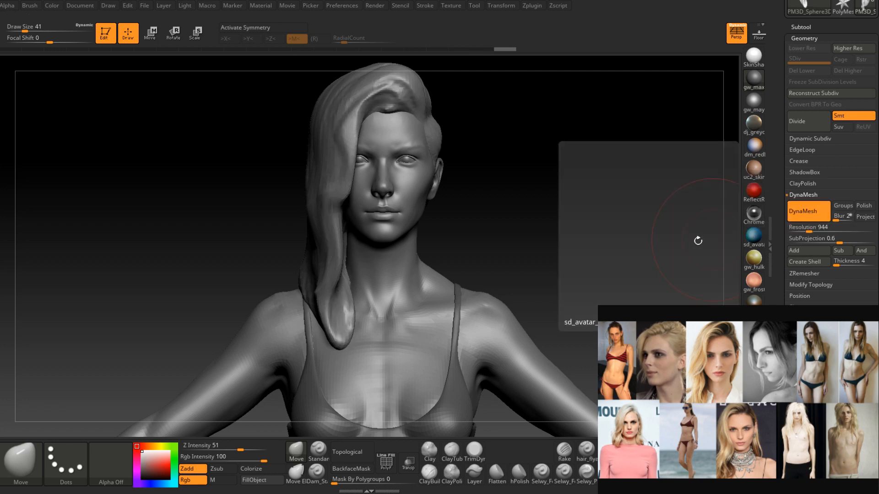
# Switch to the ClayBuildup brush at draw size 11 and work on the hairline at the centre of the forehead.
pyautogui.keyDown('alt'); pyautogui.moveTo(542, 242); pyautogui.dragTo(568, 331); pyautogui.keyUp('alt')
pyautogui.keyDown('alt'); pyautogui.moveTo(568, 331); pyautogui.dragTo(602, 384, button='right'); pyautogui.keyUp('alt')
pyautogui.keyDown('ctrl'); pyautogui.moveTo(485, 258); pyautogui.dragTo(500, 286, button='right'); pyautogui.keyUp('ctrl')
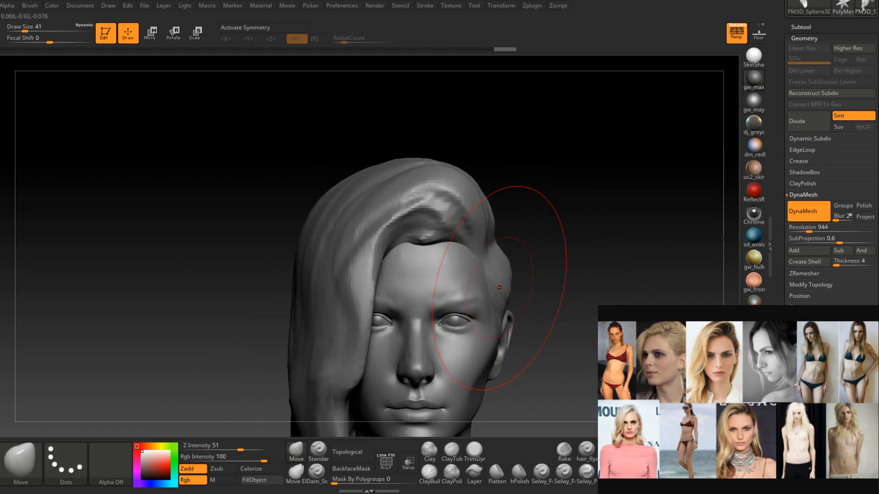
pyautogui.click(429, 475)
pyautogui.moveTo(438, 215); pyautogui.dragTo(433, 227, button='right')
pyautogui.press('space')
pyautogui.moveTo(430, 245)
pyautogui.mouseDown()
pyautogui.moveTo(420, 245)
pyautogui.moveTo(437, 233)
pyautogui.moveTo(425, 242)
pyautogui.mouseUp()
pyautogui.press('space')
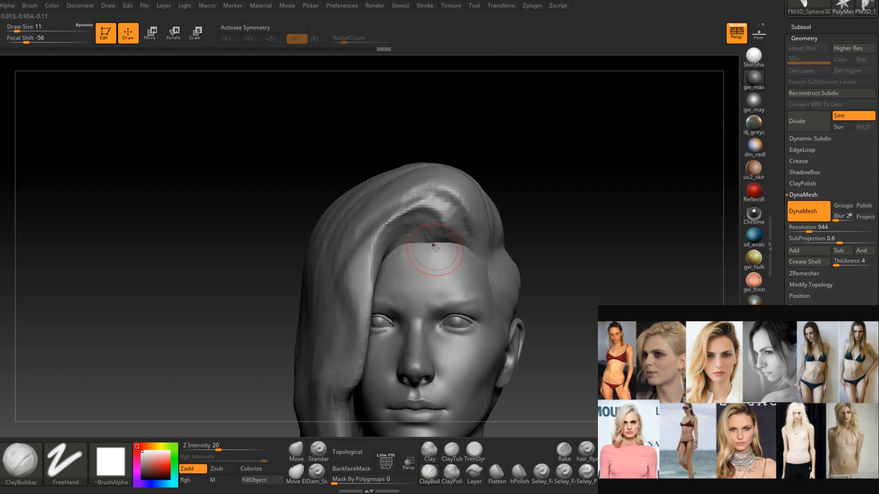
# Build up the hair's edge across the forehead with ClayBuildup at draw sizes 17 and 11.
pyautogui.keyDown('alt'); pyautogui.moveTo(442, 243); pyautogui.dragTo(455, 244, button='right'); pyautogui.keyUp('alt')
pyautogui.press('space')
pyautogui.moveTo(430, 246)
pyautogui.mouseDown()
pyautogui.moveTo(438, 247)
pyautogui.moveTo(424, 259)
pyautogui.mouseUp()
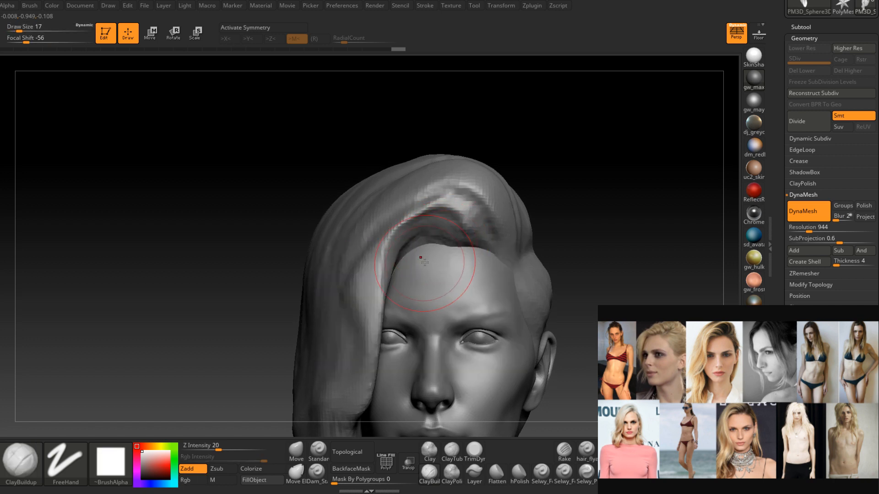
pyautogui.moveTo(426, 263); pyautogui.dragTo(403, 256, button='right')
pyautogui.press('space')
pyautogui.moveTo(432, 255)
pyautogui.mouseDown()
pyautogui.moveTo(400, 253)
pyautogui.moveTo(457, 245)
pyautogui.mouseUp()
pyautogui.moveTo(442, 256); pyautogui.dragTo(460, 252, button='right')
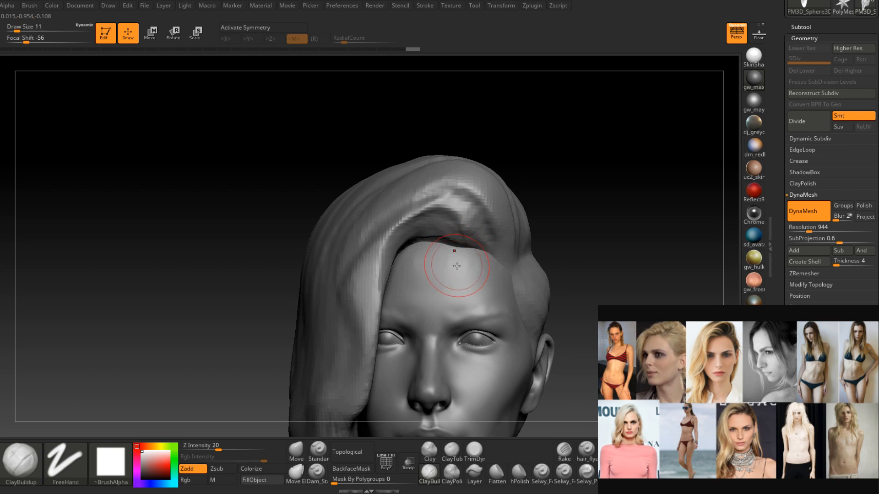
pyautogui.moveTo(454, 269)
pyautogui.keyDown('shift'); pyautogui.mouseDown(button='right')
pyautogui.moveTo(439, 273)
pyautogui.moveTo(472, 265)
pyautogui.moveTo(443, 258)
pyautogui.mouseUp(button='right'); pyautogui.keyUp('shift')
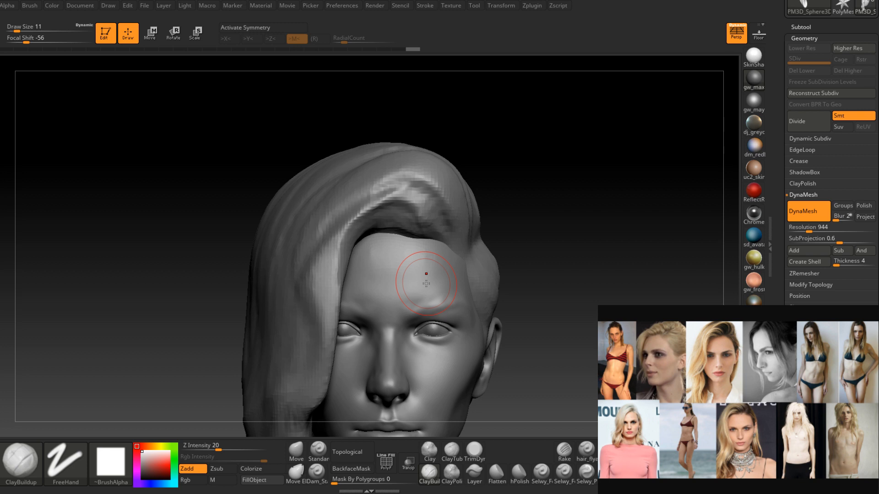
# Sculpt the hollow under the swept fringe with ClayBuildup strokes at draw size 11.
pyautogui.moveTo(435, 137); pyautogui.dragTo(433, 218)
pyautogui.keyDown('ctrl'); pyautogui.moveTo(434, 218); pyautogui.dragTo(434, 251, button='right'); pyautogui.keyUp('ctrl')
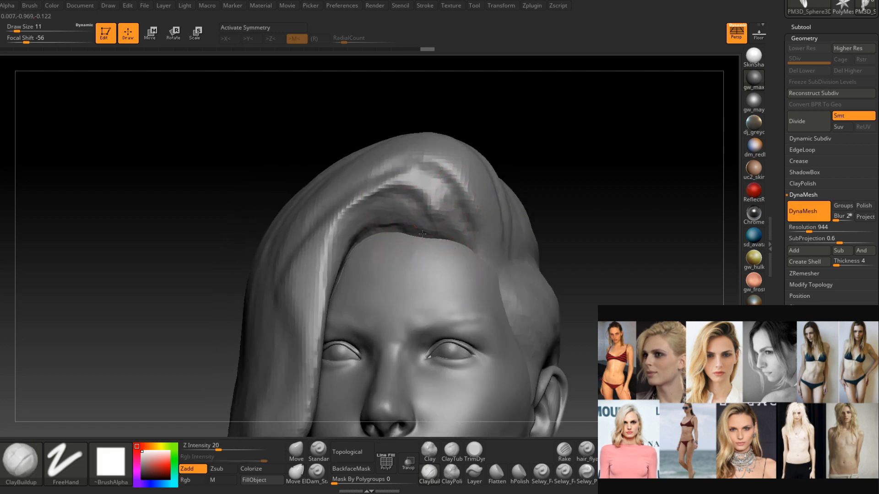
pyautogui.moveTo(409, 210)
pyautogui.mouseDown()
pyautogui.moveTo(421, 187)
pyautogui.moveTo(402, 194)
pyautogui.moveTo(437, 174)
pyautogui.mouseUp()
pyautogui.moveTo(412, 219); pyautogui.dragTo(435, 231, button='right')
pyautogui.press('s')
pyautogui.moveTo(418, 212)
pyautogui.mouseDown()
pyautogui.moveTo(407, 188)
pyautogui.moveTo(375, 182)
pyautogui.mouseUp()
pyautogui.moveTo(420, 221)
pyautogui.mouseDown()
pyautogui.moveTo(431, 216)
pyautogui.moveTo(354, 187)
pyautogui.moveTo(362, 192)
pyautogui.mouseUp()
pyautogui.moveTo(461, 222); pyautogui.dragTo(426, 232, button='right')
pyautogui.moveTo(423, 188); pyautogui.dragTo(353, 222)
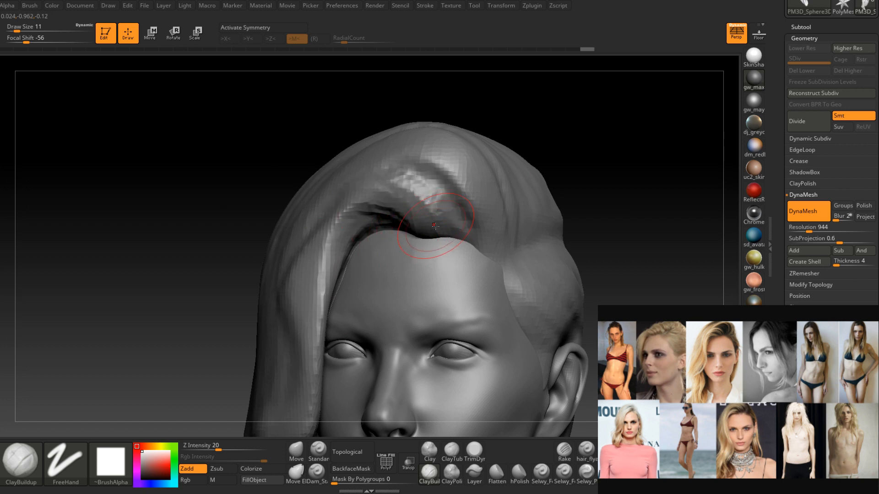
# Sculpt strand flow from the fringe down the inner edge of the long side lock with ClayBuildup.
pyautogui.moveTo(430, 254)
pyautogui.mouseDown(button='right')
pyautogui.moveTo(456, 255)
pyautogui.moveTo(441, 235)
pyautogui.mouseUp(button='right')
pyautogui.moveTo(419, 195)
pyautogui.mouseDown()
pyautogui.moveTo(410, 224)
pyautogui.moveTo(366, 196)
pyautogui.moveTo(323, 206)
pyautogui.mouseUp()
pyautogui.moveTo(412, 220)
pyautogui.mouseDown()
pyautogui.moveTo(379, 199)
pyautogui.moveTo(330, 204)
pyautogui.mouseUp()
pyautogui.moveTo(316, 210)
pyautogui.mouseDown()
pyautogui.moveTo(311, 279)
pyautogui.moveTo(320, 288)
pyautogui.mouseUp()
pyautogui.keyDown('alt'); pyautogui.moveTo(326, 293); pyautogui.dragTo(366, 178, button='right'); pyautogui.keyUp('alt')
pyautogui.moveTo(403, 186)
pyautogui.mouseDown()
pyautogui.moveTo(375, 163)
pyautogui.moveTo(336, 193)
pyautogui.moveTo(334, 270)
pyautogui.mouseUp()
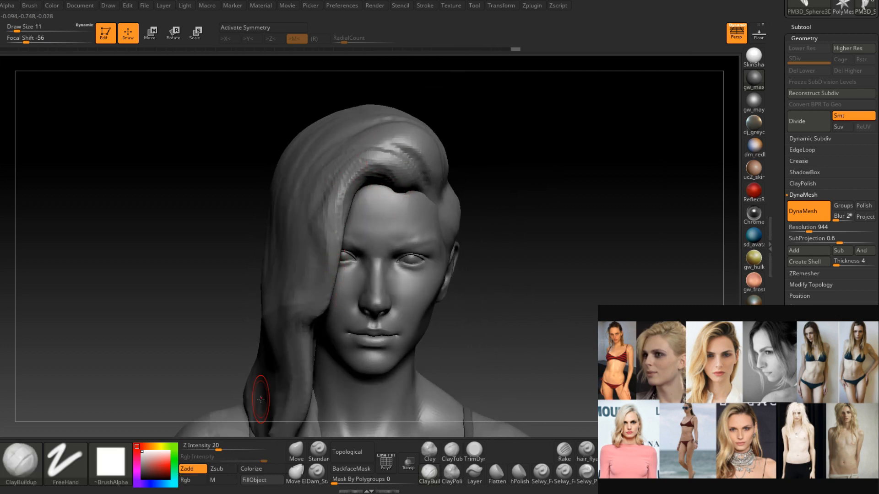
# Build up the bend of the side lock beside the cheek with ClayBuildup at draw size 11.
pyautogui.moveTo(260, 399); pyautogui.dragTo(336, 198, button='right')
pyautogui.moveTo(338, 285); pyautogui.dragTo(333, 255, button='right')
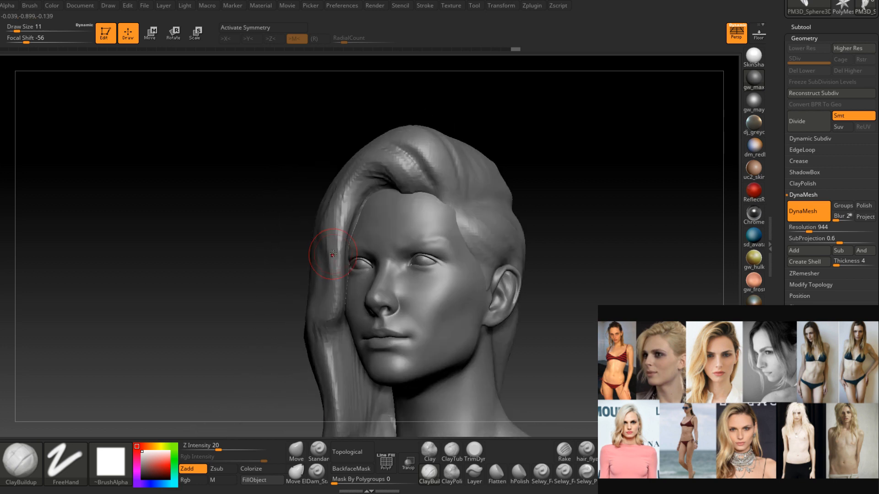
pyautogui.moveTo(322, 322); pyautogui.dragTo(322, 318)
pyautogui.moveTo(322, 318)
pyautogui.keyDown('alt'); pyautogui.mouseDown(button='right')
pyautogui.moveTo(345, 245)
pyautogui.moveTo(353, 255)
pyautogui.mouseUp(button='right'); pyautogui.keyUp('alt')
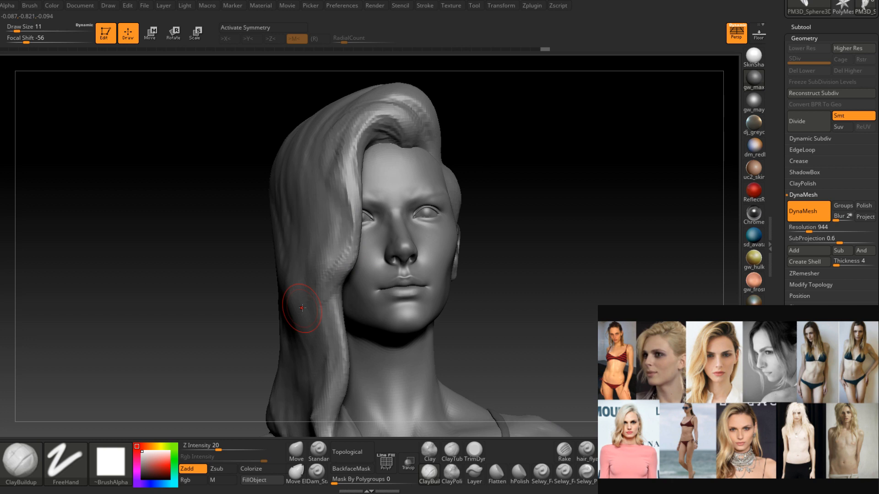
pyautogui.moveTo(302, 308); pyautogui.dragTo(314, 280, button='right')
pyautogui.moveTo(314, 279); pyautogui.dragTo(316, 296)
pyautogui.moveTo(316, 301); pyautogui.dragTo(331, 261, button='right')
pyautogui.moveTo(331, 261); pyautogui.dragTo(328, 270)
# Define the wave's lower contour and the lock's front edge up towards the fringe with ClayBuildup.
pyautogui.moveTo(295, 300); pyautogui.dragTo(327, 247)
pyautogui.moveTo(327, 247); pyautogui.dragTo(303, 286, button='right')
pyautogui.moveTo(323, 256); pyautogui.dragTo(355, 128)
pyautogui.moveTo(355, 129)
pyautogui.mouseDown(button='right')
pyautogui.moveTo(364, 175)
pyautogui.moveTo(355, 172)
pyautogui.mouseUp(button='right')
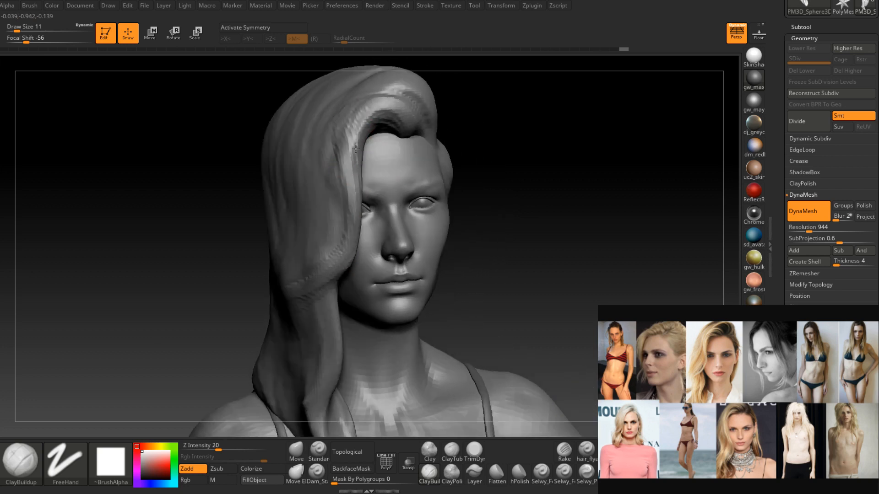
pyautogui.moveTo(270, 290); pyautogui.dragTo(277, 259)
pyautogui.moveTo(277, 259); pyautogui.dragTo(295, 278, button='right')
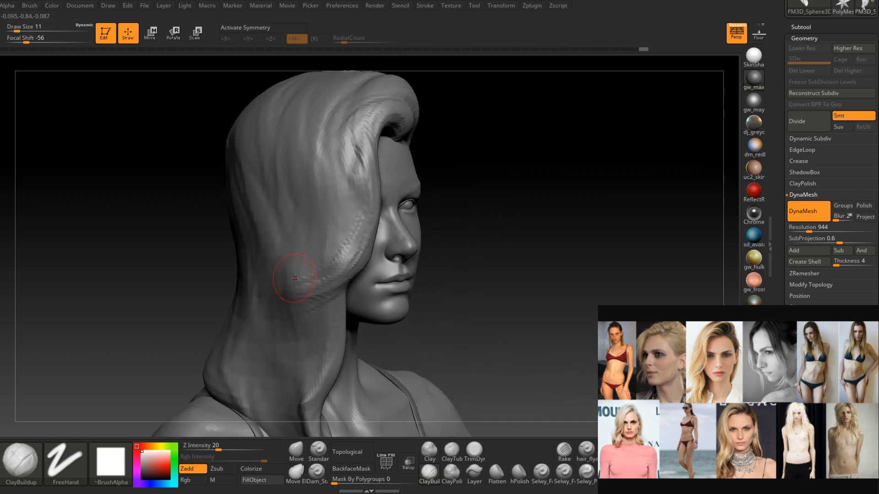
# Sculpt a strand division along the front of the side lock up to the fringe with ClayBuildup.
pyautogui.moveTo(361, 200); pyautogui.dragTo(364, 123)
pyautogui.moveTo(364, 141); pyautogui.dragTo(357, 186, button='right')
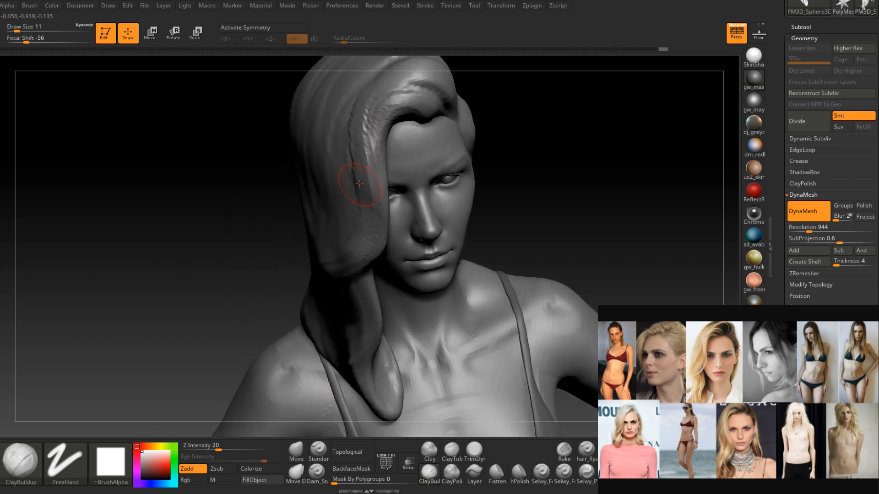
pyautogui.moveTo(406, 94); pyautogui.dragTo(373, 143)
pyautogui.moveTo(374, 140); pyautogui.dragTo(397, 137, button='right')
pyautogui.moveTo(389, 103); pyautogui.dragTo(348, 163)
pyautogui.moveTo(366, 171)
pyautogui.keyDown('alt'); pyautogui.mouseDown(button='right')
pyautogui.moveTo(348, 224)
pyautogui.moveTo(323, 231)
pyautogui.moveTo(375, 206)
pyautogui.moveTo(316, 217)
pyautogui.moveTo(406, 229)
pyautogui.mouseUp(button='right'); pyautogui.keyUp('alt')
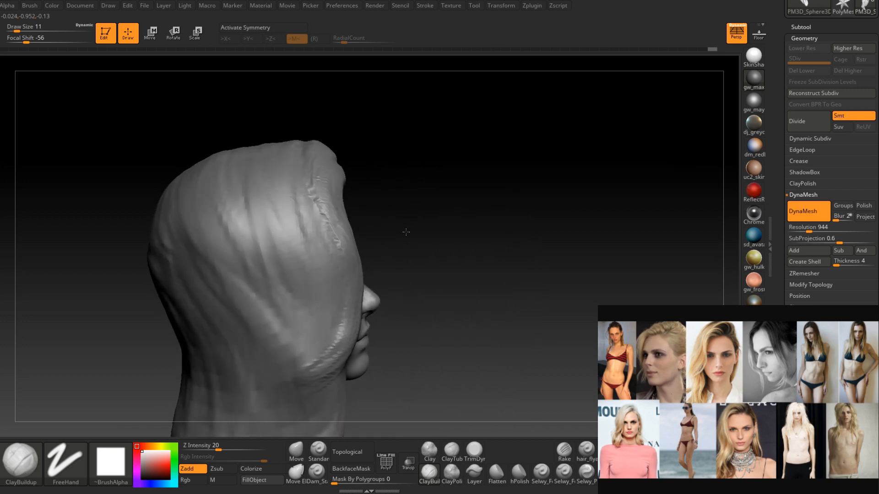
# Push the side lock's front silhouette forward with the Move brush, starting at draw size 29.
pyautogui.click(296, 451)
pyautogui.moveTo(347, 192)
pyautogui.mouseDown(button='right')
pyautogui.moveTo(357, 205)
pyautogui.moveTo(349, 198)
pyautogui.mouseUp(button='right')
pyautogui.press('space')
pyautogui.moveTo(351, 213); pyautogui.dragTo(364, 207)
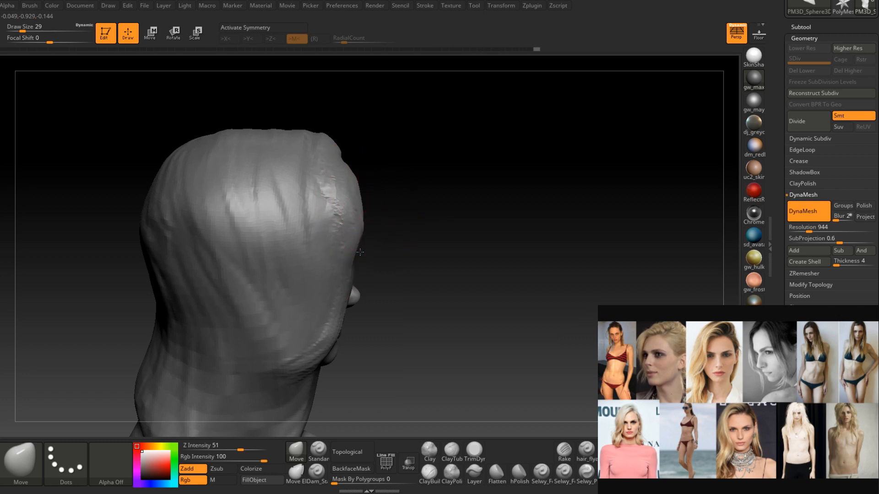
pyautogui.moveTo(361, 255); pyautogui.dragTo(364, 256)
pyautogui.moveTo(411, 256)
pyautogui.mouseDown(button='right')
pyautogui.moveTo(333, 264)
pyautogui.moveTo(388, 267)
pyautogui.mouseUp(button='right')
pyautogui.press('space')
pyautogui.click(358, 213)
pyautogui.moveTo(361, 212)
pyautogui.mouseDown(button='right')
pyautogui.moveTo(392, 196)
pyautogui.moveTo(330, 246)
pyautogui.mouseUp(button='right')
pyautogui.moveTo(344, 276)
pyautogui.mouseDown(button='right')
pyautogui.moveTo(389, 270)
pyautogui.moveTo(397, 278)
pyautogui.moveTo(370, 216)
pyautogui.mouseUp(button='right')
# Sculpt the inner side of the fringe where it sweeps into the side lock with ClayBuildup at draw size 14.
pyautogui.click(429, 474)
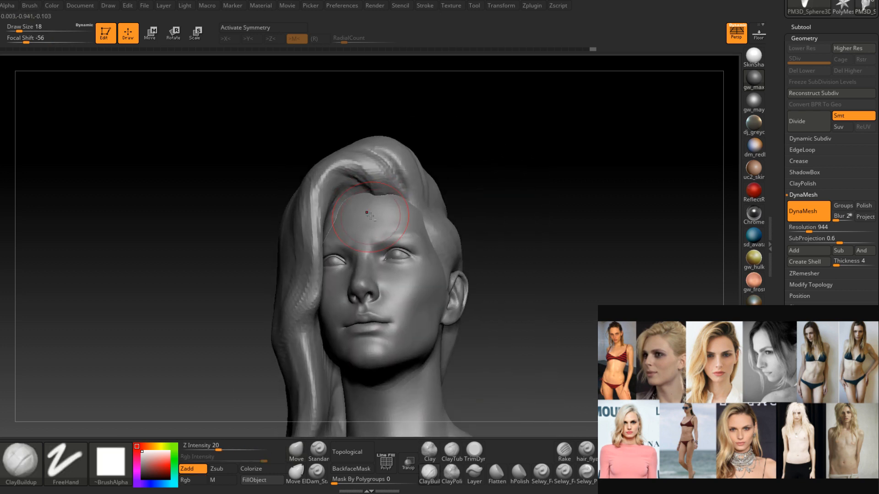
pyautogui.moveTo(364, 187); pyautogui.dragTo(333, 189, button='right')
pyautogui.press('space')
pyautogui.moveTo(337, 255); pyautogui.dragTo(333, 255)
pyautogui.moveTo(376, 173)
pyautogui.mouseDown()
pyautogui.moveTo(306, 198)
pyautogui.moveTo(316, 193)
pyautogui.mouseUp()
pyautogui.moveTo(300, 263); pyautogui.dragTo(270, 256, button='right')
pyautogui.moveTo(359, 188); pyautogui.dragTo(323, 195)
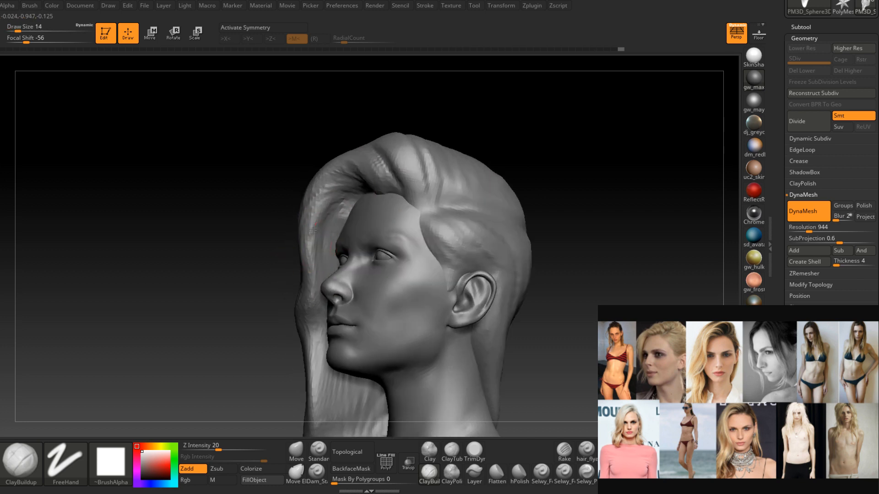
# Build up the side lock's inner edge and the bend beside the cheek with ClayBuildup at draw size 14.
pyautogui.moveTo(309, 300); pyautogui.dragTo(322, 264, button='right')
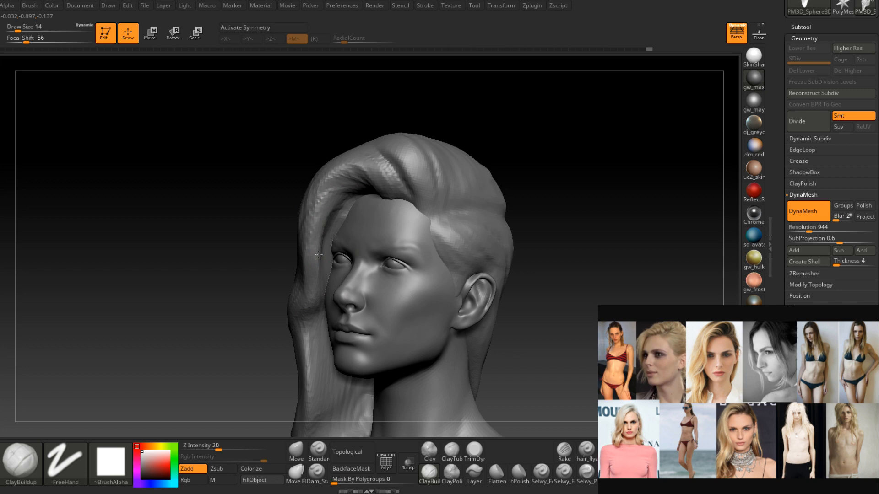
pyautogui.moveTo(297, 302); pyautogui.dragTo(316, 297, button='right')
pyautogui.moveTo(310, 298); pyautogui.dragTo(283, 327)
pyautogui.moveTo(270, 316); pyautogui.dragTo(293, 297, button='right')
pyautogui.moveTo(291, 313)
pyautogui.mouseDown()
pyautogui.moveTo(254, 333)
pyautogui.moveTo(285, 283)
pyautogui.moveTo(307, 268)
pyautogui.mouseUp()
pyautogui.moveTo(318, 250); pyautogui.dragTo(275, 279, button='right')
pyautogui.moveTo(313, 239); pyautogui.dragTo(317, 196)
pyautogui.moveTo(275, 270); pyautogui.dragTo(300, 279, button='right')
# Add long ClayBuildup strokes along the side lock's front rim, from the fringe down to the cheek bend.
pyautogui.moveTo(313, 256); pyautogui.dragTo(376, 153)
pyautogui.moveTo(343, 181); pyautogui.dragTo(369, 162)
pyautogui.moveTo(329, 215); pyautogui.dragTo(369, 165)
pyautogui.moveTo(275, 266); pyautogui.dragTo(316, 272, button='right')
pyautogui.moveTo(316, 198); pyautogui.dragTo(333, 190)
pyautogui.moveTo(316, 244)
pyautogui.mouseDown()
pyautogui.moveTo(343, 186)
pyautogui.moveTo(307, 306)
pyautogui.mouseUp()
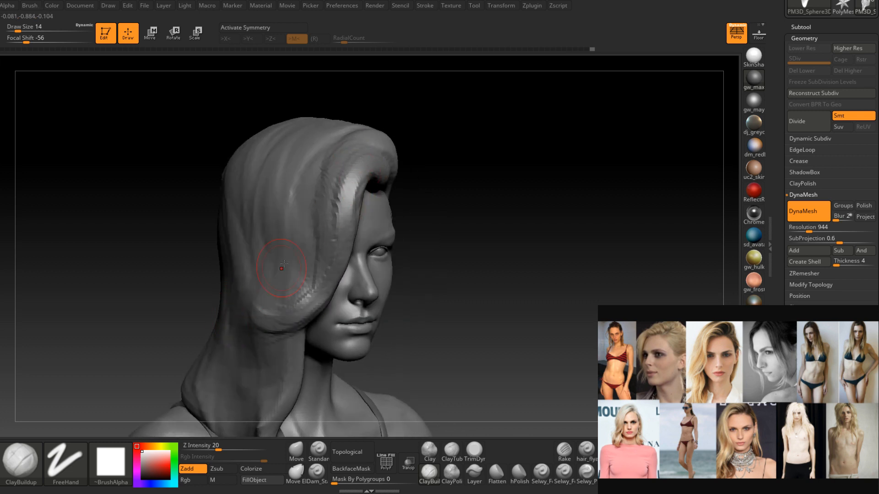
# Reshape the outer curve of the fringe's raised volume with the Move brush at draw size 20.
pyautogui.moveTo(281, 268); pyautogui.dragTo(264, 249, button='right')
pyautogui.moveTo(384, 200)
pyautogui.keyDown('alt'); pyautogui.mouseDown(button='right')
pyautogui.moveTo(366, 255)
pyautogui.moveTo(377, 271)
pyautogui.moveTo(412, 212)
pyautogui.mouseUp(button='right'); pyautogui.keyUp('alt')
pyautogui.click(300, 452)
pyautogui.press('space')
pyautogui.moveTo(369, 220); pyautogui.dragTo(389, 240)
pyautogui.moveTo(389, 239); pyautogui.dragTo(391, 246, button='right')
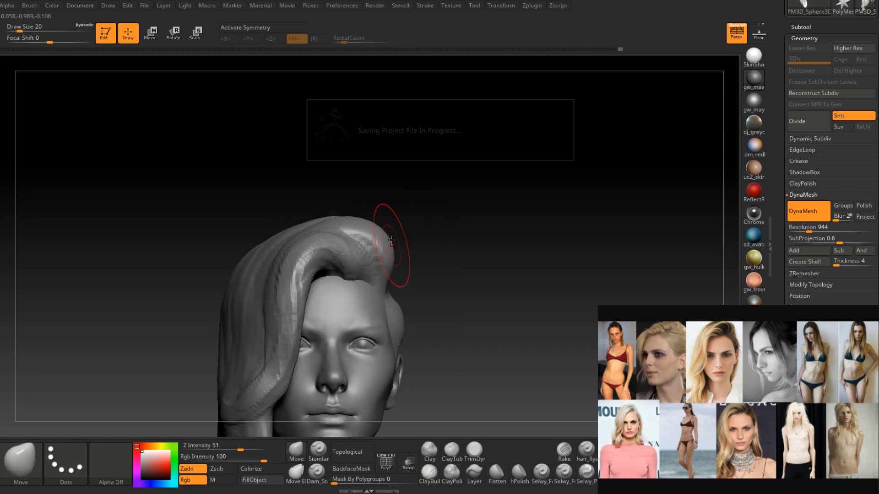
# Adjust the fringe volume above the short-haired side with the Move brush at draw size 22.
pyautogui.press('space')
pyautogui.moveTo(391, 239); pyautogui.dragTo(394, 240)
pyautogui.moveTo(394, 242)
pyautogui.mouseDown(button='right')
pyautogui.moveTo(348, 273)
pyautogui.moveTo(385, 258)
pyautogui.mouseUp(button='right')
pyautogui.press('space')
pyautogui.moveTo(399, 230); pyautogui.dragTo(395, 229)
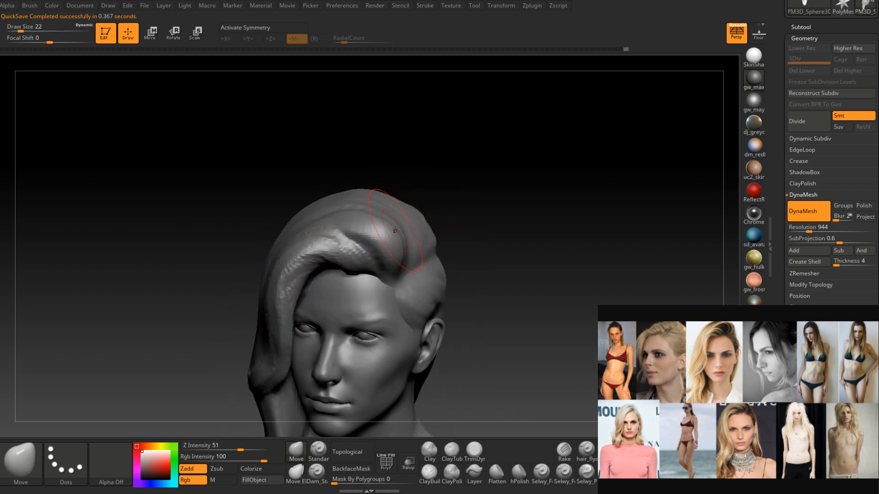
pyautogui.moveTo(395, 230); pyautogui.dragTo(462, 216, button='right')
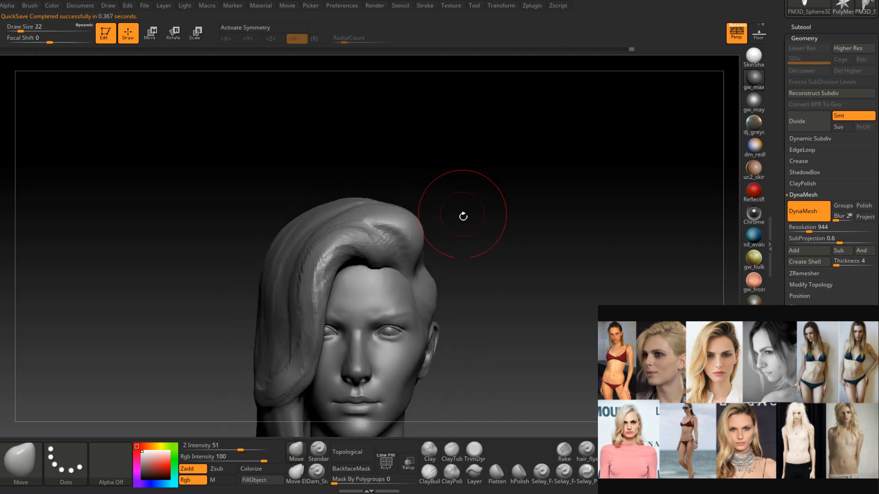
# Build up the fringe's lower edge above the forehead and its front swirl with ClayBuildup at draw size 12.
pyautogui.click(430, 474)
pyautogui.keyDown('ctrl'); pyautogui.moveTo(428, 349); pyautogui.dragTo(375, 302, button='right'); pyautogui.keyUp('ctrl')
pyautogui.press('space')
pyautogui.moveTo(400, 277); pyautogui.dragTo(372, 276)
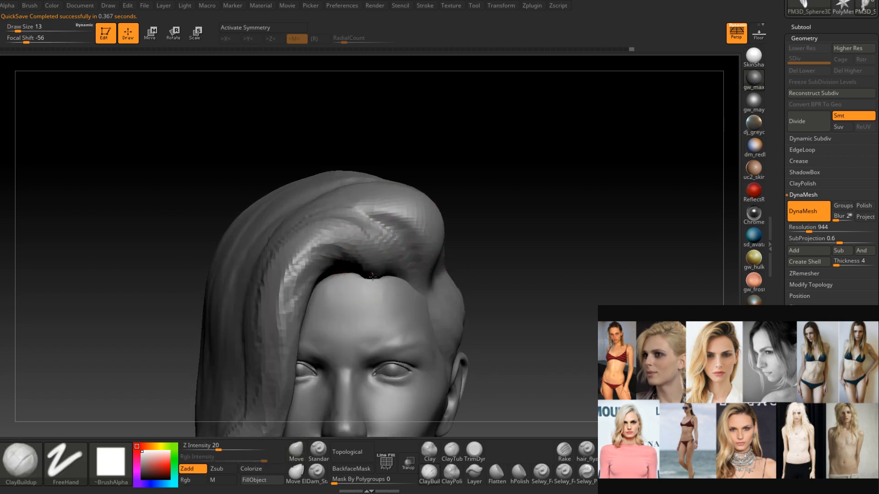
pyautogui.moveTo(375, 305); pyautogui.dragTo(392, 274, button='right')
pyautogui.press('space')
pyautogui.moveTo(391, 275); pyautogui.dragTo(387, 275)
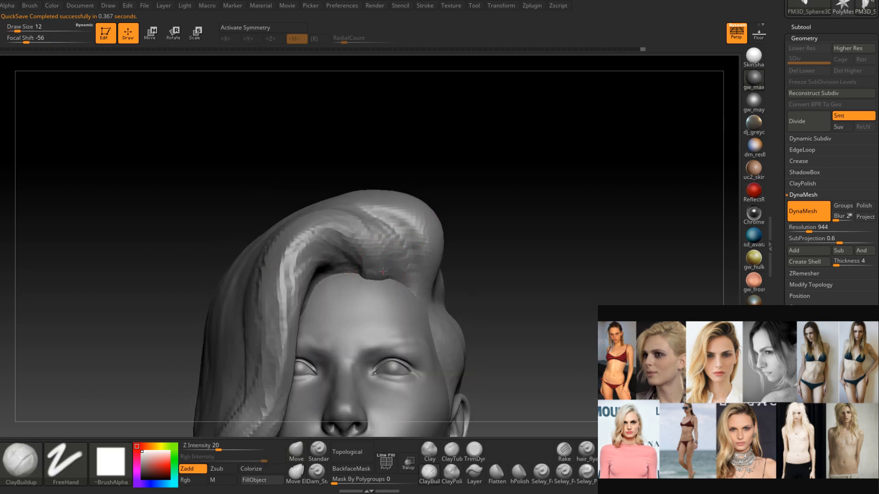
pyautogui.moveTo(395, 280)
pyautogui.mouseDown(button='right')
pyautogui.moveTo(382, 298)
pyautogui.moveTo(321, 279)
pyautogui.mouseUp(button='right')
pyautogui.moveTo(368, 251)
pyautogui.mouseDown()
pyautogui.moveTo(348, 234)
pyautogui.moveTo(313, 232)
pyautogui.mouseUp()
pyautogui.moveTo(382, 306)
pyautogui.mouseDown(button='right')
pyautogui.moveTo(400, 307)
pyautogui.moveTo(407, 224)
pyautogui.mouseUp(button='right')
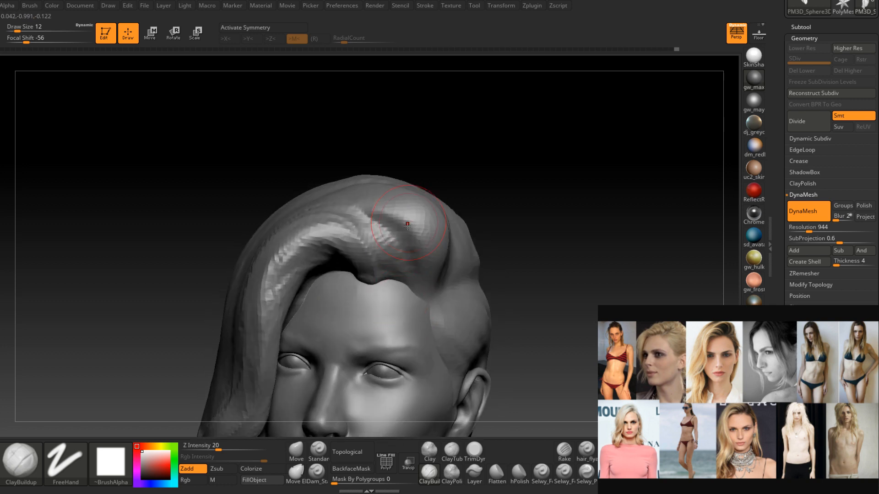
# Add short ClayBuildup strokes across the front roll of the fringe, working from the short-haired side.
pyautogui.moveTo(412, 288); pyautogui.dragTo(381, 278, button='right')
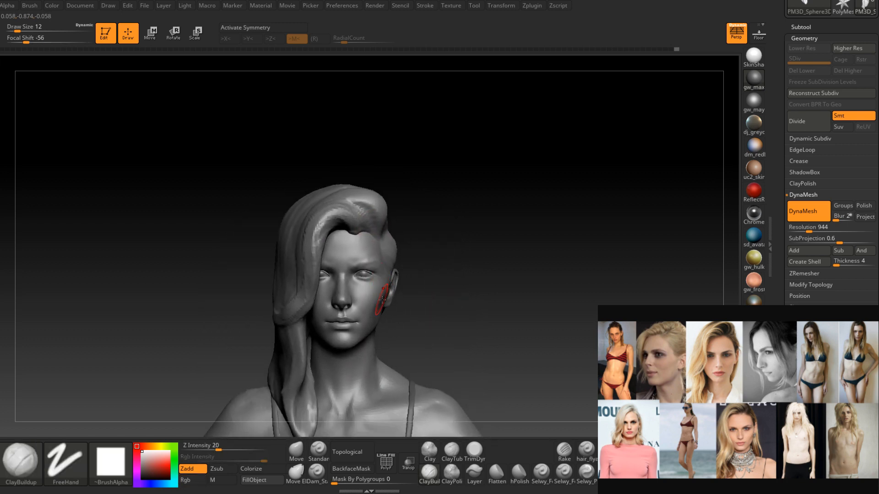
pyautogui.keyDown('alt'); pyautogui.moveTo(387, 251); pyautogui.dragTo(380, 277, button='right'); pyautogui.keyUp('alt')
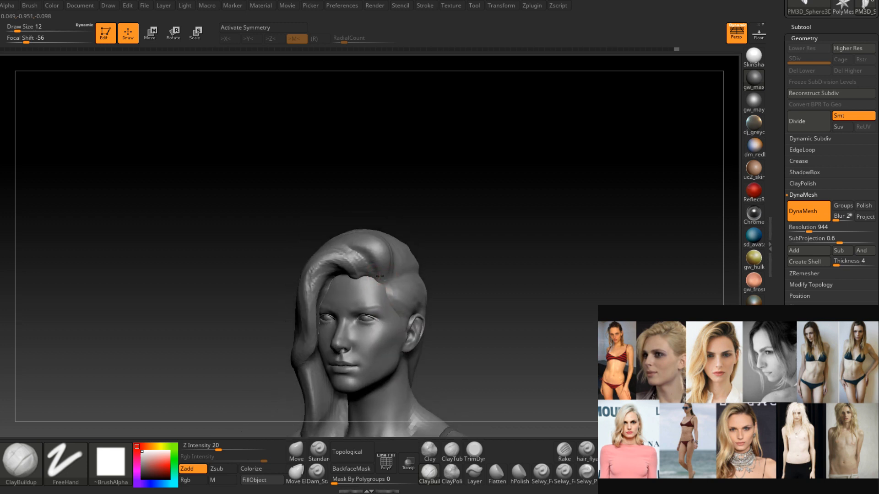
pyautogui.moveTo(369, 250); pyautogui.dragTo(348, 250)
pyautogui.moveTo(366, 266); pyautogui.dragTo(385, 285, button='right')
pyautogui.moveTo(369, 255); pyautogui.dragTo(345, 247)
pyautogui.moveTo(359, 286); pyautogui.dragTo(385, 276, button='right')
pyautogui.moveTo(334, 299); pyautogui.dragTo(369, 277, button='right')
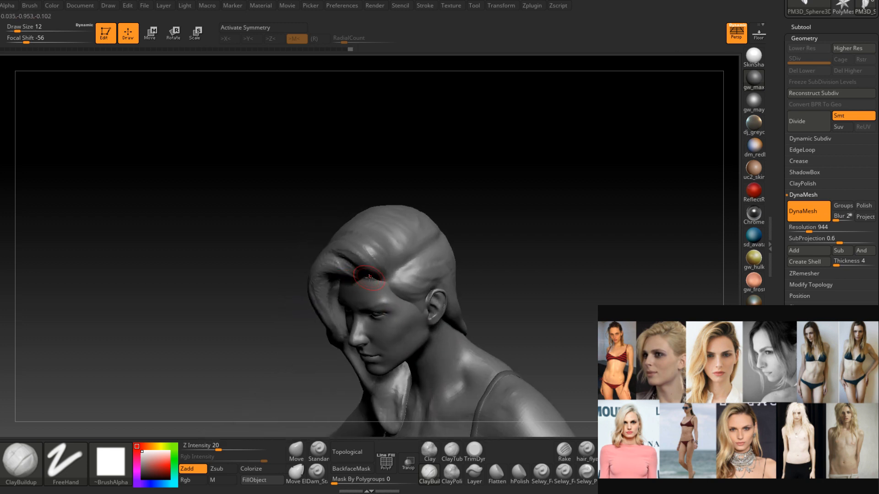
pyautogui.moveTo(294, 289); pyautogui.dragTo(387, 273, button='right')
pyautogui.moveTo(309, 329)
pyautogui.mouseDown(button='right')
pyautogui.moveTo(374, 279)
pyautogui.moveTo(349, 295)
pyautogui.moveTo(407, 274)
pyautogui.moveTo(353, 263)
pyautogui.moveTo(390, 255)
pyautogui.moveTo(392, 275)
pyautogui.moveTo(418, 291)
pyautogui.moveTo(433, 274)
pyautogui.mouseUp(button='right')
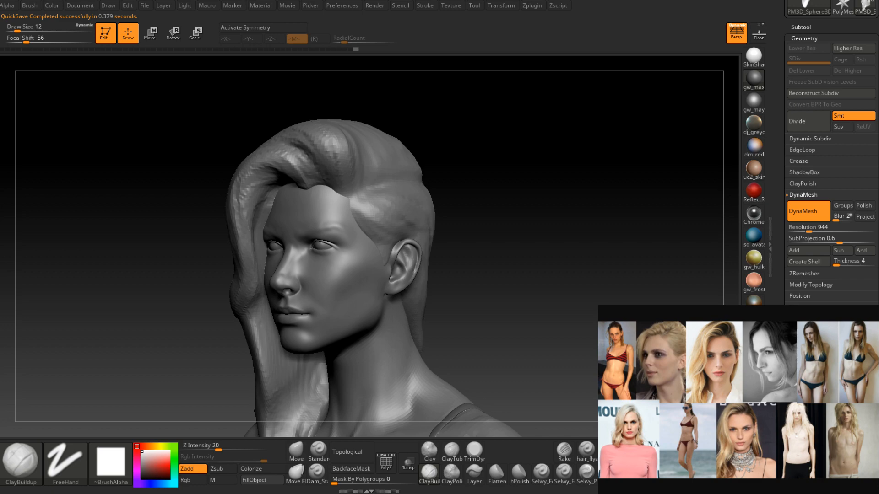
# Switch to the 3ds Max character scene and hide the Magnus_Hood_Low object to expose the hair.
pyautogui.moveTo(878, 215); pyautogui.dragTo(398, 1)
pyautogui.keyDown('alt'); pyautogui.moveTo(527, 262); pyautogui.dragTo(558, 192, button='middle'); pyautogui.keyUp('alt')
pyautogui.moveTo(519, 121); pyautogui.dragTo(506, 307, button='middle')
pyautogui.scroll(5, 463, 242)
pyautogui.moveTo(505, 307); pyautogui.dragTo(536, 201, button='middle')
pyautogui.moveTo(535, 202); pyautogui.dragTo(572, 260, button='middle')
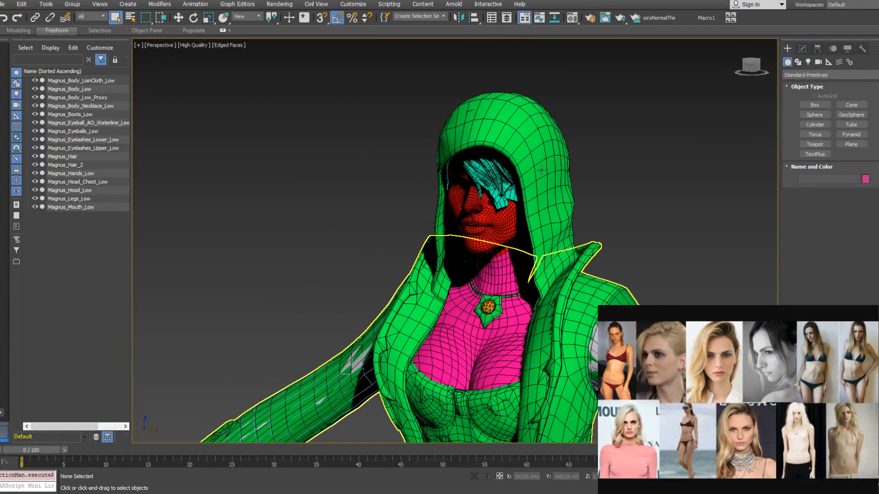
pyautogui.click(541, 170)
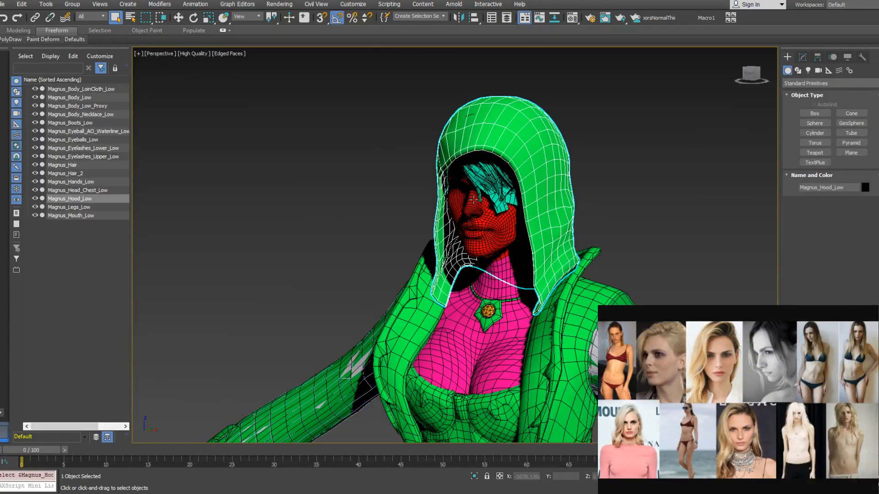
pyautogui.click(35, 199)
pyautogui.keyDown('alt'); pyautogui.moveTo(585, 236); pyautogui.dragTo(633, 227, button='middle'); pyautogui.keyUp('alt')
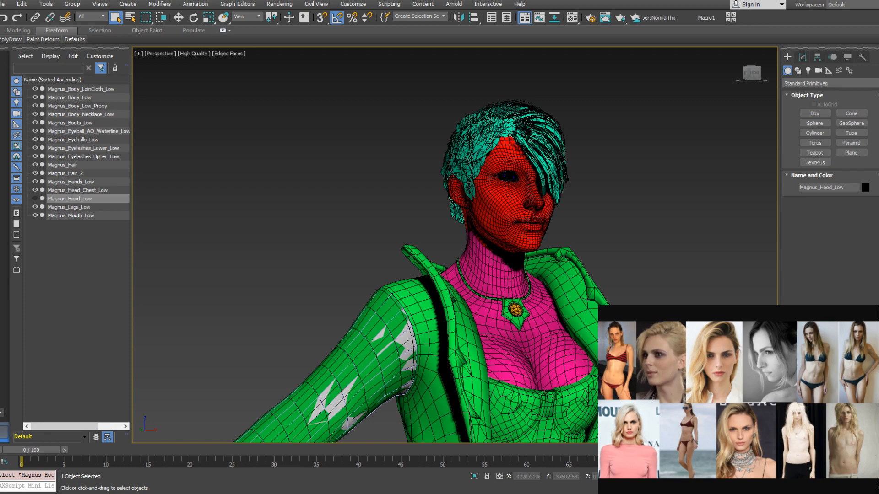
# Examine the low-poly character's short hair and swept fringe from the front, sides and above.
pyautogui.keyDown('alt'); pyautogui.moveTo(640, 212); pyautogui.dragTo(577, 212, button='middle'); pyautogui.keyUp('alt')
pyautogui.moveTo(577, 212); pyautogui.dragTo(576, 293, button='middle')
pyautogui.scroll(4, 576, 293)
pyautogui.moveTo(498, 238)
pyautogui.keyDown('alt'); pyautogui.mouseDown(button='middle')
pyautogui.moveTo(627, 241)
pyautogui.moveTo(402, 242)
pyautogui.moveTo(502, 235)
pyautogui.moveTo(457, 228)
pyautogui.moveTo(486, 223)
pyautogui.moveTo(486, 238)
pyautogui.mouseUp(button='middle'); pyautogui.keyUp('alt')
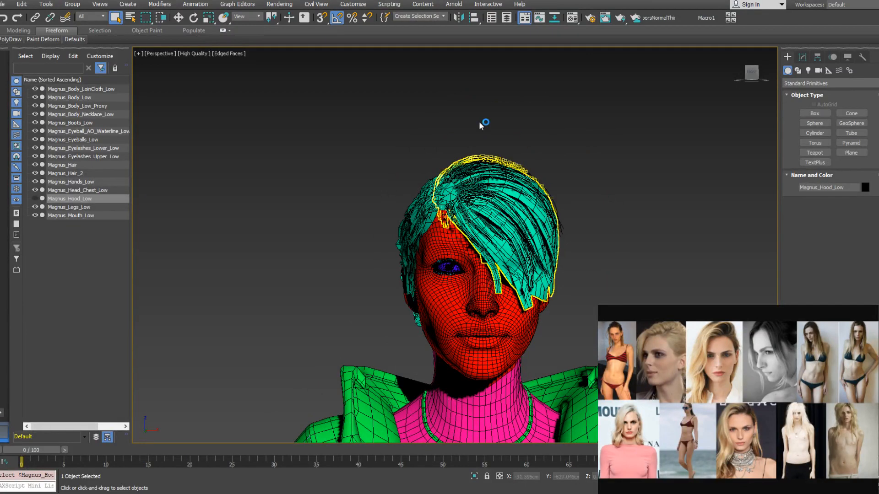
pyautogui.keyDown('alt'); pyautogui.moveTo(479, 61); pyautogui.dragTo(502, 166, button='middle'); pyautogui.keyUp('alt')
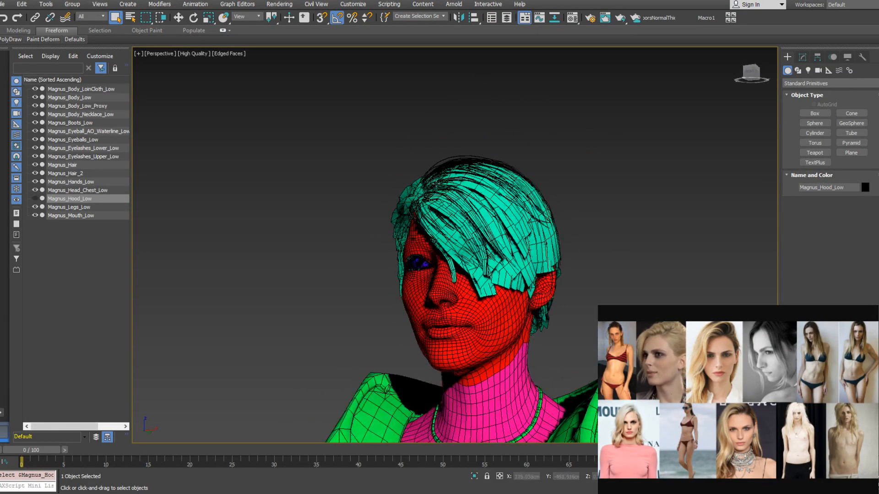
pyautogui.keyDown('alt'); pyautogui.moveTo(487, 221); pyautogui.dragTo(531, 218, button='middle'); pyautogui.keyUp('alt')
pyautogui.click(572, 251)
pyautogui.click(659, 229)
pyautogui.keyDown('alt'); pyautogui.moveTo(659, 229); pyautogui.dragTo(576, 166, button='middle'); pyautogui.keyUp('alt')
pyautogui.click(575, 166)
pyautogui.keyDown('alt'); pyautogui.moveTo(552, 217); pyautogui.dragTo(577, 249, button='middle'); pyautogui.keyUp('alt')
pyautogui.moveTo(542, 204); pyautogui.dragTo(516, 189, button='middle')
pyautogui.scroll(-4, 515, 215)
pyautogui.scroll(4, 516, 189)
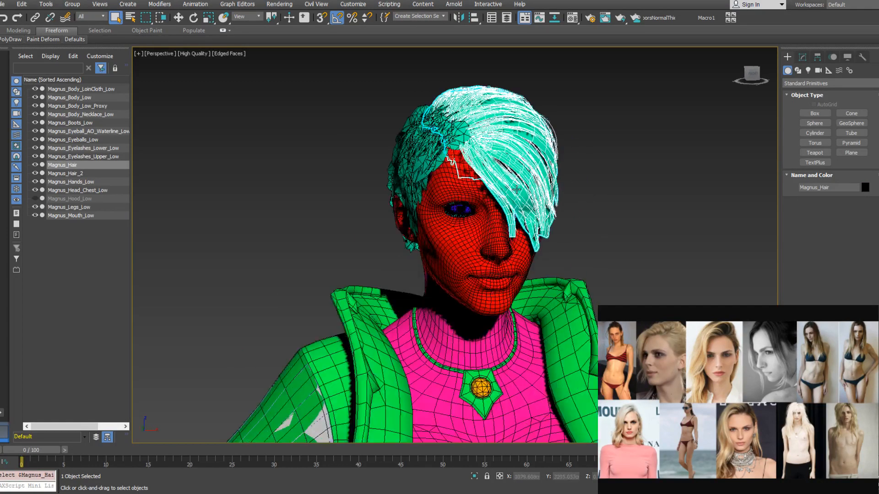
# Unhide Magnus_Hood_Low and inspect how the hood encloses the head and hair.
pyautogui.click(576, 193)
pyautogui.click(35, 199)
pyautogui.scroll(-3, 380, 192)
pyautogui.keyDown('alt'); pyautogui.moveTo(412, 192); pyautogui.dragTo(379, 190, button='middle'); pyautogui.keyUp('alt')
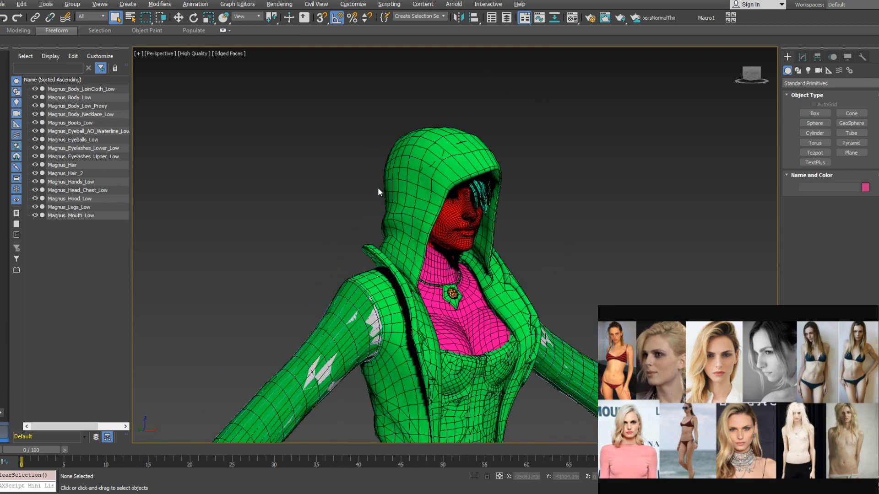
pyautogui.click(442, 195)
pyautogui.keyDown('alt'); pyautogui.moveTo(442, 195); pyautogui.dragTo(598, 233, button='middle'); pyautogui.keyUp('alt')
pyautogui.scroll(3, 493, 211)
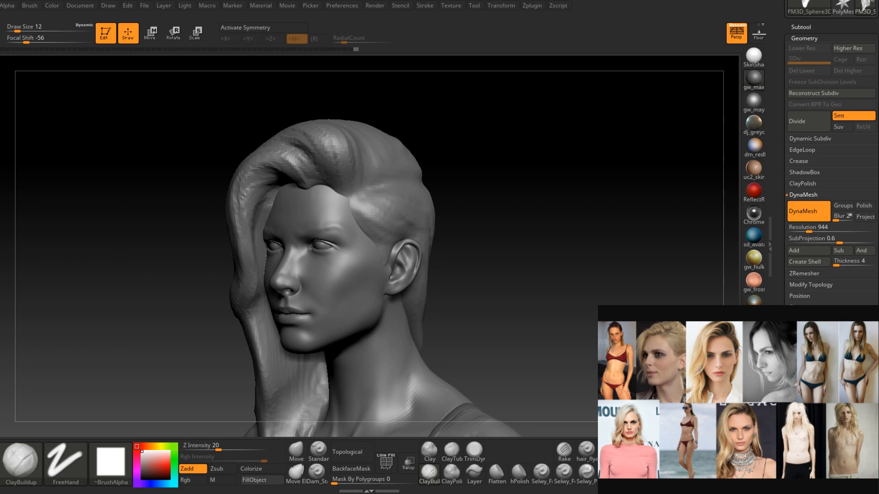
# Switch back to ZBrush and build up the short hair above the temple with ClayBuildup at draw size 13.
pyautogui.moveTo(477, 233)
pyautogui.keyDown('shift'); pyautogui.mouseDown()
pyautogui.moveTo(495, 231)
pyautogui.moveTo(469, 245)
pyautogui.moveTo(459, 235)
pyautogui.mouseUp(); pyautogui.keyUp('shift')
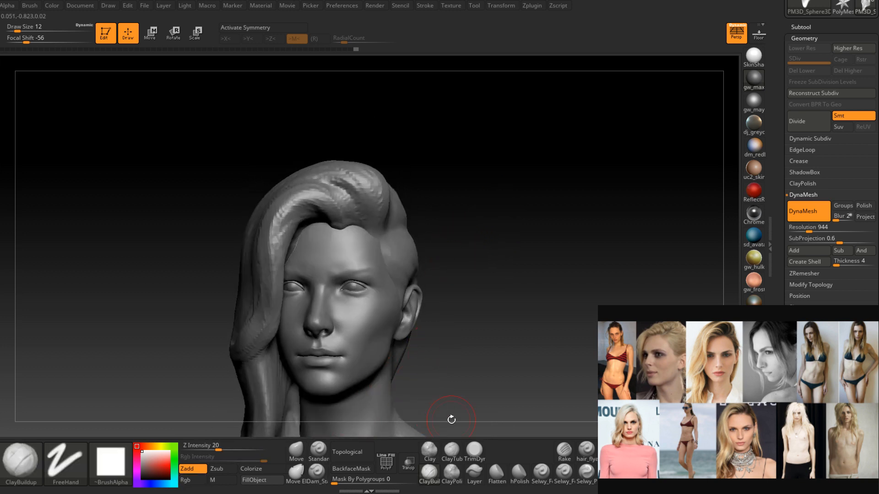
pyautogui.moveTo(402, 244)
pyautogui.mouseDown(button='right')
pyautogui.moveTo(395, 234)
pyautogui.moveTo(350, 252)
pyautogui.moveTo(352, 233)
pyautogui.mouseUp(button='right')
pyautogui.moveTo(367, 201)
pyautogui.mouseDown(button='right')
pyautogui.moveTo(349, 197)
pyautogui.moveTo(373, 197)
pyautogui.moveTo(367, 209)
pyautogui.moveTo(384, 170)
pyautogui.moveTo(388, 192)
pyautogui.moveTo(369, 201)
pyautogui.moveTo(404, 278)
pyautogui.mouseUp(button='right')
pyautogui.moveTo(404, 278)
pyautogui.mouseDown()
pyautogui.moveTo(436, 304)
pyautogui.moveTo(422, 287)
pyautogui.mouseUp()
pyautogui.press('space')
pyautogui.moveTo(400, 266); pyautogui.dragTo(414, 271, button='right')
pyautogui.moveTo(404, 283); pyautogui.dragTo(435, 299)
pyautogui.moveTo(436, 300)
pyautogui.mouseDown(button='right')
pyautogui.moveTo(448, 284)
pyautogui.moveTo(416, 294)
pyautogui.mouseUp(button='right')
pyautogui.moveTo(411, 280); pyautogui.dragTo(432, 303)
pyautogui.moveTo(464, 293); pyautogui.dragTo(446, 295, button='right')
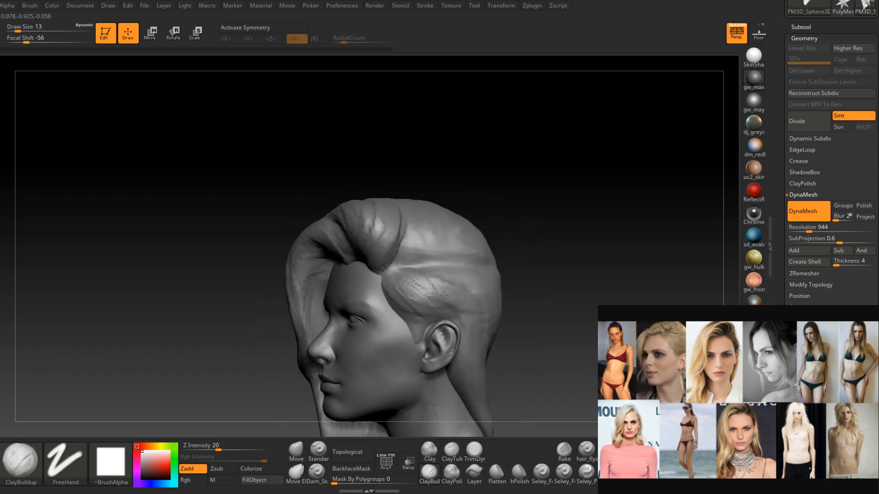
# Shape strands along the temple hairline and down toward the ear with ClayBuildup at draw size 11.
pyautogui.moveTo(405, 328)
pyautogui.keyDown('ctrl'); pyautogui.mouseDown(button='right')
pyautogui.moveTo(421, 300)
pyautogui.moveTo(403, 276)
pyautogui.mouseUp(button='right'); pyautogui.keyUp('ctrl')
pyautogui.press('space')
pyautogui.moveTo(396, 271); pyautogui.dragTo(397, 294)
pyautogui.moveTo(377, 251); pyautogui.dragTo(399, 304)
pyautogui.moveTo(399, 263)
pyautogui.mouseDown()
pyautogui.moveTo(412, 303)
pyautogui.moveTo(399, 252)
pyautogui.mouseUp()
pyautogui.moveTo(366, 258)
pyautogui.mouseDown(button='right')
pyautogui.moveTo(395, 242)
pyautogui.moveTo(390, 219)
pyautogui.moveTo(358, 283)
pyautogui.moveTo(376, 229)
pyautogui.mouseUp(button='right')
pyautogui.press('space')
pyautogui.moveTo(369, 262); pyautogui.dragTo(387, 271)
pyautogui.moveTo(407, 255); pyautogui.dragTo(414, 226, button='right')
pyautogui.moveTo(418, 264); pyautogui.dragTo(429, 288)
pyautogui.moveTo(428, 289)
pyautogui.keyDown('alt'); pyautogui.mouseDown(button='right')
pyautogui.moveTo(400, 247)
pyautogui.moveTo(389, 256)
pyautogui.moveTo(353, 220)
pyautogui.mouseUp(button='right'); pyautogui.keyUp('alt')
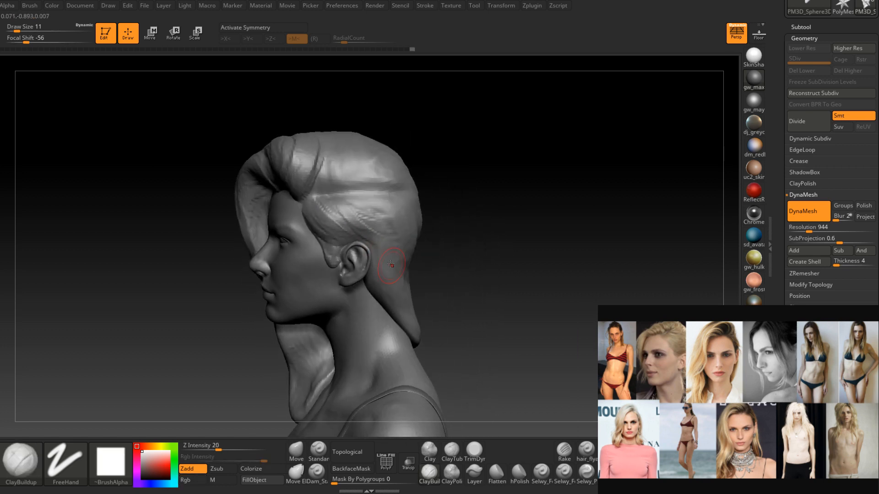
# Add swept-back ClayBuildup strokes on the short-haired side above the ear.
pyautogui.moveTo(347, 232); pyautogui.dragTo(368, 230)
pyautogui.moveTo(334, 210); pyautogui.dragTo(374, 231)
pyautogui.moveTo(382, 231); pyautogui.dragTo(341, 220, button='right')
pyautogui.press('space')
pyautogui.moveTo(341, 221); pyautogui.dragTo(350, 221)
pyautogui.moveTo(359, 216); pyautogui.dragTo(302, 224, button='right')
# Carve the parting groove above the short-haired side with Dam_Standard, reduce the draw size to 8, and smooth along the groove.
pyautogui.click(317, 474)
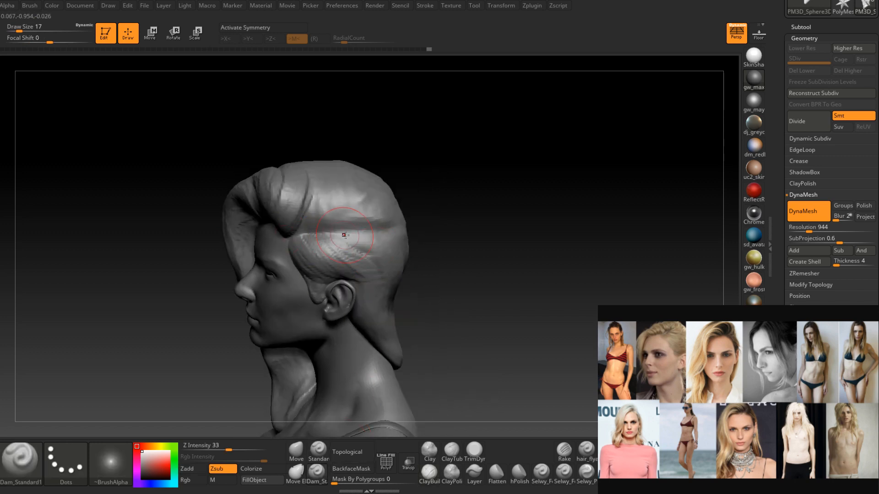
pyautogui.moveTo(273, 243); pyautogui.dragTo(376, 235)
pyautogui.moveTo(399, 233); pyautogui.dragTo(306, 235, button='right')
pyautogui.press('space')
pyautogui.moveTo(311, 236); pyautogui.dragTo(306, 236)
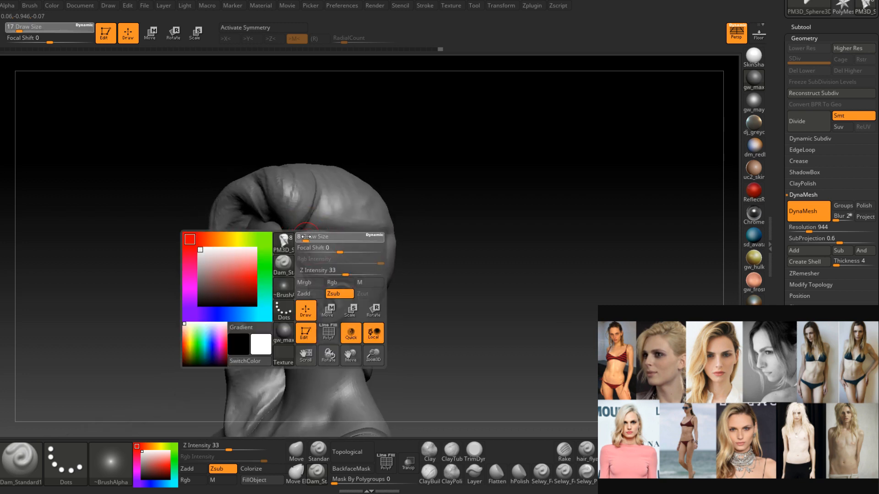
pyautogui.press('shift')
pyautogui.keyDown('shift'); pyautogui.moveTo(310, 233); pyautogui.dragTo(379, 243); pyautogui.keyUp('shift')
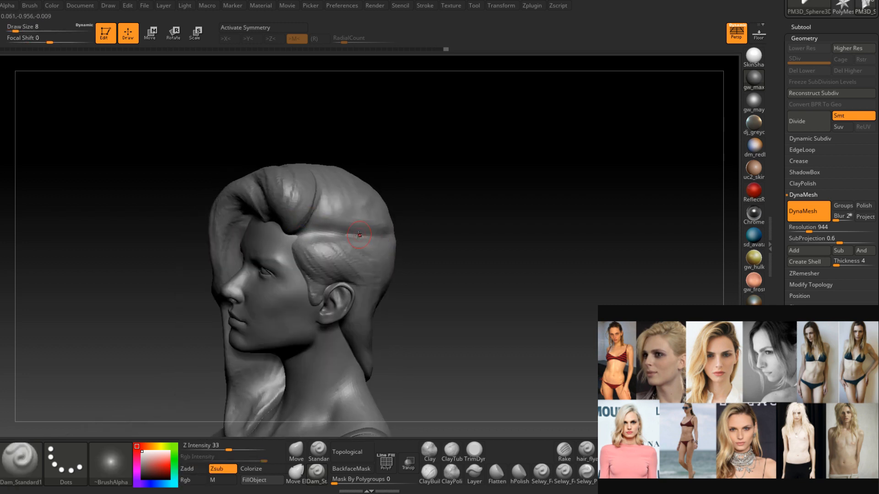
# Refine the hairline corner where the fringe meets the temple with Dam_Standard at draw size 8.
pyautogui.moveTo(323, 235)
pyautogui.keyDown('alt'); pyautogui.mouseDown(button='right')
pyautogui.moveTo(333, 255)
pyautogui.moveTo(312, 265)
pyautogui.mouseUp(button='right'); pyautogui.keyUp('alt')
pyautogui.moveTo(312, 266)
pyautogui.mouseDown(button='right')
pyautogui.moveTo(320, 266)
pyautogui.moveTo(292, 261)
pyautogui.moveTo(309, 331)
pyautogui.mouseUp(button='right')
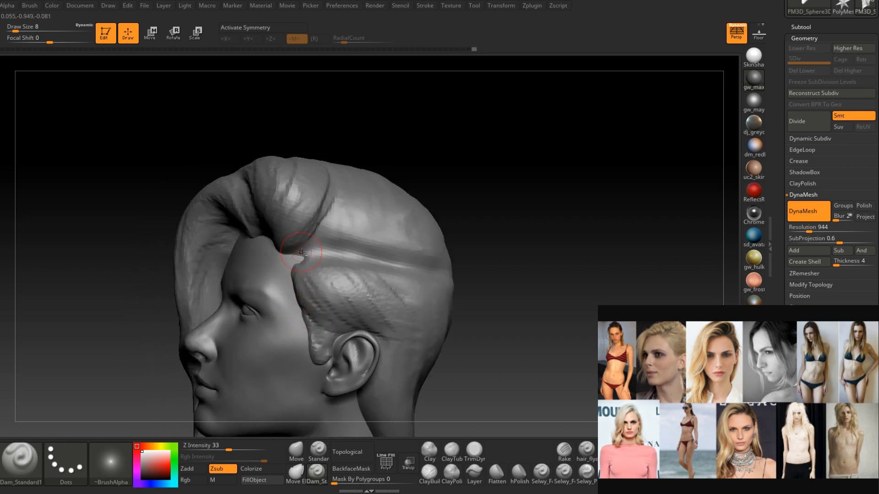
pyautogui.moveTo(310, 244); pyautogui.dragTo(301, 261, button='right')
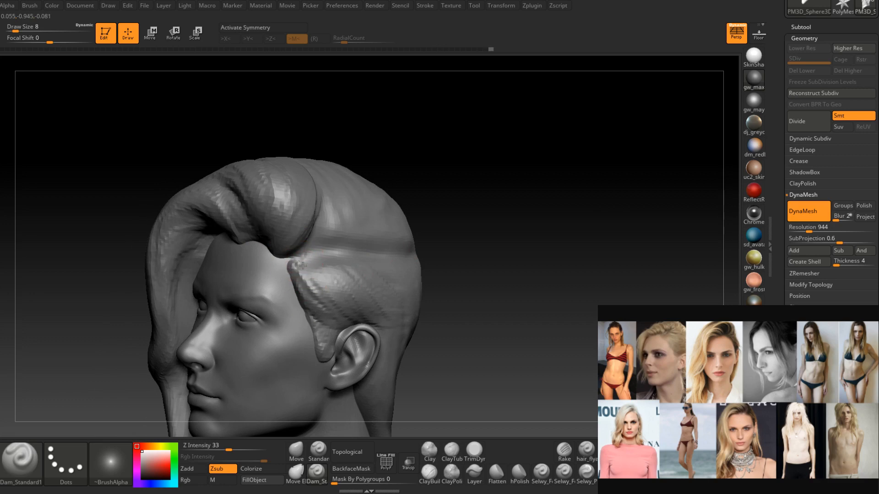
pyautogui.press('shift')
pyautogui.moveTo(290, 271); pyautogui.dragTo(334, 248, button='right')
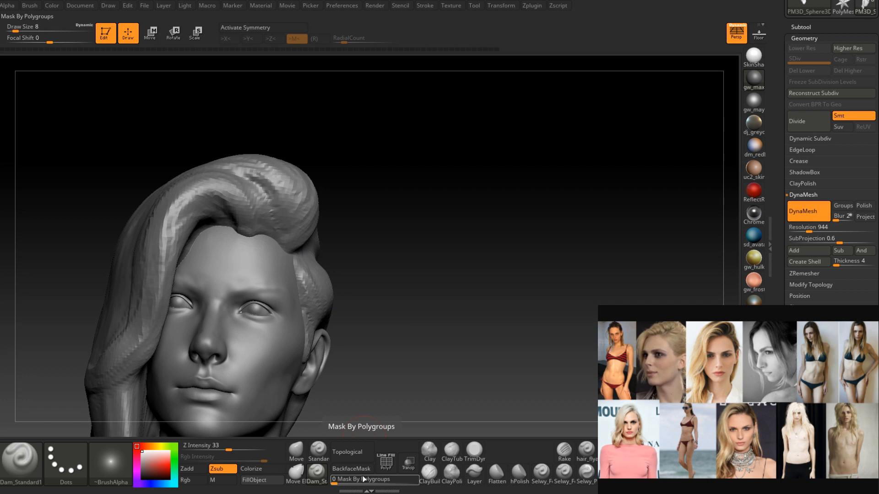
# Sculpt fine strands sweeping back from the temple over the ear with ClayBuildup at draw size 9.
pyautogui.click(451, 471)
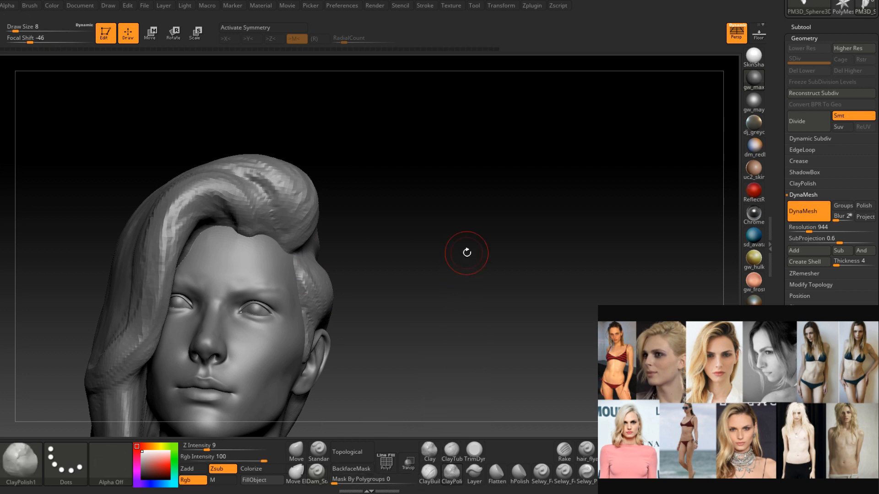
pyautogui.click(429, 472)
pyautogui.moveTo(420, 375)
pyautogui.mouseDown(button='right')
pyautogui.moveTo(352, 276)
pyautogui.moveTo(361, 294)
pyautogui.mouseUp(button='right')
pyautogui.press('space')
pyautogui.click(362, 282)
pyautogui.moveTo(345, 273)
pyautogui.mouseDown()
pyautogui.moveTo(366, 289)
pyautogui.moveTo(442, 304)
pyautogui.mouseUp()
pyautogui.moveTo(389, 287); pyautogui.dragTo(436, 305)
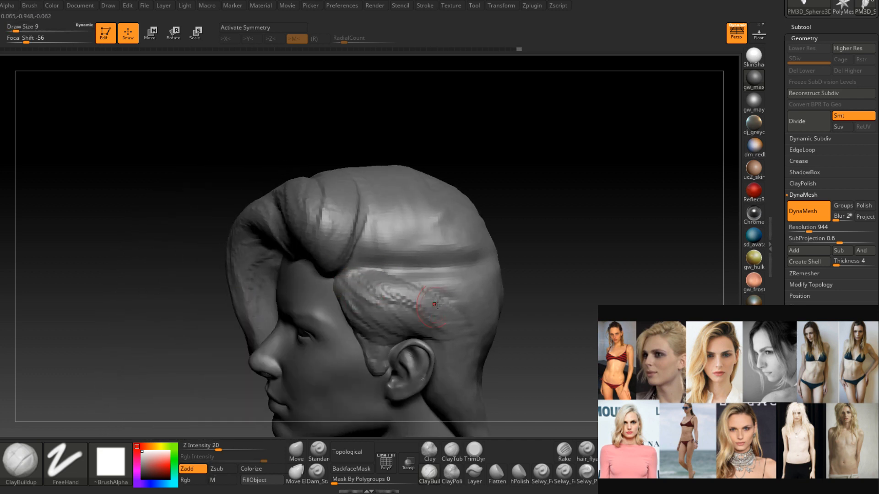
# Continue the swept-back short-side hair above and behind the ear with ClayBuildup at draw size 12.
pyautogui.moveTo(435, 305)
pyautogui.mouseDown(button='right')
pyautogui.moveTo(416, 320)
pyautogui.moveTo(362, 282)
pyautogui.moveTo(351, 285)
pyautogui.mouseUp(button='right')
pyautogui.press('space')
pyautogui.click(359, 260)
pyautogui.moveTo(385, 248)
pyautogui.mouseDown(button='right')
pyautogui.moveTo(344, 254)
pyautogui.moveTo(417, 255)
pyautogui.moveTo(398, 286)
pyautogui.mouseUp(button='right')
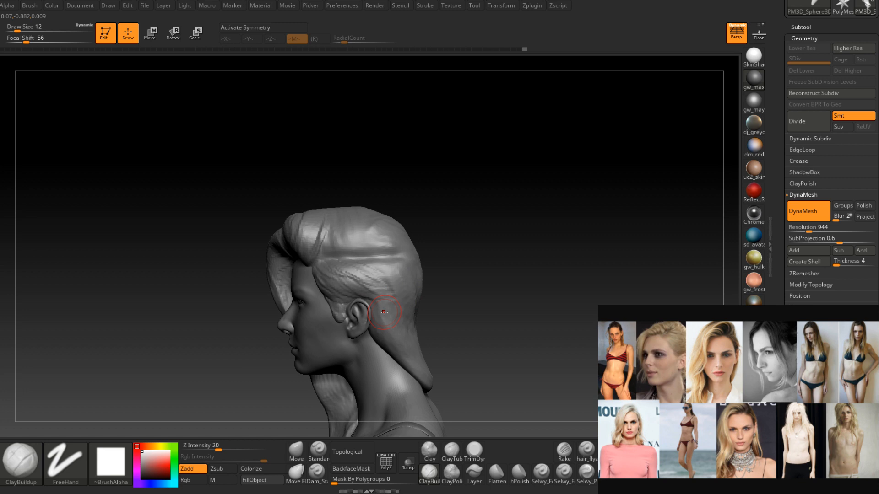
# Lay long strands from behind the ear down toward the nape with ClayBuildup at draw size 20.
pyautogui.moveTo(403, 279)
pyautogui.mouseDown(button='right')
pyautogui.moveTo(438, 277)
pyautogui.moveTo(386, 375)
pyautogui.mouseUp(button='right')
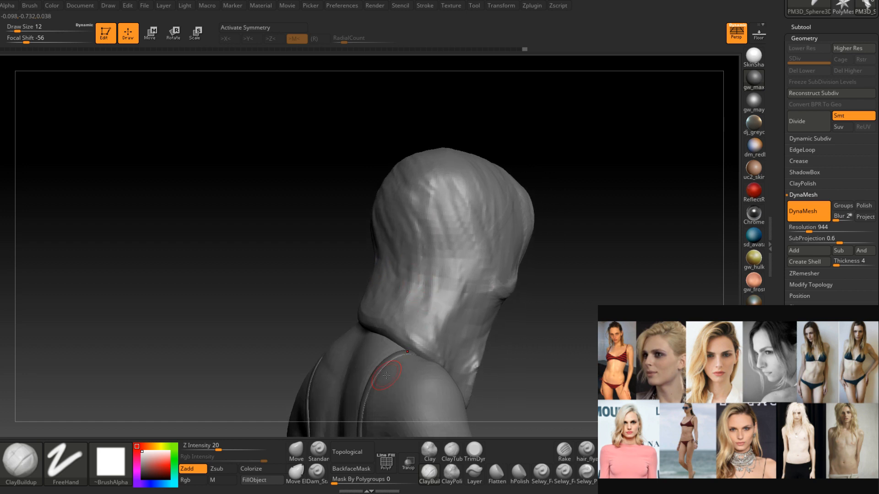
pyautogui.moveTo(311, 270); pyautogui.dragTo(362, 246, button='right')
pyautogui.press('space')
pyautogui.moveTo(359, 245); pyautogui.dragTo(365, 246)
pyautogui.moveTo(365, 246); pyautogui.dragTo(403, 229, button='right')
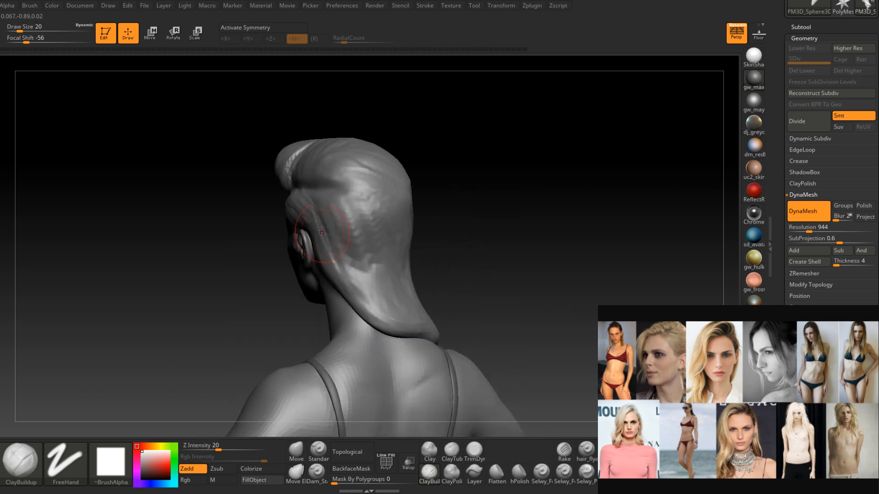
pyautogui.moveTo(325, 231); pyautogui.dragTo(321, 238, button='right')
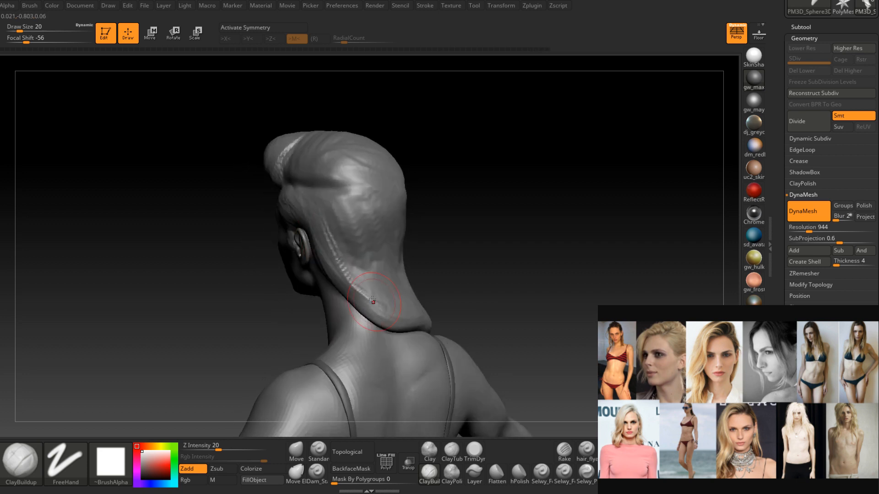
pyautogui.moveTo(376, 294); pyautogui.dragTo(343, 289, button='right')
pyautogui.moveTo(326, 229); pyautogui.dragTo(380, 297)
pyautogui.moveTo(323, 212)
pyautogui.mouseDown()
pyautogui.moveTo(380, 272)
pyautogui.moveTo(368, 249)
pyautogui.mouseUp()
pyautogui.moveTo(367, 249); pyautogui.dragTo(361, 243, button='right')
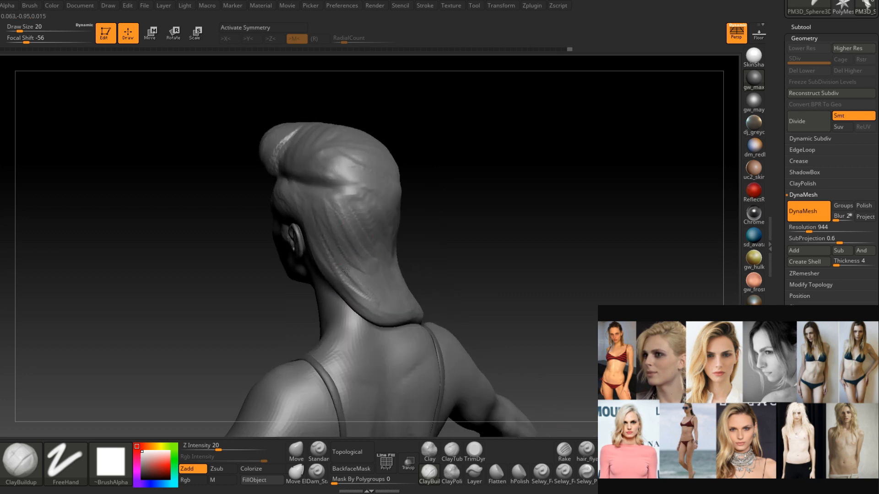
# Add more strands behind the ear, sweeping diagonally toward the lower back edge of the hair.
pyautogui.moveTo(311, 222); pyautogui.dragTo(340, 266)
pyautogui.moveTo(319, 220); pyautogui.dragTo(353, 288)
pyautogui.moveTo(315, 226); pyautogui.dragTo(340, 226, button='right')
pyautogui.moveTo(331, 275); pyautogui.dragTo(363, 311, button='right')
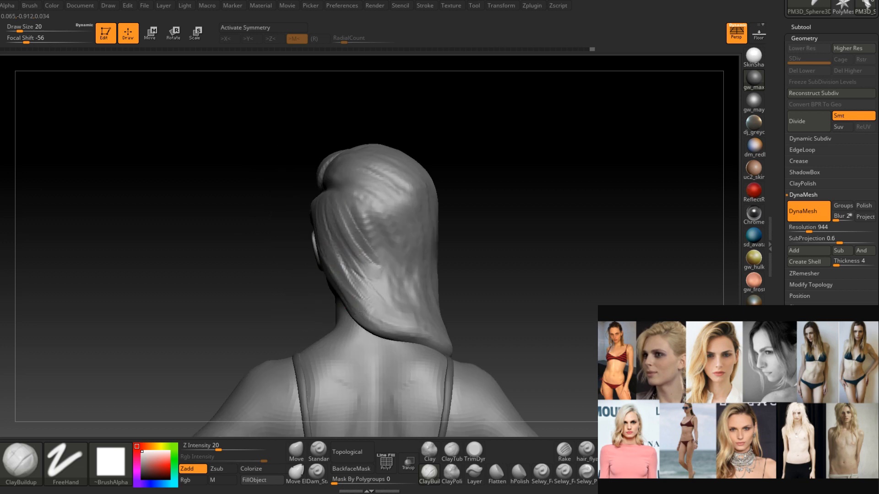
pyautogui.moveTo(341, 260)
pyautogui.mouseDown()
pyautogui.moveTo(411, 330)
pyautogui.moveTo(430, 334)
pyautogui.mouseUp()
pyautogui.moveTo(348, 245); pyautogui.dragTo(389, 299)
pyautogui.moveTo(346, 204); pyautogui.dragTo(403, 314)
# Sculpt overlapping ClayBuildup strands down the back of the head from the crown area.
pyautogui.moveTo(366, 249); pyautogui.dragTo(389, 250, button='right')
pyautogui.moveTo(357, 219); pyautogui.dragTo(390, 270)
pyautogui.moveTo(359, 197); pyautogui.dragTo(407, 283)
pyautogui.moveTo(364, 219); pyautogui.dragTo(427, 315)
pyautogui.moveTo(364, 197)
pyautogui.mouseDown()
pyautogui.moveTo(385, 261)
pyautogui.moveTo(369, 242)
pyautogui.mouseUp()
pyautogui.moveTo(369, 243); pyautogui.dragTo(399, 242, button='right')
pyautogui.moveTo(355, 194)
pyautogui.mouseDown()
pyautogui.moveTo(370, 237)
pyautogui.moveTo(354, 245)
pyautogui.mouseUp()
pyautogui.moveTo(339, 215); pyautogui.dragTo(363, 263)
# Draw long ClayBuildup strands across the lower back hair to its bottom edge above the shoulder.
pyautogui.moveTo(365, 256); pyautogui.dragTo(399, 268, button='right')
pyautogui.moveTo(376, 208)
pyautogui.mouseDown()
pyautogui.moveTo(399, 263)
pyautogui.moveTo(393, 272)
pyautogui.moveTo(444, 338)
pyautogui.mouseUp()
pyautogui.moveTo(394, 264); pyautogui.dragTo(451, 327)
pyautogui.moveTo(403, 298); pyautogui.dragTo(473, 353)
pyautogui.moveTo(466, 320); pyautogui.dragTo(425, 310, button='right')
pyautogui.moveTo(418, 275)
pyautogui.mouseDown()
pyautogui.moveTo(469, 346)
pyautogui.moveTo(471, 339)
pyautogui.mouseUp()
pyautogui.moveTo(440, 350); pyautogui.dragTo(438, 330, button='right')
# Add upward ClayBuildup strokes from the tip of the long side lock at draw size 13.
pyautogui.moveTo(419, 281)
pyautogui.mouseDown(button='right')
pyautogui.moveTo(343, 304)
pyautogui.moveTo(361, 314)
pyautogui.moveTo(430, 314)
pyautogui.moveTo(417, 310)
pyautogui.mouseUp(button='right')
pyautogui.press('space')
pyautogui.moveTo(438, 290); pyautogui.dragTo(433, 290)
pyautogui.moveTo(438, 354); pyautogui.dragTo(438, 315)
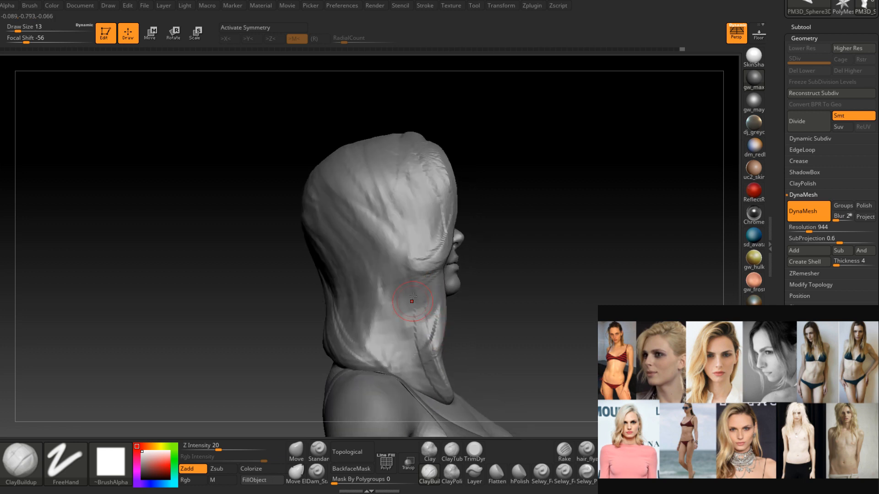
pyautogui.moveTo(428, 389); pyautogui.dragTo(412, 334)
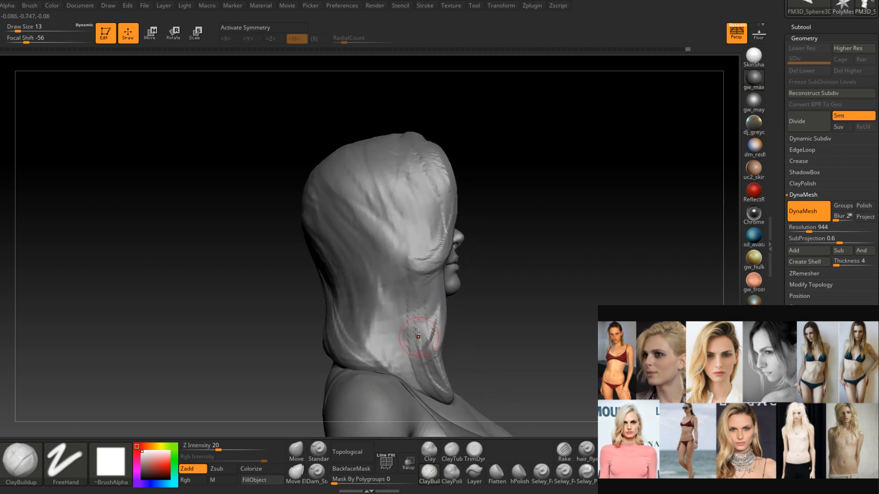
pyautogui.moveTo(431, 389)
pyautogui.mouseDown()
pyautogui.moveTo(399, 325)
pyautogui.moveTo(397, 334)
pyautogui.moveTo(386, 280)
pyautogui.moveTo(375, 289)
pyautogui.mouseUp()
pyautogui.moveTo(405, 380)
pyautogui.mouseDown()
pyautogui.moveTo(382, 297)
pyautogui.moveTo(389, 208)
pyautogui.mouseUp()
# Sculpt long vertical strands from the crown to the lower edge of the back hair with ClayBuildup at draw size 23.
pyautogui.moveTo(403, 258); pyautogui.dragTo(394, 237)
pyautogui.press('space')
pyautogui.moveTo(374, 194); pyautogui.dragTo(363, 311)
pyautogui.press('space')
pyautogui.moveTo(374, 211); pyautogui.dragTo(380, 212)
pyautogui.moveTo(339, 163); pyautogui.dragTo(389, 348)
pyautogui.moveTo(356, 179); pyautogui.dragTo(382, 315)
pyautogui.moveTo(362, 194); pyautogui.dragTo(391, 362)
pyautogui.moveTo(369, 261); pyautogui.dragTo(391, 366)
pyautogui.moveTo(256, 215); pyautogui.dragTo(337, 235)
pyautogui.moveTo(330, 183); pyautogui.dragTo(365, 355)
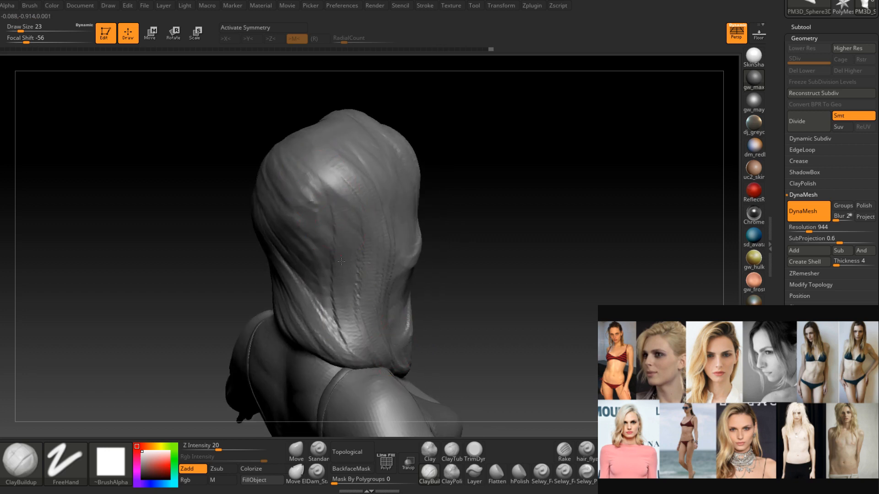
# Sculpt long ClayBuildup strands down the middle and upper part of the back hair at draw size 23.
pyautogui.moveTo(344, 207); pyautogui.dragTo(361, 354)
pyautogui.moveTo(446, 215); pyautogui.dragTo(398, 201)
pyautogui.moveTo(274, 169); pyautogui.dragTo(330, 295)
pyautogui.moveTo(284, 181); pyautogui.dragTo(316, 226)
pyautogui.moveTo(248, 174); pyautogui.dragTo(322, 316)
pyautogui.moveTo(255, 196)
pyautogui.mouseDown()
pyautogui.moveTo(316, 311)
pyautogui.moveTo(381, 336)
pyautogui.moveTo(316, 251)
pyautogui.moveTo(338, 235)
pyautogui.mouseUp()
# Add curved ClayBuildup strands from the hair parting around the rear of the crown.
pyautogui.moveTo(256, 114)
pyautogui.mouseDown()
pyautogui.moveTo(263, 151)
pyautogui.moveTo(255, 183)
pyautogui.moveTo(231, 186)
pyautogui.mouseUp()
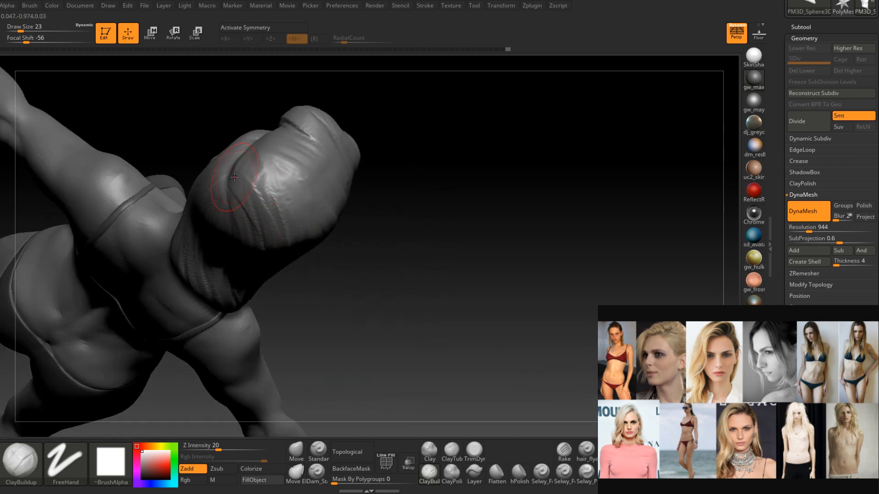
pyautogui.moveTo(221, 153); pyautogui.dragTo(261, 229)
pyautogui.moveTo(261, 229); pyautogui.dragTo(258, 176, button='right')
pyautogui.moveTo(256, 126); pyautogui.dragTo(289, 205)
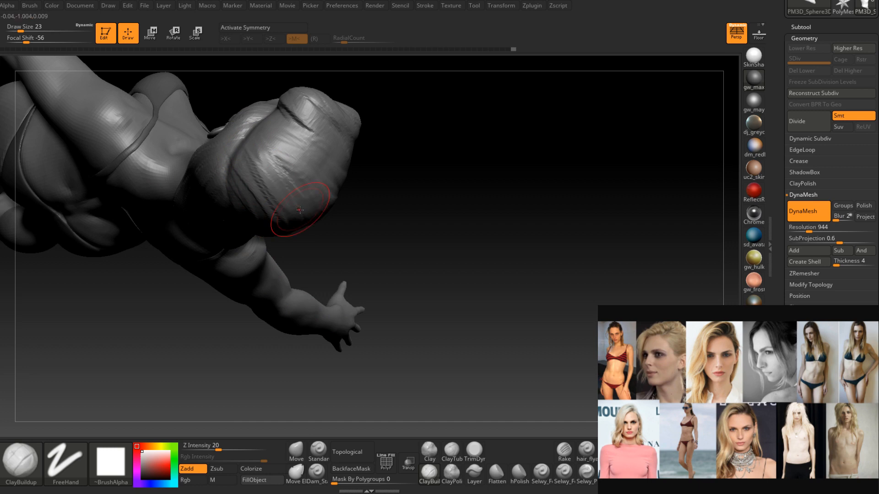
pyautogui.moveTo(299, 206); pyautogui.dragTo(267, 153, button='right')
pyautogui.moveTo(250, 123); pyautogui.dragTo(311, 169)
pyautogui.moveTo(311, 170)
pyautogui.mouseDown(button='right')
pyautogui.moveTo(327, 220)
pyautogui.moveTo(343, 179)
pyautogui.moveTo(334, 160)
pyautogui.moveTo(348, 174)
pyautogui.moveTo(366, 174)
pyautogui.mouseUp(button='right')
# Sculpt overlapping ClayBuildup strands over the top and back of the head at draw size 23.
pyautogui.moveTo(366, 169); pyautogui.dragTo(425, 174)
pyautogui.moveTo(403, 146)
pyautogui.mouseDown()
pyautogui.moveTo(439, 178)
pyautogui.moveTo(471, 185)
pyautogui.moveTo(441, 163)
pyautogui.mouseUp()
pyautogui.moveTo(373, 174)
pyautogui.mouseDown()
pyautogui.moveTo(432, 189)
pyautogui.moveTo(421, 180)
pyautogui.moveTo(459, 214)
pyautogui.moveTo(478, 211)
pyautogui.mouseUp()
pyautogui.moveTo(403, 167); pyautogui.dragTo(384, 192, button='right')
pyautogui.moveTo(371, 176); pyautogui.dragTo(434, 230)
pyautogui.moveTo(434, 229); pyautogui.dragTo(373, 211, button='right')
pyautogui.moveTo(307, 167); pyautogui.dragTo(387, 179)
# Add finer ClayBuildup strands across the top of the head behind the fringe at draw size 12.
pyautogui.moveTo(388, 178)
pyautogui.mouseDown(button='right')
pyautogui.moveTo(366, 192)
pyautogui.moveTo(284, 160)
pyautogui.mouseUp(button='right')
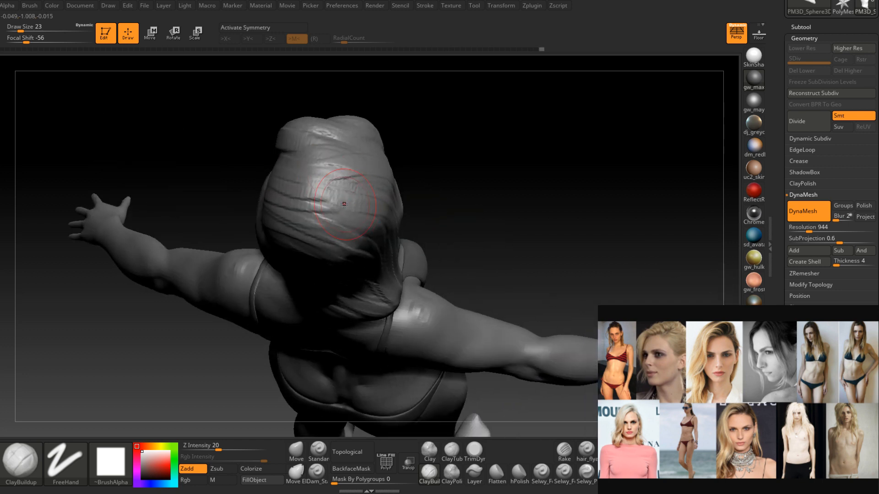
pyautogui.moveTo(334, 183); pyautogui.dragTo(321, 185, button='right')
pyautogui.moveTo(405, 126); pyautogui.dragTo(334, 127)
pyautogui.moveTo(328, 122)
pyautogui.mouseDown(button='right')
pyautogui.moveTo(394, 123)
pyautogui.moveTo(274, 183)
pyautogui.moveTo(337, 222)
pyautogui.moveTo(389, 215)
pyautogui.moveTo(366, 213)
pyautogui.mouseUp(button='right')
pyautogui.press('[')
pyautogui.moveTo(309, 213); pyautogui.dragTo(379, 201)
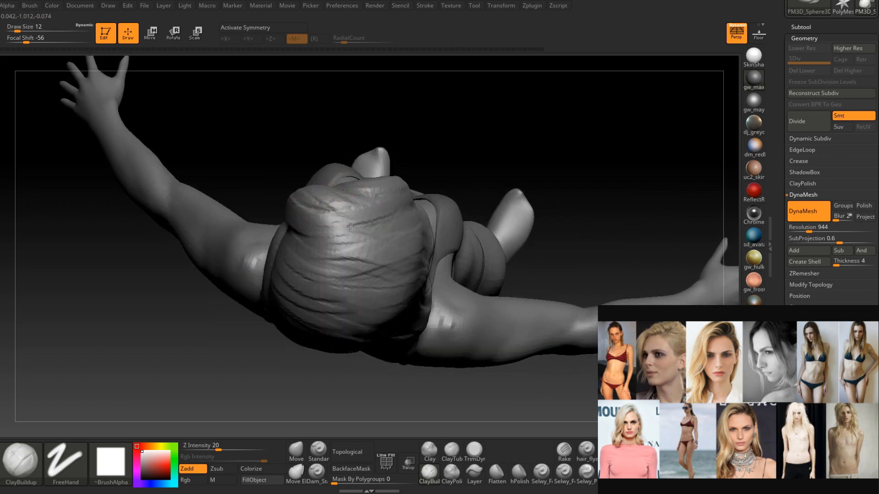
pyautogui.moveTo(351, 227); pyautogui.dragTo(389, 215)
# Draw a row of long fine ClayBuildup strands along the long-haired side of the head.
pyautogui.moveTo(391, 213); pyautogui.dragTo(396, 151, button='right')
pyautogui.moveTo(348, 261)
pyautogui.mouseDown(button='right')
pyautogui.moveTo(362, 234)
pyautogui.moveTo(417, 262)
pyautogui.moveTo(417, 298)
pyautogui.moveTo(440, 276)
pyautogui.mouseUp(button='right')
pyautogui.moveTo(448, 291)
pyautogui.mouseDown()
pyautogui.moveTo(492, 318)
pyautogui.moveTo(543, 301)
pyautogui.mouseUp()
pyautogui.moveTo(474, 296); pyautogui.dragTo(570, 298)
pyautogui.moveTo(465, 279); pyautogui.dragTo(544, 283)
pyautogui.moveTo(463, 262)
pyautogui.mouseDown()
pyautogui.moveTo(512, 283)
pyautogui.moveTo(513, 270)
pyautogui.moveTo(524, 281)
pyautogui.mouseUp()
# Add shorter overlapping ClayBuildup strands between the crown and the long side of the hair.
pyautogui.moveTo(377, 253); pyautogui.dragTo(414, 266)
pyautogui.moveTo(390, 214)
pyautogui.mouseDown()
pyautogui.moveTo(431, 254)
pyautogui.moveTo(446, 233)
pyautogui.mouseUp()
pyautogui.moveTo(364, 218); pyautogui.dragTo(430, 238)
pyautogui.moveTo(397, 206)
pyautogui.mouseDown()
pyautogui.moveTo(432, 270)
pyautogui.moveTo(444, 261)
pyautogui.mouseUp()
pyautogui.moveTo(411, 286)
pyautogui.mouseDown(button='right')
pyautogui.moveTo(385, 196)
pyautogui.moveTo(389, 252)
pyautogui.mouseUp(button='right')
pyautogui.moveTo(355, 206)
pyautogui.mouseDown()
pyautogui.moveTo(424, 234)
pyautogui.moveTo(405, 245)
pyautogui.moveTo(428, 247)
pyautogui.mouseUp()
pyautogui.moveTo(459, 215); pyautogui.dragTo(422, 252, button='right')
# Sculpt a strand down the long side lock with ClayBuildup at draw size 13.
pyautogui.moveTo(458, 313); pyautogui.dragTo(462, 240, button='right')
pyautogui.press('space')
pyautogui.moveTo(462, 240); pyautogui.dragTo(459, 240)
pyautogui.moveTo(430, 279); pyautogui.dragTo(457, 268, button='right')
pyautogui.moveTo(453, 261); pyautogui.dragTo(427, 301)
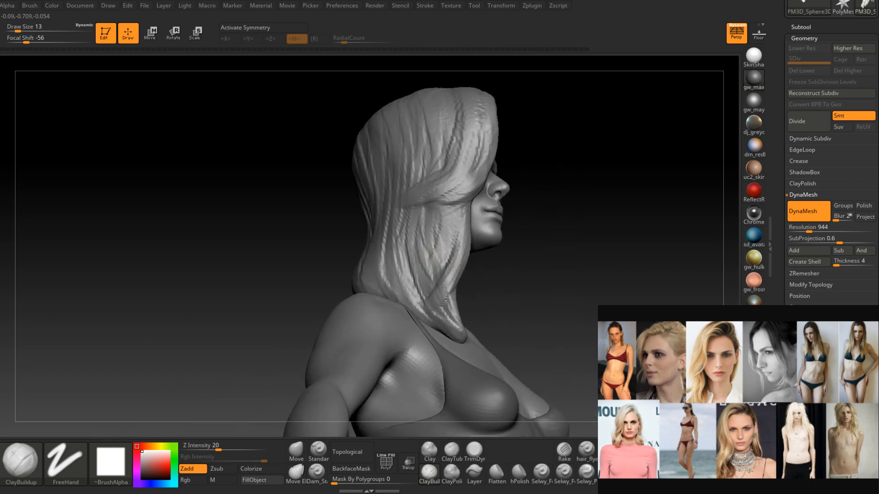
pyautogui.moveTo(417, 279); pyautogui.dragTo(455, 239, button='right')
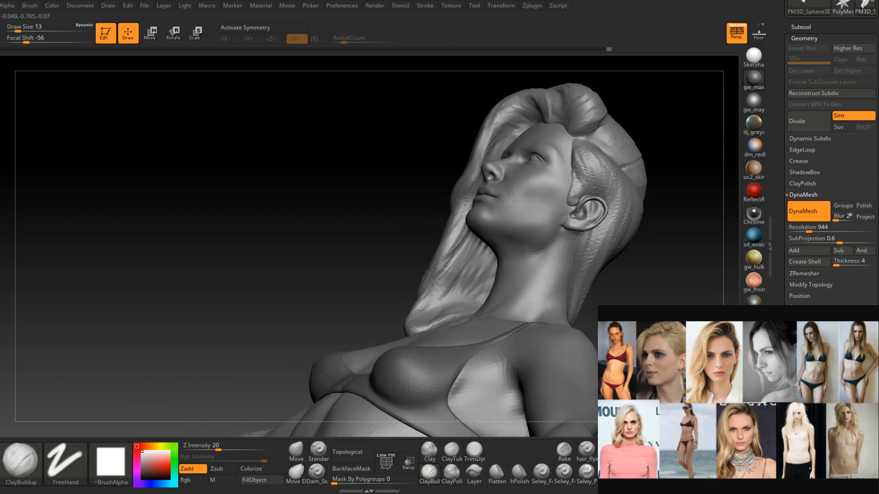
# Build up the inner face of the long side lock beside the neck with ClayBuildup at draw size 18.
pyautogui.moveTo(415, 321)
pyautogui.mouseDown(button='right')
pyautogui.moveTo(455, 311)
pyautogui.moveTo(439, 256)
pyautogui.moveTo(450, 242)
pyautogui.moveTo(437, 229)
pyautogui.mouseUp(button='right')
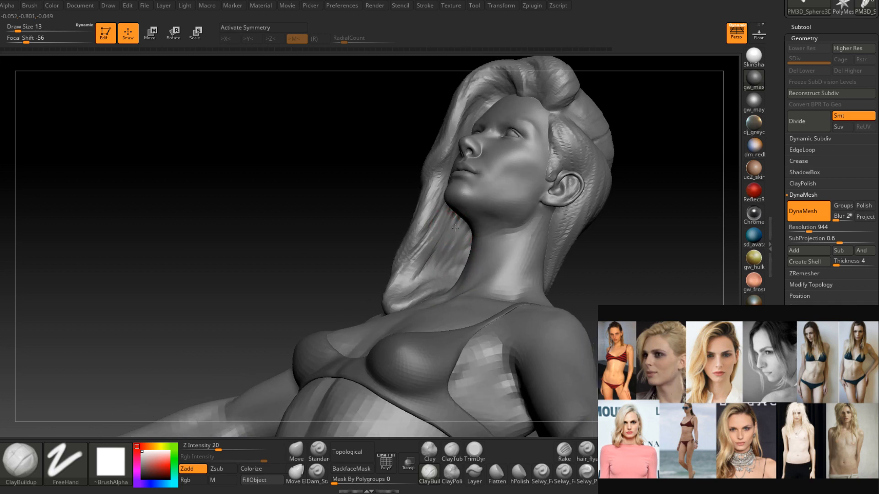
pyautogui.press('s')
pyautogui.moveTo(449, 224); pyautogui.dragTo(455, 223)
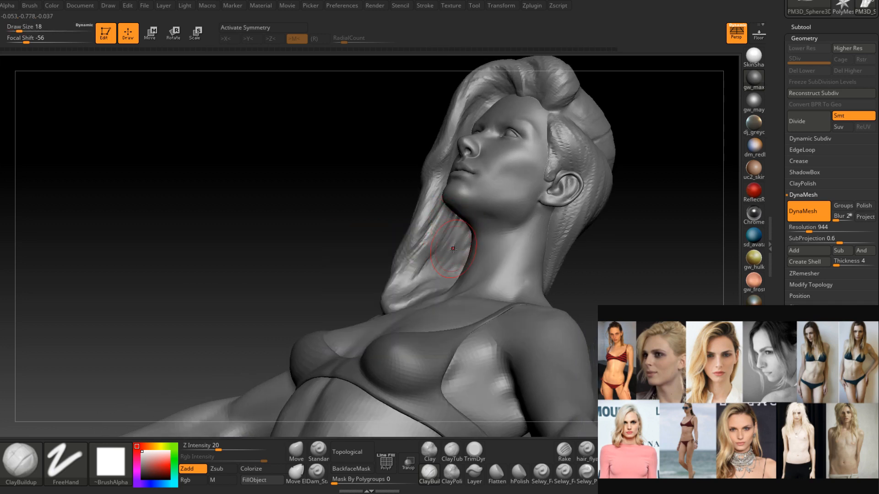
pyautogui.moveTo(453, 248); pyautogui.dragTo(461, 251, button='right')
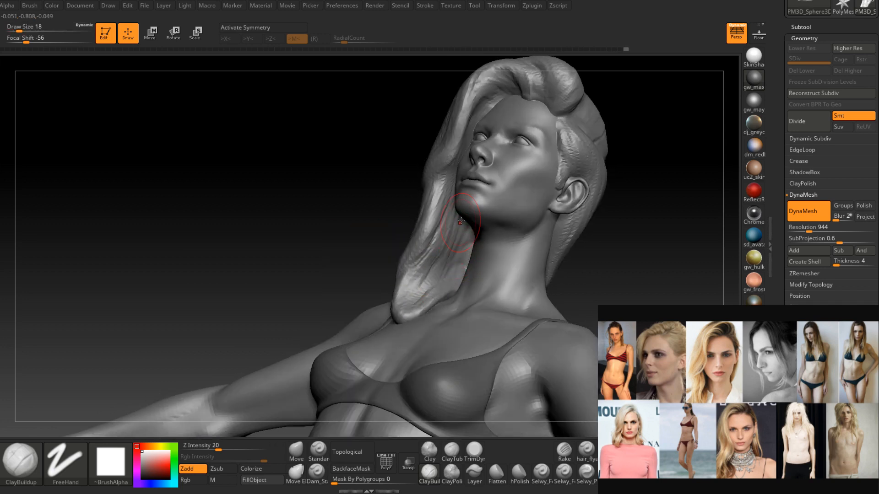
pyautogui.moveTo(466, 255); pyautogui.dragTo(454, 275, button='right')
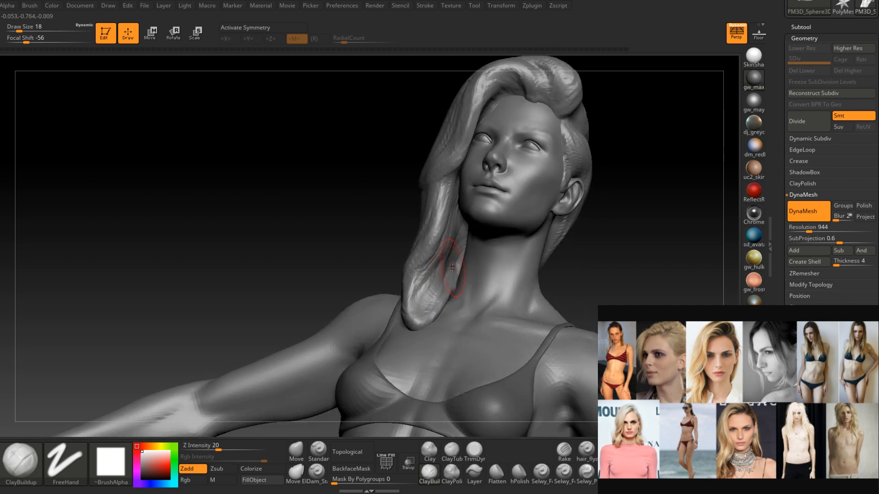
pyautogui.moveTo(438, 260); pyautogui.dragTo(426, 297)
pyautogui.moveTo(407, 260); pyautogui.dragTo(416, 280, button='right')
pyautogui.moveTo(413, 271); pyautogui.dragTo(418, 302)
pyautogui.moveTo(419, 298); pyautogui.dragTo(398, 295, button='right')
pyautogui.moveTo(419, 279)
pyautogui.mouseDown()
pyautogui.moveTo(414, 300)
pyautogui.moveTo(425, 313)
pyautogui.moveTo(435, 295)
pyautogui.mouseUp()
pyautogui.moveTo(440, 292)
pyautogui.mouseDown(button='right')
pyautogui.moveTo(412, 293)
pyautogui.moveTo(398, 273)
pyautogui.mouseUp(button='right')
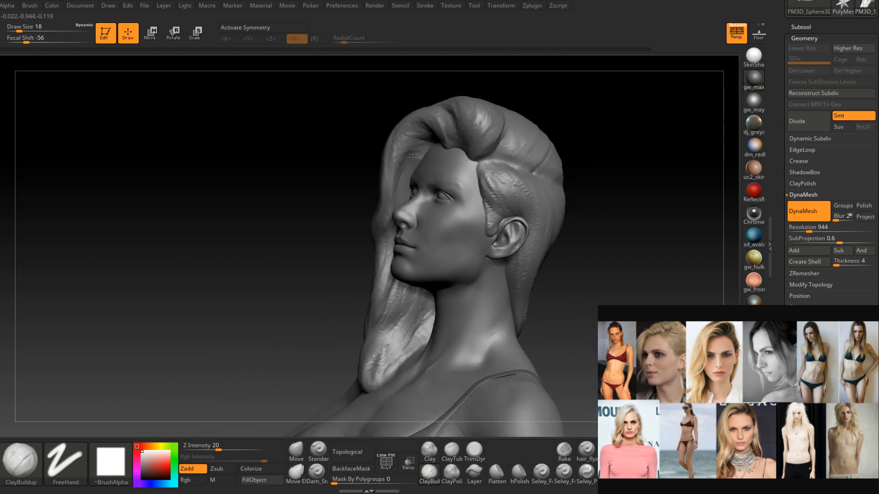
# Examine how the hair fits over the forehead and face with transparency, and return to the opaque display.
pyautogui.moveTo(401, 220)
pyautogui.mouseDown(button='right')
pyautogui.moveTo(403, 184)
pyautogui.moveTo(411, 185)
pyautogui.mouseUp(button='right')
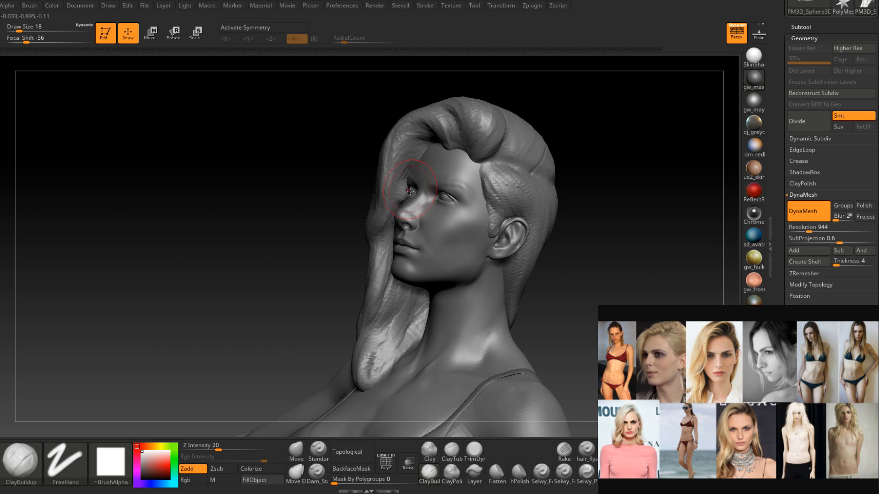
pyautogui.click(409, 462)
pyautogui.moveTo(422, 225); pyautogui.dragTo(410, 216, button='right')
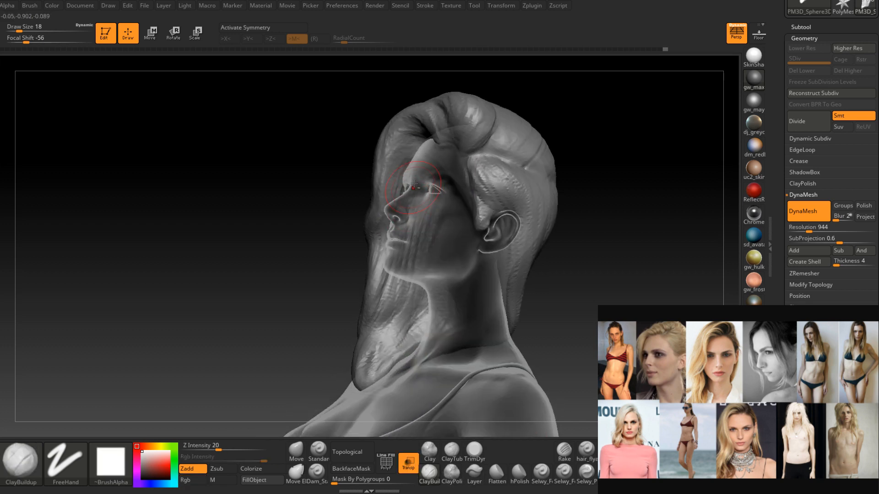
pyautogui.moveTo(417, 161); pyautogui.dragTo(442, 155, button='right')
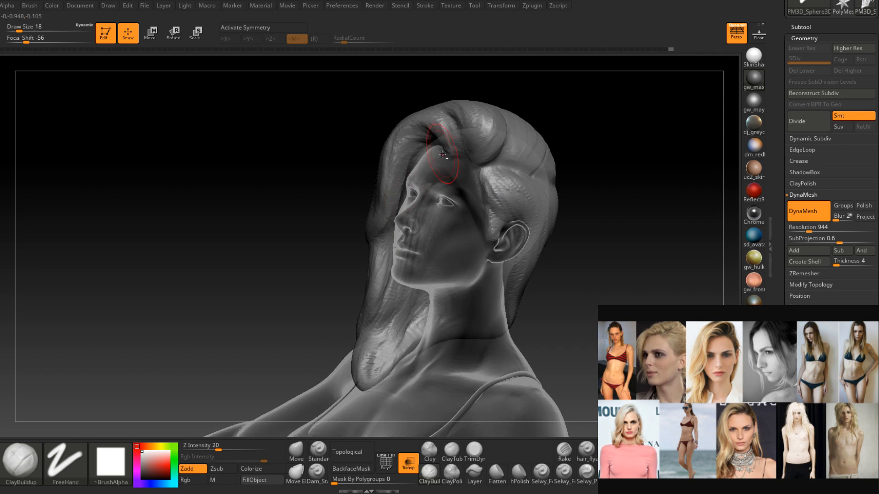
pyautogui.moveTo(418, 191); pyautogui.dragTo(437, 172, button='right')
pyautogui.moveTo(434, 185)
pyautogui.mouseDown()
pyautogui.moveTo(428, 238)
pyautogui.moveTo(463, 198)
pyautogui.mouseUp()
pyautogui.moveTo(440, 250); pyautogui.dragTo(427, 213, button='right')
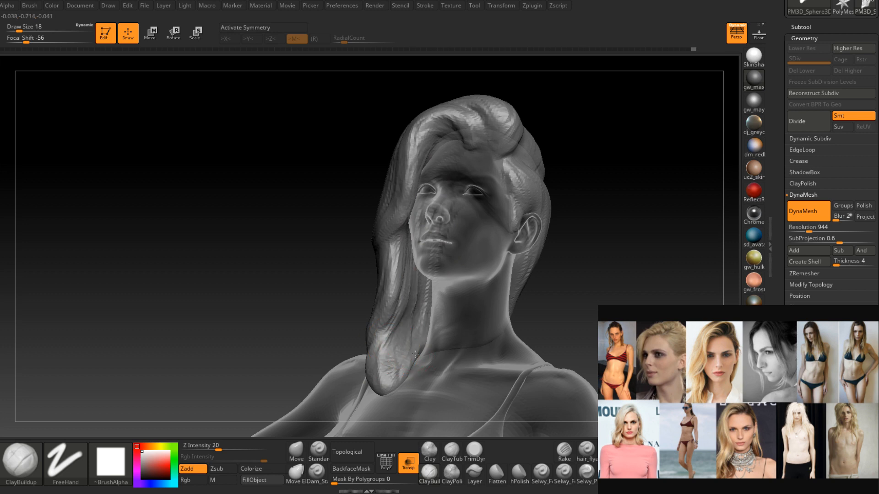
pyautogui.moveTo(411, 288); pyautogui.dragTo(426, 376, button='right')
pyautogui.click(408, 462)
pyautogui.moveTo(453, 303); pyautogui.dragTo(448, 271, button='right')
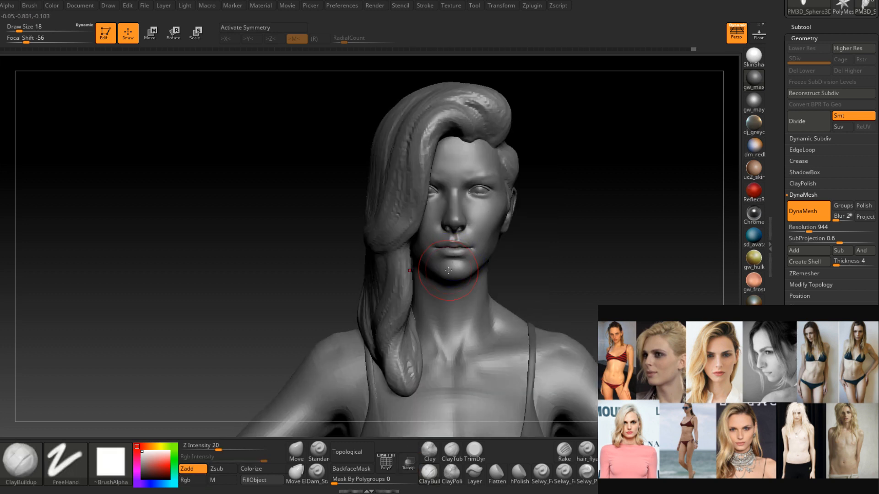
pyautogui.keyDown('ctrl'); pyautogui.moveTo(494, 241); pyautogui.dragTo(427, 246, button='right'); pyautogui.keyUp('ctrl')
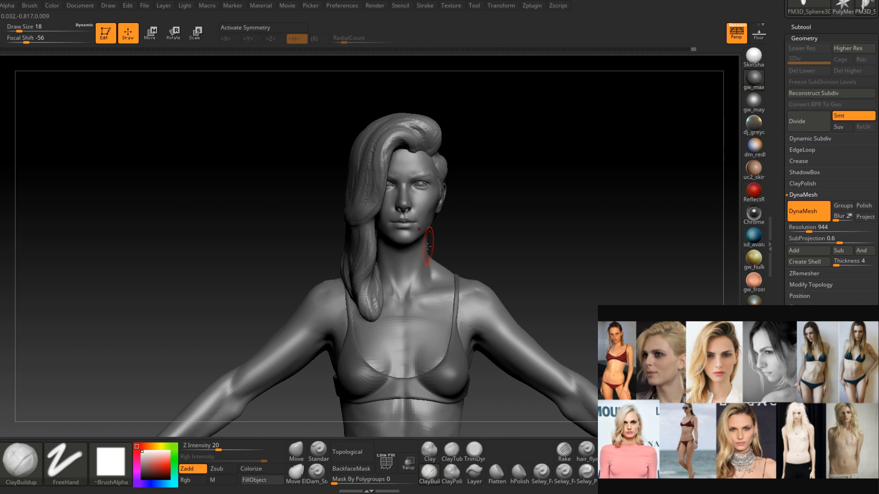
# Reshape the outer silhouette of the long side hair with the Move brush at draw size 71.
pyautogui.click(301, 453)
pyautogui.moveTo(384, 195)
pyautogui.keyDown('alt'); pyautogui.mouseDown(button='right')
pyautogui.moveTo(369, 269)
pyautogui.moveTo(373, 245)
pyautogui.mouseUp(button='right'); pyautogui.keyUp('alt')
pyautogui.press('space')
pyautogui.moveTo(347, 222); pyautogui.dragTo(356, 222)
pyautogui.moveTo(356, 222); pyautogui.dragTo(337, 221, button='right')
pyautogui.press('space')
pyautogui.moveTo(338, 220); pyautogui.dragTo(342, 216)
pyautogui.moveTo(342, 216); pyautogui.dragTo(358, 215, button='right')
pyautogui.moveTo(333, 215); pyautogui.dragTo(339, 216)
pyautogui.moveTo(320, 217); pyautogui.dragTo(333, 218, button='right')
pyautogui.moveTo(333, 218); pyautogui.dragTo(348, 223)
pyautogui.moveTo(348, 223)
pyautogui.mouseDown(button='right')
pyautogui.moveTo(321, 216)
pyautogui.moveTo(331, 231)
pyautogui.mouseUp(button='right')
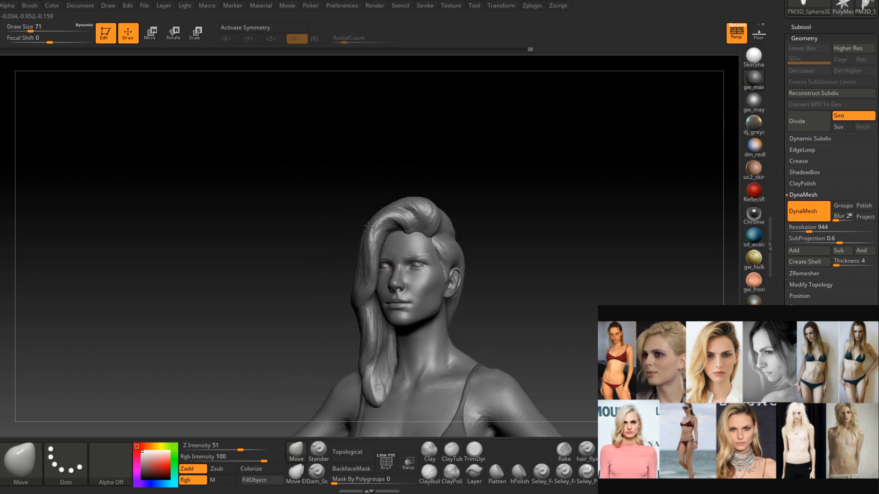
# Adjust the volume of the swept fringe above the forehead with the Move brush at draw size 49.
pyautogui.press('space')
pyautogui.moveTo(390, 237); pyautogui.dragTo(384, 236)
pyautogui.moveTo(421, 209); pyautogui.dragTo(432, 209, button='right')
pyautogui.press('space')
pyautogui.moveTo(438, 204); pyautogui.dragTo(431, 204)
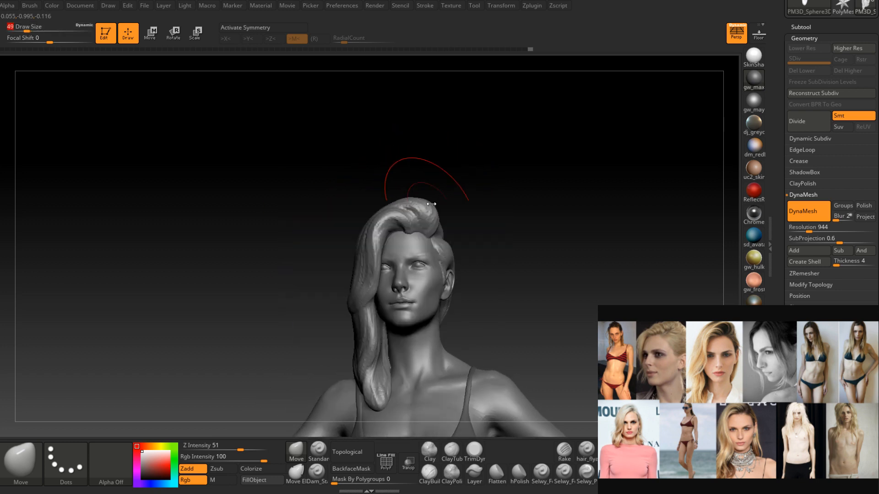
pyautogui.moveTo(414, 238); pyautogui.dragTo(417, 237)
pyautogui.moveTo(417, 237); pyautogui.dragTo(414, 240, button='right')
# Refine the fringe's lower edge along the forehead hairline with the Move brush at draw size 13.
pyautogui.press('[')
pyautogui.press('space')
pyautogui.moveTo(415, 239); pyautogui.dragTo(410, 240)
pyautogui.moveTo(410, 239)
pyautogui.keyDown('ctrl'); pyautogui.mouseDown(button='right')
pyautogui.moveTo(413, 249)
pyautogui.moveTo(402, 244)
pyautogui.mouseUp(button='right'); pyautogui.keyUp('ctrl')
pyautogui.press('space')
pyautogui.moveTo(403, 243); pyautogui.dragTo(398, 243)
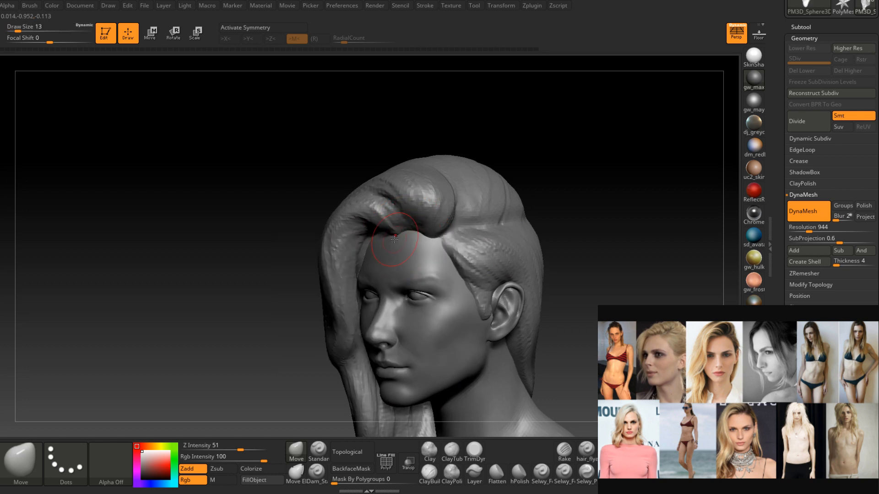
# Shape the top of the fringe roll with the Move brush at draw sizes 27 and 23.
pyautogui.moveTo(401, 245)
pyautogui.mouseDown(button='right')
pyautogui.moveTo(408, 258)
pyautogui.moveTo(413, 247)
pyautogui.mouseUp(button='right')
pyautogui.press('space')
pyautogui.moveTo(414, 248); pyautogui.dragTo(420, 248)
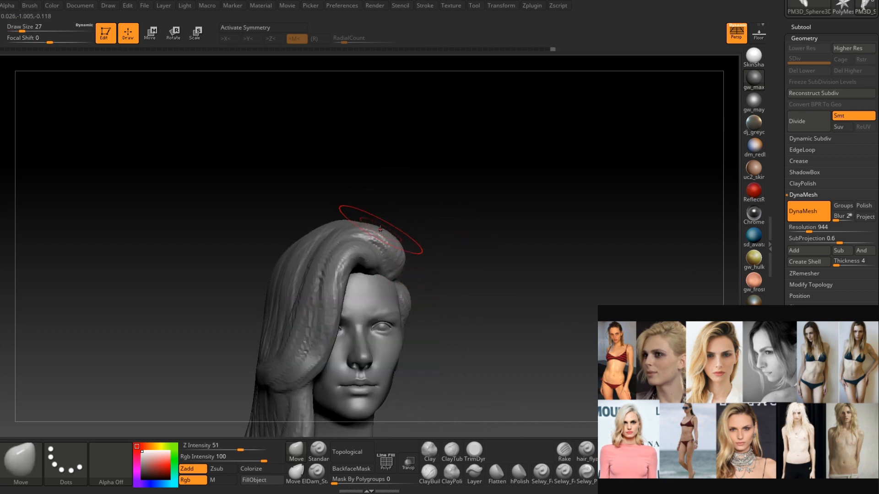
pyautogui.moveTo(379, 232)
pyautogui.mouseDown(button='right')
pyautogui.moveTo(416, 272)
pyautogui.moveTo(391, 239)
pyautogui.mouseUp(button='right')
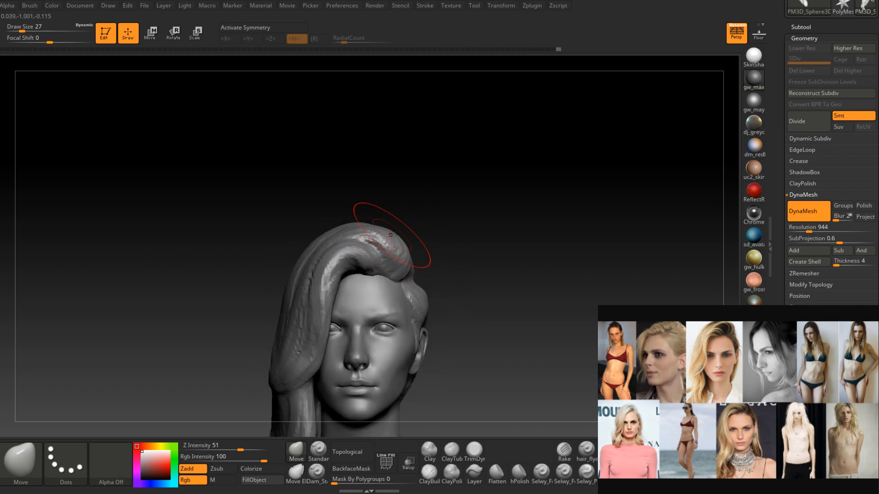
pyautogui.press('space')
pyautogui.moveTo(391, 238); pyautogui.dragTo(388, 238)
pyautogui.moveTo(391, 233)
pyautogui.mouseDown(button='right')
pyautogui.moveTo(406, 244)
pyautogui.moveTo(398, 259)
pyautogui.mouseUp(button='right')
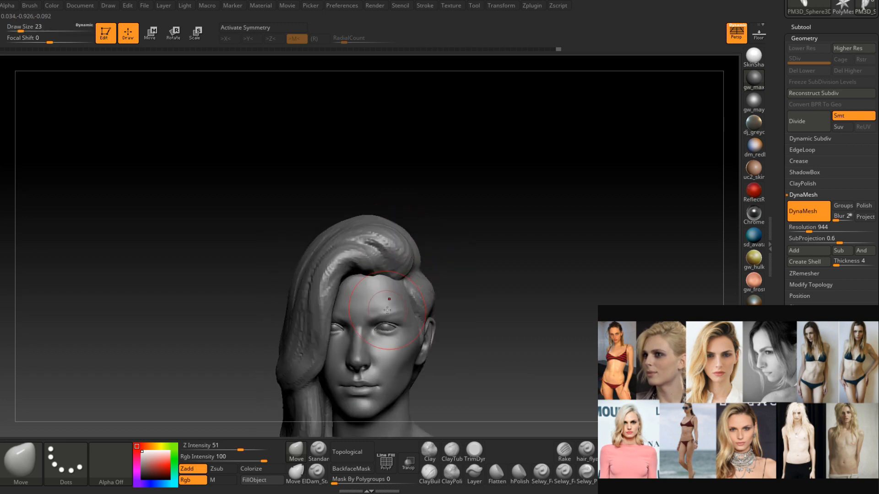
# Add a fine ClayBuildup strand along the front of the fringe roll at draw size 8.
pyautogui.click(429, 473)
pyautogui.moveTo(384, 220); pyautogui.dragTo(383, 245, button='right')
pyautogui.press('space')
pyautogui.moveTo(386, 247); pyautogui.dragTo(380, 247)
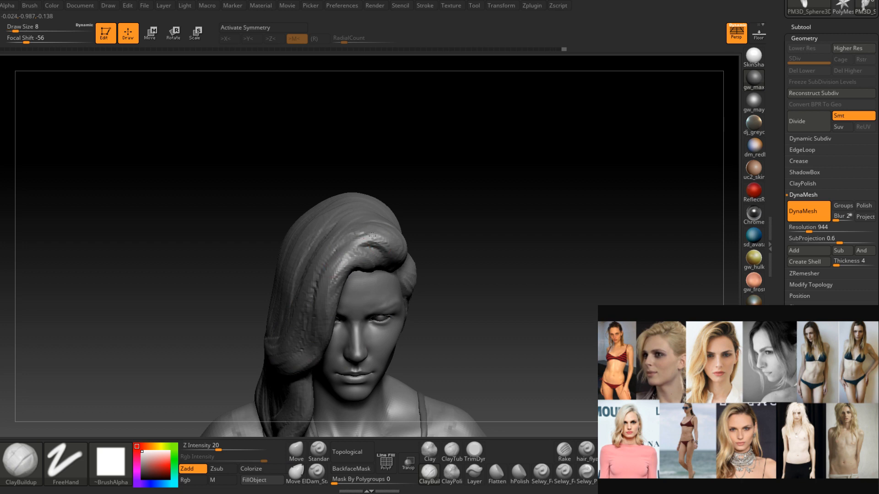
pyautogui.moveTo(328, 282); pyautogui.dragTo(345, 258, button='right')
pyautogui.moveTo(391, 235); pyautogui.dragTo(373, 233)
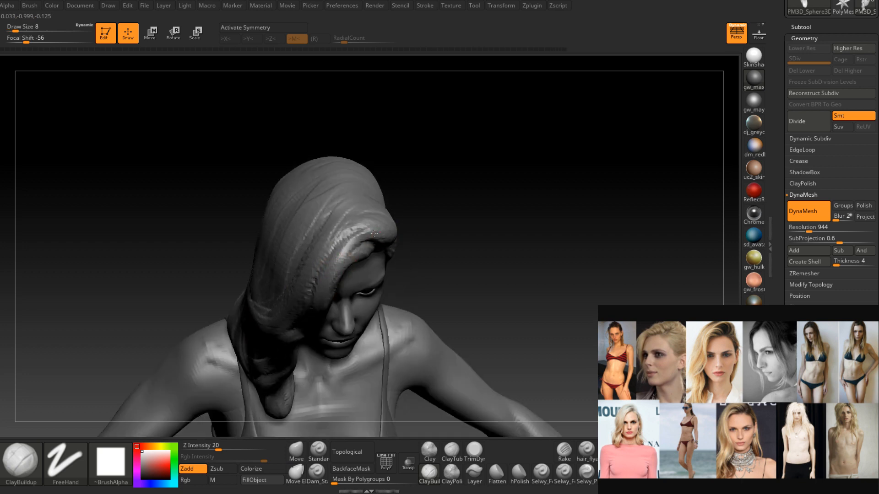
# Sculpt upward ClayBuildup strands on the fringe roll at draw size 11.
pyautogui.moveTo(319, 276)
pyautogui.mouseDown(button='right')
pyautogui.moveTo(328, 235)
pyautogui.moveTo(420, 200)
pyautogui.moveTo(434, 246)
pyautogui.mouseUp(button='right')
pyautogui.press('space')
pyautogui.moveTo(434, 247); pyautogui.dragTo(446, 239)
pyautogui.moveTo(435, 245)
pyautogui.mouseDown(button='right')
pyautogui.moveTo(476, 245)
pyautogui.moveTo(431, 247)
pyautogui.mouseUp(button='right')
pyautogui.moveTo(431, 246)
pyautogui.mouseDown()
pyautogui.moveTo(457, 222)
pyautogui.moveTo(457, 188)
pyautogui.mouseUp()
pyautogui.moveTo(436, 228); pyautogui.dragTo(447, 199)
# Add ClayBuildup strands across the fringe roll, following its sweep over the forehead.
pyautogui.moveTo(446, 206)
pyautogui.mouseDown(button='right')
pyautogui.moveTo(490, 229)
pyautogui.moveTo(432, 241)
pyautogui.mouseUp(button='right')
pyautogui.moveTo(432, 242); pyautogui.dragTo(447, 239)
pyautogui.moveTo(412, 249); pyautogui.dragTo(451, 242)
pyautogui.moveTo(412, 251)
pyautogui.mouseDown()
pyautogui.moveTo(460, 241)
pyautogui.moveTo(459, 249)
pyautogui.mouseUp()
pyautogui.moveTo(460, 216)
pyautogui.mouseDown()
pyautogui.moveTo(467, 191)
pyautogui.moveTo(453, 225)
pyautogui.mouseUp()
pyautogui.moveTo(469, 221); pyautogui.dragTo(443, 238, button='right')
pyautogui.moveTo(442, 240); pyautogui.dragTo(496, 232)
pyautogui.moveTo(496, 232)
pyautogui.mouseDown(button='right')
pyautogui.moveTo(506, 226)
pyautogui.moveTo(501, 252)
pyautogui.moveTo(522, 315)
pyautogui.moveTo(490, 280)
pyautogui.mouseUp(button='right')
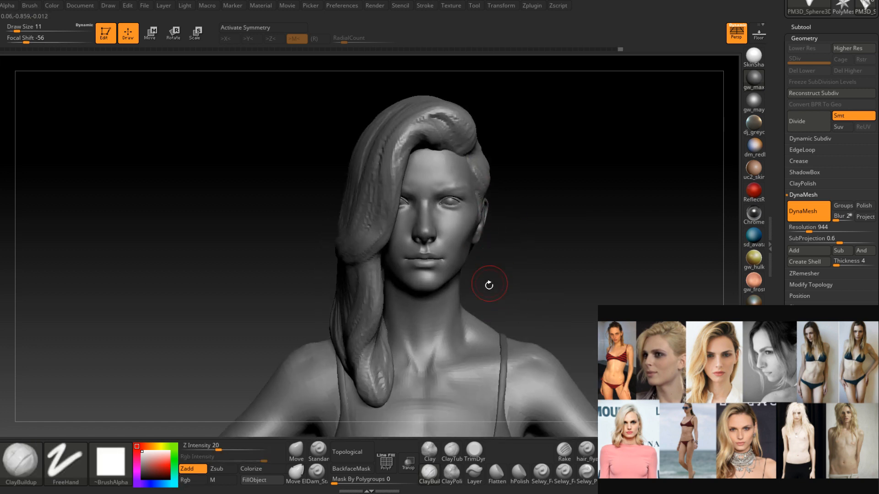
# Switch to the Theo body subtool and set the draw size to 4 for work on the face.
pyautogui.keyDown('alt'); pyautogui.click(445, 270); pyautogui.keyUp('alt')
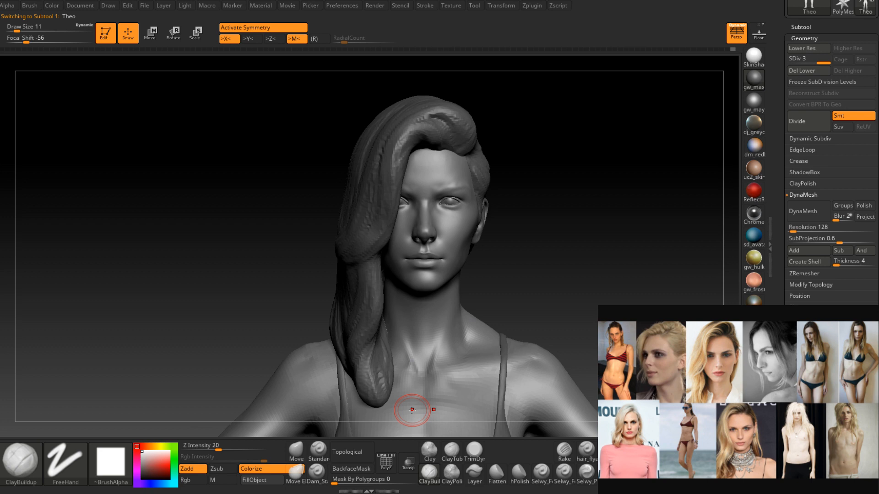
pyautogui.moveTo(508, 248)
pyautogui.mouseDown(button='right')
pyautogui.moveTo(478, 208)
pyautogui.moveTo(446, 238)
pyautogui.moveTo(448, 218)
pyautogui.moveTo(463, 206)
pyautogui.moveTo(435, 229)
pyautogui.mouseUp(button='right')
pyautogui.press('space')
pyautogui.moveTo(415, 247); pyautogui.dragTo(408, 247)
pyautogui.keyDown('alt'); pyautogui.moveTo(412, 238); pyautogui.dragTo(412, 255, button='right'); pyautogui.keyUp('alt')
pyautogui.moveTo(412, 255)
pyautogui.keyDown('ctrl'); pyautogui.mouseDown(button='right')
pyautogui.moveTo(444, 233)
pyautogui.moveTo(437, 272)
pyautogui.moveTo(369, 292)
pyautogui.mouseUp(button='right'); pyautogui.keyUp('ctrl')
pyautogui.press('space')
pyautogui.moveTo(364, 287); pyautogui.dragTo(361, 287)
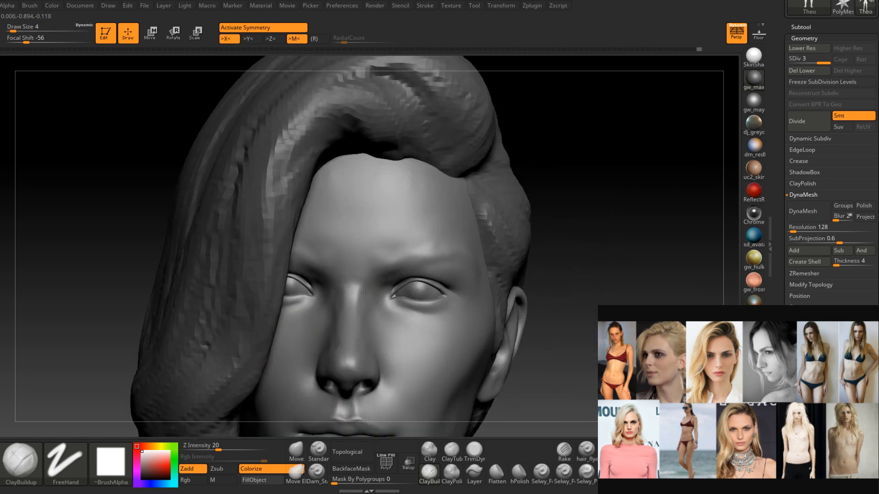
# Smooth the bridge of the nose between the eyebrows.
pyautogui.moveTo(368, 332)
pyautogui.mouseDown(button='right')
pyautogui.moveTo(362, 316)
pyautogui.moveTo(383, 270)
pyautogui.mouseUp(button='right')
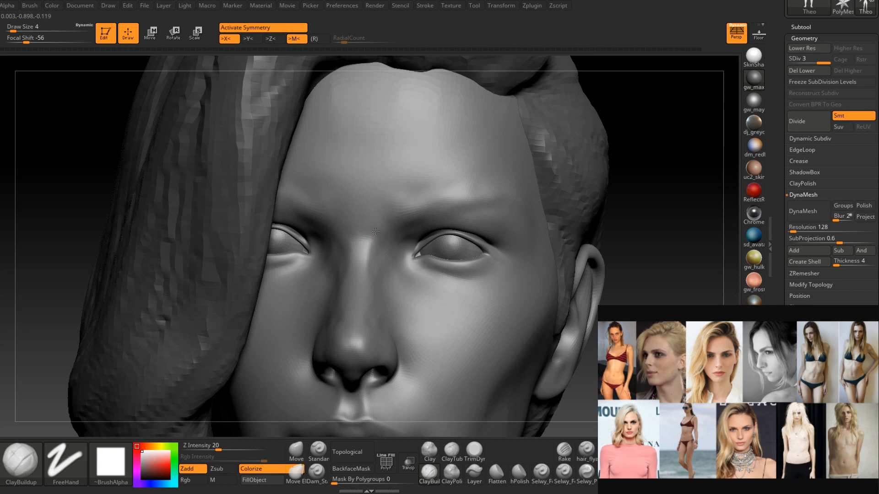
pyautogui.moveTo(381, 245); pyautogui.dragTo(370, 243, button='right')
pyautogui.keyDown('shift'); pyautogui.moveTo(386, 235); pyautogui.dragTo(378, 238); pyautogui.keyUp('shift')
pyautogui.moveTo(378, 238)
pyautogui.mouseDown(button='right')
pyautogui.moveTo(392, 236)
pyautogui.moveTo(388, 249)
pyautogui.moveTo(372, 245)
pyautogui.mouseUp(button='right')
pyautogui.keyDown('shift'); pyautogui.moveTo(371, 247); pyautogui.dragTo(380, 222); pyautogui.keyUp('shift')
# Smooth the side of the nose and the inner eye corner with symmetry on.
pyautogui.moveTo(380, 229)
pyautogui.mouseDown(button='right')
pyautogui.moveTo(400, 253)
pyautogui.moveTo(385, 251)
pyautogui.mouseUp(button='right')
pyautogui.keyDown('shift'); pyautogui.moveTo(384, 251); pyautogui.dragTo(387, 292); pyautogui.keyUp('shift')
pyautogui.moveTo(386, 292); pyautogui.dragTo(372, 288, button='right')
pyautogui.keyDown('shift'); pyautogui.moveTo(373, 288); pyautogui.dragTo(408, 264); pyautogui.keyUp('shift')
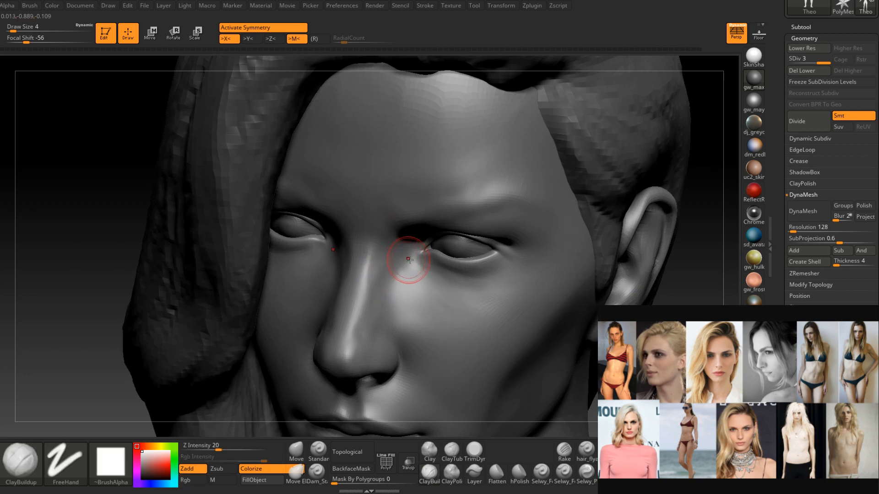
pyautogui.moveTo(407, 264); pyautogui.dragTo(413, 267, button='right')
pyautogui.keyDown('shift'); pyautogui.moveTo(388, 273); pyautogui.dragTo(385, 280); pyautogui.keyUp('shift')
pyautogui.moveTo(385, 280)
pyautogui.mouseDown(button='right')
pyautogui.moveTo(372, 307)
pyautogui.moveTo(376, 324)
pyautogui.mouseUp(button='right')
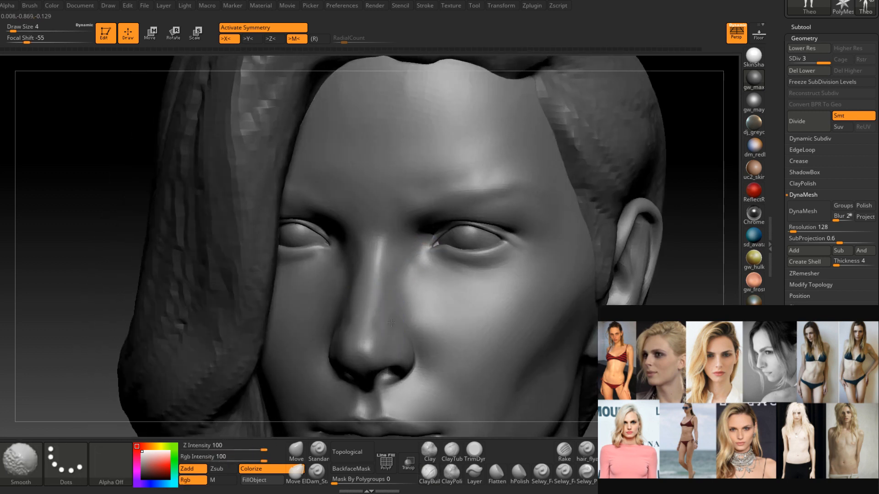
# Lower the body mesh to subdivision level 1.
pyautogui.moveTo(422, 261)
pyautogui.mouseDown(button='right')
pyautogui.moveTo(443, 261)
pyautogui.moveTo(417, 277)
pyautogui.moveTo(444, 247)
pyautogui.mouseUp(button='right')
pyautogui.hotkey('shift', 'd')
pyautogui.hotkey('shift', 'd')
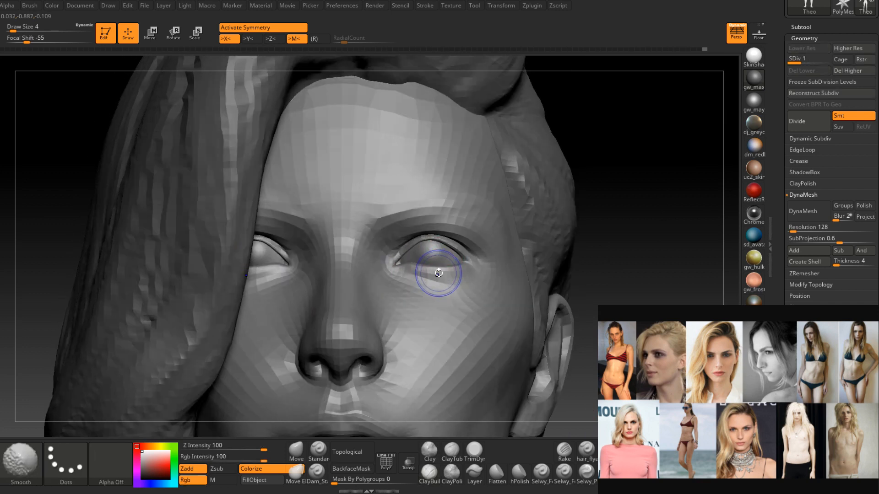
# Paint a mask over the cheek area below the eyes.
pyautogui.press('space')
pyautogui.moveTo(415, 251)
pyautogui.mouseDown()
pyautogui.moveTo(396, 266)
pyautogui.moveTo(425, 247)
pyautogui.moveTo(463, 260)
pyautogui.moveTo(459, 276)
pyautogui.moveTo(399, 277)
pyautogui.moveTo(464, 285)
pyautogui.mouseUp()
pyautogui.moveTo(464, 285)
pyautogui.mouseDown(button='right')
pyautogui.moveTo(450, 273)
pyautogui.moveTo(451, 316)
pyautogui.moveTo(435, 307)
pyautogui.mouseUp(button='right')
pyautogui.moveTo(471, 260)
pyautogui.keyDown('ctrl'); pyautogui.mouseDown()
pyautogui.moveTo(502, 277)
pyautogui.moveTo(491, 310)
pyautogui.moveTo(394, 321)
pyautogui.moveTo(341, 300)
pyautogui.mouseUp(); pyautogui.keyUp('ctrl')
pyautogui.moveTo(383, 298); pyautogui.dragTo(388, 276, button='right')
pyautogui.press(']')
pyautogui.moveTo(375, 298)
pyautogui.keyDown('ctrl'); pyautogui.mouseDown()
pyautogui.moveTo(360, 307)
pyautogui.moveTo(389, 364)
pyautogui.moveTo(474, 372)
pyautogui.moveTo(544, 297)
pyautogui.mouseUp(); pyautogui.keyUp('ctrl')
# Soften the edge of the under-eye mask while it is inverted, and invert it back.
pyautogui.moveTo(447, 309)
pyautogui.mouseDown(button='right')
pyautogui.moveTo(458, 293)
pyautogui.moveTo(431, 320)
pyautogui.moveTo(455, 295)
pyautogui.mouseUp(button='right')
pyautogui.press('space')
pyautogui.moveTo(461, 295); pyautogui.dragTo(453, 295)
pyautogui.moveTo(609, 250)
pyautogui.mouseDown(button='right')
pyautogui.moveTo(590, 251)
pyautogui.moveTo(485, 197)
pyautogui.mouseUp(button='right')
pyautogui.keyDown('ctrl'); pyautogui.click(696, 192); pyautogui.keyUp('ctrl')
pyautogui.keyDown('ctrl'); pyautogui.click(582, 275); pyautogui.keyUp('ctrl')
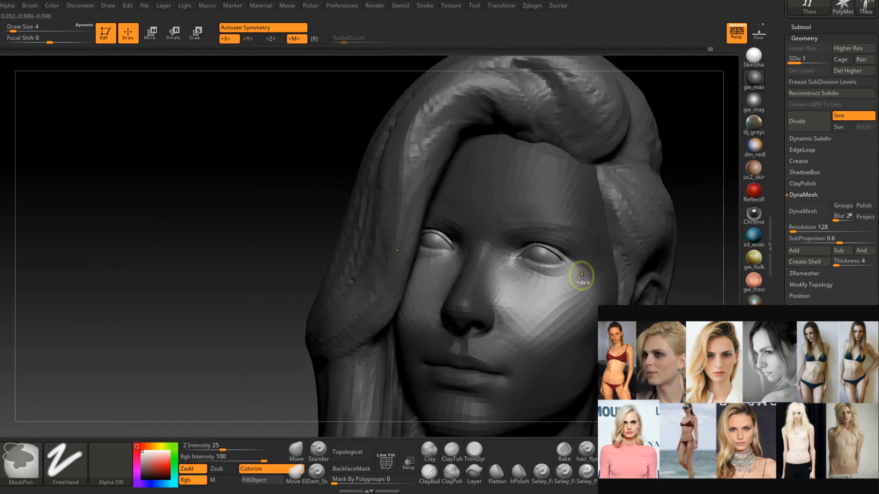
pyautogui.keyDown('ctrl'); pyautogui.click(690, 218); pyautogui.keyUp('ctrl')
pyautogui.moveTo(690, 218); pyautogui.dragTo(530, 297, button='right')
# Adjust the outer eye corner with the Move brush and raise the body mesh to subdivision level 2.
pyautogui.moveTo(531, 297); pyautogui.dragTo(494, 272, button='right')
pyautogui.click(296, 451)
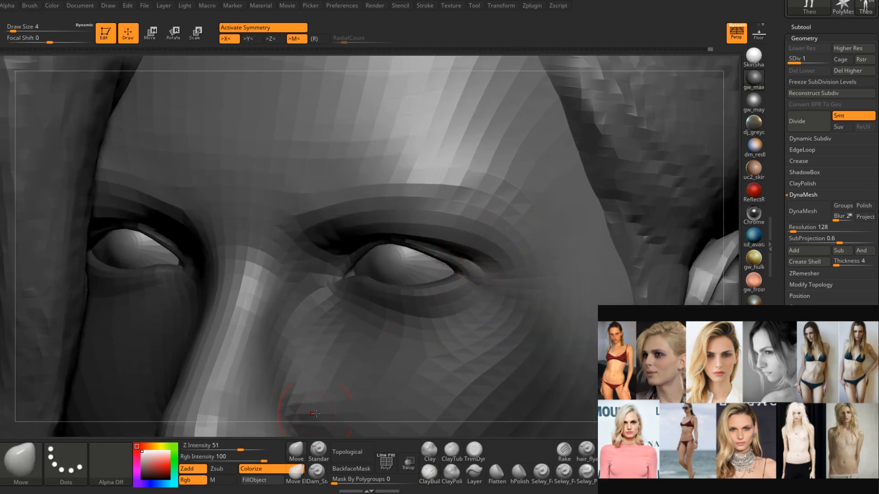
pyautogui.press('space')
pyautogui.moveTo(456, 258); pyautogui.dragTo(460, 257)
pyautogui.press('d')
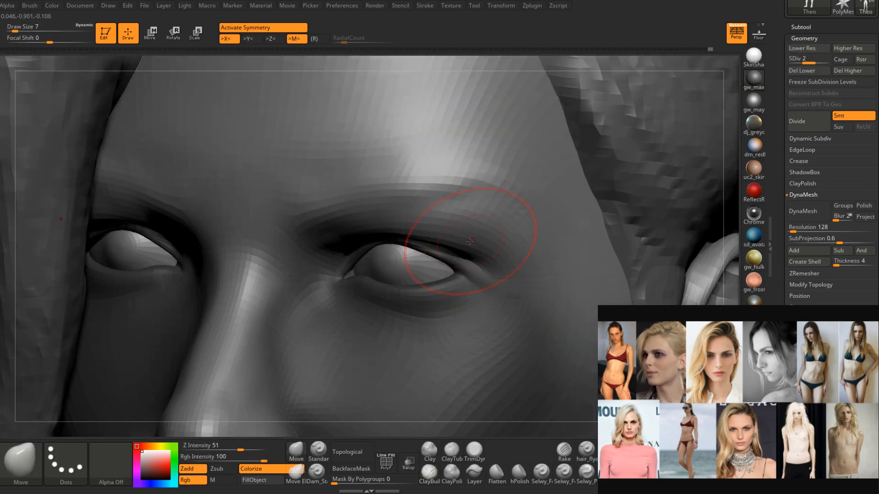
# Refine the shape of the outer upper eyelid with the Move brush, enlarging the draw size to 8.
pyautogui.keyDown('shift'); pyautogui.moveTo(441, 248); pyautogui.dragTo(448, 239, button='right'); pyautogui.keyUp('shift')
pyautogui.press('space')
pyautogui.moveTo(438, 246); pyautogui.dragTo(473, 251)
pyautogui.press('space')
pyautogui.moveTo(481, 249)
pyautogui.mouseDown(button='right')
pyautogui.moveTo(487, 246)
pyautogui.moveTo(477, 259)
pyautogui.moveTo(471, 233)
pyautogui.moveTo(453, 249)
pyautogui.moveTo(433, 245)
pyautogui.moveTo(443, 243)
pyautogui.moveTo(422, 226)
pyautogui.mouseUp(button='right')
pyautogui.press('space')
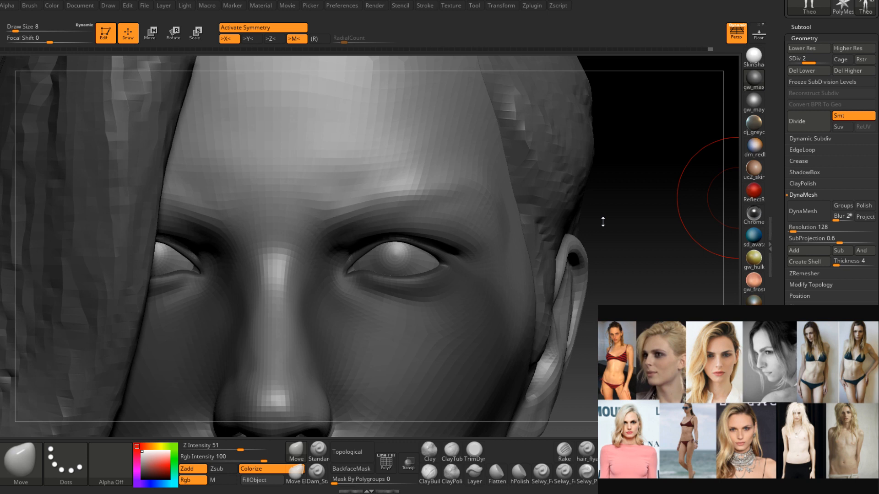
pyautogui.moveTo(630, 246); pyautogui.dragTo(621, 248)
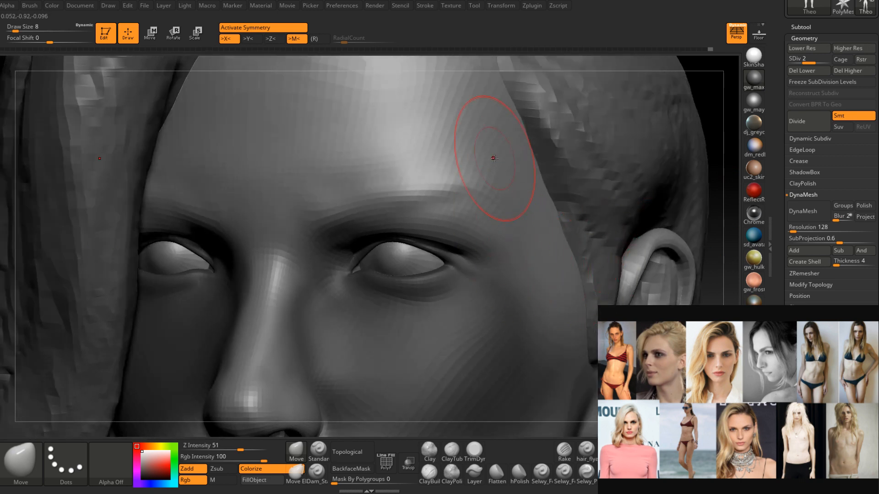
# Clear the mask and adjust the lower eyelid with the Move brush at draw size 4.
pyautogui.keyDown('ctrl'); pyautogui.moveTo(494, 157); pyautogui.dragTo(608, 256, button='right'); pyautogui.keyUp('ctrl')
pyautogui.keyDown('ctrl'); pyautogui.moveTo(636, 257); pyautogui.dragTo(664, 222); pyautogui.keyUp('ctrl')
pyautogui.keyDown('alt'); pyautogui.moveTo(476, 275); pyautogui.dragTo(438, 284, button='right'); pyautogui.keyUp('alt')
pyautogui.press('space')
pyautogui.click(438, 284)
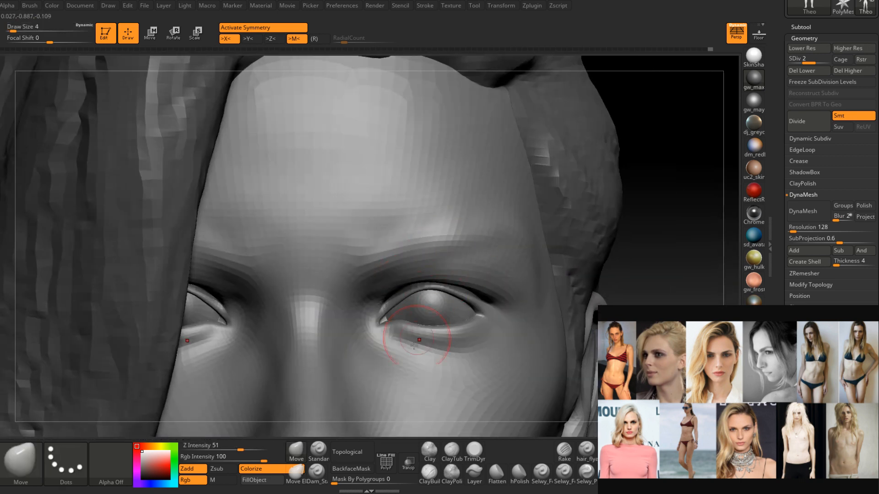
# Build up the area between the inner eye corner and the nose bridge with ClayBuildup at draw size 3.
pyautogui.click(428, 475)
pyautogui.moveTo(390, 291)
pyautogui.keyDown('alt'); pyautogui.mouseDown(button='right')
pyautogui.moveTo(428, 261)
pyautogui.moveTo(419, 271)
pyautogui.mouseUp(button='right'); pyautogui.keyUp('alt')
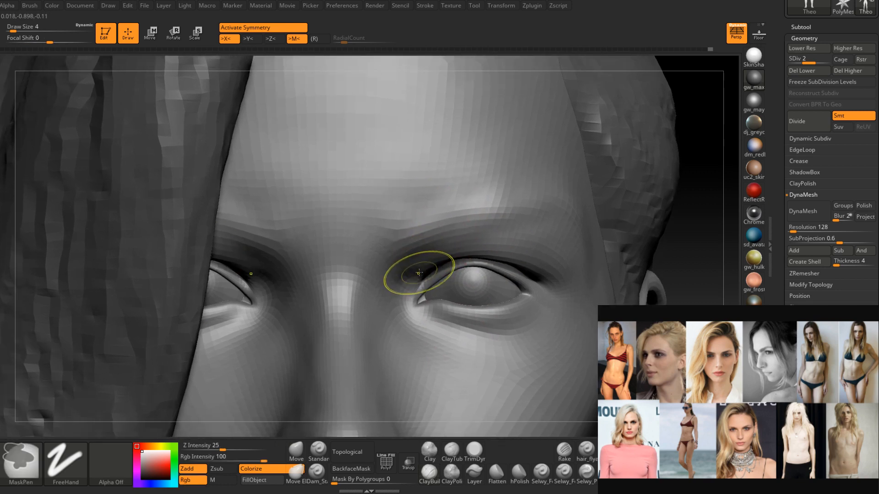
pyautogui.moveTo(392, 297); pyautogui.dragTo(390, 292, button='right')
pyautogui.press('space')
pyautogui.moveTo(393, 291); pyautogui.dragTo(386, 294)
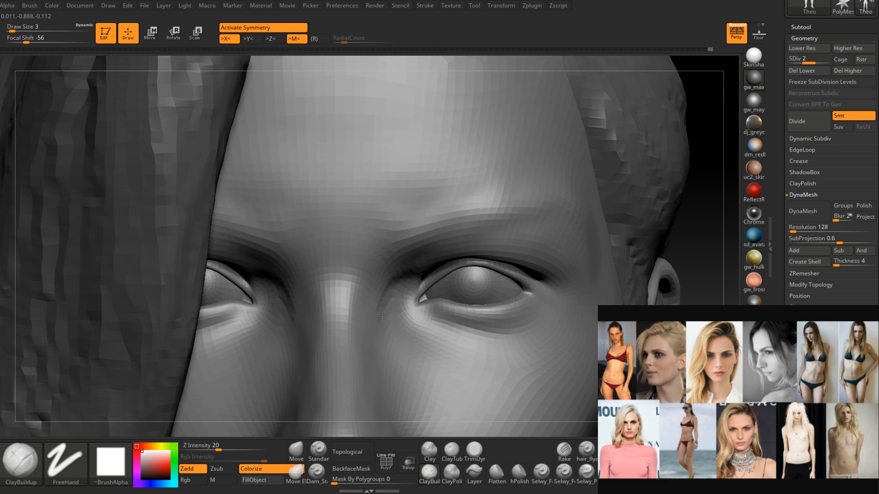
pyautogui.moveTo(382, 316); pyautogui.dragTo(392, 311, button='right')
pyautogui.moveTo(394, 317); pyautogui.dragTo(399, 307)
pyautogui.moveTo(396, 326); pyautogui.dragTo(394, 300, button='right')
pyautogui.moveTo(403, 315); pyautogui.dragTo(395, 293)
pyautogui.moveTo(388, 312)
pyautogui.mouseDown(button='right')
pyautogui.moveTo(395, 326)
pyautogui.moveTo(389, 298)
pyautogui.moveTo(396, 311)
pyautogui.moveTo(400, 293)
pyautogui.mouseUp(button='right')
# Smooth the added clay between the inner eye corner and the nose bridge.
pyautogui.press('shift')
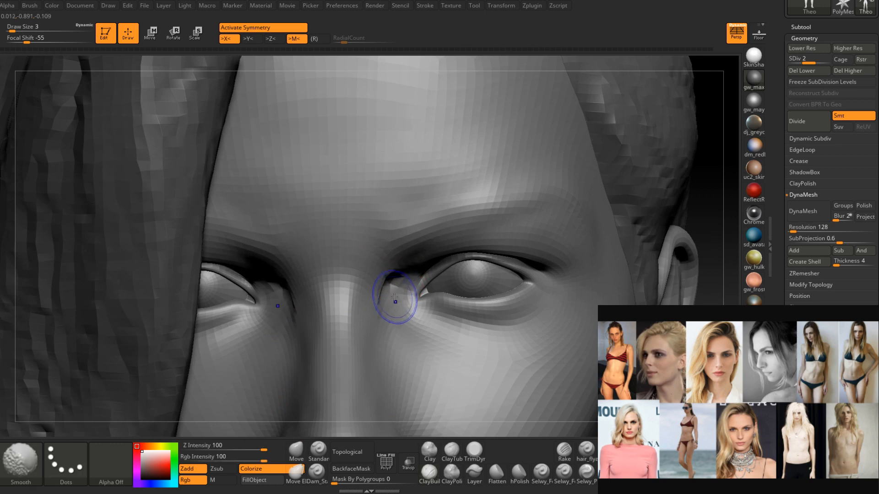
pyautogui.keyDown('shift'); pyautogui.moveTo(384, 288); pyautogui.dragTo(392, 284); pyautogui.keyUp('shift')
pyautogui.moveTo(392, 285)
pyautogui.mouseDown(button='right')
pyautogui.moveTo(383, 317)
pyautogui.moveTo(408, 250)
pyautogui.moveTo(459, 241)
pyautogui.moveTo(436, 252)
pyautogui.moveTo(403, 239)
pyautogui.moveTo(429, 237)
pyautogui.moveTo(419, 257)
pyautogui.mouseUp(button='right')
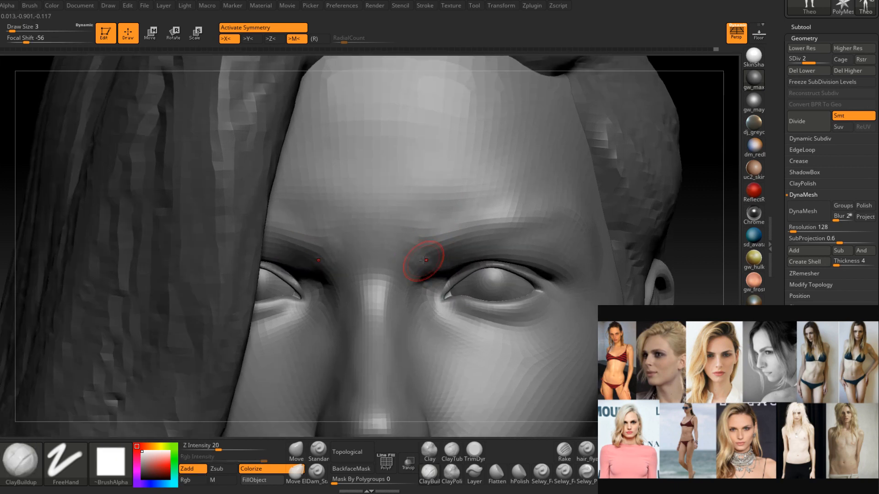
# Build up the eyebrow ridge from its inner end toward the temple with ClayBuildup at draw size 3.
pyautogui.moveTo(435, 261); pyautogui.dragTo(462, 252, button='right')
pyautogui.press('F1')
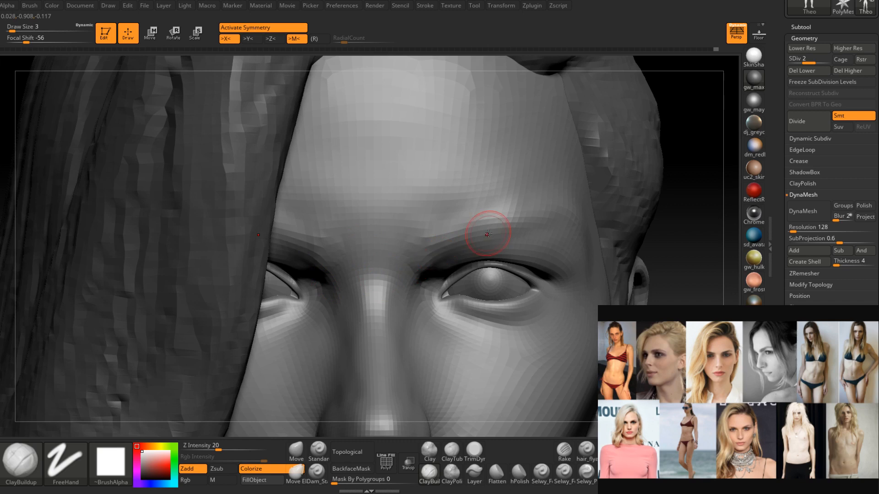
pyautogui.moveTo(425, 234); pyautogui.dragTo(524, 219)
pyautogui.moveTo(431, 263); pyautogui.dragTo(434, 262, button='right')
pyautogui.moveTo(498, 237); pyautogui.dragTo(519, 233, button='right')
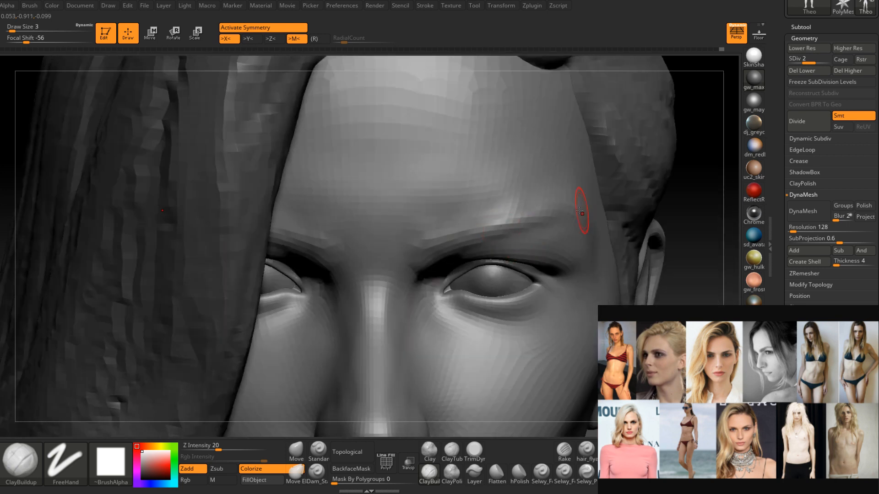
pyautogui.moveTo(580, 212); pyautogui.dragTo(535, 210, button='right')
pyautogui.moveTo(535, 210); pyautogui.dragTo(584, 210)
pyautogui.moveTo(584, 210)
pyautogui.mouseDown(button='right')
pyautogui.moveTo(556, 213)
pyautogui.moveTo(575, 215)
pyautogui.mouseUp(button='right')
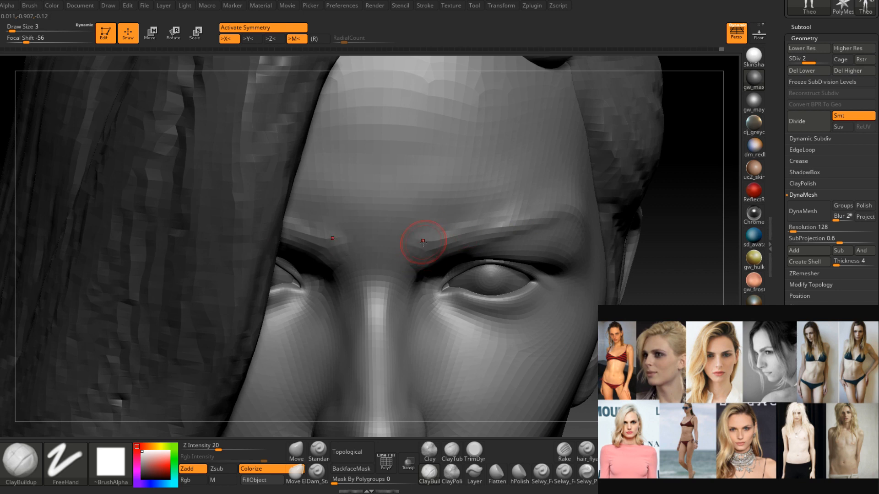
# Strengthen the arch and outer tail of the eyebrow with further ClayBuildup strokes.
pyautogui.moveTo(545, 202); pyautogui.dragTo(498, 233, button='right')
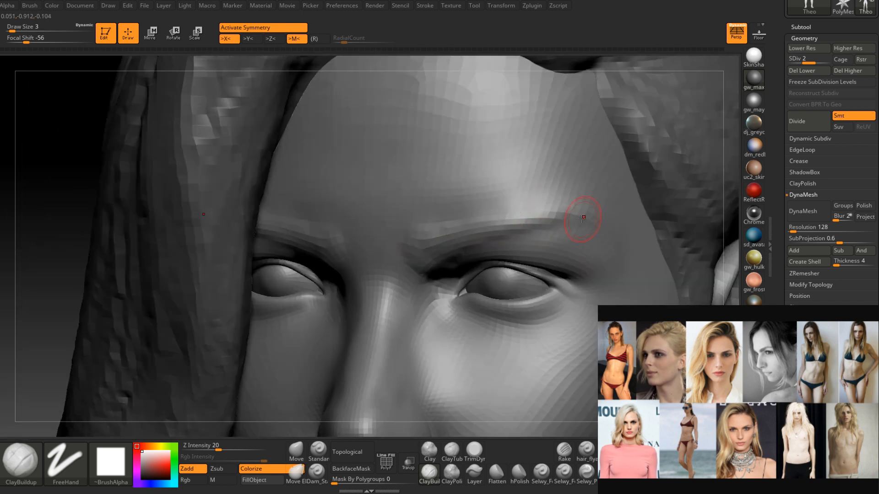
pyautogui.moveTo(591, 220); pyautogui.dragTo(579, 219, button='right')
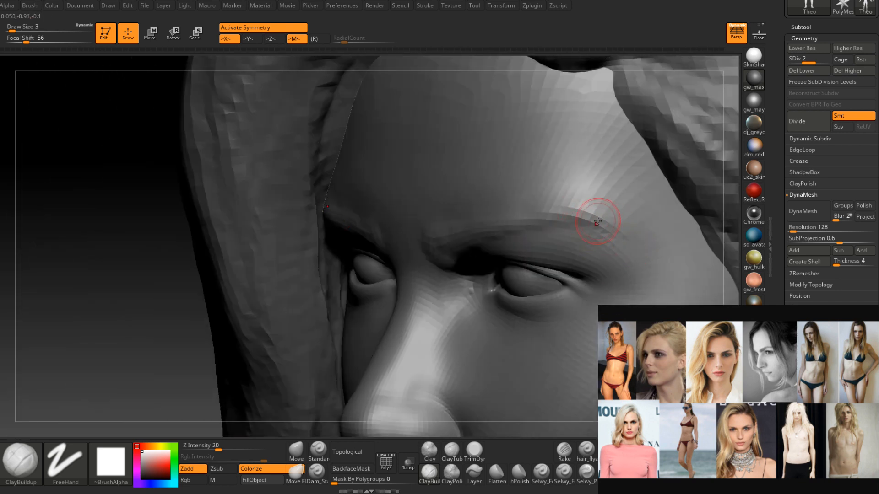
pyautogui.moveTo(604, 230); pyautogui.dragTo(597, 224, button='right')
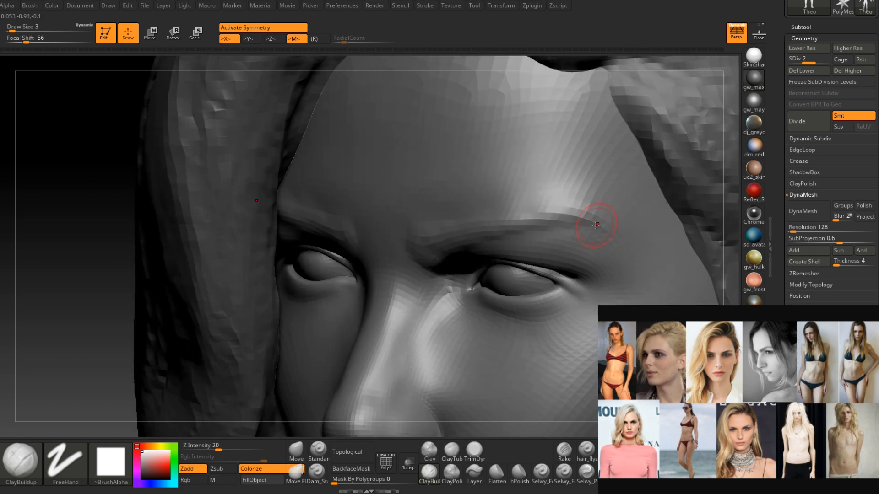
pyautogui.moveTo(470, 236); pyautogui.dragTo(541, 213, button='right')
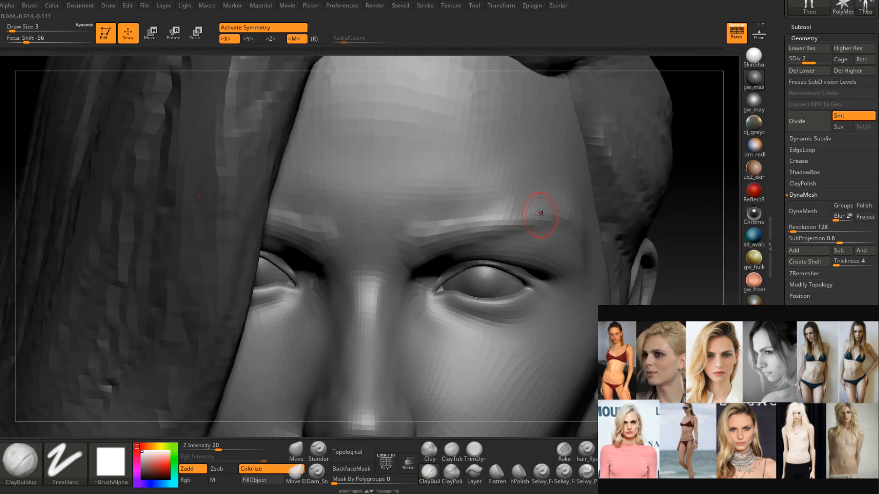
# Refine the eyebrow's edge with the Dam_Standard brush and smooth the strokes.
pyautogui.click(316, 471)
pyautogui.moveTo(547, 204); pyautogui.dragTo(508, 209, button='right')
pyautogui.press('space')
pyautogui.moveTo(515, 210); pyautogui.dragTo(504, 208)
pyautogui.moveTo(504, 206)
pyautogui.keyDown('shift'); pyautogui.mouseDown()
pyautogui.moveTo(494, 205)
pyautogui.moveTo(508, 207)
pyautogui.mouseUp(); pyautogui.keyUp('shift')
pyautogui.moveTo(551, 192)
pyautogui.mouseDown(button='right')
pyautogui.moveTo(487, 204)
pyautogui.moveTo(489, 196)
pyautogui.mouseUp(button='right')
# Smooth the forehead above the eyebrow and blend the brow's outer end into the temple.
pyautogui.press(']')
pyautogui.keyDown('shift'); pyautogui.moveTo(500, 177); pyautogui.dragTo(491, 180); pyautogui.keyUp('shift')
pyautogui.moveTo(492, 180)
pyautogui.mouseDown(button='right')
pyautogui.moveTo(476, 186)
pyautogui.moveTo(492, 214)
pyautogui.mouseUp(button='right')
pyautogui.press('space')
pyautogui.keyDown('shift'); pyautogui.moveTo(490, 214); pyautogui.dragTo(567, 207); pyautogui.keyUp('shift')
pyautogui.moveTo(567, 207); pyautogui.dragTo(490, 215, button='right')
pyautogui.keyDown('shift'); pyautogui.moveTo(512, 215); pyautogui.dragTo(571, 212); pyautogui.keyUp('shift')
pyautogui.moveTo(574, 212); pyautogui.dragTo(494, 200, button='right')
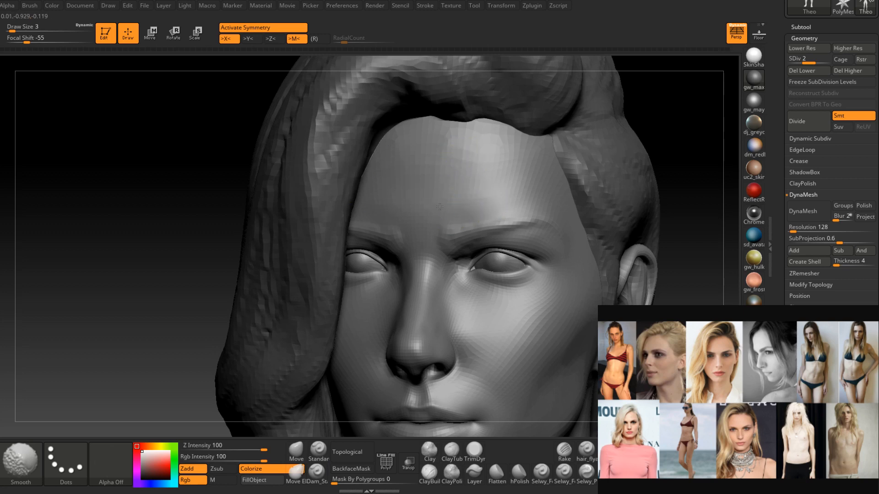
# Build up the cheek beside the nostril with ClayBuildup at draw size 7 and smooth it.
pyautogui.moveTo(452, 224); pyautogui.dragTo(456, 204, button='right')
pyautogui.write('s7')
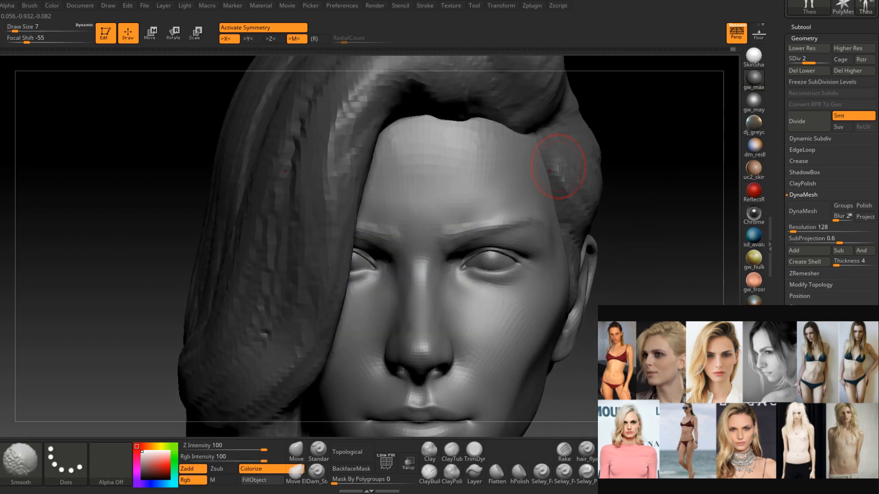
pyautogui.write('bds')
pyautogui.moveTo(490, 304)
pyautogui.keyDown('alt'); pyautogui.mouseDown(button='right')
pyautogui.moveTo(495, 258)
pyautogui.moveTo(465, 307)
pyautogui.mouseUp(button='right'); pyautogui.keyUp('alt')
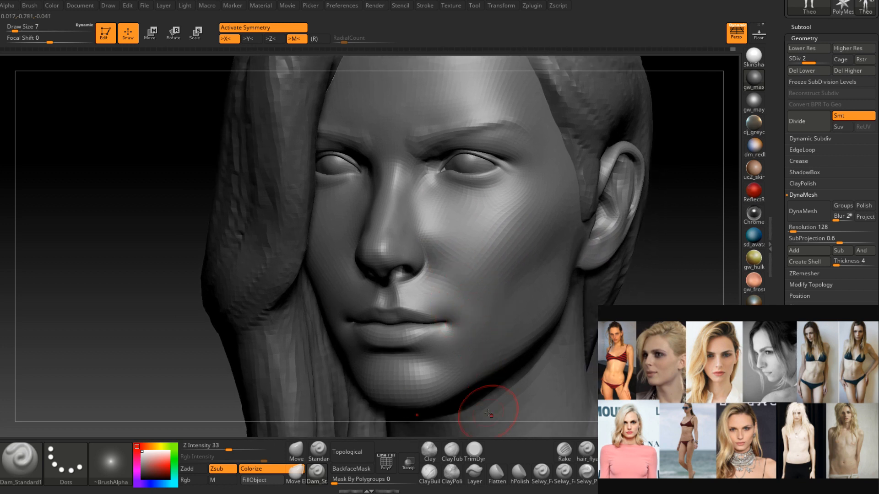
pyautogui.press('b')
pyautogui.press('c')
pyautogui.press('b')
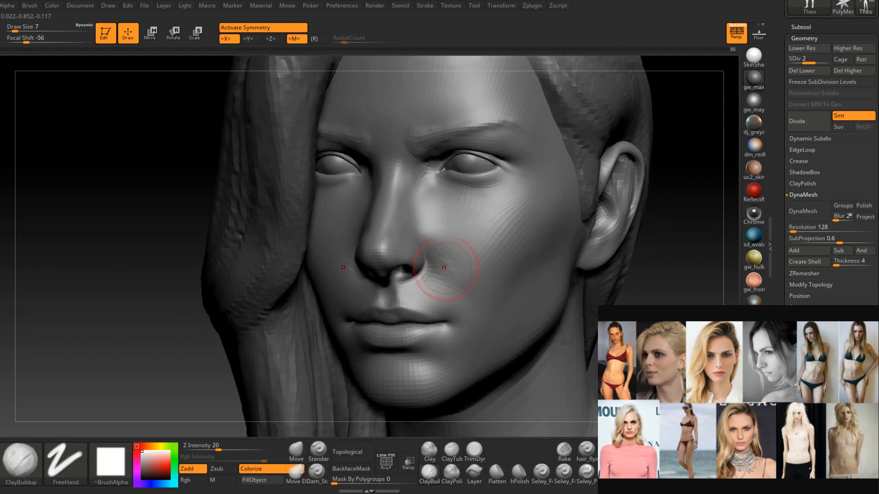
pyautogui.moveTo(446, 247)
pyautogui.keyDown('shift'); pyautogui.mouseDown()
pyautogui.moveTo(441, 257)
pyautogui.moveTo(471, 276)
pyautogui.mouseUp(); pyautogui.keyUp('shift')
pyautogui.moveTo(471, 276); pyautogui.dragTo(445, 239, button='right')
# Rework the cheek beside the nose at draw size 9, undoing one stroke and smoothing the form.
pyautogui.press('space')
pyautogui.moveTo(448, 250); pyautogui.dragTo(452, 249)
pyautogui.moveTo(440, 231); pyautogui.dragTo(461, 238, button='right')
pyautogui.hotkey('ctrl', 'z')
pyautogui.moveTo(474, 260)
pyautogui.keyDown('shift'); pyautogui.mouseDown()
pyautogui.moveTo(447, 235)
pyautogui.moveTo(466, 280)
pyautogui.mouseUp(); pyautogui.keyUp('shift')
pyautogui.moveTo(480, 275); pyautogui.dragTo(460, 266, button='right')
pyautogui.keyDown('shift'); pyautogui.moveTo(459, 266); pyautogui.dragTo(463, 257); pyautogui.keyUp('shift')
pyautogui.moveTo(446, 257); pyautogui.dragTo(465, 267, button='right')
pyautogui.moveTo(470, 296)
pyautogui.mouseDown(button='right')
pyautogui.moveTo(480, 288)
pyautogui.moveTo(457, 294)
pyautogui.moveTo(474, 294)
pyautogui.moveTo(432, 279)
pyautogui.moveTo(416, 303)
pyautogui.mouseUp(button='right')
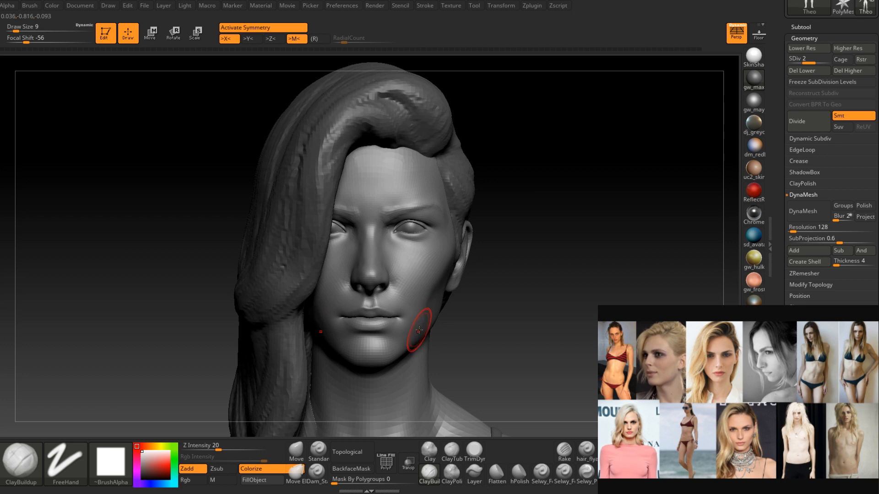
# Add volume to the middle of the cheek with ClayBuildup and smooth it toward the cheekbone.
pyautogui.keyDown('alt'); pyautogui.moveTo(419, 330); pyautogui.dragTo(433, 267, button='right'); pyautogui.keyUp('alt')
pyautogui.keyDown('alt'); pyautogui.moveTo(436, 232); pyautogui.dragTo(439, 268, button='right'); pyautogui.keyUp('alt')
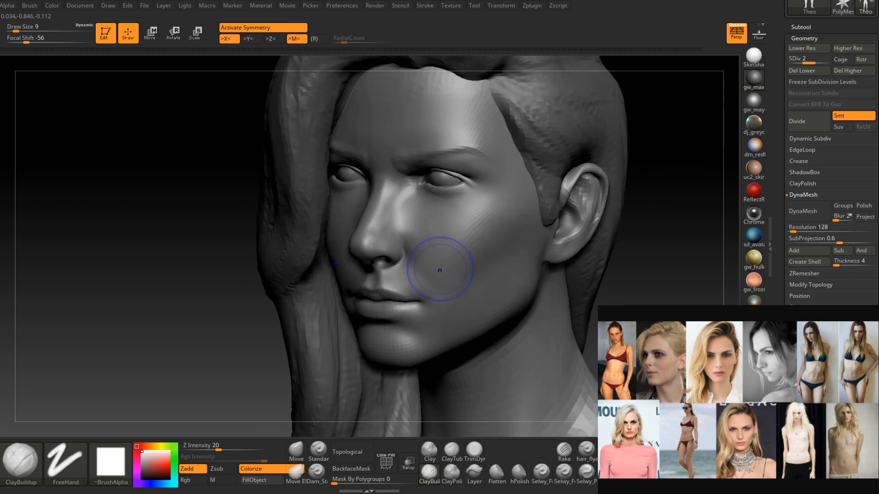
pyautogui.keyDown('shift'); pyautogui.moveTo(428, 256); pyautogui.dragTo(429, 253); pyautogui.keyUp('shift')
pyautogui.moveTo(447, 274); pyautogui.dragTo(447, 235, button='right')
pyautogui.keyDown('shift'); pyautogui.moveTo(447, 235); pyautogui.dragTo(448, 243); pyautogui.keyUp('shift')
pyautogui.moveTo(449, 242)
pyautogui.mouseDown(button='right')
pyautogui.moveTo(464, 254)
pyautogui.moveTo(490, 241)
pyautogui.moveTo(499, 254)
pyautogui.moveTo(459, 275)
pyautogui.moveTo(473, 274)
pyautogui.mouseUp(button='right')
pyautogui.keyDown('shift'); pyautogui.moveTo(451, 273); pyautogui.dragTo(481, 238); pyautogui.keyUp('shift')
pyautogui.moveTo(461, 243); pyautogui.dragTo(487, 241, button='right')
pyautogui.moveTo(434, 230)
pyautogui.mouseDown(button='right')
pyautogui.moveTo(537, 267)
pyautogui.moveTo(476, 280)
pyautogui.moveTo(418, 240)
pyautogui.moveTo(408, 271)
pyautogui.mouseUp(button='right')
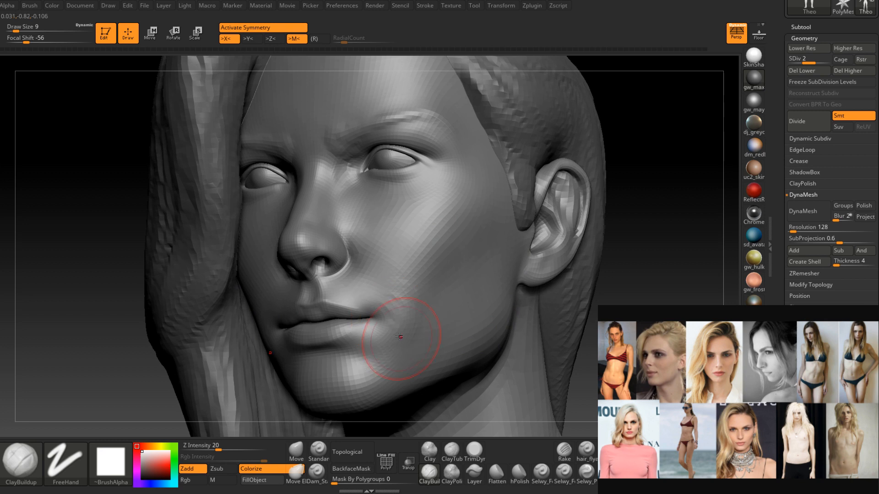
# Build up the area around the mouth corner and lower cheek with ClayBuildup, reducing the draw size to 7.
pyautogui.moveTo(388, 343); pyautogui.dragTo(393, 347, button='right')
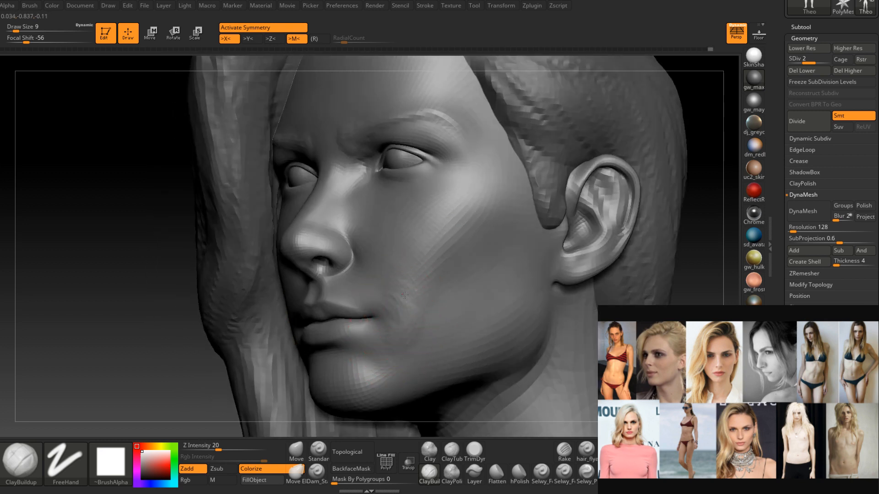
pyautogui.moveTo(404, 295); pyautogui.dragTo(421, 314, button='right')
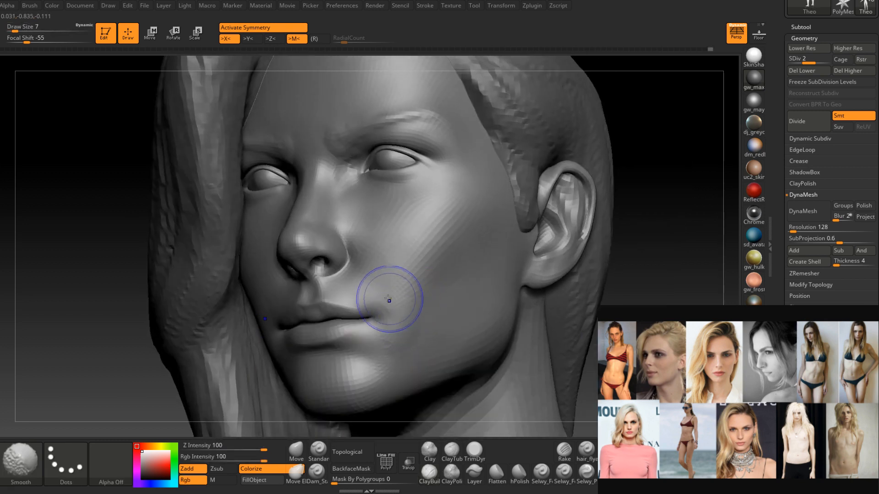
pyautogui.moveTo(388, 352); pyautogui.dragTo(392, 334, button='right')
pyautogui.moveTo(402, 290)
pyautogui.mouseDown(button='right')
pyautogui.moveTo(410, 282)
pyautogui.moveTo(426, 318)
pyautogui.mouseUp(button='right')
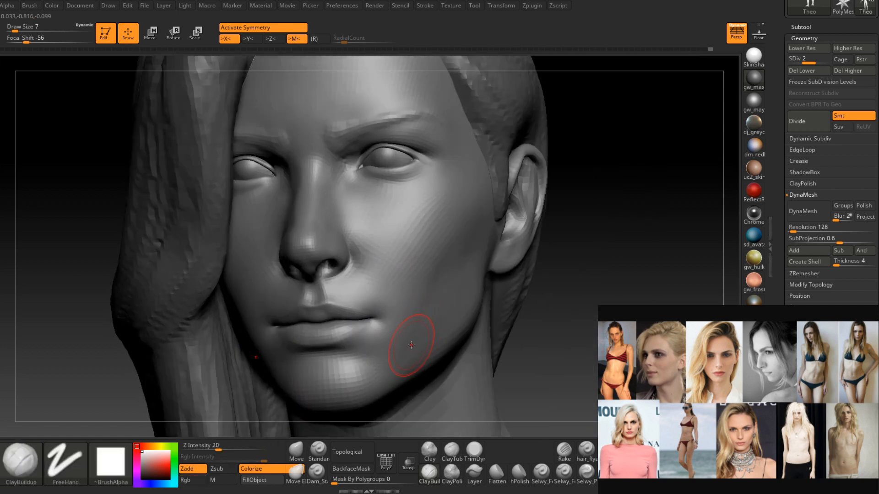
# Raise the head to subdivision level 3 and smooth the cheek beside the nose.
pyautogui.moveTo(413, 279); pyautogui.dragTo(393, 297, button='right')
pyautogui.press('d')
pyautogui.keyDown('shift'); pyautogui.moveTo(376, 293); pyautogui.dragTo(370, 274); pyautogui.keyUp('shift')
pyautogui.moveTo(369, 274)
pyautogui.keyDown('ctrl'); pyautogui.mouseDown(button='right')
pyautogui.moveTo(391, 300)
pyautogui.moveTo(365, 252)
pyautogui.moveTo(353, 256)
pyautogui.mouseUp(button='right'); pyautogui.keyUp('ctrl')
# Build up the cheek fold beside the nostril with ClayBuildup at draw size 5, blending the strokes.
pyautogui.press('space')
pyautogui.moveTo(376, 266); pyautogui.dragTo(371, 266)
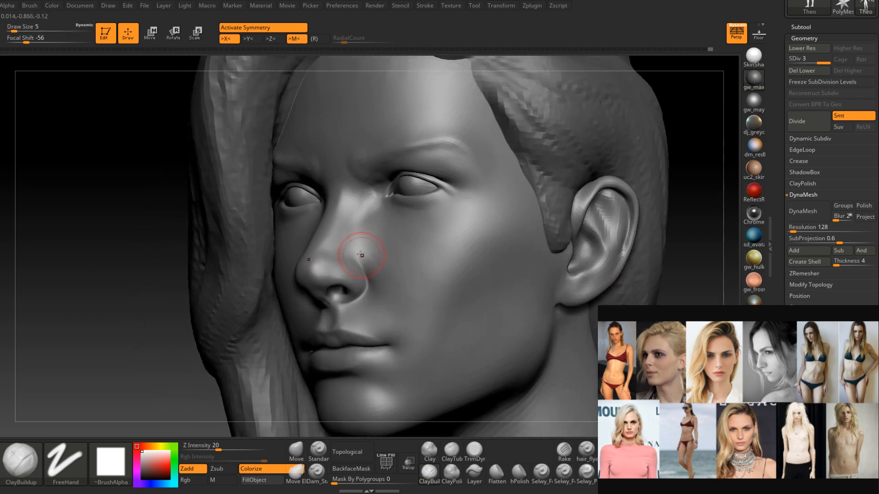
pyautogui.moveTo(370, 279); pyautogui.dragTo(371, 291, button='right')
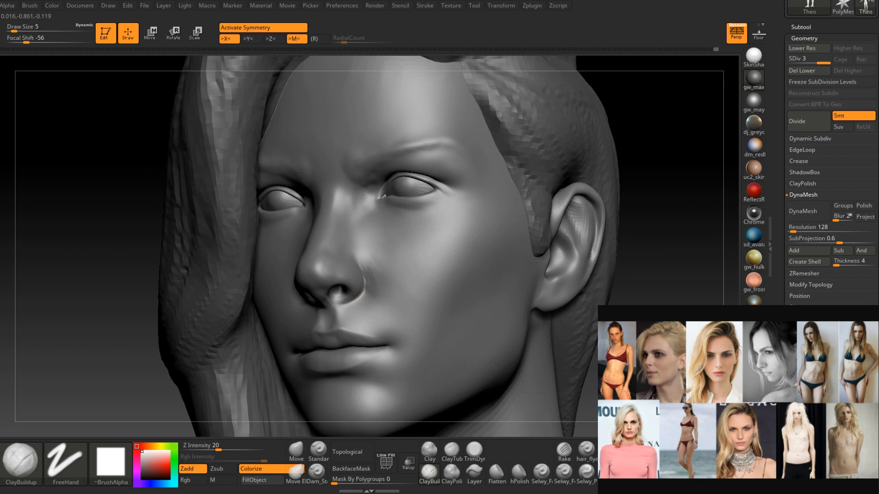
pyautogui.moveTo(373, 273)
pyautogui.mouseDown(button='right')
pyautogui.moveTo(374, 264)
pyautogui.moveTo(379, 282)
pyautogui.moveTo(393, 286)
pyautogui.mouseUp(button='right')
pyautogui.press('shift')
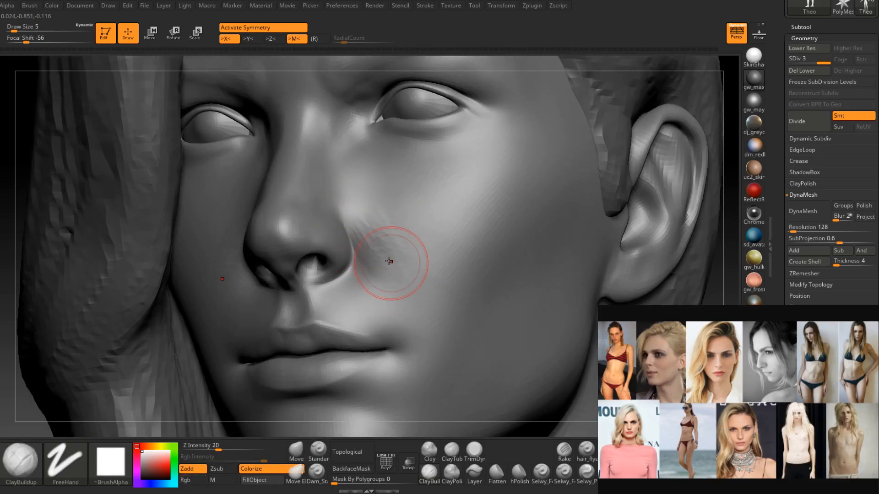
pyautogui.press('shift')
pyautogui.keyDown('shift'); pyautogui.moveTo(375, 236); pyautogui.dragTo(390, 257); pyautogui.keyUp('shift')
# Smooth the nasolabial area from the nostril down towards the mouth corner.
pyautogui.moveTo(391, 257)
pyautogui.mouseDown(button='right')
pyautogui.moveTo(418, 265)
pyautogui.moveTo(352, 257)
pyautogui.mouseUp(button='right')
pyautogui.keyDown('shift'); pyautogui.moveTo(361, 257); pyautogui.dragTo(388, 298); pyautogui.keyUp('shift')
pyautogui.moveTo(388, 298); pyautogui.dragTo(412, 288, button='right')
pyautogui.keyDown('shift'); pyautogui.moveTo(382, 284); pyautogui.dragTo(406, 304); pyautogui.keyUp('shift')
pyautogui.moveTo(406, 304)
pyautogui.mouseDown(button='right')
pyautogui.moveTo(453, 297)
pyautogui.moveTo(353, 288)
pyautogui.moveTo(385, 287)
pyautogui.moveTo(362, 274)
pyautogui.moveTo(371, 236)
pyautogui.mouseUp(button='right')
pyautogui.keyDown('ctrl'); pyautogui.moveTo(371, 236); pyautogui.dragTo(391, 229, button='right'); pyautogui.keyUp('ctrl')
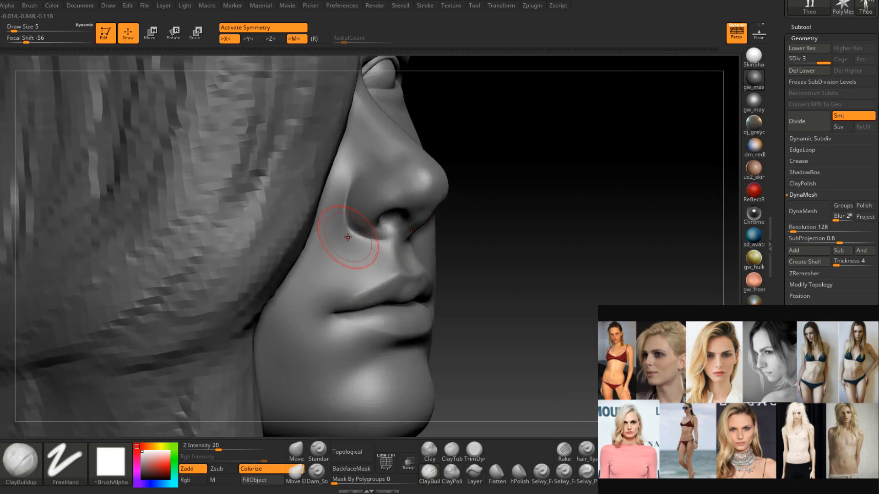
# Carve the crease between nostril and mouth corner with ClayBuildup at draw size 4, and soften it by smoothing.
pyautogui.moveTo(325, 289); pyautogui.dragTo(302, 279, button='right')
pyautogui.press('[')
pyautogui.keyDown('alt'); pyautogui.moveTo(355, 243); pyautogui.dragTo(337, 268); pyautogui.keyUp('alt')
pyautogui.moveTo(339, 257)
pyautogui.mouseDown(button='right')
pyautogui.moveTo(354, 243)
pyautogui.moveTo(341, 263)
pyautogui.mouseUp(button='right')
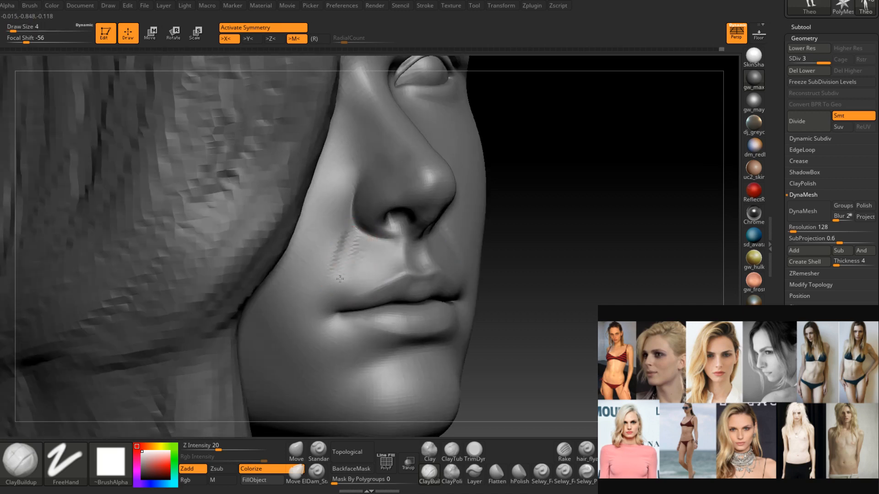
pyautogui.press('shift')
pyautogui.keyDown('shift'); pyautogui.moveTo(360, 252); pyautogui.dragTo(352, 258); pyautogui.keyUp('shift')
pyautogui.moveTo(353, 259); pyautogui.dragTo(327, 247, button='right')
pyautogui.keyDown('shift'); pyautogui.moveTo(361, 231); pyautogui.dragTo(341, 239); pyautogui.keyUp('shift')
pyautogui.moveTo(348, 240); pyautogui.dragTo(293, 243, button='right')
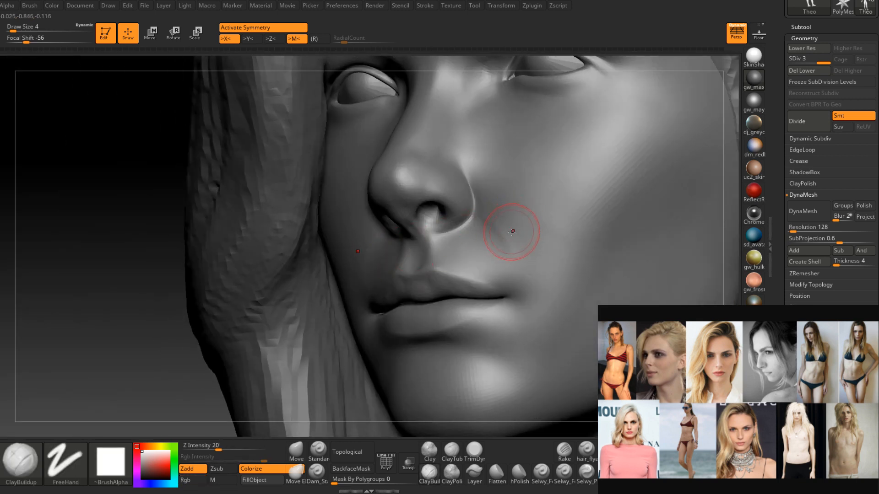
# Add clay to the cheek next to the nostril at draw size 5 and smooth the strokes.
pyautogui.moveTo(500, 222); pyautogui.dragTo(498, 214, button='right')
pyautogui.press(']')
pyautogui.moveTo(488, 199)
pyautogui.mouseDown()
pyautogui.moveTo(538, 259)
pyautogui.moveTo(535, 247)
pyautogui.mouseUp()
pyautogui.moveTo(505, 218)
pyautogui.mouseDown()
pyautogui.moveTo(535, 277)
pyautogui.moveTo(510, 212)
pyautogui.moveTo(524, 243)
pyautogui.mouseUp()
pyautogui.moveTo(523, 243); pyautogui.dragTo(539, 253, button='right')
pyautogui.keyDown('shift'); pyautogui.moveTo(539, 253); pyautogui.dragTo(492, 183); pyautogui.keyUp('shift')
pyautogui.moveTo(530, 186); pyautogui.dragTo(507, 194, button='right')
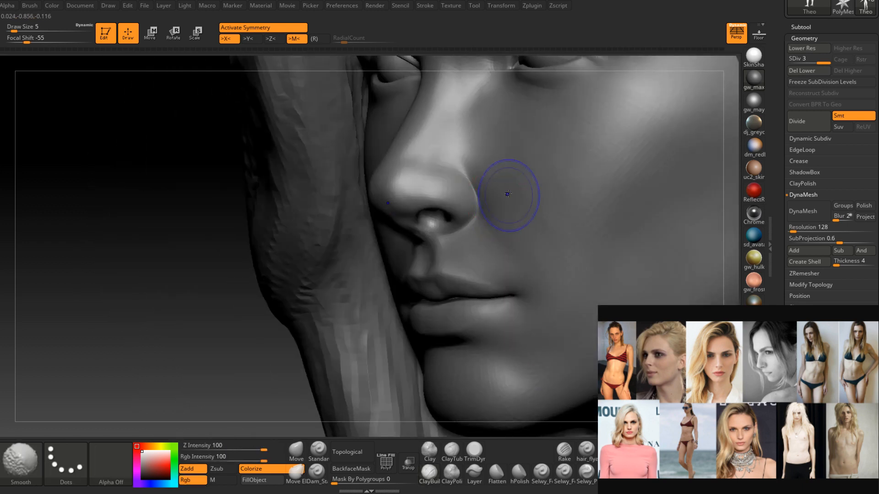
# Smooth the cheek surface between the nose and the mouth corner from several angles.
pyautogui.moveTo(540, 233); pyautogui.dragTo(531, 207, button='right')
pyautogui.moveTo(543, 260)
pyautogui.mouseDown(button='right')
pyautogui.moveTo(560, 243)
pyautogui.moveTo(535, 241)
pyautogui.moveTo(564, 267)
pyautogui.moveTo(531, 238)
pyautogui.mouseUp(button='right')
pyautogui.keyDown('shift'); pyautogui.moveTo(532, 237); pyautogui.dragTo(522, 235); pyautogui.keyUp('shift')
pyautogui.moveTo(522, 235)
pyautogui.mouseDown(button='right')
pyautogui.moveTo(532, 250)
pyautogui.moveTo(531, 236)
pyautogui.mouseUp(button='right')
pyautogui.keyDown('shift'); pyautogui.moveTo(530, 237); pyautogui.dragTo(519, 243); pyautogui.keyUp('shift')
pyautogui.moveTo(519, 243); pyautogui.dragTo(480, 254, button='right')
pyautogui.keyDown('shift'); pyautogui.moveTo(566, 221); pyautogui.dragTo(585, 251); pyautogui.keyUp('shift')
# Build up the cheek beside the mouth corner with ClayBuildup at draw size 11 and smooth it into the face.
pyautogui.moveTo(584, 252)
pyautogui.keyDown('alt'); pyautogui.mouseDown(button='right')
pyautogui.moveTo(526, 272)
pyautogui.moveTo(533, 263)
pyautogui.moveTo(506, 269)
pyautogui.moveTo(500, 286)
pyautogui.moveTo(479, 286)
pyautogui.moveTo(492, 284)
pyautogui.mouseUp(button='right'); pyautogui.keyUp('alt')
pyautogui.press('space')
pyautogui.moveTo(484, 276); pyautogui.dragTo(488, 275)
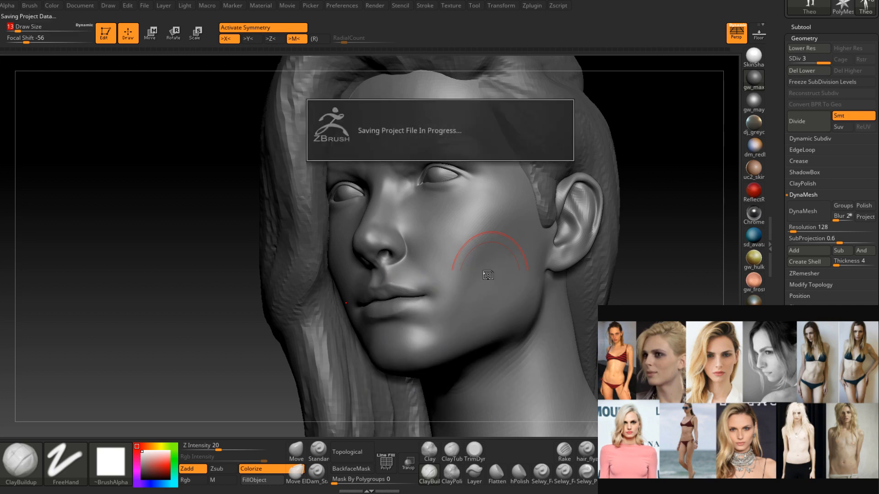
pyautogui.moveTo(470, 275)
pyautogui.mouseDown(button='right')
pyautogui.moveTo(481, 294)
pyautogui.moveTo(461, 298)
pyautogui.moveTo(473, 287)
pyautogui.moveTo(475, 297)
pyautogui.mouseUp(button='right')
pyautogui.press('space')
pyautogui.moveTo(468, 296); pyautogui.dragTo(476, 295)
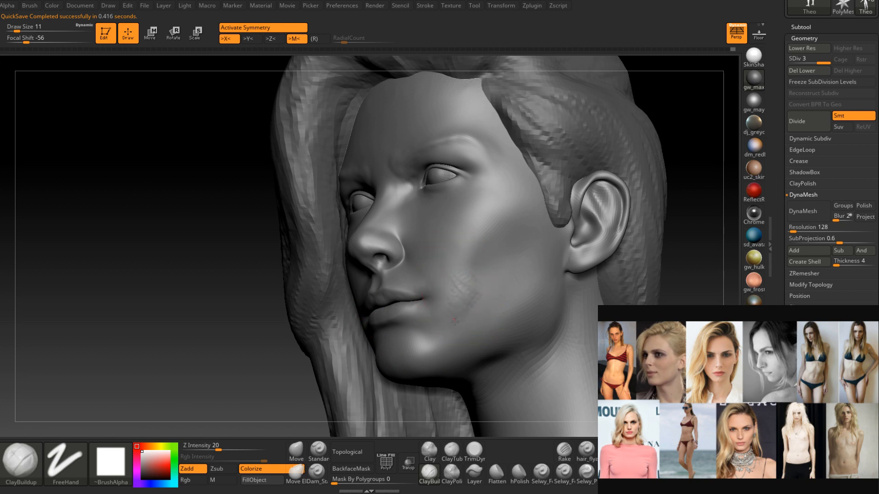
pyautogui.press('shift')
pyautogui.moveTo(466, 289); pyautogui.dragTo(477, 284, button='right')
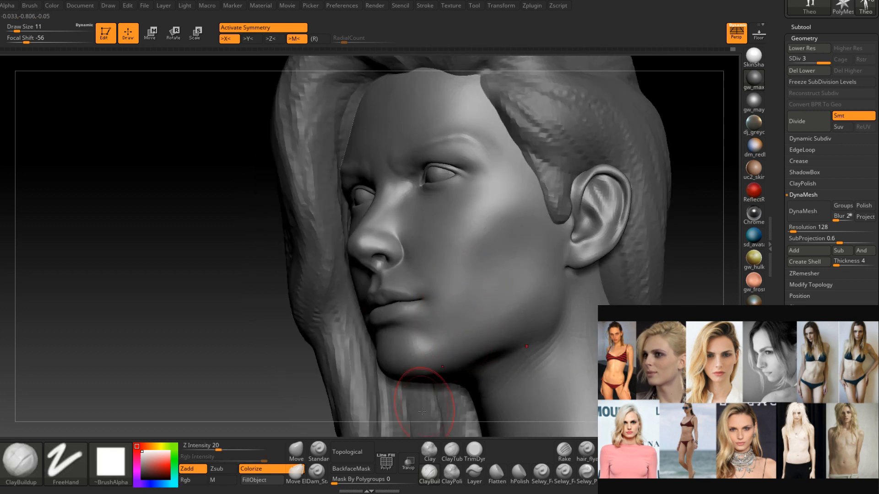
# Drop the head to subdivision level 2, build up the rear jaw below the ear and smooth it.
pyautogui.moveTo(446, 250)
pyautogui.mouseDown(button='right')
pyautogui.moveTo(531, 252)
pyautogui.moveTo(536, 275)
pyautogui.moveTo(463, 281)
pyautogui.moveTo(434, 267)
pyautogui.moveTo(435, 310)
pyautogui.moveTo(385, 291)
pyautogui.moveTo(421, 290)
pyautogui.moveTo(490, 252)
pyautogui.moveTo(496, 263)
pyautogui.mouseUp(button='right')
pyautogui.press('shift')
pyautogui.press('space')
pyautogui.hotkey('shift', 'd')
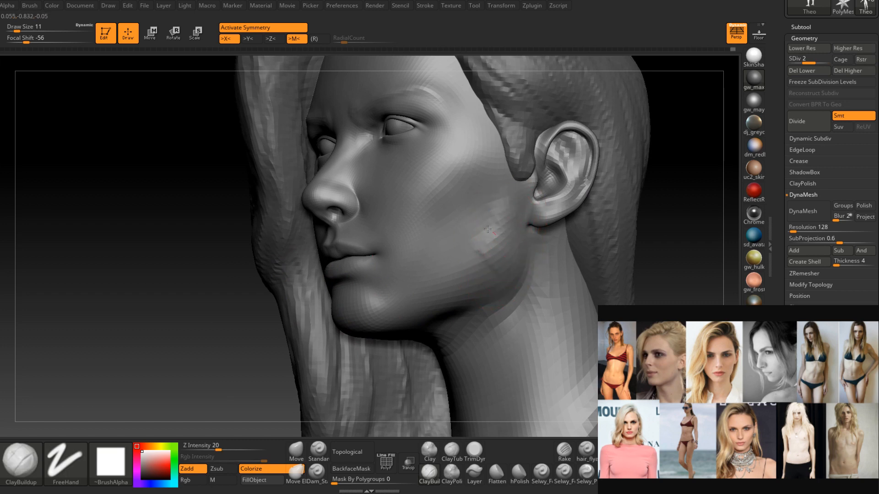
pyautogui.moveTo(461, 283); pyautogui.dragTo(436, 295, button='right')
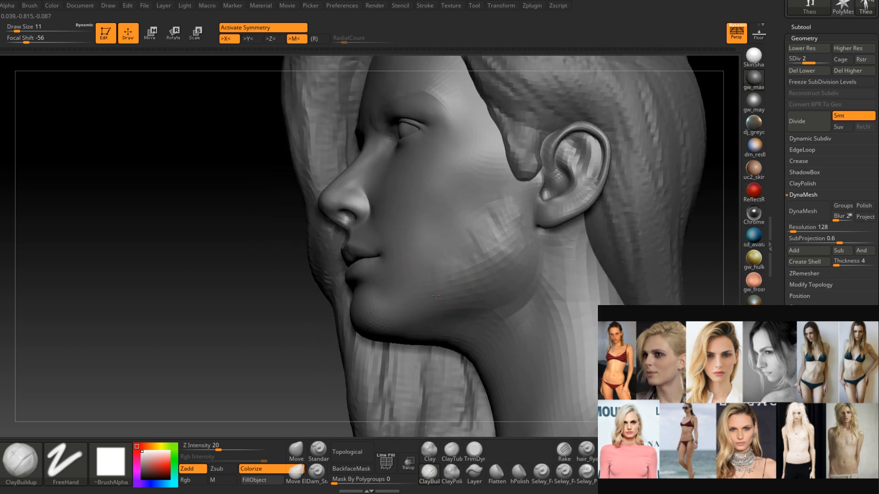
pyautogui.moveTo(515, 263); pyautogui.dragTo(542, 260, button='right')
pyautogui.keyDown('shift'); pyautogui.moveTo(484, 251); pyautogui.dragTo(471, 278); pyautogui.keyUp('shift')
pyautogui.moveTo(471, 278)
pyautogui.mouseDown(button='right')
pyautogui.moveTo(474, 261)
pyautogui.moveTo(440, 277)
pyautogui.mouseUp(button='right')
pyautogui.moveTo(414, 307)
pyautogui.mouseDown(button='right')
pyautogui.moveTo(444, 306)
pyautogui.moveTo(428, 273)
pyautogui.mouseUp(button='right')
pyautogui.moveTo(463, 256)
pyautogui.mouseDown(button='right')
pyautogui.moveTo(419, 270)
pyautogui.moveTo(458, 293)
pyautogui.moveTo(425, 297)
pyautogui.moveTo(485, 276)
pyautogui.moveTo(455, 232)
pyautogui.moveTo(481, 273)
pyautogui.moveTo(451, 255)
pyautogui.moveTo(441, 275)
pyautogui.moveTo(462, 270)
pyautogui.moveTo(479, 244)
pyautogui.moveTo(428, 245)
pyautogui.moveTo(461, 232)
pyautogui.moveTo(430, 256)
pyautogui.moveTo(451, 255)
pyautogui.moveTo(435, 251)
pyautogui.moveTo(438, 271)
pyautogui.moveTo(453, 226)
pyautogui.mouseUp(button='right')
# Drop the head to subdivision level 1 and reshape the mouth corner and jaw using the Move brush at draw size 7.
pyautogui.press('d')
pyautogui.hotkey('shift', 'd')
pyautogui.hotkey('shift', 'd')
pyautogui.moveTo(451, 262)
pyautogui.mouseDown(button='right')
pyautogui.moveTo(430, 259)
pyautogui.moveTo(448, 255)
pyautogui.moveTo(436, 289)
pyautogui.moveTo(403, 255)
pyautogui.moveTo(423, 265)
pyautogui.moveTo(432, 247)
pyautogui.mouseUp(button='right')
pyautogui.click(298, 451)
pyautogui.press('space')
pyautogui.moveTo(434, 247); pyautogui.dragTo(435, 247)
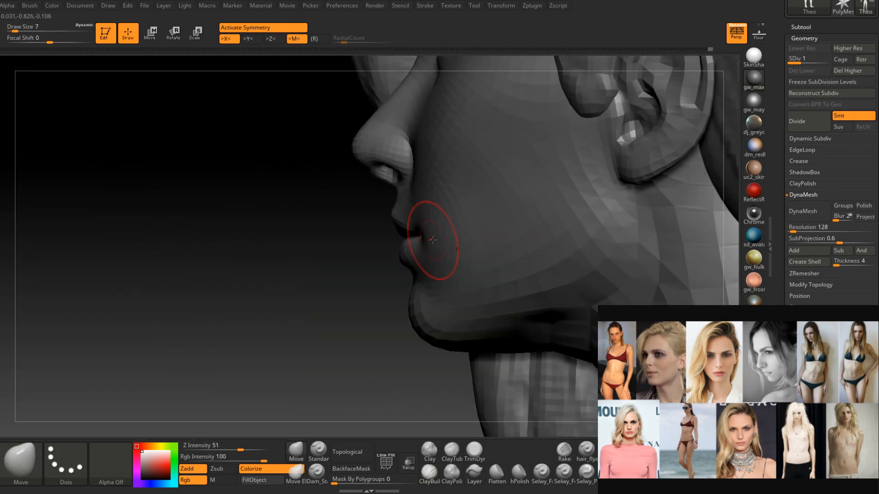
pyautogui.moveTo(431, 240); pyautogui.dragTo(440, 255, button='right')
pyautogui.moveTo(430, 221); pyautogui.dragTo(443, 257, button='right')
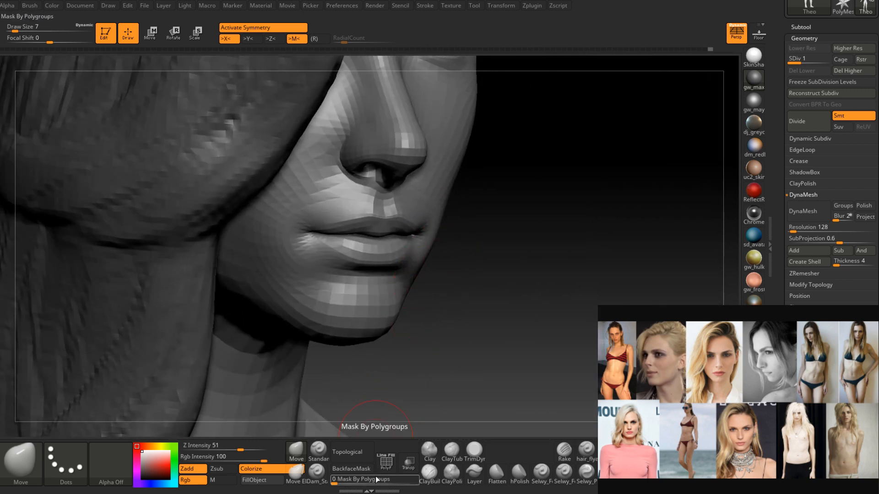
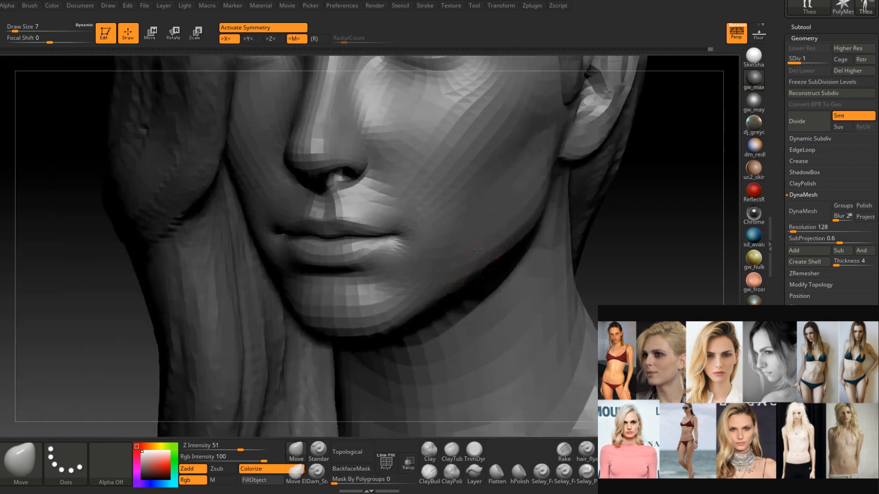
pyautogui.moveTo(494, 229); pyautogui.dragTo(435, 280)
pyautogui.moveTo(436, 278); pyautogui.dragTo(412, 296, button='right')
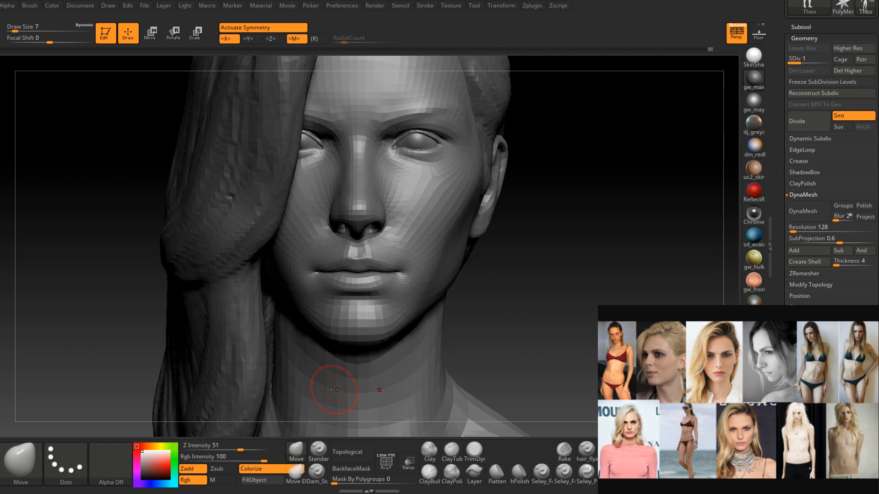
# Return the head to subdivision level 2 and smooth the area around the mouth and lower cheek.
pyautogui.moveTo(439, 292)
pyautogui.mouseDown(button='right')
pyautogui.moveTo(394, 287)
pyautogui.moveTo(447, 275)
pyautogui.moveTo(458, 267)
pyautogui.moveTo(451, 254)
pyautogui.moveTo(444, 269)
pyautogui.moveTo(411, 274)
pyautogui.mouseUp(button='right')
pyautogui.press('d')
pyautogui.keyDown('shift'); pyautogui.moveTo(410, 275); pyautogui.dragTo(390, 249); pyautogui.keyUp('shift')
pyautogui.moveTo(400, 279)
pyautogui.mouseDown(button='right')
pyautogui.moveTo(416, 277)
pyautogui.moveTo(417, 320)
pyautogui.moveTo(401, 316)
pyautogui.mouseUp(button='right')
pyautogui.moveTo(447, 300)
pyautogui.keyDown('ctrl'); pyautogui.mouseDown(button='right')
pyautogui.moveTo(450, 286)
pyautogui.moveTo(426, 294)
pyautogui.moveTo(428, 314)
pyautogui.moveTo(412, 261)
pyautogui.moveTo(459, 246)
pyautogui.mouseUp(button='right'); pyautogui.keyUp('ctrl')
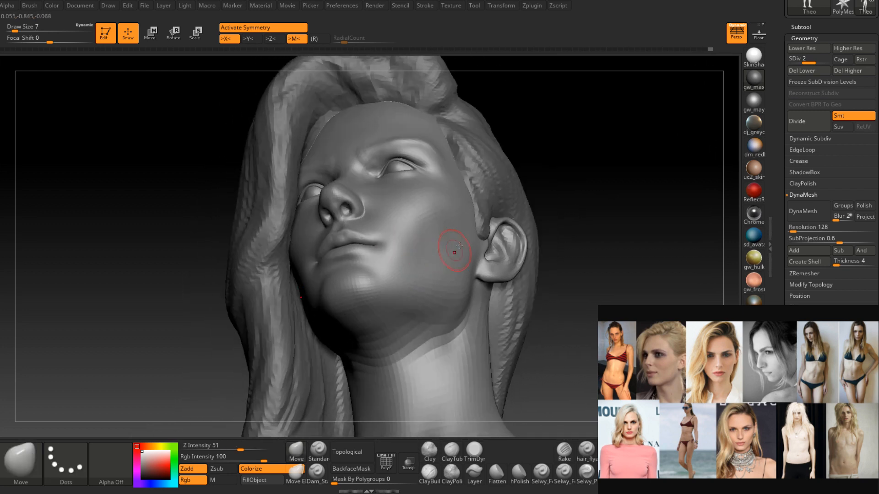
# Build up the jawline and the area under the chin with ClayBuildup at draw size 14, smoothing the strokes.
pyautogui.click(429, 471)
pyautogui.moveTo(419, 294)
pyautogui.mouseDown(button='right')
pyautogui.moveTo(363, 297)
pyautogui.moveTo(357, 284)
pyautogui.moveTo(368, 313)
pyautogui.moveTo(360, 287)
pyautogui.moveTo(376, 288)
pyautogui.mouseUp(button='right')
pyautogui.press('space')
pyautogui.press('space')
pyautogui.moveTo(405, 292); pyautogui.dragTo(407, 292)
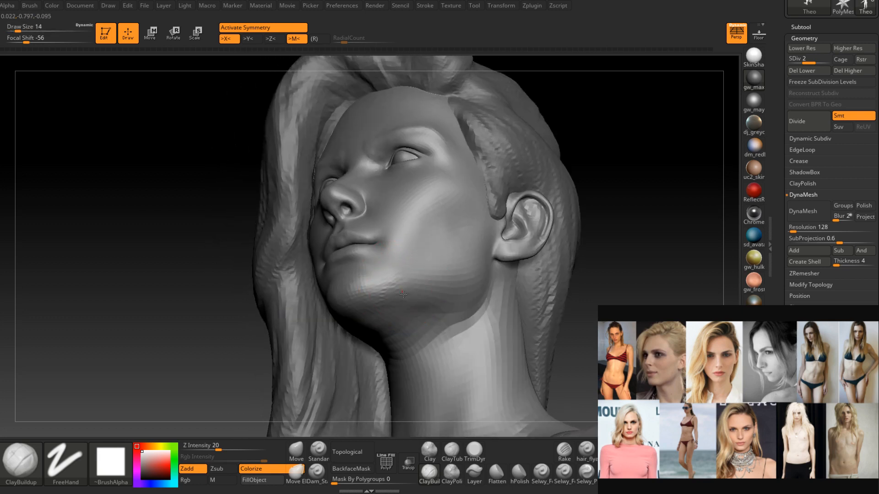
pyautogui.moveTo(421, 312)
pyautogui.mouseDown(button='right')
pyautogui.moveTo(424, 291)
pyautogui.moveTo(395, 336)
pyautogui.moveTo(393, 321)
pyautogui.moveTo(402, 321)
pyautogui.moveTo(407, 344)
pyautogui.moveTo(394, 355)
pyautogui.moveTo(402, 353)
pyautogui.moveTo(400, 327)
pyautogui.moveTo(337, 284)
pyautogui.mouseUp(button='right')
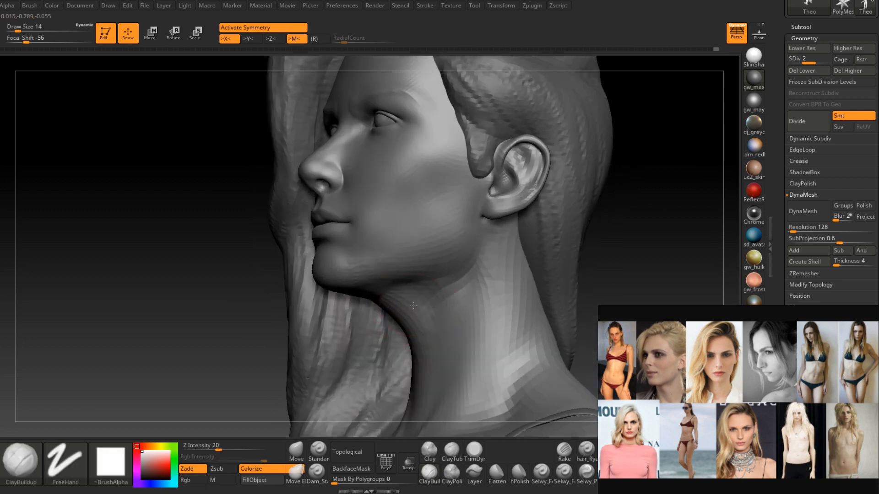
pyautogui.press('shift')
pyautogui.moveTo(423, 248)
pyautogui.keyDown('shift'); pyautogui.mouseDown(button='right')
pyautogui.moveTo(367, 288)
pyautogui.moveTo(343, 282)
pyautogui.moveTo(358, 276)
pyautogui.moveTo(314, 275)
pyautogui.moveTo(334, 284)
pyautogui.moveTo(422, 246)
pyautogui.moveTo(389, 262)
pyautogui.moveTo(381, 252)
pyautogui.moveTo(403, 252)
pyautogui.moveTo(412, 261)
pyautogui.moveTo(403, 268)
pyautogui.moveTo(429, 269)
pyautogui.moveTo(395, 293)
pyautogui.moveTo(385, 277)
pyautogui.moveTo(386, 302)
pyautogui.mouseUp(button='right'); pyautogui.keyUp('shift')
pyautogui.press('shift')
# Adjust the underside of the chin using the Move brush at draw size 11.
pyautogui.press('space')
pyautogui.moveTo(380, 295); pyautogui.dragTo(375, 294)
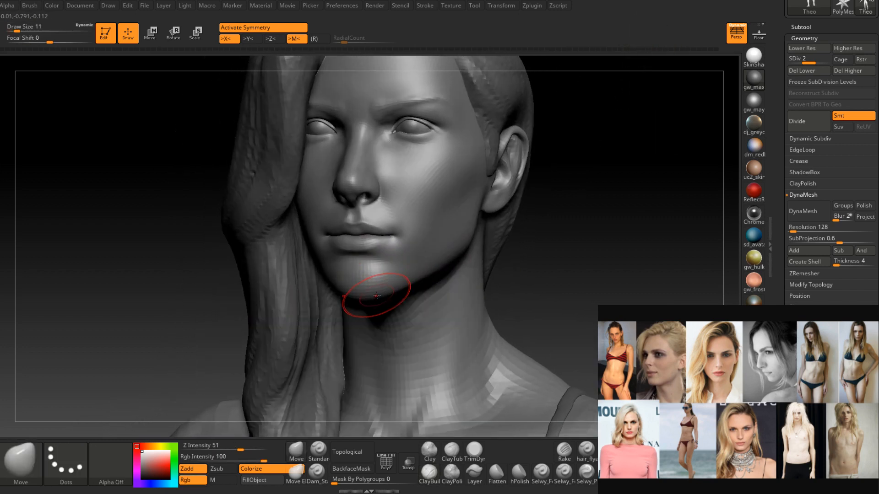
pyautogui.moveTo(376, 293)
pyautogui.mouseDown(button='right')
pyautogui.moveTo(372, 304)
pyautogui.moveTo(402, 219)
pyautogui.moveTo(396, 275)
pyautogui.moveTo(391, 219)
pyautogui.moveTo(376, 211)
pyautogui.mouseUp(button='right')
# Isolate the head and neck by hiding the rest of the body mesh and the Extract6 and Extract4 subtools.
pyautogui.keyDown('ctrl'); pyautogui.keyDown('alt'); pyautogui.keyDown('shift'); pyautogui.moveTo(261, 116); pyautogui.dragTo(462, 325); pyautogui.keyUp('shift'); pyautogui.keyUp('alt'); pyautogui.keyUp('ctrl')
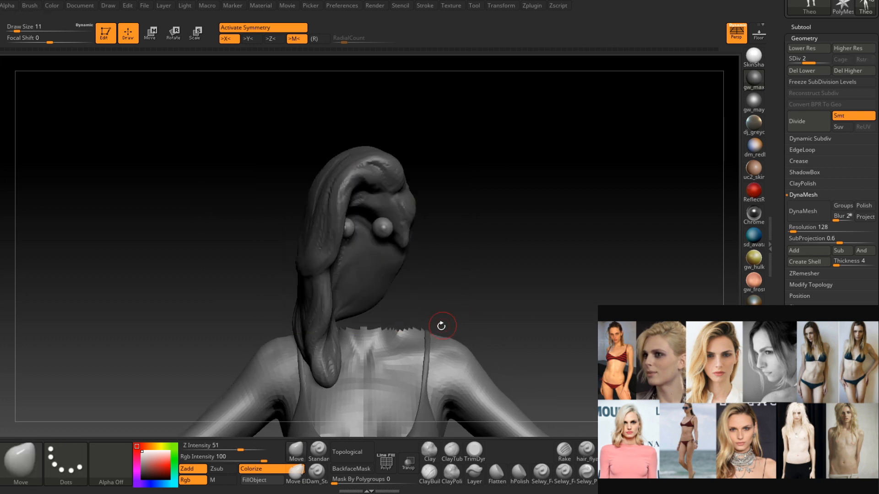
pyautogui.keyDown('ctrl'); pyautogui.keyDown('shift'); pyautogui.click(443, 302); pyautogui.keyUp('shift'); pyautogui.keyUp('ctrl')
pyautogui.moveTo(459, 243); pyautogui.dragTo(404, 320, button='right')
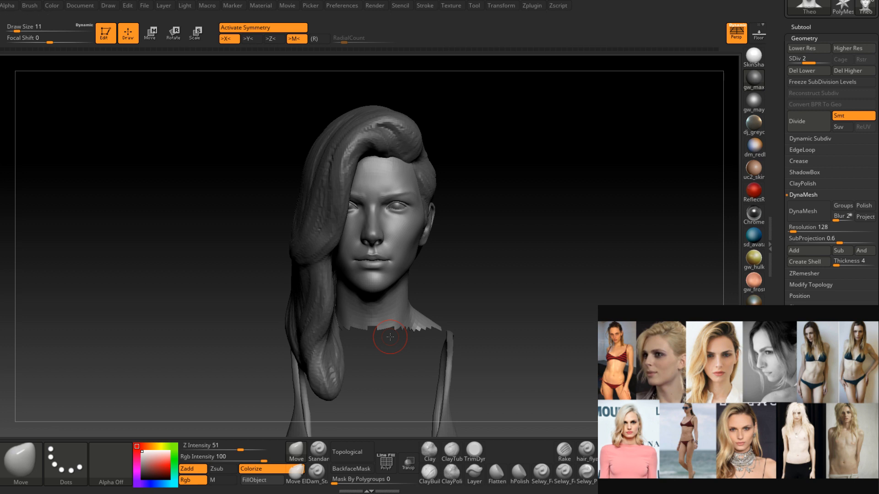
pyautogui.keyDown('ctrl'); pyautogui.moveTo(390, 337); pyautogui.dragTo(390, 289, button='right'); pyautogui.keyUp('ctrl')
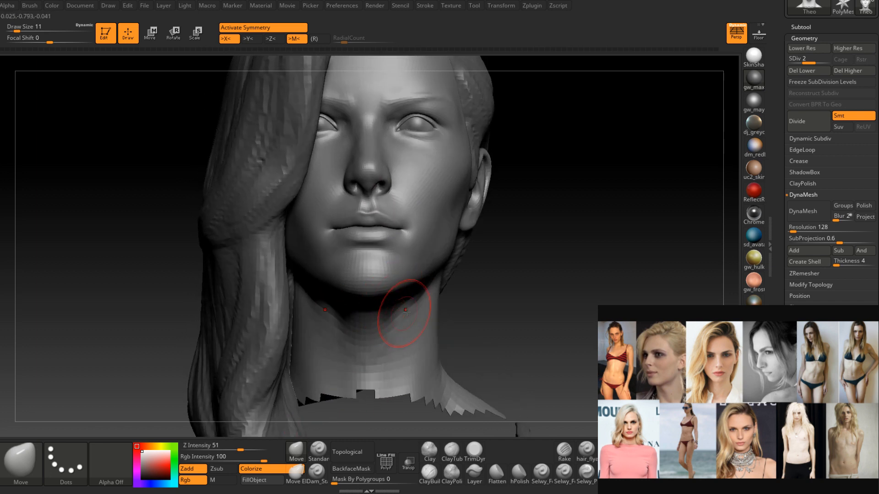
pyautogui.click(801, 27)
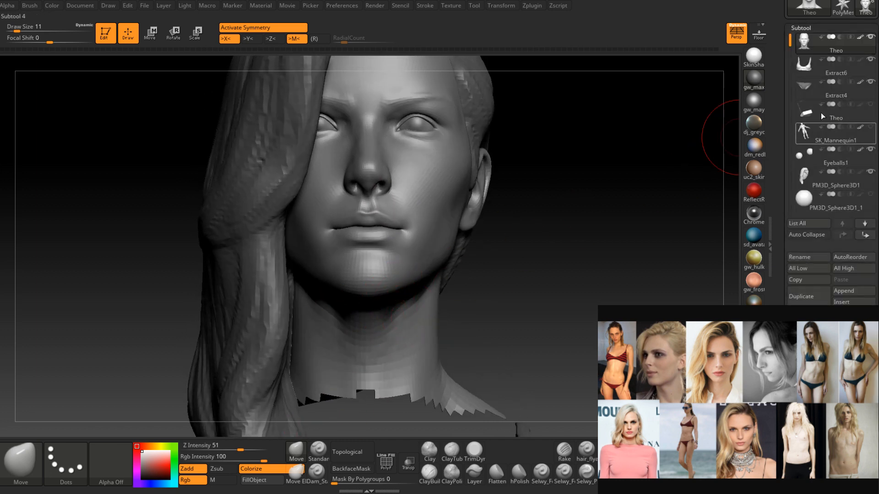
pyautogui.click(872, 59)
pyautogui.click(871, 80)
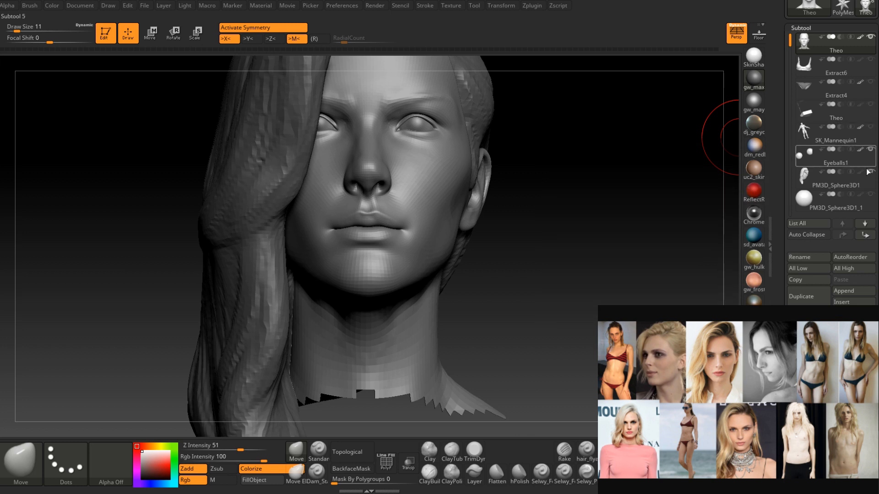
# Reshape the jawline on both sides of the chin with the Move brush at draw size 11.
pyautogui.moveTo(509, 311)
pyautogui.mouseDown(button='right')
pyautogui.moveTo(502, 408)
pyautogui.moveTo(502, 204)
pyautogui.moveTo(391, 291)
pyautogui.moveTo(389, 329)
pyautogui.moveTo(388, 229)
pyautogui.moveTo(392, 281)
pyautogui.moveTo(390, 249)
pyautogui.moveTo(397, 241)
pyautogui.moveTo(418, 267)
pyautogui.moveTo(419, 235)
pyautogui.mouseUp(button='right')
pyautogui.moveTo(463, 209)
pyautogui.mouseDown(button='right')
pyautogui.moveTo(449, 284)
pyautogui.moveTo(409, 282)
pyautogui.moveTo(421, 251)
pyautogui.moveTo(367, 356)
pyautogui.mouseUp(button='right')
pyautogui.press('space')
pyautogui.moveTo(386, 330); pyautogui.dragTo(393, 330)
pyautogui.moveTo(394, 270); pyautogui.dragTo(401, 297, button='right')
pyautogui.press('space')
pyautogui.moveTo(401, 298); pyautogui.dragTo(397, 298)
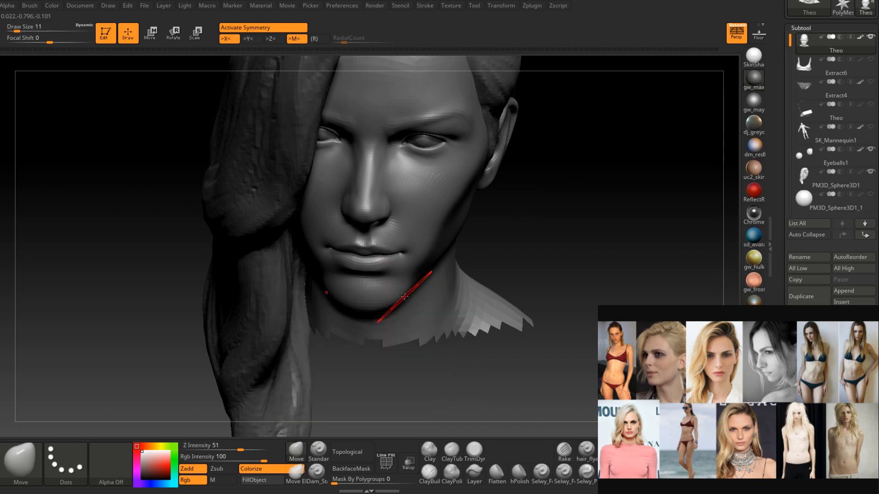
pyautogui.moveTo(405, 296)
pyautogui.mouseDown(button='right')
pyautogui.moveTo(408, 270)
pyautogui.moveTo(413, 318)
pyautogui.moveTo(396, 285)
pyautogui.mouseUp(button='right')
pyautogui.press('shift')
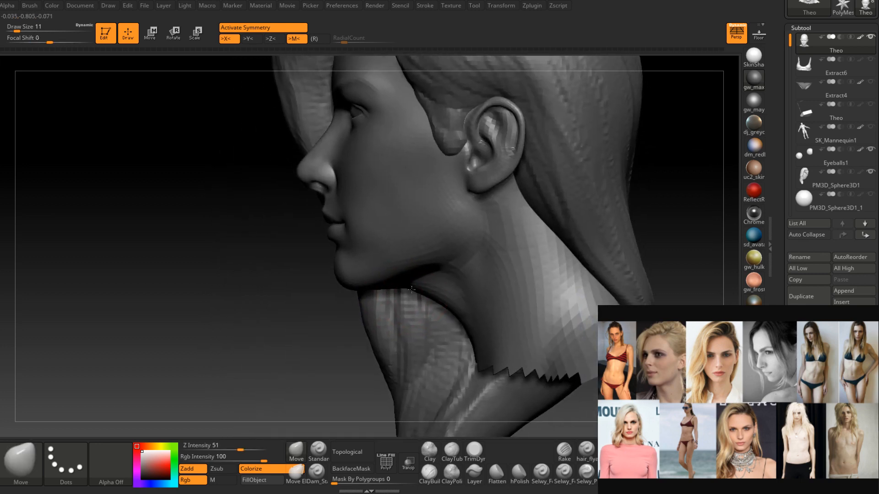
# Pull the contour between chin and throat downward with the Move brush at draw size 14.
pyautogui.press('space')
pyautogui.moveTo(413, 295); pyautogui.dragTo(415, 295)
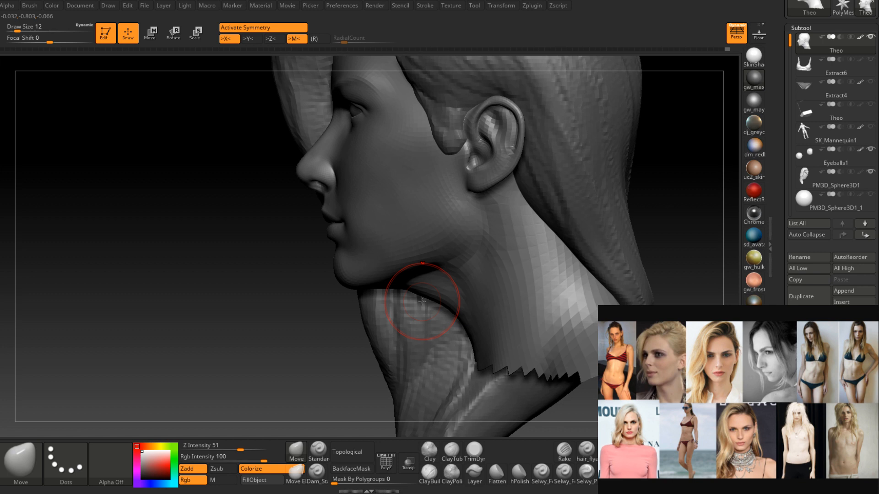
pyautogui.moveTo(440, 303); pyautogui.dragTo(458, 295, button='right')
pyautogui.press('space')
pyautogui.moveTo(445, 301); pyautogui.dragTo(448, 300)
pyautogui.moveTo(456, 322); pyautogui.dragTo(432, 295, button='right')
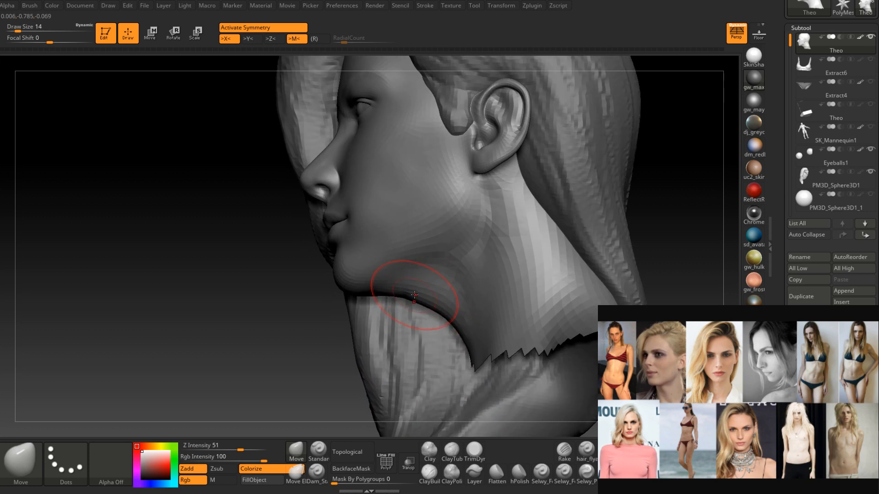
pyautogui.moveTo(413, 302); pyautogui.dragTo(434, 316)
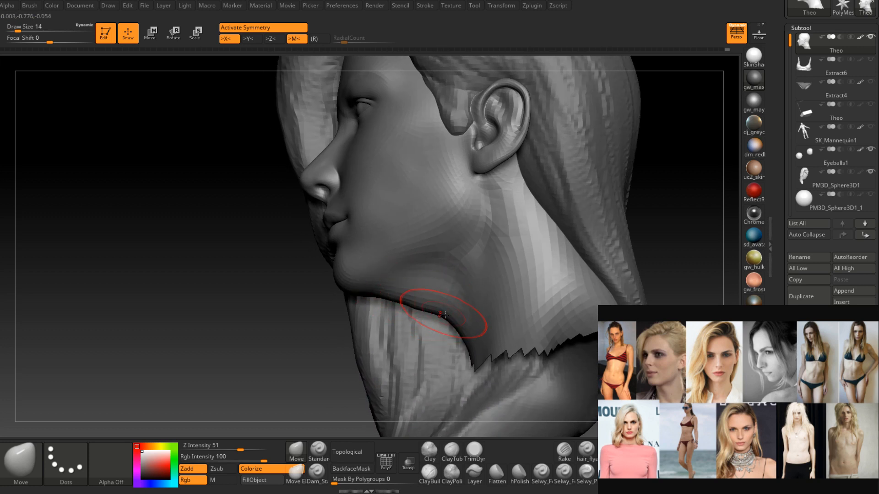
# Smooth the transition under the chin into the neck.
pyautogui.moveTo(435, 318); pyautogui.dragTo(448, 314, button='right')
pyautogui.keyDown('shift'); pyautogui.moveTo(414, 312); pyautogui.dragTo(424, 311); pyautogui.keyUp('shift')
pyautogui.moveTo(428, 315); pyautogui.dragTo(403, 330, button='right')
pyautogui.keyDown('shift'); pyautogui.moveTo(422, 307); pyautogui.dragTo(418, 306); pyautogui.keyUp('shift')
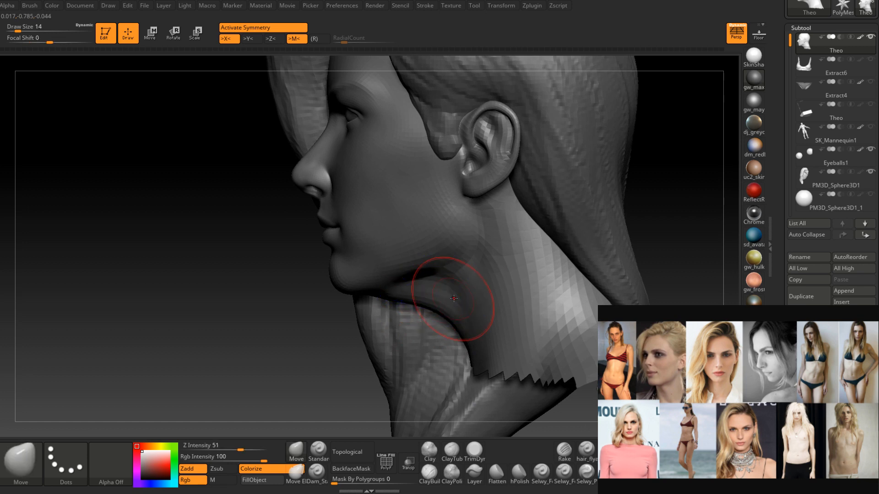
# Push the hollow under the jaw down towards the throat with the Move brush to refine the neck profile.
pyautogui.press('s')
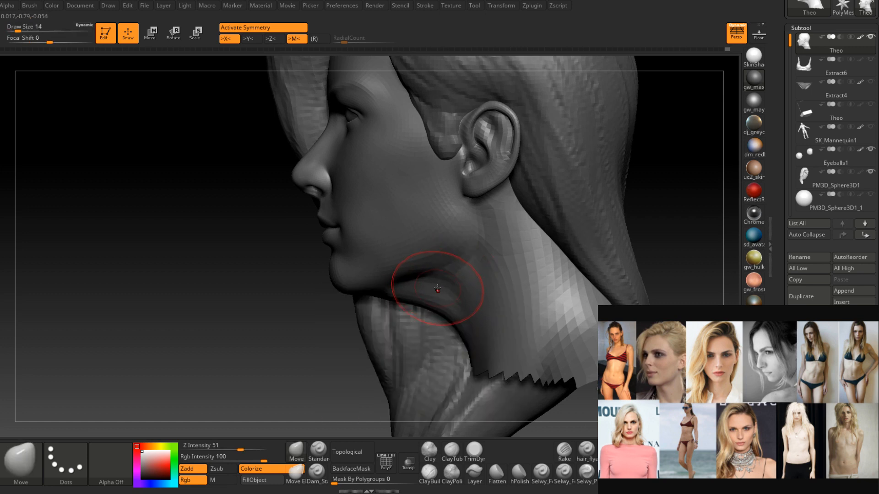
pyautogui.moveTo(425, 282); pyautogui.dragTo(441, 292)
pyautogui.moveTo(440, 292)
pyautogui.mouseDown(button='right')
pyautogui.moveTo(398, 295)
pyautogui.moveTo(432, 301)
pyautogui.mouseUp(button='right')
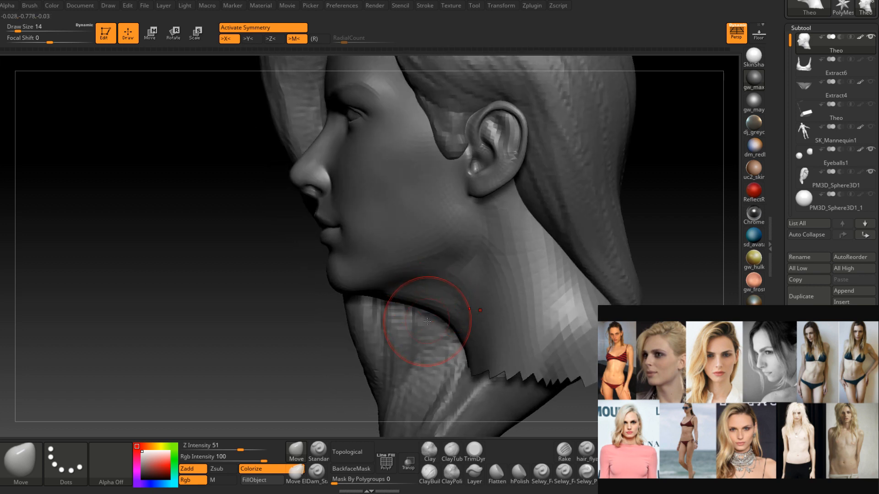
pyautogui.moveTo(423, 302)
pyautogui.mouseDown(button='right')
pyautogui.moveTo(412, 280)
pyautogui.moveTo(408, 303)
pyautogui.moveTo(386, 297)
pyautogui.moveTo(456, 297)
pyautogui.mouseUp(button='right')
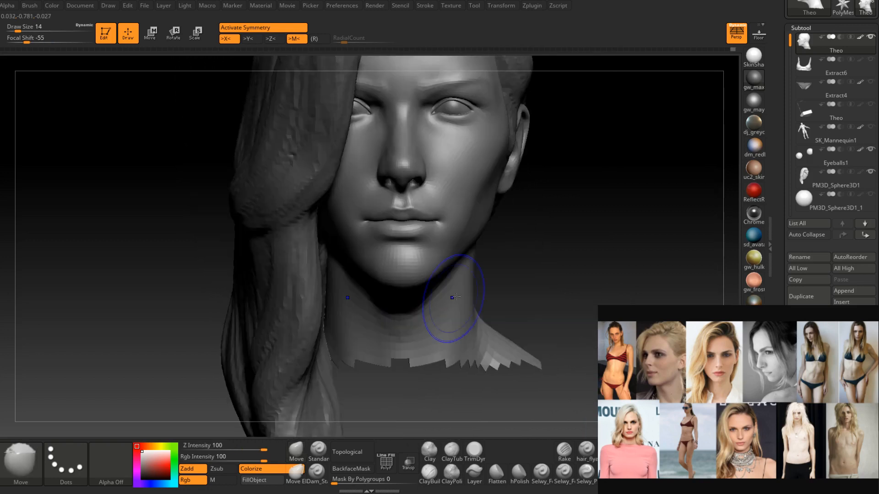
pyautogui.keyDown('alt'); pyautogui.moveTo(526, 252); pyautogui.dragTo(476, 301, button='right'); pyautogui.keyUp('alt')
pyautogui.moveTo(780, 72); pyautogui.dragTo(781, 192)
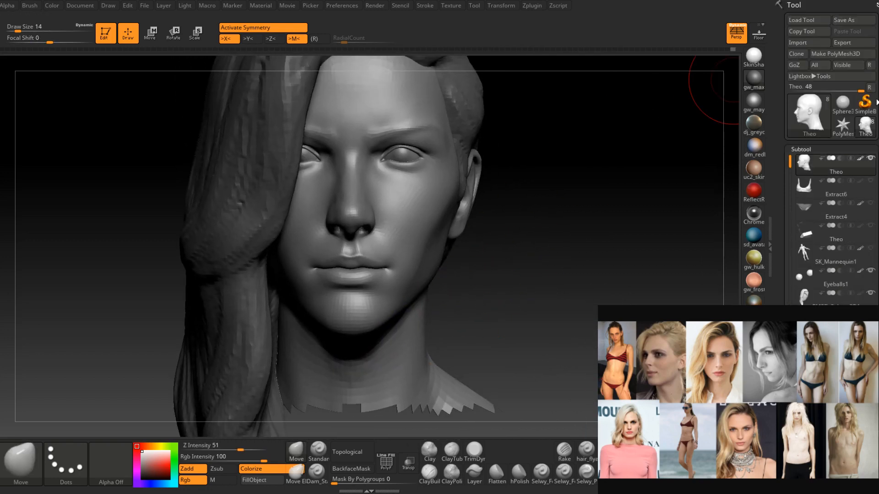
# Save the tool over the existing Theo.ZTL file.
pyautogui.click(863, 22)
pyautogui.press('Return')
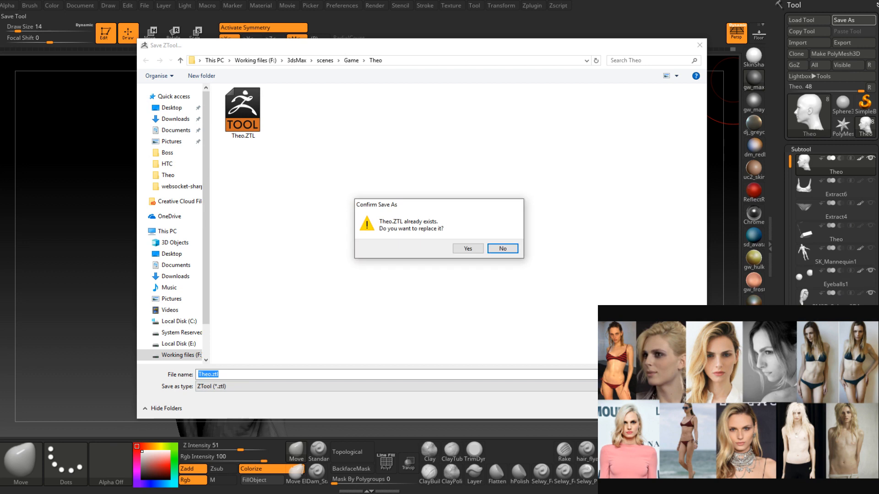
pyautogui.click(475, 250)
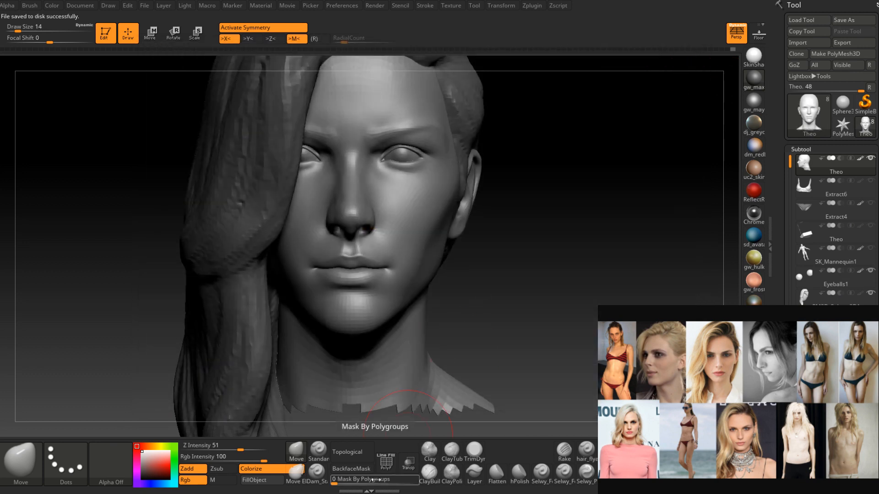
# Reshape the jawline between the ear and chin with the Move brush, using draw size 22 and then 14.
pyautogui.keyDown('alt'); pyautogui.moveTo(428, 285); pyautogui.dragTo(448, 282, button='right'); pyautogui.keyUp('alt')
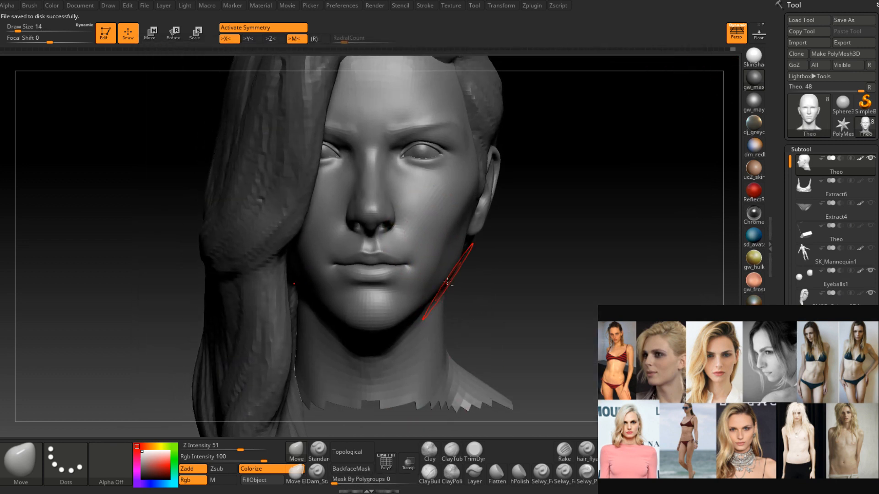
pyautogui.moveTo(404, 309)
pyautogui.mouseDown(button='right')
pyautogui.moveTo(398, 314)
pyautogui.moveTo(422, 300)
pyautogui.moveTo(412, 339)
pyautogui.mouseUp(button='right')
pyautogui.press('space')
pyautogui.moveTo(427, 294); pyautogui.dragTo(435, 294)
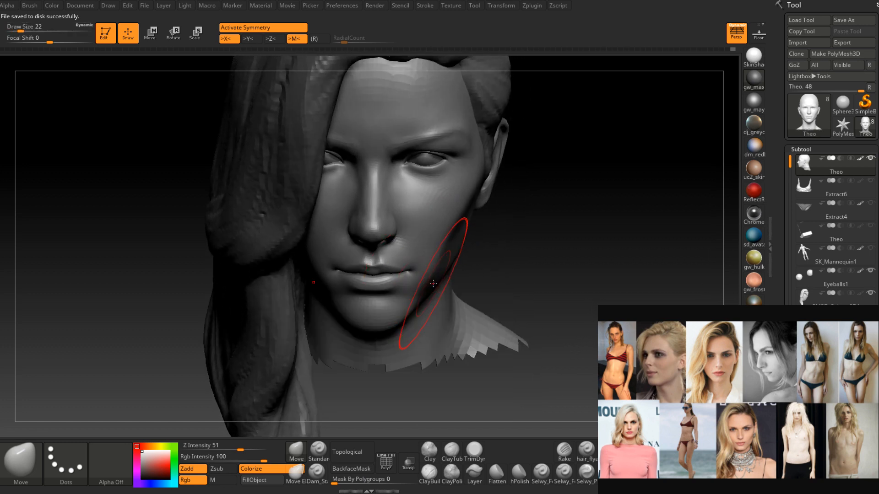
pyautogui.moveTo(433, 283); pyautogui.dragTo(414, 316, button='right')
pyautogui.press('space')
pyautogui.moveTo(414, 316); pyautogui.dragTo(402, 319)
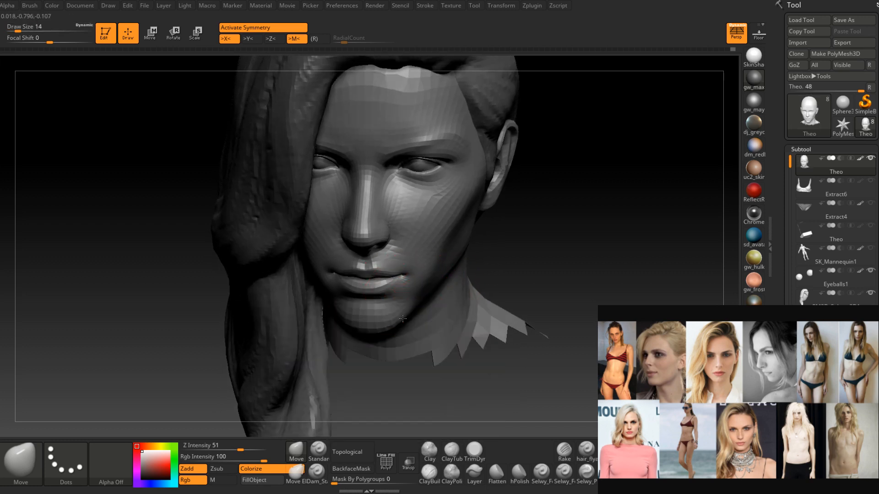
# Adjust the lower cheek and rear jaw contour with the Move brush enlarged to draw size 22.
pyautogui.moveTo(404, 317)
pyautogui.mouseDown(button='right')
pyautogui.moveTo(414, 293)
pyautogui.moveTo(403, 314)
pyautogui.moveTo(411, 330)
pyautogui.moveTo(380, 326)
pyautogui.mouseUp(button='right')
pyautogui.press('space')
pyautogui.moveTo(439, 310); pyautogui.dragTo(444, 306)
pyautogui.moveTo(444, 305); pyautogui.dragTo(458, 304, button='right')
pyautogui.press('space')
pyautogui.moveTo(458, 304); pyautogui.dragTo(464, 303)
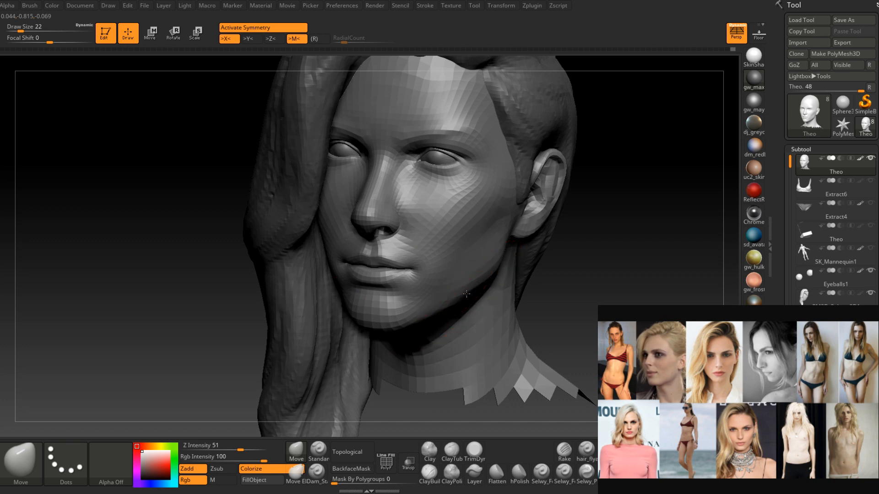
# Refine the jaw edge beside the chin with the Move brush at draw size 14 and check it from several angles.
pyautogui.moveTo(467, 293)
pyautogui.mouseDown(button='right')
pyautogui.moveTo(504, 265)
pyautogui.moveTo(520, 279)
pyautogui.moveTo(472, 298)
pyautogui.mouseUp(button='right')
pyautogui.press('space')
pyautogui.moveTo(442, 320); pyautogui.dragTo(428, 320)
pyautogui.moveTo(432, 323)
pyautogui.mouseDown(button='right')
pyautogui.moveTo(425, 318)
pyautogui.moveTo(396, 363)
pyautogui.mouseUp(button='right')
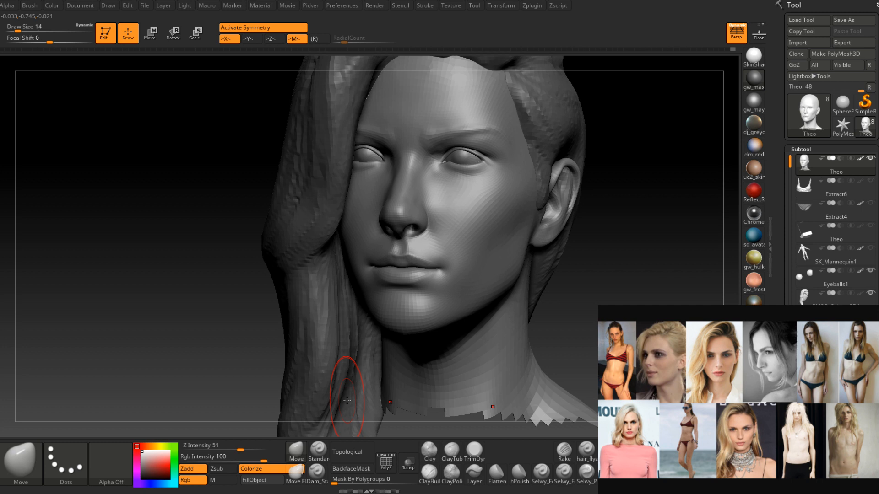
pyautogui.moveTo(346, 401)
pyautogui.mouseDown(button='right')
pyautogui.moveTo(478, 307)
pyautogui.moveTo(451, 332)
pyautogui.mouseUp(button='right')
pyautogui.press('shift')
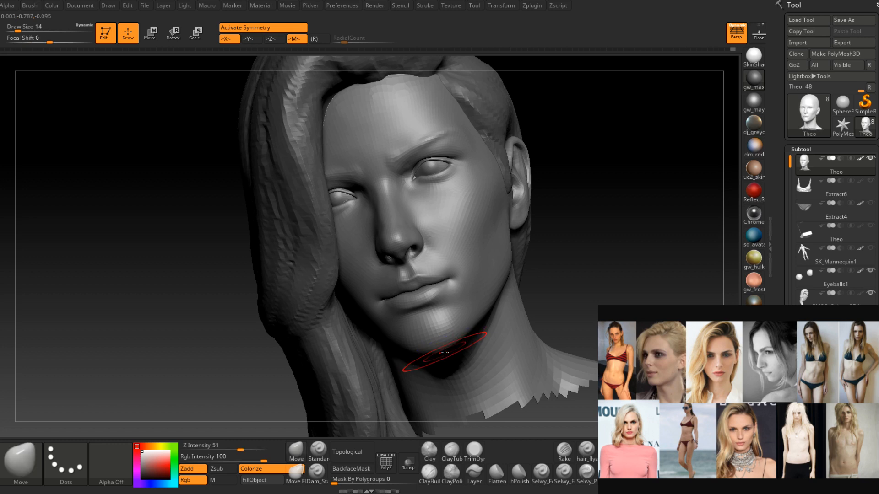
pyautogui.moveTo(490, 307); pyautogui.dragTo(613, 328, button='right')
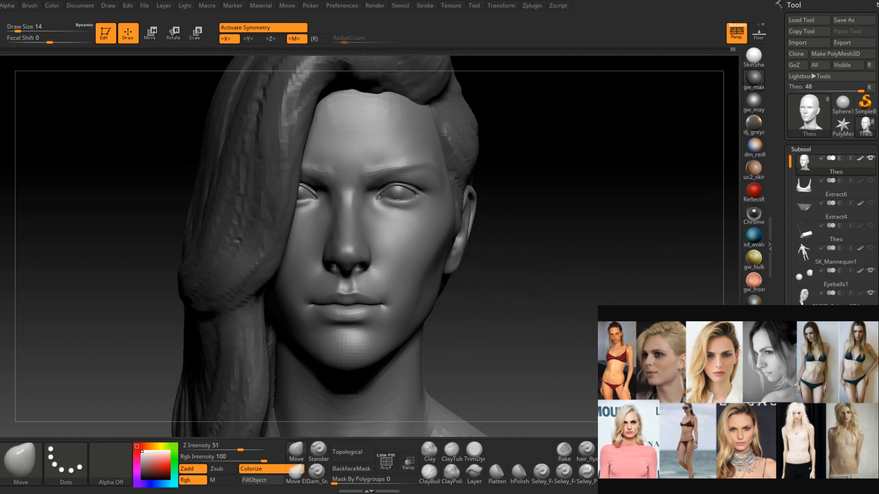
pyautogui.moveTo(450, 274); pyautogui.dragTo(449, 293, button='right')
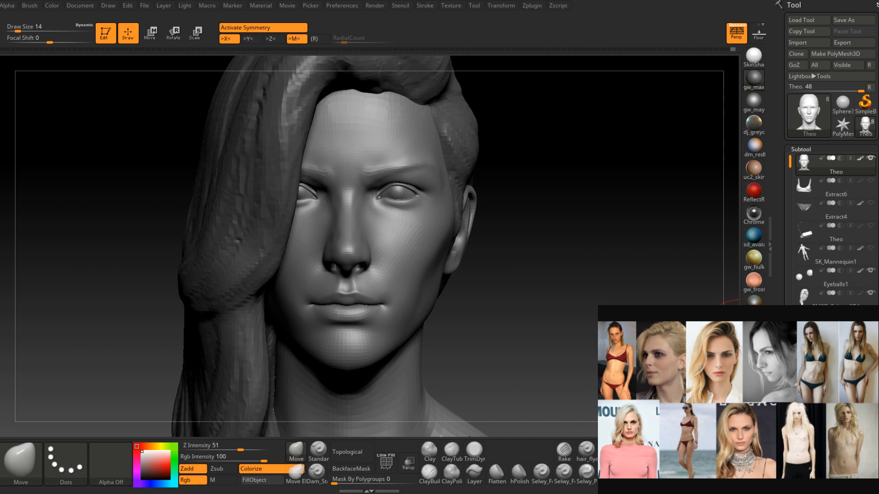
# Correct the under-chin profile with the Move brush at draw size 11, and the side of the jaw at size 14.
pyautogui.moveTo(687, 275); pyautogui.dragTo(600, 262)
pyautogui.keyDown('alt'); pyautogui.moveTo(320, 316); pyautogui.dragTo(391, 291, button='right'); pyautogui.keyUp('alt')
pyautogui.press('space')
pyautogui.moveTo(391, 298); pyautogui.dragTo(382, 299)
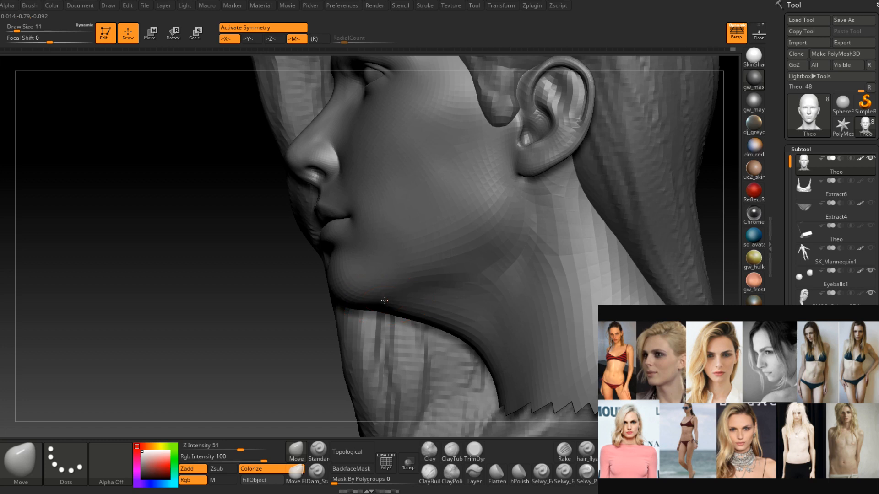
pyautogui.moveTo(380, 303); pyautogui.dragTo(437, 282, button='right')
pyautogui.press('space')
pyautogui.moveTo(438, 279); pyautogui.dragTo(448, 275)
pyautogui.moveTo(449, 269)
pyautogui.mouseDown(button='right')
pyautogui.moveTo(442, 274)
pyautogui.moveTo(451, 274)
pyautogui.moveTo(451, 255)
pyautogui.moveTo(441, 275)
pyautogui.mouseUp(button='right')
pyautogui.press('space')
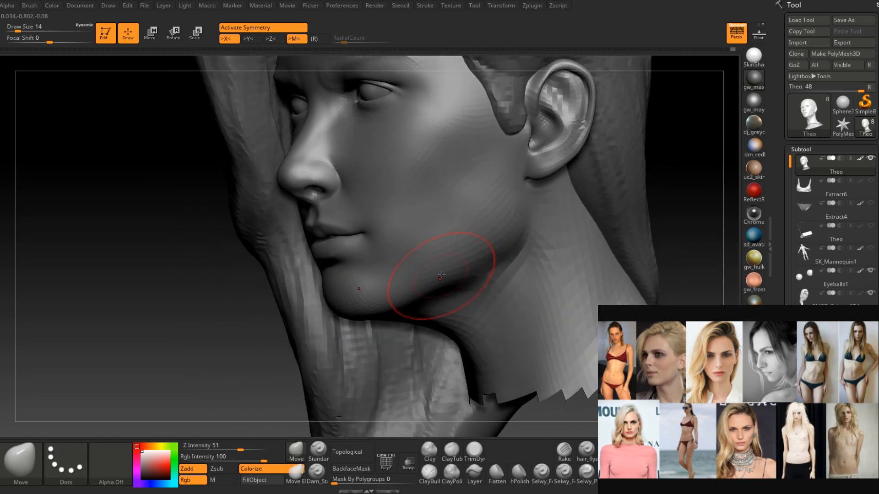
# Build up the jaw beside the chin with the ClayBuildup brush at draw size 8 and smooth the strokes.
pyautogui.click(429, 474)
pyautogui.moveTo(427, 310)
pyautogui.keyDown('alt'); pyautogui.mouseDown(button='right')
pyautogui.moveTo(403, 246)
pyautogui.moveTo(394, 246)
pyautogui.moveTo(398, 220)
pyautogui.mouseUp(button='right'); pyautogui.keyUp('alt')
pyautogui.press('space')
pyautogui.moveTo(405, 253); pyautogui.dragTo(398, 253)
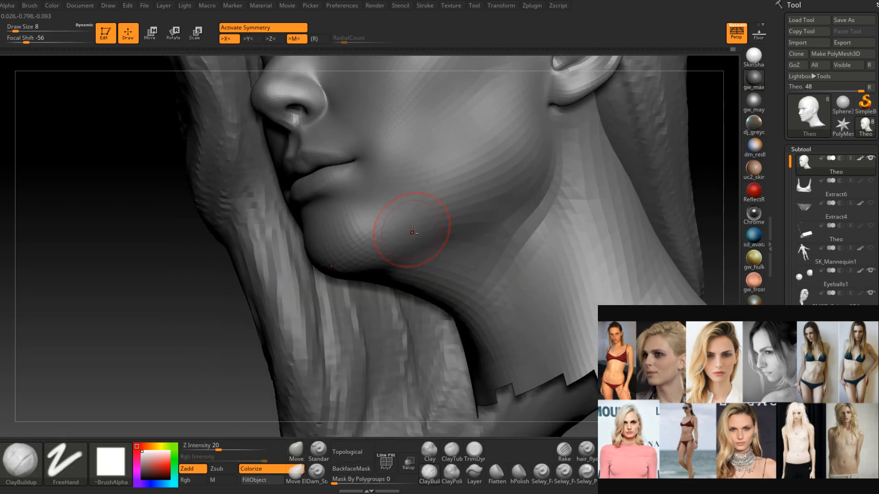
pyautogui.moveTo(408, 240)
pyautogui.mouseDown(button='right')
pyautogui.moveTo(418, 231)
pyautogui.moveTo(396, 233)
pyautogui.moveTo(408, 226)
pyautogui.moveTo(410, 245)
pyautogui.moveTo(398, 246)
pyautogui.moveTo(413, 237)
pyautogui.mouseUp(button='right')
pyautogui.press('shift')
pyautogui.keyDown('shift'); pyautogui.moveTo(412, 237); pyautogui.dragTo(430, 222); pyautogui.keyUp('shift')
pyautogui.moveTo(423, 235)
pyautogui.mouseDown(button='right')
pyautogui.moveTo(412, 238)
pyautogui.moveTo(422, 231)
pyautogui.mouseUp(button='right')
pyautogui.keyDown('shift'); pyautogui.moveTo(422, 231); pyautogui.dragTo(412, 237); pyautogui.keyUp('shift')
pyautogui.moveTo(399, 237)
pyautogui.mouseDown(button='right')
pyautogui.moveTo(410, 267)
pyautogui.moveTo(369, 259)
pyautogui.mouseUp(button='right')
pyautogui.keyDown('shift'); pyautogui.moveTo(368, 259); pyautogui.dragTo(382, 260); pyautogui.keyUp('shift')
pyautogui.moveTo(383, 259)
pyautogui.mouseDown(button='right')
pyautogui.moveTo(408, 226)
pyautogui.moveTo(384, 234)
pyautogui.mouseUp(button='right')
# Work over the lower jawline with ClayBuildup at draw size 12 and smooth it into the neck.
pyautogui.press('space')
pyautogui.moveTo(405, 260); pyautogui.dragTo(408, 258)
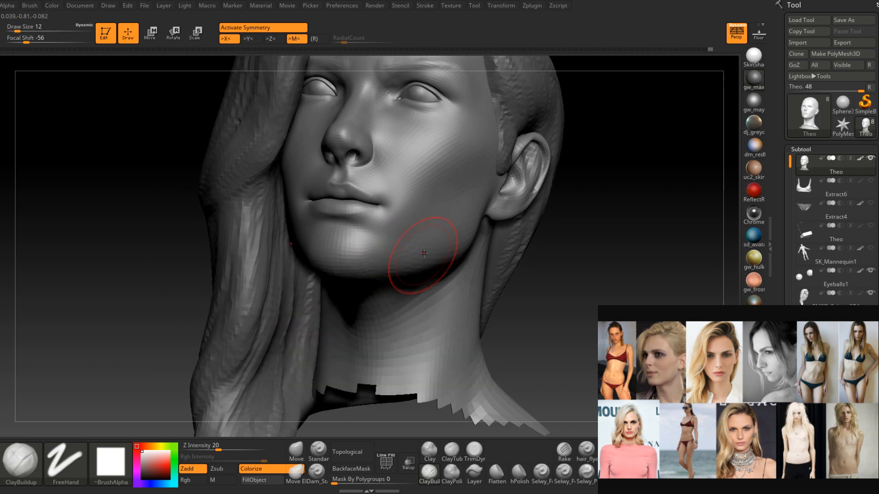
pyautogui.moveTo(422, 245); pyautogui.dragTo(407, 265, button='right')
pyautogui.press('shift')
pyautogui.keyDown('shift'); pyautogui.moveTo(411, 253); pyautogui.dragTo(414, 272); pyautogui.keyUp('shift')
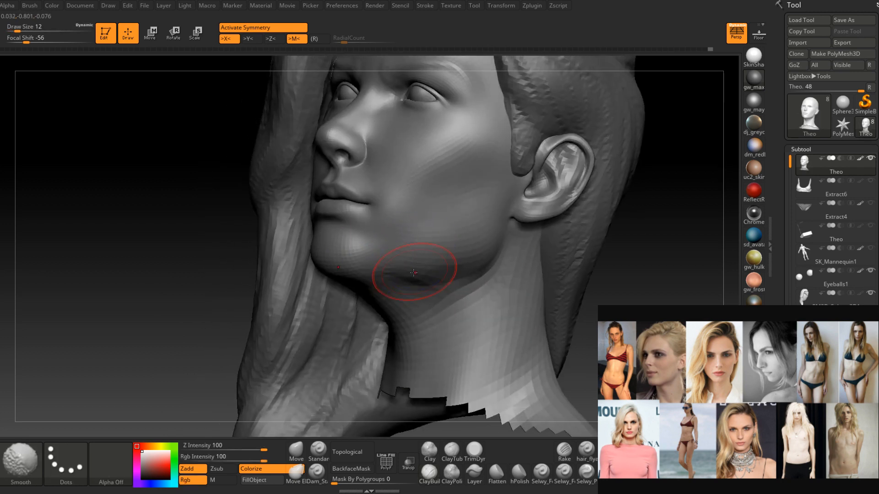
pyautogui.moveTo(413, 272); pyautogui.dragTo(398, 274, button='right')
pyautogui.keyDown('shift'); pyautogui.moveTo(398, 274); pyautogui.dragTo(381, 275); pyautogui.keyUp('shift')
pyautogui.moveTo(381, 274)
pyautogui.mouseDown(button='right')
pyautogui.moveTo(429, 256)
pyautogui.moveTo(466, 227)
pyautogui.mouseUp(button='right')
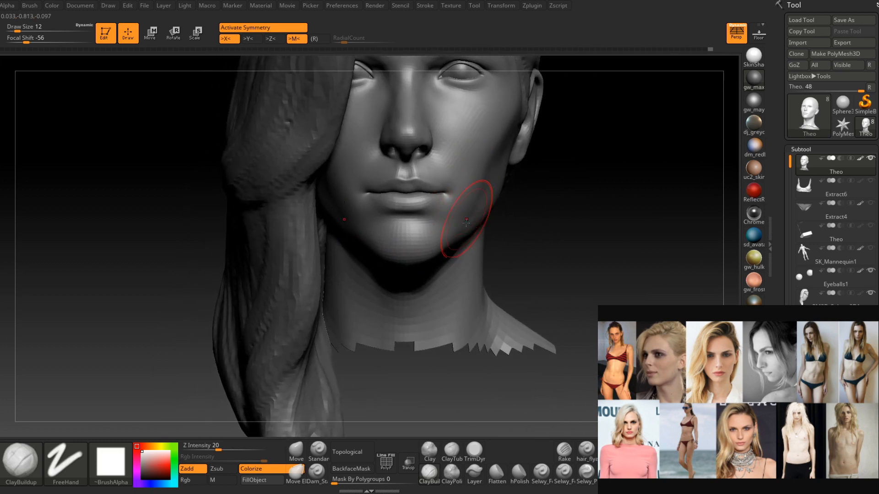
pyautogui.moveTo(451, 288); pyautogui.dragTo(424, 293, button='right')
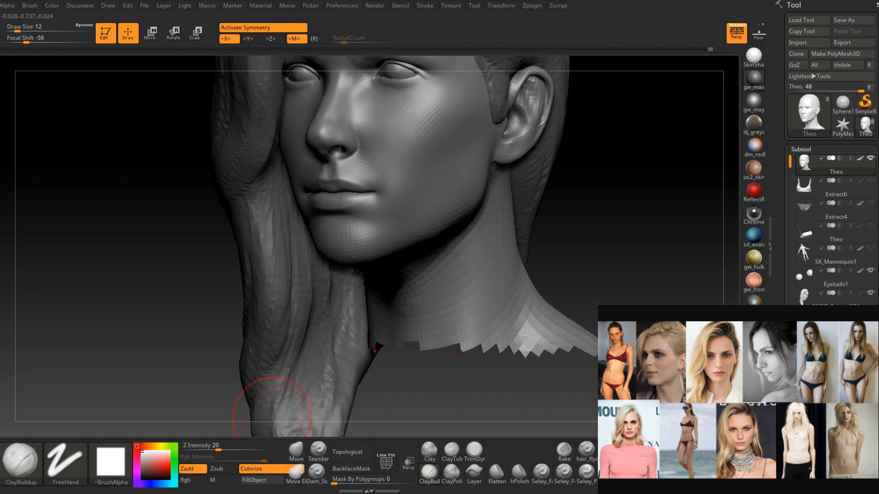
pyautogui.moveTo(431, 254)
pyautogui.mouseDown(button='right')
pyautogui.moveTo(396, 254)
pyautogui.moveTo(428, 251)
pyautogui.moveTo(420, 215)
pyautogui.moveTo(394, 214)
pyautogui.moveTo(443, 211)
pyautogui.moveTo(424, 204)
pyautogui.mouseUp(button='right')
pyautogui.moveTo(421, 251)
pyautogui.mouseDown(button='right')
pyautogui.moveTo(393, 261)
pyautogui.moveTo(387, 287)
pyautogui.mouseUp(button='right')
# Reshape the lower edge of the lower lip with the Move brush at draw sizes 6 and 5.
pyautogui.click(296, 451)
pyautogui.press('space')
pyautogui.click(404, 223)
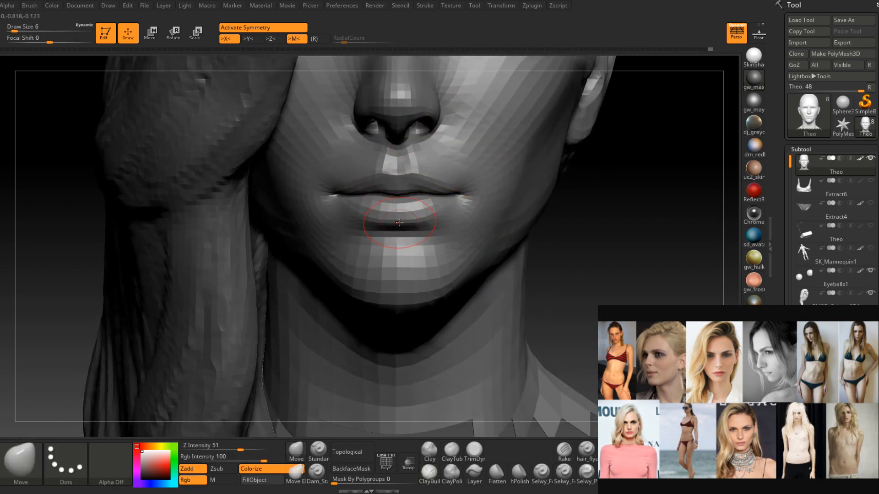
pyautogui.press('space')
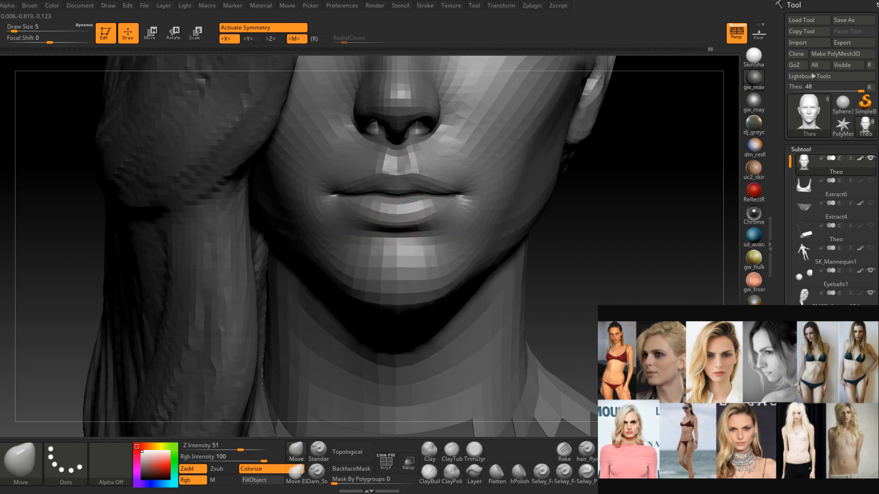
pyautogui.moveTo(431, 218)
pyautogui.mouseDown(button='right')
pyautogui.moveTo(442, 229)
pyautogui.moveTo(451, 219)
pyautogui.mouseUp(button='right')
# Mask the lower lip and the area around it down to the upper chin.
pyautogui.press('ctrl')
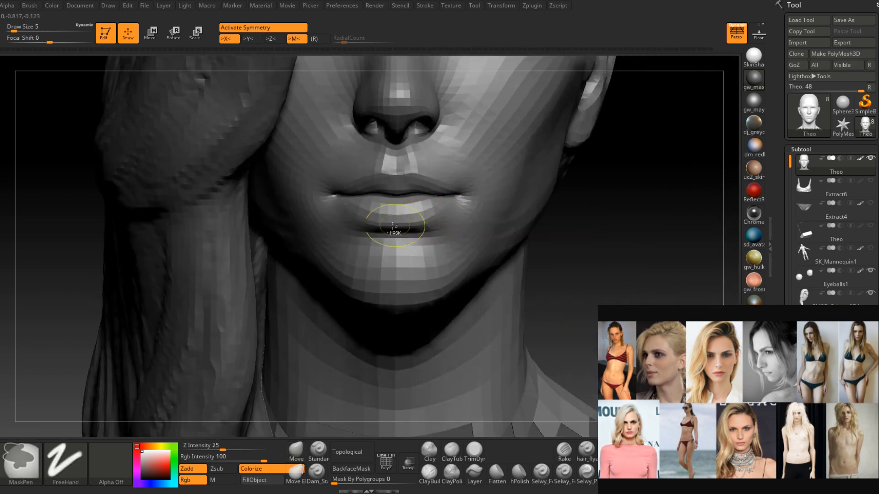
pyautogui.moveTo(420, 217)
pyautogui.keyDown('ctrl'); pyautogui.mouseDown()
pyautogui.moveTo(450, 229)
pyautogui.moveTo(465, 210)
pyautogui.moveTo(450, 220)
pyautogui.moveTo(486, 218)
pyautogui.moveTo(451, 254)
pyautogui.moveTo(435, 256)
pyautogui.mouseUp(); pyautogui.keyUp('ctrl')
pyautogui.keyDown('alt'); pyautogui.moveTo(441, 257); pyautogui.dragTo(460, 230, button='right'); pyautogui.keyUp('alt')
pyautogui.keyDown('ctrl'); pyautogui.moveTo(460, 230); pyautogui.dragTo(452, 201, button='right'); pyautogui.keyUp('ctrl')
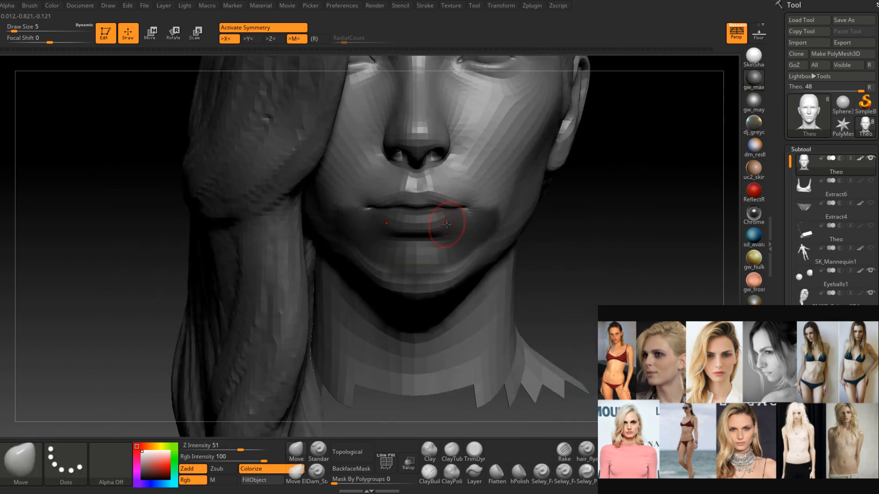
# Adjust the unmasked upper lip with the Move brush at draw sizes 5 and 3.
pyautogui.moveTo(446, 224); pyautogui.dragTo(443, 217)
pyautogui.moveTo(426, 184); pyautogui.dragTo(430, 188)
pyautogui.keyDown('alt'); pyautogui.moveTo(430, 188); pyautogui.dragTo(429, 212, button='right'); pyautogui.keyUp('alt')
pyautogui.keyDown('ctrl'); pyautogui.moveTo(429, 212); pyautogui.dragTo(428, 275, button='right'); pyautogui.keyUp('ctrl')
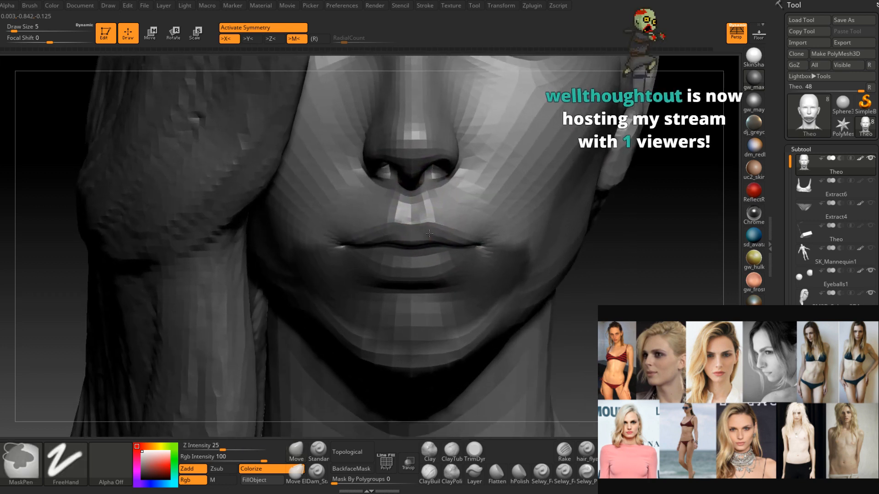
pyautogui.press('space')
pyautogui.moveTo(438, 215); pyautogui.dragTo(434, 216)
pyautogui.moveTo(432, 261)
pyautogui.keyDown('ctrl'); pyautogui.mouseDown(button='right')
pyautogui.moveTo(431, 232)
pyautogui.moveTo(431, 266)
pyautogui.mouseUp(button='right'); pyautogui.keyUp('ctrl')
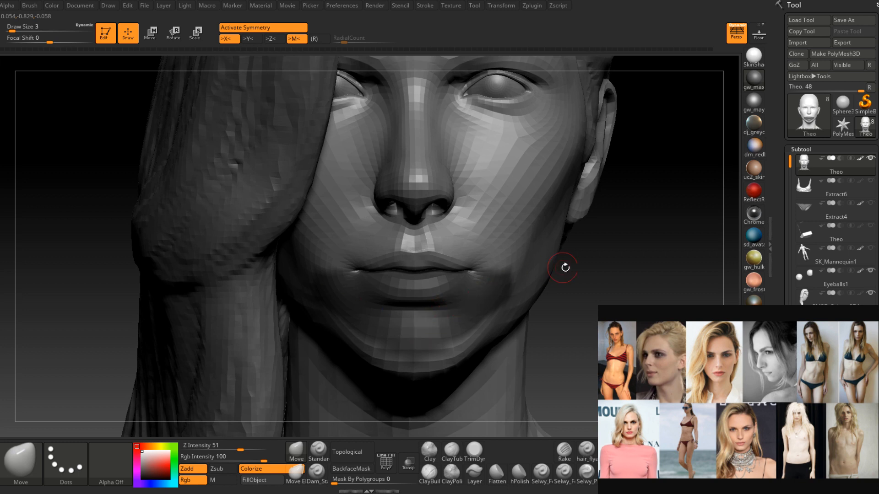
# Clear the mask from the head and inspect the mouth from a three-quarter angle.
pyautogui.keyDown('ctrl'); pyautogui.moveTo(565, 267); pyautogui.dragTo(571, 284, button='right'); pyautogui.keyUp('ctrl')
pyautogui.keyDown('ctrl'); pyautogui.moveTo(571, 284); pyautogui.dragTo(579, 278); pyautogui.keyUp('ctrl')
pyautogui.moveTo(535, 290)
pyautogui.mouseDown(button='right')
pyautogui.moveTo(427, 298)
pyautogui.moveTo(420, 280)
pyautogui.moveTo(406, 314)
pyautogui.moveTo(415, 279)
pyautogui.moveTo(440, 274)
pyautogui.moveTo(410, 270)
pyautogui.moveTo(418, 308)
pyautogui.moveTo(431, 304)
pyautogui.moveTo(422, 308)
pyautogui.mouseUp(button='right')
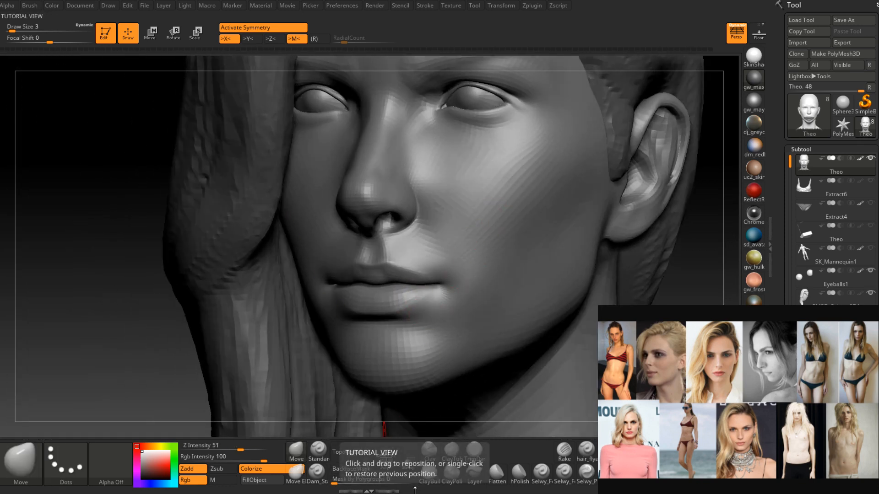
pyautogui.moveTo(426, 275); pyautogui.dragTo(450, 284, button='right')
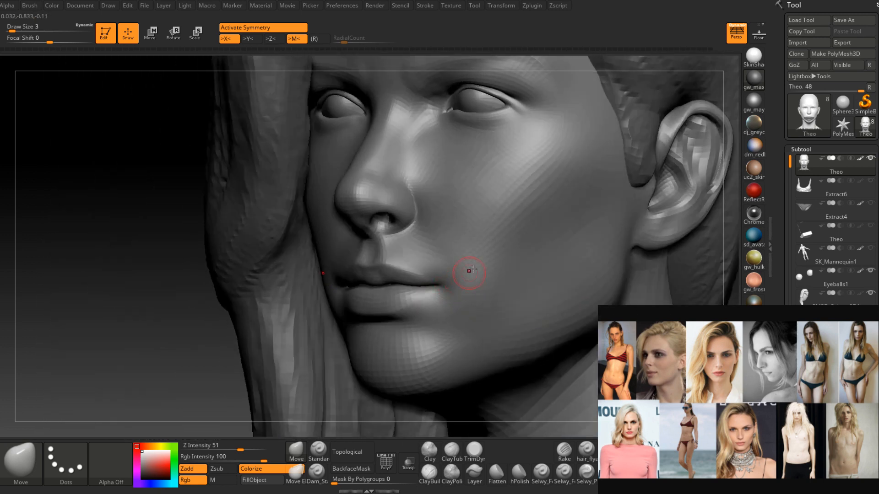
# Sculpt the nasolabial area beside the nose with the Standard brush at draw size 3 and smooth the strokes.
pyautogui.click(318, 450)
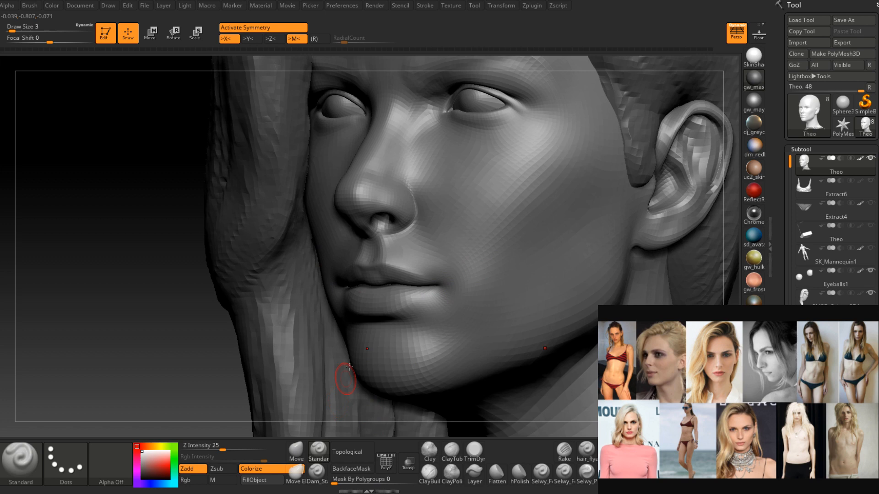
pyautogui.moveTo(344, 373); pyautogui.dragTo(381, 249, button='right')
pyautogui.moveTo(310, 225)
pyautogui.mouseDown(button='right')
pyautogui.moveTo(281, 287)
pyautogui.moveTo(316, 275)
pyautogui.mouseUp(button='right')
pyautogui.keyDown('shift'); pyautogui.moveTo(284, 270); pyautogui.dragTo(306, 218); pyautogui.keyUp('shift')
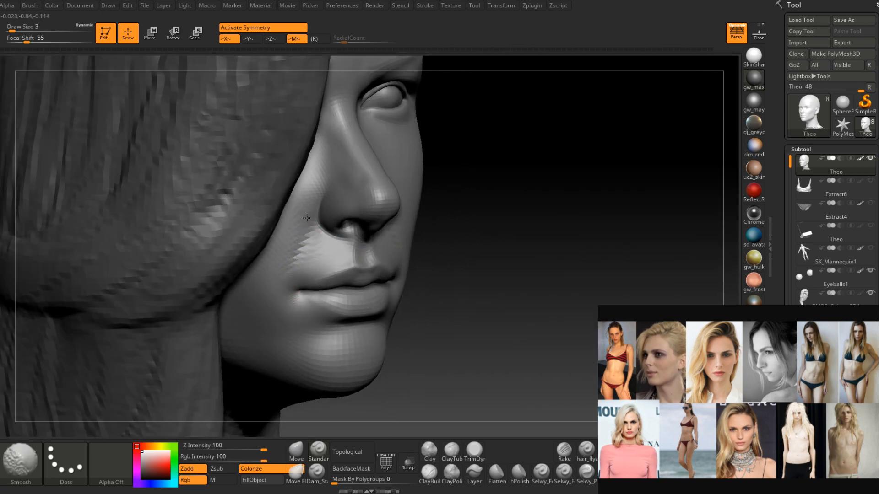
pyautogui.moveTo(288, 260)
pyautogui.mouseDown(button='right')
pyautogui.moveTo(270, 259)
pyautogui.moveTo(311, 256)
pyautogui.moveTo(302, 257)
pyautogui.mouseUp(button='right')
pyautogui.keyDown('shift'); pyautogui.moveTo(315, 258); pyautogui.dragTo(310, 241); pyautogui.keyUp('shift')
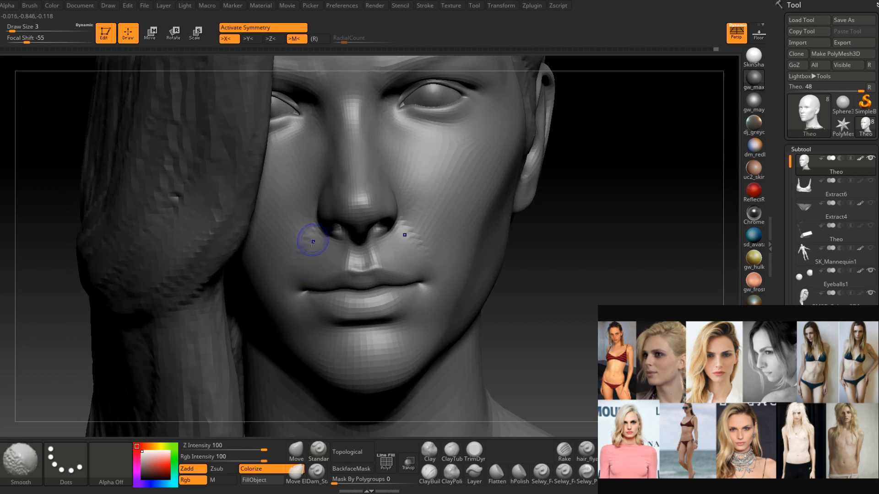
pyautogui.moveTo(286, 268); pyautogui.dragTo(307, 270, button='right')
pyautogui.keyDown('shift'); pyautogui.moveTo(319, 233); pyautogui.dragTo(274, 294); pyautogui.keyUp('shift')
pyautogui.moveTo(389, 270); pyautogui.dragTo(311, 265, button='right')
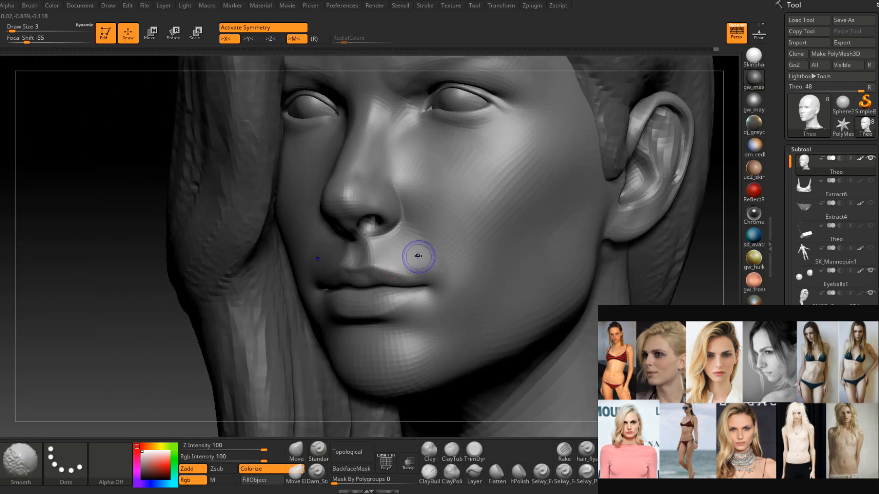
# Smooth the fold from the nostril wing past the mouth corner into the cheek.
pyautogui.moveTo(453, 297); pyautogui.dragTo(414, 293, button='right')
pyautogui.keyDown('shift'); pyautogui.moveTo(419, 224); pyautogui.dragTo(468, 294); pyautogui.keyUp('shift')
pyautogui.moveTo(468, 294); pyautogui.dragTo(513, 284, button='right')
pyautogui.moveTo(446, 245)
pyautogui.keyDown('shift'); pyautogui.mouseDown()
pyautogui.moveTo(421, 204)
pyautogui.moveTo(463, 265)
pyautogui.mouseUp(); pyautogui.keyUp('shift')
pyautogui.moveTo(463, 265); pyautogui.dragTo(513, 262, button='right')
pyautogui.keyDown('ctrl'); pyautogui.moveTo(513, 262); pyautogui.dragTo(499, 245, button='right'); pyautogui.keyUp('ctrl')
pyautogui.moveTo(498, 246); pyautogui.dragTo(460, 245, button='right')
# Refine the cheek volume beside the nose and mouth with the Standard brush at draw size 7.
pyautogui.press('space')
pyautogui.moveTo(459, 239); pyautogui.dragTo(463, 239)
pyautogui.moveTo(458, 224); pyautogui.dragTo(436, 204, button='right')
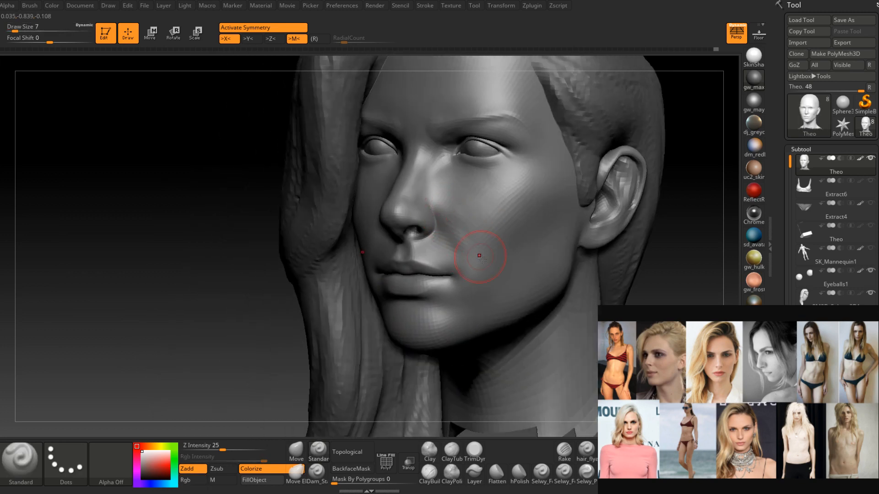
pyautogui.moveTo(475, 254); pyautogui.dragTo(468, 232, button='right')
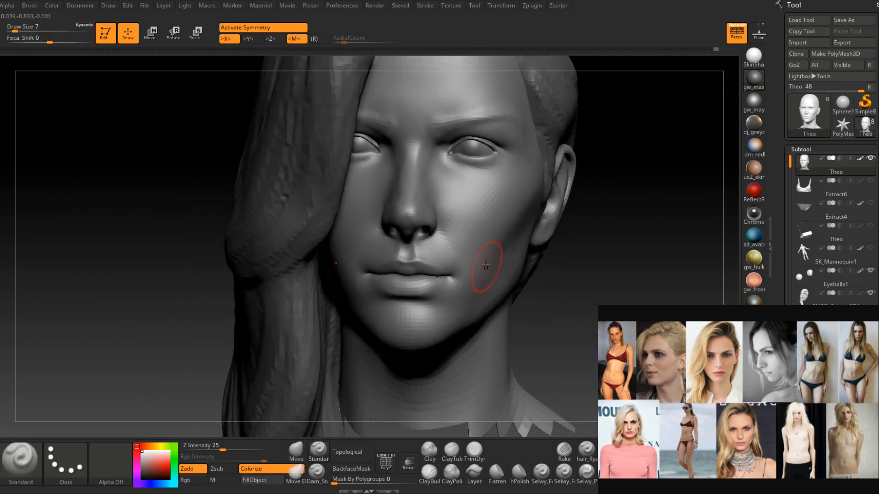
pyautogui.moveTo(486, 266); pyautogui.dragTo(457, 296, button='right')
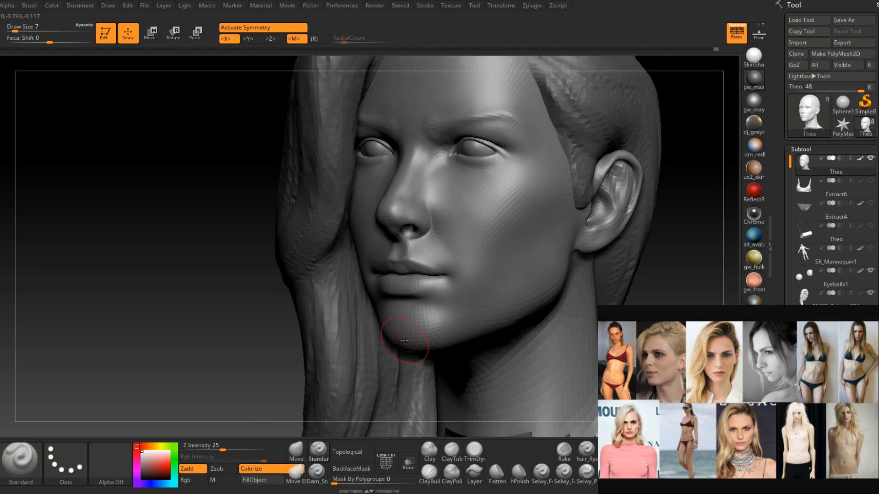
pyautogui.moveTo(462, 208)
pyautogui.mouseDown(button='right')
pyautogui.moveTo(478, 191)
pyautogui.moveTo(465, 202)
pyautogui.moveTo(516, 234)
pyautogui.mouseUp(button='right')
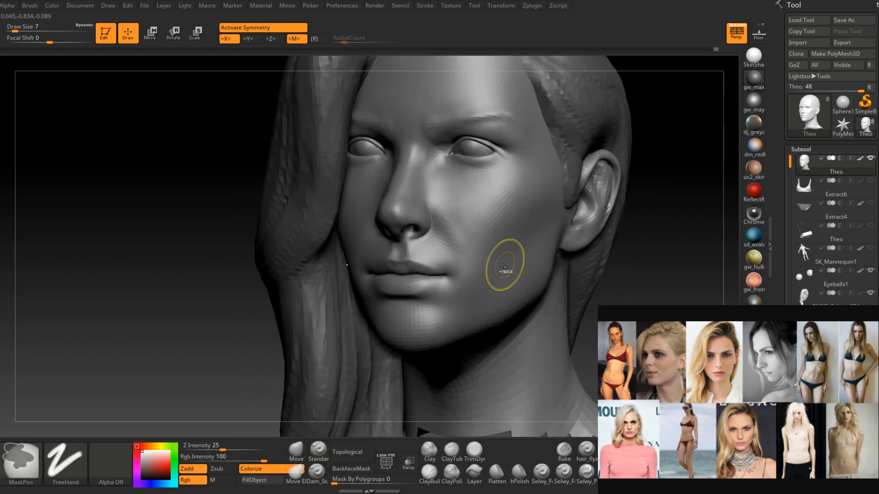
pyautogui.moveTo(495, 248)
pyautogui.mouseDown(button='right')
pyautogui.moveTo(459, 185)
pyautogui.moveTo(465, 230)
pyautogui.moveTo(443, 227)
pyautogui.moveTo(440, 247)
pyautogui.moveTo(424, 242)
pyautogui.moveTo(435, 220)
pyautogui.moveTo(457, 278)
pyautogui.moveTo(480, 246)
pyautogui.moveTo(470, 264)
pyautogui.mouseUp(button='right')
pyautogui.rightClick(435, 247)
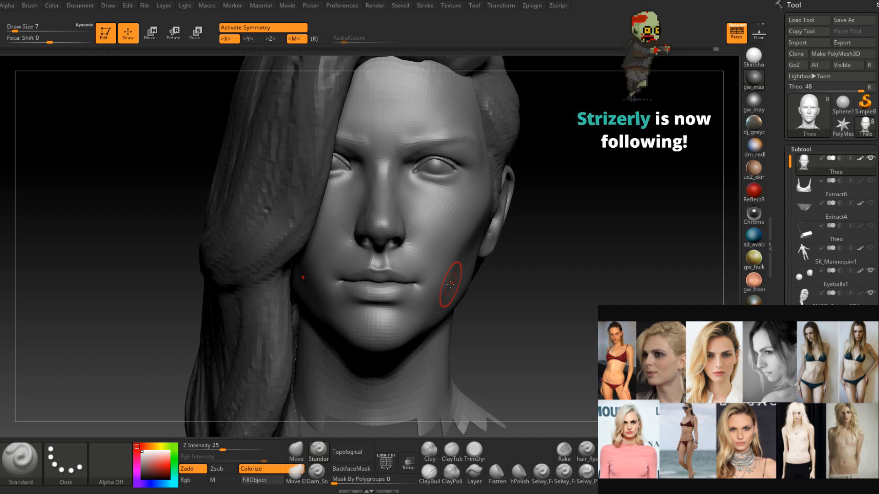
# Refine the inner nostrils and the rim beside the septum with the Standard brush at draw size 2.
pyautogui.moveTo(450, 284)
pyautogui.mouseDown(button='right')
pyautogui.moveTo(422, 275)
pyautogui.moveTo(471, 263)
pyautogui.moveTo(464, 249)
pyautogui.moveTo(401, 299)
pyautogui.moveTo(380, 255)
pyautogui.moveTo(372, 276)
pyautogui.moveTo(382, 311)
pyautogui.moveTo(386, 288)
pyautogui.mouseUp(button='right')
pyautogui.press('space')
pyautogui.moveTo(386, 288); pyautogui.dragTo(382, 280)
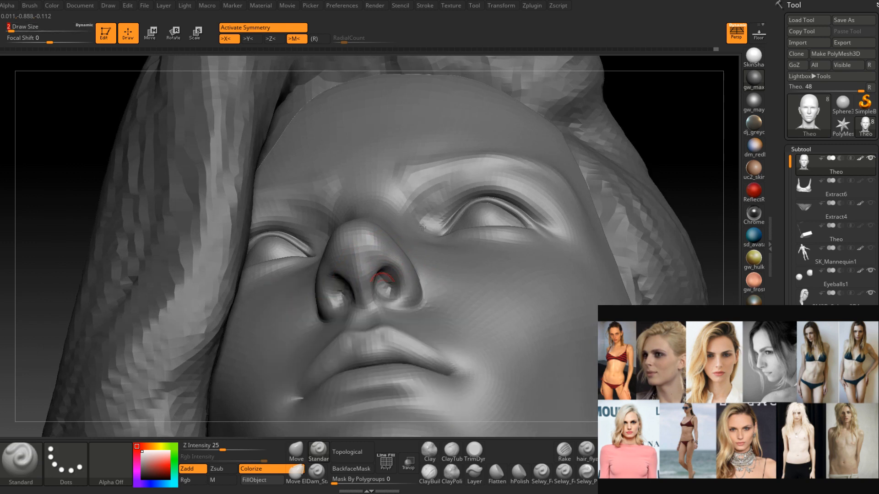
pyautogui.moveTo(371, 291)
pyautogui.mouseDown(button='right')
pyautogui.moveTo(391, 286)
pyautogui.moveTo(385, 280)
pyautogui.moveTo(383, 288)
pyautogui.moveTo(385, 281)
pyautogui.mouseUp(button='right')
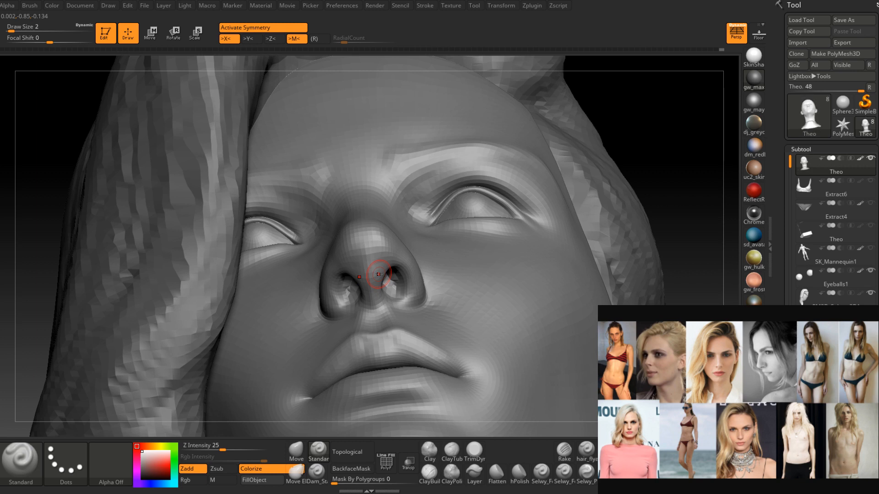
pyautogui.moveTo(379, 274); pyautogui.dragTo(389, 264, button='right')
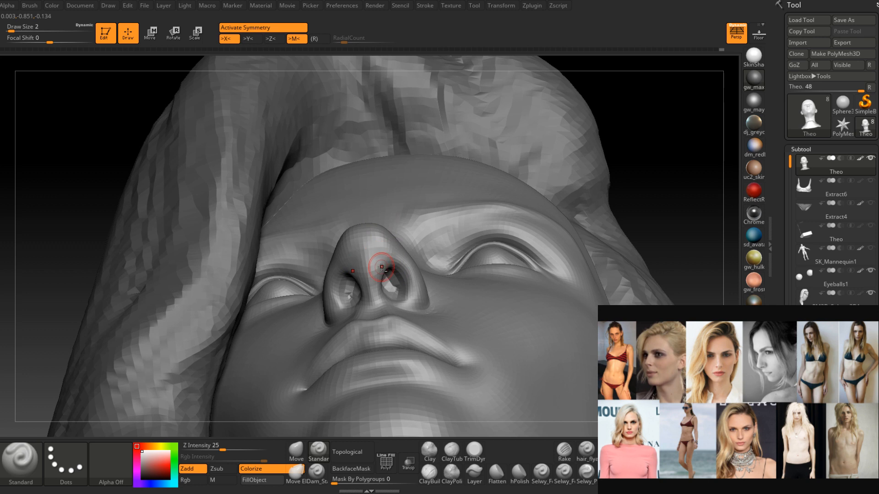
pyautogui.moveTo(384, 272)
pyautogui.mouseDown(button='right')
pyautogui.moveTo(378, 279)
pyautogui.moveTo(392, 265)
pyautogui.moveTo(402, 276)
pyautogui.moveTo(364, 250)
pyautogui.moveTo(373, 275)
pyautogui.moveTo(398, 275)
pyautogui.moveTo(380, 262)
pyautogui.moveTo(364, 279)
pyautogui.moveTo(376, 266)
pyautogui.moveTo(372, 286)
pyautogui.moveTo(405, 285)
pyautogui.moveTo(384, 307)
pyautogui.moveTo(409, 275)
pyautogui.moveTo(435, 275)
pyautogui.moveTo(447, 251)
pyautogui.moveTo(434, 243)
pyautogui.moveTo(391, 281)
pyautogui.moveTo(414, 295)
pyautogui.moveTo(407, 294)
pyautogui.mouseUp(button='right')
pyautogui.press('shift')
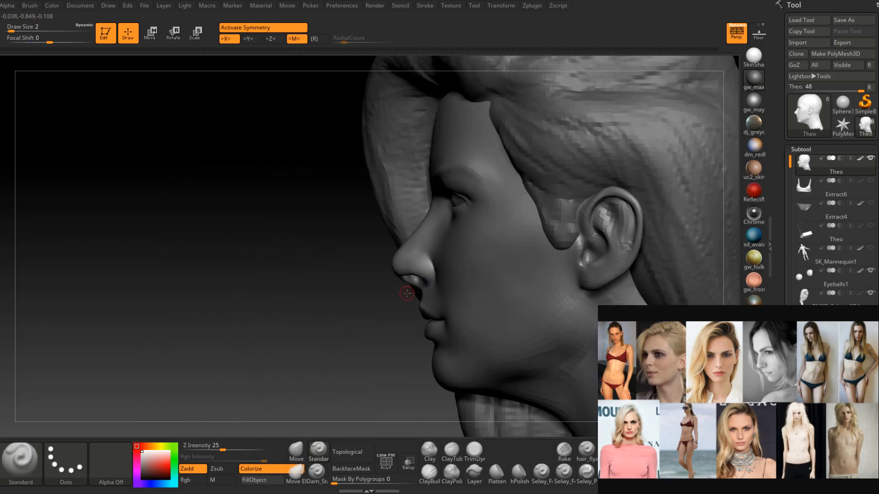
# Unhide the hidden parts of the body mesh and reframe the face from the front.
pyautogui.moveTo(444, 296)
pyautogui.mouseDown(button='right')
pyautogui.moveTo(470, 259)
pyautogui.moveTo(439, 206)
pyautogui.mouseUp(button='right')
pyautogui.keyDown('alt'); pyautogui.moveTo(496, 279); pyautogui.dragTo(440, 287, button='right'); pyautogui.keyUp('alt')
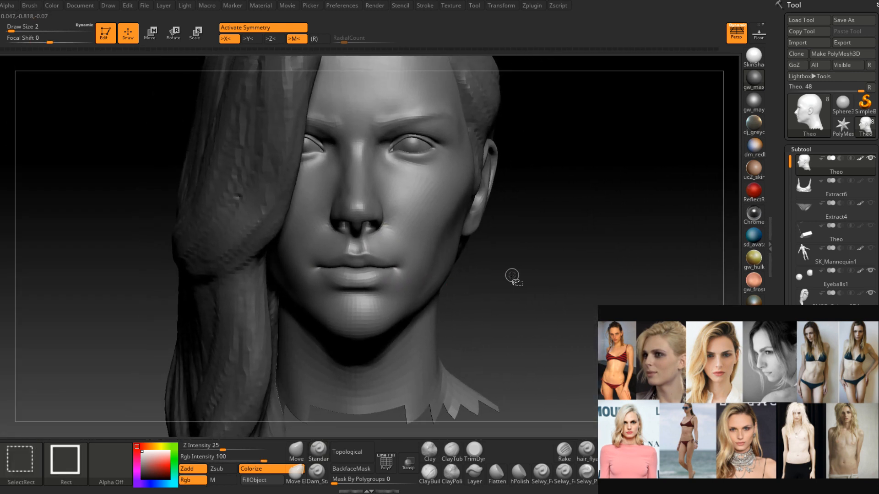
pyautogui.keyDown('ctrl'); pyautogui.keyDown('shift'); pyautogui.click(516, 276); pyautogui.keyUp('shift'); pyautogui.keyUp('ctrl')
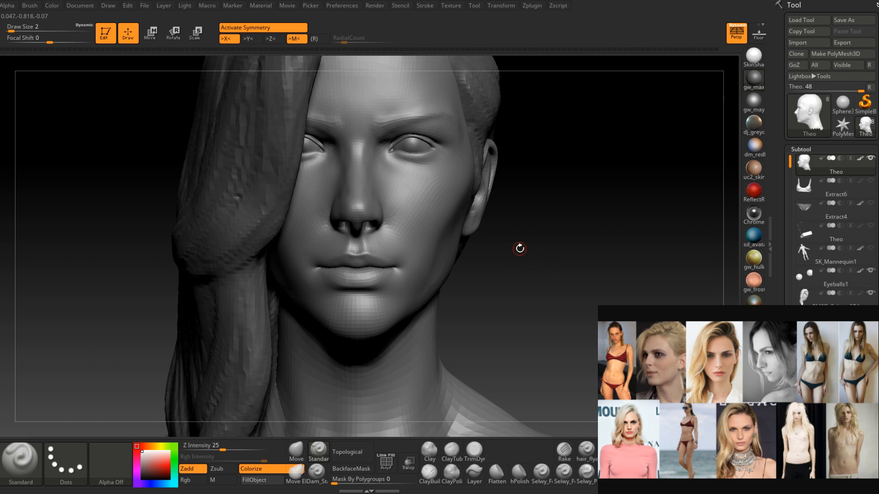
pyautogui.keyDown('ctrl'); pyautogui.moveTo(526, 282); pyautogui.dragTo(496, 243, button='right'); pyautogui.keyUp('ctrl')
pyautogui.moveTo(492, 284)
pyautogui.keyDown('alt'); pyautogui.mouseDown(button='right')
pyautogui.moveTo(471, 245)
pyautogui.moveTo(487, 306)
pyautogui.moveTo(502, 314)
pyautogui.moveTo(487, 287)
pyautogui.moveTo(500, 270)
pyautogui.moveTo(463, 275)
pyautogui.moveTo(509, 276)
pyautogui.moveTo(453, 287)
pyautogui.moveTo(453, 320)
pyautogui.mouseUp(button='right'); pyautogui.keyUp('alt')
# Adjust the mouth and lower-face proportions with the Move brush, using draw sizes 14 and 16.
pyautogui.click(295, 451)
pyautogui.press('space')
pyautogui.moveTo(381, 318); pyautogui.dragTo(388, 314)
pyautogui.moveTo(388, 314)
pyautogui.mouseDown(button='right')
pyautogui.moveTo(399, 306)
pyautogui.moveTo(403, 314)
pyautogui.moveTo(411, 260)
pyautogui.moveTo(435, 288)
pyautogui.mouseUp(button='right')
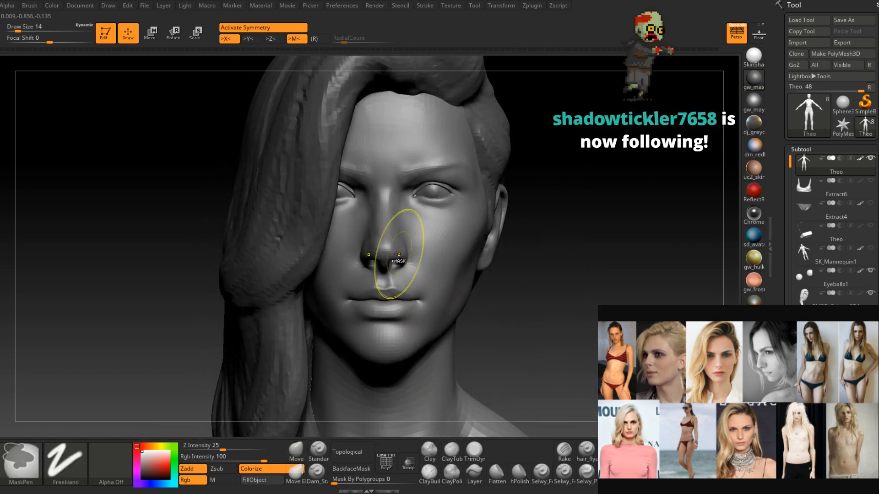
pyautogui.keyDown('ctrl'); pyautogui.moveTo(398, 255); pyautogui.dragTo(404, 301, button='right'); pyautogui.keyUp('ctrl')
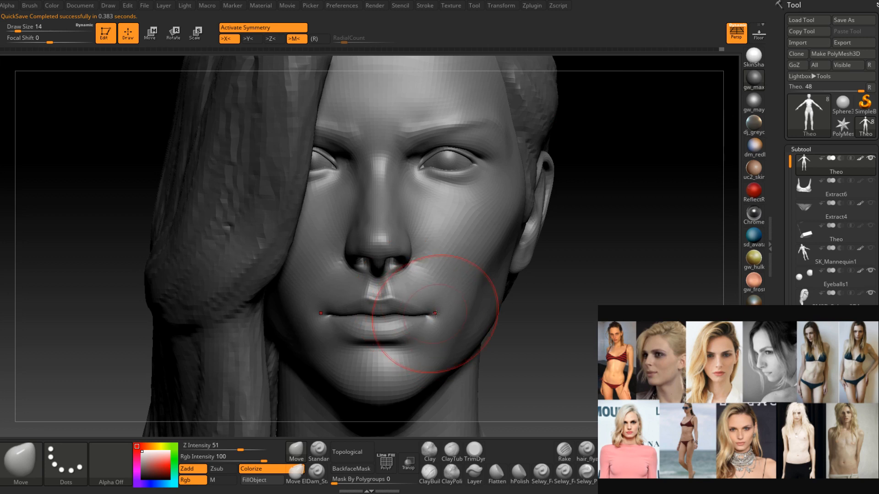
pyautogui.moveTo(435, 314); pyautogui.dragTo(421, 315, button='right')
pyautogui.press('space')
pyautogui.moveTo(431, 318); pyautogui.dragTo(433, 318)
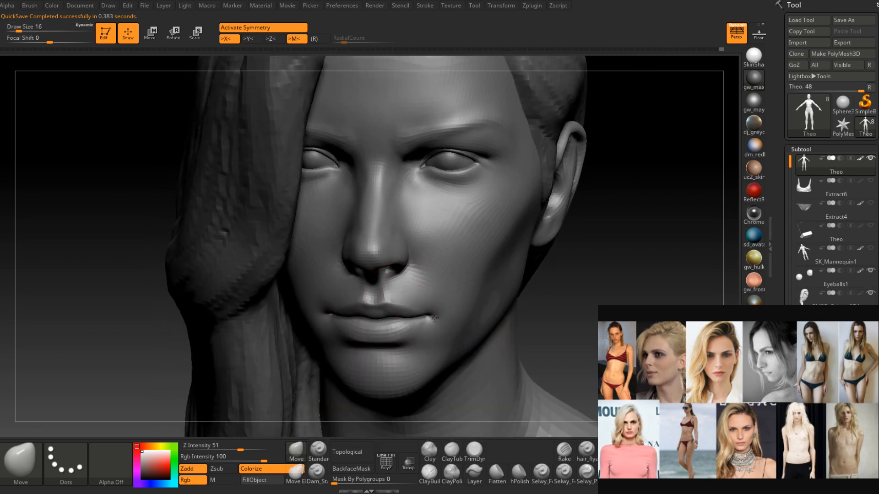
pyautogui.moveTo(436, 318); pyautogui.dragTo(447, 280, button='right')
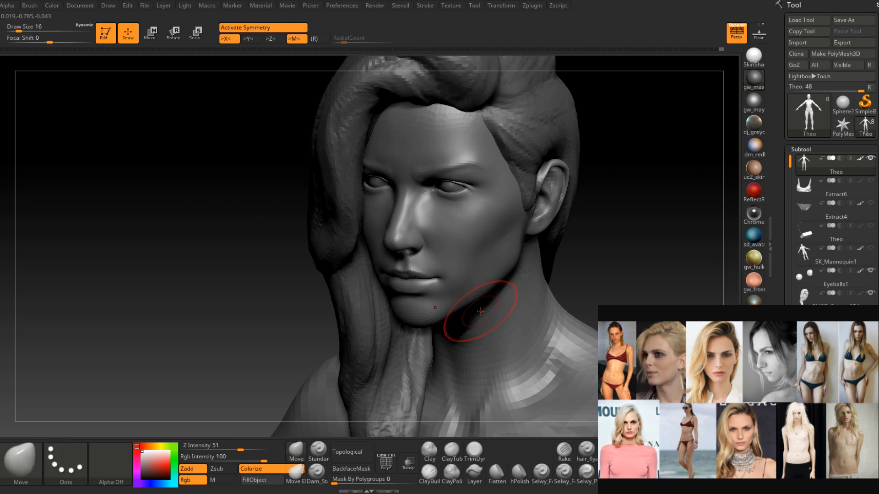
# Adjust the curve of the lips from below the chin with a resized Move brush.
pyautogui.moveTo(480, 311)
pyautogui.mouseDown(button='right')
pyautogui.moveTo(456, 274)
pyautogui.moveTo(447, 303)
pyautogui.moveTo(434, 291)
pyautogui.moveTo(448, 276)
pyautogui.mouseUp(button='right')
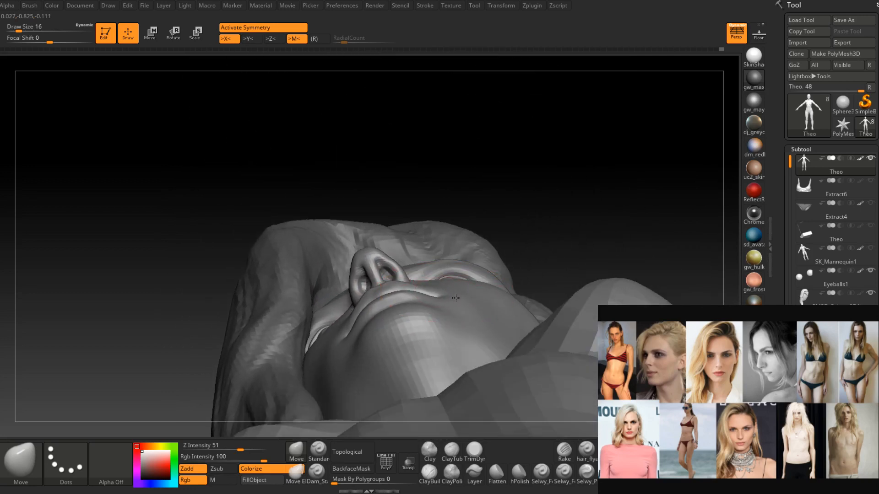
pyautogui.moveTo(451, 302)
pyautogui.mouseDown(button='right')
pyautogui.moveTo(416, 334)
pyautogui.moveTo(471, 313)
pyautogui.moveTo(460, 310)
pyautogui.moveTo(464, 287)
pyautogui.moveTo(435, 281)
pyautogui.moveTo(471, 295)
pyautogui.mouseUp(button='right')
pyautogui.press('space')
pyautogui.moveTo(476, 297); pyautogui.dragTo(472, 298)
pyautogui.moveTo(475, 297)
pyautogui.mouseDown(button='right')
pyautogui.moveTo(503, 274)
pyautogui.moveTo(479, 290)
pyautogui.mouseUp(button='right')
pyautogui.press('shift')
pyautogui.moveTo(474, 285)
pyautogui.keyDown('shift'); pyautogui.mouseDown(button='right')
pyautogui.moveTo(475, 293)
pyautogui.moveTo(507, 277)
pyautogui.moveTo(439, 320)
pyautogui.moveTo(421, 368)
pyautogui.mouseUp(button='right'); pyautogui.keyUp('shift')
# Shape the lower edge of the lower lip with the Standard brush at draw size 2.
pyautogui.click(320, 453)
pyautogui.moveTo(339, 302)
pyautogui.keyDown('ctrl'); pyautogui.mouseDown(button='right')
pyautogui.moveTo(343, 329)
pyautogui.moveTo(347, 303)
pyautogui.mouseUp(button='right'); pyautogui.keyUp('ctrl')
pyautogui.press('space')
pyautogui.moveTo(349, 302); pyautogui.dragTo(342, 300)
pyautogui.press('space')
pyautogui.moveTo(350, 296)
pyautogui.mouseDown(button='right')
pyautogui.moveTo(362, 306)
pyautogui.moveTo(420, 261)
pyautogui.mouseUp(button='right')
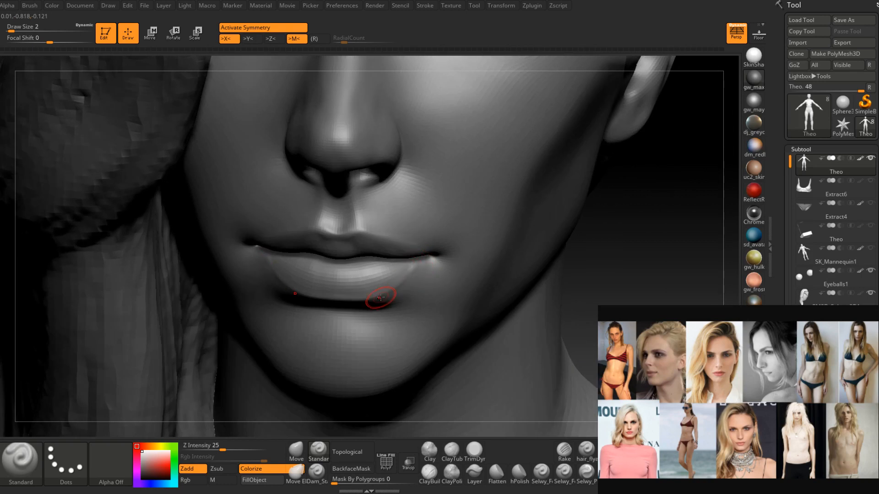
pyautogui.moveTo(380, 298); pyautogui.dragTo(408, 270, button='right')
# Smooth the outer part of the lower lip toward the mouth corner.
pyautogui.moveTo(353, 301); pyautogui.dragTo(379, 300, button='right')
pyautogui.moveTo(379, 298)
pyautogui.keyDown('shift'); pyautogui.mouseDown()
pyautogui.moveTo(425, 267)
pyautogui.moveTo(398, 281)
pyautogui.mouseUp(); pyautogui.keyUp('shift')
pyautogui.moveTo(437, 274); pyautogui.dragTo(412, 273, button='right')
pyautogui.keyDown('shift'); pyautogui.moveTo(411, 273); pyautogui.dragTo(403, 281); pyautogui.keyUp('shift')
pyautogui.moveTo(403, 281); pyautogui.dragTo(431, 266, button='right')
# Sculpt vertical creases into the middle of the lower lip with the ClayBuildup brush at draw size 3.
pyautogui.press('space')
pyautogui.moveTo(346, 286); pyautogui.dragTo(350, 286)
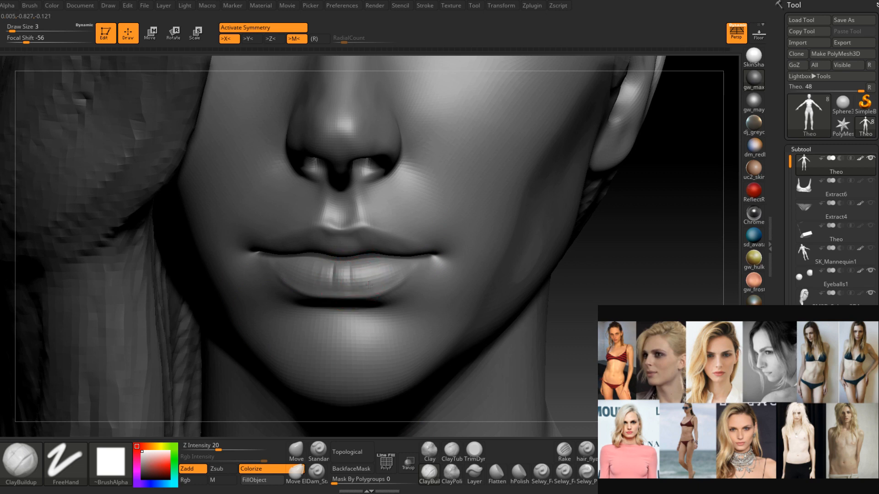
pyautogui.moveTo(376, 286)
pyautogui.mouseDown(button='right')
pyautogui.moveTo(384, 265)
pyautogui.moveTo(407, 254)
pyautogui.mouseUp(button='right')
pyautogui.press('[')
pyautogui.moveTo(355, 264)
pyautogui.mouseDown(button='right')
pyautogui.moveTo(396, 273)
pyautogui.moveTo(388, 252)
pyautogui.moveTo(435, 261)
pyautogui.moveTo(398, 279)
pyautogui.moveTo(400, 309)
pyautogui.moveTo(422, 304)
pyautogui.moveTo(412, 251)
pyautogui.moveTo(426, 298)
pyautogui.moveTo(409, 284)
pyautogui.moveTo(426, 297)
pyautogui.moveTo(434, 288)
pyautogui.moveTo(428, 259)
pyautogui.moveTo(460, 246)
pyautogui.moveTo(452, 256)
pyautogui.mouseUp(button='right')
pyautogui.press('ctrl')
pyautogui.press('shift')
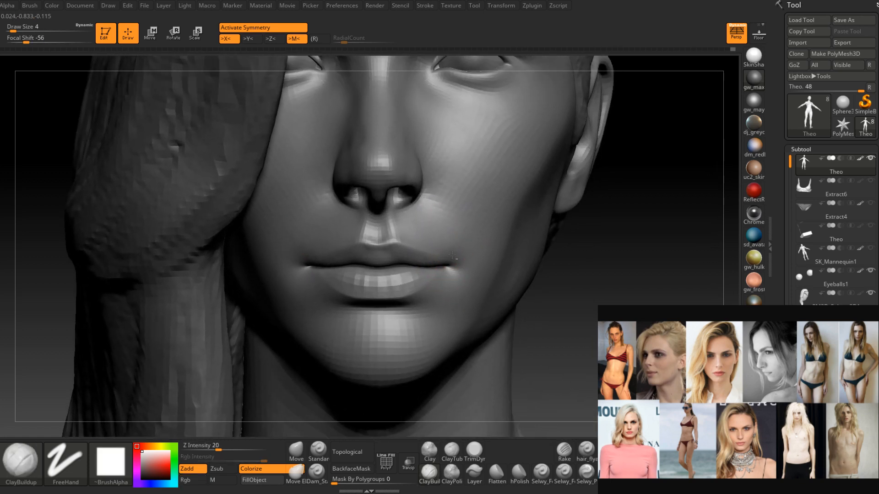
# Trace a raised border along the upper lip from the cupid's bow to the mouth corners with ClayBuildup at draw size 1.
pyautogui.keyDown('alt'); pyautogui.moveTo(451, 206); pyautogui.dragTo(391, 258, button='right'); pyautogui.keyUp('alt')
pyautogui.press('space')
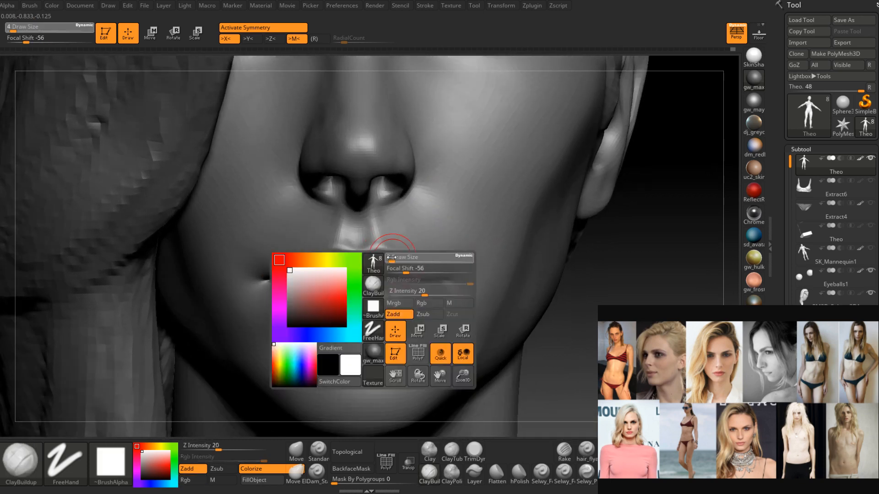
pyautogui.moveTo(391, 257); pyautogui.dragTo(370, 256)
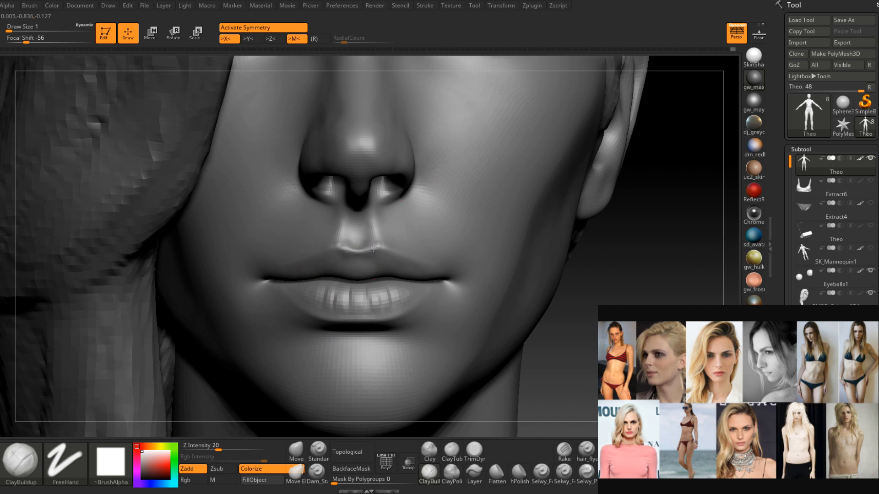
pyautogui.moveTo(381, 245); pyautogui.dragTo(410, 259, button='right')
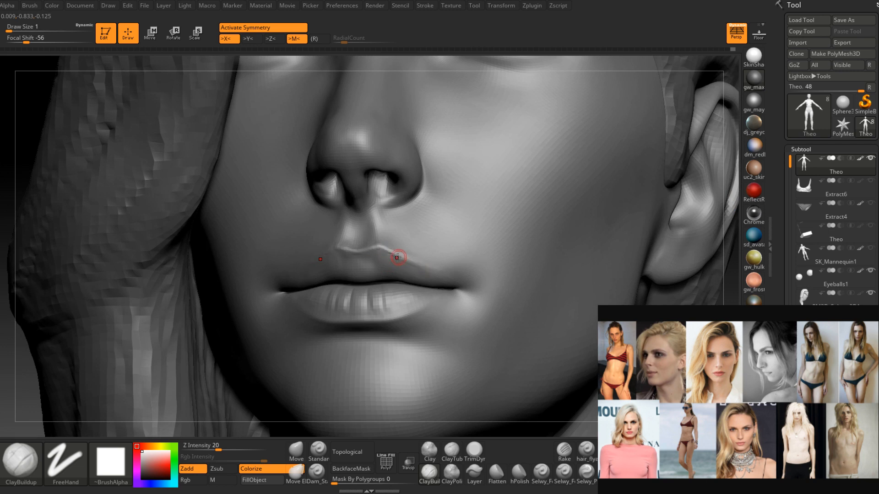
pyautogui.moveTo(451, 288); pyautogui.dragTo(453, 281, button='right')
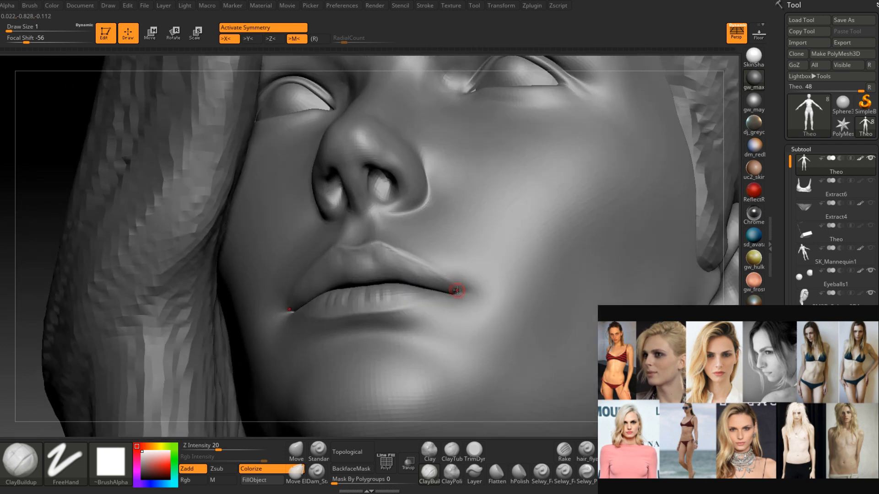
pyautogui.moveTo(416, 259)
pyautogui.mouseDown()
pyautogui.moveTo(423, 266)
pyautogui.moveTo(376, 242)
pyautogui.mouseUp()
pyautogui.moveTo(377, 242)
pyautogui.mouseDown(button='right')
pyautogui.moveTo(392, 257)
pyautogui.moveTo(356, 249)
pyautogui.moveTo(435, 256)
pyautogui.mouseUp(button='right')
pyautogui.moveTo(365, 240)
pyautogui.keyDown('shift'); pyautogui.mouseDown(button='right')
pyautogui.moveTo(425, 238)
pyautogui.moveTo(418, 223)
pyautogui.mouseUp(button='right'); pyautogui.keyUp('shift')
pyautogui.press('shift')
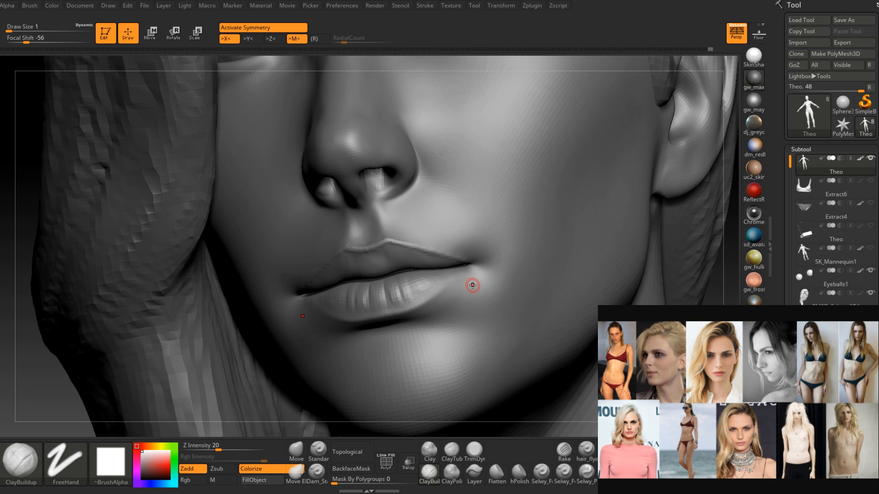
# Build up the surface and fine creases of the upper lip with ClayBuildup at draw size 2.
pyautogui.moveTo(472, 285); pyautogui.dragTo(490, 256, button='right')
pyautogui.press('space')
pyautogui.click(372, 269)
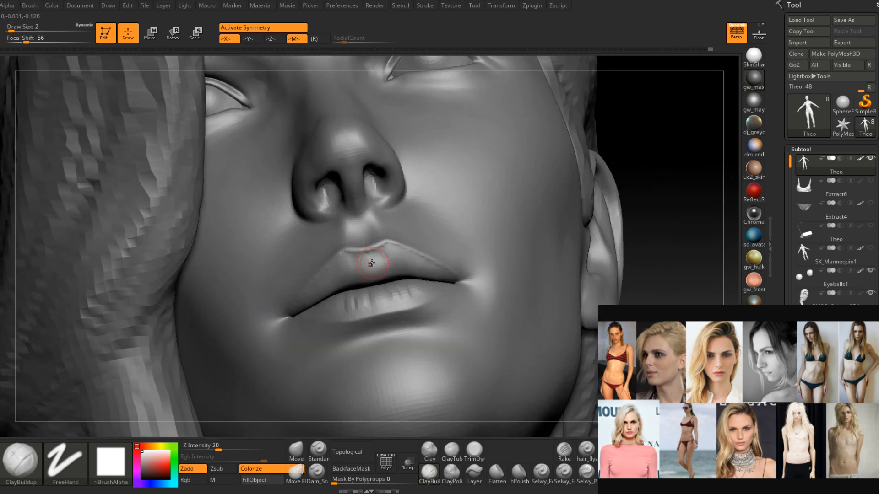
pyautogui.moveTo(375, 271); pyautogui.dragTo(364, 279, button='right')
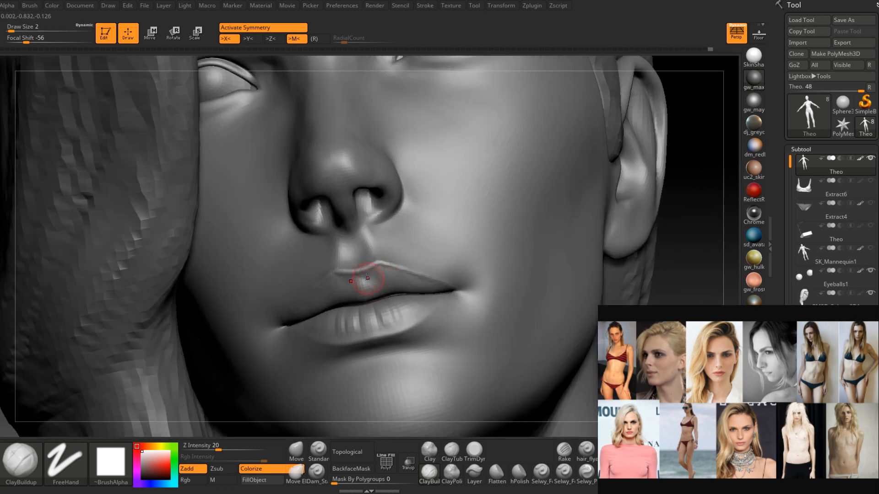
pyautogui.moveTo(366, 275); pyautogui.dragTo(366, 284)
pyautogui.moveTo(366, 284)
pyautogui.mouseDown(button='right')
pyautogui.moveTo(370, 305)
pyautogui.moveTo(387, 295)
pyautogui.moveTo(391, 279)
pyautogui.moveTo(408, 291)
pyautogui.moveTo(407, 283)
pyautogui.moveTo(402, 288)
pyautogui.moveTo(419, 283)
pyautogui.mouseUp(button='right')
pyautogui.press('shift')
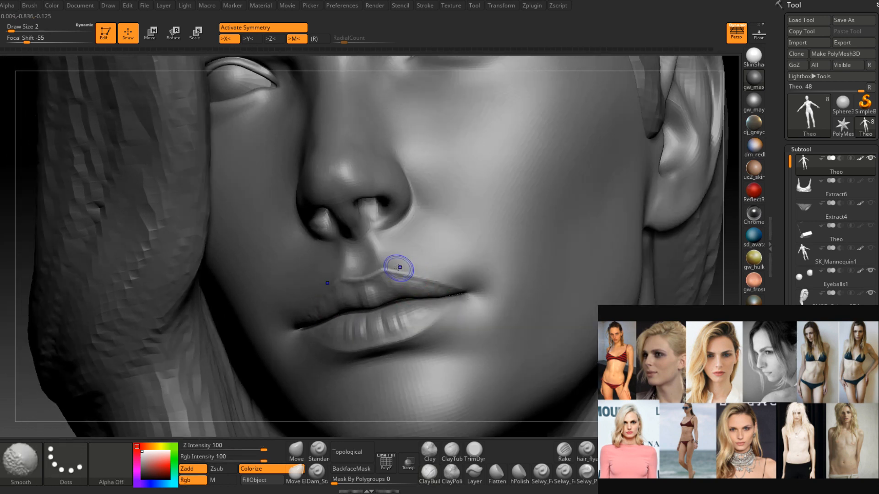
# Smooth the skin along the upper lip border and refine the upper lip creases.
pyautogui.keyDown('shift'); pyautogui.moveTo(424, 270); pyautogui.dragTo(443, 275); pyautogui.keyUp('shift')
pyautogui.moveTo(444, 274); pyautogui.dragTo(454, 271, button='right')
pyautogui.press('shift')
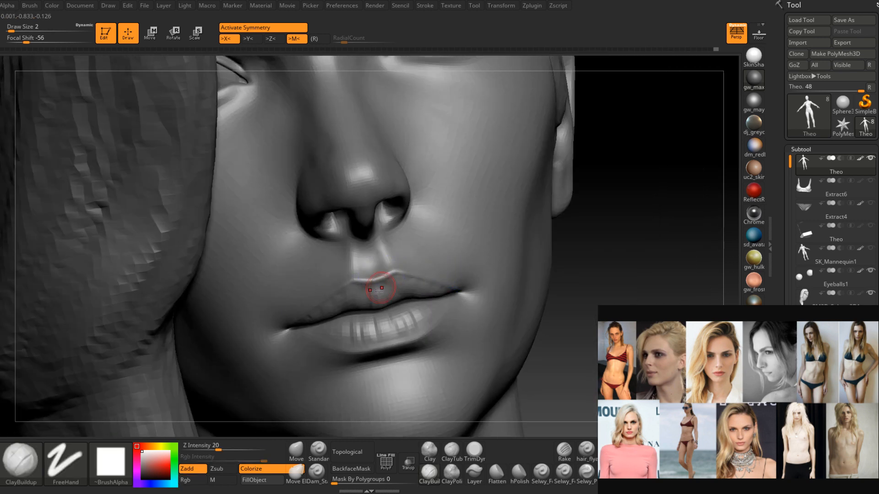
pyautogui.moveTo(392, 284); pyautogui.dragTo(426, 275, button='right')
pyautogui.keyDown('shift'); pyautogui.moveTo(425, 275); pyautogui.dragTo(454, 272); pyautogui.keyUp('shift')
pyautogui.moveTo(455, 273)
pyautogui.mouseDown(button='right')
pyautogui.moveTo(472, 278)
pyautogui.moveTo(459, 299)
pyautogui.moveTo(398, 300)
pyautogui.moveTo(413, 267)
pyautogui.moveTo(392, 293)
pyautogui.mouseUp(button='right')
pyautogui.moveTo(456, 264)
pyautogui.mouseDown(button='right')
pyautogui.moveTo(413, 272)
pyautogui.moveTo(403, 303)
pyautogui.mouseUp(button='right')
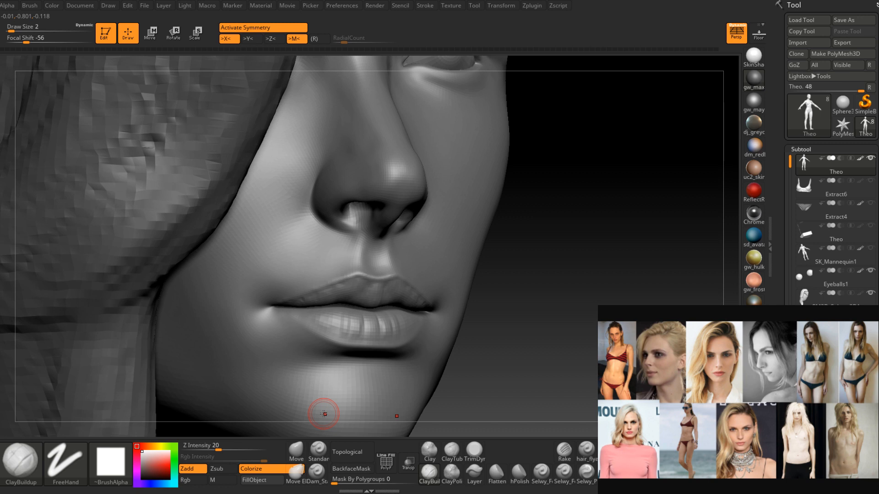
# Smooth the area above the upper lip and check the whole mouth from three-quarter and front views.
pyautogui.moveTo(324, 414)
pyautogui.mouseDown(button='right')
pyautogui.moveTo(353, 276)
pyautogui.moveTo(354, 286)
pyautogui.moveTo(349, 274)
pyautogui.moveTo(260, 277)
pyautogui.mouseUp(button='right')
pyautogui.keyDown('shift'); pyautogui.moveTo(428, 266); pyautogui.dragTo(413, 266); pyautogui.keyUp('shift')
pyautogui.moveTo(479, 278); pyautogui.dragTo(416, 305, button='right')
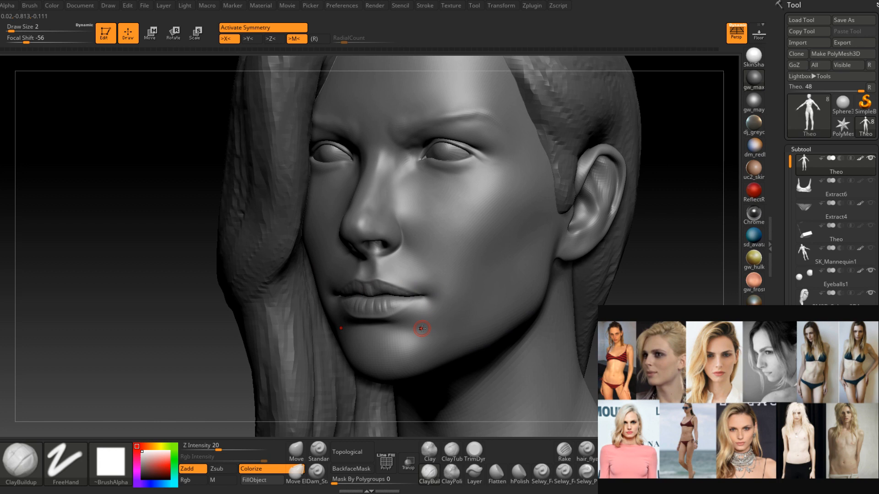
pyautogui.moveTo(402, 277)
pyautogui.mouseDown(button='right')
pyautogui.moveTo(435, 274)
pyautogui.moveTo(422, 310)
pyautogui.mouseUp(button='right')
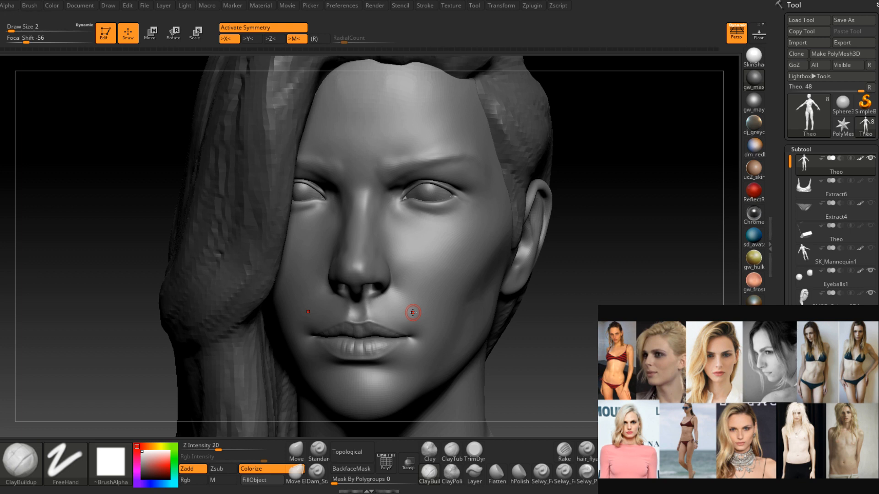
# Build up the surface inside the upper ear with the ClayBuildup brush at draw size 5.
pyautogui.moveTo(582, 250); pyautogui.dragTo(418, 261)
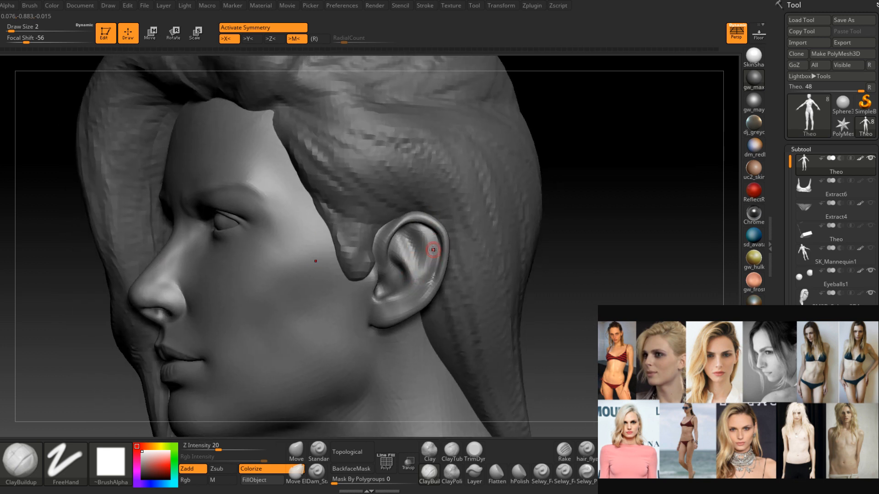
pyautogui.keyDown('alt'); pyautogui.moveTo(433, 254); pyautogui.dragTo(413, 278, button='right'); pyautogui.keyUp('alt')
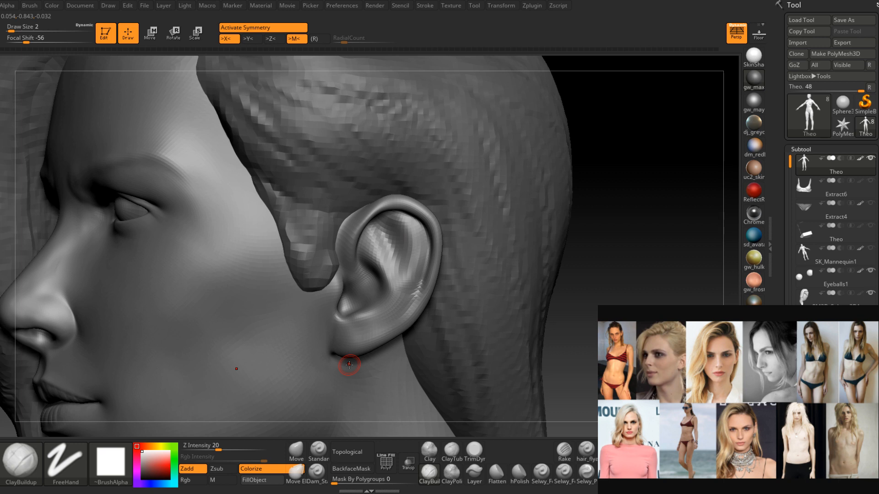
pyautogui.moveTo(393, 267); pyautogui.dragTo(416, 266, button='right')
pyautogui.press(']')
pyautogui.press(']')
pyautogui.press(']')
pyautogui.moveTo(394, 235); pyautogui.dragTo(398, 263)
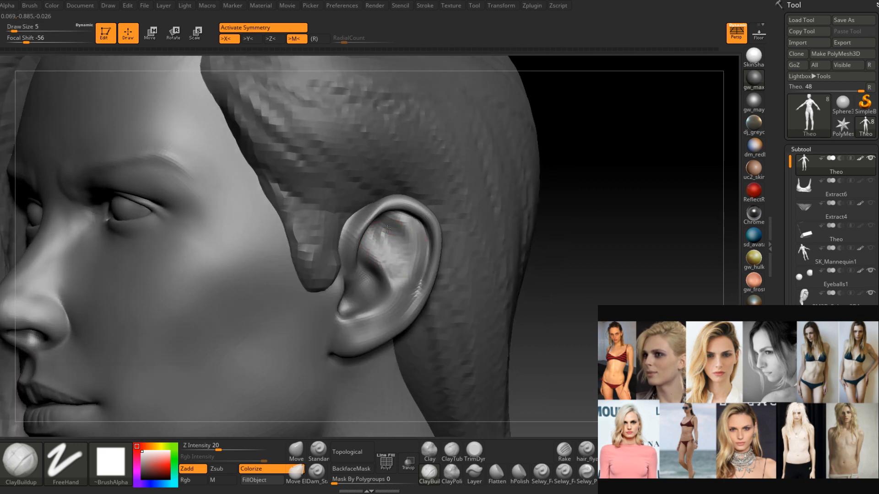
pyautogui.moveTo(386, 255); pyautogui.dragTo(390, 254, button='right')
pyautogui.moveTo(390, 221); pyautogui.dragTo(398, 259, button='right')
# Smooth the new clay strokes inside the ear down toward the ear canal.
pyautogui.press('shift')
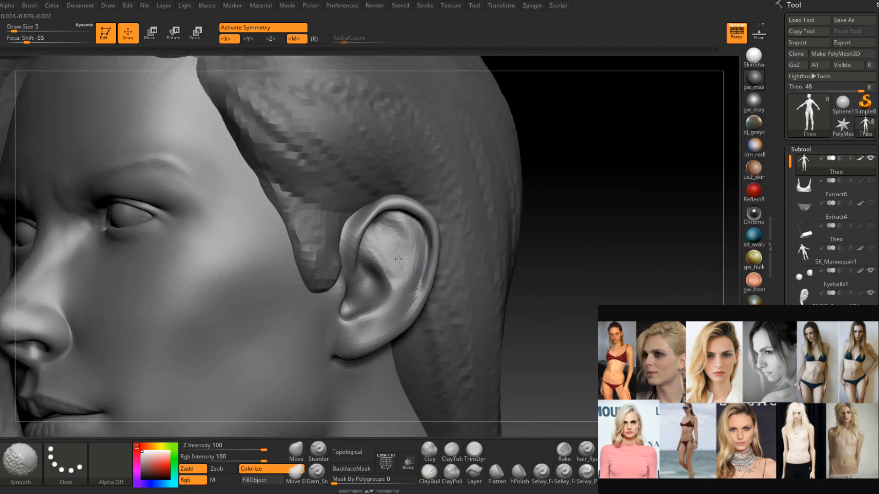
pyautogui.keyDown('shift'); pyautogui.moveTo(387, 234); pyautogui.dragTo(393, 249); pyautogui.keyUp('shift')
pyautogui.moveTo(396, 254); pyautogui.dragTo(384, 256, button='right')
pyautogui.keyDown('shift'); pyautogui.moveTo(387, 259); pyautogui.dragTo(393, 283); pyautogui.keyUp('shift')
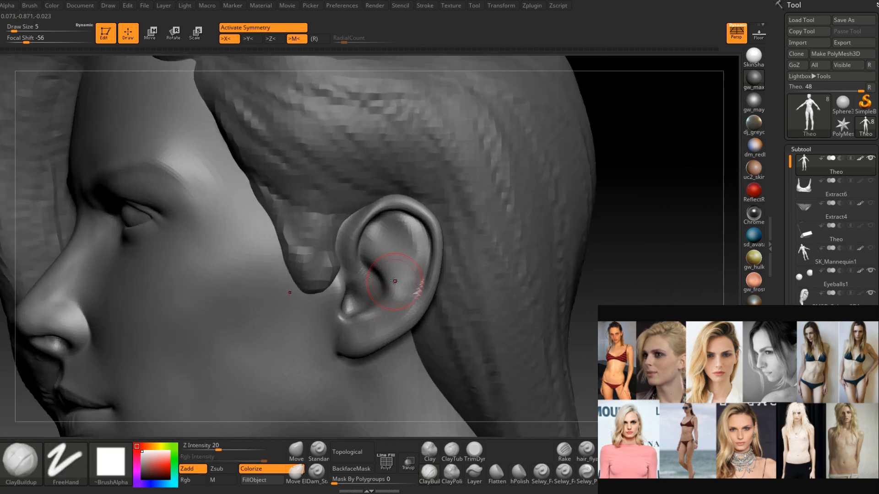
# Mask the ear at a lower subdivision level with the mask pen at draw size 4 and invert the mask.
pyautogui.moveTo(393, 283); pyautogui.dragTo(399, 284, button='right')
pyautogui.moveTo(400, 237)
pyautogui.mouseDown(button='right')
pyautogui.moveTo(390, 247)
pyautogui.moveTo(400, 229)
pyautogui.moveTo(380, 231)
pyautogui.moveTo(393, 274)
pyautogui.moveTo(378, 255)
pyautogui.moveTo(418, 254)
pyautogui.moveTo(343, 254)
pyautogui.moveTo(424, 244)
pyautogui.moveTo(422, 233)
pyautogui.moveTo(404, 235)
pyautogui.mouseUp(button='right')
pyautogui.press('ctrl')
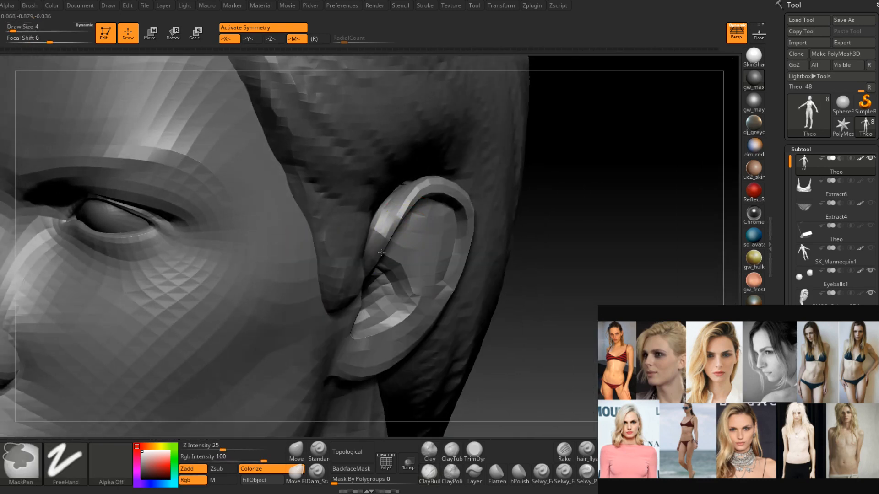
pyautogui.moveTo(439, 189)
pyautogui.keyDown('ctrl'); pyautogui.mouseDown()
pyautogui.moveTo(468, 225)
pyautogui.moveTo(461, 270)
pyautogui.mouseUp(); pyautogui.keyUp('ctrl')
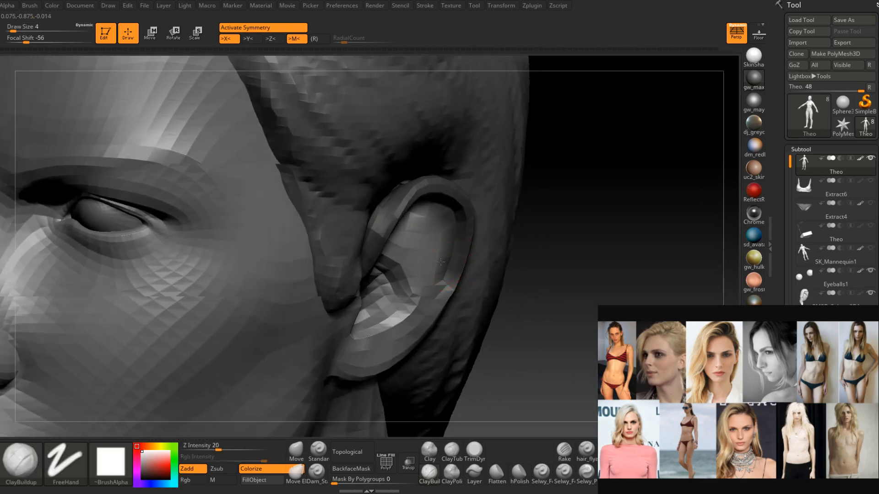
pyautogui.moveTo(425, 236); pyautogui.dragTo(450, 231, button='right')
pyautogui.moveTo(450, 231)
pyautogui.keyDown('ctrl'); pyautogui.mouseDown()
pyautogui.moveTo(445, 321)
pyautogui.moveTo(389, 370)
pyautogui.moveTo(390, 336)
pyautogui.mouseUp(); pyautogui.keyUp('ctrl')
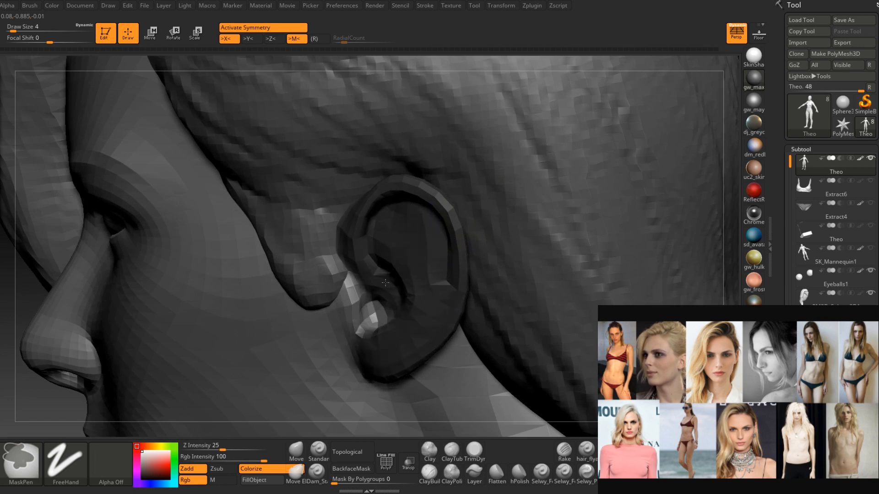
pyautogui.keyDown('ctrl'); pyautogui.moveTo(385, 283); pyautogui.dragTo(366, 323); pyautogui.keyUp('ctrl')
pyautogui.moveTo(392, 277)
pyautogui.mouseDown(button='right')
pyautogui.moveTo(420, 272)
pyautogui.moveTo(398, 240)
pyautogui.mouseUp(button='right')
pyautogui.moveTo(399, 240)
pyautogui.keyDown('ctrl'); pyautogui.mouseDown()
pyautogui.moveTo(404, 256)
pyautogui.moveTo(400, 246)
pyautogui.mouseUp(); pyautogui.keyUp('ctrl')
pyautogui.moveTo(410, 273); pyautogui.dragTo(450, 255, button='right')
pyautogui.keyDown('ctrl'); pyautogui.click(513, 217); pyautogui.keyUp('ctrl')
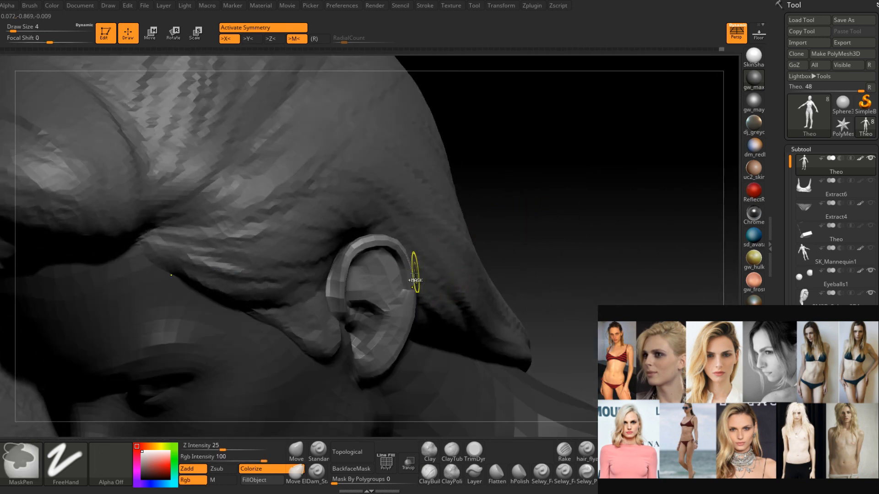
# Pull the ear outward from the head in the front view with the Move brush at draw size 12.
pyautogui.keyDown('ctrl'); pyautogui.click(404, 281); pyautogui.keyUp('ctrl')
pyautogui.moveTo(403, 275); pyautogui.dragTo(403, 254, button='right')
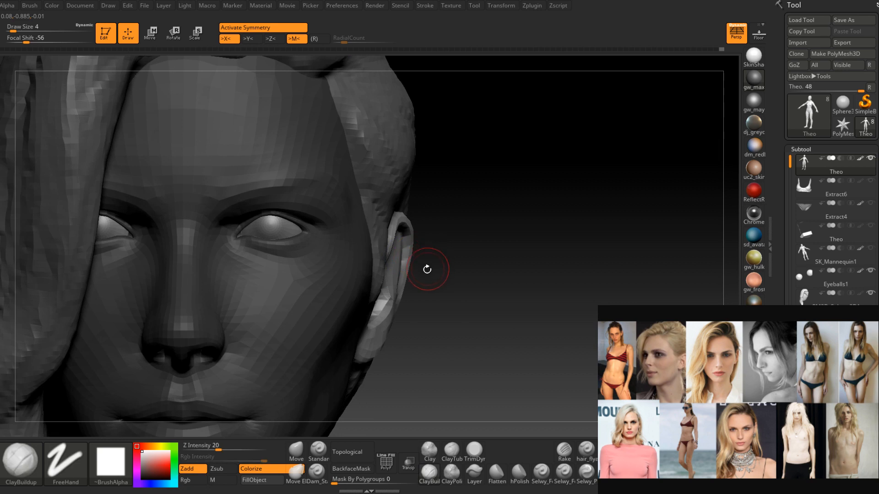
pyautogui.click(296, 451)
pyautogui.press('space')
pyautogui.moveTo(416, 227); pyautogui.dragTo(417, 226)
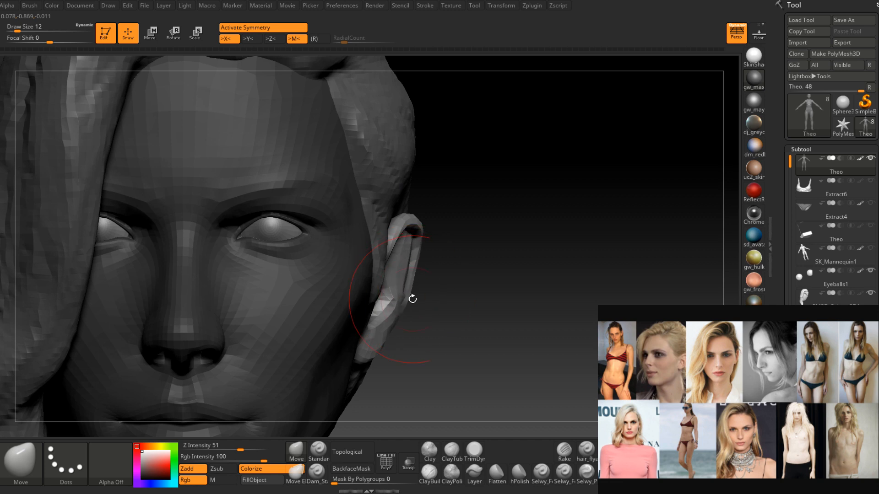
pyautogui.press('space')
pyautogui.moveTo(424, 266); pyautogui.dragTo(419, 221)
# Refine the ear's outward angle from the front and side with the Move brush at draw size 9.
pyautogui.press('space')
pyautogui.press('space')
pyautogui.moveTo(424, 219)
pyautogui.mouseDown(button='right')
pyautogui.moveTo(432, 241)
pyautogui.moveTo(424, 245)
pyautogui.mouseUp(button='right')
pyautogui.press('space')
pyautogui.moveTo(424, 244); pyautogui.dragTo(434, 253)
pyautogui.press('space')
pyautogui.moveTo(429, 258)
pyautogui.mouseDown(button='right')
pyautogui.moveTo(435, 263)
pyautogui.moveTo(424, 272)
pyautogui.moveTo(469, 268)
pyautogui.moveTo(459, 302)
pyautogui.moveTo(443, 300)
pyautogui.moveTo(452, 271)
pyautogui.moveTo(490, 296)
pyautogui.moveTo(480, 261)
pyautogui.moveTo(442, 256)
pyautogui.mouseUp(button='right')
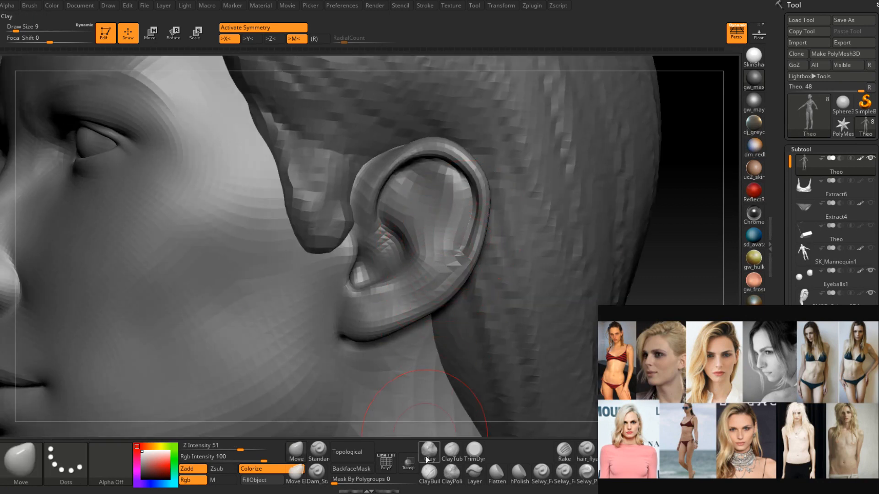
# Raise the subdivision level and work the inside of the ear's rear rim with the ClayBuildup brush at draw size 5.
pyautogui.click(429, 471)
pyautogui.hotkey('shift', 'd')
pyautogui.press('d')
pyautogui.press('d')
pyautogui.moveTo(423, 241); pyautogui.dragTo(447, 256, button='right')
pyautogui.press('space')
pyautogui.moveTo(442, 210); pyautogui.dragTo(440, 211)
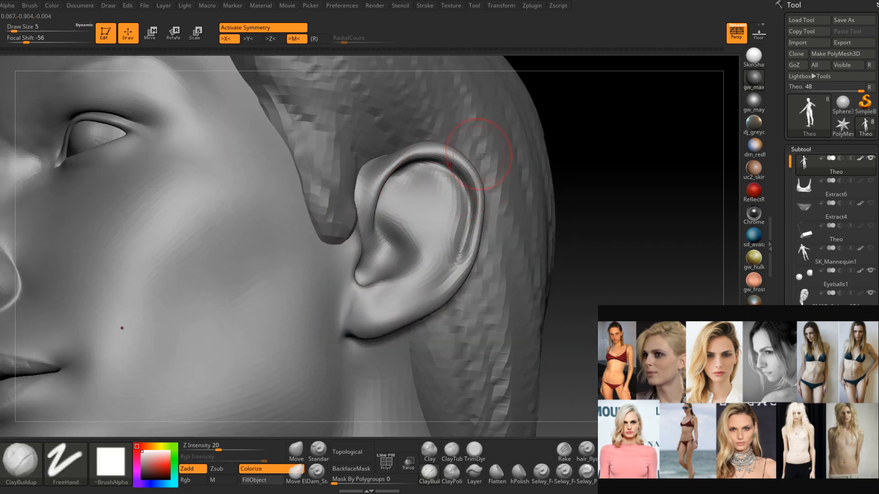
pyautogui.keyDown('alt'); pyautogui.moveTo(441, 202); pyautogui.dragTo(429, 226, button='right'); pyautogui.keyUp('alt')
pyautogui.moveTo(429, 226); pyautogui.dragTo(414, 270, button='right')
# Add fine ClayBuildup strokes along the inner back of the ear at draw sizes 2 and 3.
pyautogui.press('space')
pyautogui.moveTo(434, 219); pyautogui.dragTo(431, 219)
pyautogui.moveTo(450, 230); pyautogui.dragTo(439, 208, button='right')
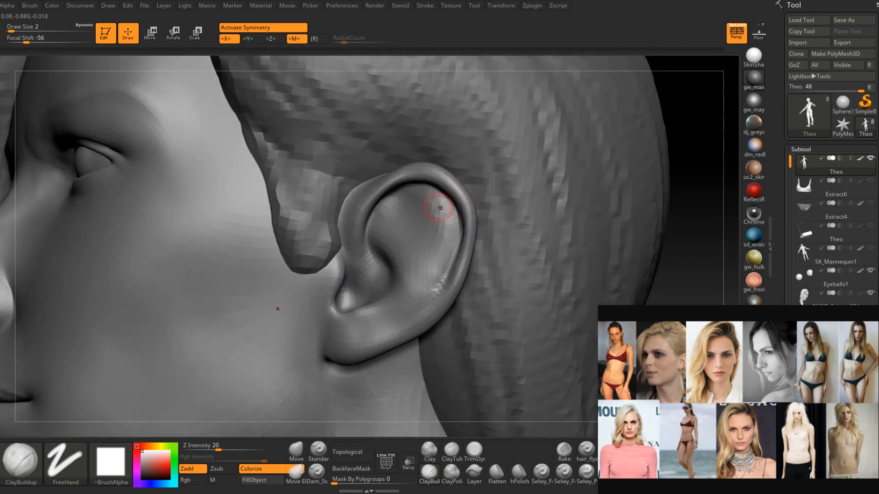
pyautogui.press('space')
pyautogui.moveTo(439, 209); pyautogui.dragTo(441, 209)
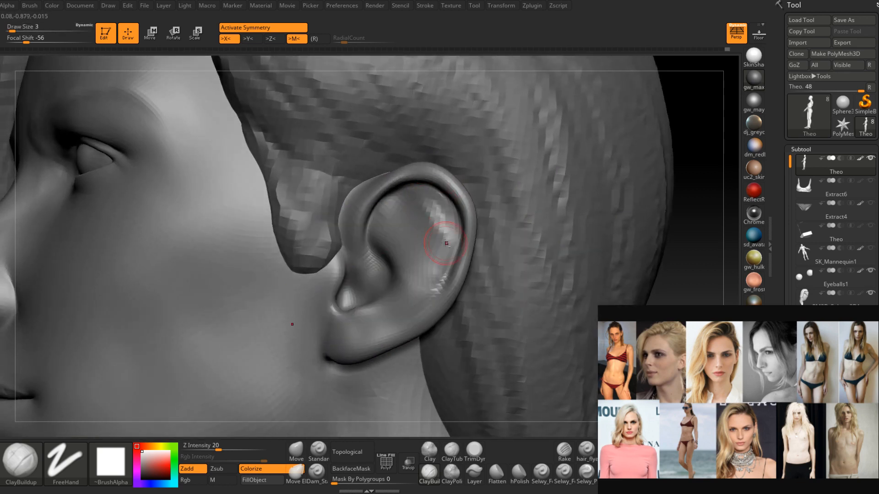
pyautogui.moveTo(430, 212)
pyautogui.mouseDown(button='right')
pyautogui.moveTo(430, 195)
pyautogui.moveTo(409, 191)
pyautogui.moveTo(438, 227)
pyautogui.mouseUp(button='right')
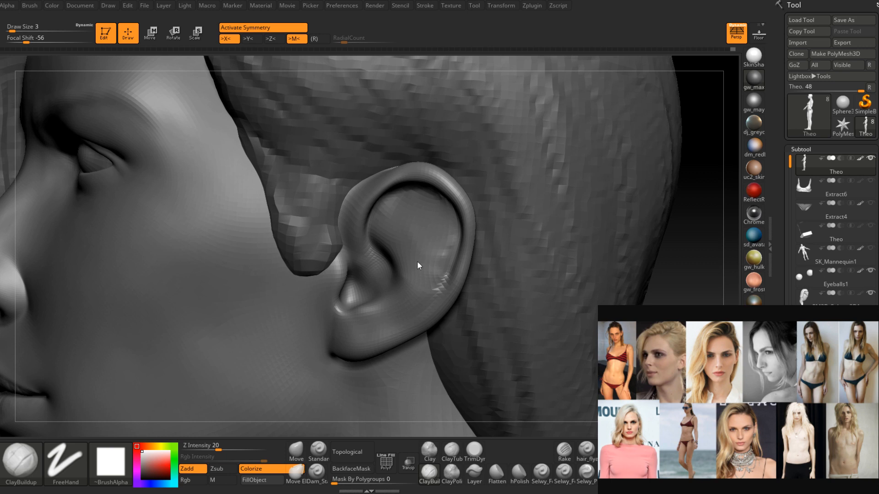
# Mask the ear's concha at a lower subdivision level with the wireframe displayed and the Move brush active.
pyautogui.moveTo(416, 263)
pyautogui.mouseDown(button='right')
pyautogui.moveTo(402, 276)
pyautogui.moveTo(422, 276)
pyautogui.moveTo(406, 264)
pyautogui.moveTo(413, 259)
pyautogui.moveTo(426, 264)
pyautogui.mouseUp(button='right')
pyautogui.click(389, 457)
pyautogui.click(297, 450)
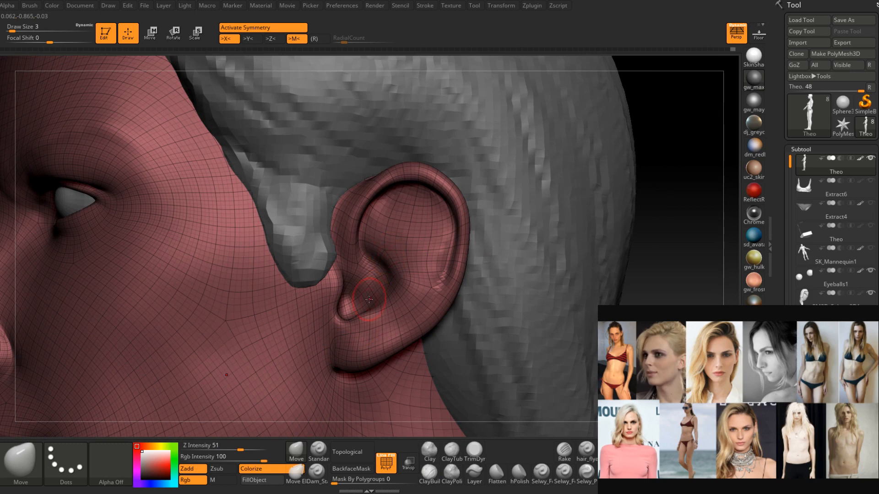
pyautogui.moveTo(368, 300); pyautogui.dragTo(371, 263, button='right')
pyautogui.hotkey('shift', 'd')
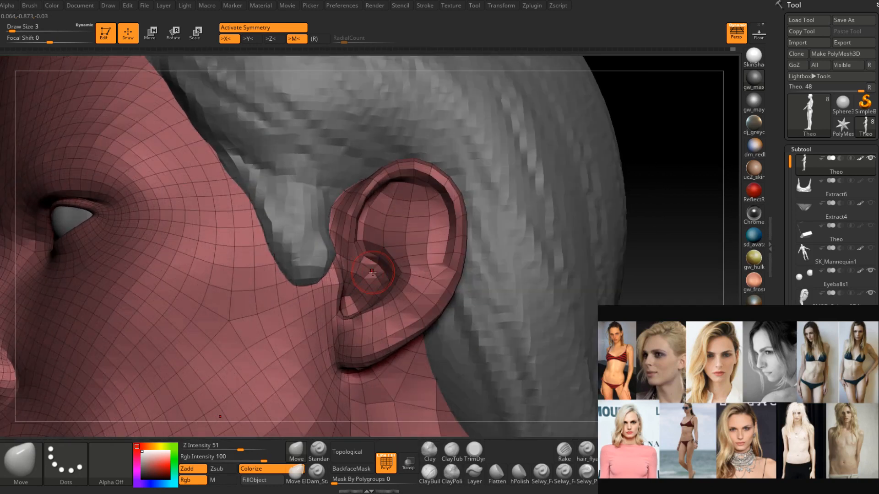
pyautogui.moveTo(366, 260)
pyautogui.keyDown('ctrl'); pyautogui.mouseDown()
pyautogui.moveTo(351, 266)
pyautogui.moveTo(368, 288)
pyautogui.moveTo(368, 192)
pyautogui.moveTo(347, 216)
pyautogui.moveTo(374, 301)
pyautogui.mouseUp(); pyautogui.keyUp('ctrl')
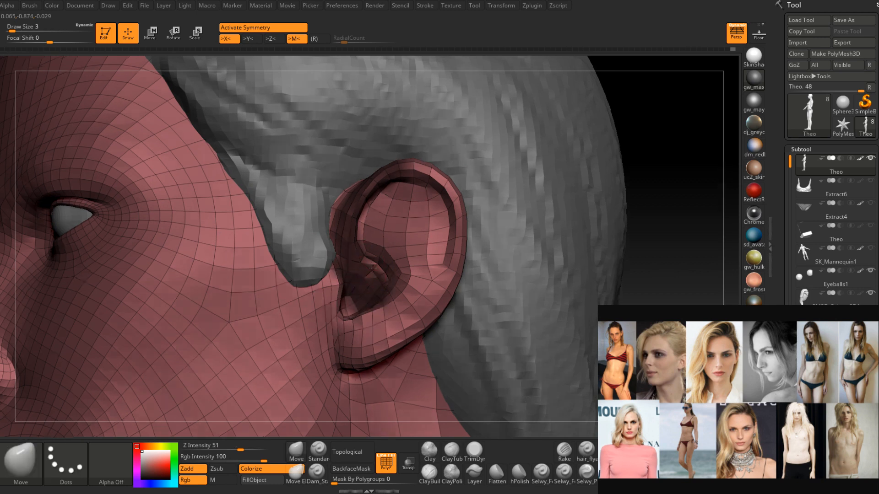
pyautogui.moveTo(368, 270); pyautogui.dragTo(356, 327, button='right')
# Shape the upper edge of the concha with the Move brush at draw size 4 and smooth it lightly.
pyautogui.press('space')
pyautogui.moveTo(373, 261); pyautogui.dragTo(380, 261)
pyautogui.moveTo(381, 252); pyautogui.dragTo(361, 315, button='right')
pyautogui.press('space')
pyautogui.moveTo(381, 254)
pyautogui.mouseDown()
pyautogui.moveTo(359, 248)
pyautogui.moveTo(367, 222)
pyautogui.mouseUp()
pyautogui.moveTo(402, 270); pyautogui.dragTo(402, 244)
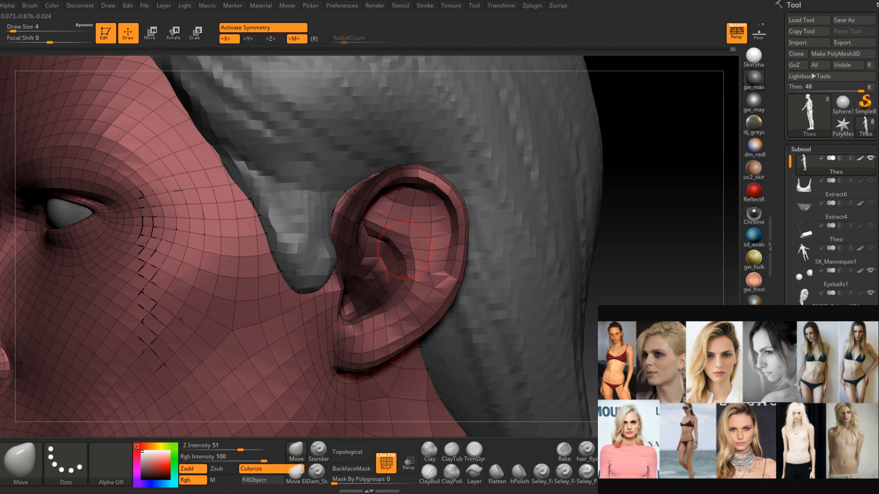
pyautogui.moveTo(401, 257)
pyautogui.mouseDown(button='right')
pyautogui.moveTo(457, 252)
pyautogui.moveTo(380, 252)
pyautogui.mouseUp(button='right')
pyautogui.keyDown('shift'); pyautogui.moveTo(380, 258); pyautogui.dragTo(380, 251); pyautogui.keyUp('shift')
pyautogui.moveTo(389, 257)
pyautogui.mouseDown(button='right')
pyautogui.moveTo(435, 261)
pyautogui.moveTo(397, 263)
pyautogui.mouseUp(button='right')
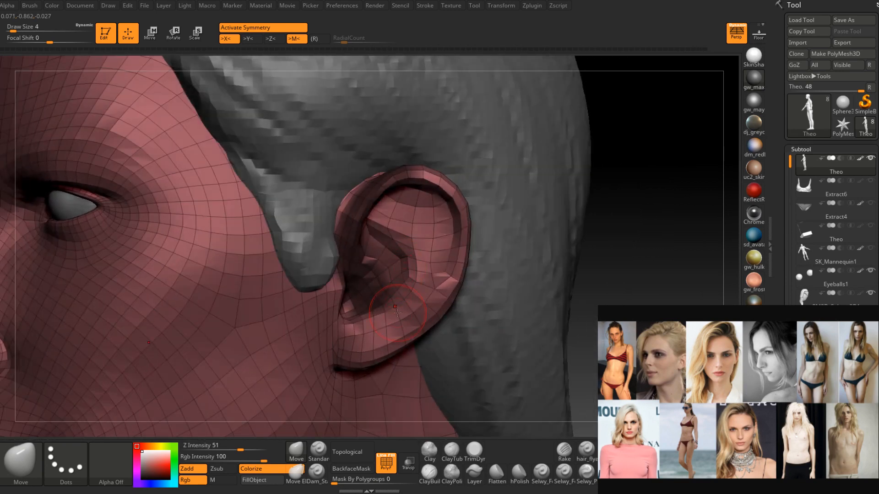
# Adjust and smooth the concha's rear and upper folds at draw size 3.
pyautogui.moveTo(397, 313); pyautogui.dragTo(407, 256, button='right')
pyautogui.press(']')
pyautogui.rightClick(392, 237)
pyautogui.click(392, 234)
pyautogui.keyDown('shift'); pyautogui.moveTo(399, 236); pyautogui.dragTo(389, 247); pyautogui.keyUp('shift')
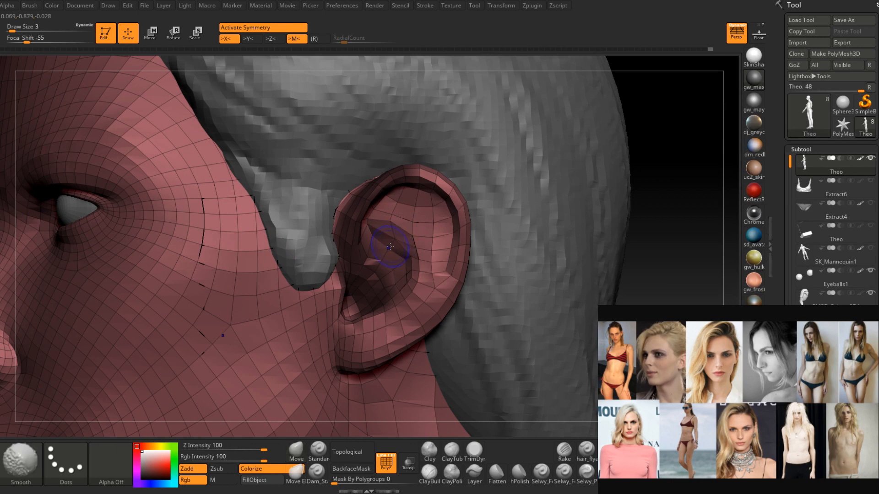
pyautogui.moveTo(406, 261); pyautogui.dragTo(389, 260, button='right')
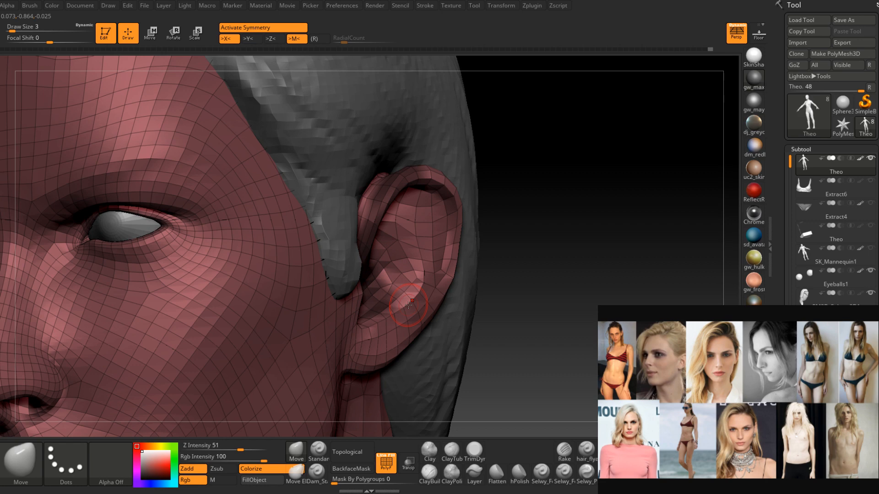
pyautogui.moveTo(390, 257)
pyautogui.mouseDown(button='right')
pyautogui.moveTo(404, 290)
pyautogui.moveTo(394, 269)
pyautogui.moveTo(402, 256)
pyautogui.moveTo(426, 251)
pyautogui.moveTo(412, 249)
pyautogui.mouseUp(button='right')
pyautogui.moveTo(416, 221)
pyautogui.keyDown('shift'); pyautogui.mouseDown()
pyautogui.moveTo(399, 214)
pyautogui.moveTo(431, 219)
pyautogui.moveTo(430, 249)
pyautogui.mouseUp(); pyautogui.keyUp('shift')
pyautogui.moveTo(430, 250)
pyautogui.mouseDown(button='right')
pyautogui.moveTo(408, 260)
pyautogui.moveTo(404, 243)
pyautogui.mouseUp(button='right')
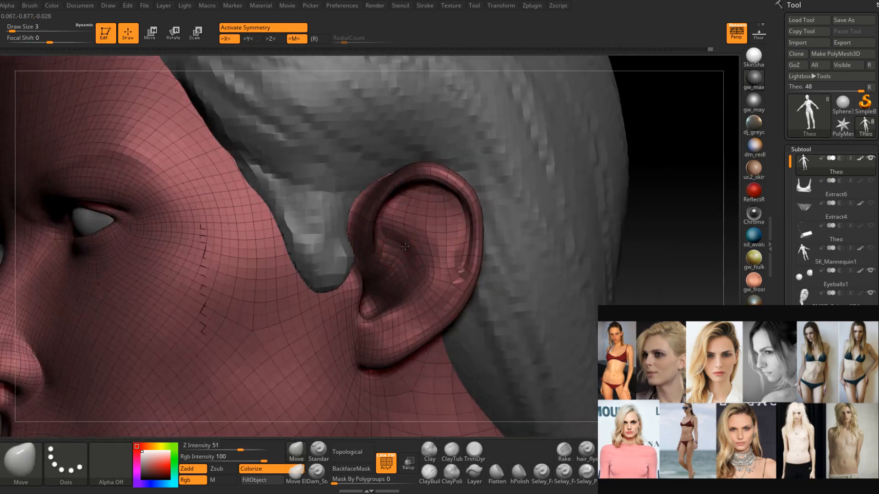
# Pull the concha's upper fold into a defined ridge at a higher subdivision level with the Move brush at draw size 5.
pyautogui.moveTo(405, 244); pyautogui.dragTo(413, 255)
pyautogui.press('space')
pyautogui.press('space')
pyautogui.moveTo(414, 256); pyautogui.dragTo(416, 254, button='right')
pyautogui.press(']')
pyautogui.press(']')
pyautogui.moveTo(412, 257); pyautogui.dragTo(419, 251)
pyautogui.moveTo(419, 251); pyautogui.dragTo(412, 268, button='right')
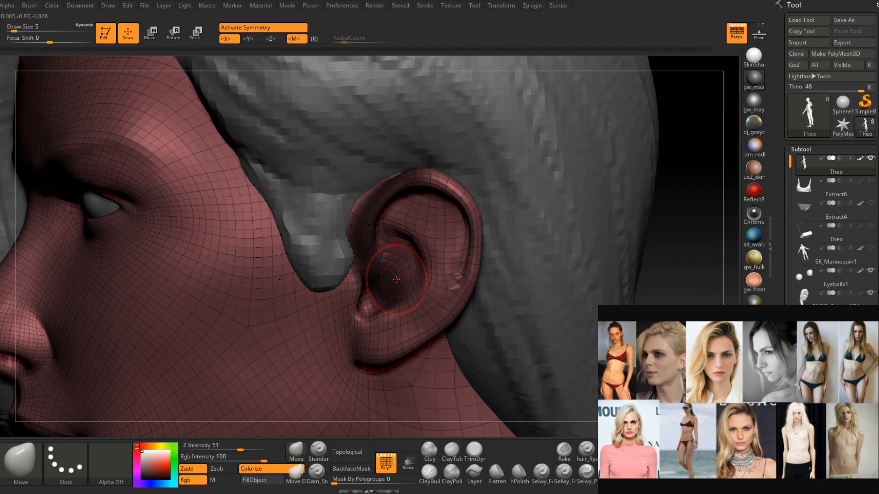
pyautogui.moveTo(396, 279); pyautogui.dragTo(454, 272, button='right')
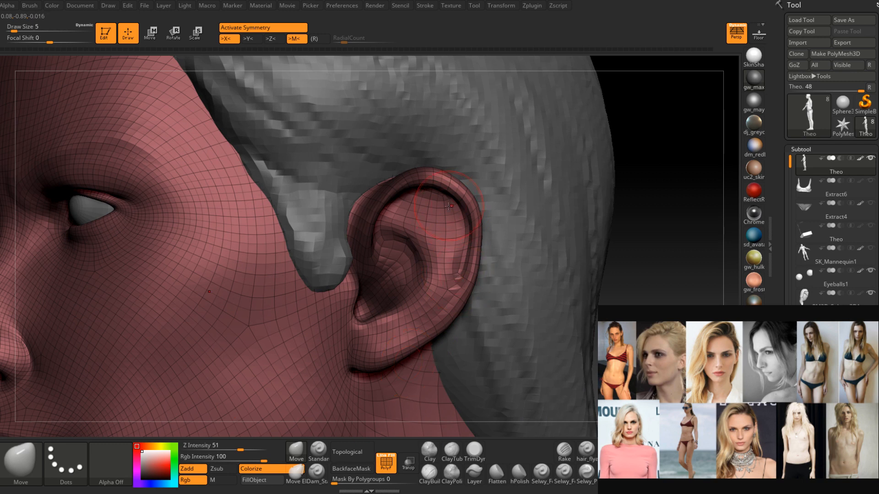
# Build up the antihelix above the concha with the ClayBuildup brush at draw size 3.
pyautogui.press('space')
pyautogui.moveTo(427, 297); pyautogui.dragTo(424, 297)
pyautogui.moveTo(408, 285)
pyautogui.mouseDown(button='right')
pyautogui.moveTo(437, 239)
pyautogui.moveTo(430, 261)
pyautogui.moveTo(416, 255)
pyautogui.moveTo(418, 227)
pyautogui.moveTo(428, 325)
pyautogui.mouseUp(button='right')
pyautogui.click(429, 472)
pyautogui.moveTo(430, 280); pyautogui.dragTo(405, 279, button='right')
pyautogui.press('space')
pyautogui.moveTo(430, 230); pyautogui.dragTo(440, 197)
pyautogui.moveTo(419, 198); pyautogui.dragTo(438, 197, button='right')
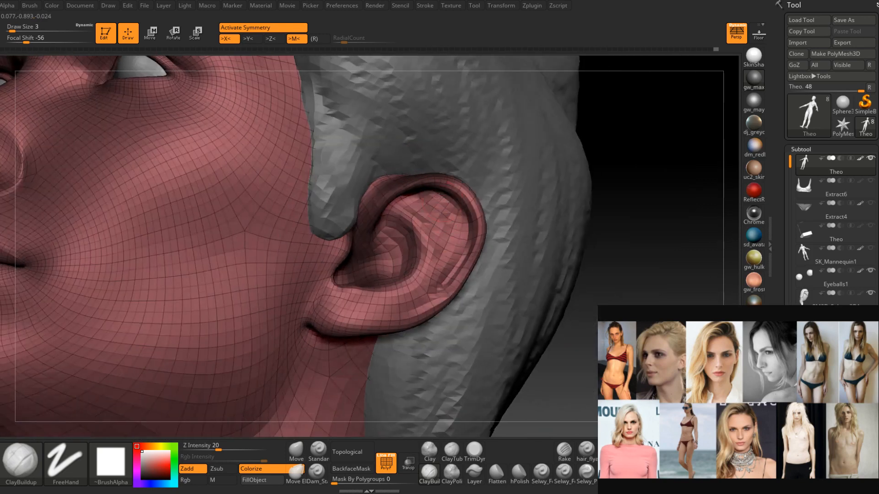
# Smooth and rework the clay strokes on the antihelix in the upper ear.
pyautogui.moveTo(436, 230); pyautogui.dragTo(433, 225, button='right')
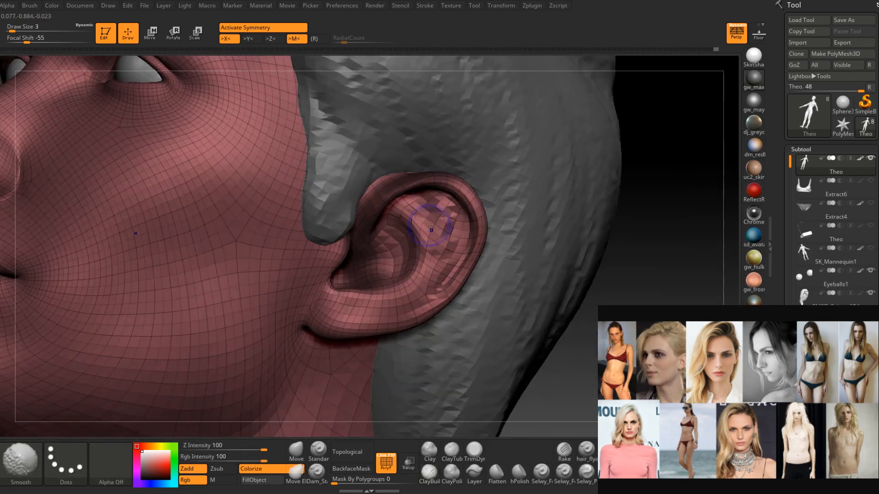
pyautogui.moveTo(439, 191); pyautogui.dragTo(443, 195, button='right')
pyautogui.moveTo(446, 245)
pyautogui.mouseDown(button='right')
pyautogui.moveTo(465, 225)
pyautogui.moveTo(457, 216)
pyautogui.moveTo(452, 225)
pyautogui.moveTo(432, 220)
pyautogui.mouseUp(button='right')
pyautogui.rightClick(460, 223)
pyautogui.keyDown('shift'); pyautogui.moveTo(439, 215); pyautogui.dragTo(443, 233); pyautogui.keyUp('shift')
pyautogui.moveTo(443, 232)
pyautogui.mouseDown(button='right')
pyautogui.moveTo(411, 234)
pyautogui.moveTo(448, 240)
pyautogui.moveTo(427, 214)
pyautogui.mouseUp(button='right')
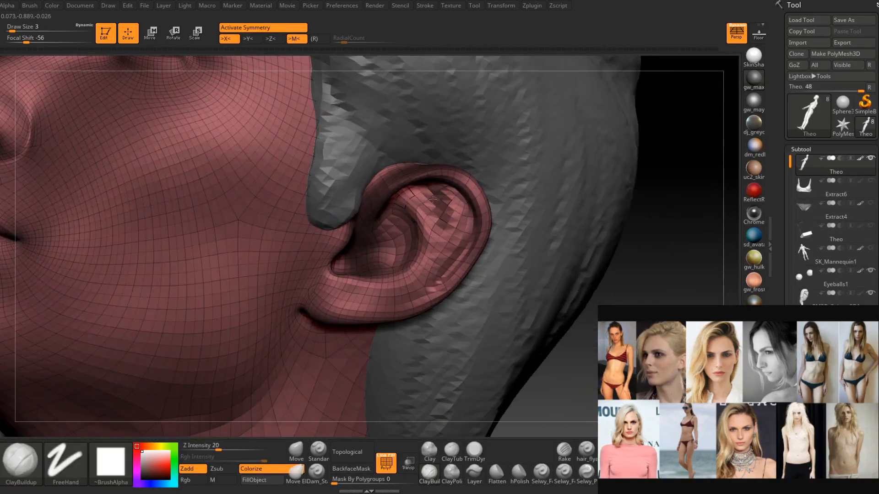
pyautogui.moveTo(434, 248)
pyautogui.mouseDown(button='right')
pyautogui.moveTo(412, 238)
pyautogui.moveTo(445, 227)
pyautogui.moveTo(442, 170)
pyautogui.mouseUp(button='right')
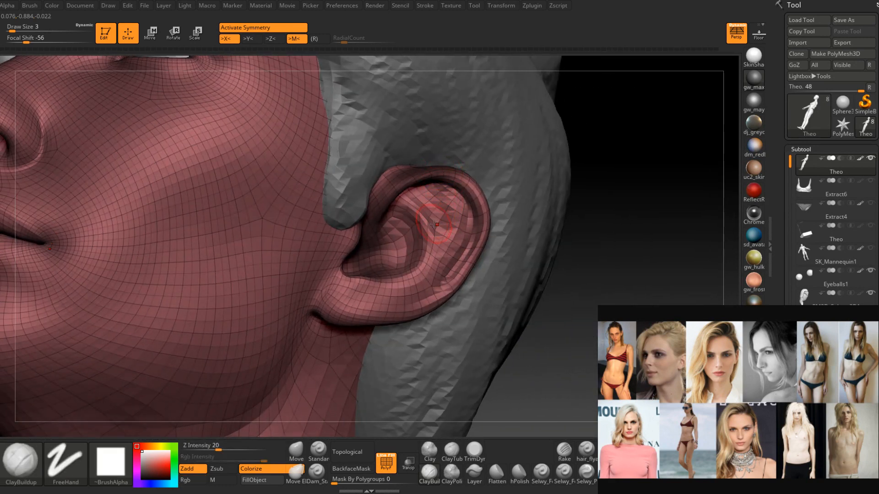
# Clear the mask and sculpt the concha's interior in close-up with the ClayBuildup brush at draw size 3.
pyautogui.moveTo(438, 218); pyautogui.dragTo(553, 236, button='right')
pyautogui.keyDown('ctrl'); pyautogui.moveTo(674, 269); pyautogui.dragTo(686, 284); pyautogui.keyUp('ctrl')
pyautogui.keyDown('alt'); pyautogui.moveTo(612, 261); pyautogui.dragTo(593, 275, button='right'); pyautogui.keyUp('alt')
pyautogui.keyDown('ctrl'); pyautogui.moveTo(593, 275); pyautogui.dragTo(504, 242, button='right'); pyautogui.keyUp('ctrl')
pyautogui.moveTo(450, 272); pyautogui.dragTo(443, 253, button='right')
pyautogui.press('s')
pyautogui.moveTo(451, 248); pyautogui.dragTo(445, 248)
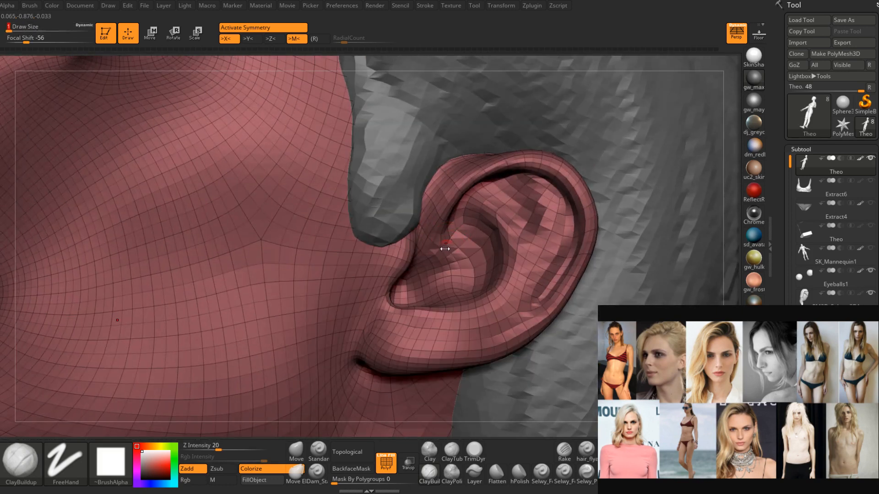
pyautogui.moveTo(444, 249); pyautogui.dragTo(429, 324, button='right')
pyautogui.press('space')
pyautogui.moveTo(441, 261); pyautogui.dragTo(447, 260)
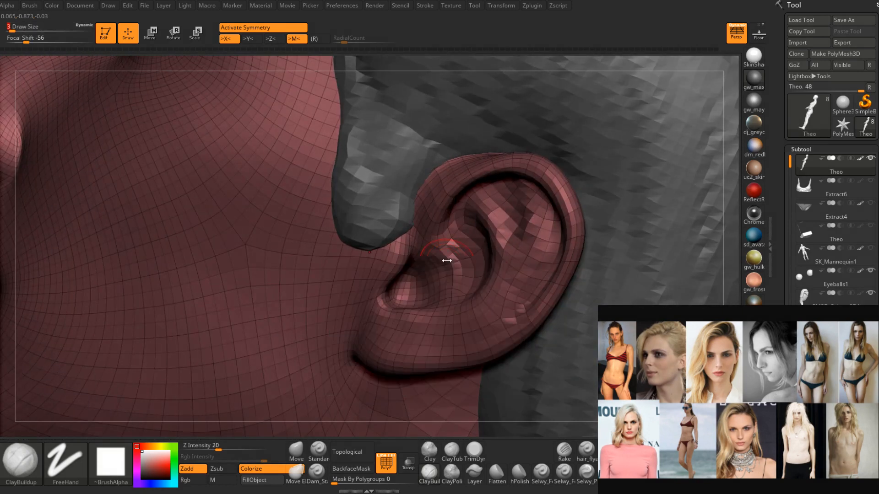
pyautogui.moveTo(445, 262); pyautogui.dragTo(441, 290, button='right')
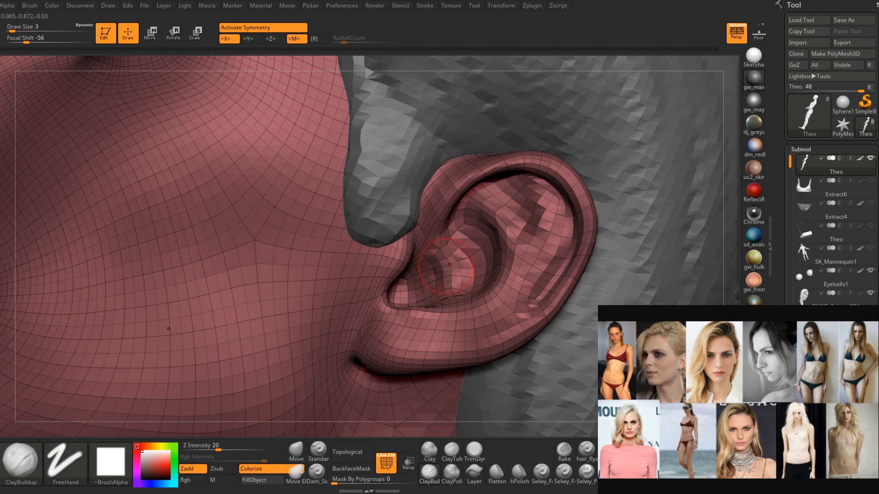
# Sculpt and smooth the ear canal opening beside the tragus with the ClayBuildup brush at draw size 2.
pyautogui.moveTo(449, 291)
pyautogui.mouseDown(button='right')
pyautogui.moveTo(417, 285)
pyautogui.moveTo(467, 241)
pyautogui.moveTo(455, 251)
pyautogui.mouseUp(button='right')
pyautogui.press('space')
pyautogui.moveTo(456, 251); pyautogui.dragTo(453, 252)
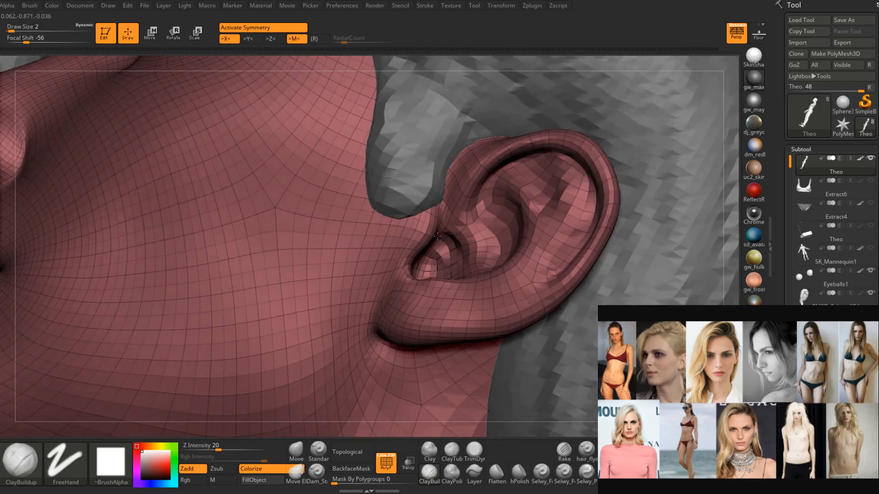
pyautogui.moveTo(469, 271)
pyautogui.mouseDown(button='right')
pyautogui.moveTo(465, 254)
pyautogui.moveTo(448, 269)
pyautogui.mouseUp(button='right')
pyautogui.keyDown('shift'); pyautogui.moveTo(448, 269); pyautogui.dragTo(440, 265); pyautogui.keyUp('shift')
pyautogui.moveTo(440, 265)
pyautogui.mouseDown(button='right')
pyautogui.moveTo(477, 230)
pyautogui.moveTo(461, 227)
pyautogui.mouseUp(button='right')
pyautogui.moveTo(448, 227); pyautogui.dragTo(457, 228)
pyautogui.moveTo(441, 240)
pyautogui.mouseDown(button='right')
pyautogui.moveTo(486, 235)
pyautogui.moveTo(455, 241)
pyautogui.moveTo(497, 177)
pyautogui.mouseUp(button='right')
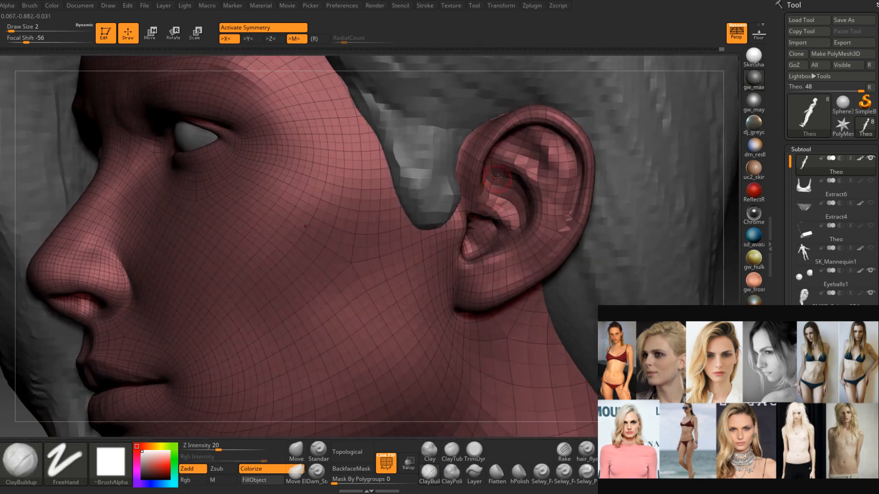
# Reshape the tragus and the notch below it with the Move brush, working at draw sizes 5 down to 3.
pyautogui.press('b')
pyautogui.press('m')
pyautogui.press('v')
pyautogui.press('space')
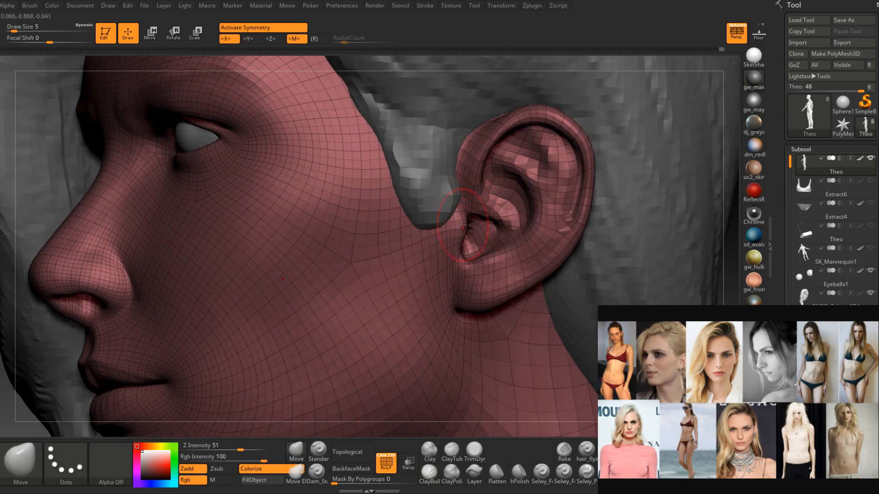
pyautogui.press('space')
pyautogui.press('[')
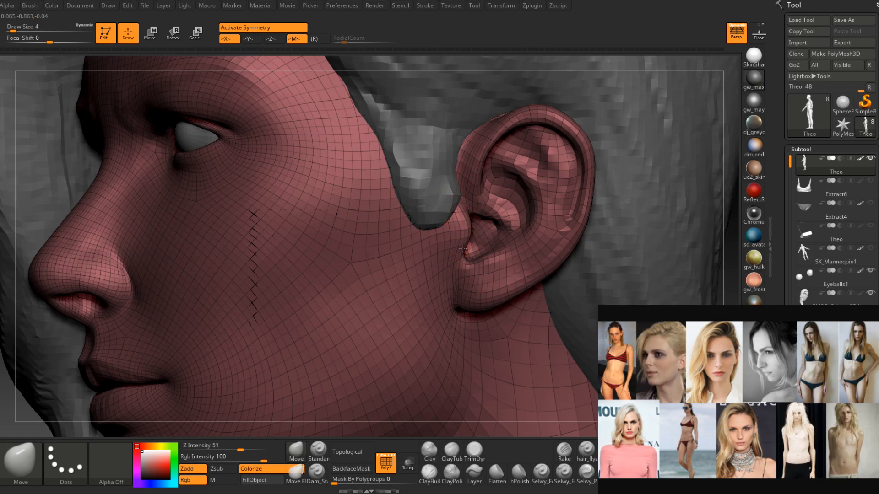
pyautogui.press('[')
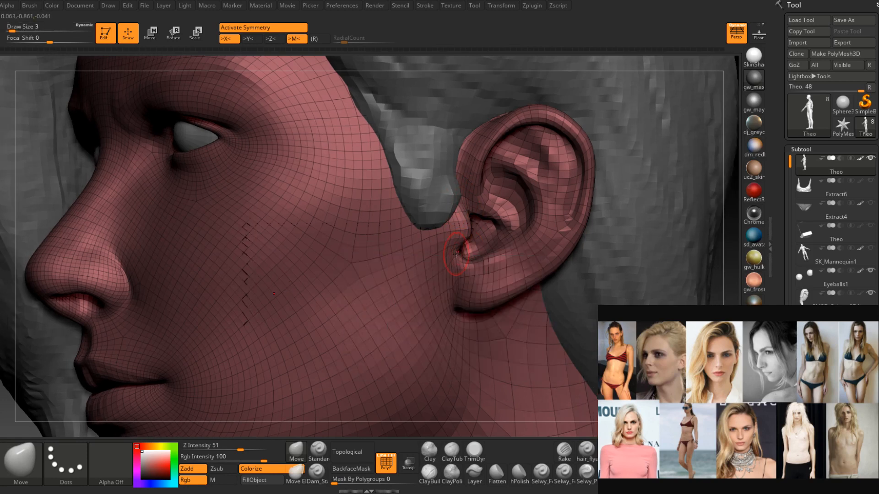
pyautogui.moveTo(481, 257)
pyautogui.keyDown('alt'); pyautogui.mouseDown(button='right')
pyautogui.moveTo(467, 231)
pyautogui.moveTo(449, 242)
pyautogui.moveTo(460, 246)
pyautogui.moveTo(443, 248)
pyautogui.mouseUp(button='right'); pyautogui.keyUp('alt')
pyautogui.press('space')
pyautogui.moveTo(445, 250); pyautogui.dragTo(441, 250)
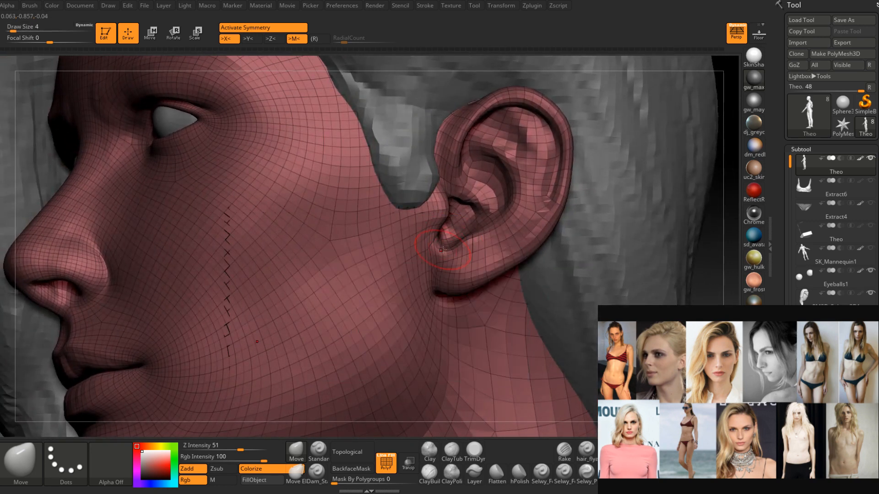
# Refine the notch below the tragus and the lower concha with the Move brush at draw size 4.
pyautogui.moveTo(470, 244); pyautogui.dragTo(472, 244, button='right')
pyautogui.press('space')
pyautogui.moveTo(472, 244); pyautogui.dragTo(468, 240)
pyautogui.press('space')
pyautogui.press('space')
pyautogui.moveTo(525, 201); pyautogui.dragTo(499, 237, button='right')
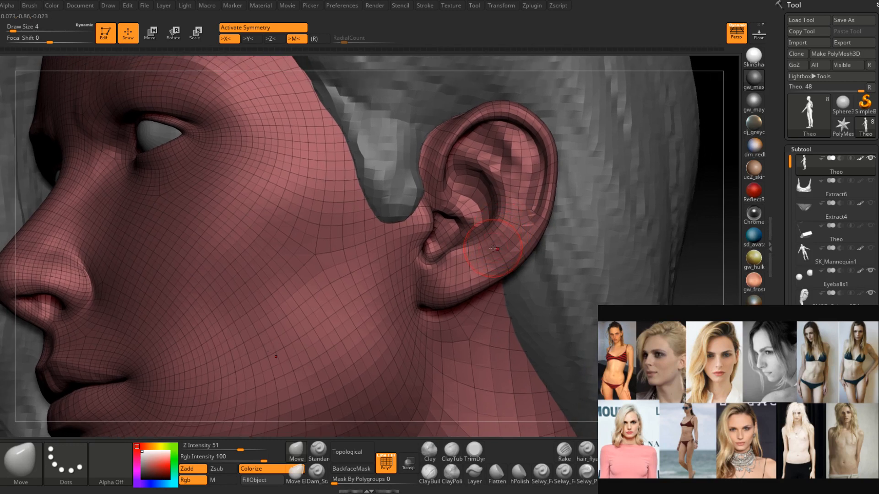
pyautogui.moveTo(493, 242); pyautogui.dragTo(462, 316, button='right')
# Smooth the front of the ear above the tragus with ClayBuildup active at draw size 2, and hide the wireframe.
pyautogui.click(429, 471)
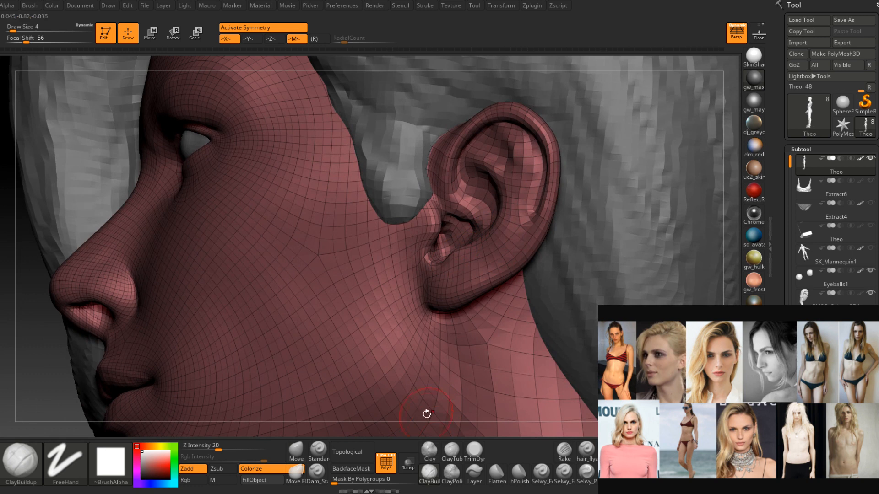
pyautogui.press('space')
pyautogui.moveTo(441, 194); pyautogui.dragTo(437, 194)
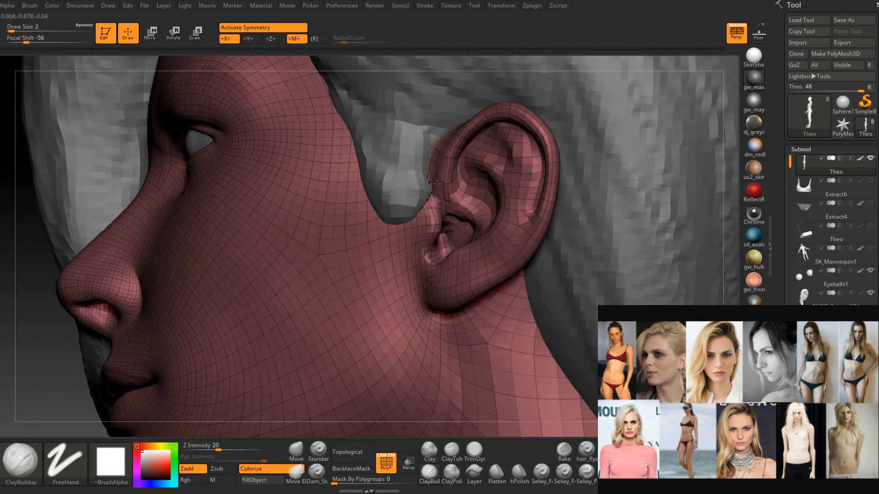
pyautogui.moveTo(435, 193)
pyautogui.keyDown('shift'); pyautogui.mouseDown()
pyautogui.moveTo(431, 185)
pyautogui.moveTo(430, 206)
pyautogui.mouseUp(); pyautogui.keyUp('shift')
pyautogui.moveTo(415, 207)
pyautogui.mouseDown(button='right')
pyautogui.moveTo(432, 206)
pyautogui.moveTo(432, 199)
pyautogui.mouseUp(button='right')
pyautogui.keyDown('shift'); pyautogui.moveTo(437, 170); pyautogui.dragTo(433, 209); pyautogui.keyUp('shift')
pyautogui.moveTo(433, 209)
pyautogui.mouseDown(button='right')
pyautogui.moveTo(408, 207)
pyautogui.moveTo(433, 202)
pyautogui.mouseUp(button='right')
pyautogui.keyDown('shift'); pyautogui.moveTo(443, 174); pyautogui.dragTo(446, 214); pyautogui.keyUp('shift')
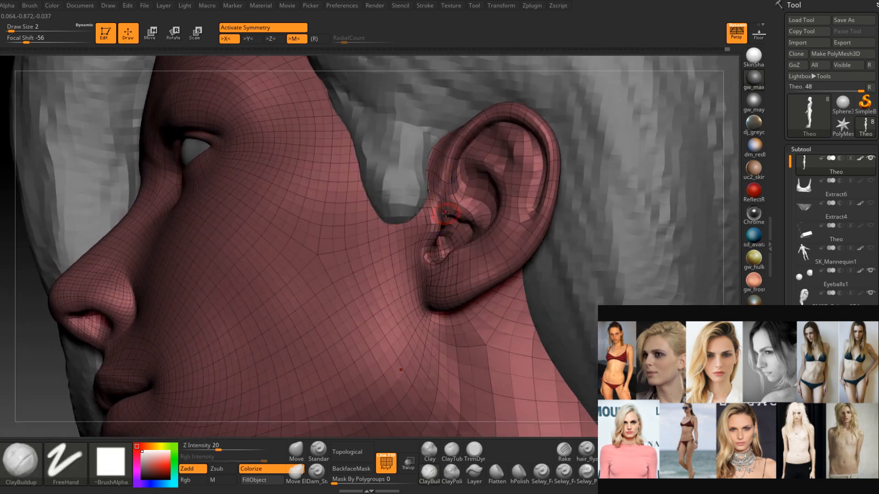
pyautogui.click(386, 462)
pyautogui.moveTo(475, 182); pyautogui.dragTo(476, 204, button='right')
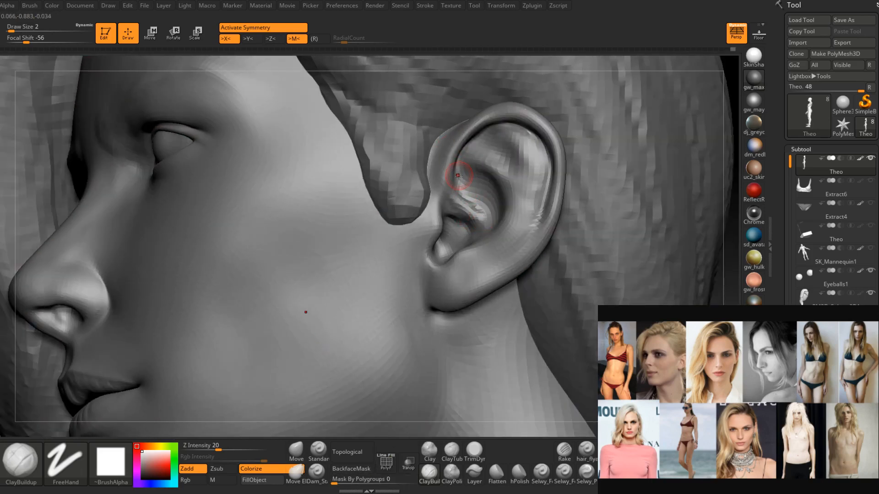
# Sculpt and smooth the helix root and the inner concha above the ear canal with ClayBuildup at draw size 2.
pyautogui.moveTo(478, 221); pyautogui.dragTo(483, 221, button='right')
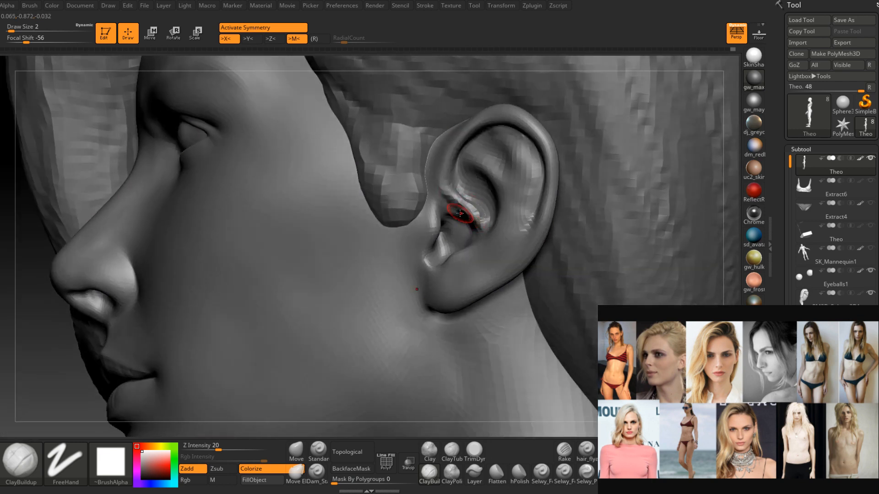
pyautogui.press('shift')
pyautogui.press('shift')
pyautogui.moveTo(460, 198)
pyautogui.mouseDown(button='right')
pyautogui.moveTo(459, 185)
pyautogui.moveTo(496, 204)
pyautogui.moveTo(491, 244)
pyautogui.moveTo(466, 202)
pyautogui.moveTo(472, 224)
pyautogui.moveTo(456, 219)
pyautogui.moveTo(443, 198)
pyautogui.mouseUp(button='right')
pyautogui.press('shift')
pyautogui.press('shift')
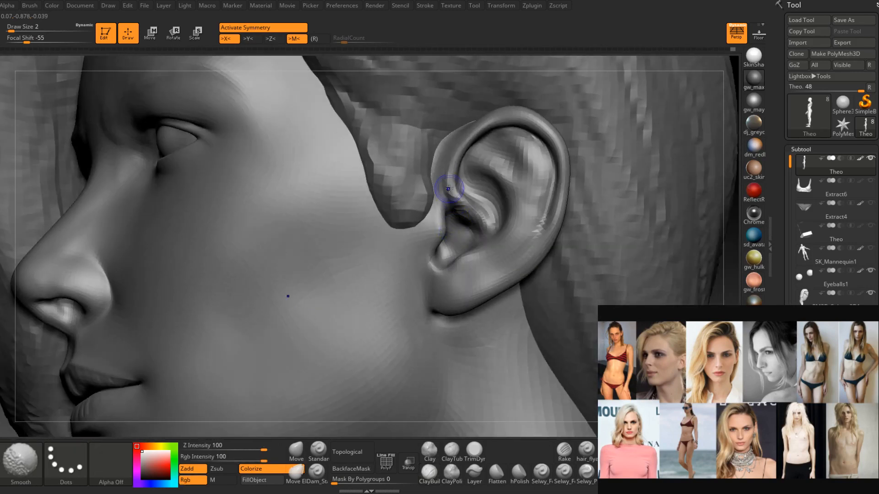
pyautogui.keyDown('shift'); pyautogui.moveTo(484, 238); pyautogui.dragTo(462, 207, button='right'); pyautogui.keyUp('shift')
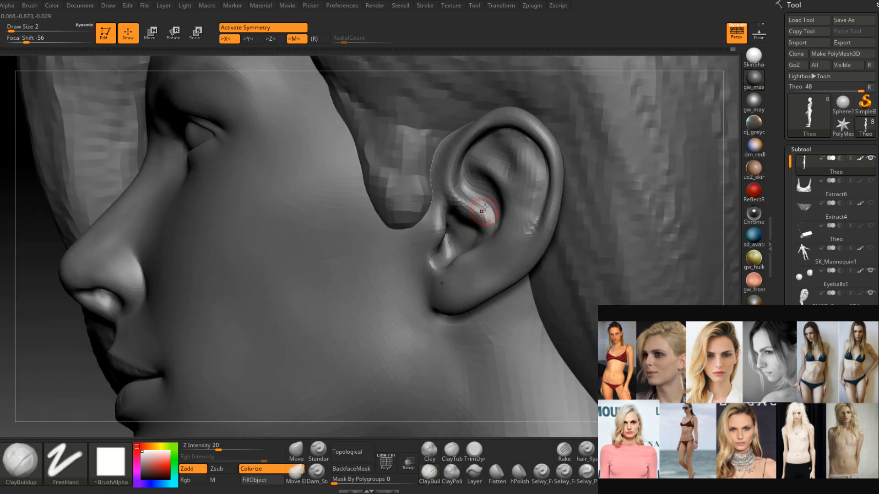
pyautogui.moveTo(435, 267); pyautogui.dragTo(493, 278, button='right')
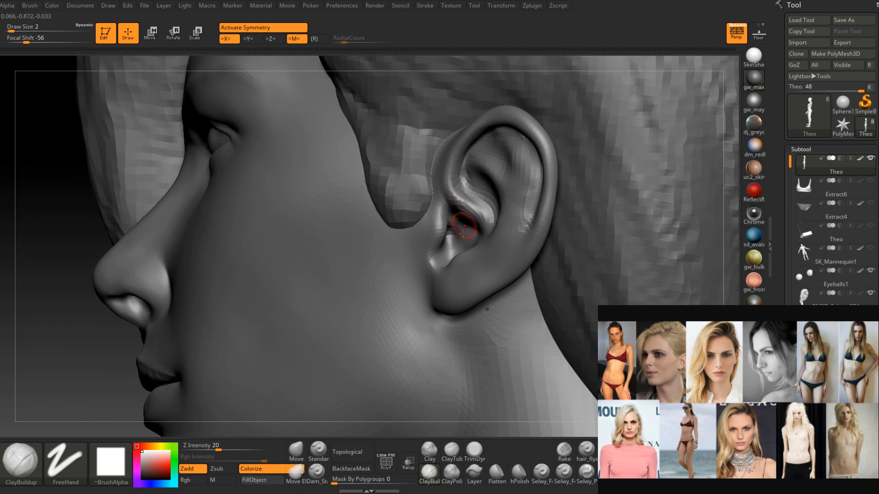
# Build up the ridge between the triangular fossa and the upper concha with ClayBuildup at draw size 2.
pyautogui.moveTo(464, 226)
pyautogui.mouseDown(button='right')
pyautogui.moveTo(462, 183)
pyautogui.moveTo(497, 176)
pyautogui.moveTo(452, 173)
pyautogui.moveTo(460, 187)
pyautogui.mouseUp(button='right')
pyautogui.moveTo(488, 211)
pyautogui.mouseDown(button='right')
pyautogui.moveTo(451, 179)
pyautogui.moveTo(463, 174)
pyautogui.moveTo(491, 226)
pyautogui.mouseUp(button='right')
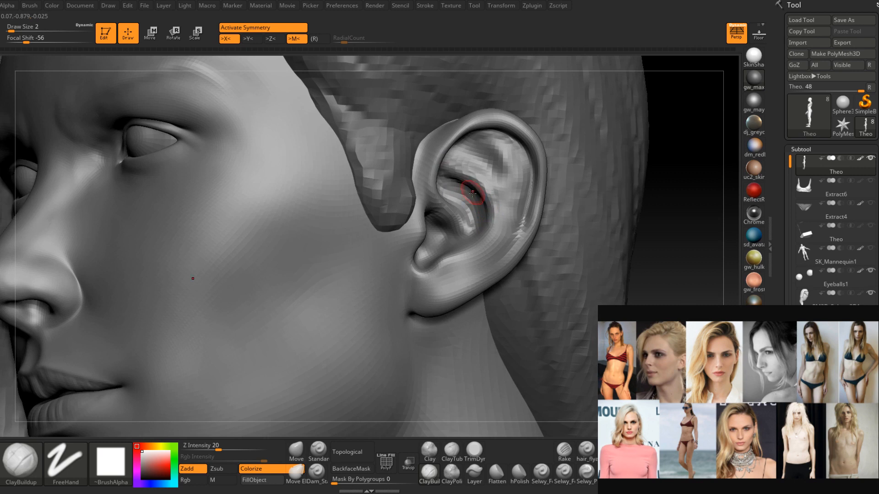
pyautogui.moveTo(400, 400); pyautogui.dragTo(442, 212, button='right')
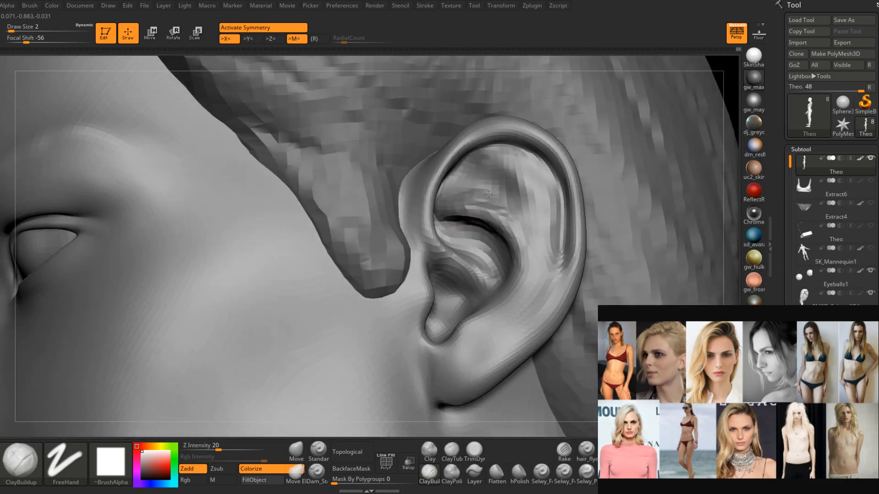
pyautogui.moveTo(488, 195); pyautogui.dragTo(450, 200, button='right')
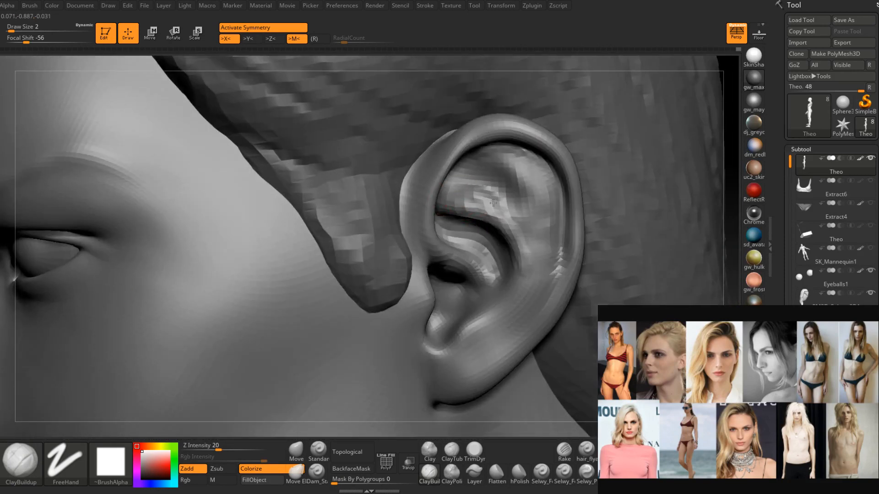
pyautogui.moveTo(493, 212)
pyautogui.mouseDown(button='right')
pyautogui.moveTo(476, 196)
pyautogui.moveTo(522, 182)
pyautogui.moveTo(480, 235)
pyautogui.moveTo(490, 219)
pyautogui.moveTo(441, 244)
pyautogui.mouseUp(button='right')
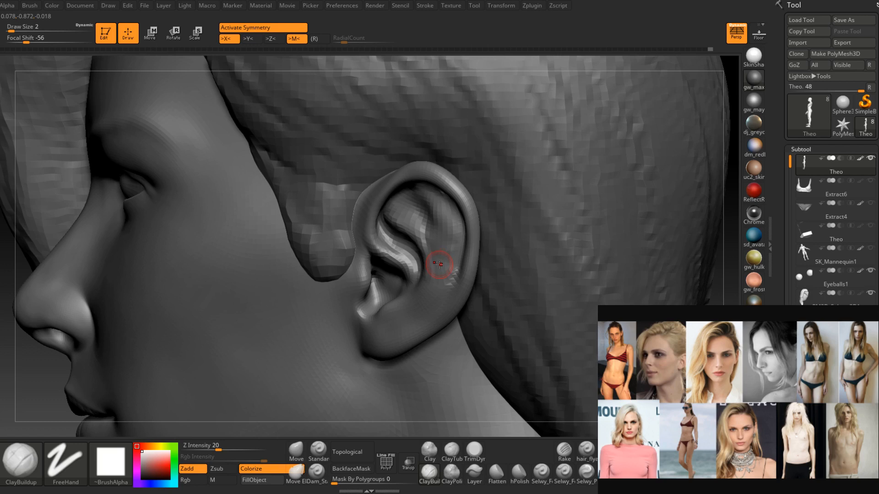
# Add volume along the antihelix with the ClayBuildup brush at draw size 3.
pyautogui.moveTo(438, 243); pyautogui.dragTo(418, 224, button='right')
pyautogui.press('space')
pyautogui.moveTo(418, 227); pyautogui.dragTo(422, 227)
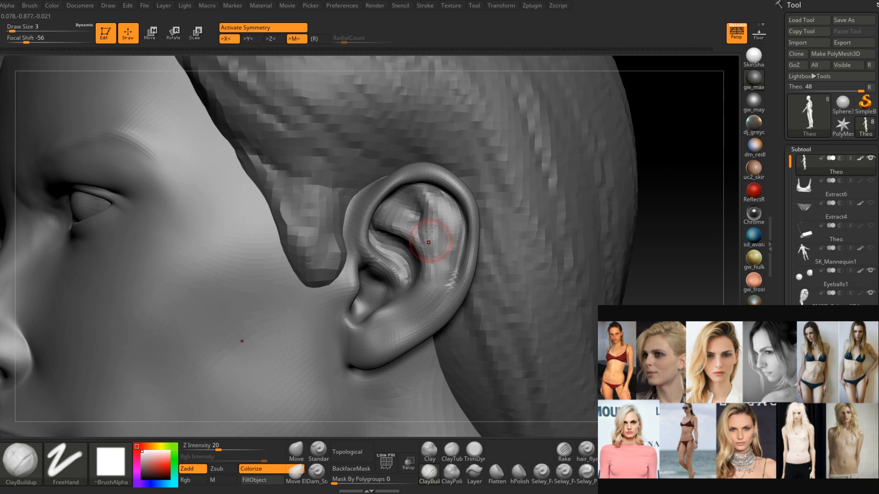
pyautogui.moveTo(416, 289); pyautogui.dragTo(393, 274, button='right')
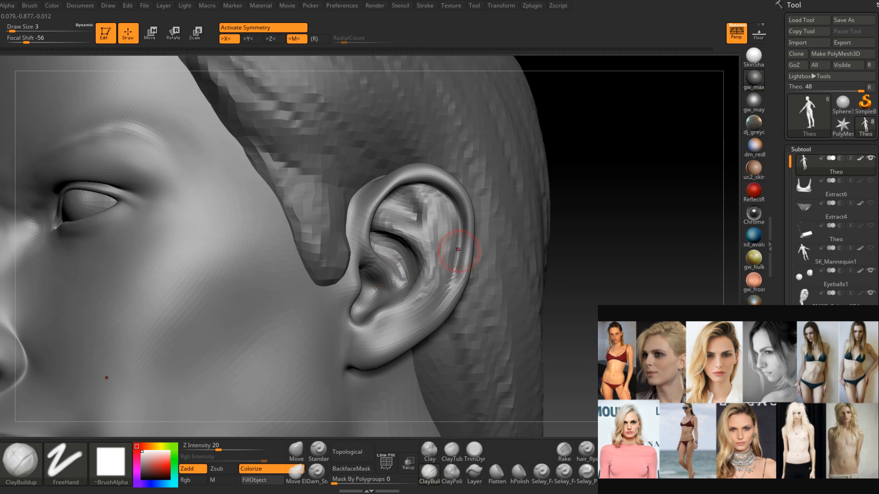
pyautogui.moveTo(458, 249); pyautogui.dragTo(427, 245, button='right')
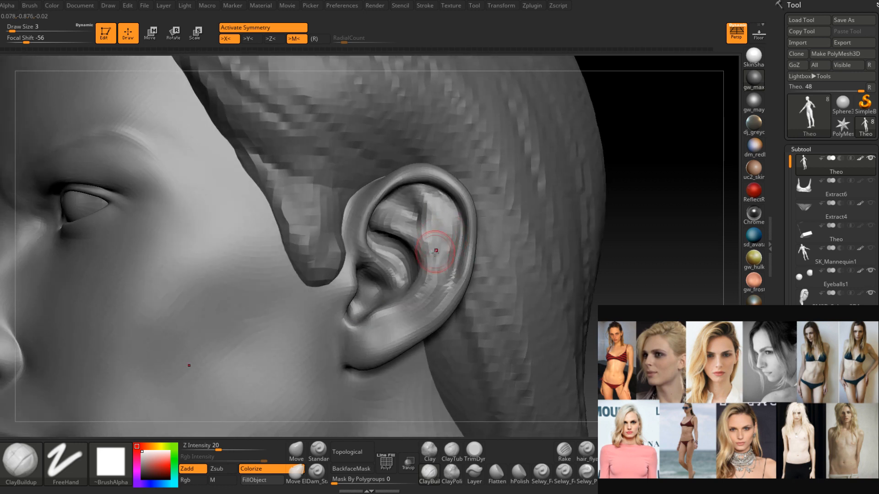
# Sculpt and smooth the lower antihelix down to the antitragus with ClayBuildup at draw size 2.
pyautogui.moveTo(435, 276)
pyautogui.mouseDown(button='right')
pyautogui.moveTo(434, 286)
pyautogui.moveTo(402, 293)
pyautogui.moveTo(424, 296)
pyautogui.moveTo(428, 220)
pyautogui.mouseUp(button='right')
pyautogui.rightClick(437, 239)
pyautogui.moveTo(439, 244); pyautogui.dragTo(436, 244)
pyautogui.moveTo(414, 263); pyautogui.dragTo(415, 255, button='right')
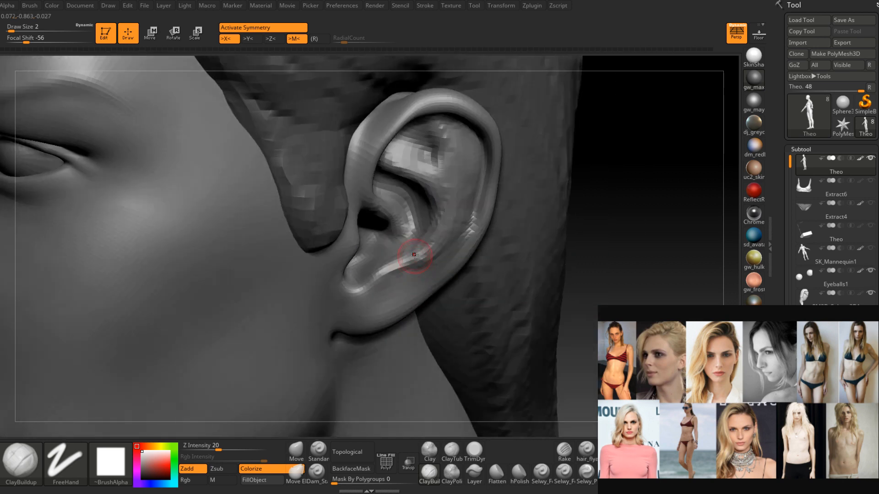
pyautogui.moveTo(415, 240); pyautogui.dragTo(398, 251)
pyautogui.moveTo(398, 251); pyautogui.dragTo(419, 243, button='right')
pyautogui.moveTo(416, 243); pyautogui.dragTo(408, 240)
pyautogui.moveTo(412, 239)
pyautogui.mouseDown(button='right')
pyautogui.moveTo(389, 229)
pyautogui.moveTo(406, 250)
pyautogui.mouseUp(button='right')
pyautogui.moveTo(403, 251); pyautogui.dragTo(383, 266)
pyautogui.moveTo(389, 267); pyautogui.dragTo(402, 251, button='right')
pyautogui.keyDown('shift'); pyautogui.moveTo(402, 251); pyautogui.dragTo(436, 257); pyautogui.keyUp('shift')
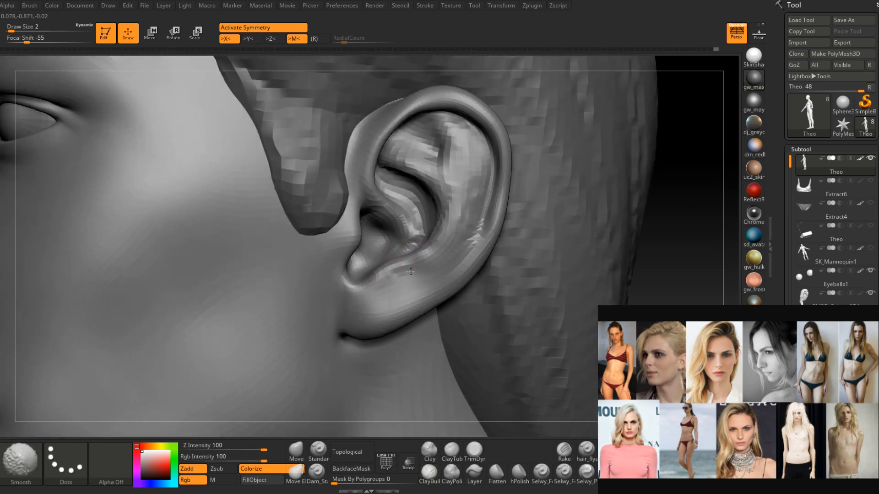
# Blend the lower antihelix toward the outer ear rim with ClayBuildup at draw size 2.
pyautogui.moveTo(410, 272); pyautogui.dragTo(394, 265, button='right')
pyautogui.moveTo(454, 255); pyautogui.dragTo(459, 219, button='right')
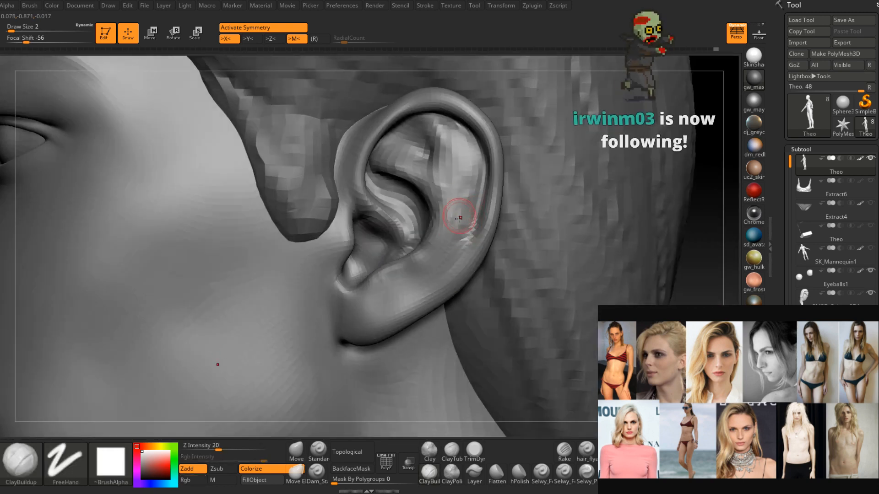
pyautogui.moveTo(435, 269); pyautogui.dragTo(456, 243, button='right')
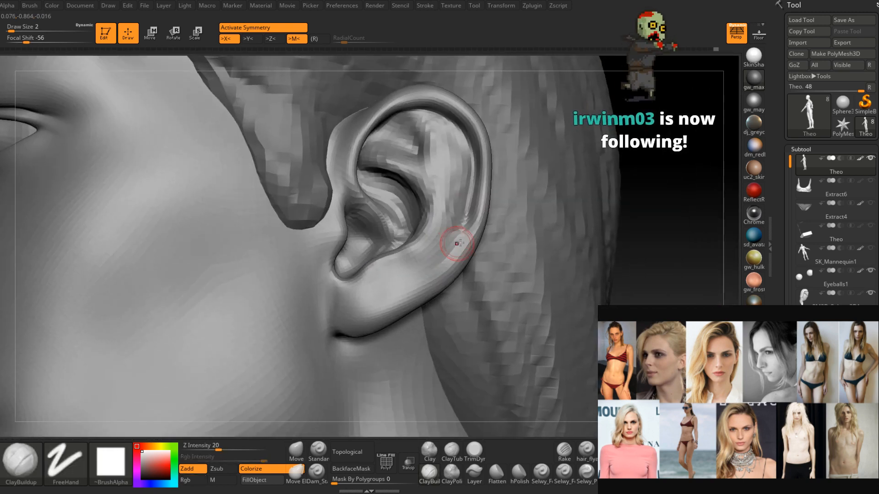
# Carve the groove inside the helix rim with the Dam_Standard brush at draw size 2 and smooth the strokes.
pyautogui.press('b')
pyautogui.press('d')
pyautogui.press('s')
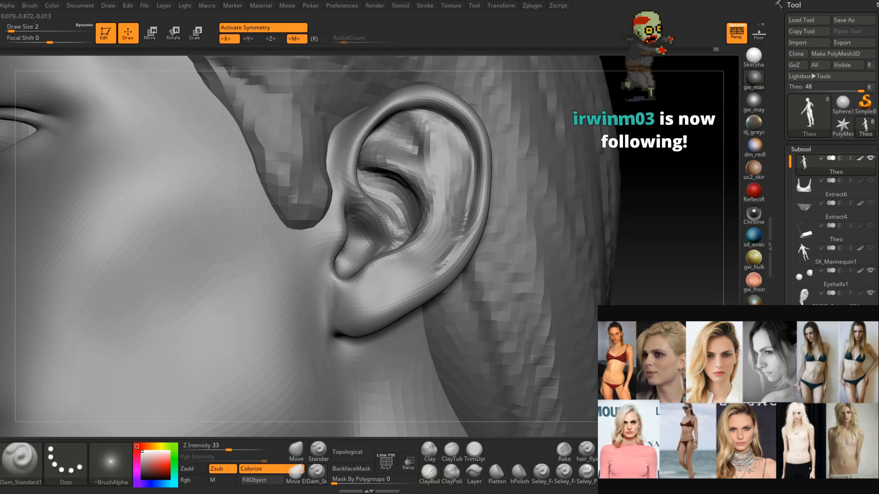
pyautogui.moveTo(444, 262)
pyautogui.mouseDown(button='right')
pyautogui.moveTo(406, 277)
pyautogui.moveTo(470, 232)
pyautogui.moveTo(426, 107)
pyautogui.moveTo(447, 111)
pyautogui.mouseUp(button='right')
pyautogui.moveTo(448, 112)
pyautogui.mouseDown()
pyautogui.moveTo(412, 104)
pyautogui.moveTo(380, 129)
pyautogui.mouseUp()
pyautogui.moveTo(380, 129); pyautogui.dragTo(398, 115, button='right')
pyautogui.moveTo(397, 115); pyautogui.dragTo(373, 125)
pyautogui.moveTo(373, 125)
pyautogui.mouseDown(button='right')
pyautogui.moveTo(428, 221)
pyautogui.moveTo(430, 177)
pyautogui.moveTo(434, 269)
pyautogui.mouseUp(button='right')
pyautogui.keyDown('shift'); pyautogui.moveTo(429, 251); pyautogui.dragTo(390, 302); pyautogui.keyUp('shift')
pyautogui.moveTo(421, 246)
pyautogui.keyDown('alt'); pyautogui.mouseDown(button='right')
pyautogui.moveTo(407, 272)
pyautogui.moveTo(383, 286)
pyautogui.mouseUp(button='right'); pyautogui.keyUp('alt')
# Build up and smooth the concha and antihelix with the ClayBuildup brush, finishing at draw size 3.
pyautogui.click(429, 475)
pyautogui.moveTo(401, 226)
pyautogui.mouseDown()
pyautogui.moveTo(382, 238)
pyautogui.moveTo(384, 263)
pyautogui.mouseUp()
pyautogui.moveTo(366, 279); pyautogui.dragTo(382, 284, button='right')
pyautogui.press('space')
pyautogui.moveTo(403, 227); pyautogui.dragTo(398, 228)
pyautogui.moveTo(397, 196)
pyautogui.mouseDown()
pyautogui.moveTo(384, 242)
pyautogui.moveTo(369, 227)
pyautogui.moveTo(386, 245)
pyautogui.moveTo(366, 209)
pyautogui.moveTo(383, 242)
pyautogui.mouseUp()
pyautogui.moveTo(383, 250); pyautogui.dragTo(373, 210, button='right')
pyautogui.keyDown('shift'); pyautogui.moveTo(372, 210); pyautogui.dragTo(386, 206); pyautogui.keyUp('shift')
pyautogui.moveTo(386, 206); pyautogui.dragTo(403, 243, button='right')
pyautogui.moveTo(399, 312)
pyautogui.mouseDown(button='right')
pyautogui.moveTo(422, 274)
pyautogui.moveTo(359, 274)
pyautogui.moveTo(410, 268)
pyautogui.moveTo(384, 264)
pyautogui.mouseUp(button='right')
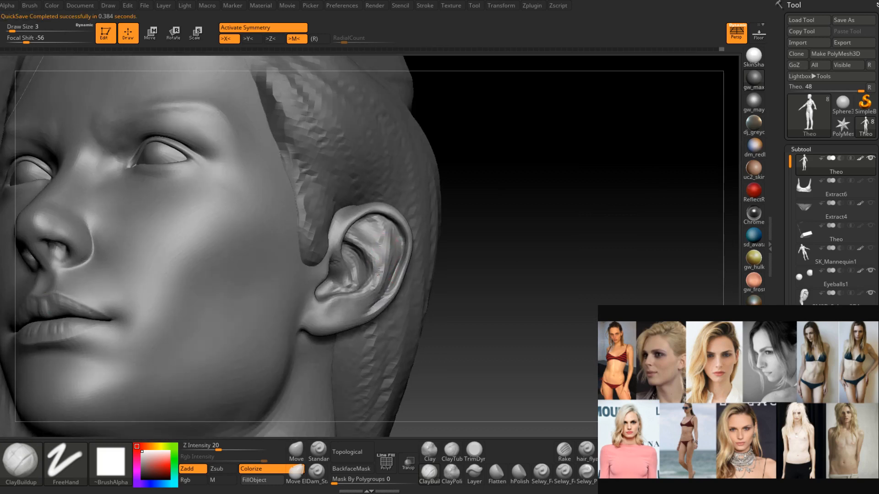
# Refine and smooth the lower concha and antitragus with ClayBuildup active at draw size 3.
pyautogui.moveTo(367, 292); pyautogui.dragTo(369, 296, button='right')
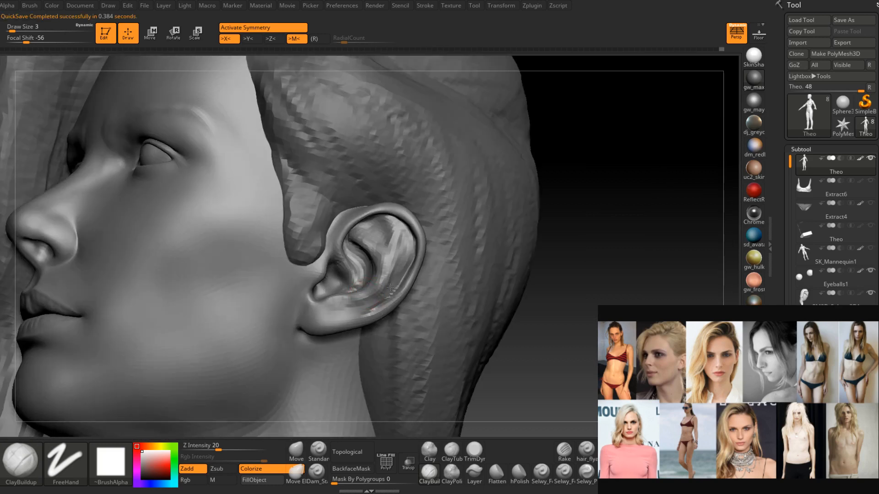
pyautogui.press('shift')
pyautogui.moveTo(399, 256)
pyautogui.mouseDown(button='right')
pyautogui.moveTo(373, 280)
pyautogui.moveTo(366, 276)
pyautogui.mouseUp(button='right')
pyautogui.moveTo(352, 281)
pyautogui.keyDown('shift'); pyautogui.mouseDown()
pyautogui.moveTo(347, 289)
pyautogui.moveTo(352, 268)
pyautogui.mouseUp(); pyautogui.keyUp('shift')
pyautogui.moveTo(352, 268)
pyautogui.mouseDown(button='right')
pyautogui.moveTo(349, 255)
pyautogui.moveTo(384, 231)
pyautogui.moveTo(411, 247)
pyautogui.moveTo(348, 277)
pyautogui.mouseUp(button='right')
pyautogui.moveTo(343, 361)
pyautogui.mouseDown(button='right')
pyautogui.moveTo(375, 382)
pyautogui.moveTo(355, 336)
pyautogui.moveTo(384, 297)
pyautogui.moveTo(414, 297)
pyautogui.moveTo(372, 307)
pyautogui.moveTo(396, 315)
pyautogui.moveTo(465, 243)
pyautogui.mouseUp(button='right')
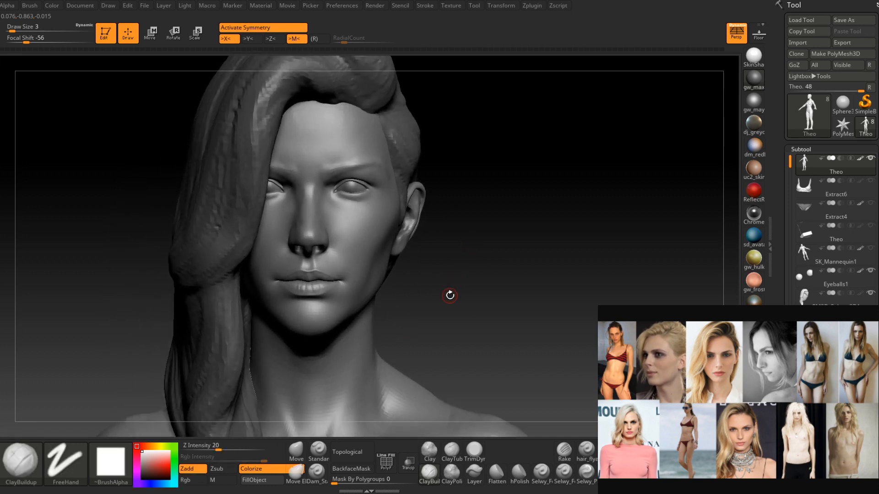
# Refine the lower helix rim and earlobe with the Standard brush at draw size 2 and smooth the transitions.
pyautogui.moveTo(449, 295)
pyautogui.mouseDown(button='right')
pyautogui.moveTo(382, 237)
pyautogui.moveTo(419, 271)
pyautogui.mouseUp(button='right')
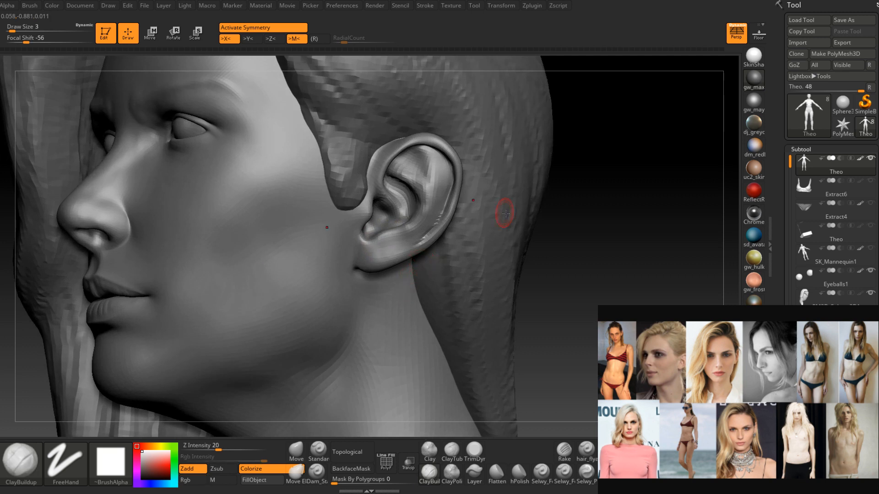
pyautogui.click(323, 452)
pyautogui.moveTo(416, 242)
pyautogui.keyDown('ctrl'); pyautogui.mouseDown(button='right')
pyautogui.moveTo(418, 251)
pyautogui.moveTo(420, 242)
pyautogui.mouseUp(button='right'); pyautogui.keyUp('ctrl')
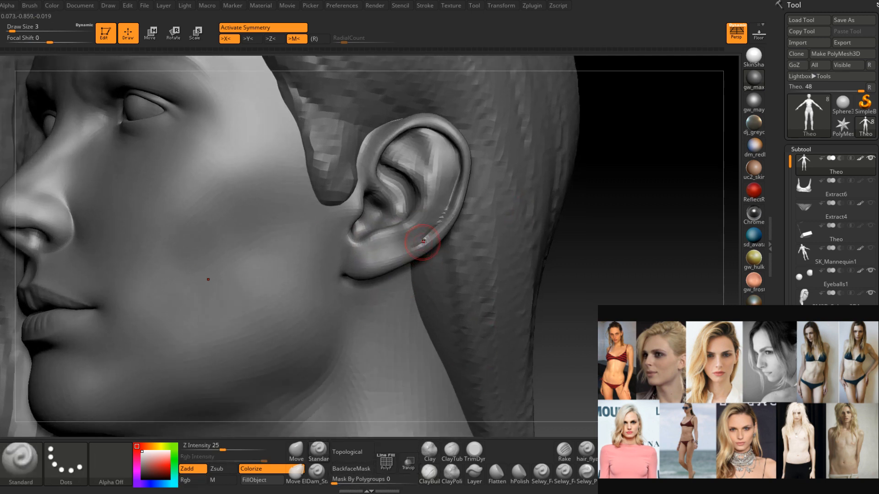
pyautogui.press('[')
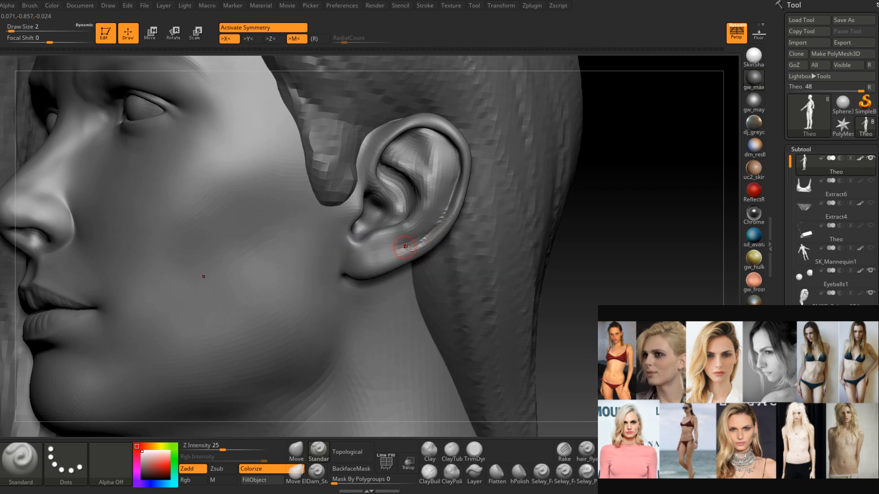
pyautogui.moveTo(390, 253); pyautogui.dragTo(418, 239, button='right')
pyautogui.keyDown('shift'); pyautogui.moveTo(371, 267); pyautogui.dragTo(403, 240, button='right'); pyautogui.keyUp('shift')
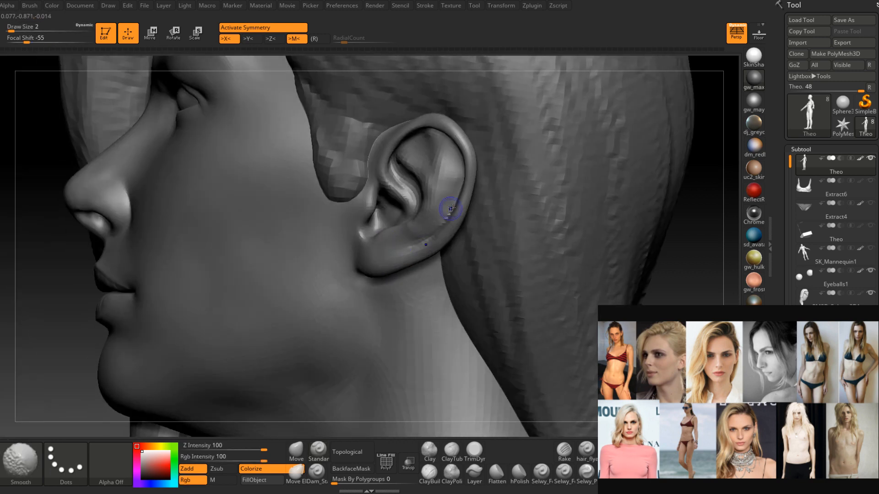
pyautogui.moveTo(447, 206); pyautogui.dragTo(422, 220, button='right')
pyautogui.keyDown('shift'); pyautogui.moveTo(414, 222); pyautogui.dragTo(372, 233); pyautogui.keyUp('shift')
pyautogui.moveTo(372, 233); pyautogui.dragTo(390, 257, button='right')
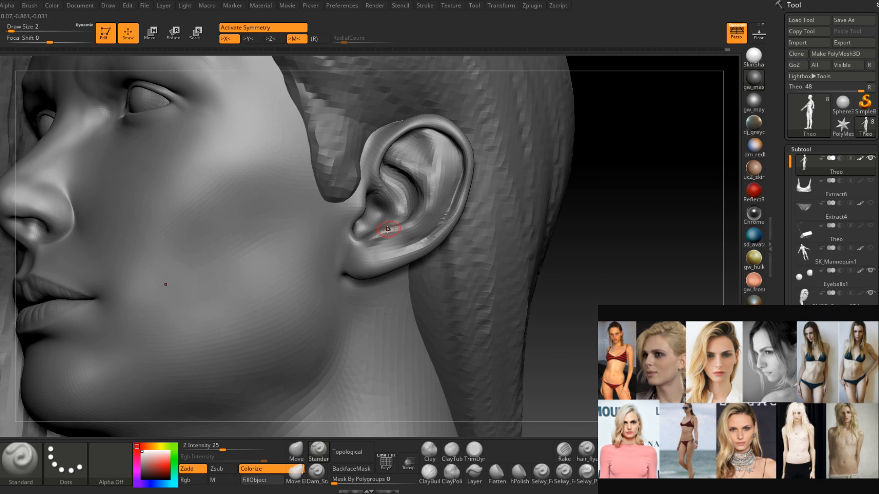
# Smooth the triangular fossa and upper concha with the Standard brush active at draw size 2.
pyautogui.moveTo(384, 240)
pyautogui.mouseDown(button='right')
pyautogui.moveTo(408, 248)
pyautogui.moveTo(380, 265)
pyautogui.moveTo(397, 252)
pyautogui.moveTo(399, 196)
pyautogui.mouseUp(button='right')
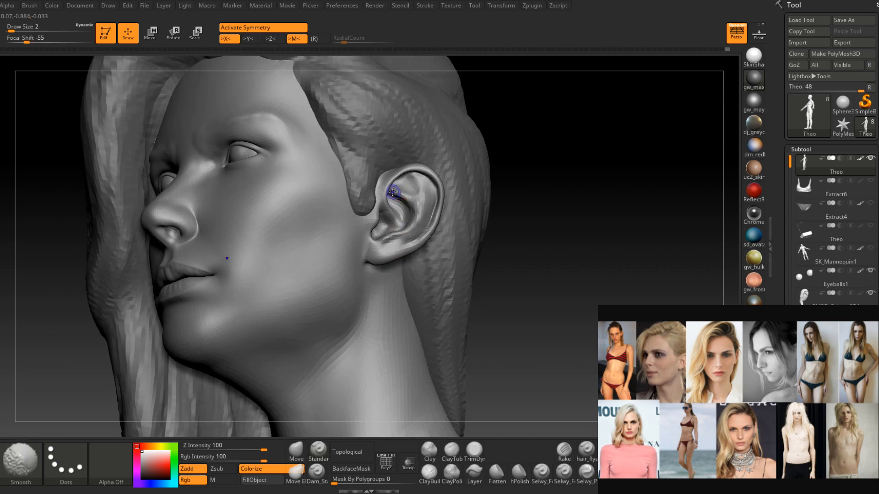
pyautogui.moveTo(417, 228); pyautogui.dragTo(417, 198, button='right')
pyautogui.keyDown('shift'); pyautogui.moveTo(419, 200); pyautogui.dragTo(410, 199); pyautogui.keyUp('shift')
pyautogui.moveTo(409, 198); pyautogui.dragTo(395, 199, button='right')
pyautogui.keyDown('shift'); pyautogui.moveTo(394, 199); pyautogui.dragTo(402, 201); pyautogui.keyUp('shift')
pyautogui.moveTo(402, 202); pyautogui.dragTo(425, 198, button='right')
# Sculpt the lower eyelid and the crease below it with the ClayBuildup brush at draw size 2.
pyautogui.moveTo(386, 257); pyautogui.dragTo(411, 298, button='right')
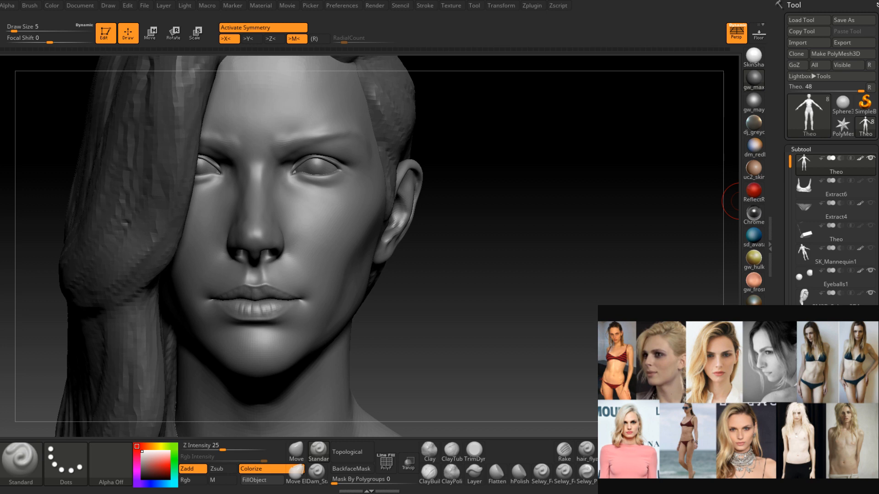
pyautogui.moveTo(410, 270); pyautogui.dragTo(454, 312, button='right')
pyautogui.keyDown('ctrl'); pyautogui.moveTo(377, 286); pyautogui.dragTo(396, 294, button='right'); pyautogui.keyUp('ctrl')
pyautogui.press('b')
pyautogui.press('c')
pyautogui.press('b')
pyautogui.moveTo(388, 237); pyautogui.dragTo(372, 253, button='right')
pyautogui.press('space')
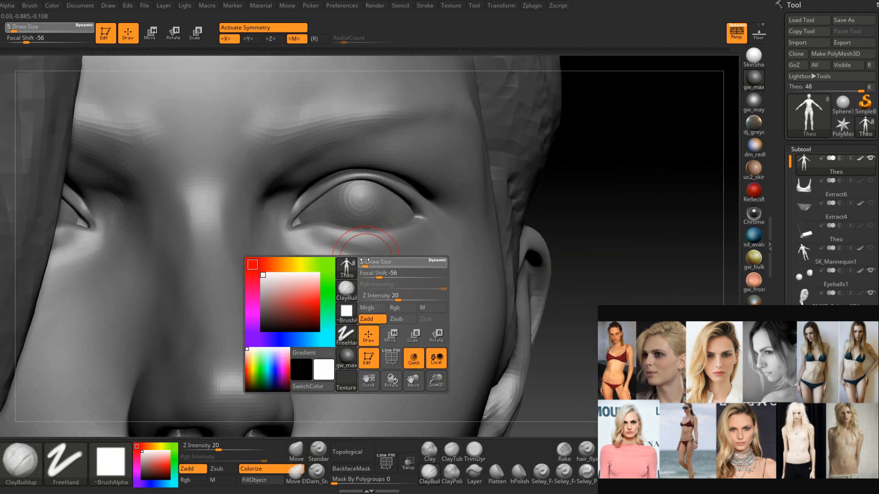
pyautogui.moveTo(365, 260); pyautogui.dragTo(361, 260)
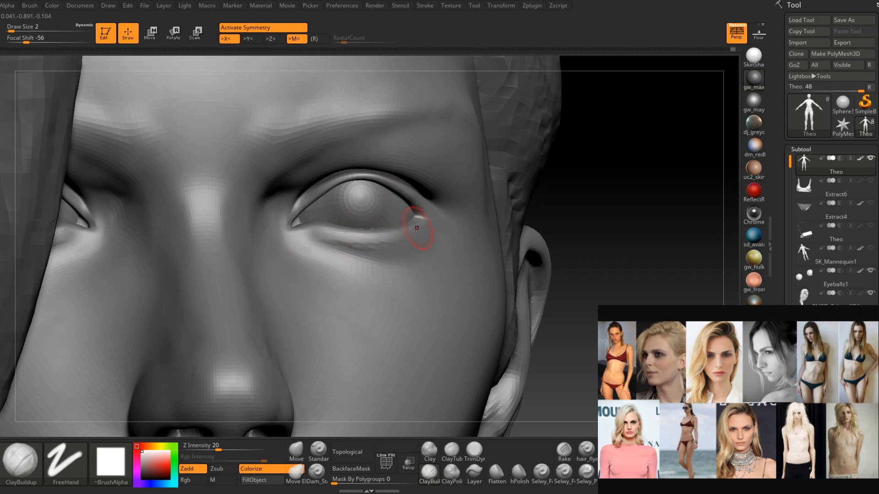
pyautogui.moveTo(409, 228); pyautogui.dragTo(339, 236, button='right')
pyautogui.moveTo(415, 241); pyautogui.dragTo(325, 237, button='right')
pyautogui.moveTo(390, 244)
pyautogui.mouseDown(button='right')
pyautogui.moveTo(314, 230)
pyautogui.moveTo(419, 235)
pyautogui.moveTo(316, 231)
pyautogui.mouseUp(button='right')
# Refine and smooth the crease under the lower eyelid with ClayBuildup at draw size 1.
pyautogui.press('space')
pyautogui.press('space')
pyautogui.moveTo(335, 236); pyautogui.dragTo(329, 236)
pyautogui.press('shift')
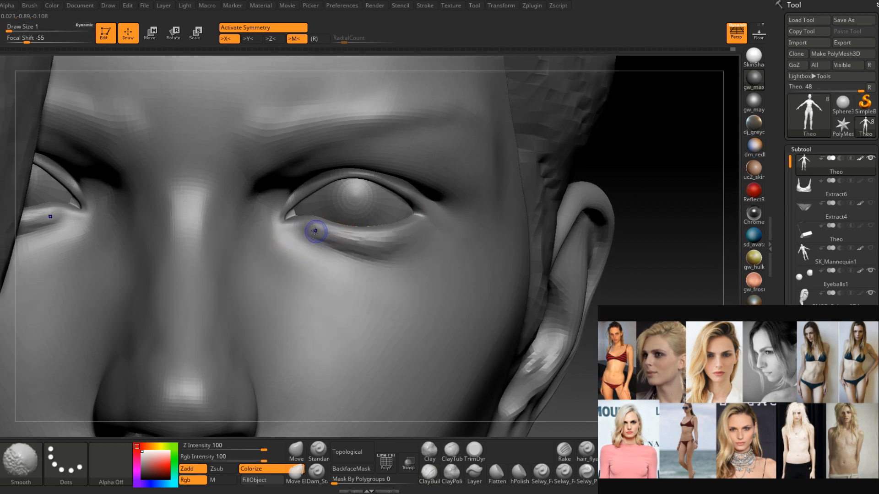
pyautogui.moveTo(409, 235); pyautogui.dragTo(332, 240, button='right')
pyautogui.moveTo(385, 245)
pyautogui.mouseDown(button='right')
pyautogui.moveTo(407, 242)
pyautogui.moveTo(326, 245)
pyautogui.moveTo(373, 245)
pyautogui.mouseUp(button='right')
pyautogui.press('shift')
# Shape and smooth the eye bag toward the outer eye corner with ClayBuildup at draw size 2.
pyautogui.press('space')
pyautogui.moveTo(382, 243); pyautogui.dragTo(385, 244)
pyautogui.moveTo(384, 244)
pyautogui.keyDown('ctrl'); pyautogui.mouseDown(button='right')
pyautogui.moveTo(365, 247)
pyautogui.moveTo(404, 243)
pyautogui.moveTo(371, 246)
pyautogui.mouseUp(button='right'); pyautogui.keyUp('ctrl')
pyautogui.press('shift')
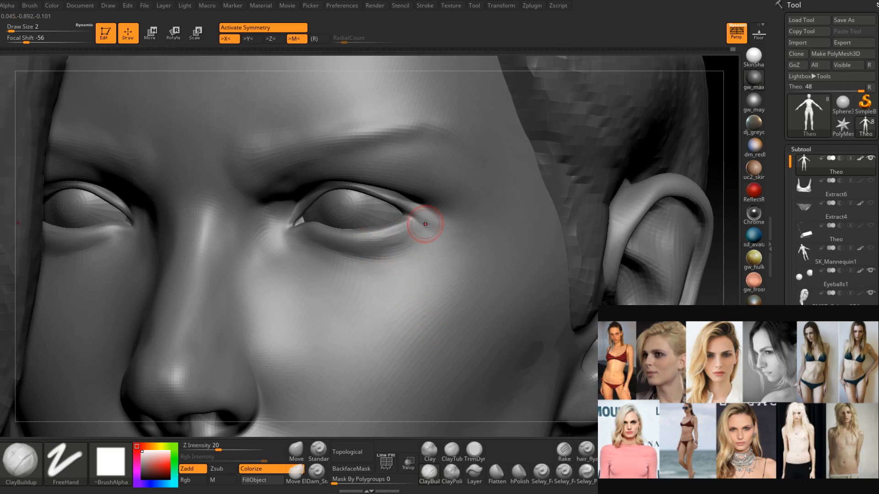
pyautogui.moveTo(384, 243); pyautogui.dragTo(402, 243, button='right')
pyautogui.press('shift')
pyautogui.moveTo(338, 257)
pyautogui.mouseDown(button='right')
pyautogui.moveTo(349, 274)
pyautogui.moveTo(375, 263)
pyautogui.moveTo(392, 278)
pyautogui.moveTo(353, 260)
pyautogui.moveTo(365, 271)
pyautogui.moveTo(367, 259)
pyautogui.moveTo(464, 392)
pyautogui.mouseUp(button='right')
pyautogui.moveTo(371, 267)
pyautogui.mouseDown(button='right')
pyautogui.moveTo(394, 270)
pyautogui.moveTo(349, 265)
pyautogui.moveTo(353, 278)
pyautogui.moveTo(354, 265)
pyautogui.mouseUp(button='right')
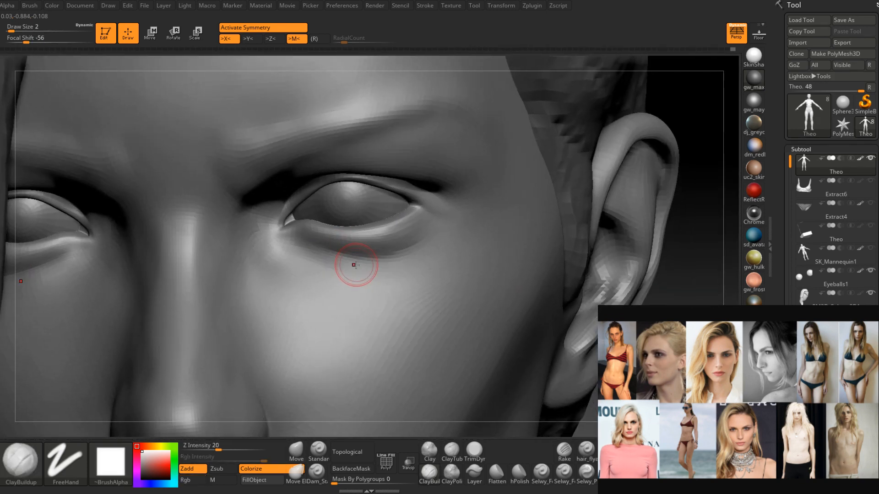
# Blend the lower edge of the eye bag into the cheek with ClayBuildup at draw size 3 and smooth it.
pyautogui.press('space')
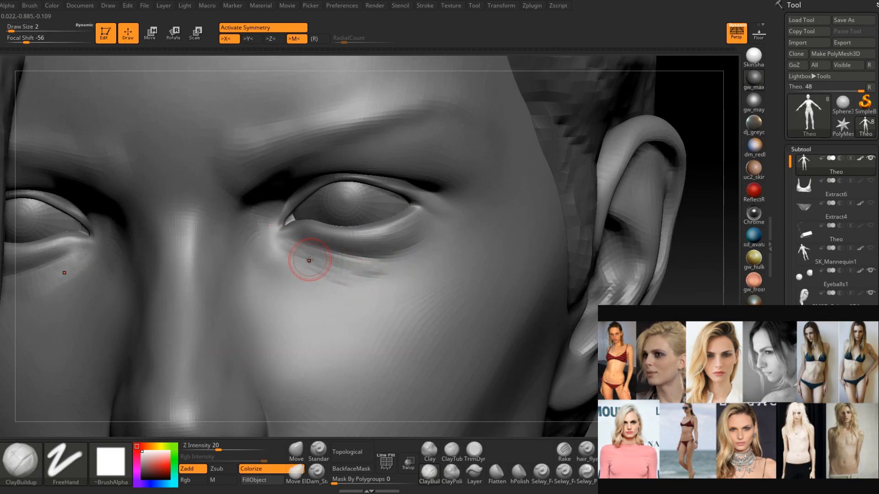
pyautogui.press('space')
pyautogui.moveTo(309, 258); pyautogui.dragTo(308, 258)
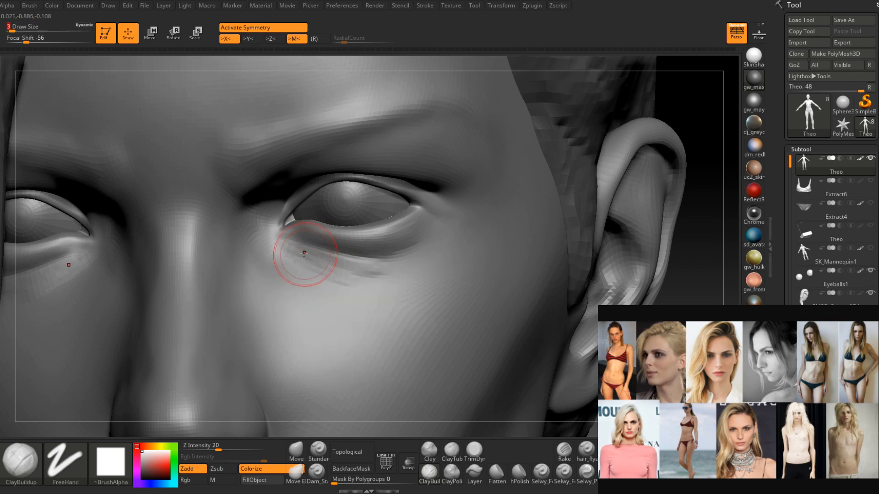
pyautogui.moveTo(384, 284)
pyautogui.mouseDown(button='right')
pyautogui.moveTo(288, 249)
pyautogui.moveTo(378, 295)
pyautogui.moveTo(368, 298)
pyautogui.mouseUp(button='right')
pyautogui.keyDown('shift'); pyautogui.moveTo(368, 298); pyautogui.dragTo(334, 281); pyautogui.keyUp('shift')
pyautogui.moveTo(306, 267)
pyautogui.mouseDown(button='right')
pyautogui.moveTo(392, 284)
pyautogui.moveTo(358, 280)
pyautogui.moveTo(383, 235)
pyautogui.mouseUp(button='right')
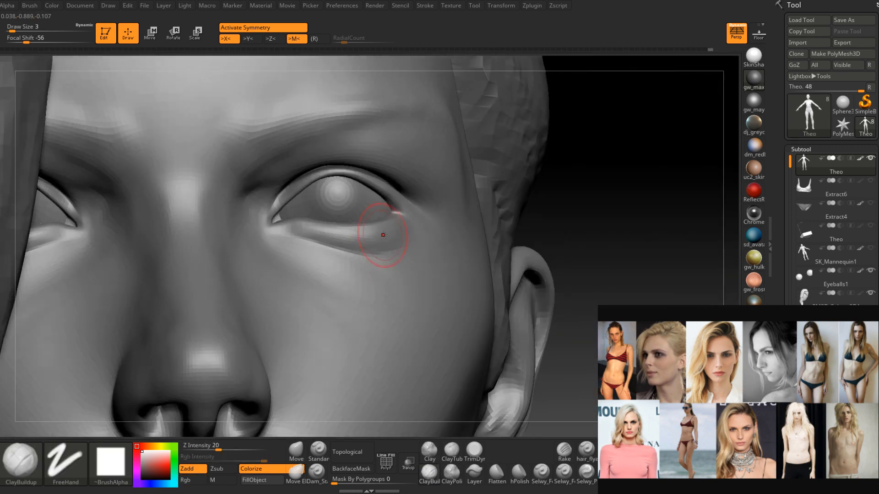
# Flatten the lower eyelid and the surface just beneath it with the TrimDynamic brush at draw size 1.
pyautogui.click(469, 448)
pyautogui.keyDown('ctrl'); pyautogui.moveTo(402, 294); pyautogui.dragTo(330, 243, button='right'); pyautogui.keyUp('ctrl')
pyautogui.press('space')
pyautogui.moveTo(344, 244); pyautogui.dragTo(320, 244)
pyautogui.moveTo(366, 242); pyautogui.dragTo(348, 258, button='right')
pyautogui.press('space')
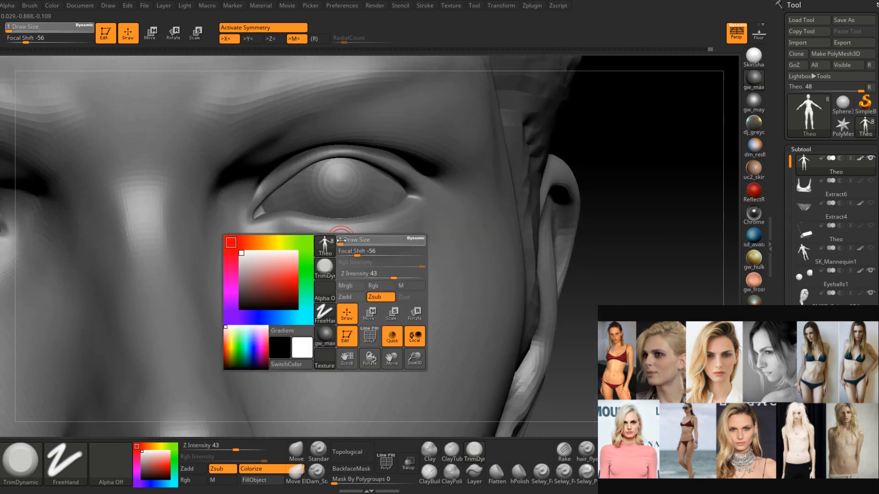
pyautogui.moveTo(341, 240); pyautogui.dragTo(380, 235)
pyautogui.moveTo(381, 235); pyautogui.dragTo(343, 235, button='right')
pyautogui.moveTo(343, 235)
pyautogui.mouseDown()
pyautogui.moveTo(422, 228)
pyautogui.moveTo(294, 223)
pyautogui.mouseUp()
pyautogui.moveTo(294, 223); pyautogui.dragTo(328, 247, button='right')
# Trim the eye bag toward the outer eye corner with TrimDynamic at draw size 1 and smooth it.
pyautogui.press('space')
pyautogui.moveTo(329, 252); pyautogui.dragTo(324, 253)
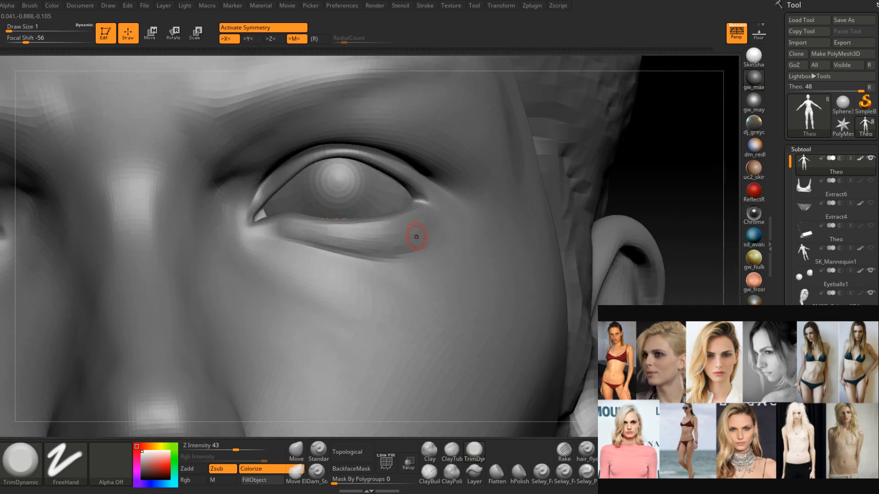
pyautogui.moveTo(337, 244); pyautogui.dragTo(287, 229, button='right')
pyautogui.press('shift')
pyautogui.keyDown('shift'); pyautogui.moveTo(397, 231); pyautogui.dragTo(299, 236); pyautogui.keyUp('shift')
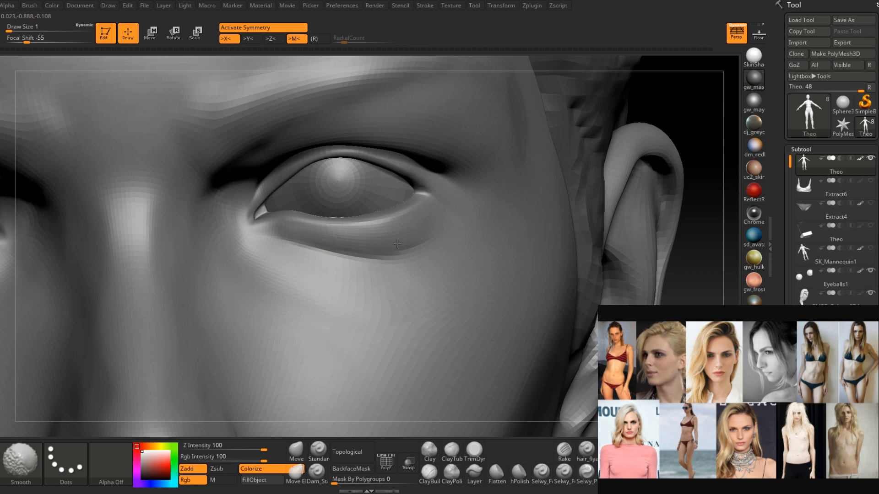
pyautogui.moveTo(419, 256)
pyautogui.keyDown('ctrl'); pyautogui.mouseDown(button='right')
pyautogui.moveTo(412, 243)
pyautogui.moveTo(406, 270)
pyautogui.moveTo(421, 261)
pyautogui.moveTo(395, 255)
pyautogui.moveTo(384, 267)
pyautogui.mouseUp(button='right'); pyautogui.keyUp('ctrl')
pyautogui.press('space')
pyautogui.moveTo(387, 263); pyautogui.dragTo(398, 262)
pyautogui.moveTo(415, 224)
pyautogui.mouseDown(button='right')
pyautogui.moveTo(351, 236)
pyautogui.moveTo(316, 270)
pyautogui.moveTo(293, 267)
pyautogui.mouseUp(button='right')
# Drop two subdivision levels and smooth the outer part of the under-eye area.
pyautogui.moveTo(392, 257)
pyautogui.keyDown('ctrl'); pyautogui.mouseDown(button='right')
pyautogui.moveTo(392, 274)
pyautogui.moveTo(410, 277)
pyautogui.moveTo(378, 280)
pyautogui.moveTo(394, 278)
pyautogui.mouseUp(button='right'); pyautogui.keyUp('ctrl')
pyautogui.hotkey('shift', 'd')
pyautogui.hotkey('shift', 'd')
pyautogui.press('space')
pyautogui.click(374, 267)
pyautogui.press('shift')
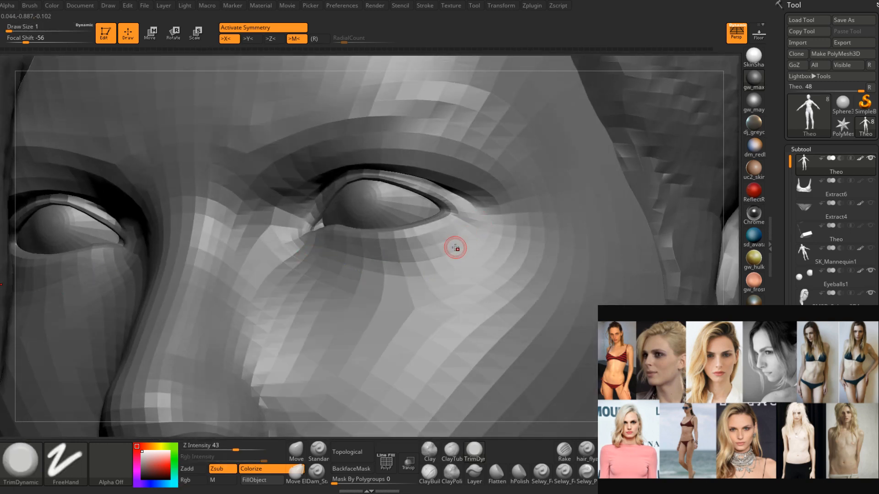
# Restore the two higher subdivision levels and check the eye area from several angles.
pyautogui.press('d')
pyautogui.press('d')
pyautogui.moveTo(443, 274)
pyautogui.keyDown('shift'); pyautogui.mouseDown(button='right')
pyautogui.moveTo(455, 253)
pyautogui.moveTo(416, 306)
pyautogui.moveTo(353, 286)
pyautogui.mouseUp(button='right'); pyautogui.keyUp('shift')
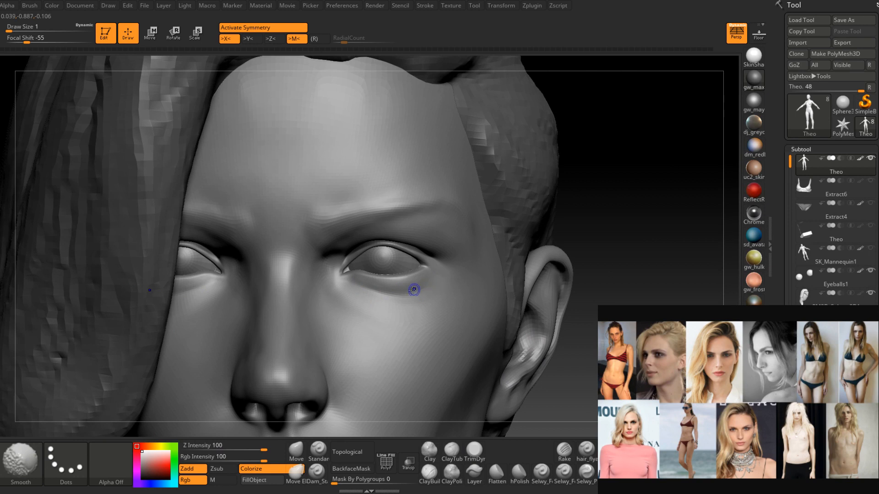
pyautogui.moveTo(449, 279)
pyautogui.mouseDown(button='right')
pyautogui.moveTo(425, 274)
pyautogui.moveTo(427, 306)
pyautogui.mouseUp(button='right')
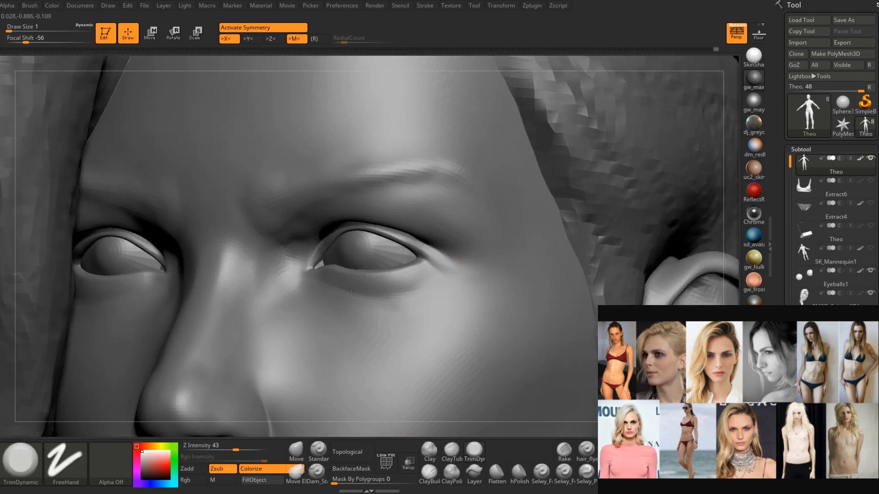
pyautogui.keyDown('shift'); pyautogui.moveTo(351, 294); pyautogui.dragTo(357, 336, button='right'); pyautogui.keyUp('shift')
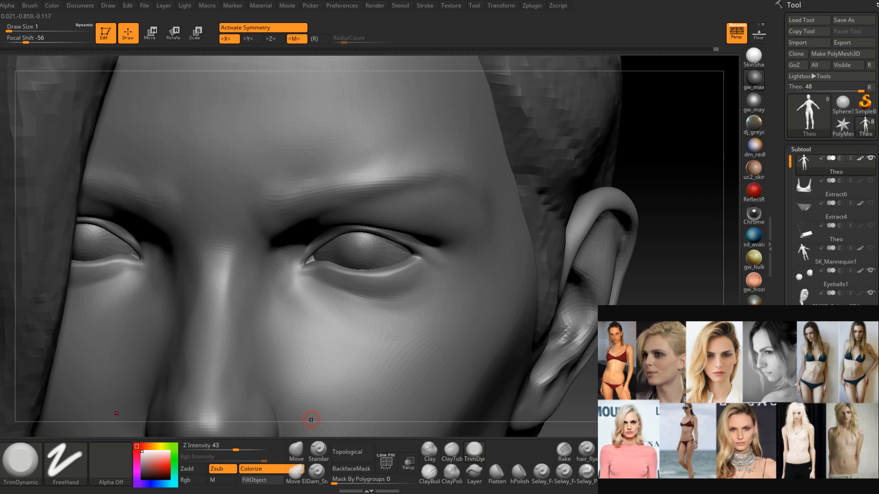
# Smooth the upper eyelid fold where it runs past the outer eye corner, using a draw size of 1.
pyautogui.click(316, 471)
pyautogui.moveTo(348, 373)
pyautogui.keyDown('ctrl'); pyautogui.mouseDown(button='right')
pyautogui.moveTo(392, 314)
pyautogui.moveTo(348, 264)
pyautogui.moveTo(353, 271)
pyautogui.mouseUp(button='right'); pyautogui.keyUp('ctrl')
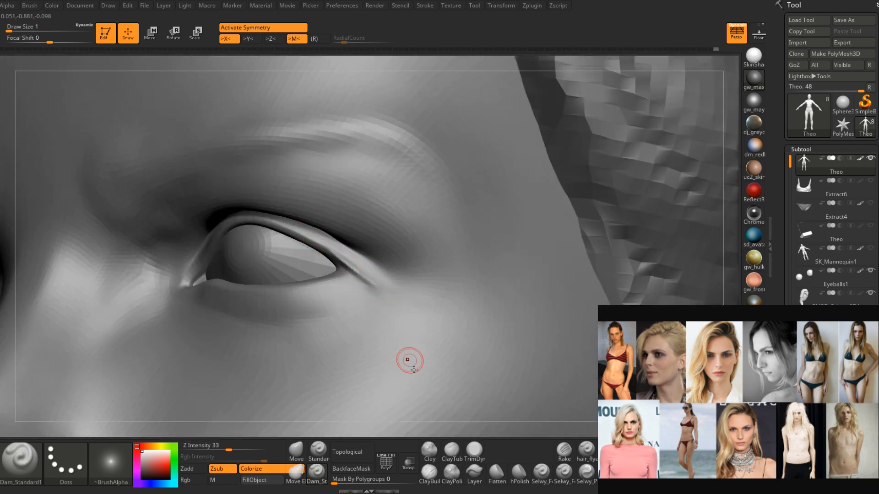
pyautogui.click(429, 472)
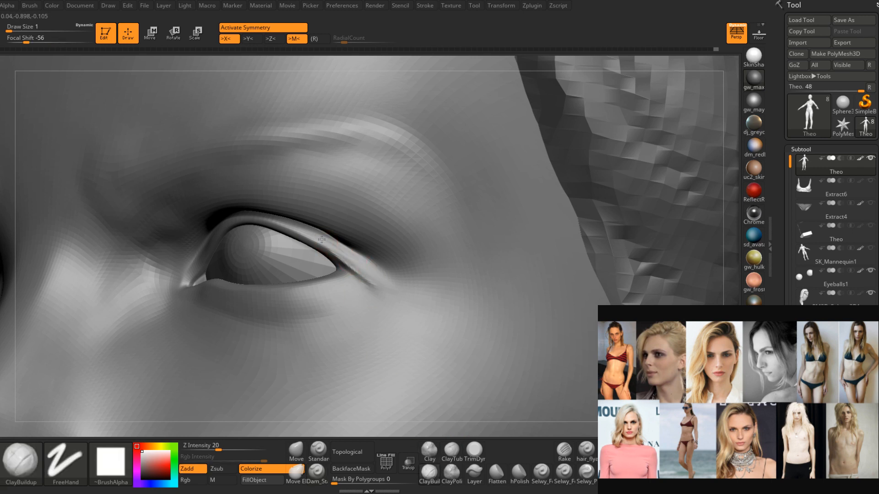
pyautogui.press('shift')
pyautogui.keyDown('shift'); pyautogui.moveTo(336, 249); pyautogui.dragTo(356, 268); pyautogui.keyUp('shift')
pyautogui.moveTo(356, 267); pyautogui.dragTo(378, 280, button='right')
pyautogui.keyDown('shift'); pyautogui.moveTo(378, 281); pyautogui.dragTo(362, 265); pyautogui.keyUp('shift')
pyautogui.moveTo(361, 265); pyautogui.dragTo(340, 256, button='right')
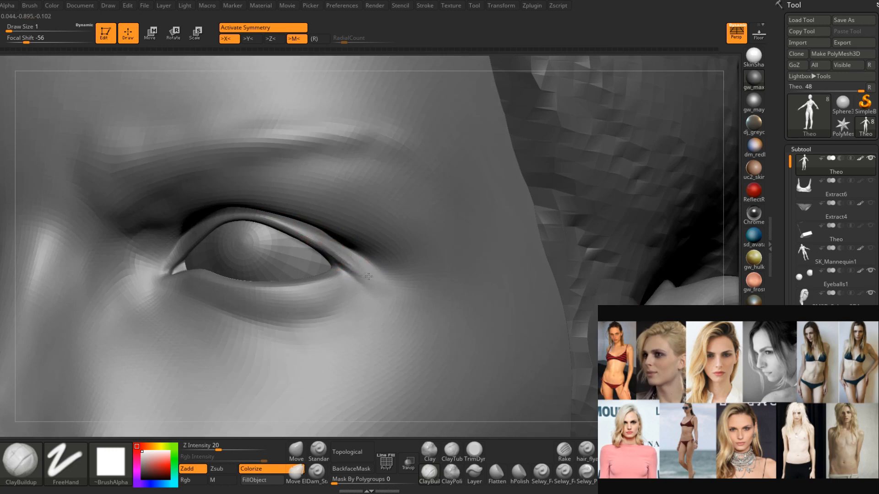
pyautogui.press('shift')
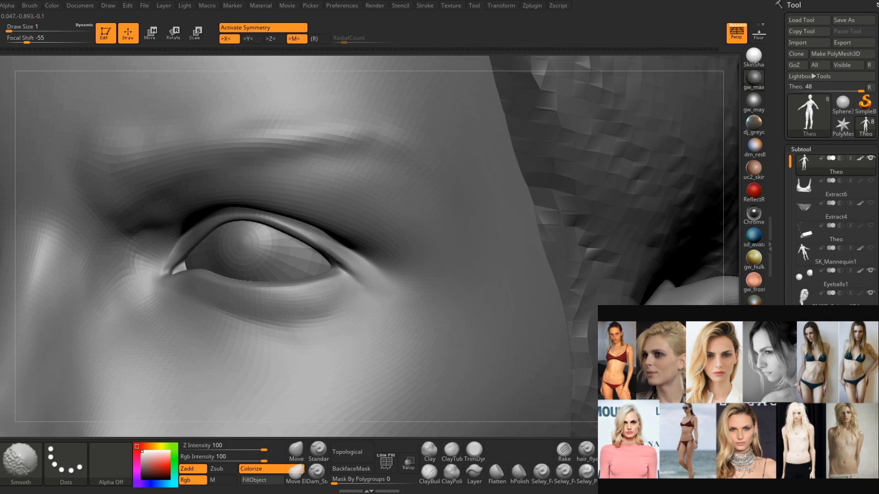
pyautogui.moveTo(263, 213)
pyautogui.mouseDown(button='right')
pyautogui.moveTo(315, 206)
pyautogui.moveTo(334, 259)
pyautogui.mouseUp(button='right')
pyautogui.keyDown('shift'); pyautogui.moveTo(334, 256); pyautogui.dragTo(321, 270); pyautogui.keyUp('shift')
pyautogui.moveTo(321, 270)
pyautogui.mouseDown(button='right')
pyautogui.moveTo(311, 282)
pyautogui.moveTo(320, 293)
pyautogui.mouseUp(button='right')
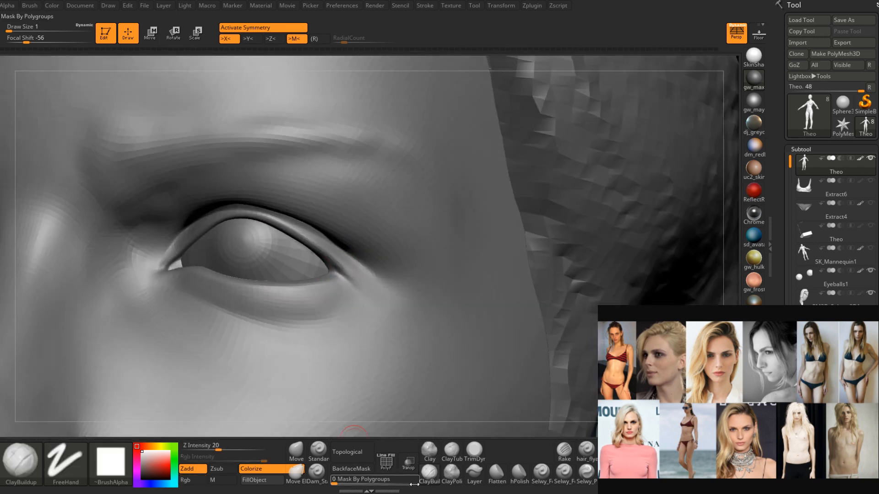
# Refine the eyelid rim at the outer eye corner with the Standard brush at draw size 1.
pyautogui.click(319, 450)
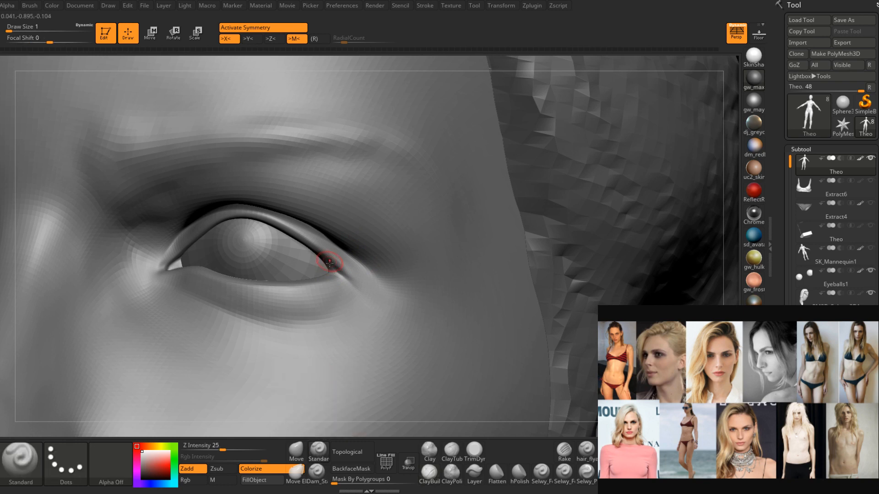
pyautogui.press('space')
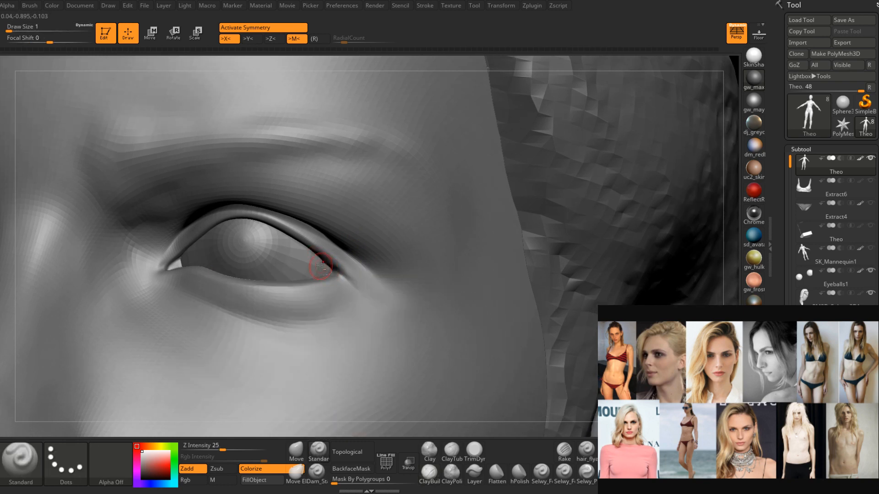
pyautogui.moveTo(319, 262); pyautogui.dragTo(330, 273, button='right')
pyautogui.moveTo(273, 282)
pyautogui.mouseDown(button='right')
pyautogui.moveTo(268, 275)
pyautogui.moveTo(305, 256)
pyautogui.moveTo(297, 223)
pyautogui.moveTo(291, 274)
pyautogui.moveTo(298, 243)
pyautogui.mouseUp(button='right')
pyautogui.press('shift')
pyautogui.keyDown('alt'); pyautogui.click(301, 284); pyautogui.keyUp('alt')
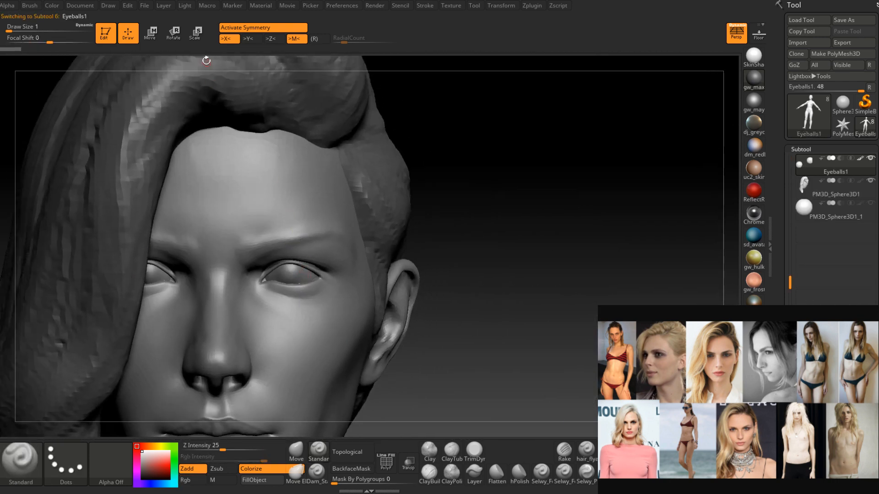
pyautogui.click(153, 33)
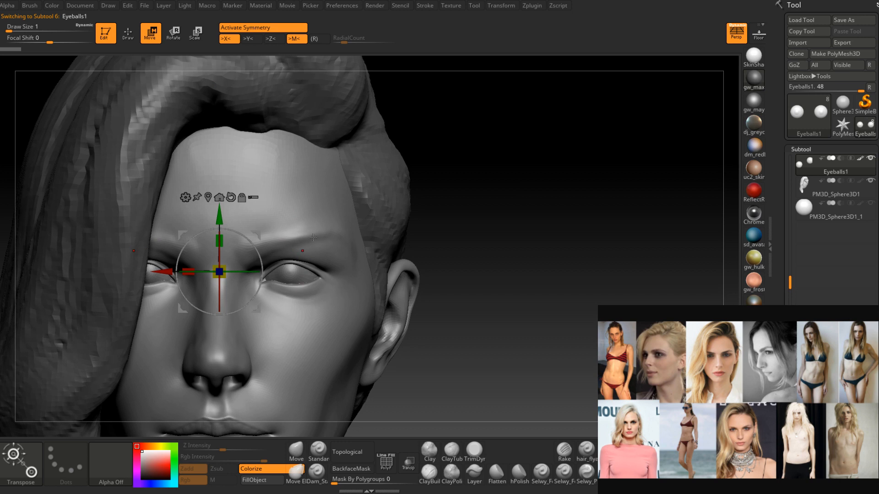
pyautogui.moveTo(334, 295)
pyautogui.mouseDown(button='right')
pyautogui.moveTo(329, 245)
pyautogui.moveTo(302, 282)
pyautogui.moveTo(315, 247)
pyautogui.moveTo(300, 272)
pyautogui.moveTo(318, 278)
pyautogui.mouseUp(button='right')
pyautogui.press('q')
pyautogui.click(295, 449)
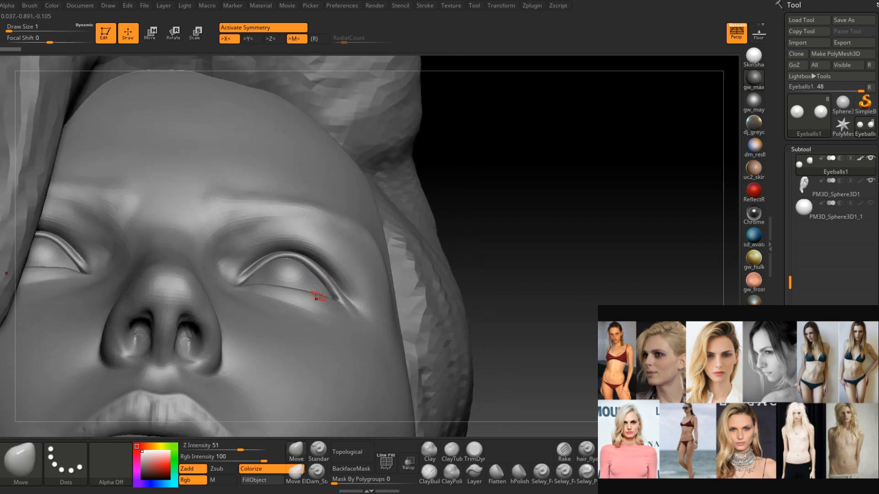
pyautogui.press('d')
pyautogui.click(407, 155)
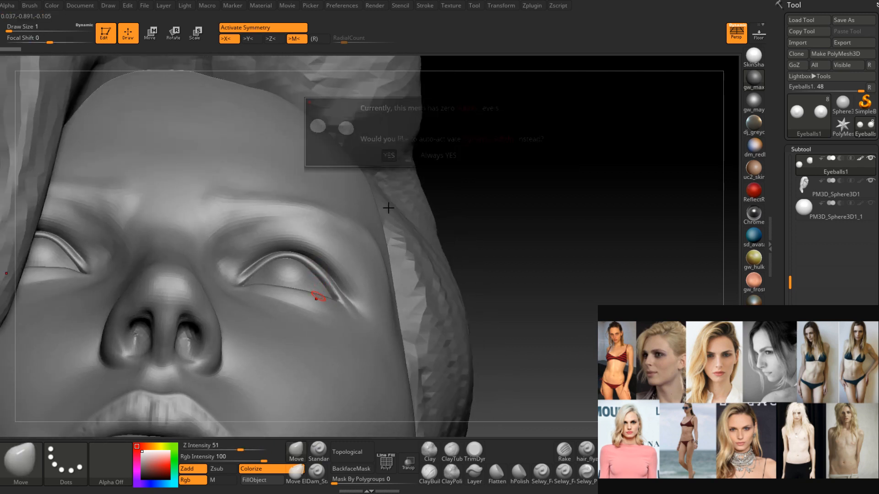
pyautogui.keyDown('alt'); pyautogui.click(364, 266); pyautogui.keyUp('alt')
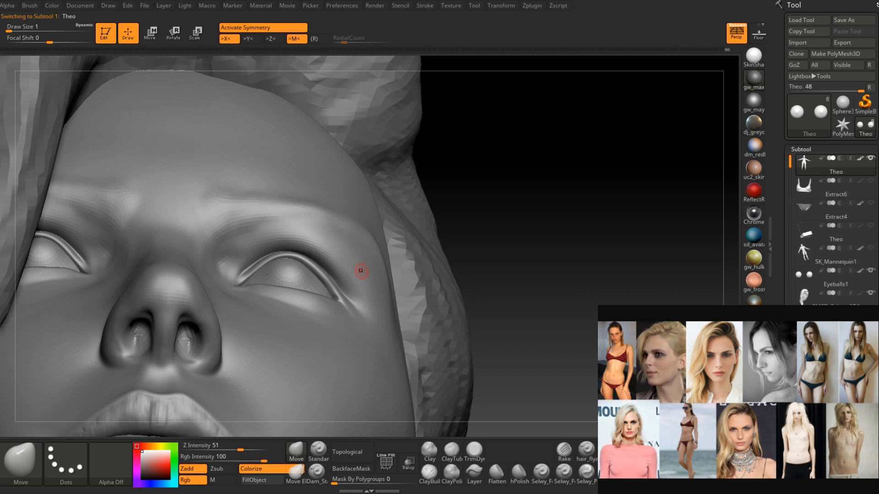
# Lower the body mesh's subdivision level and adjust the area around the eye with the Move brush at draw size 14.
pyautogui.hotkey('shift', 'd')
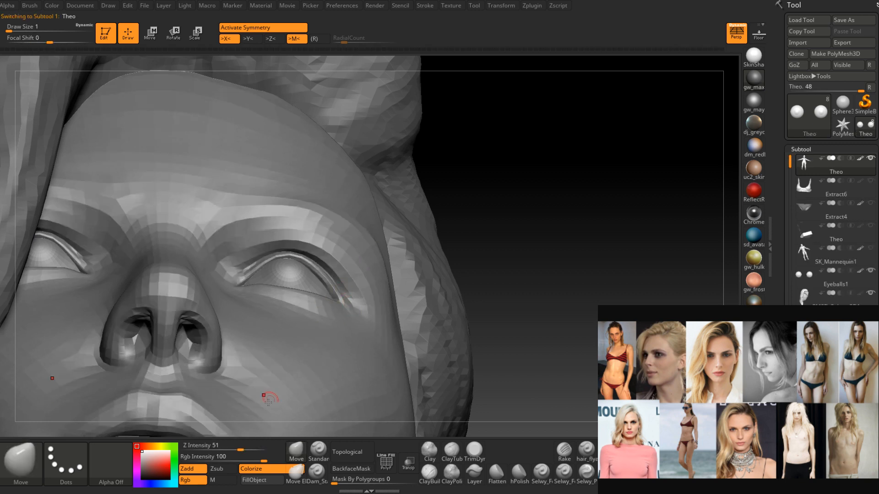
pyautogui.press('b')
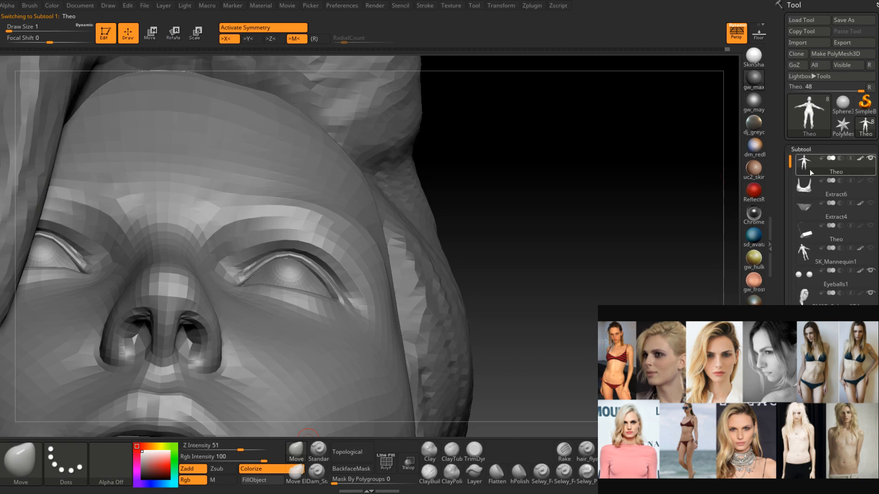
pyautogui.press('space')
pyautogui.moveTo(388, 268); pyautogui.dragTo(395, 268)
pyautogui.moveTo(387, 268); pyautogui.dragTo(407, 268, button='right')
pyautogui.press('space')
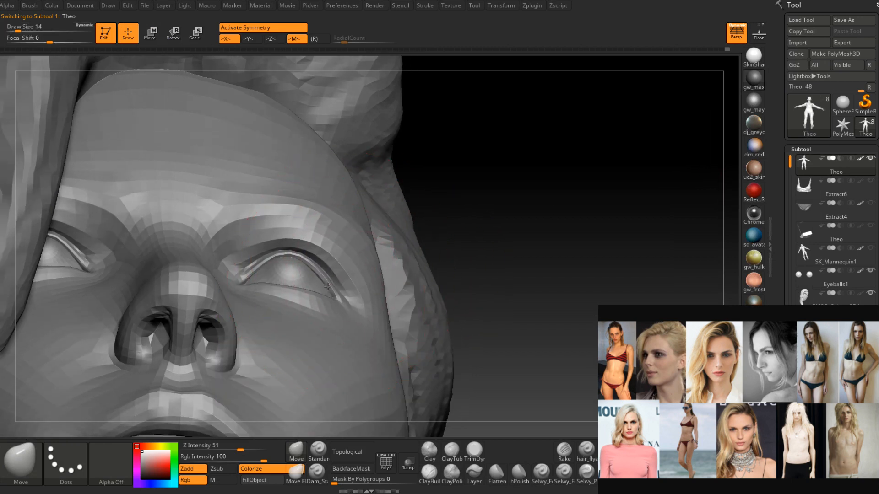
pyautogui.moveTo(324, 287); pyautogui.dragTo(325, 312, button='right')
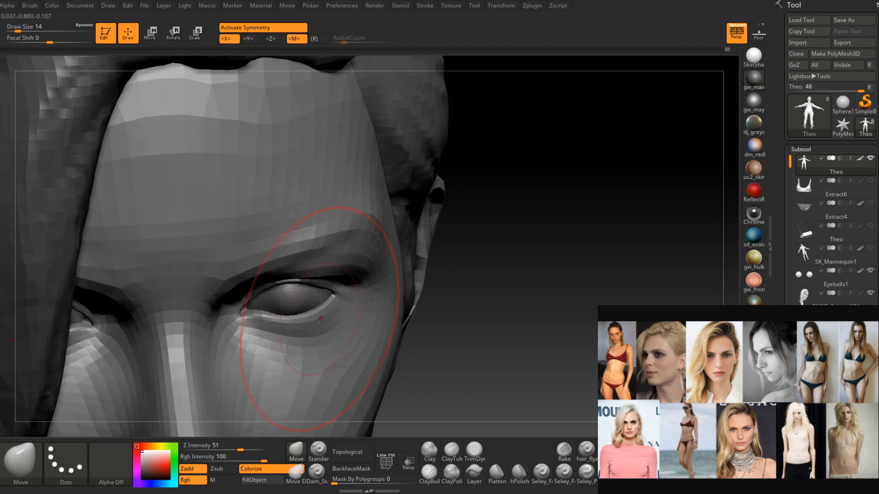
# Reshape the lower eyelid toward the outer eye corner with the Move brush at draw size 4.
pyautogui.press('space')
pyautogui.moveTo(320, 318); pyautogui.dragTo(315, 317)
pyautogui.moveTo(315, 318); pyautogui.dragTo(271, 320, button='right')
pyautogui.press('space')
pyautogui.moveTo(258, 317); pyautogui.dragTo(257, 318)
pyautogui.moveTo(260, 314)
pyautogui.mouseDown(button='right')
pyautogui.moveTo(284, 288)
pyautogui.moveTo(275, 279)
pyautogui.moveTo(268, 289)
pyautogui.moveTo(286, 283)
pyautogui.moveTo(318, 301)
pyautogui.moveTo(313, 286)
pyautogui.moveTo(315, 310)
pyautogui.moveTo(257, 316)
pyautogui.moveTo(309, 296)
pyautogui.moveTo(329, 307)
pyautogui.mouseUp(button='right')
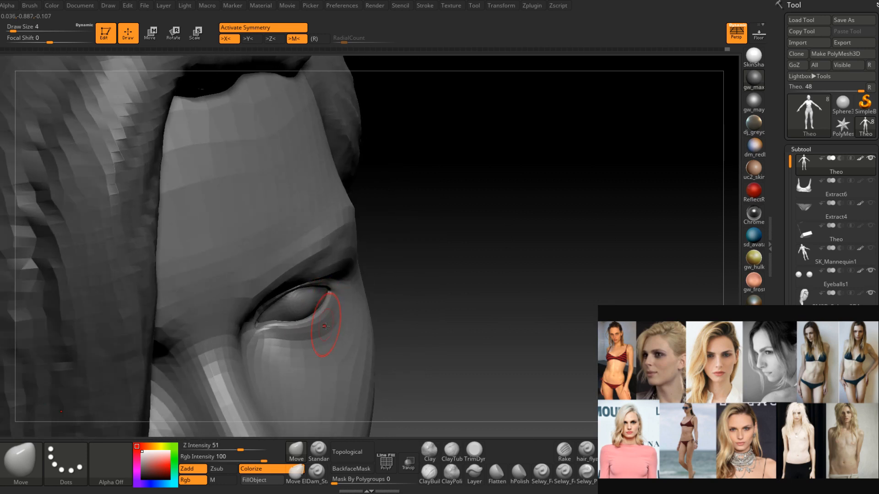
pyautogui.moveTo(316, 356)
pyautogui.mouseDown(button='right')
pyautogui.moveTo(304, 315)
pyautogui.moveTo(301, 357)
pyautogui.moveTo(314, 250)
pyautogui.mouseUp(button='right')
pyautogui.moveTo(312, 298)
pyautogui.mouseDown(button='right')
pyautogui.moveTo(314, 268)
pyautogui.moveTo(307, 328)
pyautogui.mouseUp(button='right')
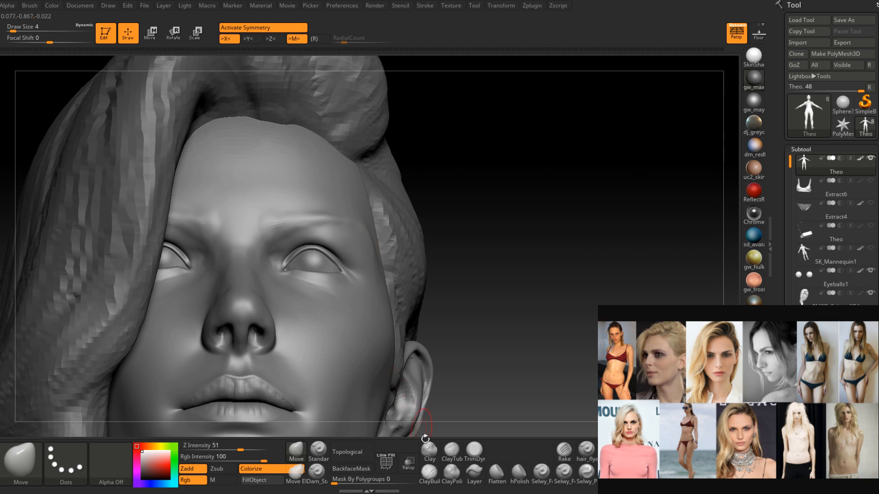
# Pull the rear edge of the nostril wing into shape in profile with the Move brush at draw size 4.
pyautogui.click(429, 473)
pyautogui.keyDown('ctrl'); pyautogui.moveTo(316, 257); pyautogui.dragTo(314, 289, button='right'); pyautogui.keyUp('ctrl')
pyautogui.moveTo(314, 288)
pyautogui.mouseDown(button='right')
pyautogui.moveTo(312, 230)
pyautogui.moveTo(320, 349)
pyautogui.mouseUp(button='right')
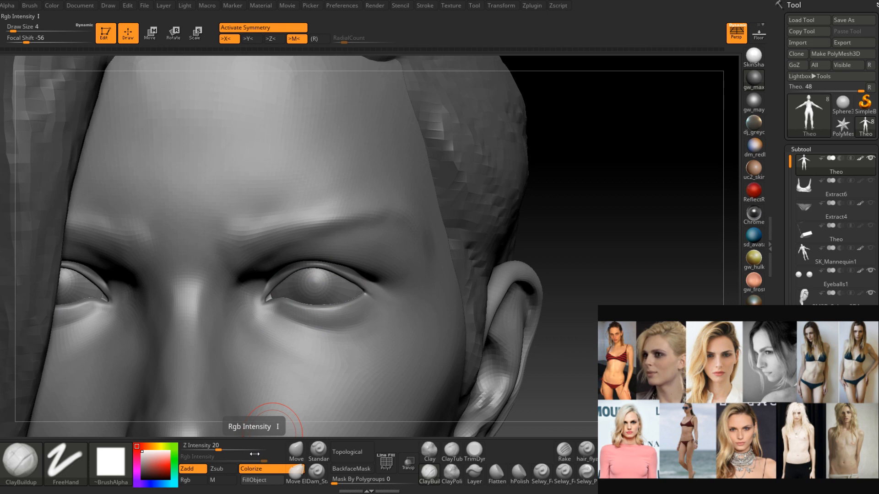
pyautogui.keyDown('ctrl'); pyautogui.moveTo(320, 366); pyautogui.dragTo(354, 187, button='right'); pyautogui.keyUp('ctrl')
pyautogui.keyDown('alt'); pyautogui.moveTo(384, 314); pyautogui.dragTo(385, 235, button='right'); pyautogui.keyUp('alt')
pyautogui.moveTo(421, 288)
pyautogui.mouseDown(button='right')
pyautogui.moveTo(383, 292)
pyautogui.moveTo(423, 252)
pyautogui.moveTo(314, 294)
pyautogui.moveTo(375, 284)
pyautogui.moveTo(320, 282)
pyautogui.moveTo(295, 258)
pyautogui.moveTo(294, 293)
pyautogui.moveTo(313, 282)
pyautogui.moveTo(293, 268)
pyautogui.moveTo(333, 283)
pyautogui.mouseUp(button='right')
pyautogui.keyDown('shift'); pyautogui.moveTo(334, 283); pyautogui.dragTo(335, 269); pyautogui.keyUp('shift')
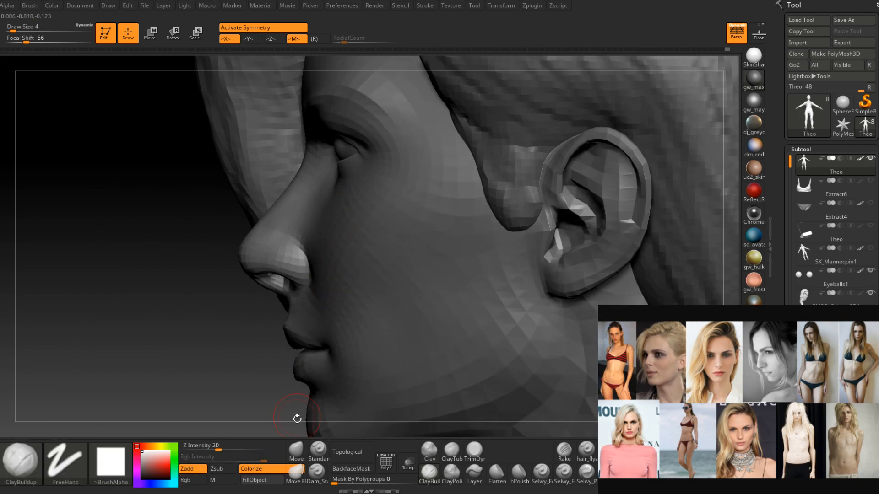
pyautogui.click(296, 451)
pyautogui.keyDown('ctrl'); pyautogui.moveTo(304, 265); pyautogui.dragTo(306, 284, button='right'); pyautogui.keyUp('ctrl')
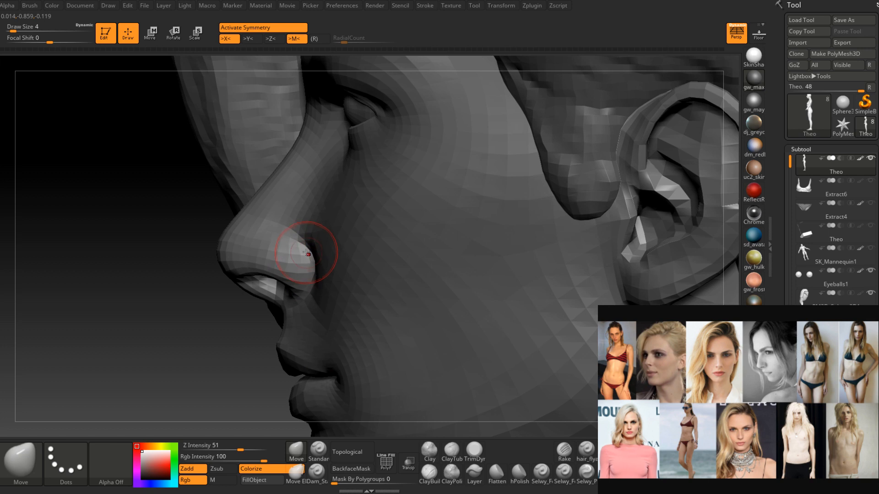
pyautogui.moveTo(310, 253)
pyautogui.mouseDown(button='right')
pyautogui.moveTo(295, 265)
pyautogui.moveTo(317, 289)
pyautogui.moveTo(336, 284)
pyautogui.moveTo(312, 287)
pyautogui.moveTo(320, 289)
pyautogui.mouseUp(button='right')
pyautogui.press('space')
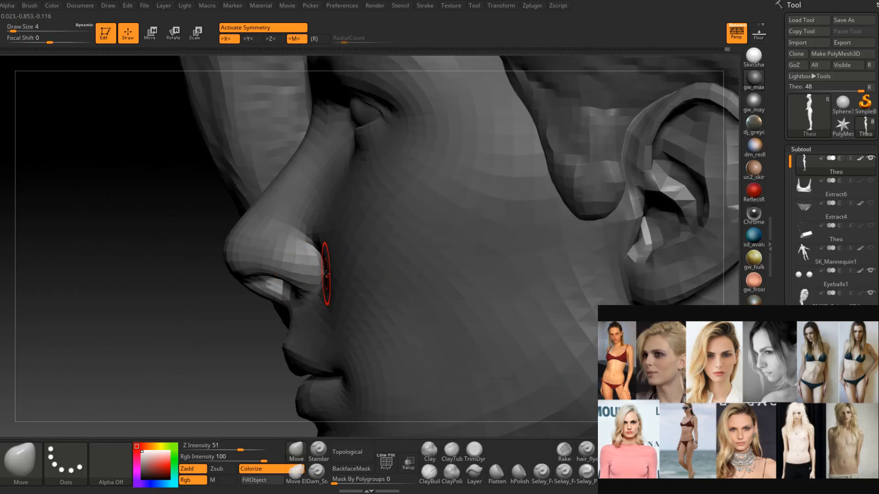
pyautogui.moveTo(329, 267)
pyautogui.mouseDown(button='right')
pyautogui.moveTo(345, 261)
pyautogui.moveTo(355, 276)
pyautogui.moveTo(347, 275)
pyautogui.moveTo(361, 265)
pyautogui.moveTo(377, 280)
pyautogui.mouseUp(button='right')
# Build up the cheek beside the nostril wing with ClayBuildup at draw size 4 and smooth it.
pyautogui.click(429, 472)
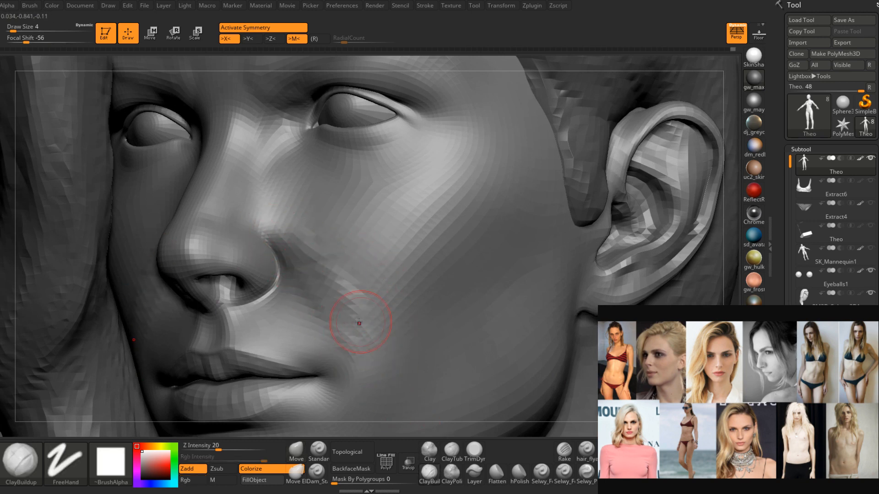
pyautogui.moveTo(318, 250)
pyautogui.mouseDown()
pyautogui.moveTo(352, 302)
pyautogui.moveTo(300, 228)
pyautogui.moveTo(305, 241)
pyautogui.mouseUp()
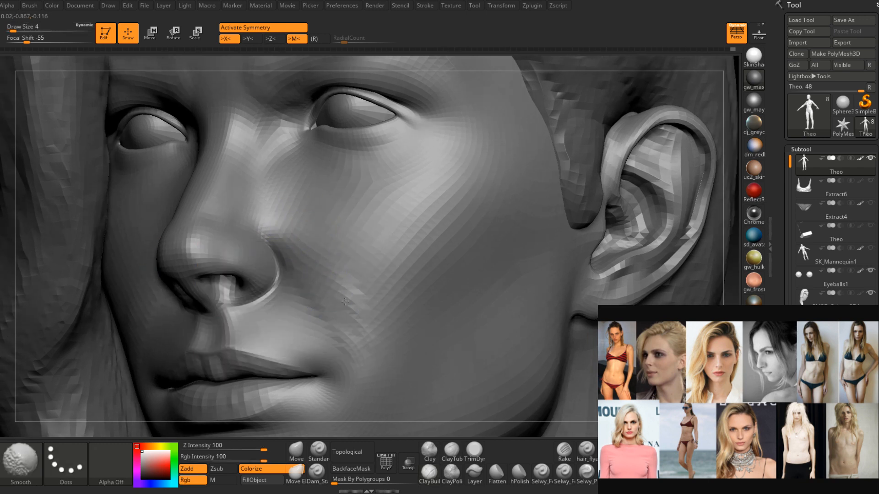
pyautogui.moveTo(330, 279); pyautogui.dragTo(367, 297, button='right')
pyautogui.keyDown('shift'); pyautogui.moveTo(321, 261); pyautogui.dragTo(304, 242); pyautogui.keyUp('shift')
pyautogui.moveTo(329, 270)
pyautogui.mouseDown(button='right')
pyautogui.moveTo(380, 279)
pyautogui.moveTo(329, 266)
pyautogui.moveTo(306, 247)
pyautogui.mouseUp(button='right')
# Raise the subdivision level and sculpt the fold from nostril wing to mouth corner with ClayBuildup at draw size 5, smoothing the strokes.
pyautogui.press('d')
pyautogui.moveTo(357, 316); pyautogui.dragTo(336, 278, button='right')
pyautogui.moveTo(276, 229); pyautogui.dragTo(331, 310)
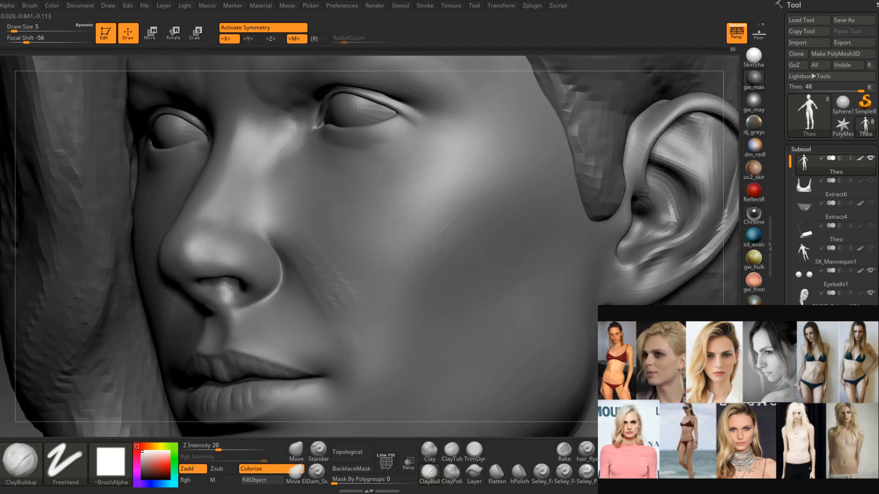
pyautogui.keyDown('shift'); pyautogui.moveTo(390, 373); pyautogui.dragTo(353, 324); pyautogui.keyUp('shift')
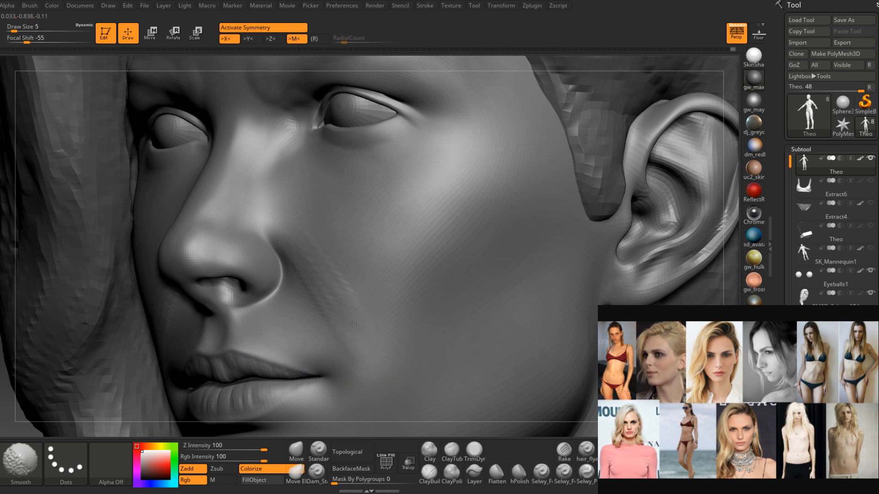
pyautogui.moveTo(293, 228); pyautogui.dragTo(325, 267, button='right')
pyautogui.keyDown('shift'); pyautogui.moveTo(325, 266); pyautogui.dragTo(380, 334); pyautogui.keyUp('shift')
# Blend the fold beside the nose and mouth into the surrounding cheek by smoothing it.
pyautogui.keyDown('ctrl'); pyautogui.moveTo(381, 334); pyautogui.dragTo(367, 251, button='right'); pyautogui.keyUp('ctrl')
pyautogui.keyDown('shift'); pyautogui.moveTo(375, 309); pyautogui.dragTo(391, 336); pyautogui.keyUp('shift')
pyautogui.moveTo(391, 336)
pyautogui.mouseDown(button='right')
pyautogui.moveTo(348, 311)
pyautogui.moveTo(340, 270)
pyautogui.mouseUp(button='right')
pyautogui.keyDown('shift'); pyautogui.moveTo(341, 270); pyautogui.dragTo(363, 302); pyautogui.keyUp('shift')
pyautogui.moveTo(366, 328); pyautogui.dragTo(403, 339, button='right')
pyautogui.keyDown('shift'); pyautogui.moveTo(369, 325); pyautogui.dragTo(340, 301); pyautogui.keyUp('shift')
pyautogui.moveTo(339, 301)
pyautogui.mouseDown(button='right')
pyautogui.moveTo(359, 297)
pyautogui.moveTo(312, 279)
pyautogui.moveTo(339, 304)
pyautogui.mouseUp(button='right')
# Sculpt the crease around the top and rear of the nostril wing with ClayBuildup at draw size 3.
pyautogui.press('space')
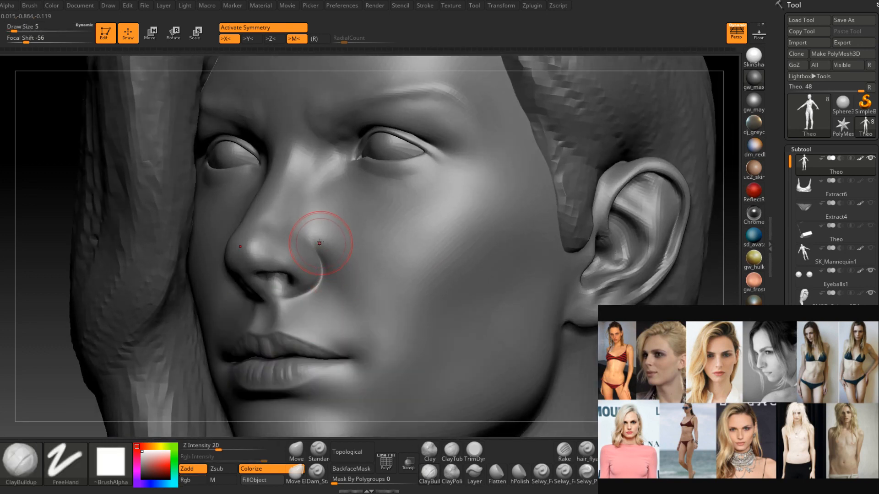
pyautogui.moveTo(320, 243); pyautogui.dragTo(310, 236, button='right')
pyautogui.press('space')
pyautogui.moveTo(310, 237); pyautogui.dragTo(316, 229)
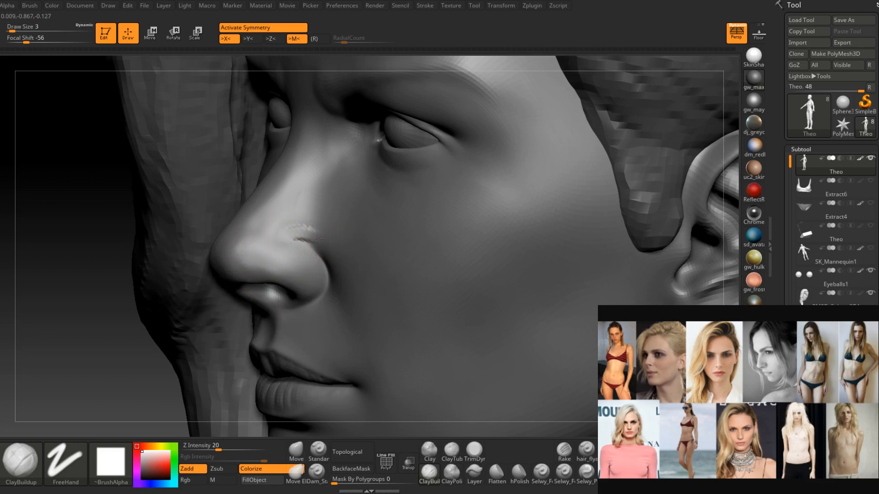
pyautogui.moveTo(330, 252); pyautogui.dragTo(310, 229, button='right')
pyautogui.press('space')
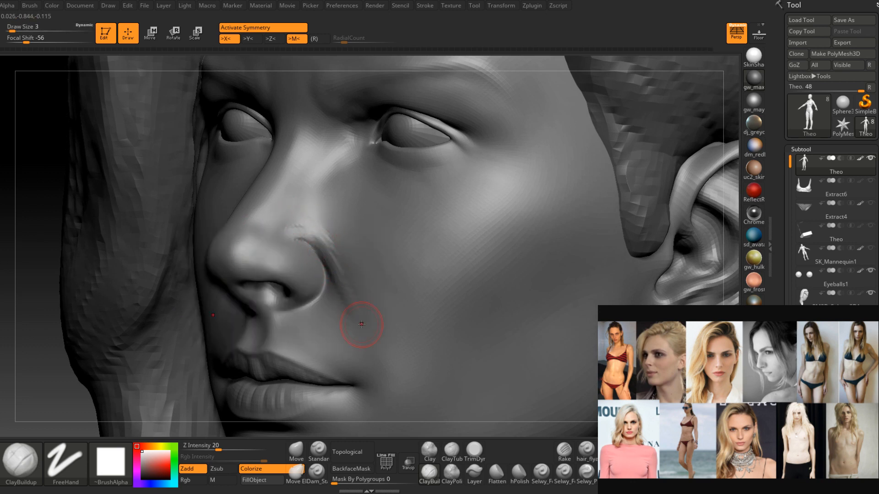
pyautogui.moveTo(341, 260); pyautogui.dragTo(344, 263, button='right')
# Build up the cheek beside the nostril wing with ClayBuildup at draw size 5 and smooth the strokes.
pyautogui.press('space')
pyautogui.moveTo(345, 265); pyautogui.dragTo(350, 264)
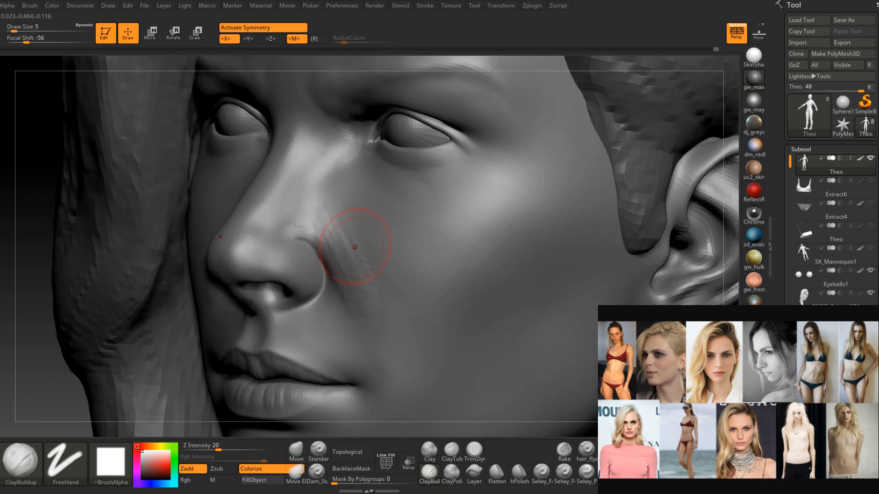
pyautogui.moveTo(354, 243); pyautogui.dragTo(377, 247, button='right')
pyautogui.keyDown('shift'); pyautogui.moveTo(337, 214); pyautogui.dragTo(349, 254); pyautogui.keyUp('shift')
pyautogui.moveTo(363, 283)
pyautogui.keyDown('shift'); pyautogui.mouseDown()
pyautogui.moveTo(345, 261)
pyautogui.moveTo(375, 284)
pyautogui.moveTo(381, 274)
pyautogui.mouseUp(); pyautogui.keyUp('shift')
pyautogui.keyDown('shift'); pyautogui.moveTo(329, 223); pyautogui.dragTo(307, 202); pyautogui.keyUp('shift')
# Sculpt the outer surface of the nostril wing with ClayBuildup at draw size 3.
pyautogui.press('space')
pyautogui.moveTo(311, 215)
pyautogui.mouseDown(button='right')
pyautogui.moveTo(277, 253)
pyautogui.moveTo(306, 268)
pyautogui.moveTo(350, 265)
pyautogui.moveTo(325, 265)
pyautogui.mouseUp(button='right')
pyautogui.press('space')
pyautogui.press('space')
pyautogui.press('space')
pyautogui.moveTo(325, 266); pyautogui.dragTo(331, 260)
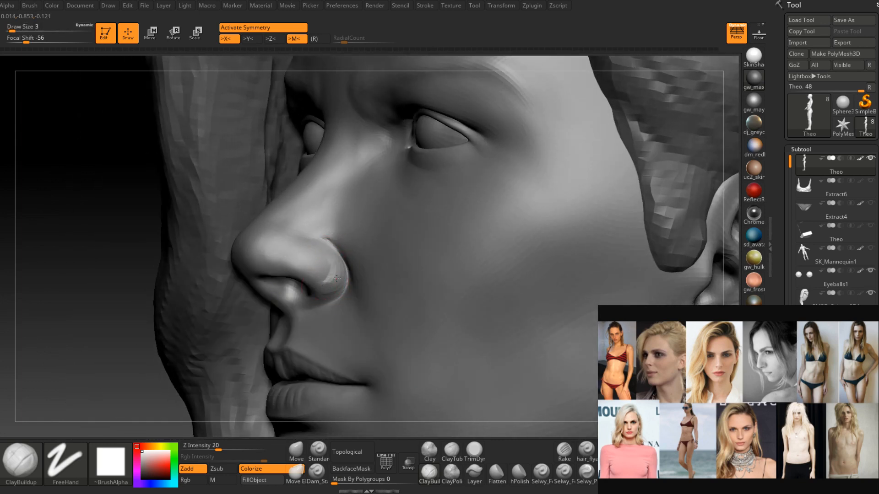
pyautogui.moveTo(335, 277)
pyautogui.mouseDown(button='right')
pyautogui.moveTo(329, 252)
pyautogui.moveTo(336, 271)
pyautogui.mouseUp(button='right')
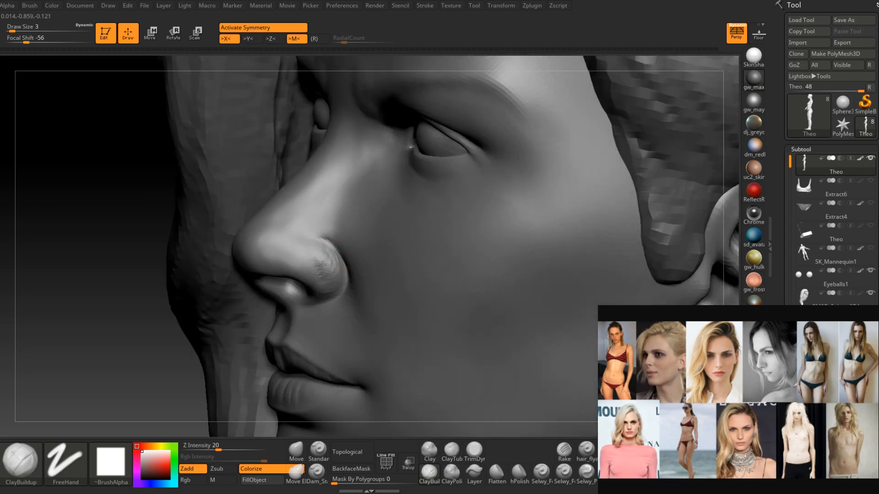
pyautogui.moveTo(299, 251)
pyautogui.mouseDown(button='right')
pyautogui.moveTo(316, 256)
pyautogui.moveTo(303, 262)
pyautogui.mouseUp(button='right')
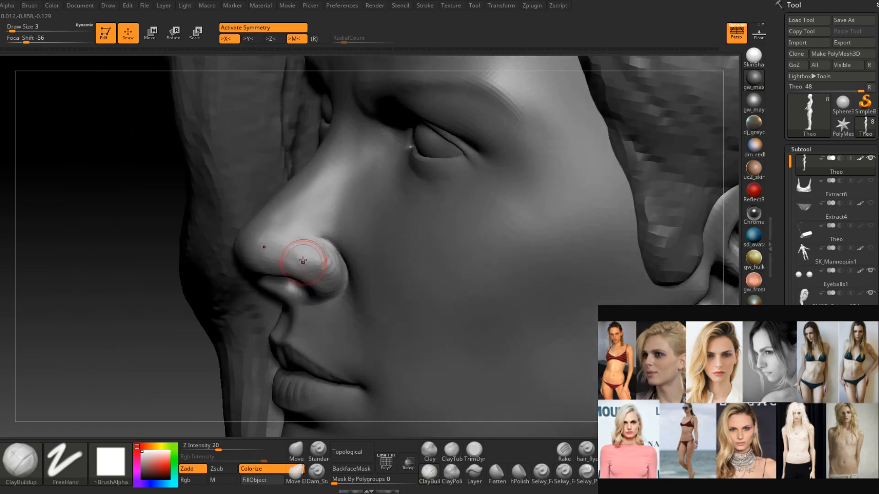
pyautogui.moveTo(292, 251)
pyautogui.mouseDown()
pyautogui.moveTo(322, 267)
pyautogui.moveTo(315, 255)
pyautogui.mouseUp()
pyautogui.moveTo(328, 272)
pyautogui.mouseDown(button='right')
pyautogui.moveTo(318, 265)
pyautogui.moveTo(324, 275)
pyautogui.moveTo(334, 268)
pyautogui.moveTo(319, 270)
pyautogui.mouseUp(button='right')
# Define the lower rim of the nostril with ClayBuildup, using draw sizes 1 and 2.
pyautogui.press('space')
pyautogui.moveTo(345, 277); pyautogui.dragTo(340, 276)
pyautogui.moveTo(341, 270)
pyautogui.mouseDown(button='right')
pyautogui.moveTo(330, 296)
pyautogui.moveTo(295, 308)
pyautogui.mouseUp(button='right')
pyautogui.press('space')
pyautogui.moveTo(288, 310); pyautogui.dragTo(282, 298)
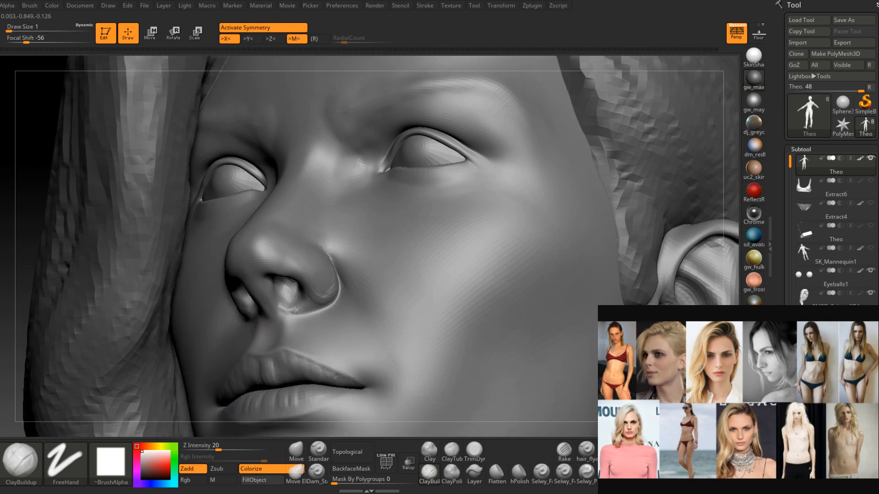
pyautogui.moveTo(304, 306); pyautogui.dragTo(296, 311, button='right')
pyautogui.press('space')
pyautogui.moveTo(287, 310); pyautogui.dragTo(282, 304)
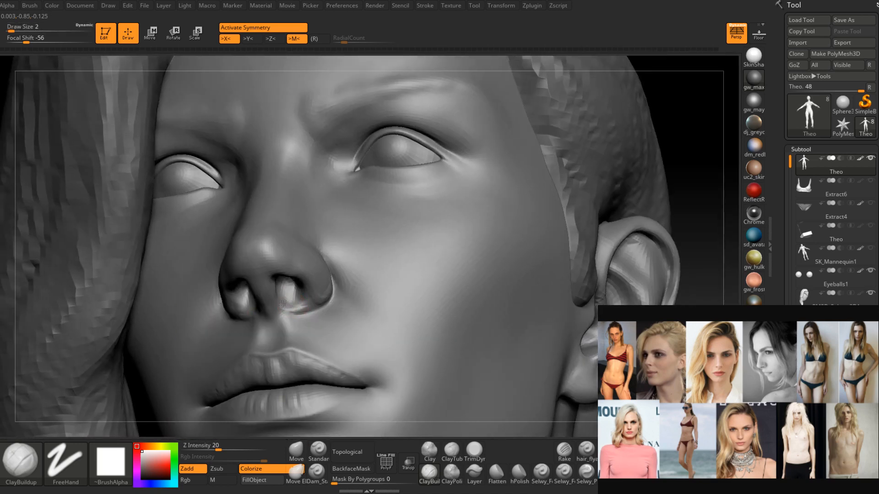
# Smooth the side of the nostril wing into the surrounding nose surface.
pyautogui.moveTo(317, 302)
pyautogui.mouseDown(button='right')
pyautogui.moveTo(293, 302)
pyautogui.moveTo(336, 287)
pyautogui.mouseUp(button='right')
pyautogui.press('shift')
pyautogui.keyDown('shift'); pyautogui.moveTo(331, 294); pyautogui.dragTo(325, 259); pyautogui.keyUp('shift')
pyautogui.moveTo(325, 293); pyautogui.dragTo(316, 267, button='right')
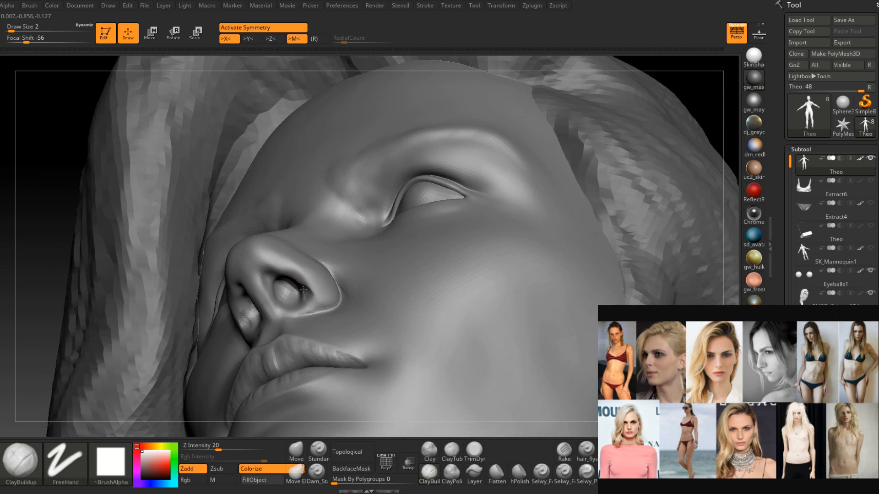
pyautogui.moveTo(314, 301)
pyautogui.mouseDown(button='right')
pyautogui.moveTo(304, 294)
pyautogui.moveTo(315, 275)
pyautogui.moveTo(370, 275)
pyautogui.moveTo(339, 279)
pyautogui.moveTo(324, 268)
pyautogui.moveTo(308, 236)
pyautogui.moveTo(333, 235)
pyautogui.mouseUp(button='right')
# Lower the subdivision level and reshape the nostril wing in profile with the Move brush at draw size 4.
pyautogui.hotkey('shift', 'd')
pyautogui.click(295, 451)
pyautogui.moveTo(338, 279); pyautogui.dragTo(320, 308, button='right')
pyautogui.press('space')
pyautogui.click(337, 247)
pyautogui.moveTo(337, 246); pyautogui.dragTo(342, 247)
pyautogui.moveTo(341, 247); pyautogui.dragTo(331, 260, button='right')
# Adjust the lower edge of the nostril wing with the Move brush at draw size 3.
pyautogui.press('space')
pyautogui.click(332, 258)
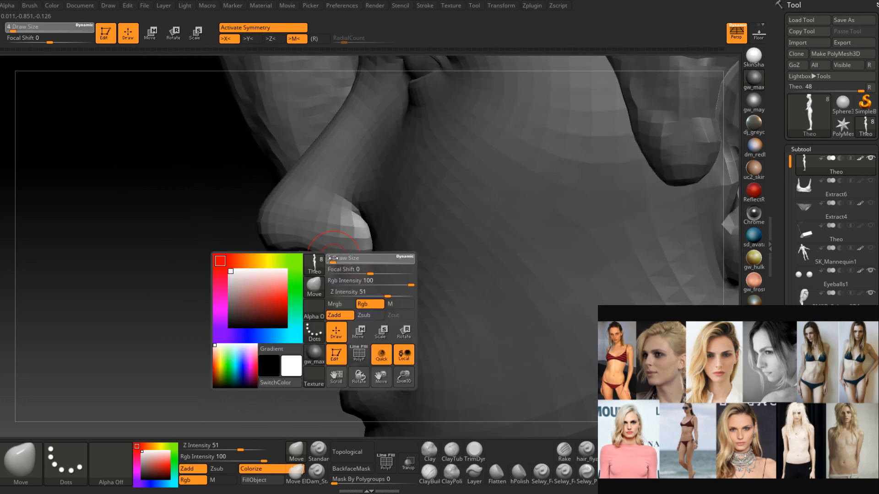
pyautogui.moveTo(325, 253); pyautogui.dragTo(303, 251, button='right')
pyautogui.press('space')
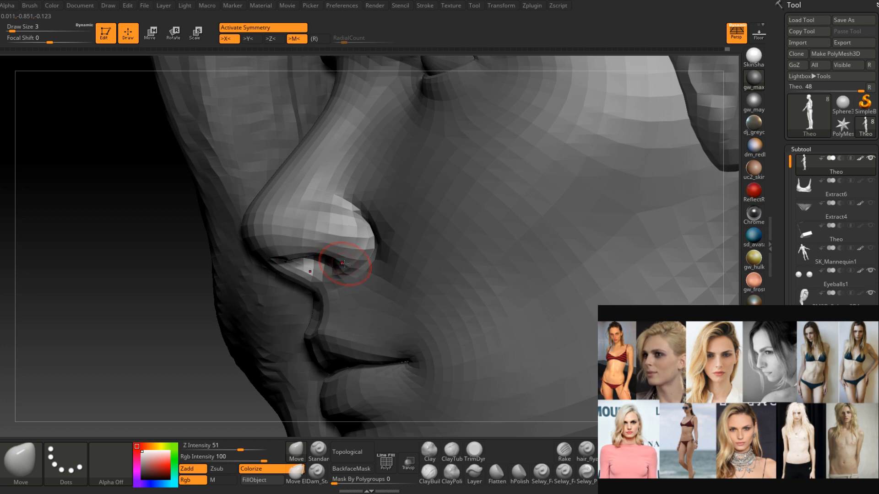
# Trim the inside of the nostril with TrimDynamic at draw size 2, working from below the nose.
pyautogui.moveTo(343, 264)
pyautogui.mouseDown(button='right')
pyautogui.moveTo(304, 274)
pyautogui.moveTo(319, 256)
pyautogui.moveTo(314, 239)
pyautogui.mouseUp(button='right')
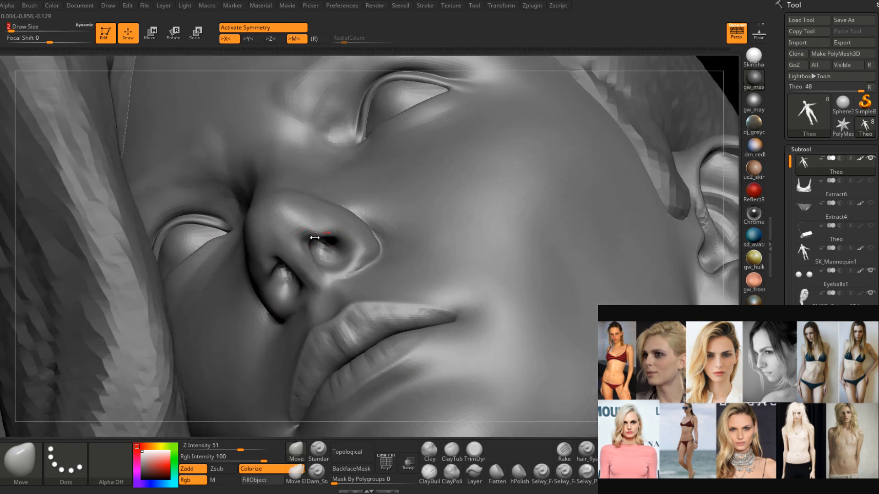
pyautogui.click(473, 449)
pyautogui.moveTo(312, 232)
pyautogui.mouseDown(button='right')
pyautogui.moveTo(275, 234)
pyautogui.moveTo(306, 229)
pyautogui.moveTo(310, 243)
pyautogui.moveTo(279, 240)
pyautogui.moveTo(321, 244)
pyautogui.moveTo(329, 209)
pyautogui.moveTo(298, 220)
pyautogui.moveTo(275, 203)
pyautogui.moveTo(355, 282)
pyautogui.mouseUp(button='right')
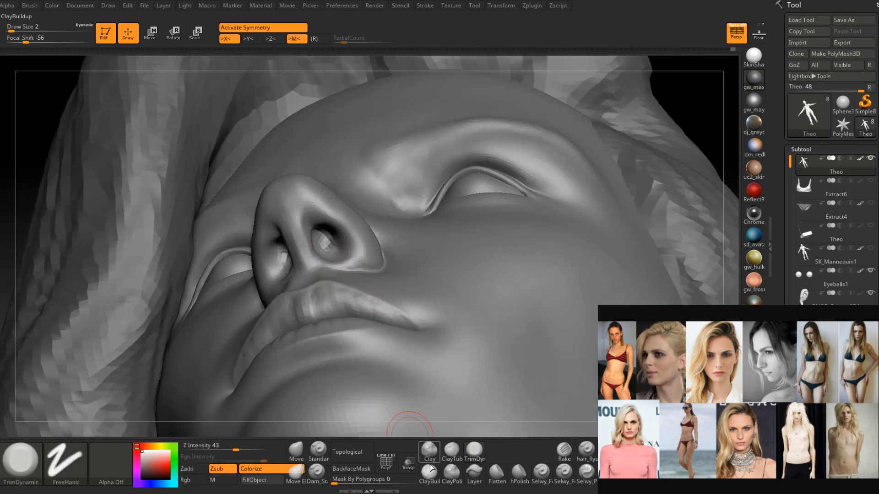
# Sculpt the nostril opening with ClayBuildup at draw size 2 and smooth its inner edge.
pyautogui.press('b')
pyautogui.press('c')
pyautogui.press('b')
pyautogui.moveTo(324, 230)
pyautogui.mouseDown(button='right')
pyautogui.moveTo(317, 215)
pyautogui.moveTo(311, 223)
pyautogui.mouseUp(button='right')
pyautogui.moveTo(319, 256)
pyautogui.mouseDown(button='right')
pyautogui.moveTo(350, 219)
pyautogui.moveTo(335, 226)
pyautogui.moveTo(319, 220)
pyautogui.moveTo(362, 228)
pyautogui.mouseUp(button='right')
pyautogui.keyDown('shift'); pyautogui.moveTo(337, 231); pyautogui.dragTo(343, 243); pyautogui.keyUp('shift')
pyautogui.moveTo(362, 234)
pyautogui.mouseDown(button='right')
pyautogui.moveTo(343, 226)
pyautogui.moveTo(342, 249)
pyautogui.moveTo(375, 200)
pyautogui.moveTo(372, 208)
pyautogui.mouseUp(button='right')
pyautogui.moveTo(401, 219); pyautogui.dragTo(304, 321, button='right')
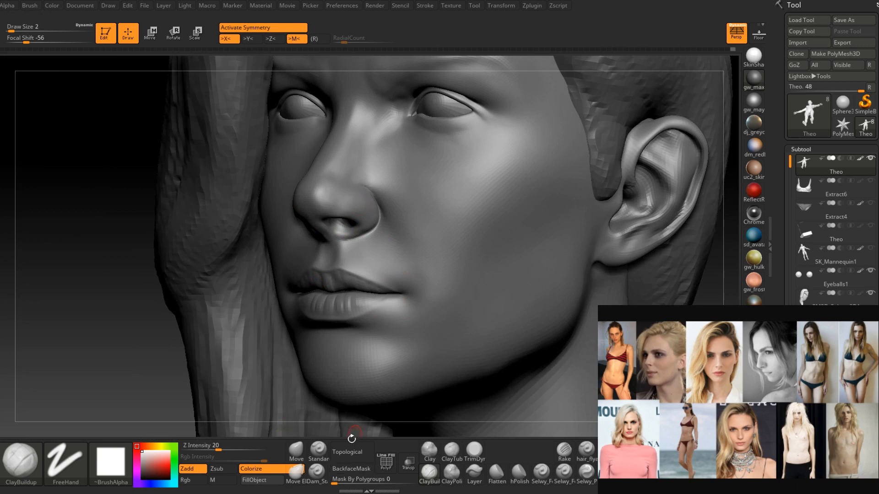
# Add volume to the nostril wing with the Inflat brush at draw size 4.
pyautogui.click(36, 458)
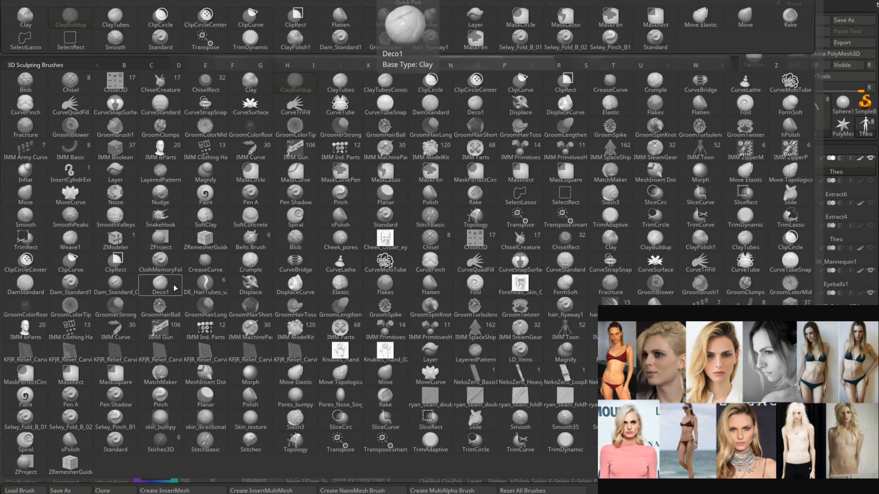
pyautogui.click(313, 64)
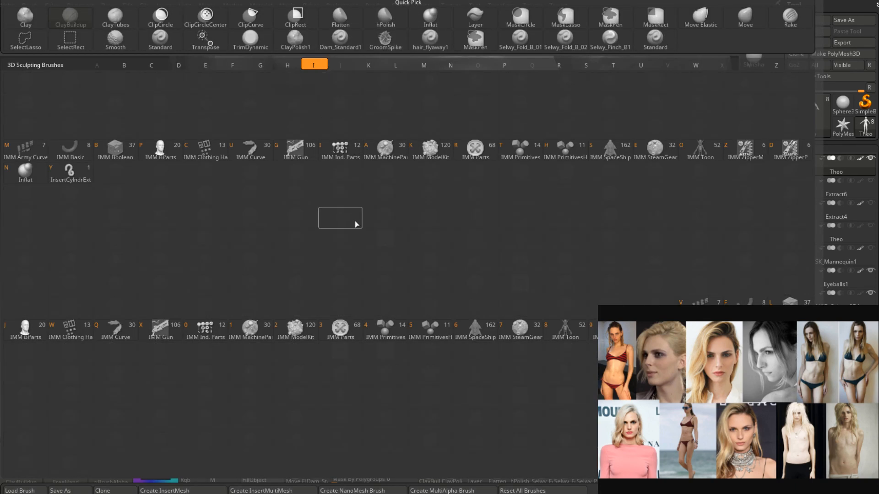
pyautogui.click(26, 173)
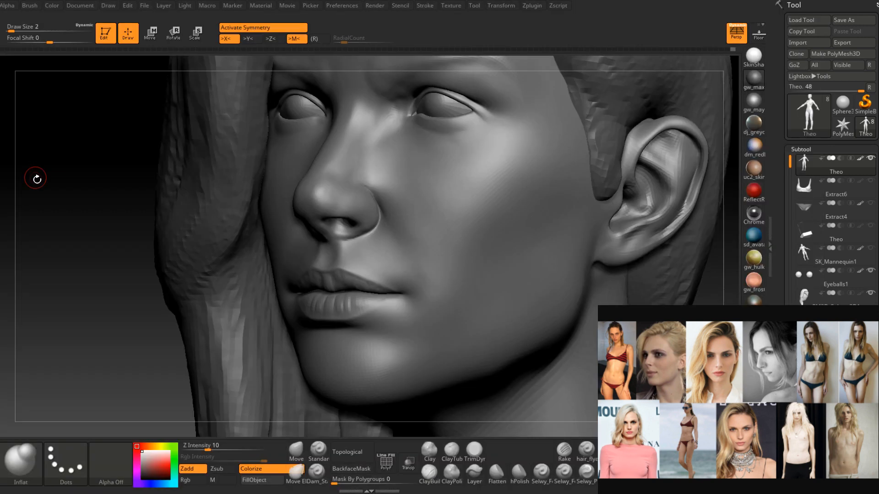
pyautogui.moveTo(389, 221); pyautogui.dragTo(439, 222, button='right')
pyautogui.keyDown('ctrl'); pyautogui.moveTo(439, 222); pyautogui.dragTo(439, 256, button='right'); pyautogui.keyUp('ctrl')
pyautogui.press('space')
pyautogui.moveTo(369, 224); pyautogui.dragTo(373, 224)
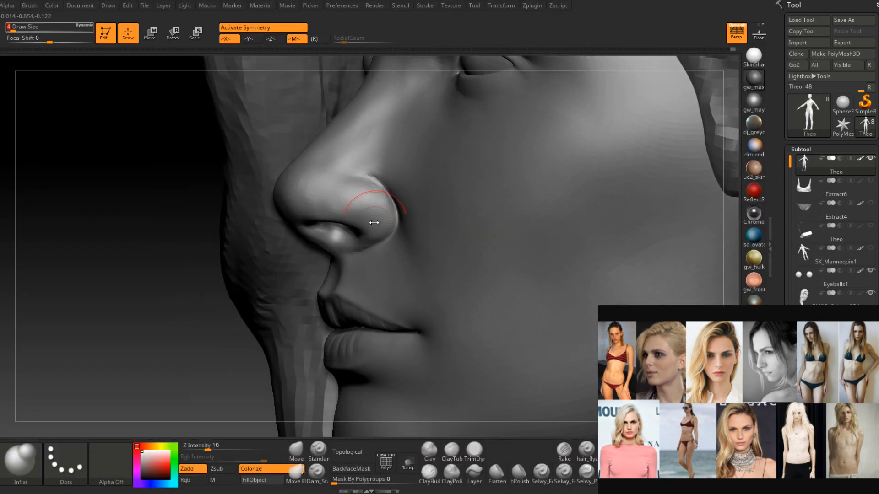
pyautogui.moveTo(384, 201); pyautogui.dragTo(378, 234, button='right')
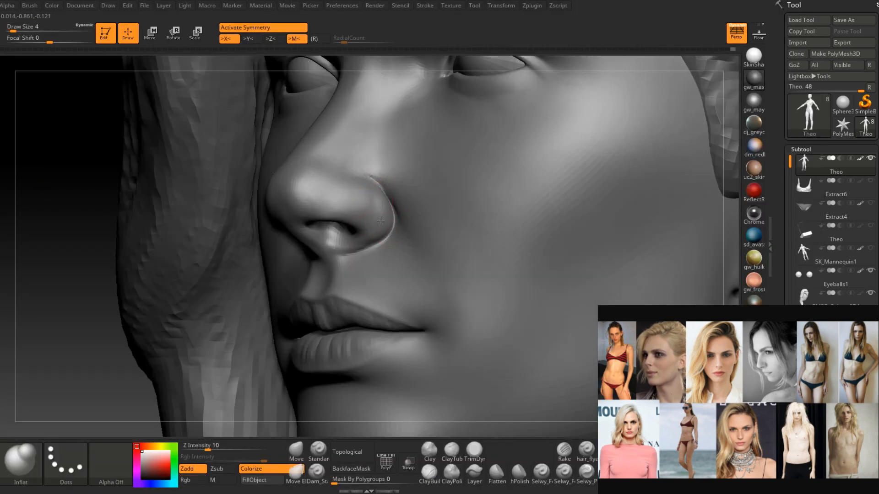
pyautogui.moveTo(320, 221); pyautogui.dragTo(368, 235)
pyautogui.moveTo(338, 220)
pyautogui.mouseDown(button='right')
pyautogui.moveTo(389, 220)
pyautogui.moveTo(353, 219)
pyautogui.moveTo(373, 234)
pyautogui.moveTo(377, 198)
pyautogui.mouseUp(button='right')
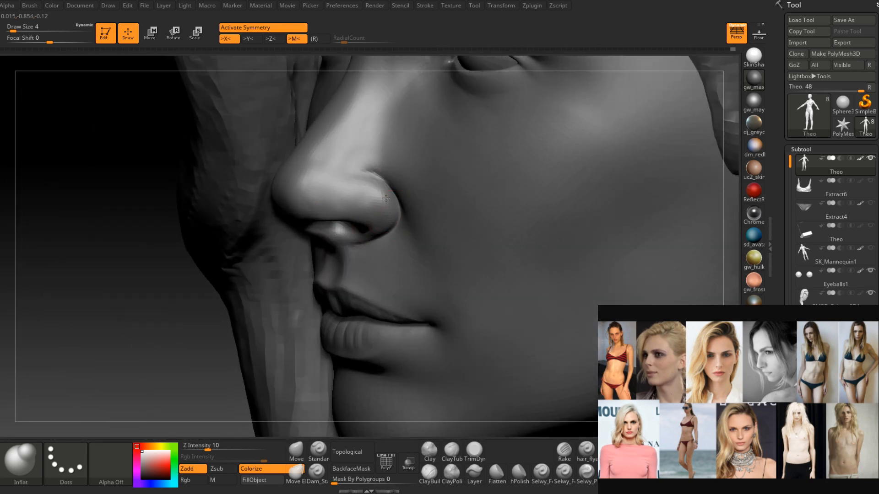
pyautogui.moveTo(354, 210); pyautogui.dragTo(293, 211)
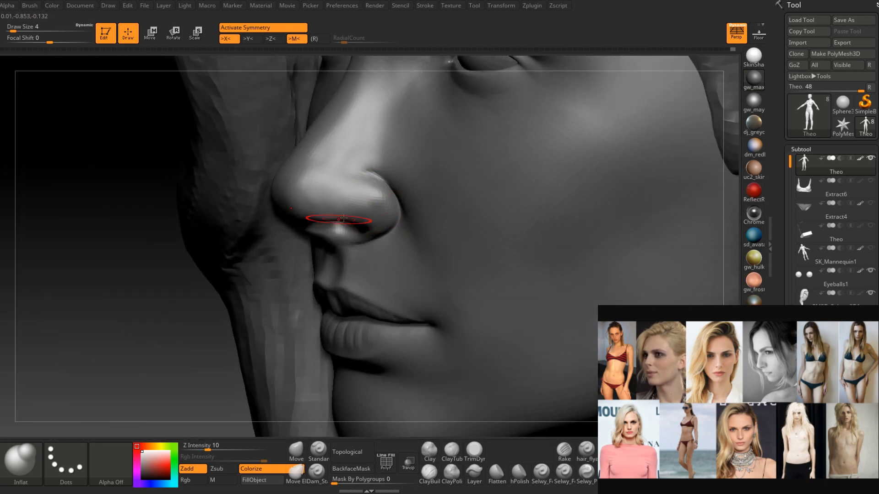
pyautogui.press('shift')
# Thicken the nostril rim and the base of the nose with the Inflat brush at draw size 2.
pyautogui.moveTo(363, 206)
pyautogui.mouseDown(button='right')
pyautogui.moveTo(351, 201)
pyautogui.moveTo(378, 202)
pyautogui.mouseUp(button='right')
pyautogui.press('space')
pyautogui.moveTo(374, 224); pyautogui.dragTo(375, 213)
pyautogui.moveTo(376, 213)
pyautogui.mouseDown(button='right')
pyautogui.moveTo(387, 204)
pyautogui.moveTo(328, 216)
pyautogui.mouseUp(button='right')
pyautogui.press('[')
pyautogui.moveTo(344, 218); pyautogui.dragTo(349, 227)
pyautogui.moveTo(358, 221)
pyautogui.mouseDown(button='right')
pyautogui.moveTo(344, 229)
pyautogui.moveTo(352, 238)
pyautogui.mouseUp(button='right')
pyautogui.moveTo(351, 238); pyautogui.dragTo(349, 232)
pyautogui.moveTo(355, 235); pyautogui.dragTo(344, 228, button='right')
pyautogui.moveTo(338, 211)
pyautogui.mouseDown()
pyautogui.moveTo(344, 239)
pyautogui.moveTo(327, 246)
pyautogui.mouseUp()
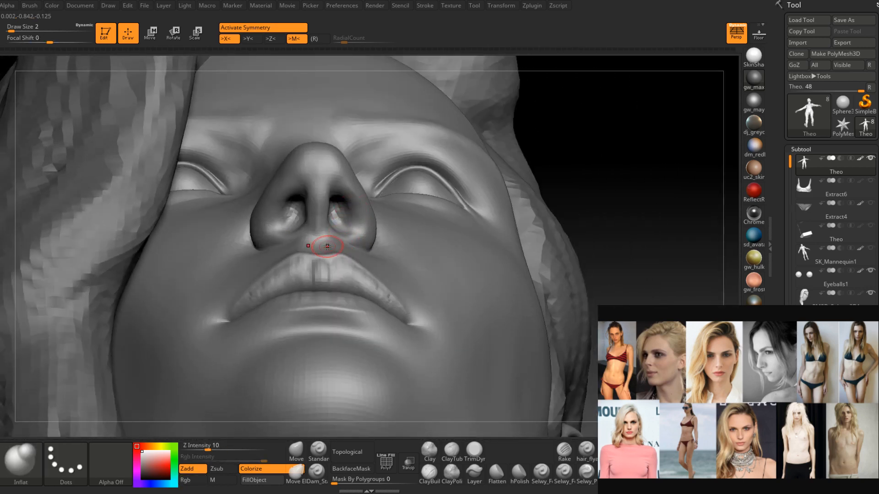
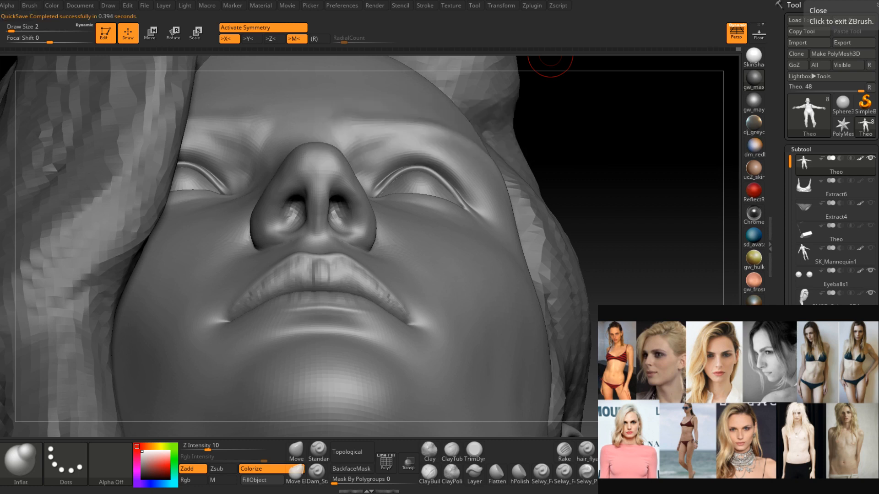
# Drop to a coarse subdivision level and reshape the nostril rim with the Move brush at draw size 3.
pyautogui.moveTo(613, 182); pyautogui.dragTo(609, 247)
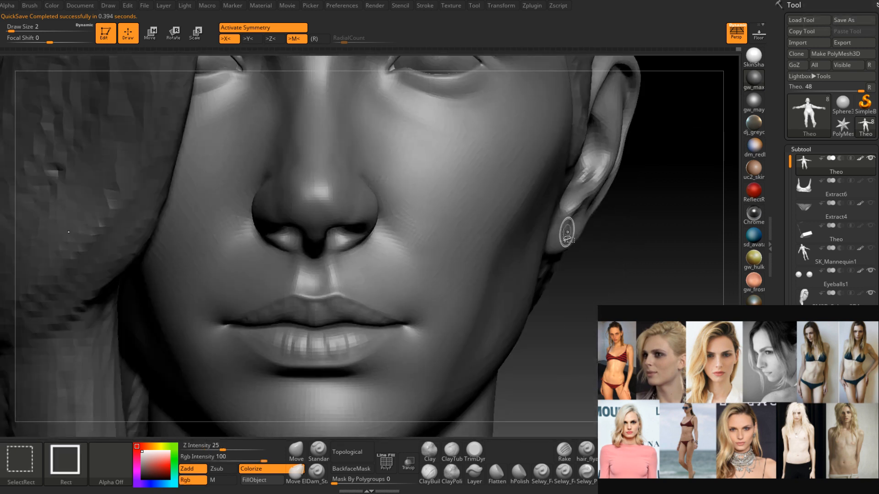
pyautogui.keyDown('alt'); pyautogui.moveTo(366, 239); pyautogui.dragTo(284, 278, button='right'); pyautogui.keyUp('alt')
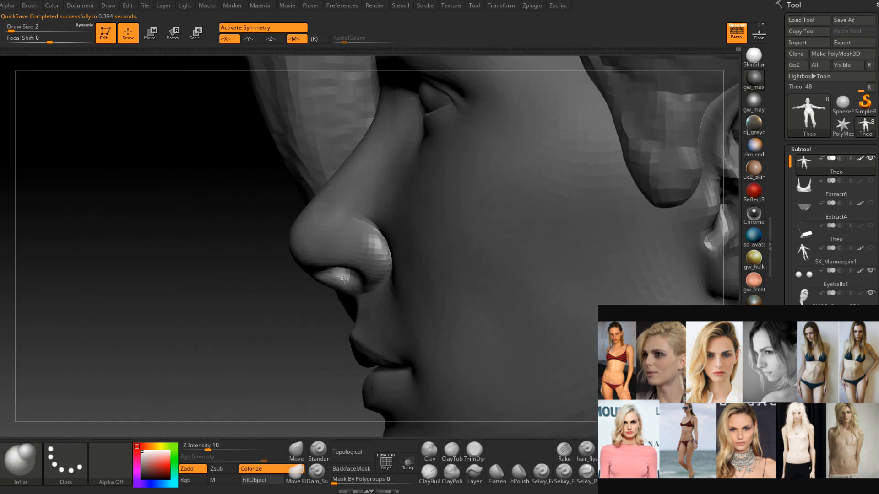
pyautogui.moveTo(357, 277)
pyautogui.mouseDown(button='right')
pyautogui.moveTo(373, 269)
pyautogui.moveTo(387, 283)
pyautogui.moveTo(426, 238)
pyautogui.mouseUp(button='right')
pyautogui.hotkey('shift', 'd')
pyautogui.hotkey('shift', 'd')
pyautogui.press('d')
pyautogui.hotkey('shift', 'd')
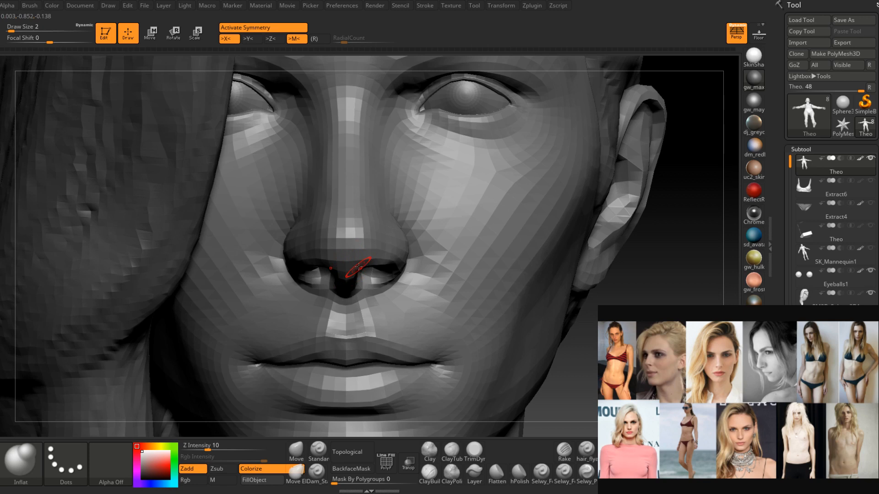
pyautogui.moveTo(385, 251)
pyautogui.mouseDown(button='right')
pyautogui.moveTo(368, 272)
pyautogui.moveTo(316, 279)
pyautogui.moveTo(357, 286)
pyautogui.mouseUp(button='right')
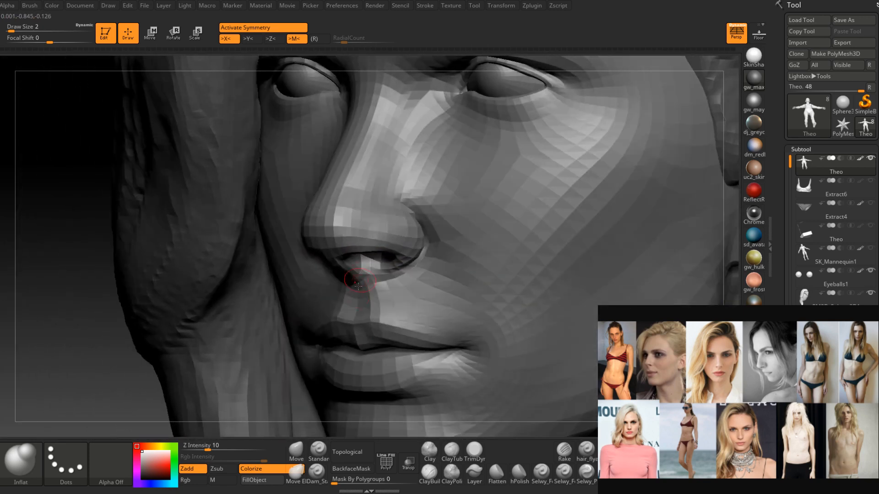
pyautogui.click(296, 452)
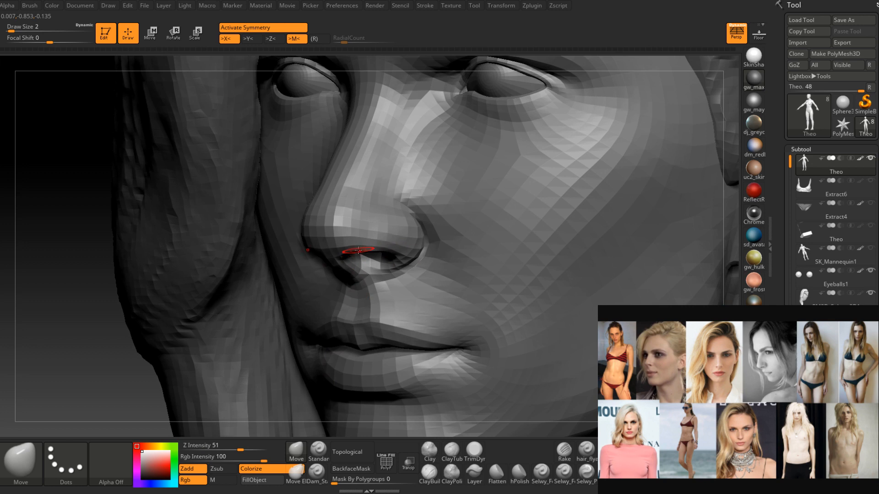
pyautogui.moveTo(358, 250); pyautogui.dragTo(334, 259, button='right')
pyautogui.press('space')
pyautogui.moveTo(357, 251); pyautogui.dragTo(363, 250)
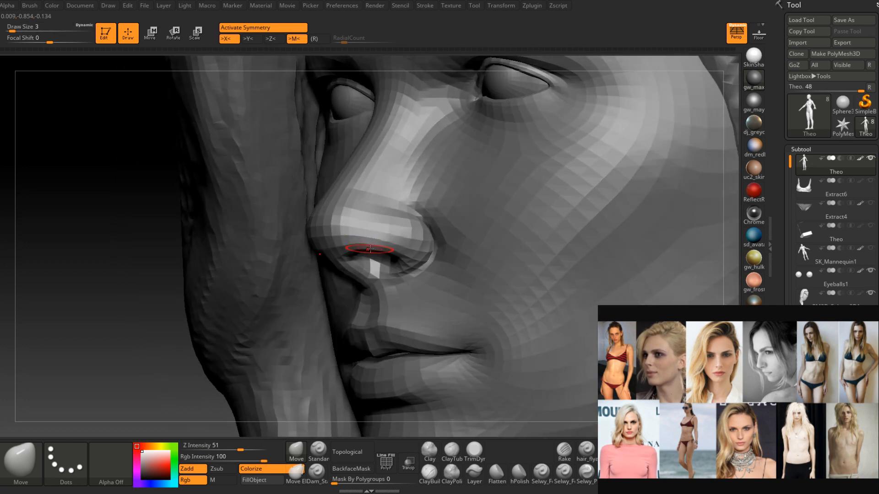
pyautogui.keyDown('shift'); pyautogui.moveTo(377, 251); pyautogui.dragTo(390, 278, button='right'); pyautogui.keyUp('shift')
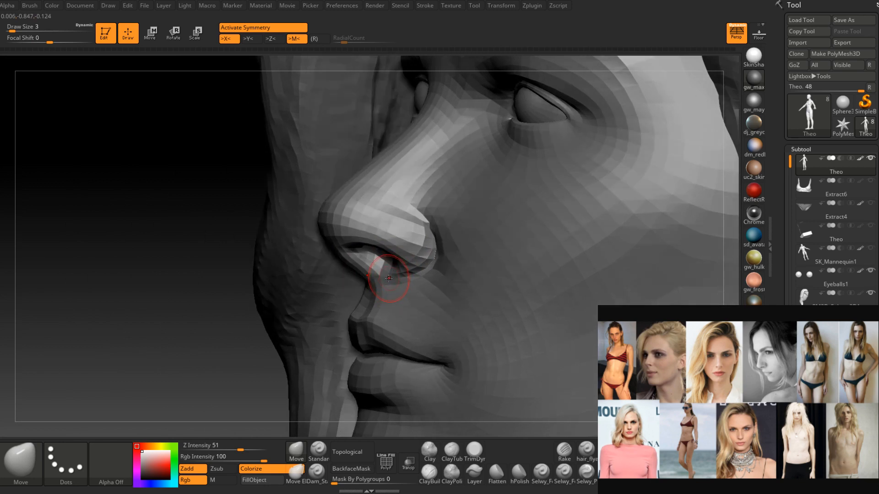
# Switch the material to gw_may and refine the inside of the nostril with ClayBuildup at draw size 2.
pyautogui.moveTo(396, 274)
pyautogui.mouseDown(button='right')
pyautogui.moveTo(420, 238)
pyautogui.moveTo(412, 246)
pyautogui.moveTo(399, 238)
pyautogui.moveTo(422, 235)
pyautogui.moveTo(422, 255)
pyautogui.moveTo(403, 251)
pyautogui.moveTo(405, 239)
pyautogui.moveTo(401, 300)
pyautogui.moveTo(388, 303)
pyautogui.moveTo(389, 284)
pyautogui.moveTo(376, 299)
pyautogui.mouseUp(button='right')
pyautogui.click(753, 101)
pyautogui.press('space')
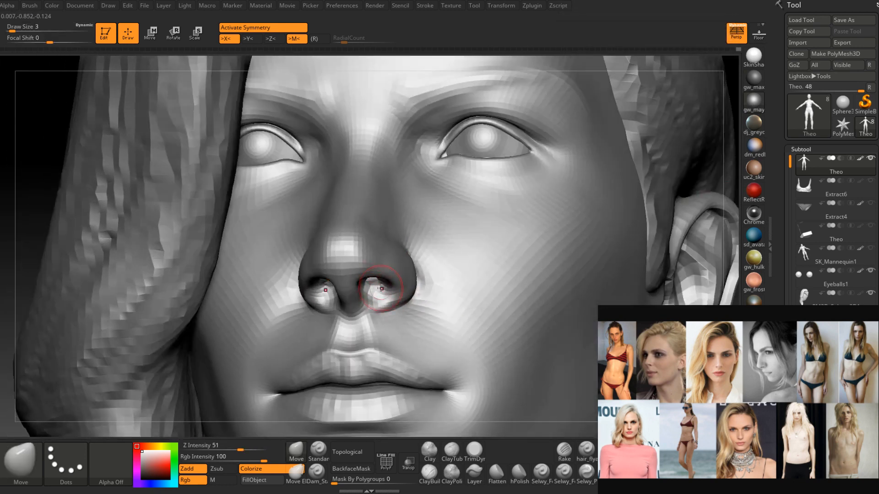
pyautogui.press('b')
pyautogui.press('c')
pyautogui.press('b')
pyautogui.moveTo(402, 339); pyautogui.dragTo(369, 297, button='right')
pyautogui.press('space')
pyautogui.moveTo(369, 298); pyautogui.dragTo(368, 294)
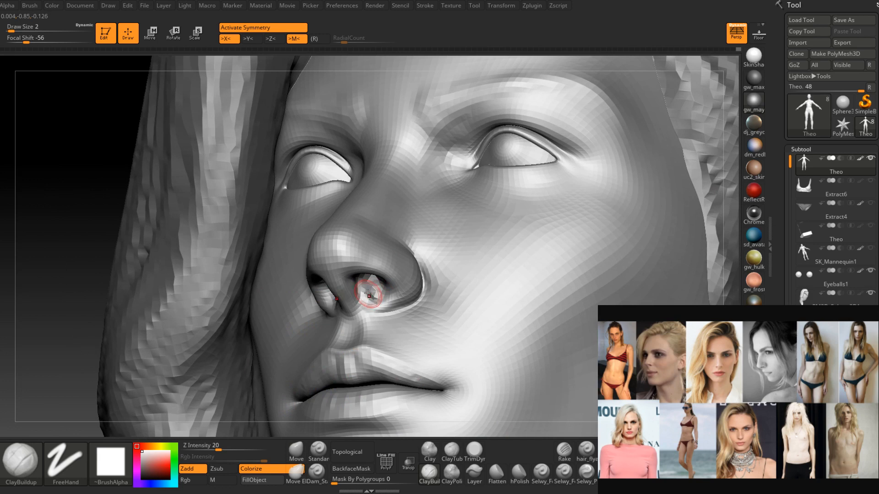
pyautogui.moveTo(369, 293)
pyautogui.mouseDown(button='right')
pyautogui.moveTo(359, 280)
pyautogui.moveTo(371, 299)
pyautogui.moveTo(385, 280)
pyautogui.moveTo(345, 272)
pyautogui.moveTo(310, 303)
pyautogui.moveTo(399, 290)
pyautogui.mouseUp(button='right')
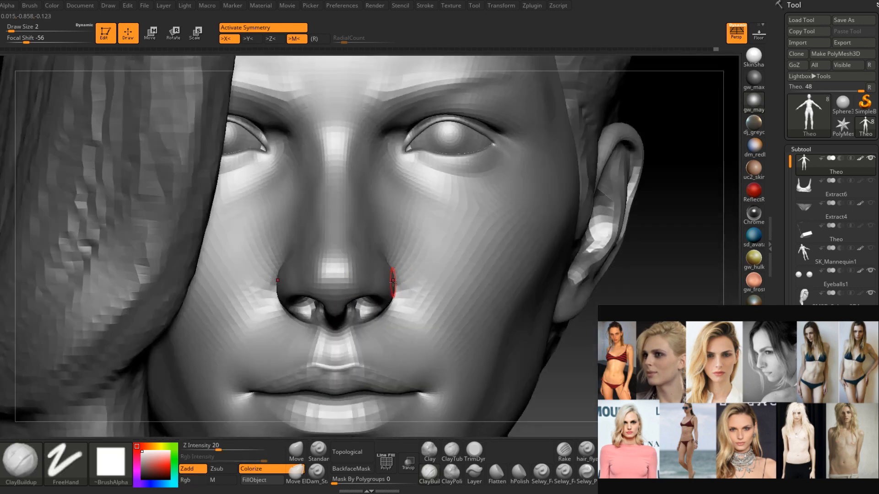
# Drop to a coarser subdivision level and reshape the nostril wing and adjoining cheek with the Move brush at draw size 4.
pyautogui.moveTo(415, 361)
pyautogui.mouseDown(button='right')
pyautogui.moveTo(363, 298)
pyautogui.moveTo(430, 309)
pyautogui.moveTo(416, 256)
pyautogui.moveTo(392, 269)
pyautogui.mouseUp(button='right')
pyautogui.click(296, 451)
pyautogui.press('space')
pyautogui.moveTo(392, 269); pyautogui.dragTo(396, 269)
pyautogui.hotkey('shift', 'd')
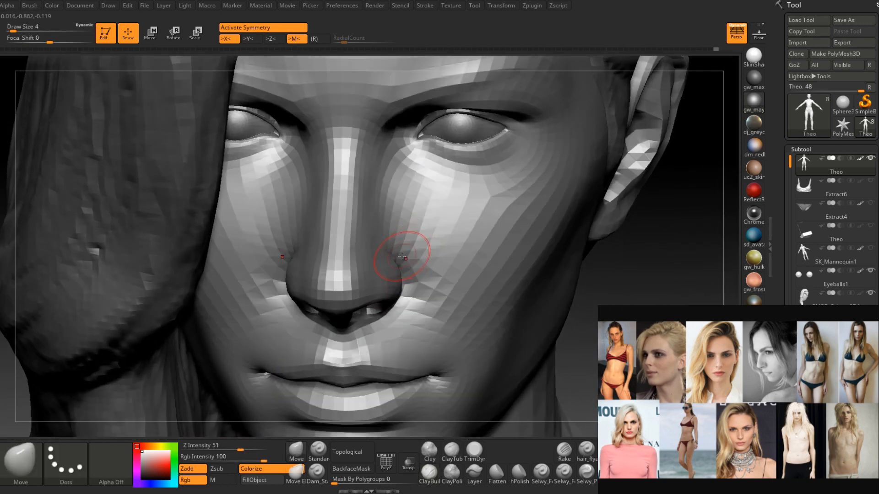
pyautogui.moveTo(399, 258)
pyautogui.mouseDown(button='right')
pyautogui.moveTo(392, 264)
pyautogui.moveTo(408, 251)
pyautogui.moveTo(381, 276)
pyautogui.moveTo(359, 277)
pyautogui.mouseUp(button='right')
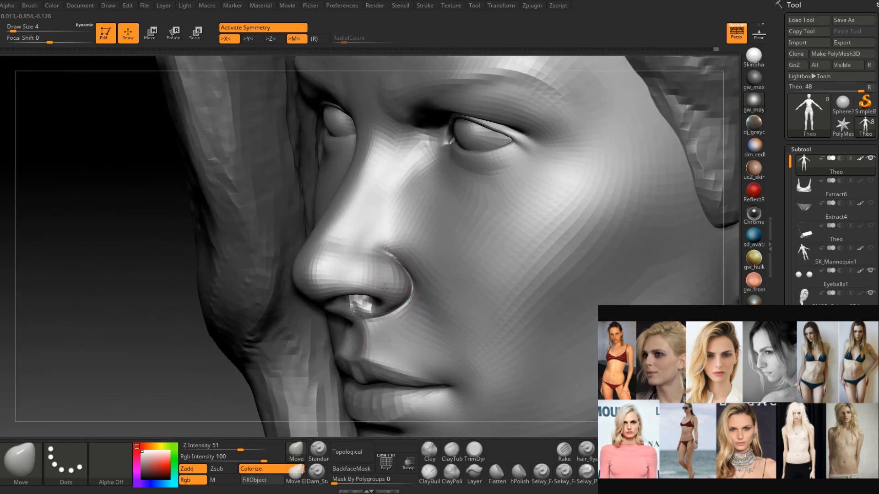
# Refine the crease between the nostril wing and the cheek with the ClayBuildup brush.
pyautogui.click(429, 472)
pyautogui.moveTo(411, 389); pyautogui.dragTo(398, 286, button='right')
pyautogui.press('space')
pyautogui.moveTo(401, 288); pyautogui.dragTo(395, 289)
pyautogui.moveTo(407, 293); pyautogui.dragTo(398, 340, button='right')
# Reshape the nostril wing and its lower rim from the side and from below with the Move brush at draw size 2.
pyautogui.click(296, 451)
pyautogui.press('space')
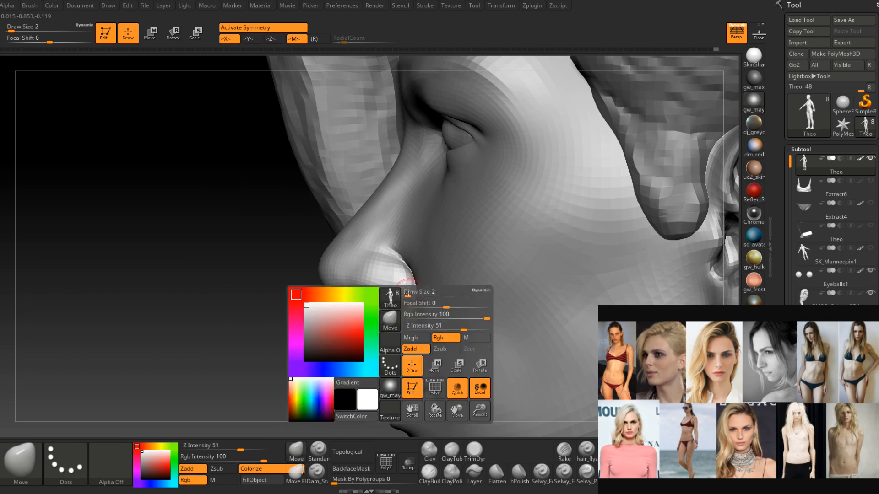
pyautogui.moveTo(412, 294); pyautogui.dragTo(408, 296)
pyautogui.press('space')
pyautogui.moveTo(397, 295); pyautogui.dragTo(421, 314, button='right')
pyautogui.moveTo(403, 293)
pyautogui.mouseDown(button='right')
pyautogui.moveTo(422, 256)
pyautogui.moveTo(409, 215)
pyautogui.mouseUp(button='right')
pyautogui.keyDown('ctrl'); pyautogui.moveTo(386, 289); pyautogui.dragTo(389, 305, button='right'); pyautogui.keyUp('ctrl')
pyautogui.press('space')
pyautogui.moveTo(392, 291); pyautogui.dragTo(382, 292)
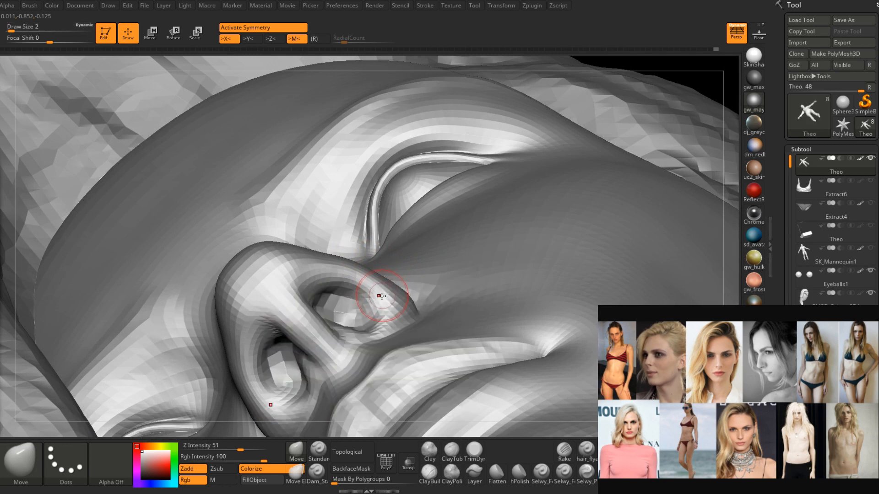
# Smooth the nostril wing at brush size 3 and adjust its outer edge with the Move brush.
pyautogui.moveTo(394, 300)
pyautogui.mouseDown(button='right')
pyautogui.moveTo(412, 290)
pyautogui.moveTo(423, 296)
pyautogui.mouseUp(button='right')
pyautogui.press('space')
pyautogui.moveTo(418, 297); pyautogui.dragTo(424, 298)
pyautogui.moveTo(424, 294)
pyautogui.mouseDown(button='right')
pyautogui.moveTo(416, 280)
pyautogui.moveTo(414, 302)
pyautogui.moveTo(410, 286)
pyautogui.moveTo(441, 308)
pyautogui.moveTo(406, 283)
pyautogui.moveTo(405, 307)
pyautogui.moveTo(350, 304)
pyautogui.moveTo(367, 300)
pyautogui.moveTo(367, 284)
pyautogui.moveTo(392, 311)
pyautogui.moveTo(375, 233)
pyautogui.moveTo(387, 270)
pyautogui.moveTo(374, 277)
pyautogui.mouseUp(button='right')
pyautogui.keyDown('shift'); pyautogui.moveTo(374, 277); pyautogui.dragTo(386, 280); pyautogui.keyUp('shift')
pyautogui.moveTo(385, 279); pyautogui.dragTo(370, 277, button='right')
pyautogui.keyDown('shift'); pyautogui.moveTo(394, 274); pyautogui.dragTo(402, 286); pyautogui.keyUp('shift')
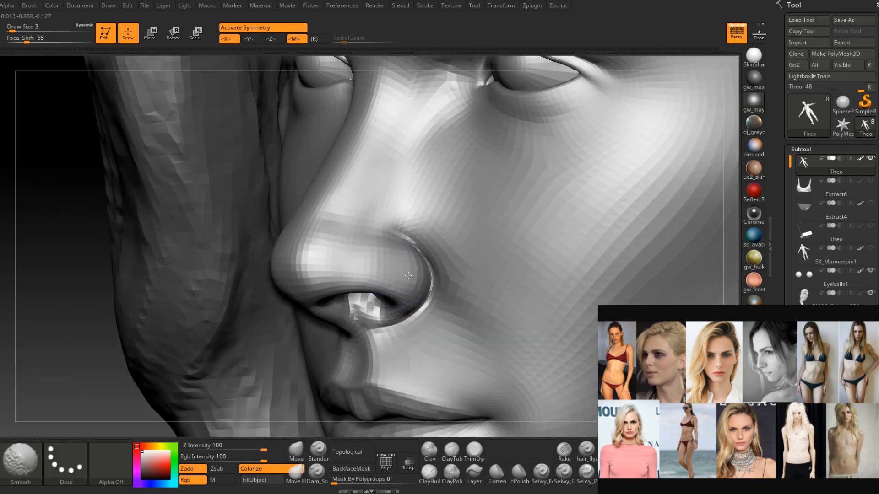
pyautogui.moveTo(403, 286); pyautogui.dragTo(387, 277, button='right')
pyautogui.keyDown('shift'); pyautogui.moveTo(398, 266); pyautogui.dragTo(408, 269); pyautogui.keyUp('shift')
pyautogui.moveTo(408, 269); pyautogui.dragTo(423, 272, button='right')
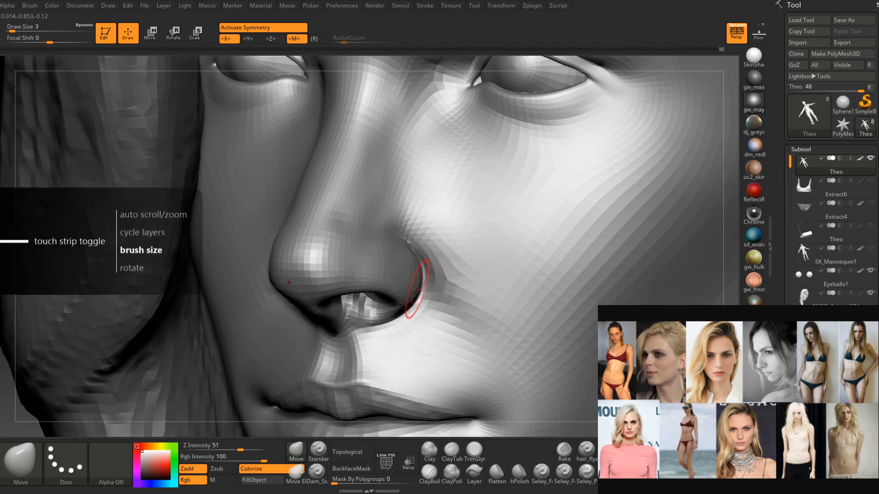
pyautogui.moveTo(417, 289)
pyautogui.mouseDown(button='right')
pyautogui.moveTo(403, 276)
pyautogui.moveTo(403, 289)
pyautogui.moveTo(399, 245)
pyautogui.moveTo(385, 251)
pyautogui.moveTo(386, 235)
pyautogui.mouseUp(button='right')
# Define the groove between the nose tip and the nostril wing with the Standard brush at draw size 3.
pyautogui.click(318, 450)
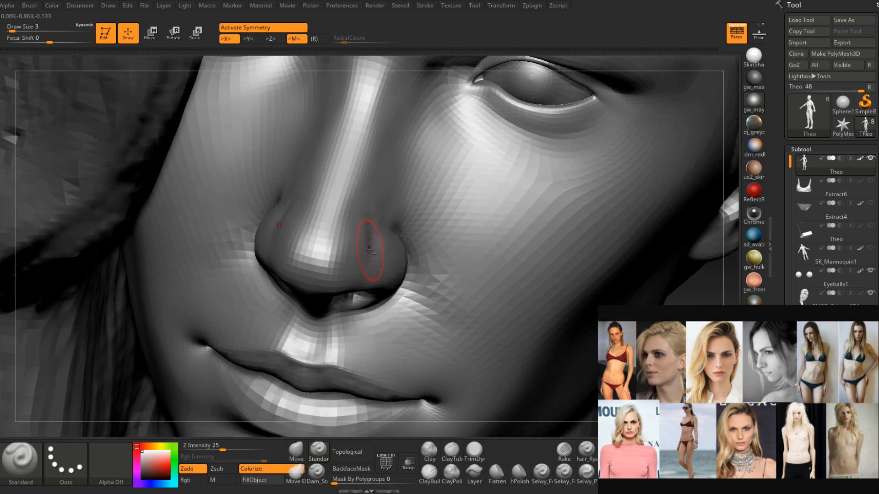
pyautogui.moveTo(366, 252)
pyautogui.mouseDown(button='right')
pyautogui.moveTo(367, 226)
pyautogui.moveTo(379, 248)
pyautogui.moveTo(342, 280)
pyautogui.moveTo(350, 276)
pyautogui.mouseUp(button='right')
pyautogui.press('shift')
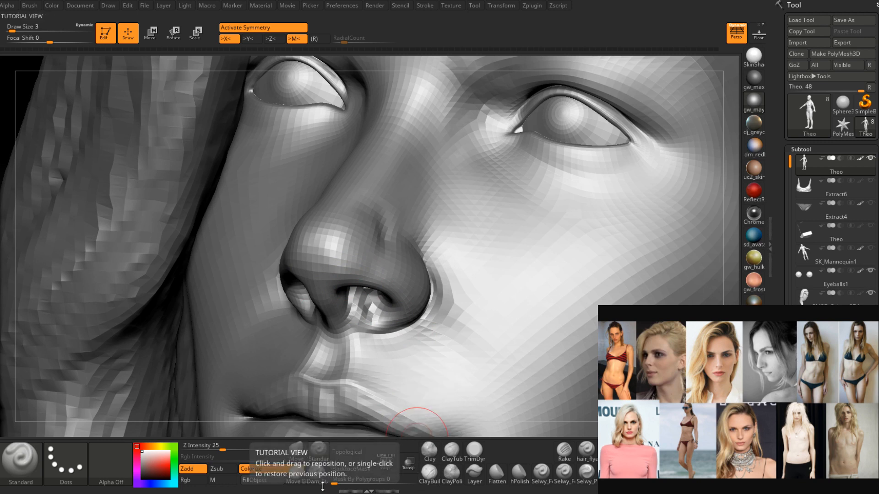
# Flatten the planes of the nose tip above the nostrils with the TrimDynamic brush at draw size 3.
pyautogui.click(480, 457)
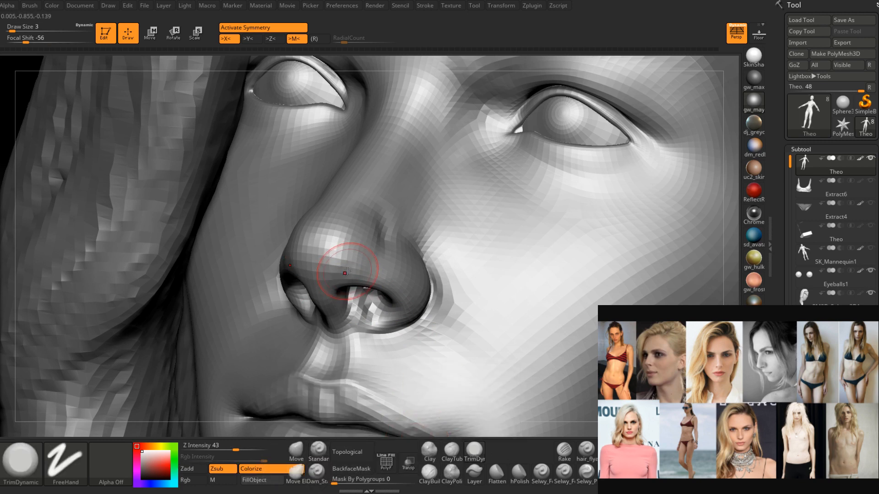
pyautogui.moveTo(350, 272)
pyautogui.mouseDown(button='right')
pyautogui.moveTo(349, 294)
pyautogui.moveTo(351, 279)
pyautogui.moveTo(383, 269)
pyautogui.moveTo(358, 281)
pyautogui.mouseUp(button='right')
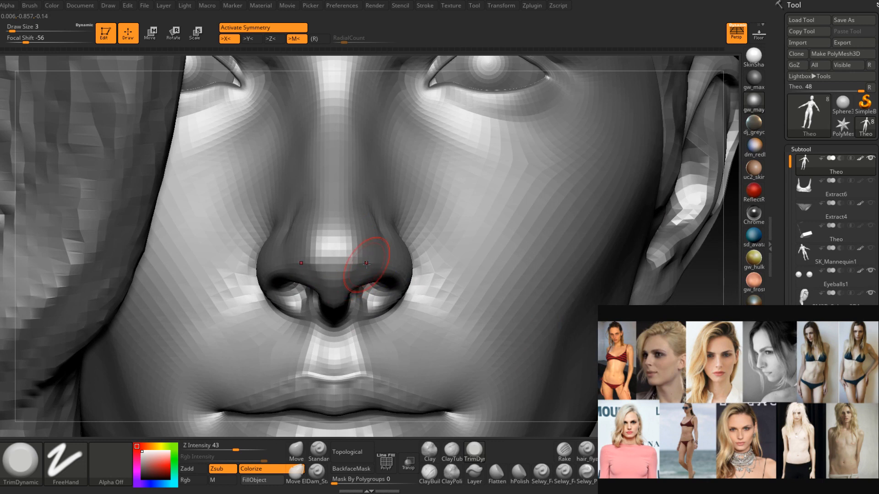
pyautogui.moveTo(353, 277)
pyautogui.mouseDown(button='right')
pyautogui.moveTo(328, 282)
pyautogui.moveTo(380, 275)
pyautogui.moveTo(359, 267)
pyautogui.moveTo(391, 272)
pyautogui.moveTo(393, 261)
pyautogui.moveTo(372, 247)
pyautogui.mouseUp(button='right')
pyautogui.moveTo(386, 204)
pyautogui.mouseDown(button='right')
pyautogui.moveTo(371, 227)
pyautogui.moveTo(384, 230)
pyautogui.moveTo(385, 272)
pyautogui.mouseUp(button='right')
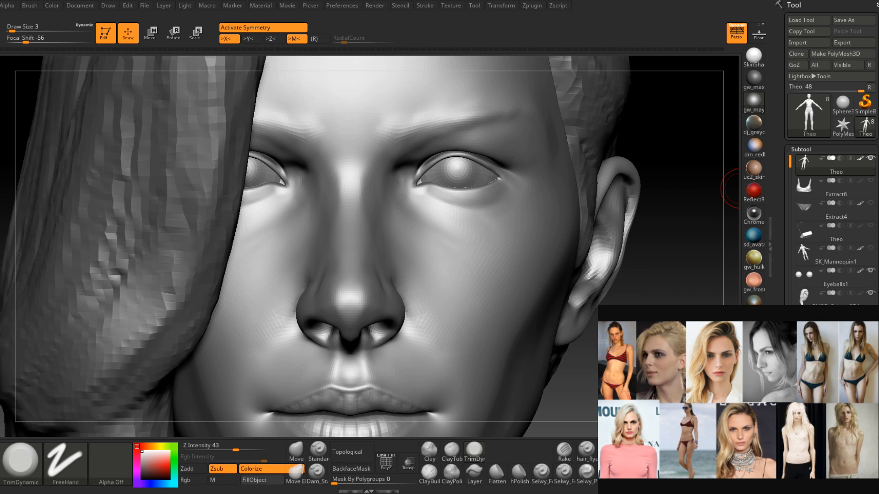
# Smooth the crease behind the nostril wing from the side view.
pyautogui.moveTo(600, 259); pyautogui.dragTo(499, 228, button='right')
pyautogui.keyDown('ctrl'); pyautogui.moveTo(504, 290); pyautogui.dragTo(478, 215, button='right'); pyautogui.keyUp('ctrl')
pyautogui.moveTo(456, 242)
pyautogui.keyDown('alt'); pyautogui.mouseDown(button='right')
pyautogui.moveTo(408, 232)
pyautogui.moveTo(416, 290)
pyautogui.mouseUp(button='right'); pyautogui.keyUp('alt')
pyautogui.keyDown('shift'); pyautogui.moveTo(408, 321); pyautogui.dragTo(410, 308); pyautogui.keyUp('shift')
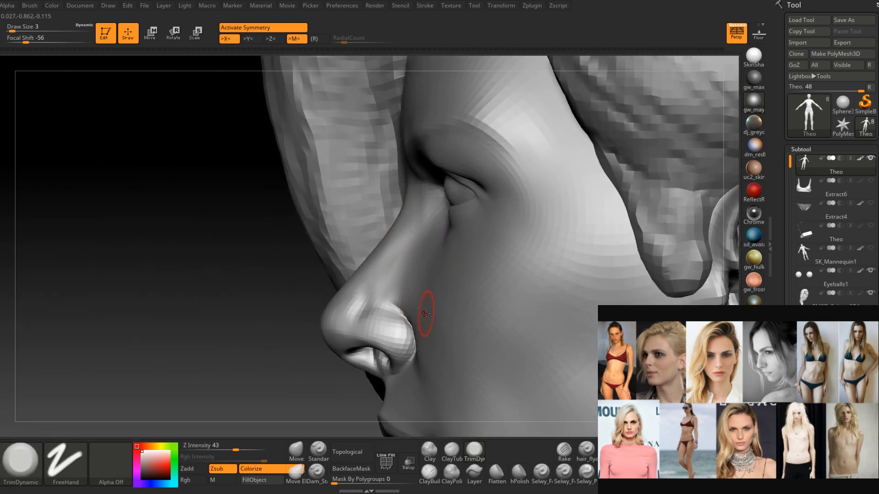
# Adjust the nose bridge profile with the Move brush at draw size 11.
pyautogui.press('b')
pyautogui.press('m')
pyautogui.press('v')
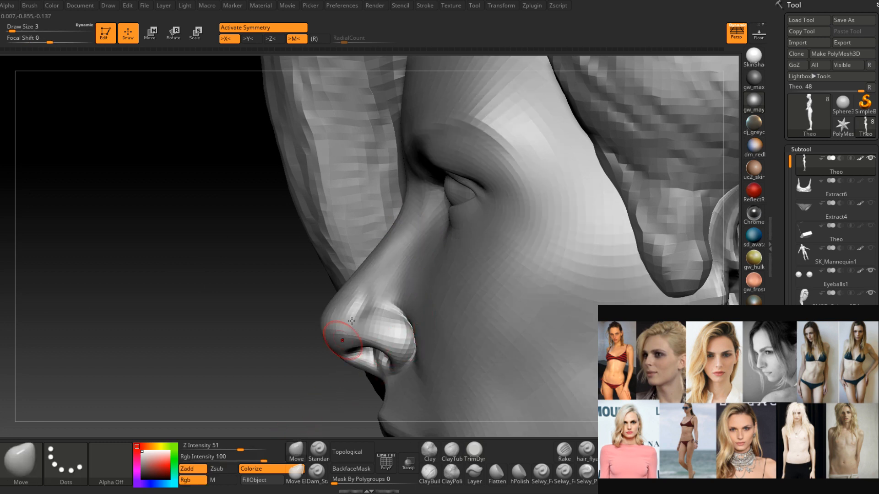
pyautogui.press('space')
pyautogui.moveTo(386, 247); pyautogui.dragTo(393, 247)
pyautogui.press('space')
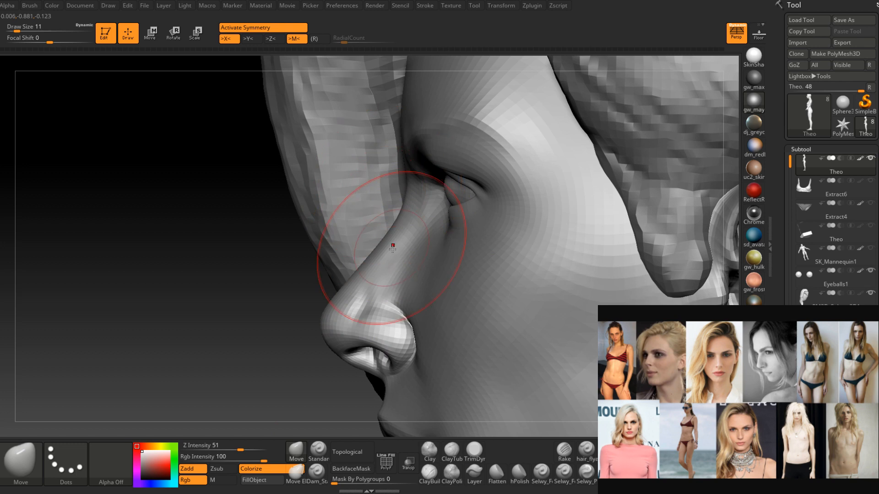
pyautogui.moveTo(402, 235); pyautogui.dragTo(405, 233, button='right')
# Refine the upper nose bridge profile with the Move brush at draw sizes 7 and 8.
pyautogui.moveTo(404, 233); pyautogui.dragTo(398, 233)
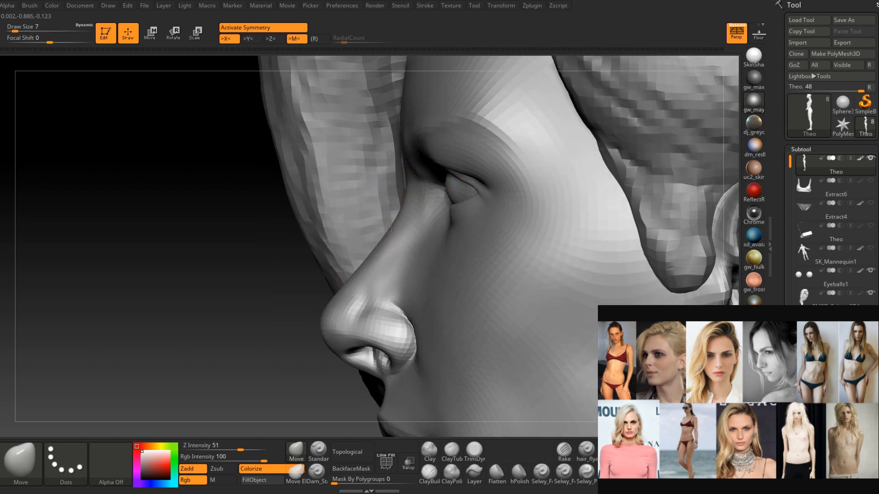
pyautogui.moveTo(392, 229); pyautogui.dragTo(393, 230, button='right')
pyautogui.moveTo(394, 229); pyautogui.dragTo(387, 230)
pyautogui.press('space')
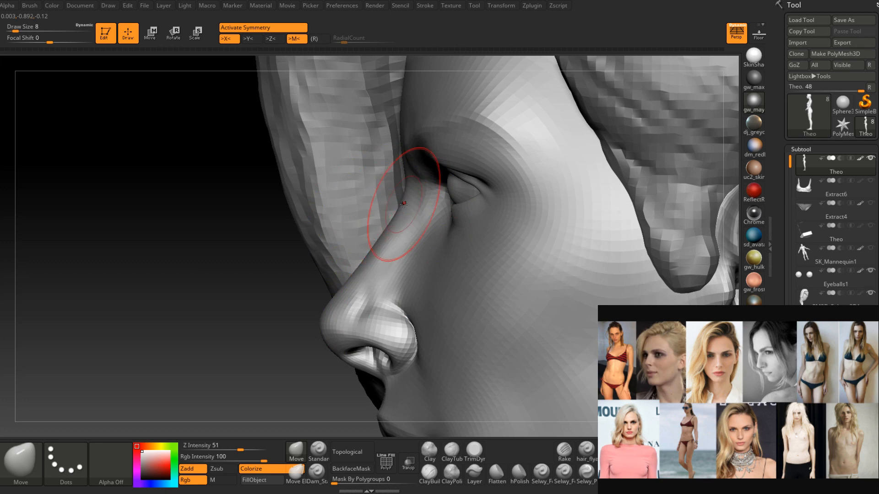
pyautogui.moveTo(404, 203); pyautogui.dragTo(406, 204, button='right')
pyautogui.moveTo(406, 203); pyautogui.dragTo(400, 204)
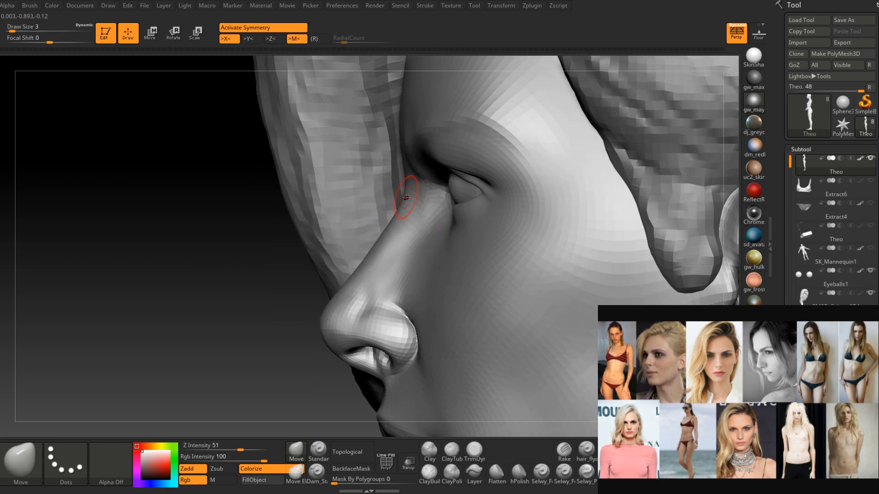
# Drop to a coarser subdivision level and reshape the root of the nose between the eyes with Move at draw sizes 6 and 7.
pyautogui.hotkey('shift', 'd')
pyautogui.moveTo(406, 197); pyautogui.dragTo(407, 197, button='right')
pyautogui.moveTo(405, 197); pyautogui.dragTo(409, 199)
pyautogui.press('space')
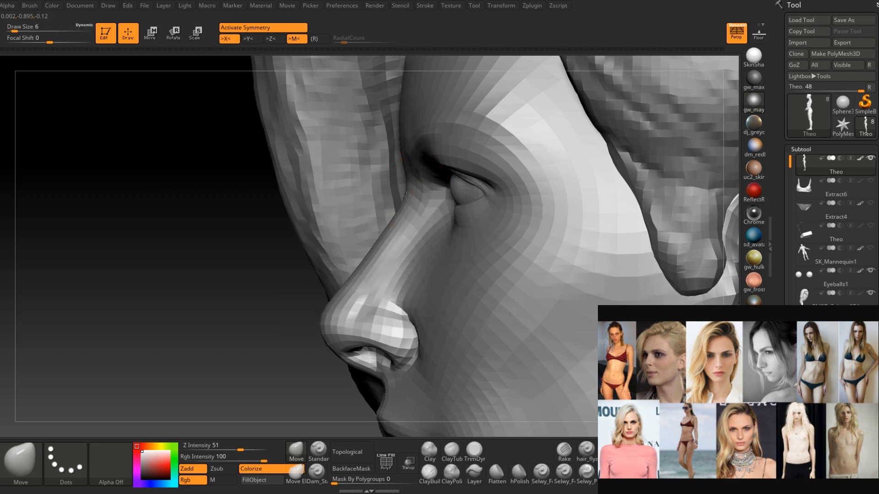
pyautogui.moveTo(413, 198)
pyautogui.mouseDown(button='right')
pyautogui.moveTo(425, 200)
pyautogui.moveTo(414, 198)
pyautogui.mouseUp(button='right')
pyautogui.press(']')
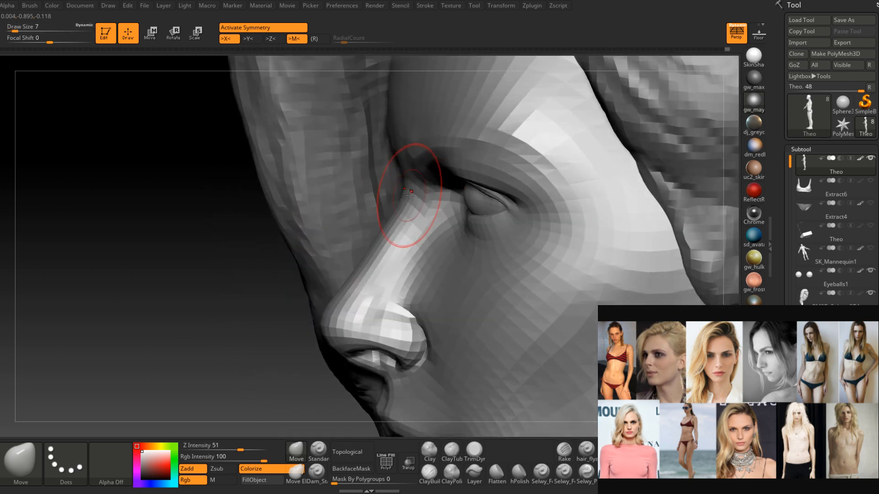
pyautogui.press('space')
pyautogui.moveTo(410, 198); pyautogui.dragTo(408, 198)
pyautogui.moveTo(411, 197); pyautogui.dragTo(413, 200, button='right')
# Even out the nose profile from bridge to tip with the Move brush at draw sizes 7 and 11.
pyautogui.moveTo(387, 245); pyautogui.dragTo(374, 261, button='right')
pyautogui.press('space')
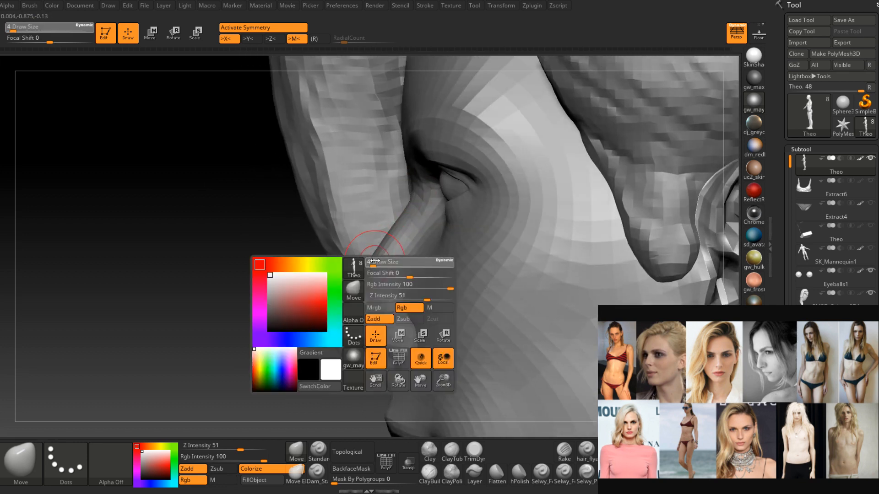
pyautogui.moveTo(374, 262); pyautogui.dragTo(373, 263)
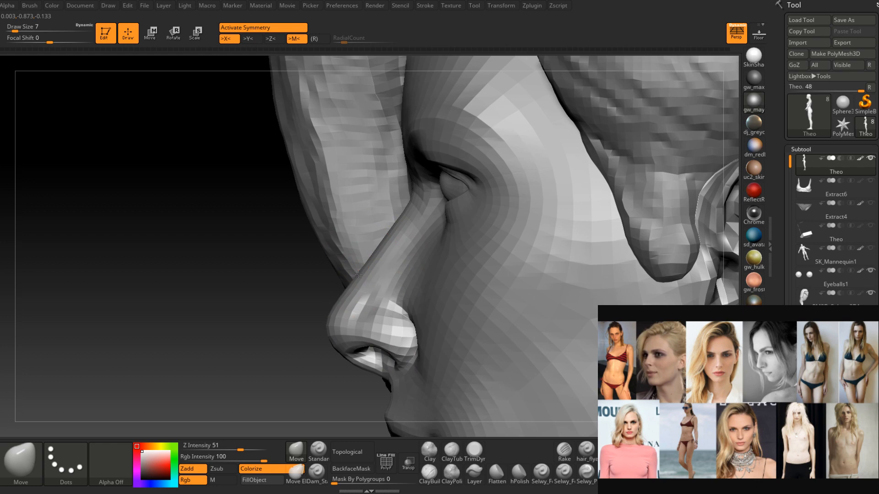
pyautogui.moveTo(358, 274)
pyautogui.mouseDown(button='right')
pyautogui.moveTo(439, 260)
pyautogui.moveTo(407, 232)
pyautogui.moveTo(392, 251)
pyautogui.moveTo(398, 287)
pyautogui.moveTo(378, 295)
pyautogui.moveTo(416, 275)
pyautogui.moveTo(398, 268)
pyautogui.moveTo(387, 275)
pyautogui.moveTo(383, 301)
pyautogui.moveTo(374, 281)
pyautogui.moveTo(402, 196)
pyautogui.moveTo(392, 255)
pyautogui.moveTo(331, 338)
pyautogui.moveTo(393, 318)
pyautogui.moveTo(366, 275)
pyautogui.mouseUp(button='right')
pyautogui.press('space')
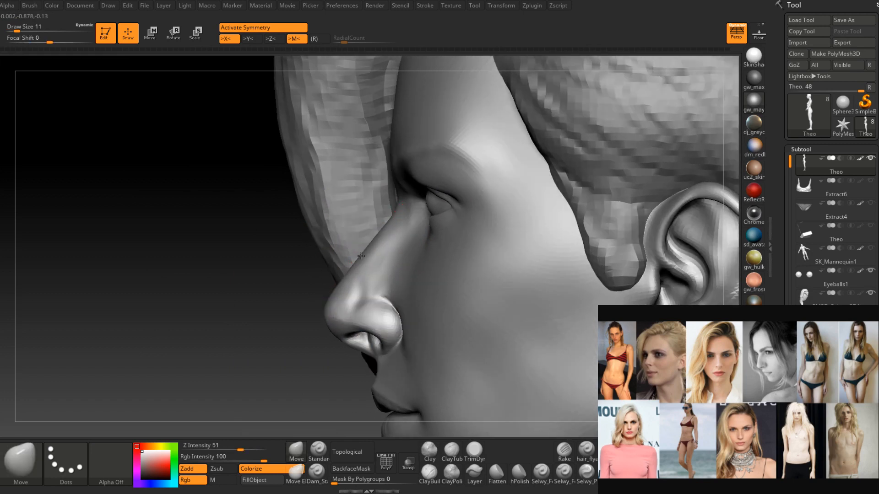
pyautogui.moveTo(418, 255)
pyautogui.keyDown('alt'); pyautogui.mouseDown(button='right')
pyautogui.moveTo(406, 226)
pyautogui.moveTo(383, 262)
pyautogui.mouseUp(button='right'); pyautogui.keyUp('alt')
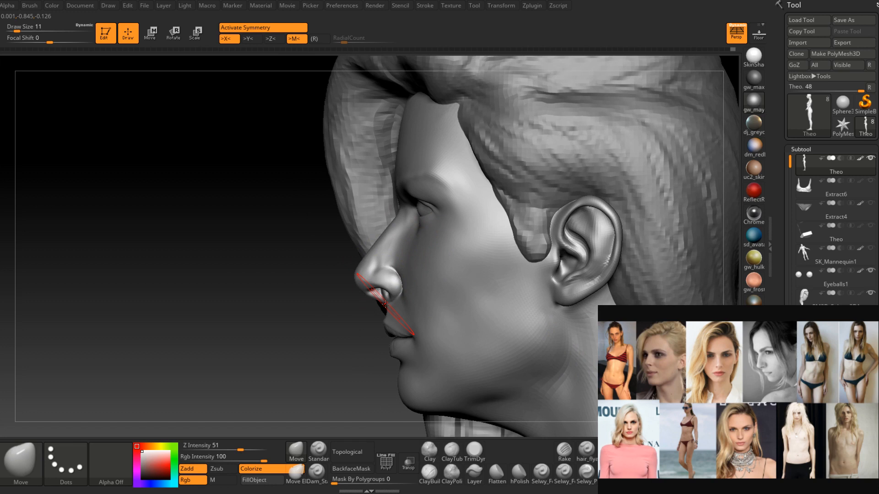
# Build up the upper eyelid rim with the ClayBuildup brush at draw size 1.
pyautogui.moveTo(386, 304)
pyautogui.mouseDown(button='right')
pyautogui.moveTo(471, 284)
pyautogui.moveTo(460, 251)
pyautogui.moveTo(429, 278)
pyautogui.moveTo(419, 393)
pyautogui.mouseUp(button='right')
pyautogui.click(428, 475)
pyautogui.moveTo(437, 278)
pyautogui.keyDown('ctrl'); pyautogui.mouseDown(button='right')
pyautogui.moveTo(434, 352)
pyautogui.moveTo(418, 338)
pyautogui.mouseUp(button='right'); pyautogui.keyUp('ctrl')
pyautogui.press('space')
pyautogui.moveTo(447, 291); pyautogui.dragTo(434, 291)
pyautogui.moveTo(466, 297); pyautogui.dragTo(436, 275, button='right')
pyautogui.press('space')
pyautogui.moveTo(449, 270); pyautogui.dragTo(417, 254)
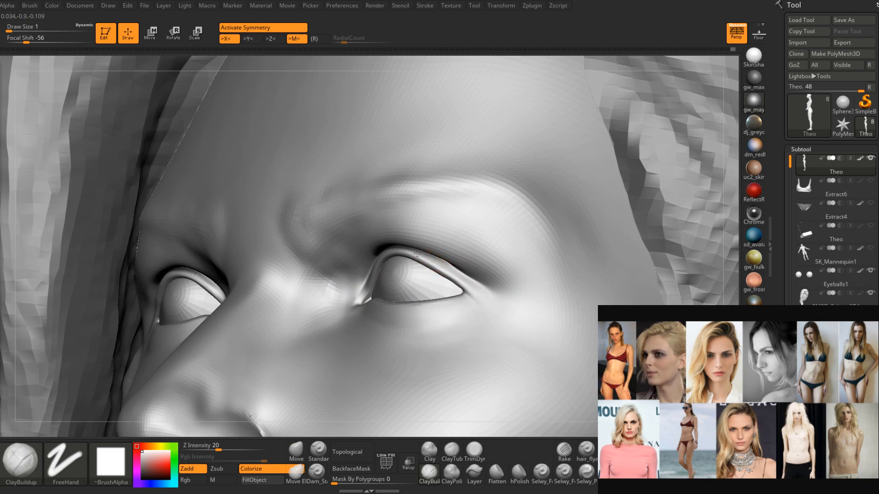
# Extend the upper eyelid fold past the outer eye corner with ClayBuildup at draw size 1.
pyautogui.moveTo(482, 301); pyautogui.dragTo(440, 297, button='right')
pyautogui.press('space')
pyautogui.moveTo(454, 276); pyautogui.dragTo(450, 277)
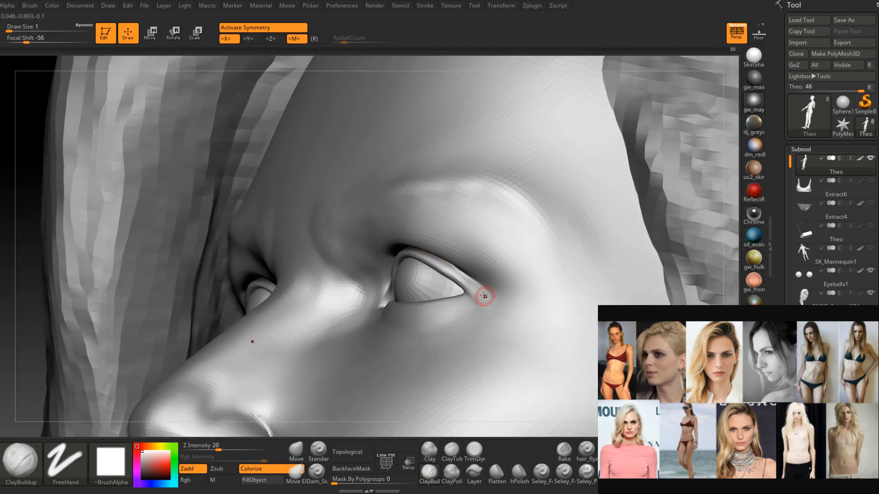
pyautogui.moveTo(455, 274); pyautogui.dragTo(472, 282, button='right')
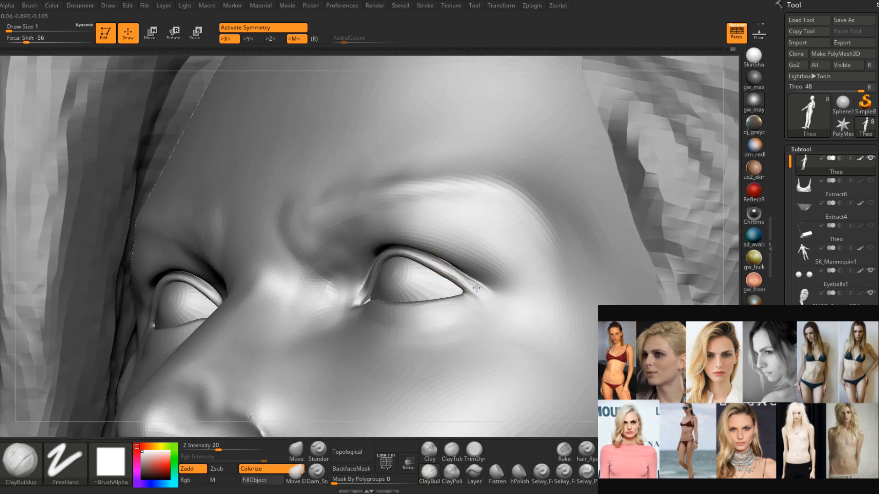
pyautogui.moveTo(480, 298)
pyautogui.mouseDown(button='right')
pyautogui.moveTo(467, 302)
pyautogui.moveTo(493, 298)
pyautogui.moveTo(456, 273)
pyautogui.mouseUp(button='right')
# Smooth the upper eyelid fold down to the outer corner of the eye.
pyautogui.press('shift')
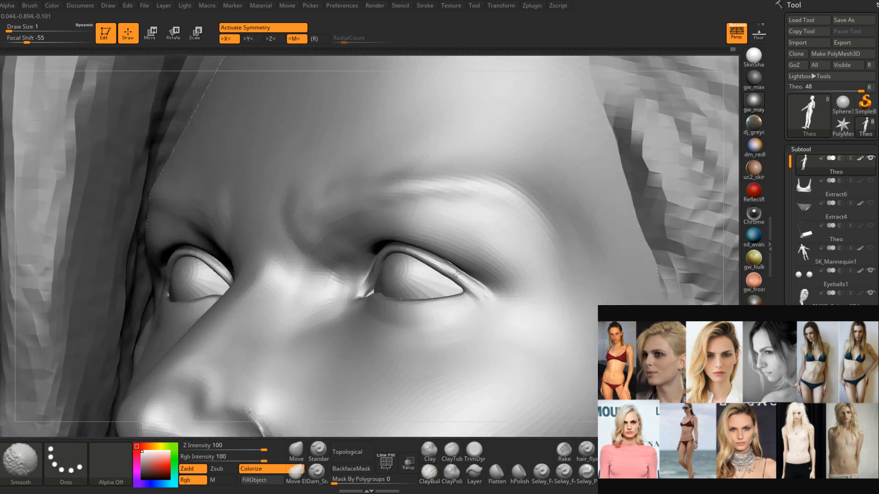
pyautogui.keyDown('shift'); pyautogui.moveTo(456, 276); pyautogui.dragTo(472, 288); pyautogui.keyUp('shift')
pyautogui.moveTo(453, 280); pyautogui.dragTo(470, 289, button='right')
pyautogui.keyDown('shift'); pyautogui.moveTo(470, 288); pyautogui.dragTo(484, 297); pyautogui.keyUp('shift')
pyautogui.moveTo(499, 309); pyautogui.dragTo(452, 271, button='right')
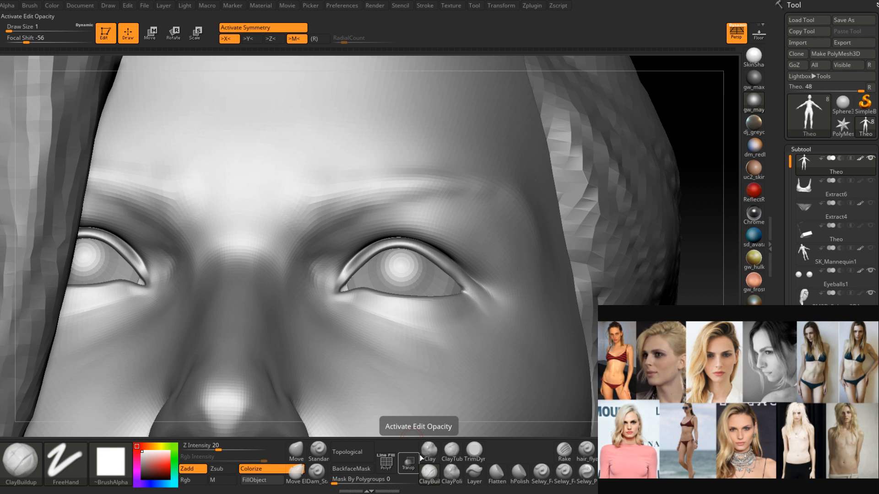
# Fill out the area between the upper eyelid and the brow with ClayBuildup at draw size 3.
pyautogui.moveTo(426, 214)
pyautogui.mouseDown(button='right')
pyautogui.moveTo(414, 249)
pyautogui.moveTo(419, 275)
pyautogui.moveTo(402, 292)
pyautogui.moveTo(394, 261)
pyautogui.moveTo(415, 247)
pyautogui.moveTo(425, 261)
pyautogui.mouseUp(button='right')
pyautogui.press('space')
pyautogui.moveTo(422, 255); pyautogui.dragTo(426, 255)
pyautogui.moveTo(464, 234); pyautogui.dragTo(424, 254, button='right')
pyautogui.press('space')
pyautogui.moveTo(424, 254); pyautogui.dragTo(462, 232)
pyautogui.moveTo(485, 229); pyautogui.dragTo(463, 238, button='right')
# Smooth the brow ridge and the area above the upper eyelid at brush size 3.
pyautogui.keyDown('shift'); pyautogui.moveTo(515, 228); pyautogui.dragTo(465, 231); pyautogui.keyUp('shift')
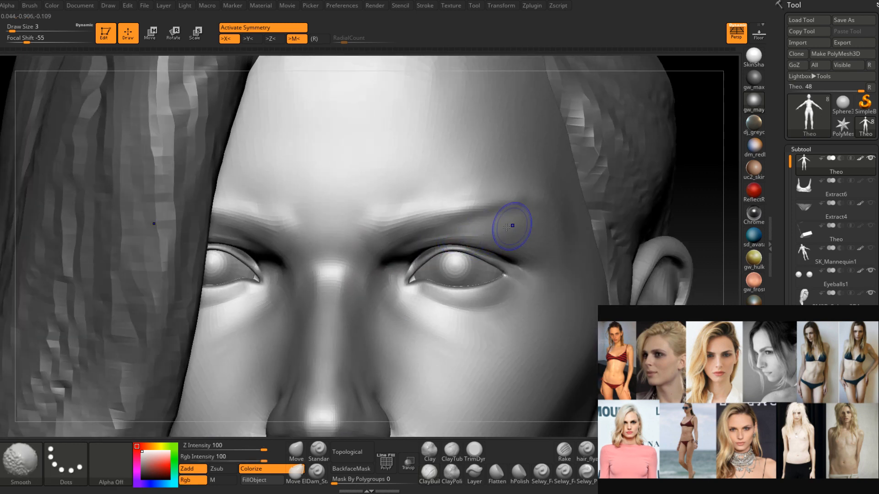
pyautogui.press('space')
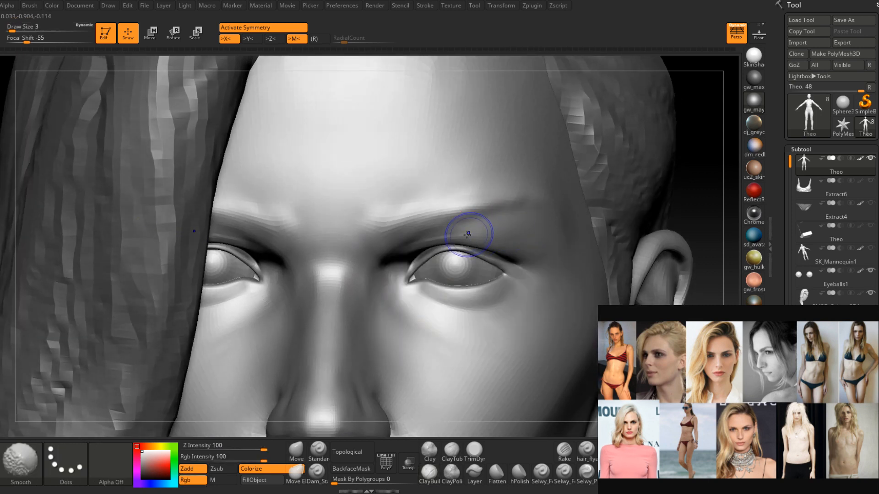
pyautogui.moveTo(446, 250); pyautogui.dragTo(419, 227, button='right')
pyautogui.keyDown('shift'); pyautogui.moveTo(419, 228); pyautogui.dragTo(408, 241); pyautogui.keyUp('shift')
pyautogui.moveTo(410, 240)
pyautogui.mouseDown(button='right')
pyautogui.moveTo(483, 253)
pyautogui.moveTo(436, 289)
pyautogui.mouseUp(button='right')
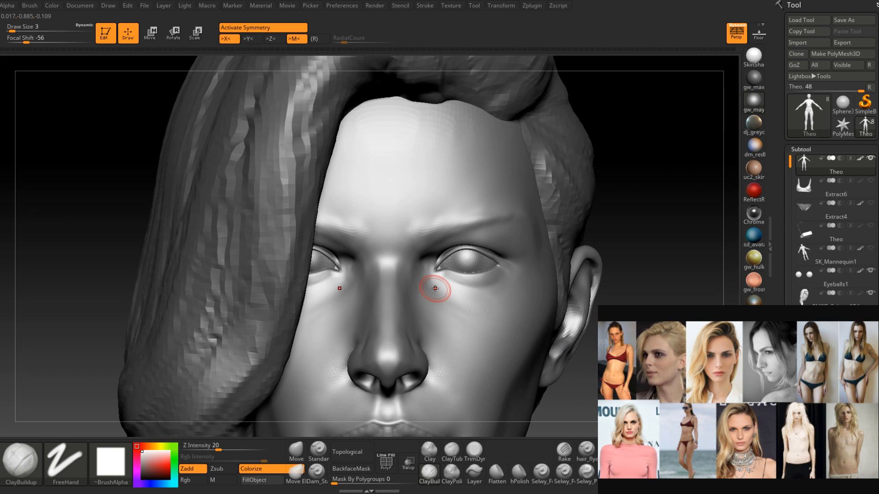
# Sculpt the upper cheek beside the nose with ClayBuildup at draw size 5.
pyautogui.moveTo(426, 363)
pyautogui.mouseDown(button='right')
pyautogui.moveTo(415, 270)
pyautogui.moveTo(422, 263)
pyautogui.moveTo(414, 279)
pyautogui.moveTo(418, 270)
pyautogui.moveTo(402, 269)
pyautogui.moveTo(424, 284)
pyautogui.moveTo(411, 300)
pyautogui.moveTo(433, 257)
pyautogui.moveTo(411, 275)
pyautogui.moveTo(433, 310)
pyautogui.moveTo(434, 297)
pyautogui.moveTo(403, 334)
pyautogui.moveTo(427, 291)
pyautogui.moveTo(441, 309)
pyautogui.moveTo(424, 298)
pyautogui.moveTo(405, 347)
pyautogui.mouseUp(button='right')
pyautogui.press('s')
pyautogui.rightClick(401, 346)
pyautogui.rightClick(405, 352)
pyautogui.click(427, 288)
pyautogui.moveTo(427, 288); pyautogui.dragTo(447, 282, button='right')
pyautogui.hotkey('shift', 'd')
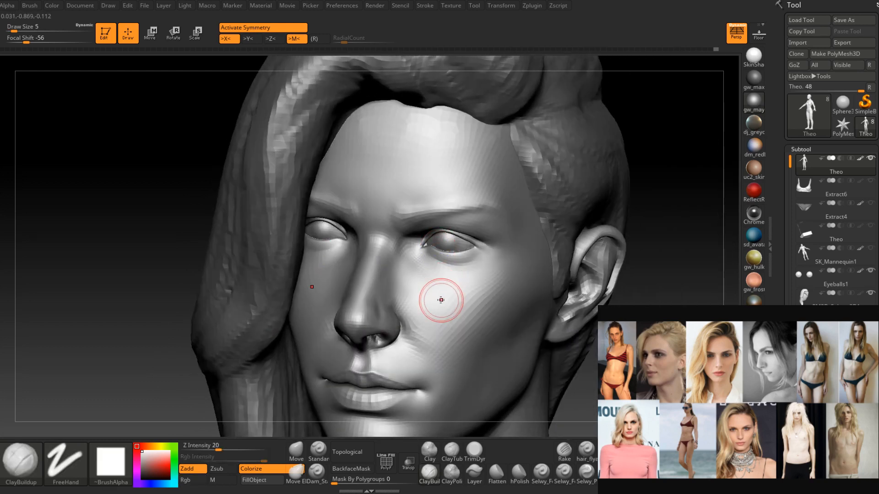
# Shape the fold running from the inner eye corner onto the cheek with ClayBuildup at draw size 4.
pyautogui.rightClick(394, 336)
pyautogui.click(415, 274)
pyautogui.moveTo(425, 293)
pyautogui.mouseDown(button='right')
pyautogui.moveTo(405, 294)
pyautogui.moveTo(410, 262)
pyautogui.moveTo(432, 257)
pyautogui.mouseUp(button='right')
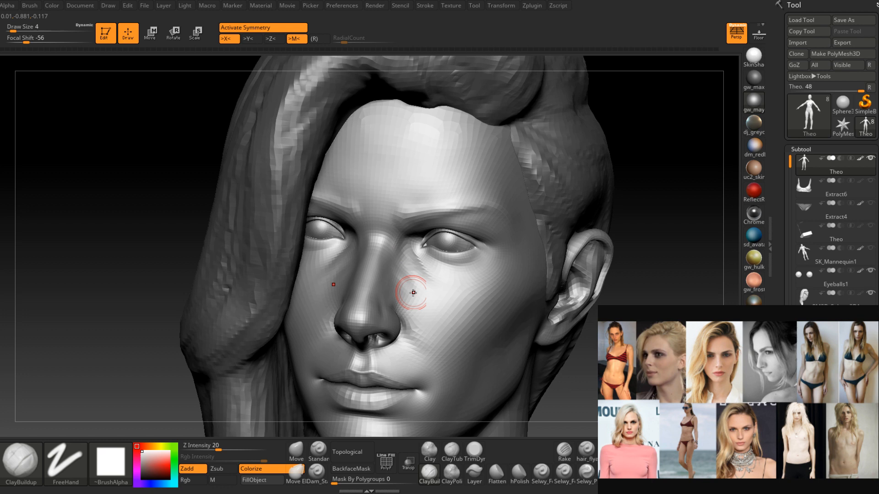
# Smooth the under-eye fold into the cheek and the side of the nose.
pyautogui.press('shift')
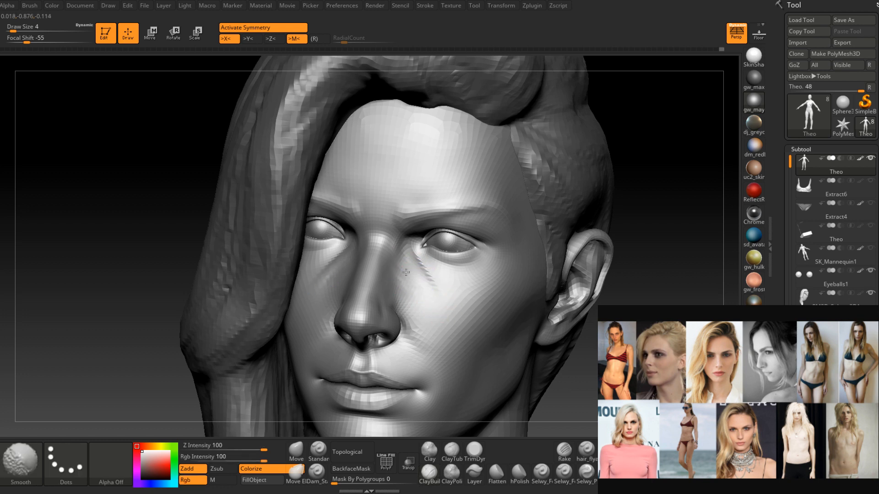
pyautogui.moveTo(439, 305); pyautogui.dragTo(414, 267, button='right')
pyautogui.press('shift')
pyautogui.press('shift')
pyautogui.moveTo(430, 296)
pyautogui.keyDown('shift'); pyautogui.mouseDown(button='right')
pyautogui.moveTo(447, 306)
pyautogui.moveTo(426, 284)
pyautogui.moveTo(460, 306)
pyautogui.moveTo(439, 302)
pyautogui.moveTo(463, 307)
pyautogui.moveTo(451, 260)
pyautogui.moveTo(447, 279)
pyautogui.moveTo(401, 254)
pyautogui.moveTo(465, 310)
pyautogui.moveTo(420, 288)
pyautogui.moveTo(373, 300)
pyautogui.moveTo(387, 315)
pyautogui.moveTo(396, 272)
pyautogui.moveTo(382, 293)
pyautogui.moveTo(399, 282)
pyautogui.moveTo(398, 263)
pyautogui.moveTo(369, 334)
pyautogui.mouseUp(button='right'); pyautogui.keyUp('shift')
# Mask the whole figure except the mouth area at draw size 12 on a lower subdivision level.
pyautogui.hotkey('shift', 'd')
pyautogui.press('space')
pyautogui.moveTo(383, 275); pyautogui.dragTo(389, 275)
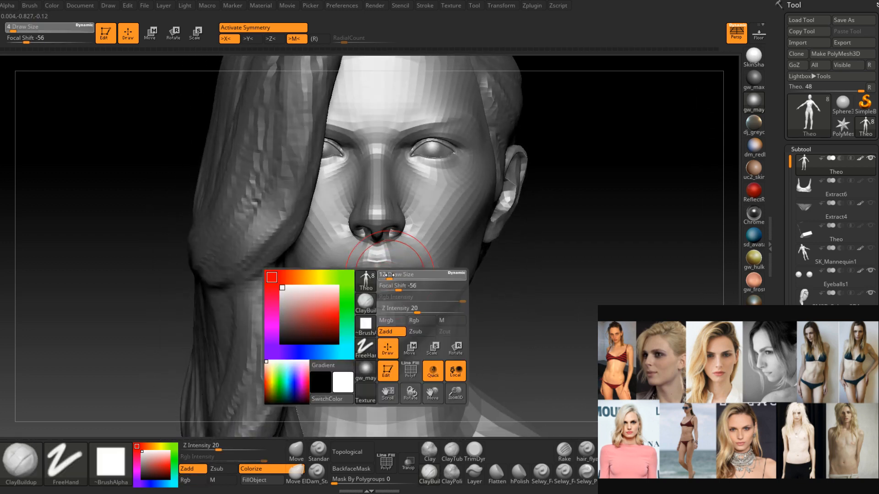
pyautogui.press('ctrl')
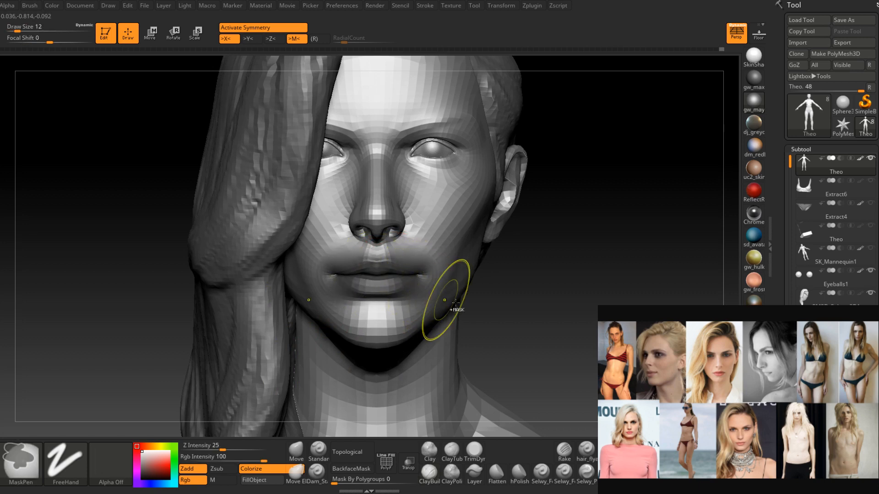
pyautogui.keyDown('ctrl'); pyautogui.click(495, 298); pyautogui.keyUp('ctrl')
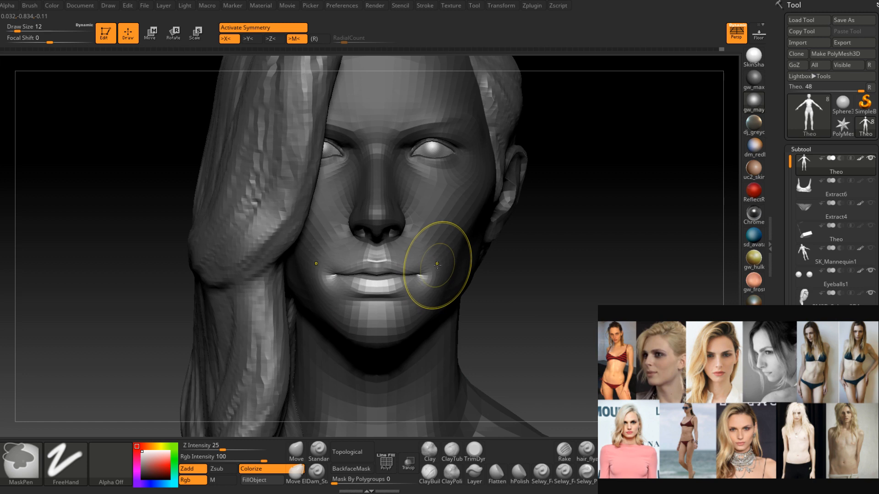
# Adjust the angle and depth of the unmasked mouth in profile with the transform gizmo.
pyautogui.moveTo(516, 290); pyautogui.dragTo(403, 192)
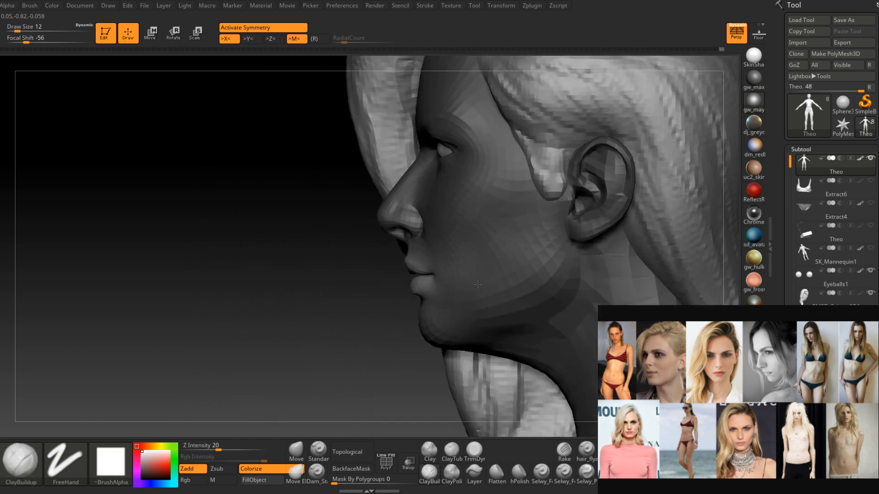
pyautogui.click(197, 39)
pyautogui.keyDown('alt'); pyautogui.moveTo(463, 364); pyautogui.dragTo(398, 388, button='right'); pyautogui.keyUp('alt')
pyautogui.click(400, 338)
pyautogui.keyDown('ctrl'); pyautogui.moveTo(398, 388); pyautogui.dragTo(403, 293, button='right'); pyautogui.keyUp('ctrl')
pyautogui.moveTo(381, 267); pyautogui.dragTo(387, 263)
pyautogui.moveTo(387, 264); pyautogui.dragTo(424, 256, button='right')
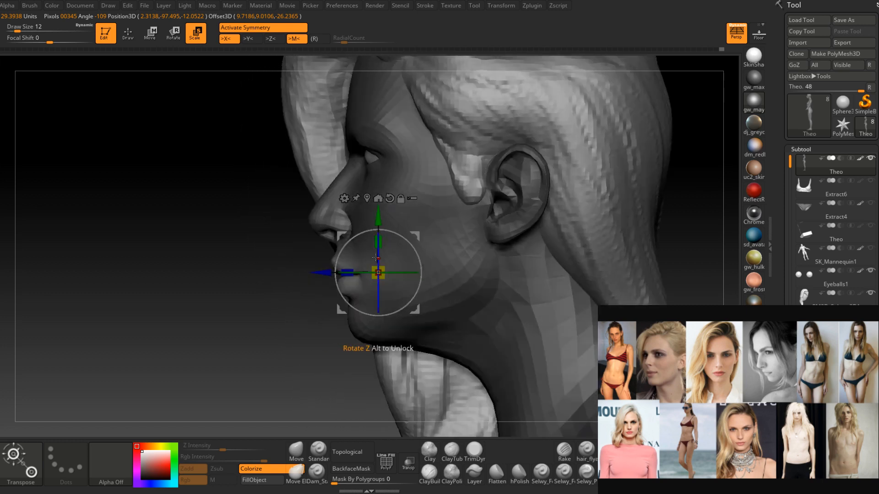
pyautogui.moveTo(323, 273); pyautogui.dragTo(326, 276)
pyautogui.moveTo(326, 276); pyautogui.dragTo(353, 340, button='right')
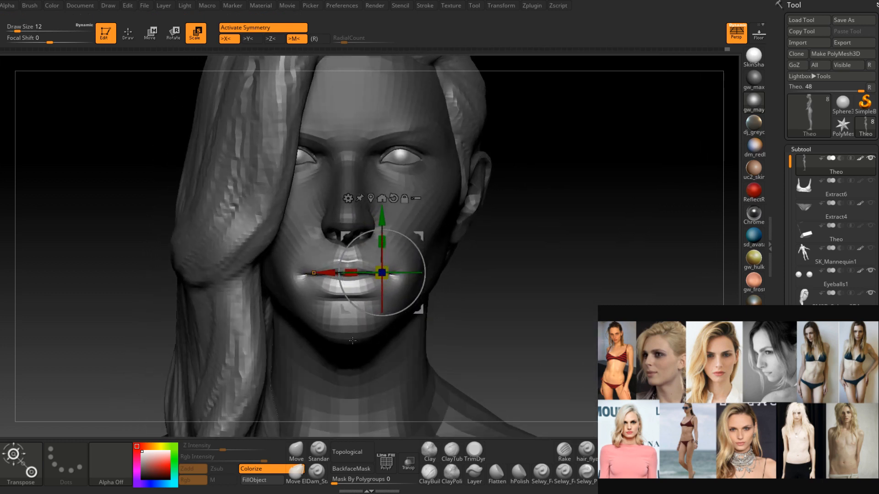
# Scale the mouth narrower along its width, clear the mask and return to sculpting at a higher subdivision level.
pyautogui.moveTo(366, 256)
pyautogui.keyDown('alt'); pyautogui.mouseDown(button='right')
pyautogui.moveTo(362, 244)
pyautogui.moveTo(321, 288)
pyautogui.mouseUp(button='right'); pyautogui.keyUp('alt')
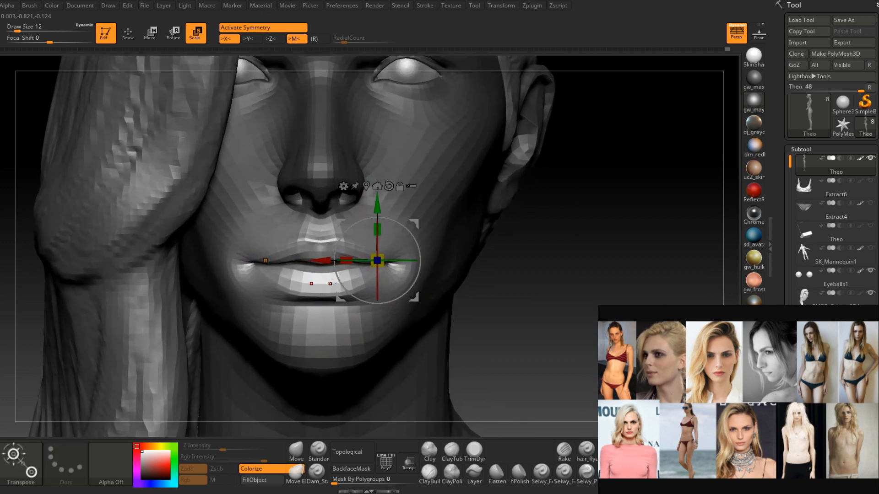
pyautogui.moveTo(347, 260); pyautogui.dragTo(344, 263)
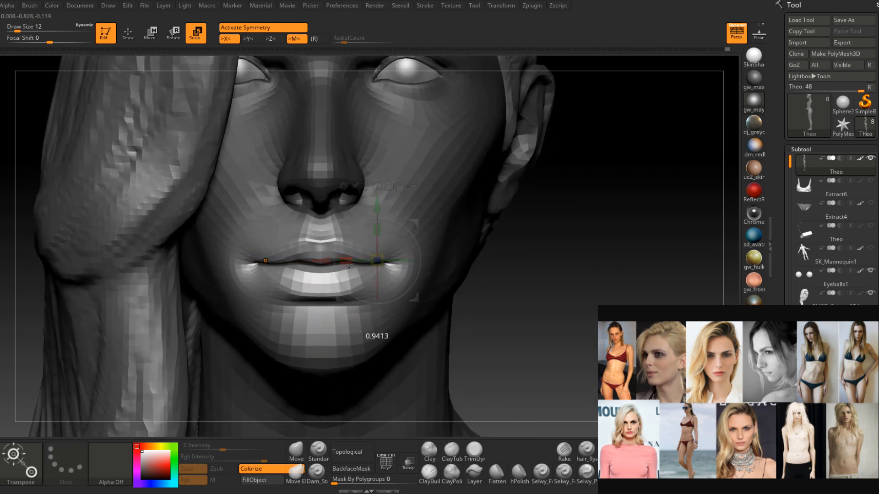
pyautogui.moveTo(349, 265); pyautogui.dragTo(349, 264)
pyautogui.moveTo(536, 257); pyautogui.dragTo(506, 234, button='right')
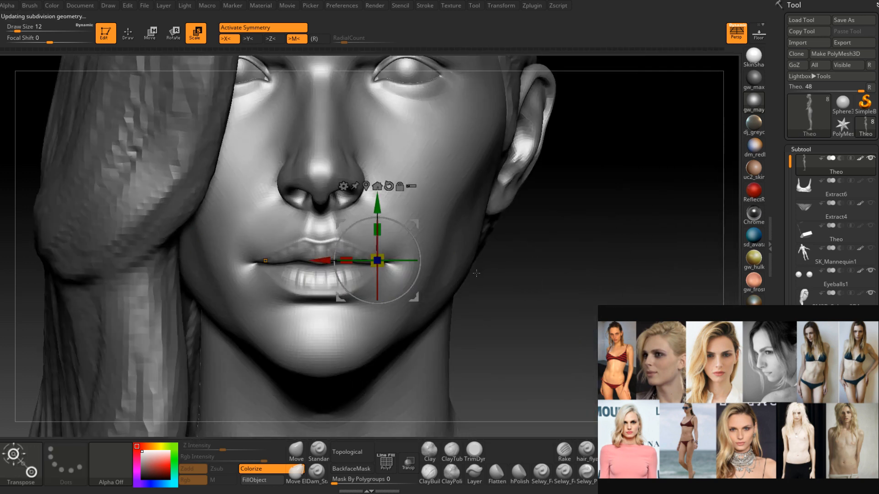
pyautogui.keyDown('ctrl'); pyautogui.moveTo(480, 283); pyautogui.dragTo(476, 238, button='right'); pyautogui.keyUp('ctrl')
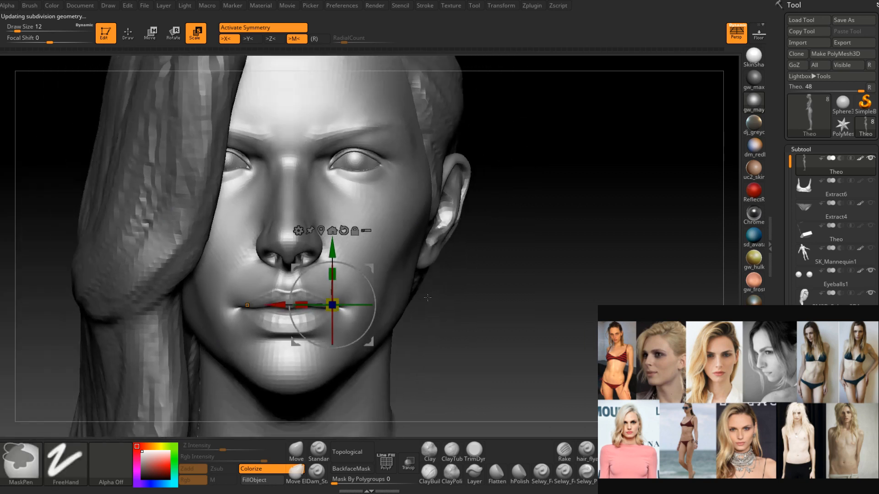
pyautogui.click(128, 33)
# Blend the cheek beside the mouth corner with ClayBuildup and smoothing at draw size 7.
pyautogui.moveTo(413, 301)
pyautogui.keyDown('alt'); pyautogui.mouseDown(button='right')
pyautogui.moveTo(410, 312)
pyautogui.moveTo(406, 288)
pyautogui.moveTo(348, 307)
pyautogui.moveTo(397, 303)
pyautogui.moveTo(358, 289)
pyautogui.mouseUp(button='right'); pyautogui.keyUp('alt')
pyautogui.press('space')
pyautogui.moveTo(358, 290); pyautogui.dragTo(351, 290)
pyautogui.keyDown('shift'); pyautogui.moveTo(346, 258); pyautogui.dragTo(348, 274); pyautogui.keyUp('shift')
pyautogui.keyDown('shift'); pyautogui.moveTo(346, 261); pyautogui.dragTo(358, 283); pyautogui.keyUp('shift')
pyautogui.moveTo(343, 280); pyautogui.dragTo(376, 270, button='right')
pyautogui.keyDown('shift'); pyautogui.moveTo(354, 270); pyautogui.dragTo(346, 265); pyautogui.keyUp('shift')
# Smooth the lower cheek from beside the mouth down toward the jaw at draw size 7.
pyautogui.moveTo(345, 265)
pyautogui.mouseDown(button='right')
pyautogui.moveTo(384, 288)
pyautogui.moveTo(349, 285)
pyautogui.moveTo(371, 302)
pyautogui.moveTo(355, 293)
pyautogui.mouseUp(button='right')
pyautogui.keyDown('shift'); pyautogui.moveTo(355, 292); pyautogui.dragTo(361, 306); pyautogui.keyUp('shift')
pyautogui.moveTo(403, 316); pyautogui.dragTo(380, 323, button='right')
pyautogui.keyDown('shift'); pyautogui.moveTo(380, 323); pyautogui.dragTo(389, 336); pyautogui.keyUp('shift')
pyautogui.moveTo(389, 336); pyautogui.dragTo(379, 296, button='right')
pyautogui.keyDown('shift'); pyautogui.moveTo(379, 296); pyautogui.dragTo(390, 316); pyautogui.keyUp('shift')
pyautogui.moveTo(390, 316); pyautogui.dragTo(399, 283, button='right')
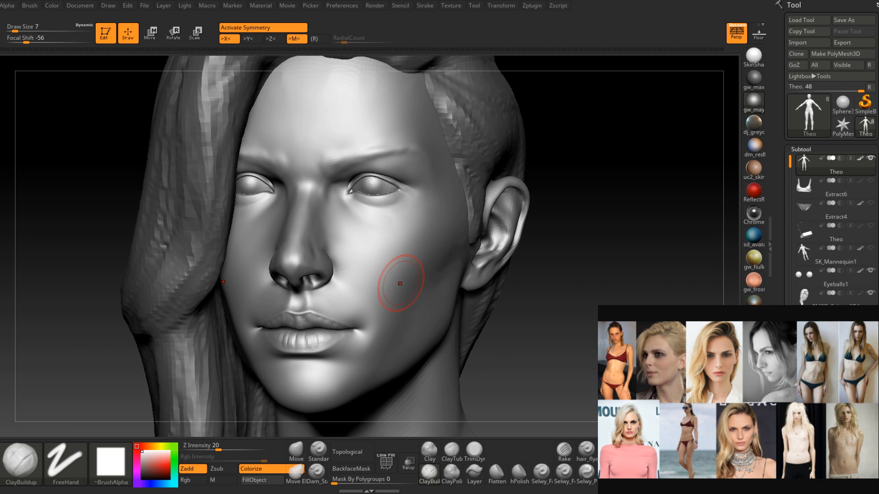
# Select the hair piece and reshape the sideburn in front of the ear with the Move brush.
pyautogui.moveTo(408, 241); pyautogui.dragTo(445, 251, button='right')
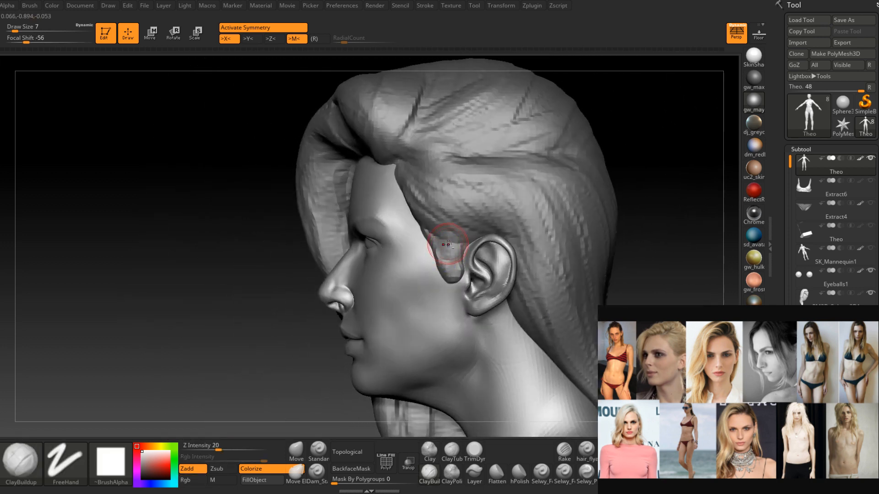
pyautogui.keyDown('alt'); pyautogui.click(445, 250); pyautogui.keyUp('alt')
pyautogui.click(296, 449)
pyautogui.moveTo(425, 239)
pyautogui.mouseDown()
pyautogui.moveTo(434, 243)
pyautogui.moveTo(434, 275)
pyautogui.mouseUp()
pyautogui.moveTo(435, 276)
pyautogui.mouseDown(button='right')
pyautogui.moveTo(503, 276)
pyautogui.moveTo(427, 245)
pyautogui.mouseUp(button='right')
# Reselect the Theo subtool and refine the lower cheek and jaw contour at draw size 8.
pyautogui.moveTo(403, 286)
pyautogui.mouseDown(button='right')
pyautogui.moveTo(426, 287)
pyautogui.moveTo(406, 268)
pyautogui.moveTo(397, 275)
pyautogui.moveTo(435, 288)
pyautogui.moveTo(431, 311)
pyautogui.moveTo(414, 296)
pyautogui.moveTo(403, 341)
pyautogui.moveTo(389, 247)
pyautogui.moveTo(359, 226)
pyautogui.mouseUp(button='right')
pyautogui.press(']')
pyautogui.keyDown('alt'); pyautogui.click(356, 233); pyautogui.keyUp('alt')
pyautogui.moveTo(342, 251)
pyautogui.keyDown('shift'); pyautogui.mouseDown()
pyautogui.moveTo(344, 243)
pyautogui.moveTo(324, 275)
pyautogui.mouseUp(); pyautogui.keyUp('shift')
pyautogui.moveTo(323, 275); pyautogui.dragTo(336, 265, button='right')
pyautogui.press('space')
pyautogui.moveTo(338, 262); pyautogui.dragTo(332, 261)
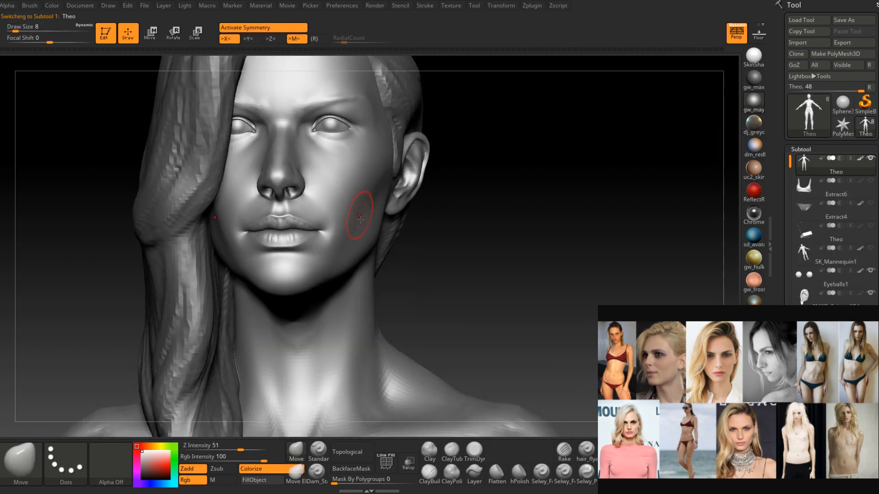
# Shape and smooth the lower edge of the chin with ClayBuildup at draw size 8.
pyautogui.click(429, 473)
pyautogui.moveTo(323, 277)
pyautogui.mouseDown(button='right')
pyautogui.moveTo(311, 289)
pyautogui.moveTo(314, 267)
pyautogui.moveTo(302, 300)
pyautogui.moveTo(302, 292)
pyautogui.moveTo(287, 297)
pyautogui.moveTo(302, 286)
pyautogui.moveTo(310, 298)
pyautogui.moveTo(310, 284)
pyautogui.moveTo(342, 272)
pyautogui.moveTo(323, 277)
pyautogui.mouseUp(button='right')
pyautogui.moveTo(302, 293)
pyautogui.keyDown('shift'); pyautogui.mouseDown()
pyautogui.moveTo(282, 302)
pyautogui.moveTo(273, 293)
pyautogui.mouseUp(); pyautogui.keyUp('shift')
pyautogui.moveTo(308, 296); pyautogui.dragTo(300, 284, button='right')
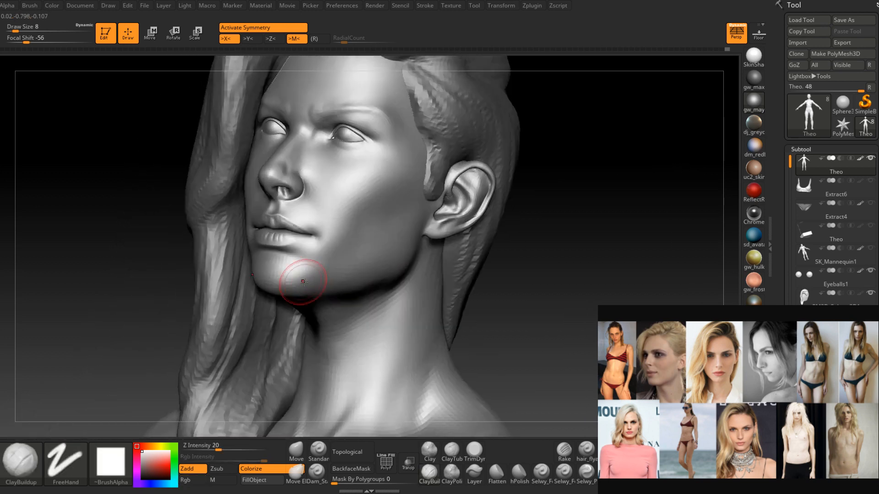
# Build up the lower cheek between the mouth and jaw with ClayBuildup at draw size 12 on a lower subdivision level.
pyautogui.rightClick(329, 270)
pyautogui.hotkey('shift', 'd')
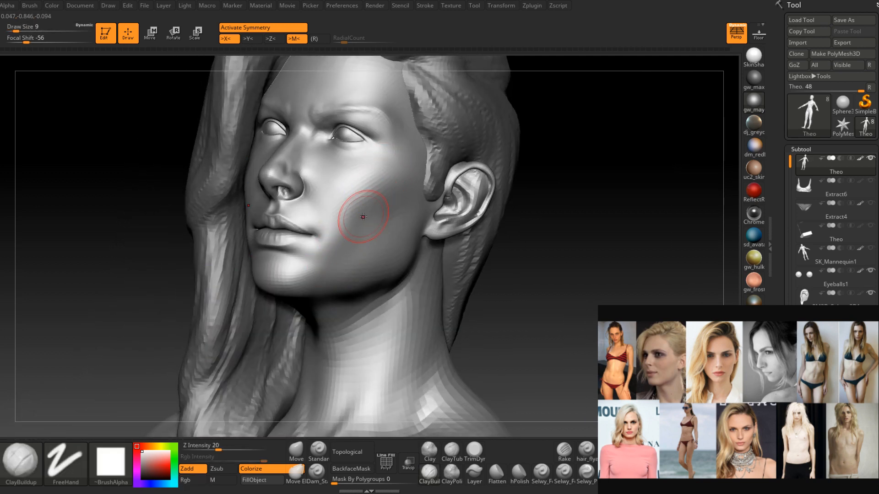
pyautogui.moveTo(329, 255); pyautogui.dragTo(323, 259, button='right')
pyautogui.press('space')
pyautogui.moveTo(323, 260)
pyautogui.mouseDown()
pyautogui.moveTo(333, 259)
pyautogui.moveTo(323, 260)
pyautogui.mouseUp()
pyautogui.press('space')
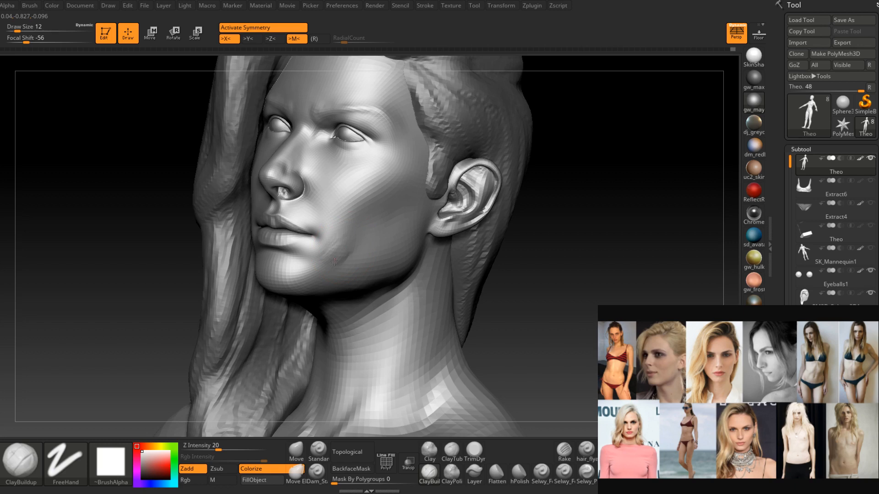
pyautogui.moveTo(348, 268)
pyautogui.mouseDown(button='right')
pyautogui.moveTo(351, 250)
pyautogui.moveTo(339, 264)
pyautogui.moveTo(353, 249)
pyautogui.moveTo(342, 242)
pyautogui.mouseUp(button='right')
pyautogui.press('shift')
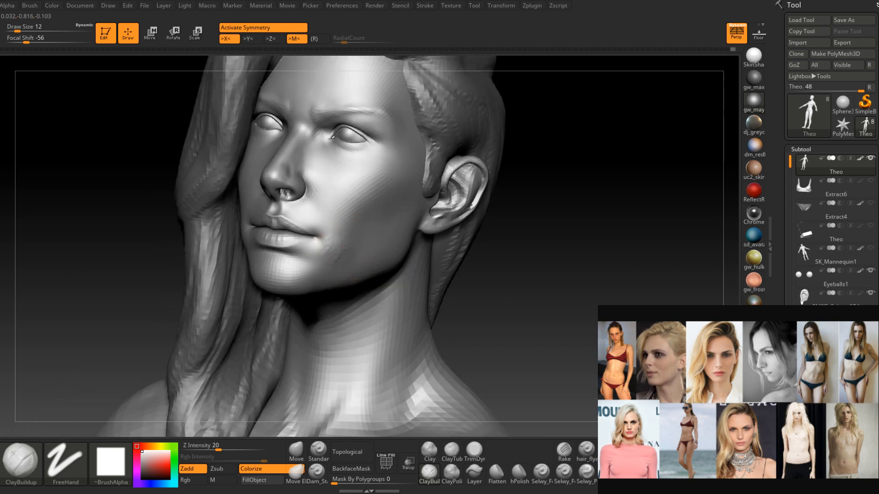
# Smooth the lower cheek between the mouth corner and the jaw at brush size 8.
pyautogui.moveTo(335, 278); pyautogui.dragTo(342, 257, button='right')
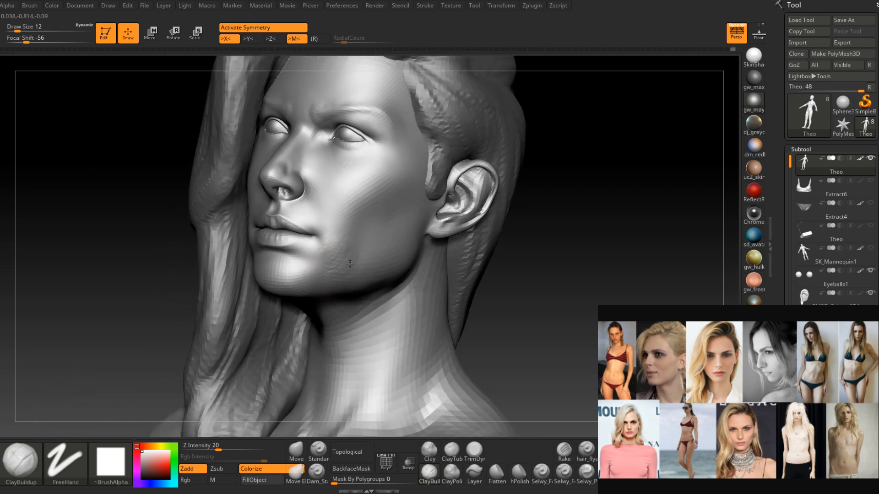
pyautogui.press('[')
pyautogui.keyDown('shift'); pyautogui.moveTo(347, 262); pyautogui.dragTo(335, 239); pyautogui.keyUp('shift')
pyautogui.moveTo(344, 243); pyautogui.dragTo(334, 255, button='right')
pyautogui.keyDown('shift'); pyautogui.moveTo(334, 255); pyautogui.dragTo(327, 253); pyautogui.keyUp('shift')
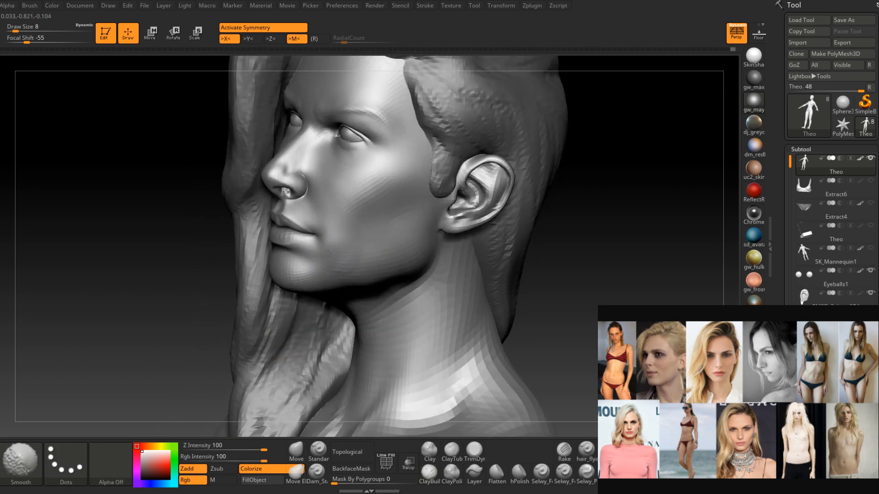
pyautogui.moveTo(328, 253); pyautogui.dragTo(350, 251, button='right')
pyautogui.moveTo(349, 251)
pyautogui.keyDown('shift'); pyautogui.mouseDown()
pyautogui.moveTo(337, 284)
pyautogui.moveTo(351, 264)
pyautogui.mouseUp(); pyautogui.keyUp('shift')
# Sculpt the area just below the mouth corner with ClayBuildup at draw size 4.
pyautogui.moveTo(351, 270)
pyautogui.mouseDown(button='right')
pyautogui.moveTo(364, 276)
pyautogui.moveTo(350, 279)
pyautogui.moveTo(356, 324)
pyautogui.mouseUp(button='right')
pyautogui.press('space')
pyautogui.moveTo(381, 263); pyautogui.dragTo(374, 264)
pyautogui.moveTo(378, 243)
pyautogui.mouseDown(button='right')
pyautogui.moveTo(392, 218)
pyautogui.moveTo(389, 183)
pyautogui.mouseUp(button='right')
pyautogui.moveTo(389, 256)
pyautogui.mouseDown(button='right')
pyautogui.moveTo(349, 266)
pyautogui.moveTo(368, 270)
pyautogui.moveTo(357, 269)
pyautogui.moveTo(366, 255)
pyautogui.moveTo(361, 271)
pyautogui.mouseUp(button='right')
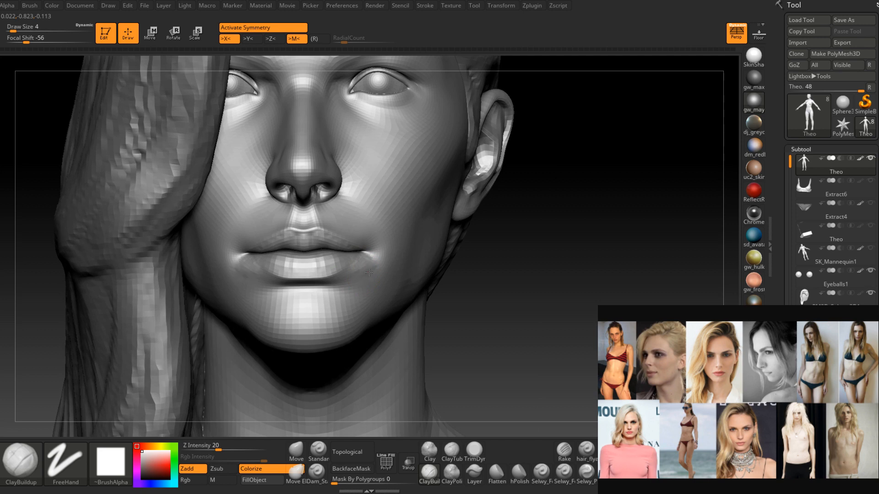
pyautogui.moveTo(369, 261); pyautogui.dragTo(344, 259, button='right')
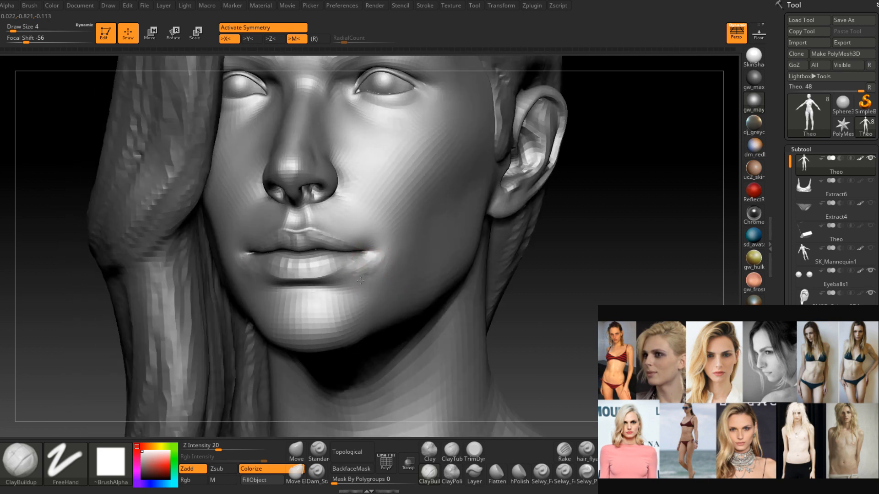
pyautogui.press('shift')
pyautogui.keyDown('shift'); pyautogui.moveTo(368, 269); pyautogui.dragTo(380, 260); pyautogui.keyUp('shift')
# Soften the transition from the mouth corner into the chin and cheek with smoothing strokes.
pyautogui.moveTo(389, 257)
pyautogui.mouseDown(button='right')
pyautogui.moveTo(409, 274)
pyautogui.moveTo(348, 264)
pyautogui.moveTo(371, 265)
pyautogui.moveTo(359, 273)
pyautogui.mouseUp(button='right')
pyautogui.press('shift')
pyautogui.press('shift')
pyautogui.keyDown('shift'); pyautogui.moveTo(359, 273); pyautogui.dragTo(380, 264); pyautogui.keyUp('shift')
pyautogui.press('shift')
pyautogui.moveTo(420, 246)
pyautogui.keyDown('shift'); pyautogui.mouseDown(button='right')
pyautogui.moveTo(405, 225)
pyautogui.moveTo(408, 246)
pyautogui.moveTo(407, 235)
pyautogui.moveTo(422, 255)
pyautogui.moveTo(418, 246)
pyautogui.moveTo(404, 306)
pyautogui.moveTo(387, 280)
pyautogui.mouseUp(button='right'); pyautogui.keyUp('shift')
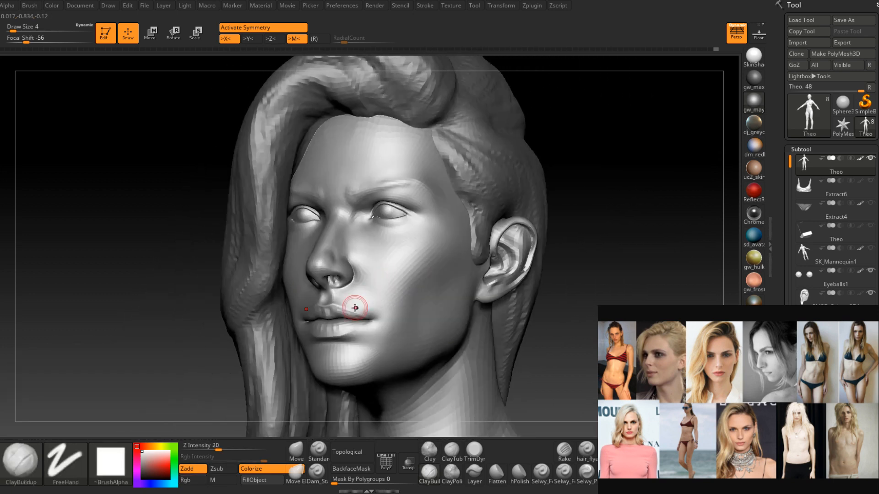
# Build up and smooth the side of the chin toward the jaw with ClayBuildup at draw size 7.
pyautogui.moveTo(466, 189)
pyautogui.mouseDown(button='right')
pyautogui.moveTo(418, 269)
pyautogui.moveTo(414, 245)
pyautogui.moveTo(421, 353)
pyautogui.mouseUp(button='right')
pyautogui.click(429, 473)
pyautogui.click(497, 194)
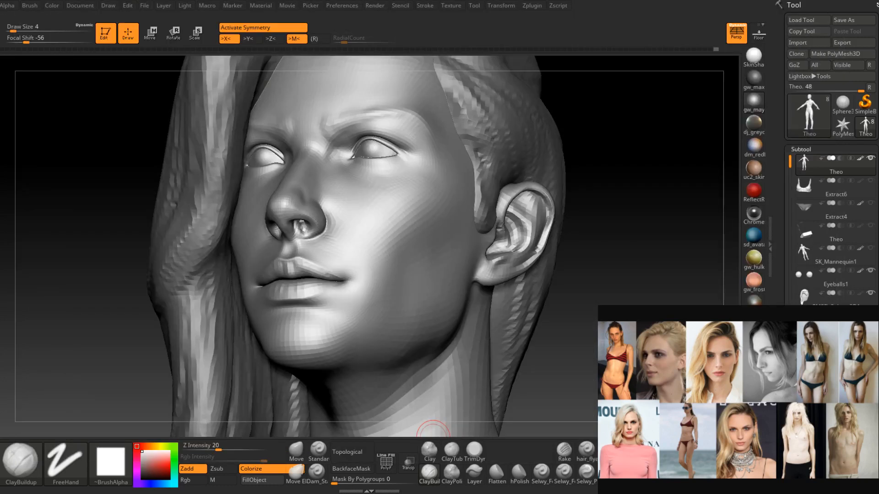
pyautogui.press('space')
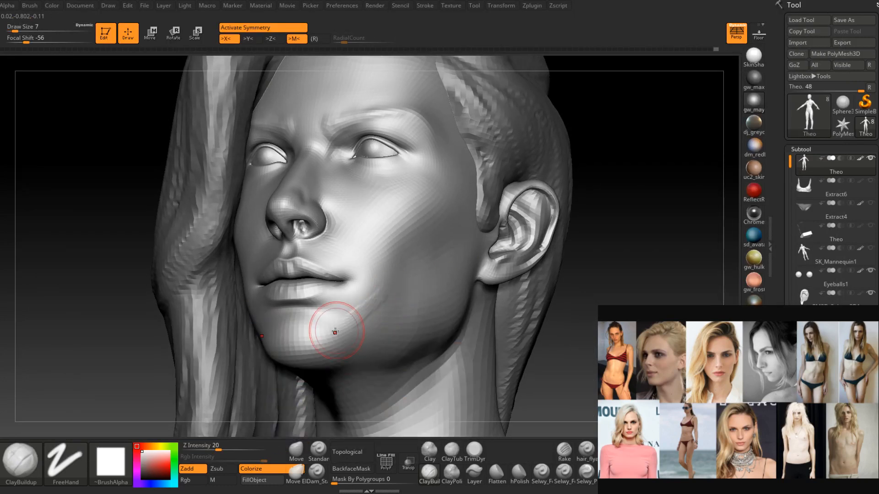
pyautogui.moveTo(335, 332); pyautogui.dragTo(374, 302, button='right')
pyautogui.moveTo(330, 324)
pyautogui.mouseDown(button='right')
pyautogui.moveTo(374, 305)
pyautogui.moveTo(367, 317)
pyautogui.mouseUp(button='right')
pyautogui.press('shift')
pyautogui.keyDown('shift'); pyautogui.moveTo(378, 311); pyautogui.dragTo(392, 294); pyautogui.keyUp('shift')
pyautogui.moveTo(393, 294)
pyautogui.mouseDown(button='right')
pyautogui.moveTo(348, 304)
pyautogui.moveTo(397, 309)
pyautogui.moveTo(353, 316)
pyautogui.mouseUp(button='right')
pyautogui.press('shift')
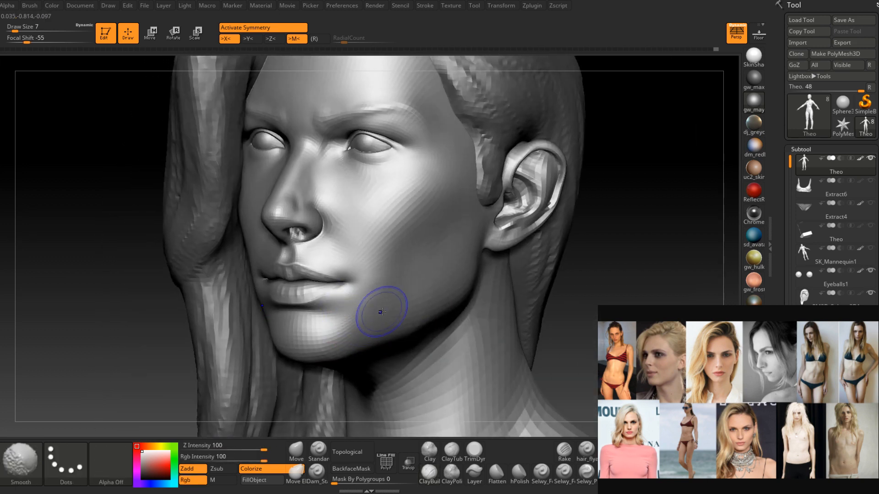
# Fill and smooth the hollow beneath the mouth corner with ClayBuildup at draw size 4.
pyautogui.moveTo(379, 290); pyautogui.dragTo(344, 307, button='right')
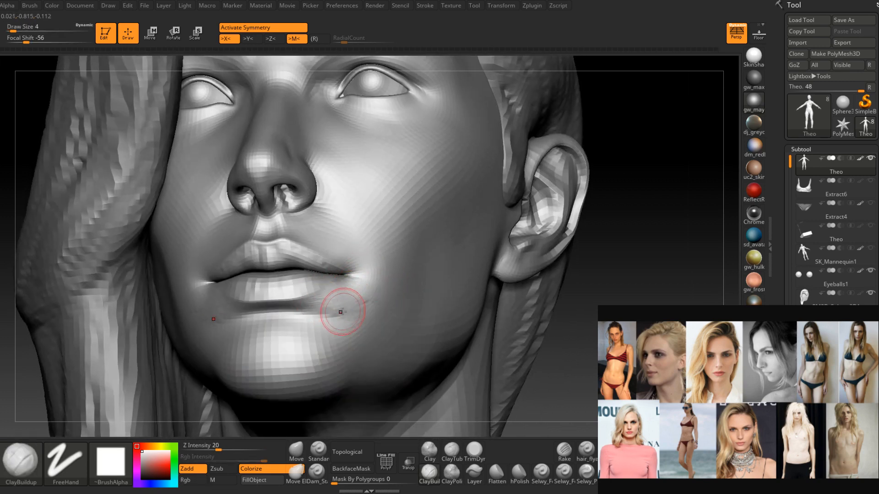
pyautogui.moveTo(373, 299); pyautogui.dragTo(346, 305, button='right')
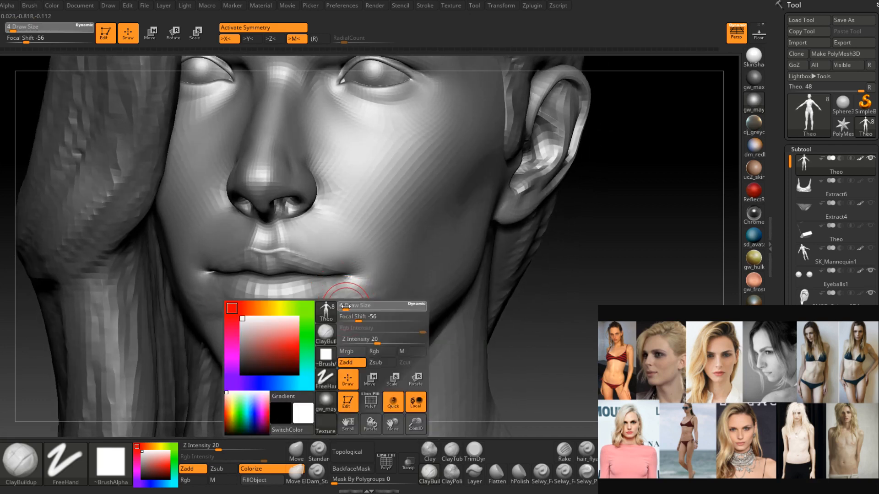
pyautogui.press('shift')
pyautogui.moveTo(385, 281)
pyautogui.mouseDown(button='right')
pyautogui.moveTo(334, 304)
pyautogui.moveTo(385, 314)
pyautogui.moveTo(349, 300)
pyautogui.mouseUp(button='right')
pyautogui.press('shift')
pyautogui.press('shift')
pyautogui.keyDown('ctrl'); pyautogui.moveTo(405, 308); pyautogui.dragTo(426, 320, button='right'); pyautogui.keyUp('ctrl')
pyautogui.moveTo(425, 321); pyautogui.dragTo(374, 287, button='right')
# Switch the sculpt to the gw_max material and smooth the cheek just outside the mouth corner.
pyautogui.click(760, 74)
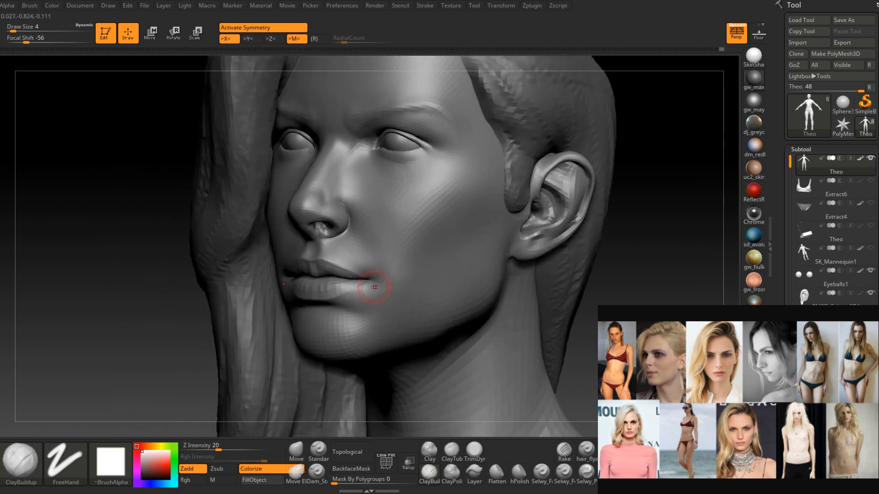
pyautogui.keyDown('shift'); pyautogui.moveTo(372, 286); pyautogui.dragTo(414, 277); pyautogui.keyUp('shift')
pyautogui.moveTo(418, 277)
pyautogui.mouseDown(button='right')
pyautogui.moveTo(447, 278)
pyautogui.moveTo(430, 261)
pyautogui.mouseUp(button='right')
pyautogui.moveTo(430, 261)
pyautogui.mouseDown(button='right')
pyautogui.moveTo(400, 280)
pyautogui.moveTo(414, 314)
pyautogui.moveTo(406, 262)
pyautogui.moveTo(408, 296)
pyautogui.moveTo(427, 298)
pyautogui.moveTo(404, 310)
pyautogui.mouseUp(button='right')
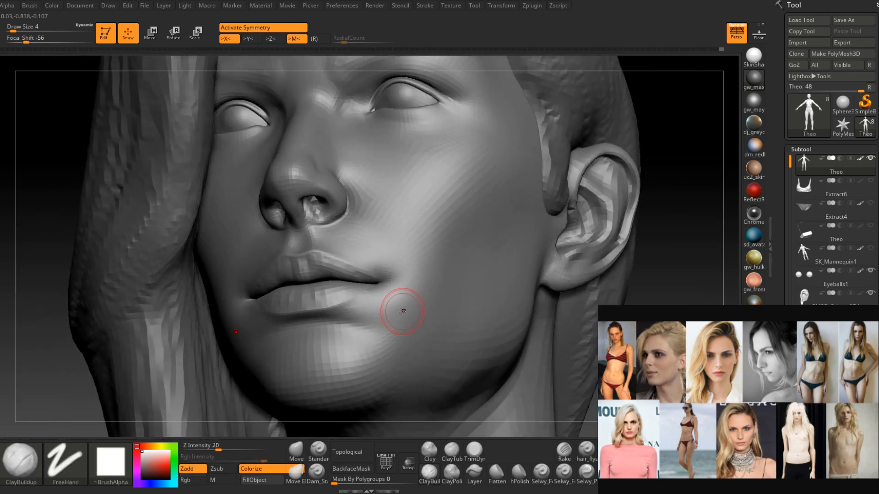
# Sculpt the small fold at the mouth corner with ClayBuildup at draw size 2.
pyautogui.moveTo(381, 283); pyautogui.dragTo(389, 279, button='right')
pyautogui.press('space')
pyautogui.moveTo(389, 279); pyautogui.dragTo(380, 280)
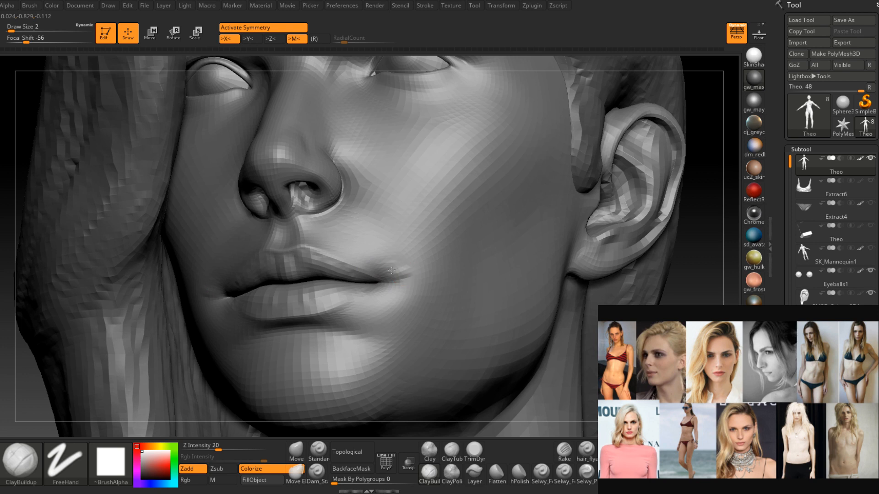
pyautogui.moveTo(391, 270)
pyautogui.mouseDown(button='right')
pyautogui.moveTo(404, 293)
pyautogui.moveTo(405, 281)
pyautogui.moveTo(383, 293)
pyautogui.mouseUp(button='right')
# Shape and smooth the skin above and below the mouth corner with ClayBuildup at draw size 3.
pyautogui.press('space')
pyautogui.moveTo(384, 292); pyautogui.dragTo(388, 293)
pyautogui.moveTo(397, 294); pyautogui.dragTo(387, 306, button='right')
pyautogui.keyDown('shift'); pyautogui.moveTo(388, 306); pyautogui.dragTo(402, 314); pyautogui.keyUp('shift')
pyautogui.moveTo(402, 314); pyautogui.dragTo(392, 312, button='right')
pyautogui.keyDown('shift'); pyautogui.moveTo(392, 312); pyautogui.dragTo(389, 310); pyautogui.keyUp('shift')
pyautogui.moveTo(389, 310); pyautogui.dragTo(397, 269, button='right')
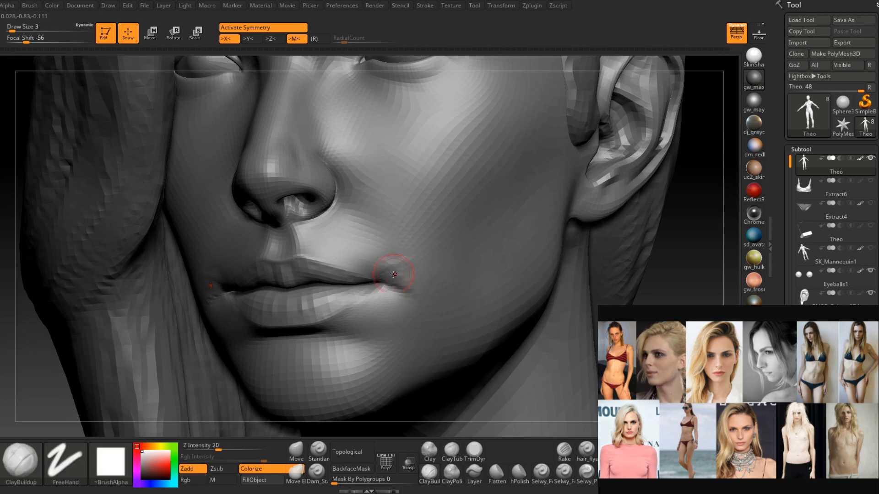
pyautogui.keyDown('shift'); pyautogui.moveTo(411, 274); pyautogui.dragTo(389, 263); pyautogui.keyUp('shift')
pyautogui.moveTo(388, 263); pyautogui.dragTo(400, 252, button='right')
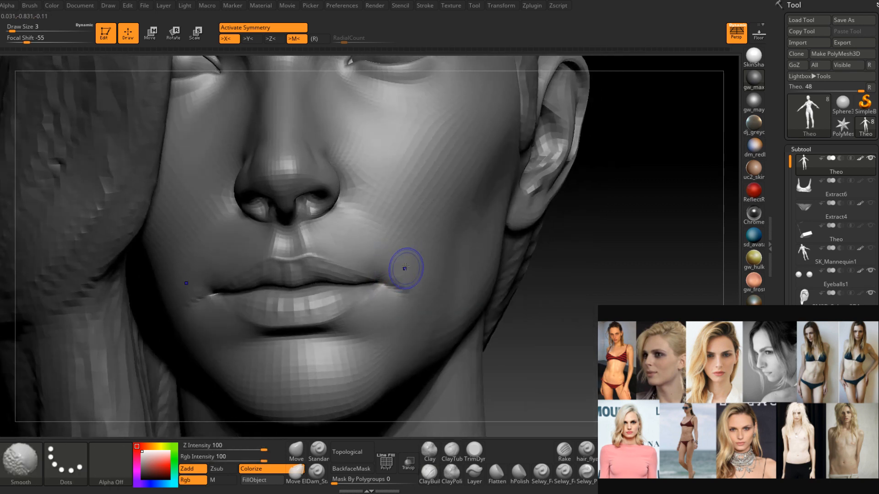
# Shape the cheek beside the mouth corner with ClayBuildup at draw size 5.
pyautogui.moveTo(414, 281)
pyautogui.mouseDown(button='right')
pyautogui.moveTo(376, 277)
pyautogui.moveTo(425, 277)
pyautogui.moveTo(429, 299)
pyautogui.mouseUp(button='right')
pyautogui.moveTo(428, 299)
pyautogui.mouseDown(button='right')
pyautogui.moveTo(403, 297)
pyautogui.moveTo(435, 280)
pyautogui.mouseUp(button='right')
pyautogui.press('space')
pyautogui.press('space')
pyautogui.moveTo(434, 283); pyautogui.dragTo(428, 283)
pyautogui.moveTo(412, 277)
pyautogui.mouseDown(button='right')
pyautogui.moveTo(429, 282)
pyautogui.moveTo(416, 307)
pyautogui.moveTo(398, 300)
pyautogui.moveTo(451, 261)
pyautogui.mouseUp(button='right')
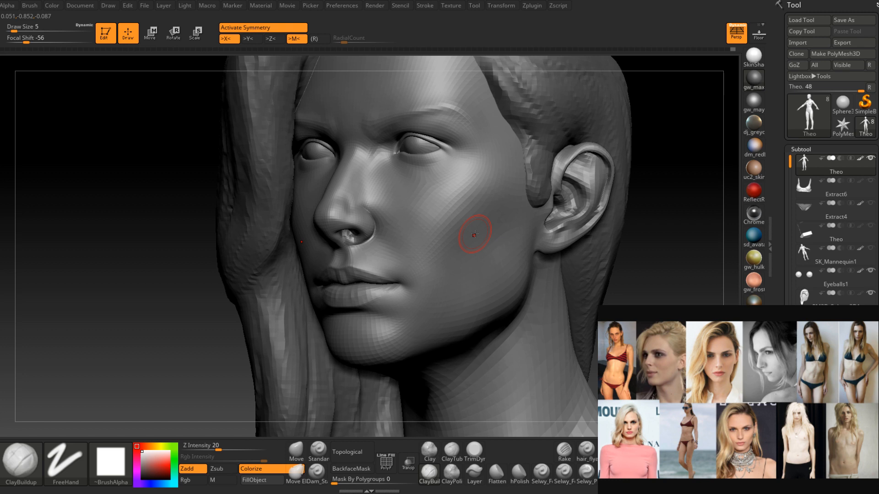
# Adjust the nose profile along the bridge and tip with the Move brush at draw size 7.
pyautogui.keyDown('shift'); pyautogui.moveTo(446, 212); pyautogui.dragTo(372, 266, button='right'); pyautogui.keyUp('shift')
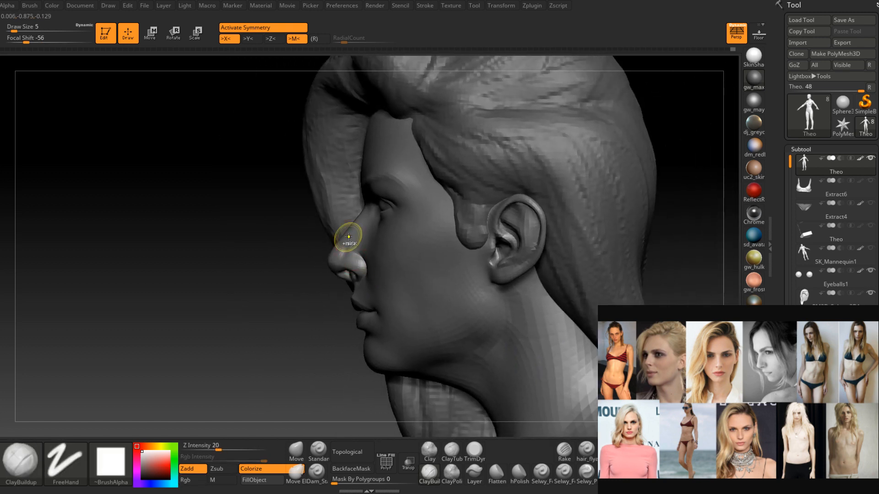
pyautogui.keyDown('ctrl'); pyautogui.moveTo(350, 238); pyautogui.dragTo(372, 310, button='right'); pyautogui.keyUp('ctrl')
pyautogui.click(297, 450)
pyautogui.hotkey('shift', 'd')
pyautogui.hotkey('shift', 'd')
pyautogui.press('space')
pyautogui.moveTo(346, 230); pyautogui.dragTo(349, 230)
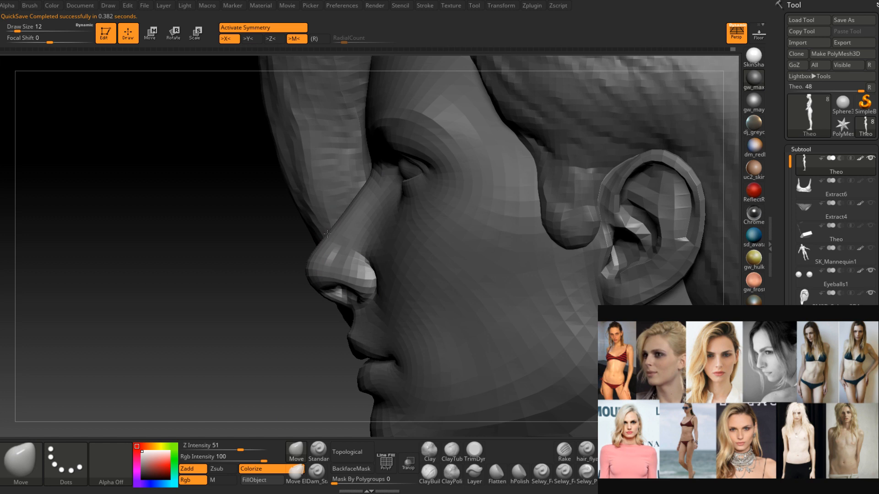
pyautogui.press('space')
pyautogui.moveTo(358, 205); pyautogui.dragTo(351, 205)
pyautogui.moveTo(362, 199)
pyautogui.mouseDown(button='right')
pyautogui.moveTo(375, 231)
pyautogui.moveTo(359, 271)
pyautogui.moveTo(318, 273)
pyautogui.moveTo(333, 288)
pyautogui.moveTo(351, 288)
pyautogui.moveTo(451, 217)
pyautogui.mouseUp(button='right')
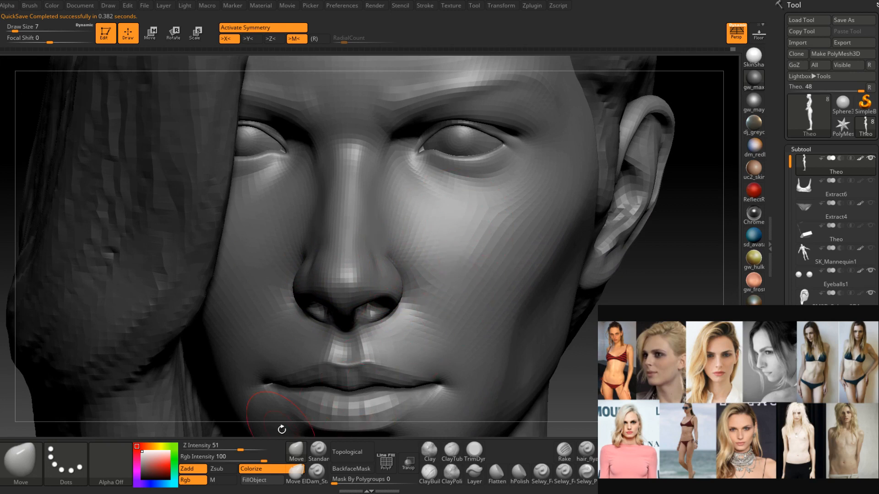
# Sharpen the planes of the nose tip with the Selwy_Pinch_B1 brush at draw size 2.
pyautogui.click(26, 461)
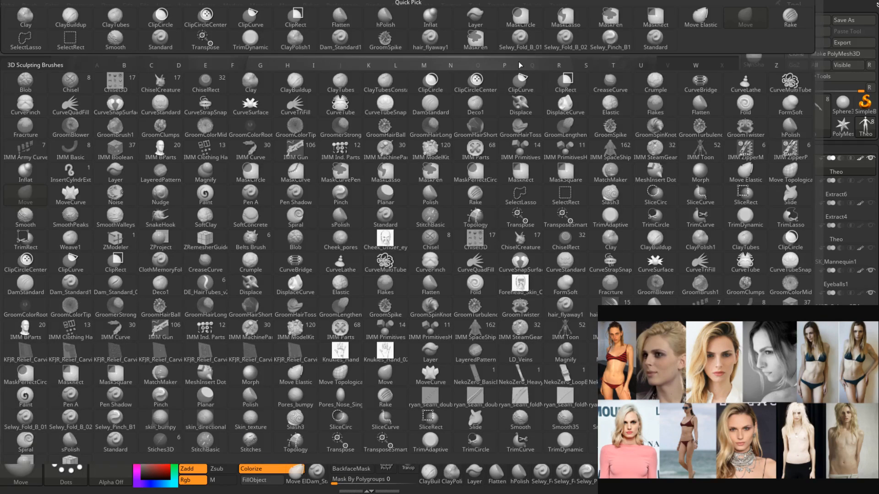
pyautogui.click(605, 44)
pyautogui.keyDown('ctrl'); pyautogui.moveTo(401, 300); pyautogui.dragTo(328, 346, button='right'); pyautogui.keyUp('ctrl')
pyautogui.press('space')
pyautogui.moveTo(353, 283); pyautogui.dragTo(343, 283)
pyautogui.moveTo(296, 332); pyautogui.dragTo(369, 275, button='right')
pyautogui.moveTo(369, 274)
pyautogui.mouseDown()
pyautogui.moveTo(384, 274)
pyautogui.moveTo(386, 264)
pyautogui.moveTo(348, 276)
pyautogui.mouseUp()
pyautogui.moveTo(338, 290); pyautogui.dragTo(298, 291, button='right')
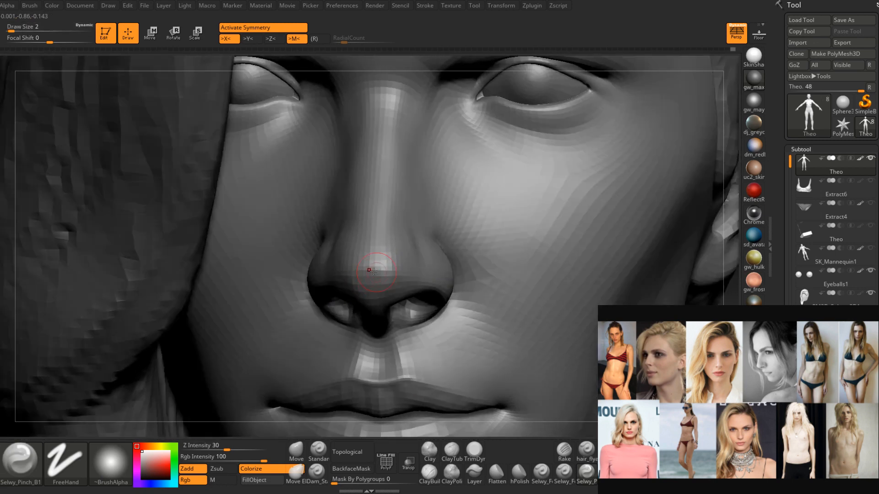
# Pinch the rim above the nostril and the underside of the nose with Selwy_Pinch_B1 at draw size 2.
pyautogui.moveTo(446, 280)
pyautogui.mouseDown(button='right')
pyautogui.moveTo(414, 294)
pyautogui.moveTo(397, 286)
pyautogui.moveTo(414, 320)
pyautogui.mouseUp(button='right')
pyautogui.press('space')
pyautogui.click(434, 298)
pyautogui.moveTo(423, 295); pyautogui.dragTo(449, 297)
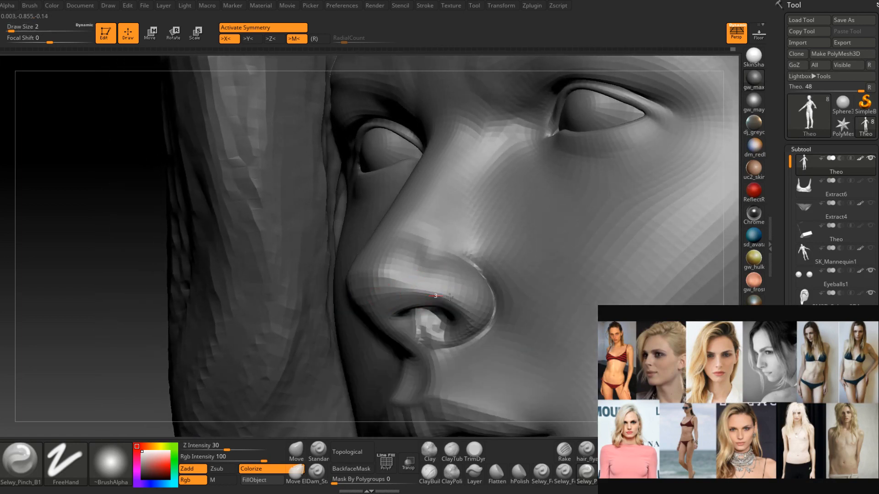
pyautogui.moveTo(407, 279); pyautogui.dragTo(449, 290, button='right')
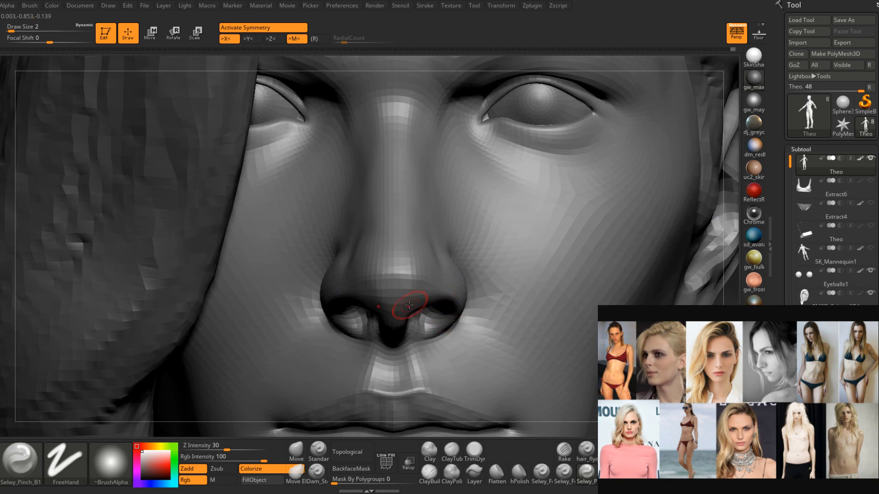
pyautogui.moveTo(392, 331); pyautogui.dragTo(434, 321, button='right')
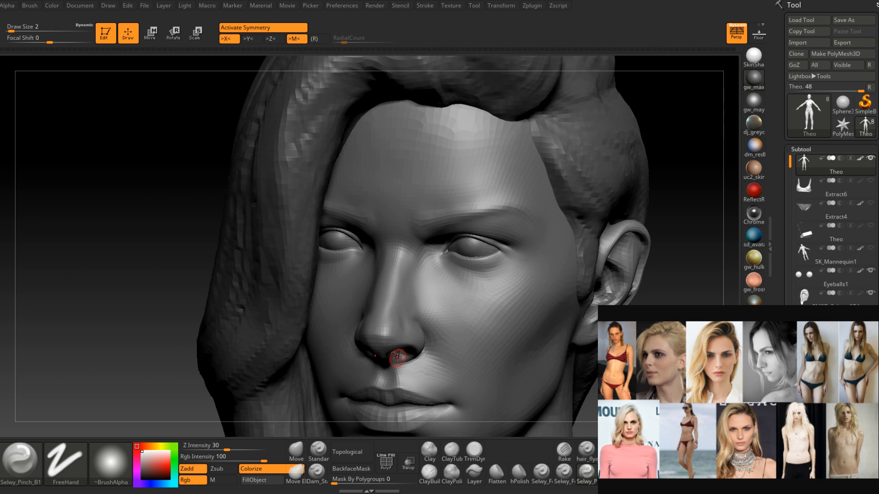
# Build up the cheek beside the mouth corner with ClayBuildup at draw size 7.
pyautogui.moveTo(397, 358)
pyautogui.mouseDown(button='right')
pyautogui.moveTo(477, 255)
pyautogui.moveTo(461, 331)
pyautogui.moveTo(440, 251)
pyautogui.moveTo(381, 255)
pyautogui.mouseUp(button='right')
pyautogui.moveTo(382, 255)
pyautogui.keyDown('ctrl'); pyautogui.mouseDown(button='right')
pyautogui.moveTo(380, 284)
pyautogui.moveTo(412, 316)
pyautogui.moveTo(418, 349)
pyautogui.moveTo(400, 317)
pyautogui.moveTo(408, 366)
pyautogui.moveTo(391, 319)
pyautogui.mouseUp(button='right'); pyautogui.keyUp('ctrl')
pyautogui.click(429, 473)
pyautogui.press('space')
pyautogui.moveTo(391, 319); pyautogui.dragTo(392, 319)
pyautogui.moveTo(395, 317); pyautogui.dragTo(393, 319, button='right')
pyautogui.press('space')
pyautogui.moveTo(393, 319); pyautogui.dragTo(396, 319)
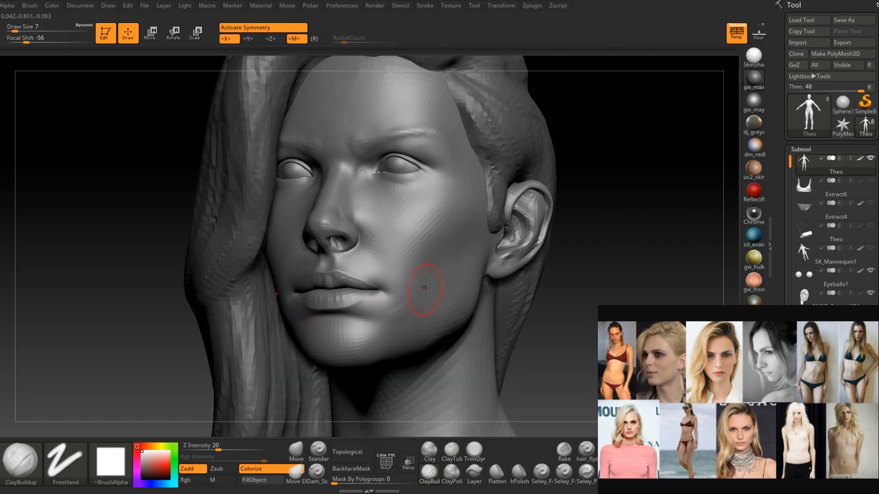
# Smooth the lower cheek between the mouth corner and the jaw.
pyautogui.moveTo(424, 287); pyautogui.dragTo(434, 302, button='right')
pyautogui.keyDown('shift'); pyautogui.moveTo(416, 306); pyautogui.dragTo(424, 299); pyautogui.keyUp('shift')
pyautogui.moveTo(428, 302); pyautogui.dragTo(405, 332, button='right')
pyautogui.keyDown('shift'); pyautogui.moveTo(406, 331); pyautogui.dragTo(423, 298); pyautogui.keyUp('shift')
pyautogui.moveTo(403, 308); pyautogui.dragTo(381, 315, button='right')
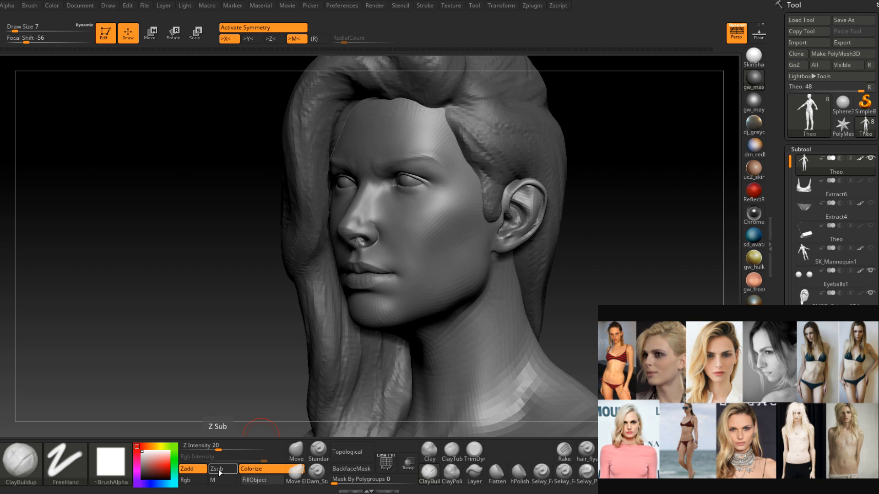
# Shape the lower cheek along the jaw with ClayBuildup at draw size 14 and smooth it.
pyautogui.moveTo(347, 293)
pyautogui.mouseDown(button='right')
pyautogui.moveTo(432, 289)
pyautogui.moveTo(390, 264)
pyautogui.moveTo(382, 298)
pyautogui.moveTo(349, 302)
pyautogui.moveTo(373, 296)
pyautogui.moveTo(365, 312)
pyautogui.moveTo(345, 289)
pyautogui.mouseUp(button='right')
pyautogui.press('space')
pyautogui.moveTo(349, 289); pyautogui.dragTo(359, 287)
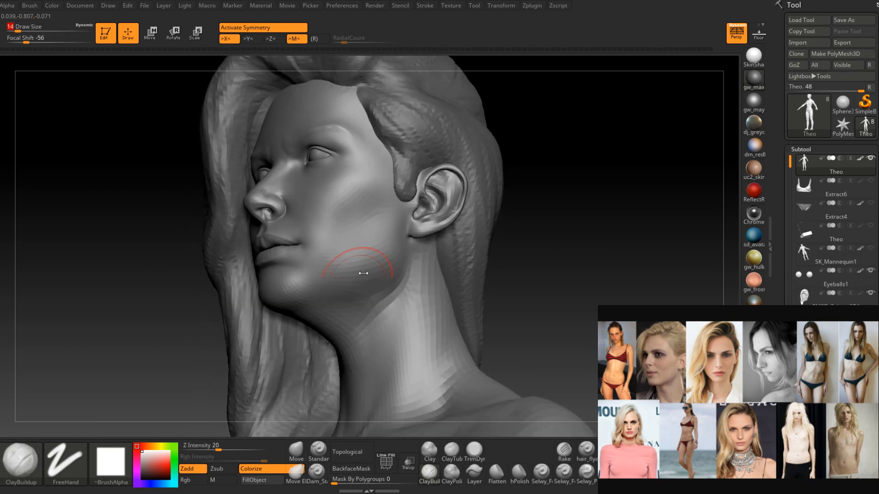
pyautogui.moveTo(379, 238); pyautogui.dragTo(376, 239, button='right')
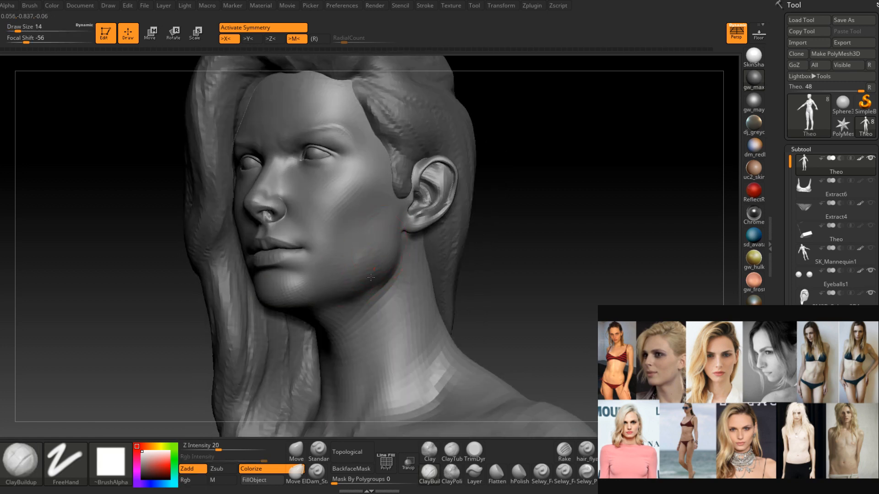
pyautogui.moveTo(371, 277); pyautogui.dragTo(363, 275, button='right')
pyautogui.keyDown('shift'); pyautogui.moveTo(357, 261); pyautogui.dragTo(343, 270); pyautogui.keyUp('shift')
pyautogui.moveTo(343, 270); pyautogui.dragTo(365, 260, button='right')
pyautogui.keyDown('shift'); pyautogui.moveTo(365, 259); pyautogui.dragTo(348, 269); pyautogui.keyUp('shift')
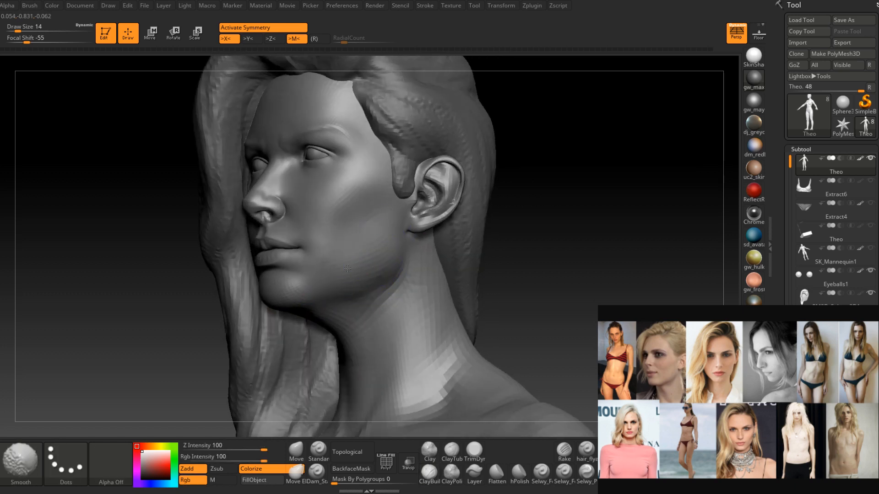
# Shape and smooth the underside of the jaw with ClayBuildup at draw size 14.
pyautogui.moveTo(348, 269)
pyautogui.mouseDown(button='right')
pyautogui.moveTo(384, 281)
pyautogui.moveTo(372, 284)
pyautogui.moveTo(381, 310)
pyautogui.mouseUp(button='right')
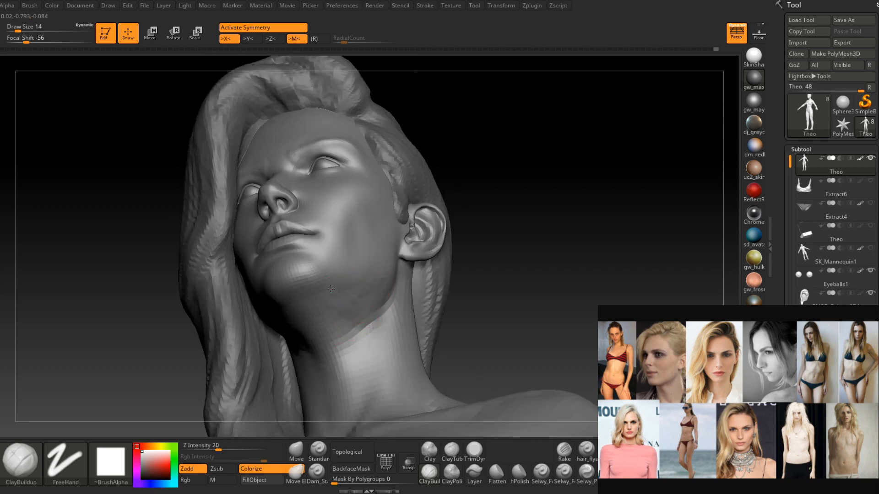
pyautogui.moveTo(301, 308); pyautogui.dragTo(323, 312, button='right')
pyautogui.keyDown('shift'); pyautogui.moveTo(323, 312); pyautogui.dragTo(357, 307); pyautogui.keyUp('shift')
# Show the Extract6 bra and Extract4 briefs subtools and review the whole figure.
pyautogui.moveTo(380, 311)
pyautogui.mouseDown(button='right')
pyautogui.moveTo(358, 330)
pyautogui.moveTo(384, 316)
pyautogui.moveTo(394, 327)
pyautogui.moveTo(410, 292)
pyautogui.moveTo(449, 270)
pyautogui.moveTo(479, 288)
pyautogui.moveTo(449, 272)
pyautogui.moveTo(441, 241)
pyautogui.mouseUp(button='right')
pyautogui.press('shift')
pyautogui.moveTo(481, 268); pyautogui.dragTo(479, 287, button='right')
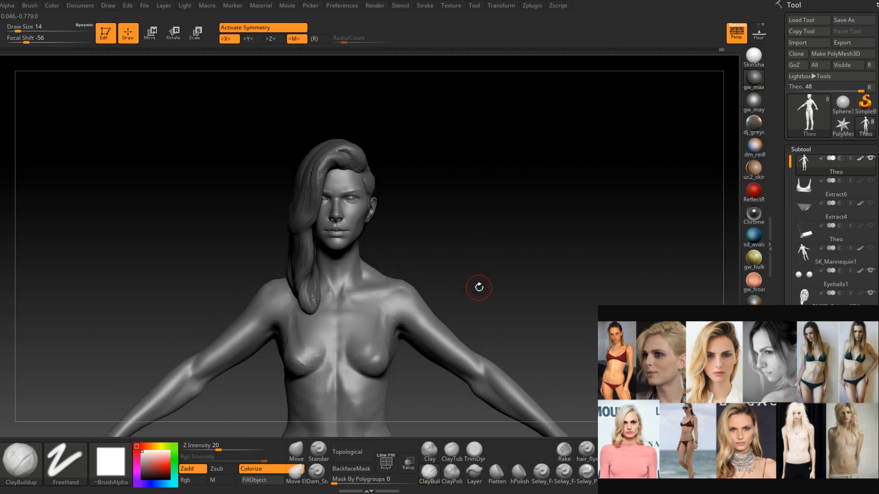
pyautogui.click(871, 181)
pyautogui.click(871, 203)
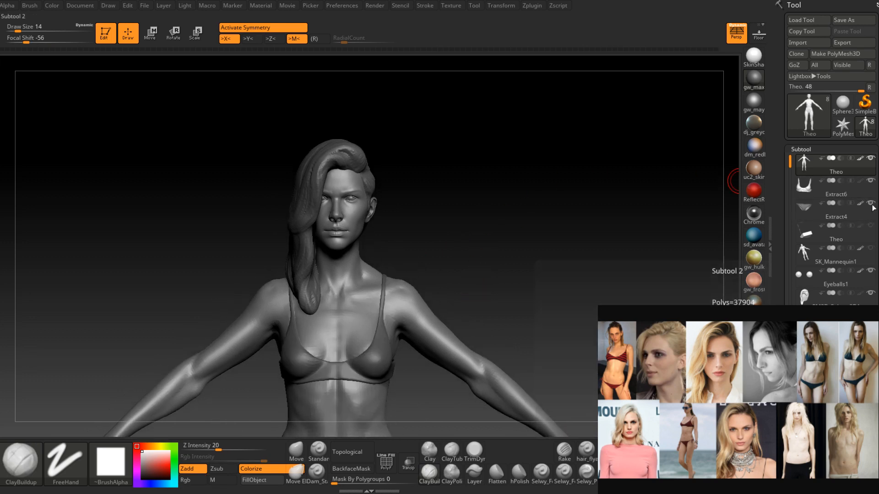
pyautogui.keyDown('alt'); pyautogui.moveTo(536, 325); pyautogui.dragTo(420, 309, button='right'); pyautogui.keyUp('alt')
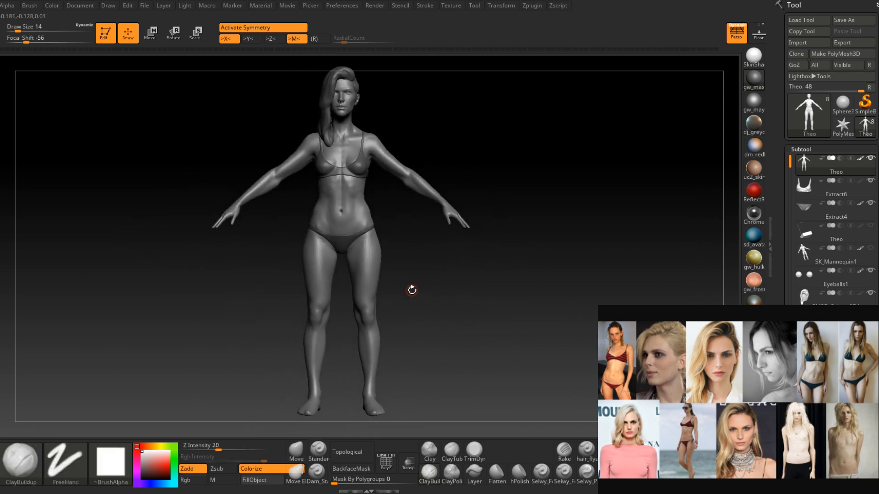
pyautogui.keyDown('alt'); pyautogui.moveTo(398, 215); pyautogui.dragTo(430, 254, button='right'); pyautogui.keyUp('alt')
pyautogui.moveTo(261, 252); pyautogui.dragTo(247, 284, button='right')
pyautogui.keyDown('alt'); pyautogui.moveTo(511, 271); pyautogui.dragTo(362, 277, button='right'); pyautogui.keyUp('alt')
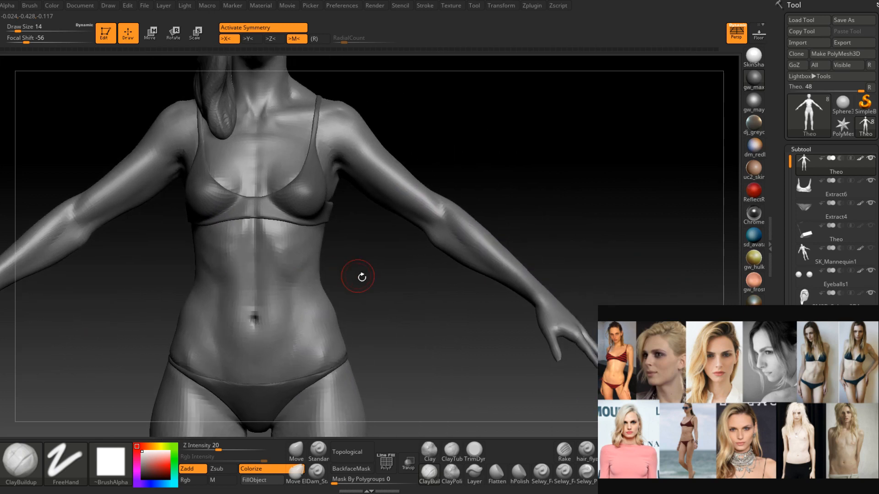
# Carve the outline of the thumbnail with the Dam_Standard1 brush at draw size 2.
pyautogui.moveTo(536, 335); pyautogui.dragTo(521, 309, button='right')
pyautogui.moveTo(504, 342); pyautogui.dragTo(464, 300, button='right')
pyautogui.keyDown('ctrl'); pyautogui.moveTo(464, 300); pyautogui.dragTo(471, 322, button='right'); pyautogui.keyUp('ctrl')
pyautogui.keyDown('ctrl'); pyautogui.moveTo(471, 322); pyautogui.dragTo(474, 345, button='right'); pyautogui.keyUp('ctrl')
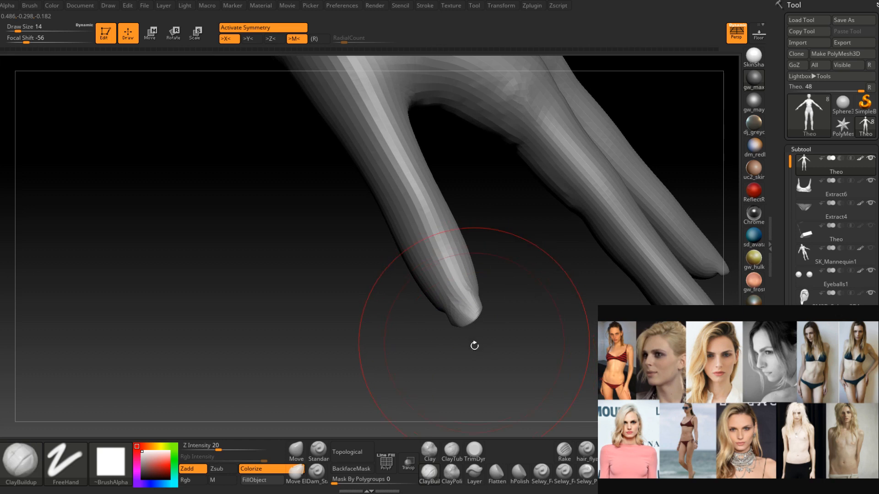
pyautogui.click(319, 474)
pyautogui.moveTo(354, 398); pyautogui.dragTo(458, 294, button='right')
pyautogui.press('space')
pyautogui.moveTo(458, 294); pyautogui.dragTo(446, 293)
pyautogui.moveTo(433, 317); pyautogui.dragTo(442, 310, button='right')
pyautogui.moveTo(440, 273); pyautogui.dragTo(440, 299, button='right')
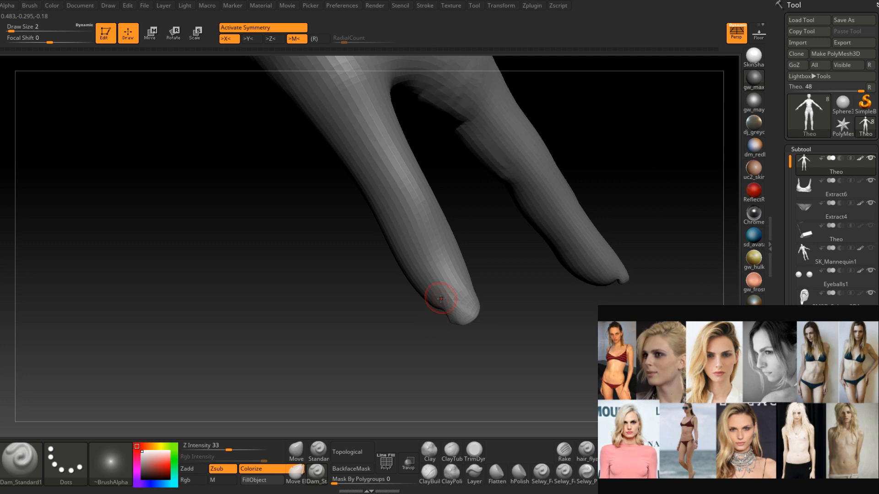
pyautogui.moveTo(461, 268)
pyautogui.mouseDown(button='right')
pyautogui.moveTo(453, 279)
pyautogui.moveTo(472, 286)
pyautogui.moveTo(441, 285)
pyautogui.mouseUp(button='right')
# Reshape the thumb tip with the Move brush at draw size 3 and the index fingertip at draw size 2.
pyautogui.press('b')
pyautogui.press('m')
pyautogui.press('v')
pyautogui.press('space')
pyautogui.moveTo(442, 296); pyautogui.dragTo(443, 293)
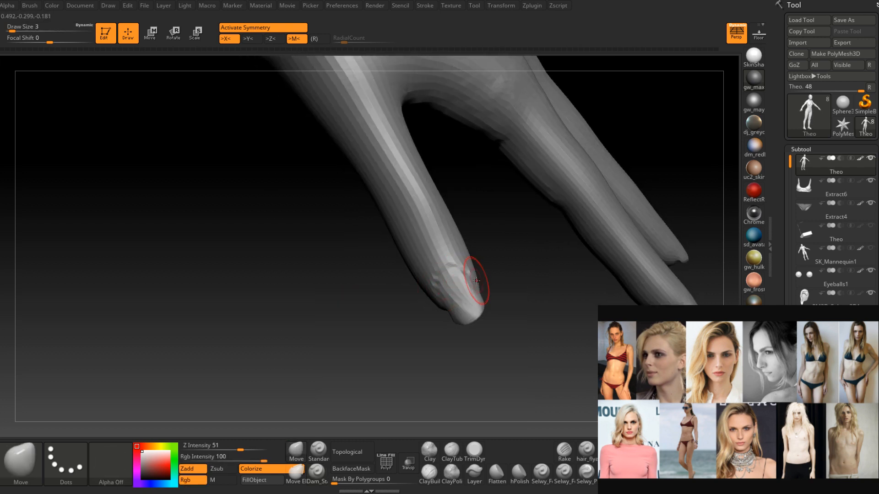
pyautogui.moveTo(473, 301)
pyautogui.mouseDown(button='right')
pyautogui.moveTo(451, 287)
pyautogui.moveTo(462, 308)
pyautogui.moveTo(467, 298)
pyautogui.moveTo(455, 320)
pyautogui.moveTo(466, 310)
pyautogui.moveTo(467, 320)
pyautogui.moveTo(481, 271)
pyautogui.moveTo(508, 264)
pyautogui.moveTo(458, 299)
pyautogui.moveTo(427, 303)
pyautogui.moveTo(519, 307)
pyautogui.moveTo(506, 275)
pyautogui.moveTo(474, 282)
pyautogui.moveTo(476, 290)
pyautogui.moveTo(512, 261)
pyautogui.mouseUp(button='right')
pyautogui.press('space')
pyautogui.press('shift')
pyautogui.press('shift')
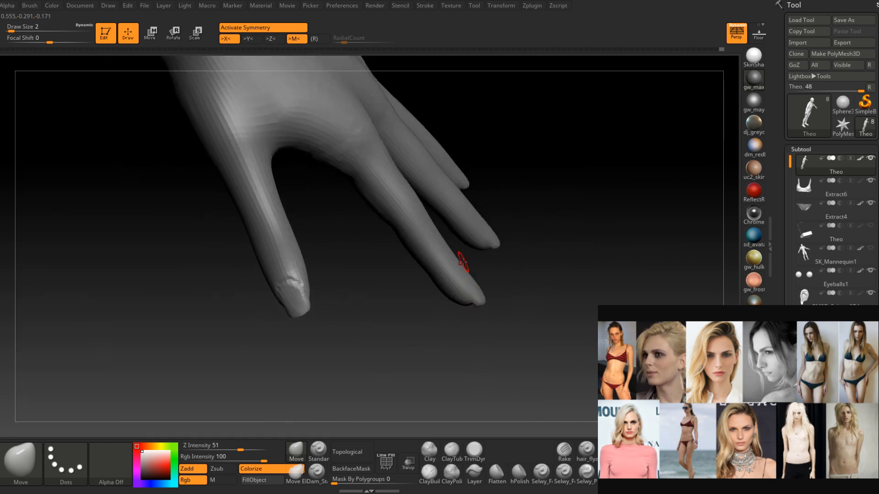
# Build up the thumbnail plate with ClayBuildup at draw size 2 and smooth it.
pyautogui.click(429, 472)
pyautogui.moveTo(304, 266)
pyautogui.mouseDown(button='right')
pyautogui.moveTo(291, 304)
pyautogui.moveTo(301, 302)
pyautogui.mouseUp(button='right')
pyautogui.press('s')
pyautogui.moveTo(295, 287); pyautogui.dragTo(302, 314)
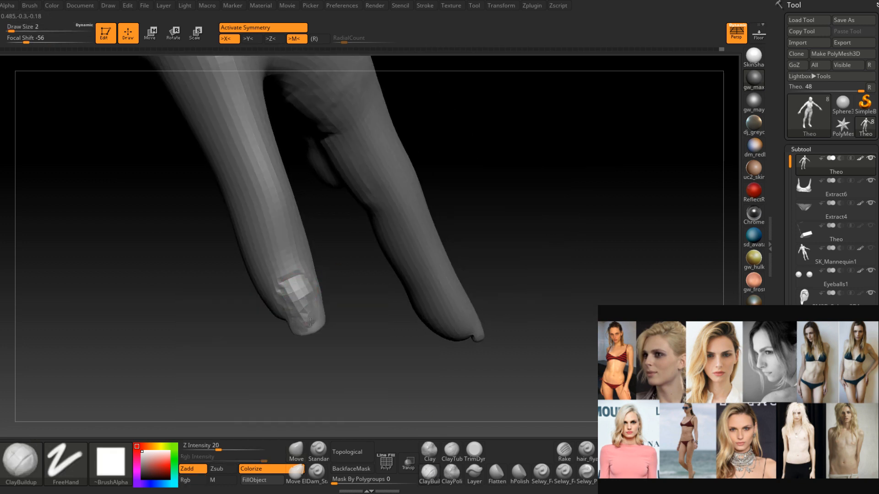
pyautogui.moveTo(311, 322); pyautogui.dragTo(299, 318, button='right')
pyautogui.moveTo(307, 316); pyautogui.dragTo(314, 310)
pyautogui.moveTo(314, 311); pyautogui.dragTo(303, 314, button='right')
pyautogui.keyDown('shift'); pyautogui.moveTo(304, 302); pyautogui.dragTo(304, 316); pyautogui.keyUp('shift')
# Carve the index fingernail's edges and cuticle line with Dam_Standard1 at draw size 1.
pyautogui.moveTo(304, 316)
pyautogui.mouseDown(button='right')
pyautogui.moveTo(332, 267)
pyautogui.moveTo(398, 280)
pyautogui.mouseUp(button='right')
pyautogui.moveTo(492, 248)
pyautogui.mouseDown(button='right')
pyautogui.moveTo(400, 200)
pyautogui.moveTo(408, 276)
pyautogui.moveTo(667, 118)
pyautogui.moveTo(600, 222)
pyautogui.moveTo(274, 301)
pyautogui.moveTo(403, 252)
pyautogui.moveTo(382, 252)
pyautogui.moveTo(386, 270)
pyautogui.moveTo(401, 253)
pyautogui.moveTo(403, 298)
pyautogui.moveTo(400, 276)
pyautogui.moveTo(447, 220)
pyautogui.moveTo(423, 224)
pyautogui.moveTo(447, 212)
pyautogui.moveTo(406, 288)
pyautogui.moveTo(414, 293)
pyautogui.moveTo(412, 283)
pyautogui.mouseUp(button='right')
pyautogui.click(316, 475)
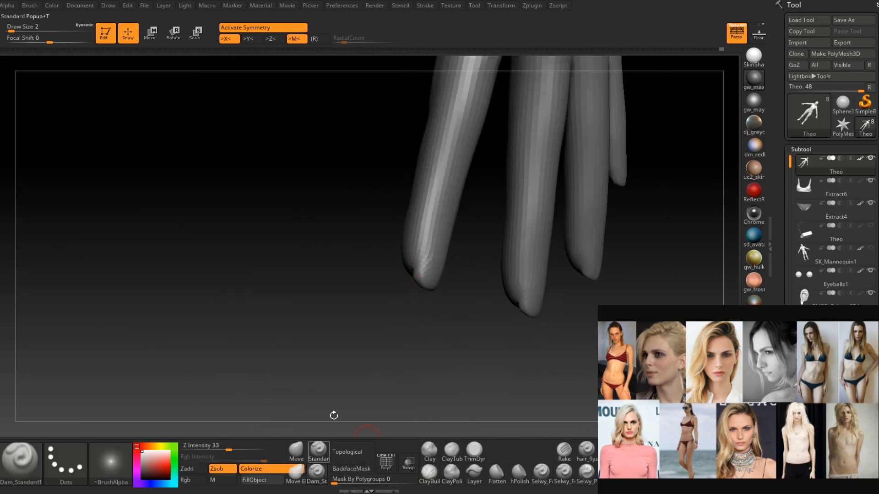
pyautogui.hotkey('ctrl', 'z')
pyautogui.press('space')
pyautogui.moveTo(425, 263); pyautogui.dragTo(420, 263)
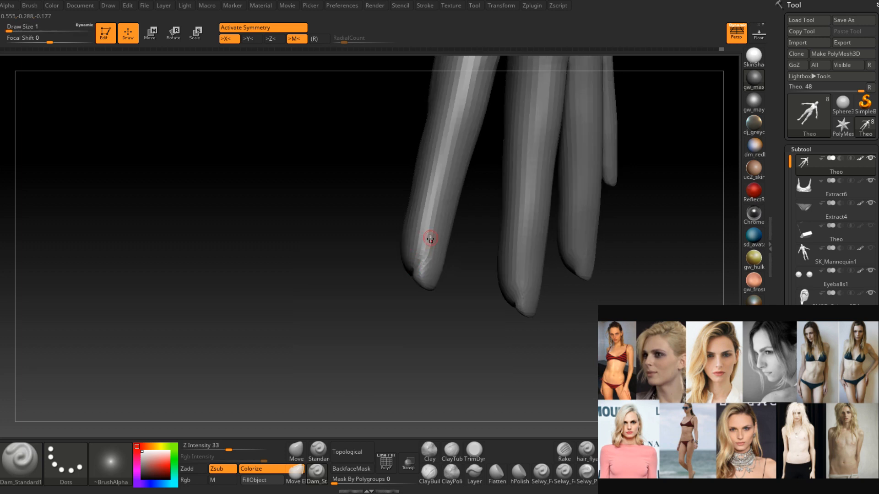
pyautogui.moveTo(430, 238); pyautogui.dragTo(415, 264, button='right')
pyautogui.moveTo(449, 227)
pyautogui.mouseDown(button='right')
pyautogui.moveTo(451, 205)
pyautogui.moveTo(431, 251)
pyautogui.moveTo(443, 238)
pyautogui.mouseUp(button='right')
pyautogui.moveTo(465, 266); pyautogui.dragTo(466, 251, button='right')
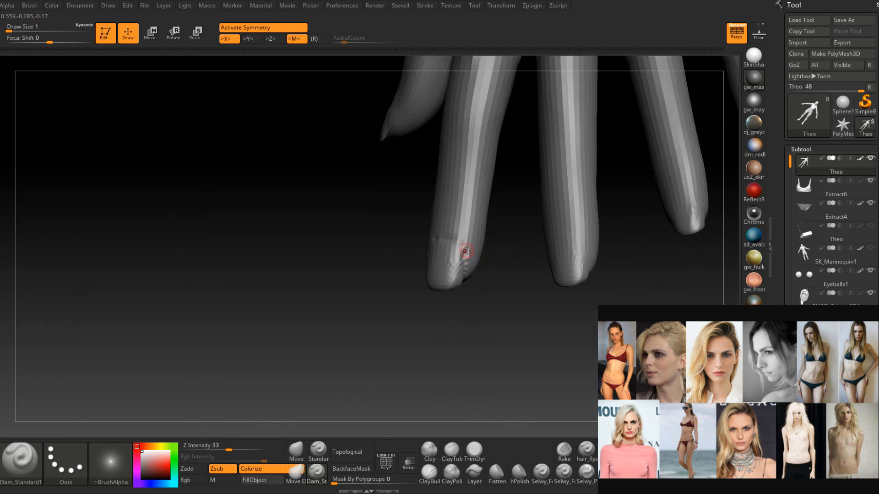
pyautogui.moveTo(412, 255); pyautogui.dragTo(442, 278, button='right')
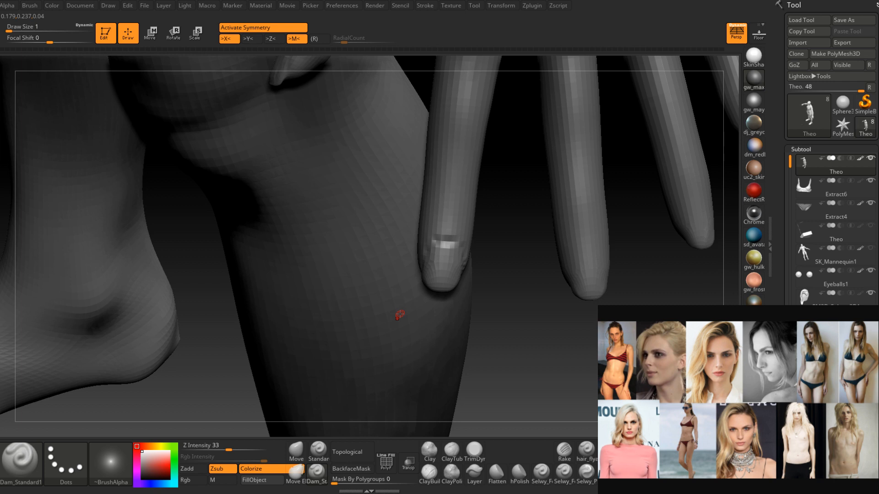
# Adjust the shape of the fingertip with the Move brush.
pyautogui.click(296, 451)
pyautogui.moveTo(433, 268)
pyautogui.keyDown('ctrl'); pyautogui.mouseDown(button='right')
pyautogui.moveTo(453, 231)
pyautogui.moveTo(445, 263)
pyautogui.moveTo(453, 300)
pyautogui.moveTo(427, 288)
pyautogui.moveTo(434, 276)
pyautogui.moveTo(428, 319)
pyautogui.mouseUp(button='right'); pyautogui.keyUp('ctrl')
pyautogui.press('space')
# Carve the nail outlines on the next fingers with Dam_Standard1 at draw size 2 and check the hands against the full figure.
pyautogui.click(316, 473)
pyautogui.moveTo(405, 255); pyautogui.dragTo(408, 247, button='right')
pyautogui.press('space')
pyautogui.moveTo(408, 251); pyautogui.dragTo(405, 252)
pyautogui.moveTo(406, 252); pyautogui.dragTo(411, 244, button='right')
pyautogui.moveTo(395, 275); pyautogui.dragTo(407, 230, button='right')
pyautogui.moveTo(439, 267)
pyautogui.mouseDown(button='right')
pyautogui.moveTo(428, 256)
pyautogui.moveTo(407, 257)
pyautogui.moveTo(424, 256)
pyautogui.moveTo(396, 278)
pyautogui.moveTo(397, 254)
pyautogui.moveTo(398, 262)
pyautogui.moveTo(414, 255)
pyautogui.moveTo(426, 275)
pyautogui.moveTo(439, 241)
pyautogui.moveTo(417, 269)
pyautogui.moveTo(446, 256)
pyautogui.moveTo(410, 234)
pyautogui.moveTo(426, 298)
pyautogui.moveTo(424, 247)
pyautogui.moveTo(400, 208)
pyautogui.mouseUp(button='right')
pyautogui.hotkey('shift', 'd')
pyautogui.press('d')
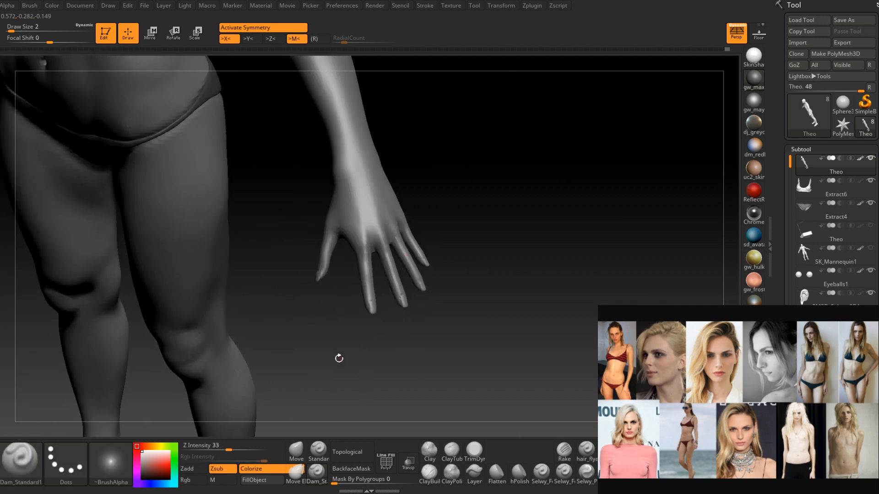
pyautogui.moveTo(408, 231)
pyautogui.mouseDown(button='right')
pyautogui.moveTo(410, 172)
pyautogui.moveTo(405, 252)
pyautogui.moveTo(416, 222)
pyautogui.moveTo(392, 267)
pyautogui.mouseUp(button='right')
pyautogui.keyDown('alt'); pyautogui.moveTo(106, 238); pyautogui.dragTo(287, 235, button='right'); pyautogui.keyUp('alt')
pyautogui.keyDown('ctrl'); pyautogui.moveTo(287, 236); pyautogui.dragTo(287, 317, button='right'); pyautogui.keyUp('ctrl')
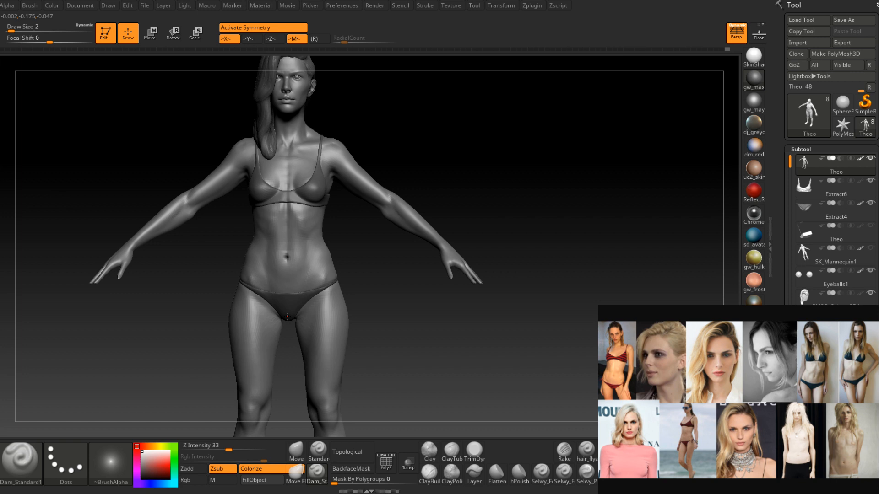
# Carve further detail into the fingers with Dam_Standard1 at draw size 3 and smooth it.
pyautogui.moveTo(460, 259); pyautogui.dragTo(414, 270, button='right')
pyautogui.moveTo(406, 307); pyautogui.dragTo(397, 306, button='right')
pyautogui.press('space')
pyautogui.click(395, 269)
pyautogui.keyDown('shift'); pyautogui.moveTo(386, 267); pyautogui.dragTo(393, 264); pyautogui.keyUp('shift')
pyautogui.moveTo(391, 280)
pyautogui.mouseDown(button='right')
pyautogui.moveTo(396, 262)
pyautogui.moveTo(402, 283)
pyautogui.moveTo(386, 284)
pyautogui.moveTo(398, 262)
pyautogui.moveTo(386, 251)
pyautogui.moveTo(403, 252)
pyautogui.moveTo(386, 320)
pyautogui.moveTo(413, 211)
pyautogui.mouseUp(button='right')
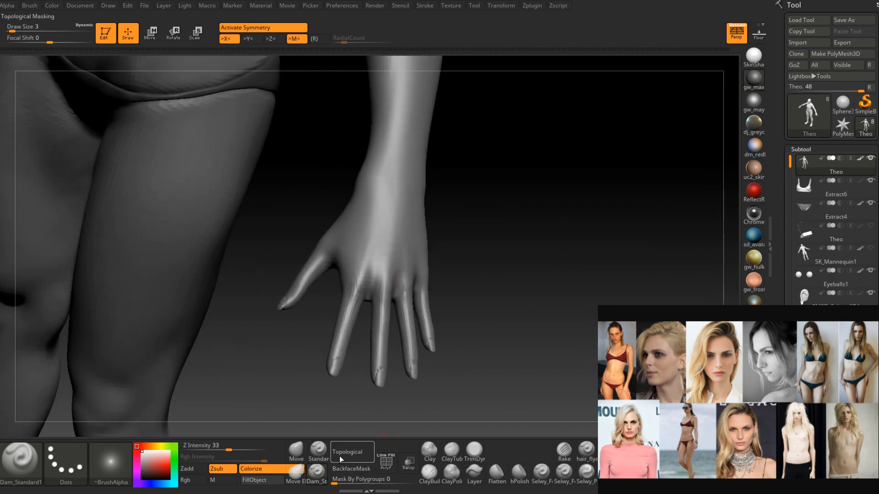
# Raise the tendon and knuckle of the index finger with the Standard brush at draw size 5 and smooth the transition.
pyautogui.click(318, 449)
pyautogui.moveTo(359, 275); pyautogui.dragTo(360, 293, button='right')
pyautogui.press('space')
pyautogui.moveTo(356, 296)
pyautogui.mouseDown()
pyautogui.moveTo(372, 244)
pyautogui.moveTo(349, 295)
pyautogui.mouseUp()
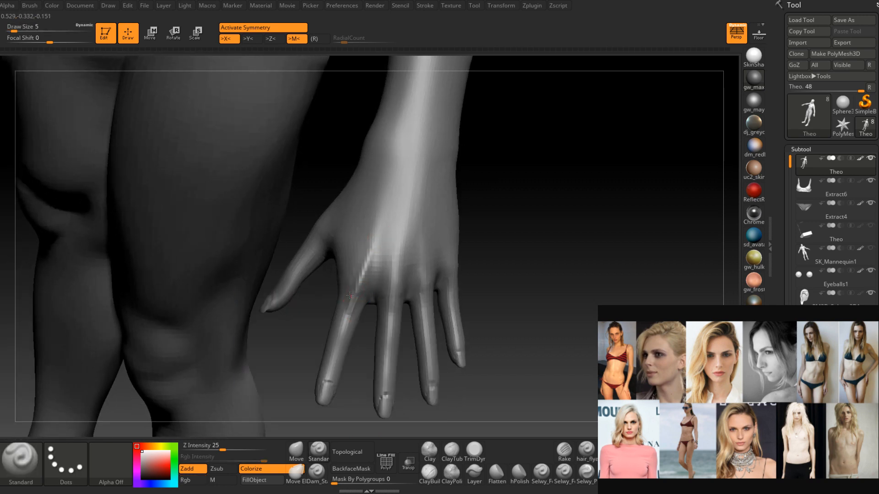
pyautogui.moveTo(366, 243); pyautogui.dragTo(365, 270, button='right')
pyautogui.moveTo(365, 270); pyautogui.dragTo(378, 243)
pyautogui.keyDown('shift'); pyautogui.moveTo(355, 281); pyautogui.dragTo(350, 314); pyautogui.keyUp('shift')
# Raise and smooth the remaining knuckles and tendons on the back of the hand with the Standard brush at draw size 5.
pyautogui.moveTo(350, 314)
pyautogui.mouseDown(button='right')
pyautogui.moveTo(346, 302)
pyautogui.moveTo(387, 279)
pyautogui.mouseUp(button='right')
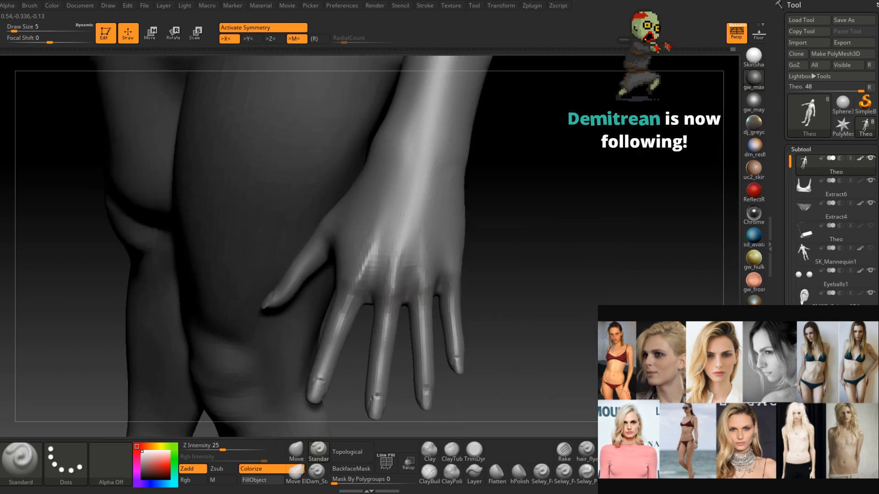
pyautogui.press('shift')
pyautogui.moveTo(392, 277); pyautogui.dragTo(364, 290, button='right')
pyautogui.keyDown('alt'); pyautogui.moveTo(381, 335); pyautogui.dragTo(392, 259, button='right'); pyautogui.keyUp('alt')
pyautogui.press('shift')
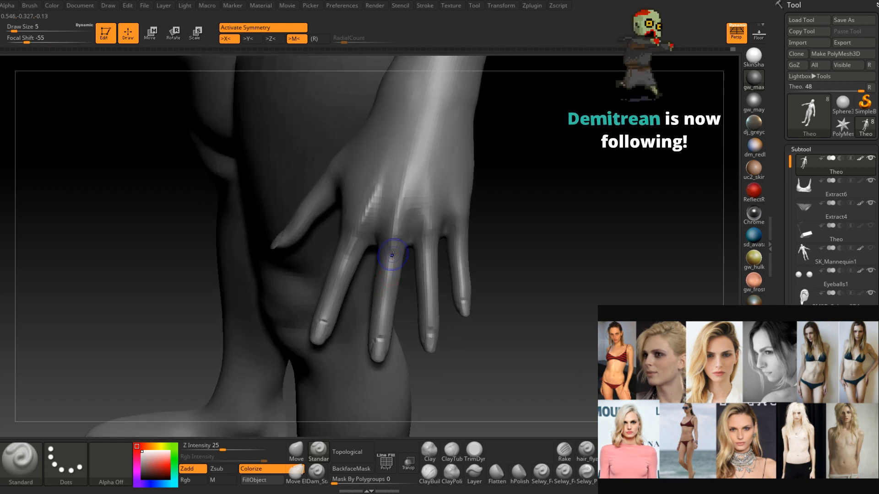
# Build up the joints on the backs of the fingers with ClayBuildup at draw size 5.
pyautogui.click(429, 474)
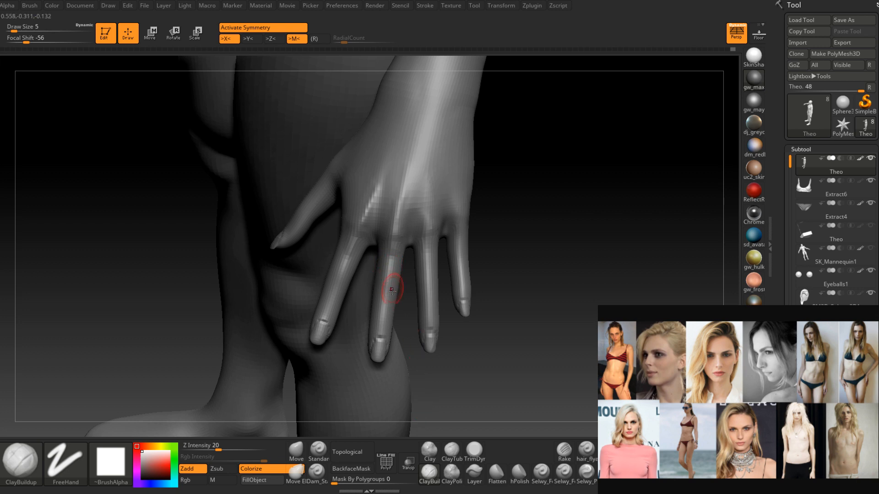
pyautogui.moveTo(386, 294)
pyautogui.mouseDown(button='right')
pyautogui.moveTo(392, 277)
pyautogui.moveTo(386, 283)
pyautogui.mouseUp(button='right')
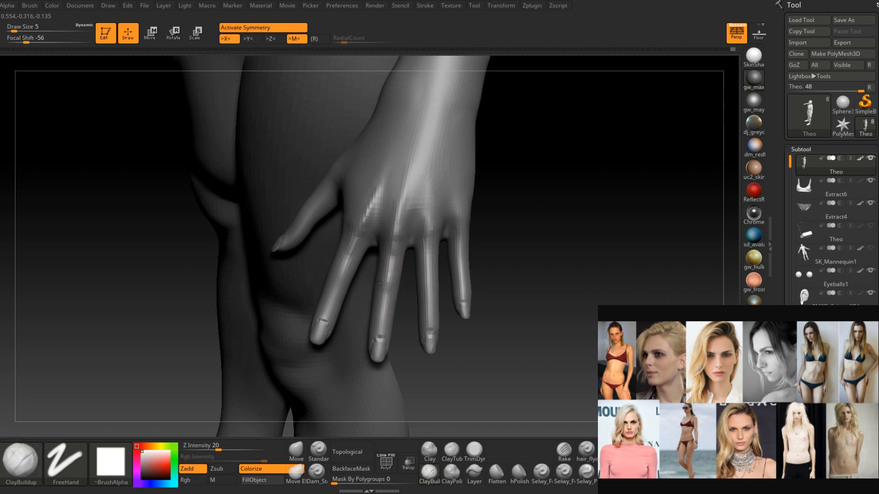
pyautogui.moveTo(385, 311); pyautogui.dragTo(388, 286, button='right')
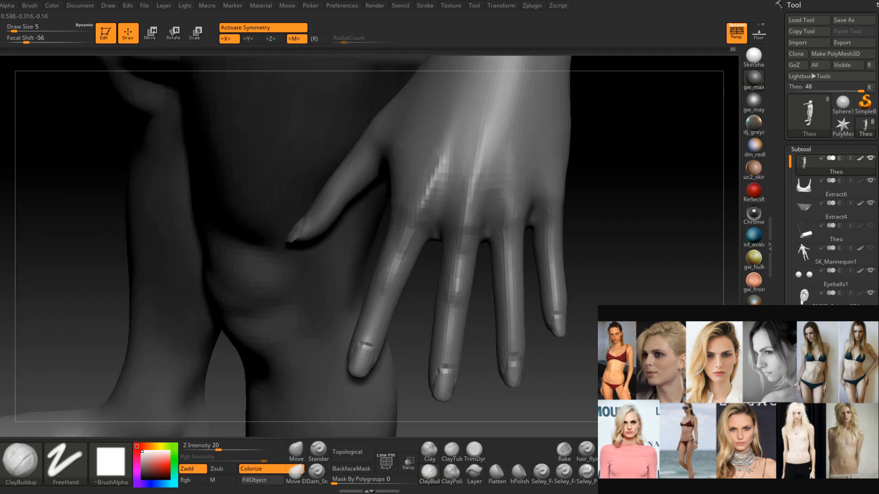
pyautogui.moveTo(395, 275); pyautogui.dragTo(378, 337, button='right')
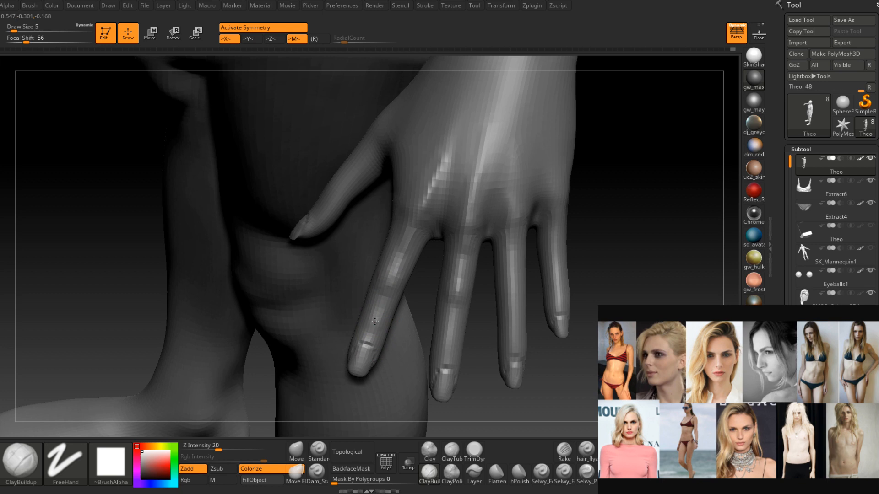
pyautogui.moveTo(457, 350); pyautogui.dragTo(466, 318, button='right')
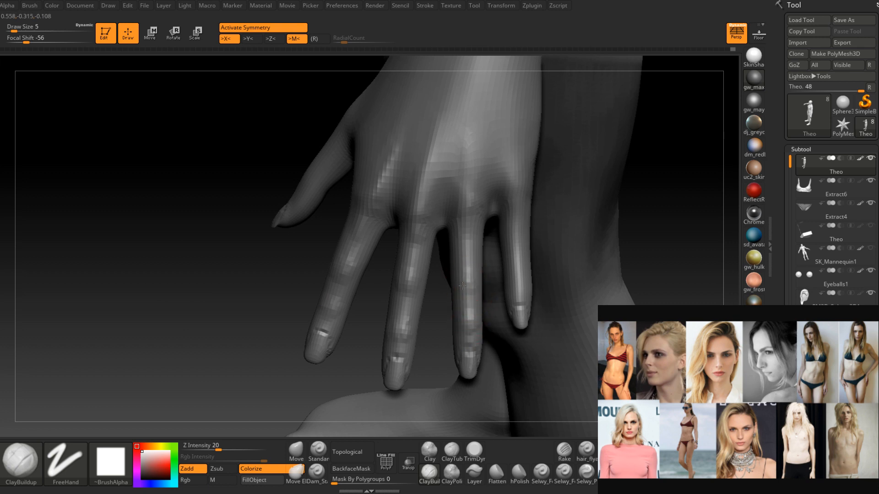
pyautogui.moveTo(471, 285); pyautogui.dragTo(458, 285, button='right')
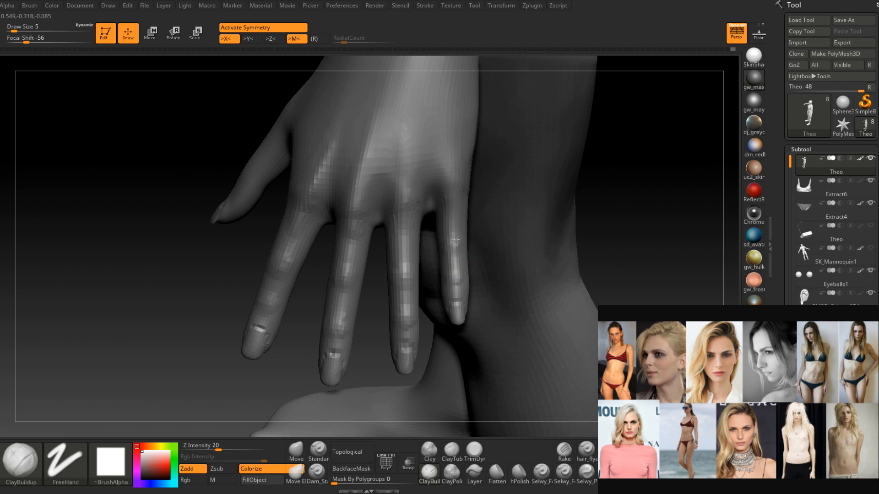
pyautogui.moveTo(453, 281); pyautogui.dragTo(437, 302, button='right')
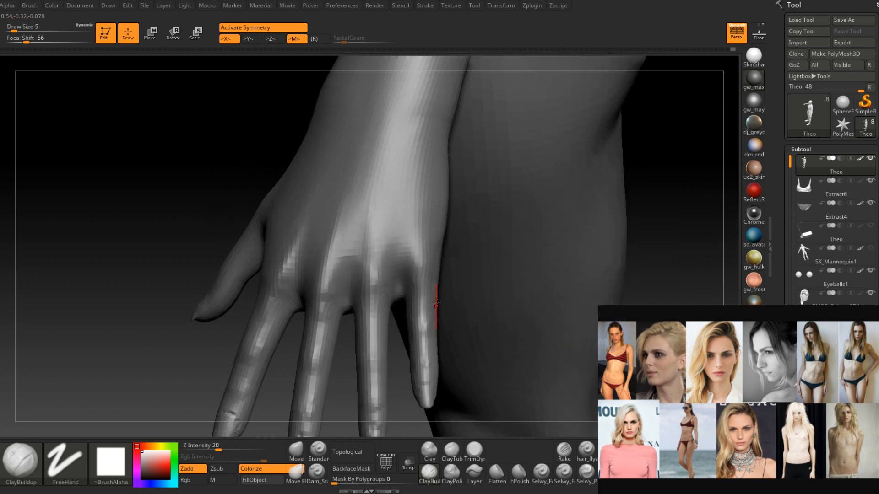
pyautogui.moveTo(417, 235); pyautogui.dragTo(419, 256)
# Isolate the hand by hiding the rest of the body mesh, and bring its palm side into view.
pyautogui.moveTo(418, 265)
pyautogui.keyDown('ctrl'); pyautogui.mouseDown(button='right')
pyautogui.moveTo(429, 234)
pyautogui.moveTo(423, 255)
pyautogui.moveTo(447, 259)
pyautogui.mouseUp(button='right'); pyautogui.keyUp('ctrl')
pyautogui.moveTo(369, 305)
pyautogui.keyDown('alt'); pyautogui.mouseDown(button='right')
pyautogui.moveTo(388, 276)
pyautogui.moveTo(386, 298)
pyautogui.moveTo(380, 281)
pyautogui.moveTo(386, 288)
pyautogui.moveTo(366, 287)
pyautogui.moveTo(351, 230)
pyautogui.mouseUp(button='right'); pyautogui.keyUp('alt')
pyautogui.keyDown('ctrl'); pyautogui.keyDown('shift'); pyautogui.moveTo(211, 405); pyautogui.dragTo(512, 69); pyautogui.keyUp('shift'); pyautogui.keyUp('ctrl')
pyautogui.moveTo(331, 266)
pyautogui.mouseDown(button='right')
pyautogui.moveTo(361, 262)
pyautogui.moveTo(350, 274)
pyautogui.moveTo(372, 310)
pyautogui.moveTo(361, 287)
pyautogui.mouseUp(button='right')
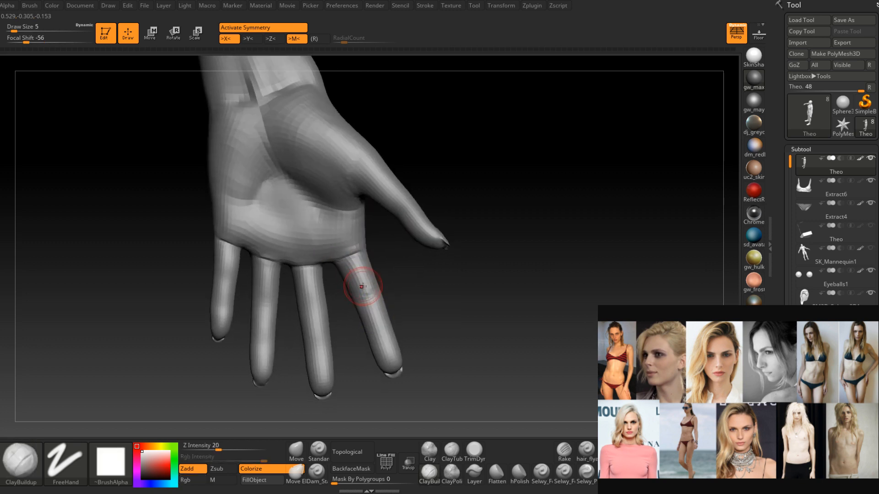
# Build up the palm-side pads and joint creases of the index finger with ClayBuildup at draw sizes 7 and 4.
pyautogui.press('space')
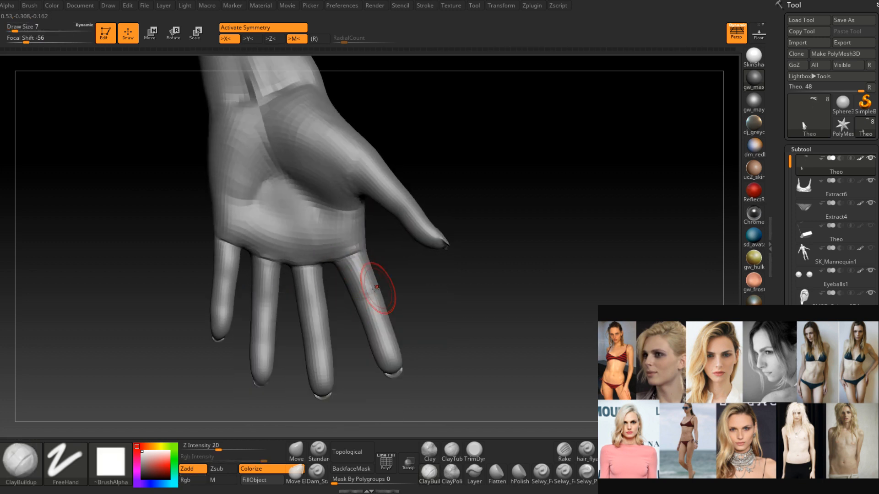
pyautogui.moveTo(376, 258); pyautogui.dragTo(371, 308, button='right')
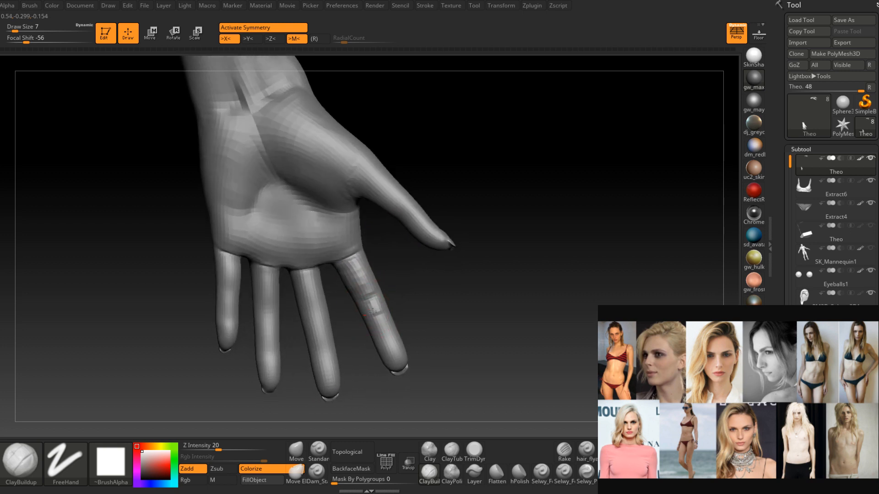
pyautogui.moveTo(375, 320)
pyautogui.keyDown('ctrl'); pyautogui.mouseDown(button='right')
pyautogui.moveTo(376, 313)
pyautogui.moveTo(405, 327)
pyautogui.moveTo(376, 316)
pyautogui.mouseUp(button='right'); pyautogui.keyUp('ctrl')
pyautogui.press('space')
pyautogui.moveTo(389, 315); pyautogui.dragTo(385, 316)
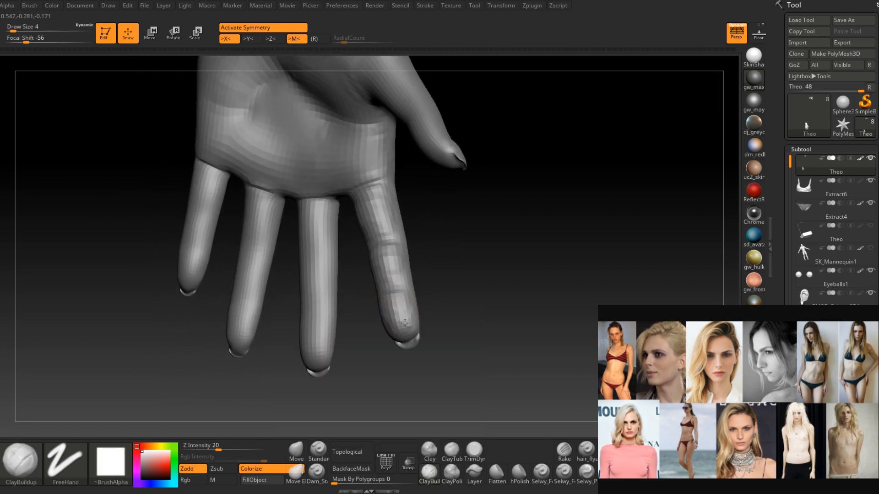
pyautogui.moveTo(404, 329); pyautogui.dragTo(409, 274, button='right')
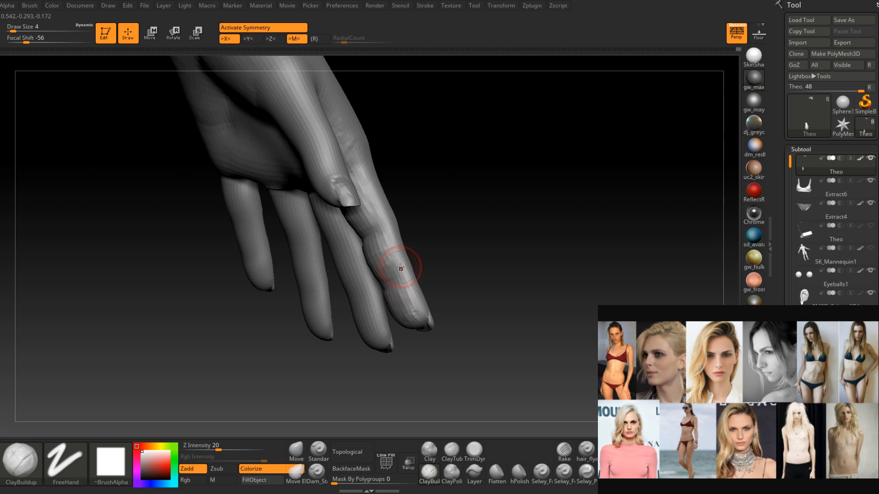
pyautogui.moveTo(375, 239); pyautogui.dragTo(335, 313, button='right')
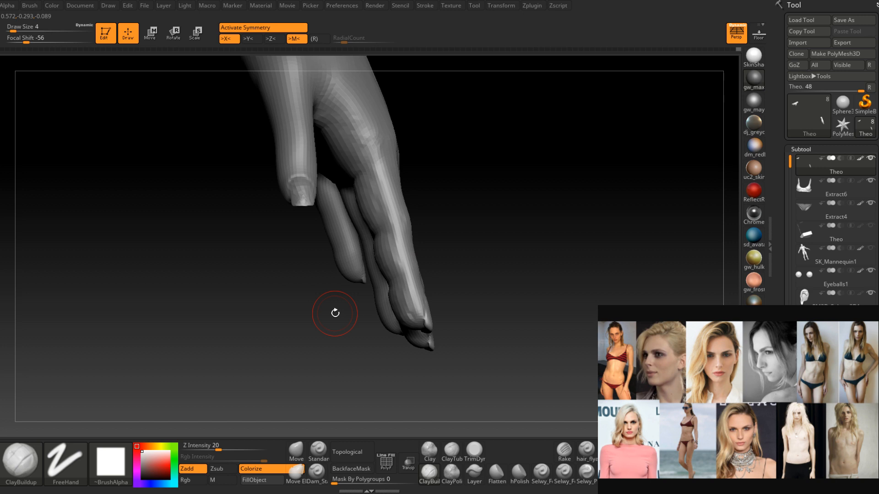
# Adjust the index finger's side profile with the Move brush and smooth its surface.
pyautogui.click(296, 450)
pyautogui.moveTo(351, 374)
pyautogui.mouseDown(button='right')
pyautogui.moveTo(406, 294)
pyautogui.moveTo(401, 312)
pyautogui.moveTo(386, 289)
pyautogui.mouseUp(button='right')
pyautogui.press('shift')
pyautogui.moveTo(386, 288)
pyautogui.keyDown('shift'); pyautogui.mouseDown()
pyautogui.moveTo(362, 268)
pyautogui.moveTo(347, 226)
pyautogui.mouseUp(); pyautogui.keyUp('shift')
pyautogui.moveTo(348, 226)
pyautogui.mouseDown(button='right')
pyautogui.moveTo(332, 231)
pyautogui.moveTo(341, 249)
pyautogui.moveTo(377, 232)
pyautogui.mouseUp(button='right')
pyautogui.press('space')
pyautogui.moveTo(377, 231); pyautogui.dragTo(372, 232)
pyautogui.moveTo(372, 232)
pyautogui.mouseDown(button='right')
pyautogui.moveTo(397, 202)
pyautogui.moveTo(393, 243)
pyautogui.mouseUp(button='right')
pyautogui.keyDown('ctrl'); pyautogui.moveTo(393, 243); pyautogui.dragTo(417, 255, button='right'); pyautogui.keyUp('ctrl')
# Add volume to the side and back of the index finger with ClayBuildup at draw size 4 and smooth it.
pyautogui.click(429, 474)
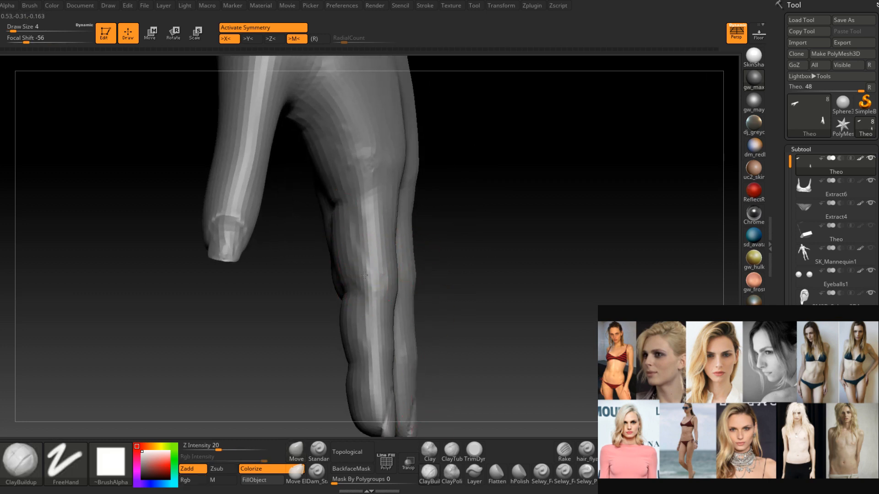
pyautogui.moveTo(360, 265)
pyautogui.mouseDown(button='right')
pyautogui.moveTo(379, 256)
pyautogui.moveTo(352, 262)
pyautogui.moveTo(403, 255)
pyautogui.moveTo(334, 253)
pyautogui.moveTo(372, 231)
pyautogui.moveTo(401, 261)
pyautogui.moveTo(381, 235)
pyautogui.mouseUp(button='right')
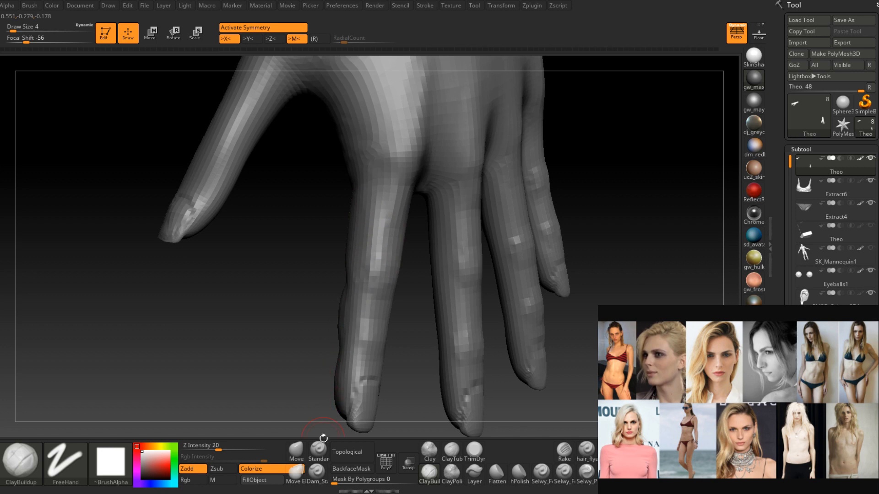
pyautogui.moveTo(376, 194); pyautogui.dragTo(377, 201, button='right')
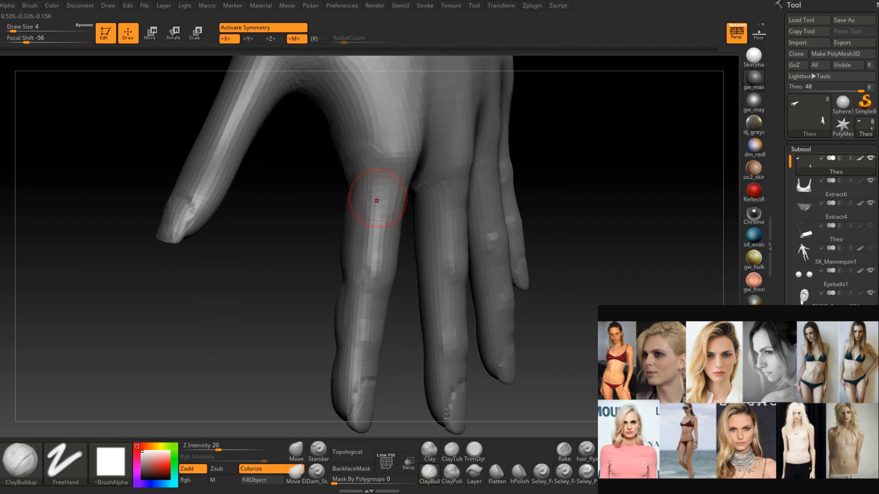
pyautogui.moveTo(358, 259)
pyautogui.mouseDown(button='right')
pyautogui.moveTo(376, 257)
pyautogui.moveTo(331, 262)
pyautogui.moveTo(403, 262)
pyautogui.moveTo(368, 260)
pyautogui.mouseUp(button='right')
pyautogui.keyDown('shift'); pyautogui.moveTo(388, 232); pyautogui.dragTo(385, 254); pyautogui.keyUp('shift')
pyautogui.moveTo(384, 253); pyautogui.dragTo(417, 251, button='right')
pyautogui.keyDown('shift'); pyautogui.moveTo(344, 219); pyautogui.dragTo(353, 292); pyautogui.keyUp('shift')
# Form the palm-side pads and joint creases of the middle finger with ClayBuildup, raising the draw size to 7.
pyautogui.moveTo(352, 292)
pyautogui.keyDown('alt'); pyautogui.mouseDown(button='right')
pyautogui.moveTo(358, 186)
pyautogui.moveTo(384, 232)
pyautogui.moveTo(346, 195)
pyautogui.moveTo(339, 245)
pyautogui.moveTo(379, 219)
pyautogui.moveTo(353, 237)
pyautogui.moveTo(339, 205)
pyautogui.moveTo(320, 229)
pyautogui.moveTo(352, 236)
pyautogui.moveTo(387, 215)
pyautogui.moveTo(384, 261)
pyautogui.moveTo(399, 266)
pyautogui.moveTo(375, 238)
pyautogui.moveTo(383, 235)
pyautogui.moveTo(384, 259)
pyautogui.moveTo(363, 237)
pyautogui.moveTo(333, 237)
pyautogui.moveTo(372, 230)
pyautogui.moveTo(380, 241)
pyautogui.moveTo(363, 215)
pyautogui.moveTo(388, 250)
pyautogui.moveTo(413, 243)
pyautogui.moveTo(360, 233)
pyautogui.moveTo(345, 265)
pyautogui.mouseUp(button='right'); pyautogui.keyUp('alt')
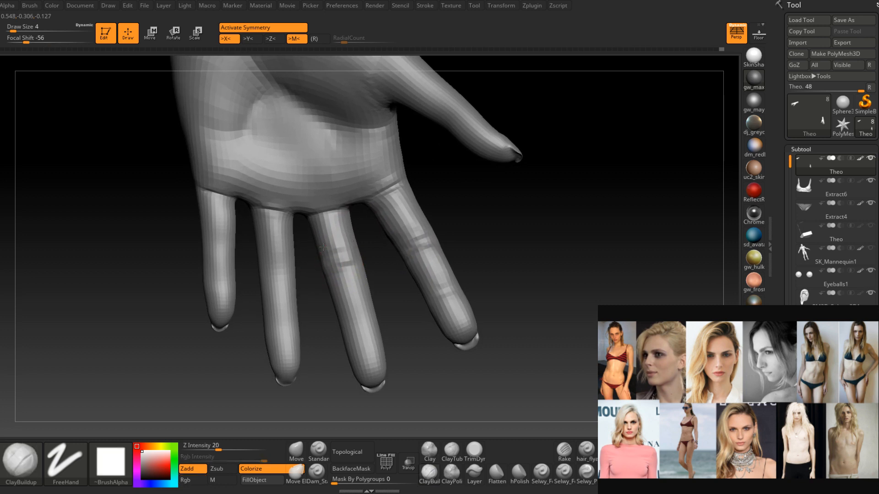
pyautogui.moveTo(343, 223); pyautogui.dragTo(342, 238, button='right')
pyautogui.press('space')
pyautogui.moveTo(342, 238); pyautogui.dragTo(346, 238)
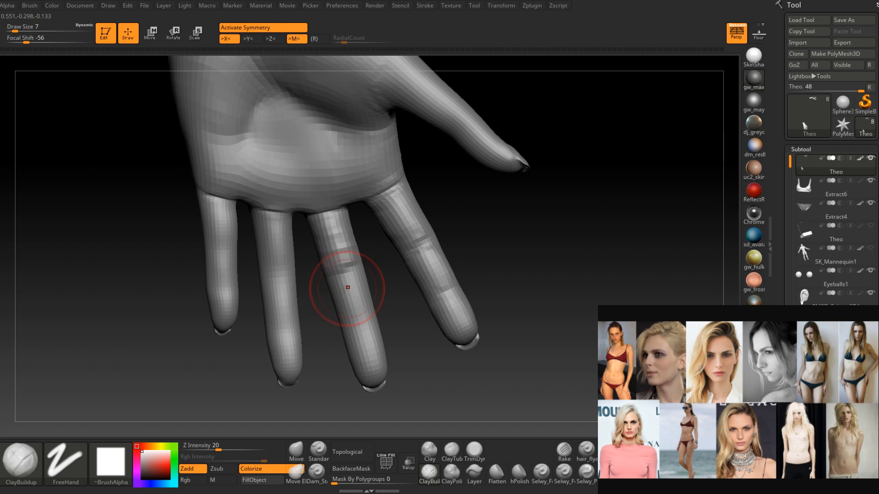
pyautogui.moveTo(346, 290); pyautogui.dragTo(357, 316, button='right')
pyautogui.moveTo(351, 319)
pyautogui.keyDown('alt'); pyautogui.mouseDown()
pyautogui.moveTo(369, 319)
pyautogui.moveTo(383, 334)
pyautogui.moveTo(374, 356)
pyautogui.moveTo(386, 363)
pyautogui.mouseUp(); pyautogui.keyUp('alt')
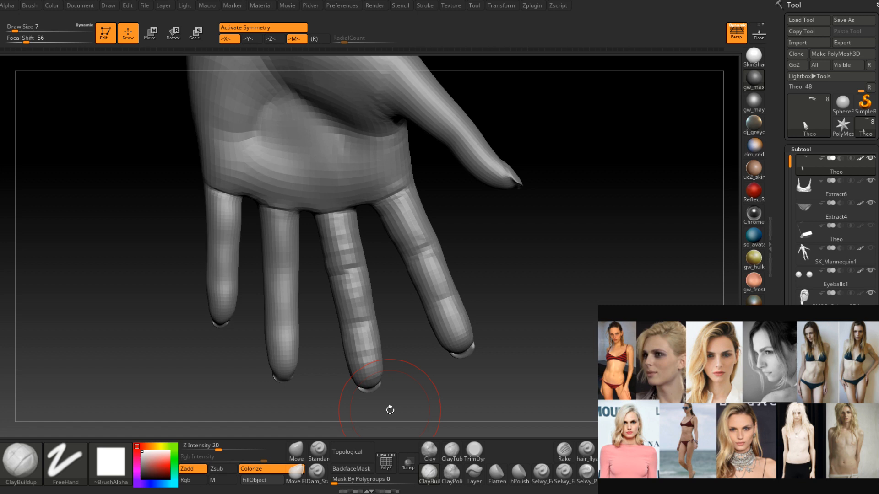
# Refine the middle finger's pads from several angles with ClayBuildup at draw size 6.
pyautogui.moveTo(390, 410)
pyautogui.mouseDown()
pyautogui.moveTo(352, 293)
pyautogui.moveTo(366, 326)
pyautogui.moveTo(333, 343)
pyautogui.mouseUp()
pyautogui.press('space')
pyautogui.moveTo(362, 281); pyautogui.dragTo(356, 283)
pyautogui.moveTo(356, 283); pyautogui.dragTo(351, 292, button='right')
pyautogui.press('space')
pyautogui.moveTo(352, 291); pyautogui.dragTo(359, 289)
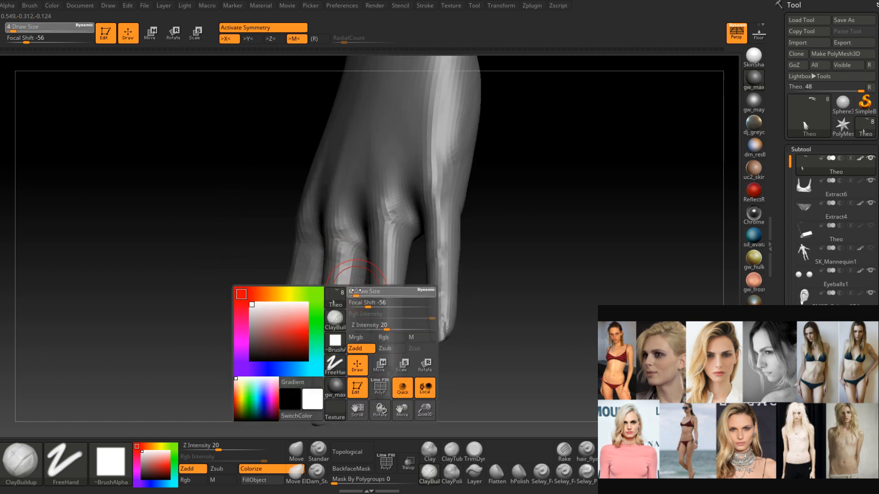
pyautogui.moveTo(354, 271); pyautogui.dragTo(304, 294, button='right')
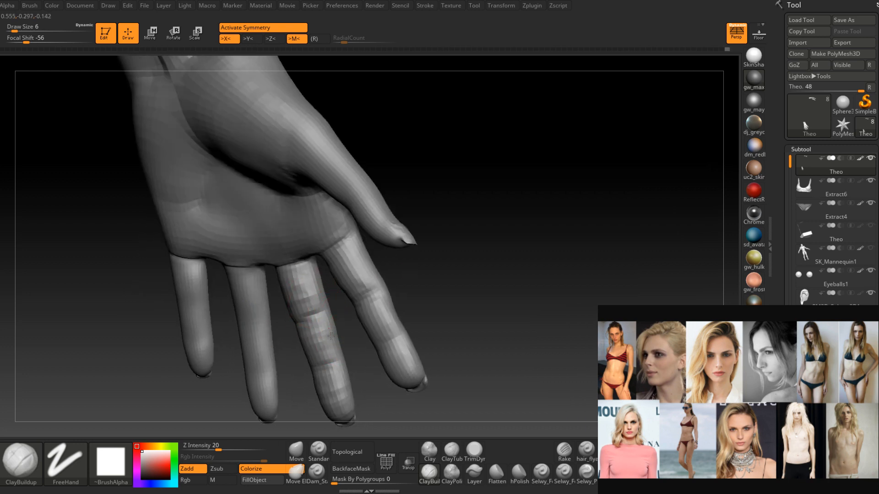
pyautogui.moveTo(367, 295); pyautogui.dragTo(351, 337)
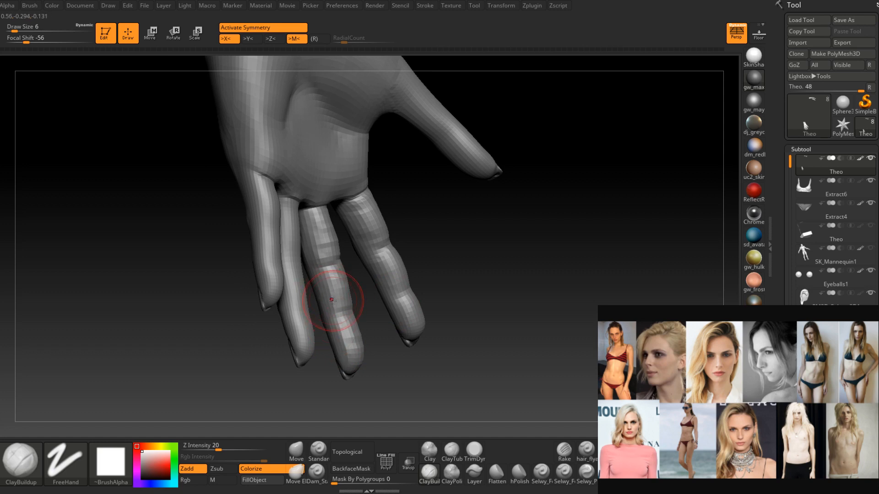
# Smooth the palm-side pads and creases of the middle finger.
pyautogui.moveTo(343, 290); pyautogui.dragTo(333, 270, button='right')
pyautogui.keyDown('shift'); pyautogui.moveTo(316, 245); pyautogui.dragTo(333, 229); pyautogui.keyUp('shift')
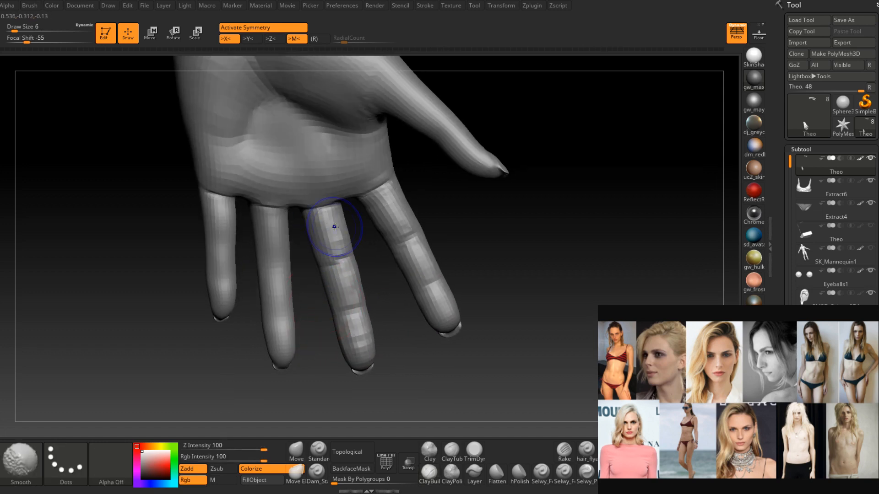
pyautogui.moveTo(333, 228); pyautogui.dragTo(339, 243, button='right')
pyautogui.moveTo(339, 233)
pyautogui.keyDown('shift'); pyautogui.mouseDown()
pyautogui.moveTo(337, 222)
pyautogui.moveTo(342, 229)
pyautogui.mouseUp(); pyautogui.keyUp('shift')
pyautogui.moveTo(353, 290)
pyautogui.keyDown('shift'); pyautogui.mouseDown()
pyautogui.moveTo(362, 325)
pyautogui.moveTo(360, 313)
pyautogui.mouseUp(); pyautogui.keyUp('shift')
pyautogui.moveTo(394, 348)
pyautogui.mouseDown()
pyautogui.moveTo(328, 357)
pyautogui.moveTo(374, 338)
pyautogui.mouseUp()
pyautogui.moveTo(373, 304); pyautogui.dragTo(349, 248, button='right')
# Build up the back of the middle finger with ClayBuildup at draw size 5 and smooth its joints.
pyautogui.keyDown('ctrl'); pyautogui.moveTo(391, 269); pyautogui.dragTo(428, 197, button='right'); pyautogui.keyUp('ctrl')
pyautogui.press('space')
pyautogui.press('space')
pyautogui.moveTo(430, 197); pyautogui.dragTo(429, 197)
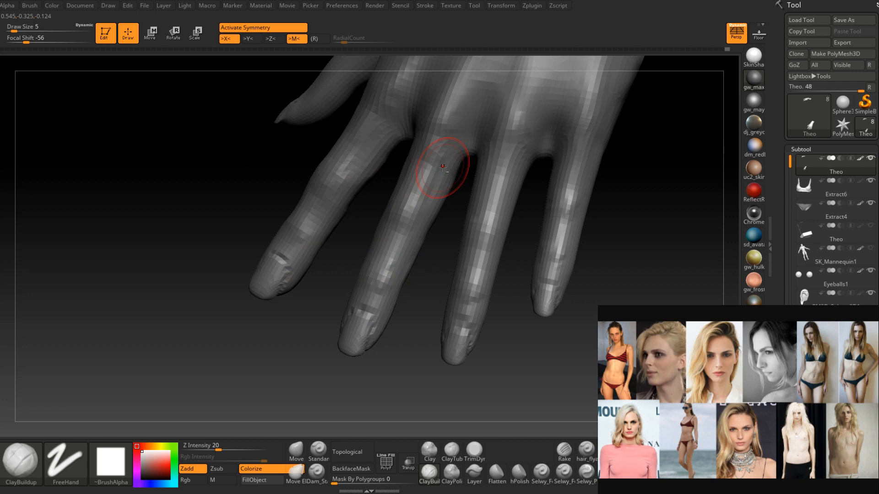
pyautogui.moveTo(433, 184); pyautogui.dragTo(430, 215, button='right')
pyautogui.moveTo(392, 251)
pyautogui.mouseDown(button='right')
pyautogui.moveTo(382, 230)
pyautogui.moveTo(365, 255)
pyautogui.moveTo(389, 277)
pyautogui.moveTo(393, 255)
pyautogui.moveTo(402, 265)
pyautogui.mouseUp(button='right')
pyautogui.press('shift')
pyautogui.press('shift')
# Form the ring finger's pads and joint creases with ClayBuildup at draw size 5 and smooth them.
pyautogui.moveTo(438, 200); pyautogui.dragTo(453, 185, button='right')
pyautogui.press('shift')
pyautogui.moveTo(396, 206)
pyautogui.mouseDown(button='right')
pyautogui.moveTo(413, 233)
pyautogui.moveTo(467, 249)
pyautogui.moveTo(435, 220)
pyautogui.moveTo(435, 193)
pyautogui.moveTo(424, 250)
pyautogui.moveTo(407, 236)
pyautogui.moveTo(390, 265)
pyautogui.mouseUp(button='right')
pyautogui.press('shift')
pyautogui.moveTo(412, 234)
pyautogui.mouseDown(button='right')
pyautogui.moveTo(430, 220)
pyautogui.moveTo(415, 233)
pyautogui.mouseUp(button='right')
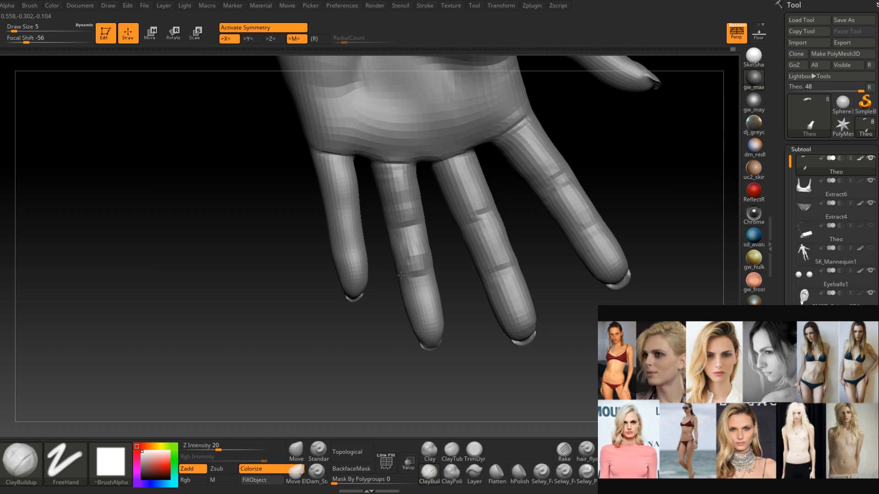
pyautogui.press('shift')
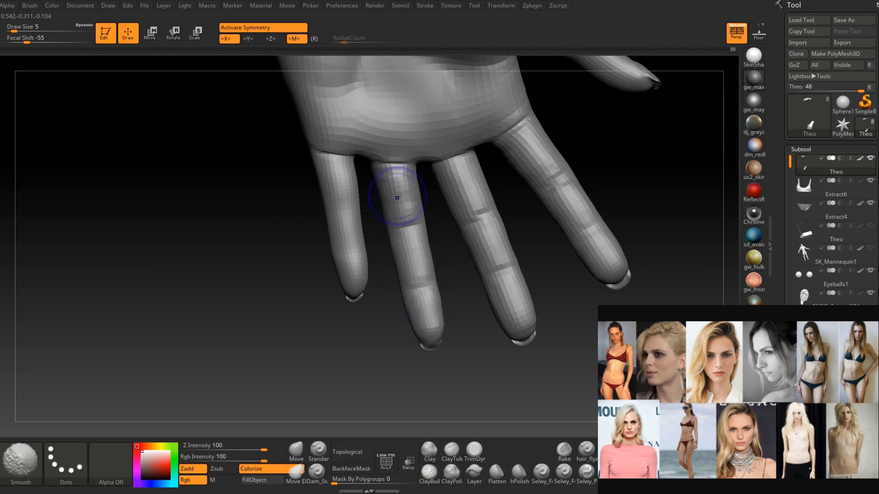
pyautogui.moveTo(407, 209)
pyautogui.mouseDown(button='right')
pyautogui.moveTo(398, 221)
pyautogui.moveTo(430, 241)
pyautogui.moveTo(360, 259)
pyautogui.mouseUp(button='right')
pyautogui.press('shift')
# Sculpt the little finger's joints and palm-side pads with ClayBuildup at draw size 5 and smooth them.
pyautogui.moveTo(460, 230)
pyautogui.mouseDown(button='right')
pyautogui.moveTo(462, 218)
pyautogui.moveTo(431, 243)
pyautogui.mouseUp(button='right')
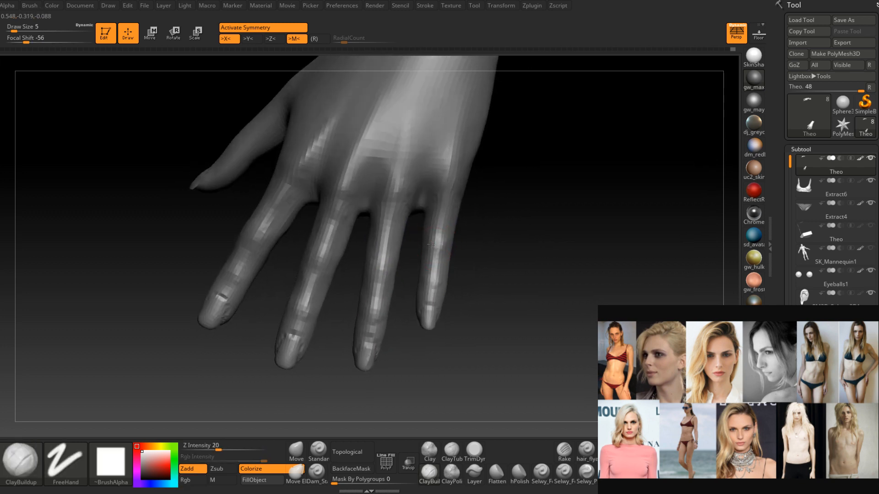
pyautogui.moveTo(429, 281); pyautogui.dragTo(471, 256, button='right')
pyautogui.moveTo(449, 208)
pyautogui.mouseDown(button='right')
pyautogui.moveTo(425, 239)
pyautogui.moveTo(412, 235)
pyautogui.moveTo(468, 256)
pyautogui.mouseUp(button='right')
pyautogui.moveTo(468, 260)
pyautogui.mouseDown()
pyautogui.moveTo(453, 295)
pyautogui.moveTo(473, 302)
pyautogui.mouseUp()
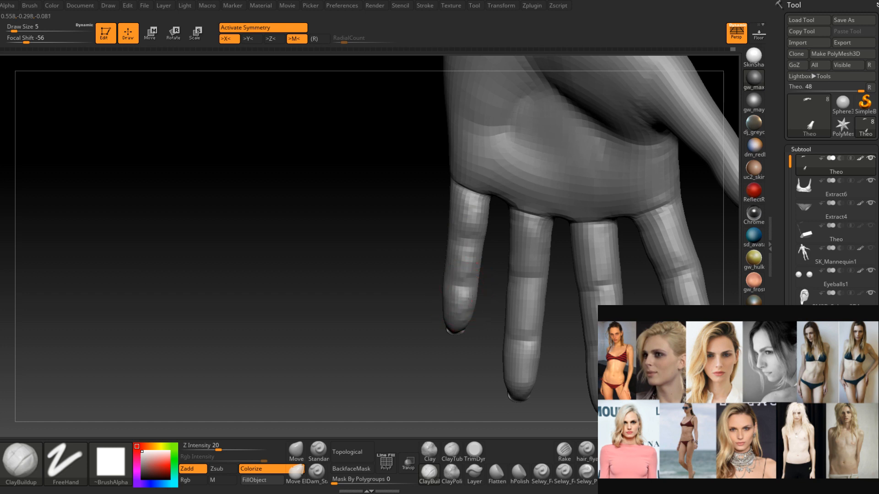
pyautogui.moveTo(471, 255)
pyautogui.keyDown('shift'); pyautogui.mouseDown()
pyautogui.moveTo(462, 255)
pyautogui.moveTo(469, 215)
pyautogui.mouseUp(); pyautogui.keyUp('shift')
pyautogui.moveTo(366, 311)
pyautogui.mouseDown(button='right')
pyautogui.moveTo(470, 301)
pyautogui.moveTo(449, 220)
pyautogui.mouseUp(button='right')
pyautogui.keyDown('shift'); pyautogui.moveTo(421, 236); pyautogui.dragTo(423, 266); pyautogui.keyUp('shift')
pyautogui.moveTo(423, 265); pyautogui.dragTo(387, 292, button='right')
# Build up the thumb's knuckle and segments with ClayBuildup at draw size 5 and smooth them.
pyautogui.moveTo(387, 293)
pyautogui.mouseDown(button='right')
pyautogui.moveTo(399, 298)
pyautogui.moveTo(392, 249)
pyautogui.moveTo(381, 237)
pyautogui.mouseUp(button='right')
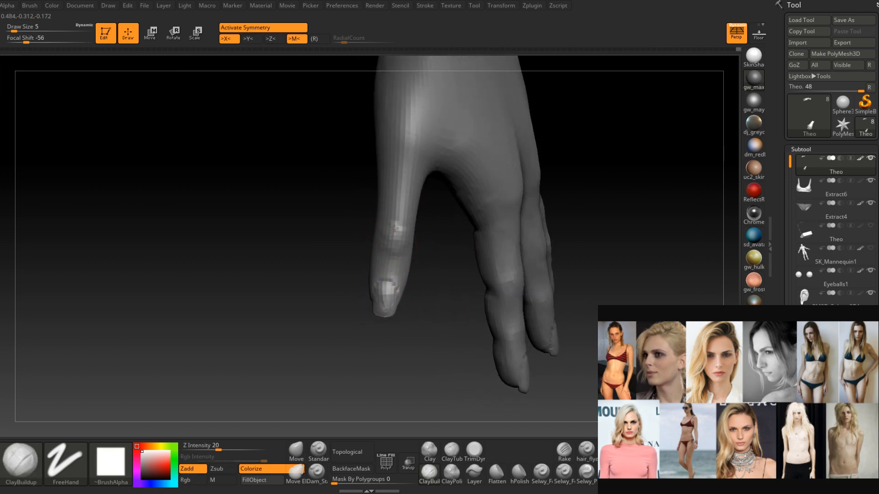
pyautogui.moveTo(393, 244)
pyautogui.mouseDown(button='right')
pyautogui.moveTo(440, 245)
pyautogui.moveTo(412, 245)
pyautogui.moveTo(383, 217)
pyautogui.mouseUp(button='right')
pyautogui.moveTo(396, 195); pyautogui.dragTo(384, 154)
pyautogui.moveTo(384, 154); pyautogui.dragTo(391, 171, button='right')
pyautogui.moveTo(380, 170); pyautogui.dragTo(368, 191)
pyautogui.moveTo(379, 206); pyautogui.dragTo(392, 258, button='right')
pyautogui.moveTo(403, 244); pyautogui.dragTo(403, 266)
pyautogui.moveTo(397, 294)
pyautogui.mouseDown(button='right')
pyautogui.moveTo(379, 280)
pyautogui.moveTo(387, 289)
pyautogui.moveTo(416, 261)
pyautogui.mouseUp(button='right')
pyautogui.keyDown('shift'); pyautogui.moveTo(403, 251); pyautogui.dragTo(400, 304); pyautogui.keyUp('shift')
pyautogui.moveTo(400, 305)
pyautogui.mouseDown(button='right')
pyautogui.moveTo(377, 200)
pyautogui.moveTo(405, 156)
pyautogui.mouseUp(button='right')
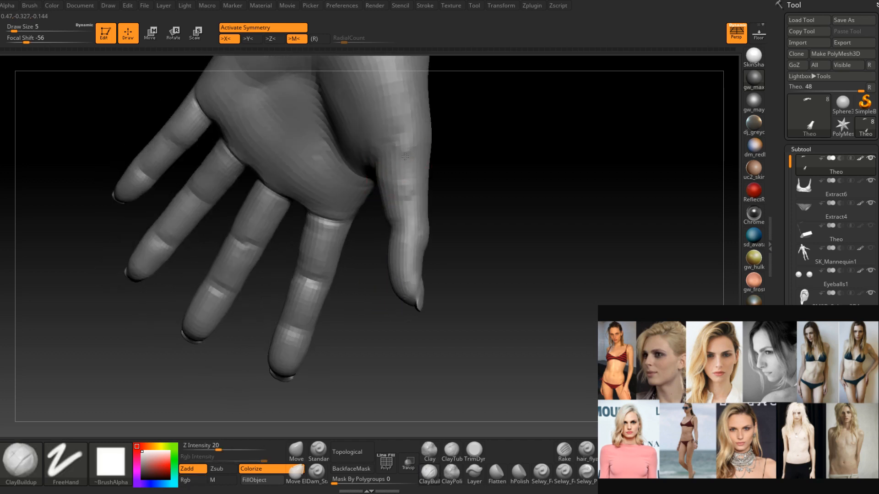
# Shape the palm-side pads and joint crease of the thumb with ClayBuildup at draw size 5.
pyautogui.moveTo(399, 170)
pyautogui.mouseDown()
pyautogui.moveTo(406, 190)
pyautogui.moveTo(387, 203)
pyautogui.mouseUp()
pyautogui.moveTo(392, 212)
pyautogui.mouseDown(button='right')
pyautogui.moveTo(397, 187)
pyautogui.moveTo(384, 200)
pyautogui.moveTo(421, 251)
pyautogui.moveTo(434, 250)
pyautogui.moveTo(449, 218)
pyautogui.moveTo(450, 249)
pyautogui.moveTo(406, 212)
pyautogui.mouseUp(button='right')
pyautogui.keyDown('alt'); pyautogui.moveTo(406, 211); pyautogui.dragTo(410, 241); pyautogui.keyUp('alt')
pyautogui.moveTo(385, 231)
pyautogui.mouseDown(button='right')
pyautogui.moveTo(421, 255)
pyautogui.moveTo(441, 233)
pyautogui.moveTo(392, 298)
pyautogui.moveTo(441, 206)
pyautogui.mouseUp(button='right')
# Sculpt the web between the thumb and index finger with ClayBuildup at draw size 6 and smooth it.
pyautogui.press('space')
pyautogui.moveTo(442, 257); pyautogui.dragTo(444, 257)
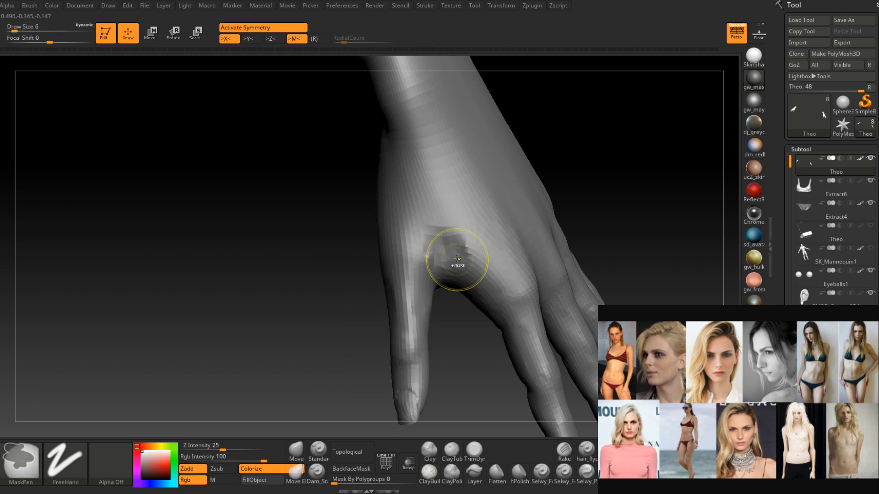
pyautogui.moveTo(455, 257); pyautogui.dragTo(468, 257, button='right')
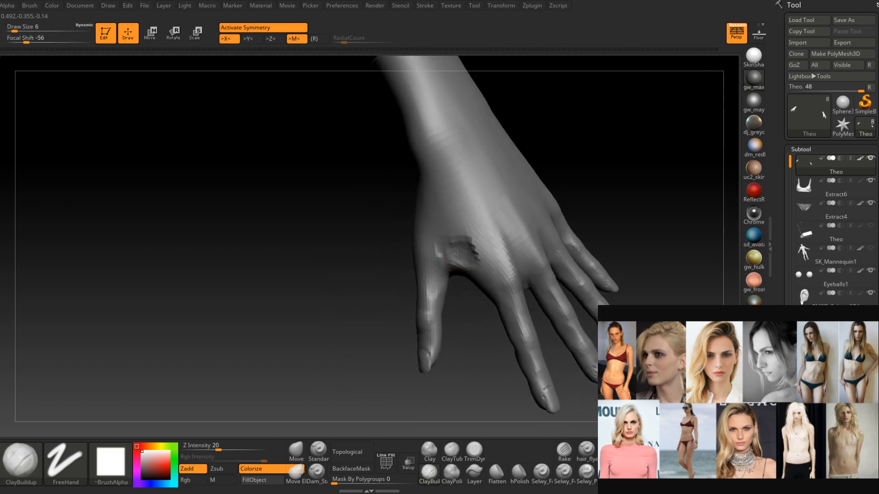
pyautogui.moveTo(477, 275); pyautogui.dragTo(475, 253, button='right')
pyautogui.press('shift')
pyautogui.keyDown('shift'); pyautogui.moveTo(474, 253); pyautogui.dragTo(486, 271); pyautogui.keyUp('shift')
pyautogui.moveTo(486, 271)
pyautogui.mouseDown(button='right')
pyautogui.moveTo(452, 269)
pyautogui.moveTo(491, 273)
pyautogui.mouseUp(button='right')
pyautogui.press('shift')
pyautogui.moveTo(468, 205)
pyautogui.mouseDown(button='right')
pyautogui.moveTo(492, 215)
pyautogui.moveTo(471, 232)
pyautogui.moveTo(490, 241)
pyautogui.moveTo(486, 227)
pyautogui.mouseUp(button='right')
pyautogui.press('shift')
# Refine the back of the hand near the thumb with ClayBuildup at draw size 8 and smooth the surface.
pyautogui.press('space')
pyautogui.moveTo(485, 245); pyautogui.dragTo(490, 245)
pyautogui.moveTo(494, 215)
pyautogui.mouseDown(button='right')
pyautogui.moveTo(498, 248)
pyautogui.moveTo(471, 245)
pyautogui.mouseUp(button='right')
pyautogui.press('shift')
pyautogui.press('ctrl')
pyautogui.moveTo(521, 206)
pyautogui.mouseDown(button='right')
pyautogui.moveTo(471, 245)
pyautogui.moveTo(540, 220)
pyautogui.moveTo(514, 239)
pyautogui.moveTo(495, 317)
pyautogui.mouseUp(button='right')
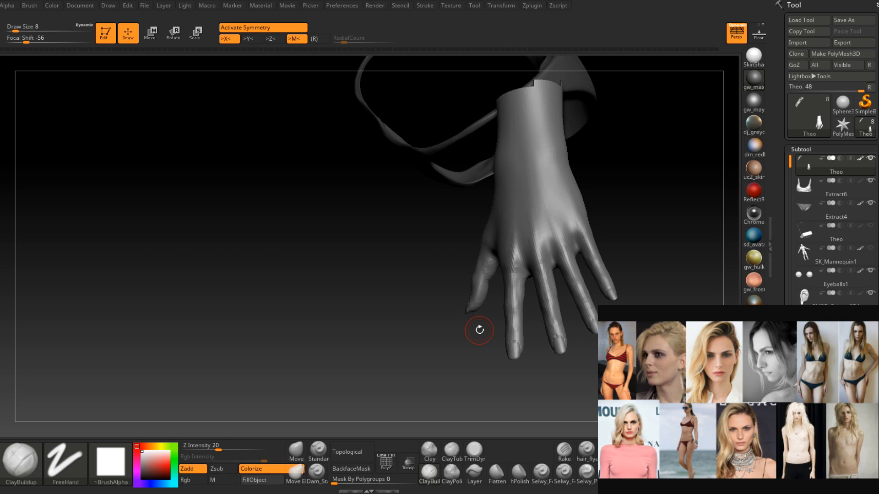
# Build up the palm's muscle mounds around its hollow with ClayBuildup at draw size 11.
pyautogui.moveTo(479, 329)
pyautogui.mouseDown()
pyautogui.moveTo(533, 231)
pyautogui.moveTo(520, 255)
pyautogui.moveTo(472, 281)
pyautogui.moveTo(496, 268)
pyautogui.moveTo(491, 257)
pyautogui.moveTo(458, 258)
pyautogui.mouseUp()
pyautogui.moveTo(467, 238); pyautogui.dragTo(465, 224, button='right')
pyautogui.press('space')
pyautogui.moveTo(453, 242); pyautogui.dragTo(458, 242)
pyautogui.moveTo(443, 244); pyautogui.dragTo(440, 248, button='right')
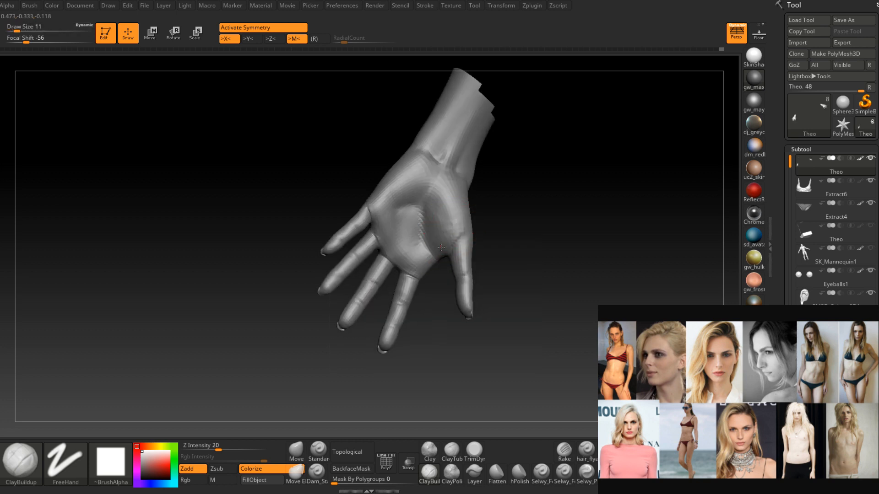
# Smooth the palm and refine the mound at the base of the thumb with ClayBuildup at draw size 11.
pyautogui.keyDown('shift'); pyautogui.moveTo(442, 216); pyautogui.dragTo(441, 245); pyautogui.keyUp('shift')
pyautogui.moveTo(397, 241); pyautogui.dragTo(438, 253, button='right')
pyautogui.keyDown('shift'); pyautogui.moveTo(467, 222); pyautogui.dragTo(471, 212); pyautogui.keyUp('shift')
pyautogui.moveTo(471, 212); pyautogui.dragTo(436, 219, button='right')
pyautogui.moveTo(492, 229); pyautogui.dragTo(463, 232, button='right')
pyautogui.keyDown('shift'); pyautogui.moveTo(464, 228); pyautogui.dragTo(470, 217); pyautogui.keyUp('shift')
pyautogui.moveTo(470, 217)
pyautogui.mouseDown(button='right')
pyautogui.moveTo(485, 222)
pyautogui.moveTo(468, 229)
pyautogui.mouseUp(button='right')
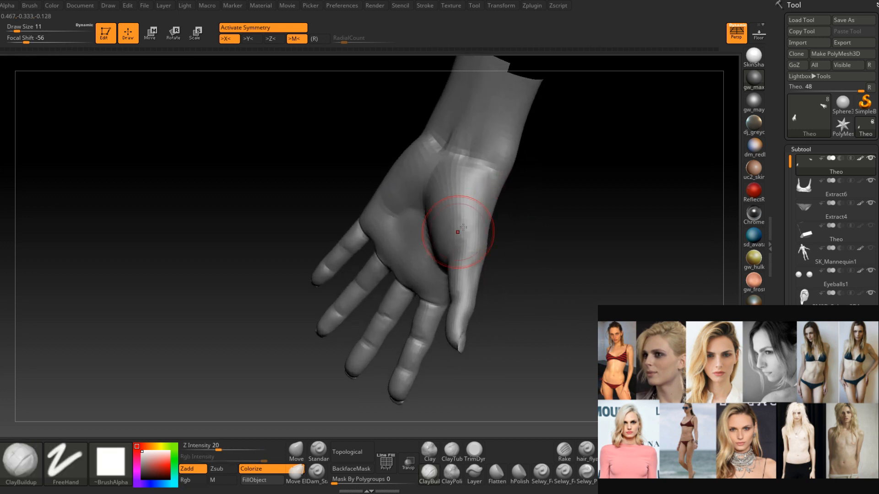
# Smooth the mound at the base of the thumb on the palm side of the hand.
pyautogui.moveTo(476, 205)
pyautogui.keyDown('shift'); pyautogui.mouseDown()
pyautogui.moveTo(466, 220)
pyautogui.moveTo(463, 211)
pyautogui.mouseUp(); pyautogui.keyUp('shift')
pyautogui.moveTo(460, 215); pyautogui.dragTo(476, 222, button='right')
pyautogui.keyDown('shift'); pyautogui.moveTo(453, 212); pyautogui.dragTo(447, 226); pyautogui.keyUp('shift')
pyautogui.moveTo(447, 226)
pyautogui.mouseDown(button='right')
pyautogui.moveTo(461, 247)
pyautogui.moveTo(476, 233)
pyautogui.moveTo(433, 251)
pyautogui.mouseUp(button='right')
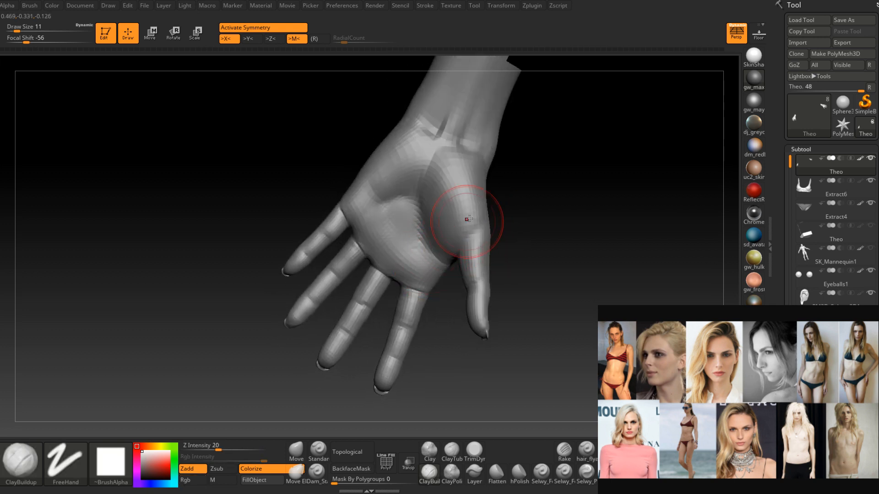
# Carve the crease lines across the palm with the Dam_Standard brush at draw size 4 and soften them with smoothing.
pyautogui.click(317, 473)
pyautogui.rightClick(385, 203)
pyautogui.click(386, 206)
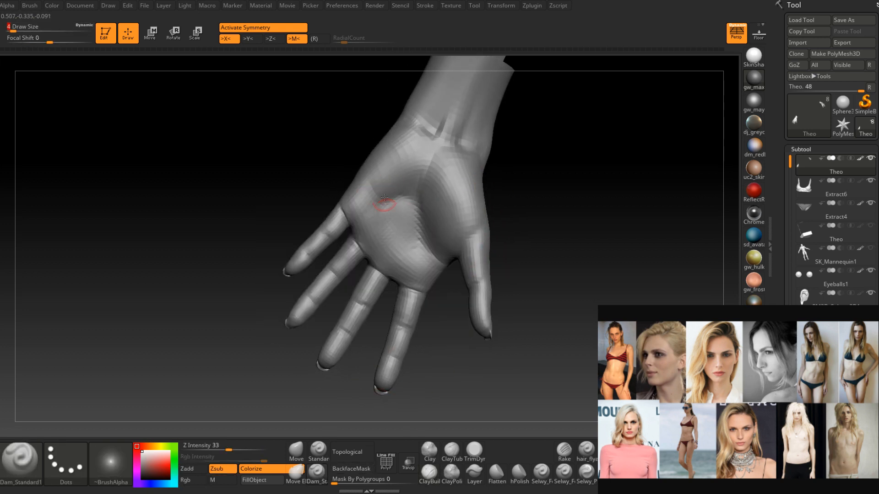
pyautogui.moveTo(382, 201); pyautogui.dragTo(373, 196, button='right')
pyautogui.moveTo(387, 222); pyautogui.dragTo(394, 223)
pyautogui.moveTo(431, 253); pyautogui.dragTo(419, 250, button='right')
pyautogui.moveTo(420, 250)
pyautogui.mouseDown()
pyautogui.moveTo(408, 214)
pyautogui.moveTo(392, 222)
pyautogui.moveTo(419, 262)
pyautogui.mouseUp()
pyautogui.moveTo(419, 262)
pyautogui.mouseDown(button='right')
pyautogui.moveTo(398, 274)
pyautogui.moveTo(411, 270)
pyautogui.moveTo(383, 234)
pyautogui.mouseUp(button='right')
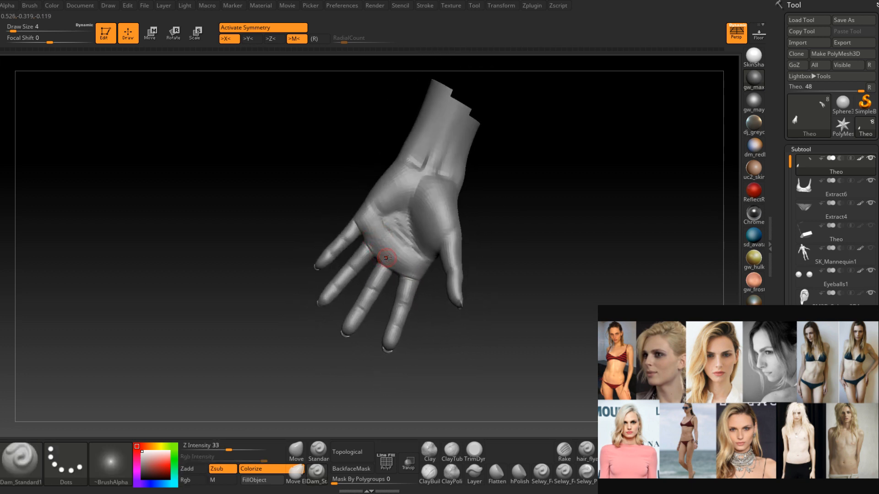
pyautogui.moveTo(402, 265); pyautogui.dragTo(396, 249, button='right')
pyautogui.moveTo(395, 233)
pyautogui.keyDown('shift'); pyautogui.mouseDown()
pyautogui.moveTo(387, 250)
pyautogui.moveTo(402, 247)
pyautogui.mouseUp(); pyautogui.keyUp('shift')
pyautogui.moveTo(421, 263)
pyautogui.mouseDown(button='right')
pyautogui.moveTo(423, 271)
pyautogui.moveTo(398, 229)
pyautogui.moveTo(419, 242)
pyautogui.moveTo(403, 194)
pyautogui.moveTo(421, 237)
pyautogui.moveTo(409, 229)
pyautogui.moveTo(374, 238)
pyautogui.mouseUp(button='right')
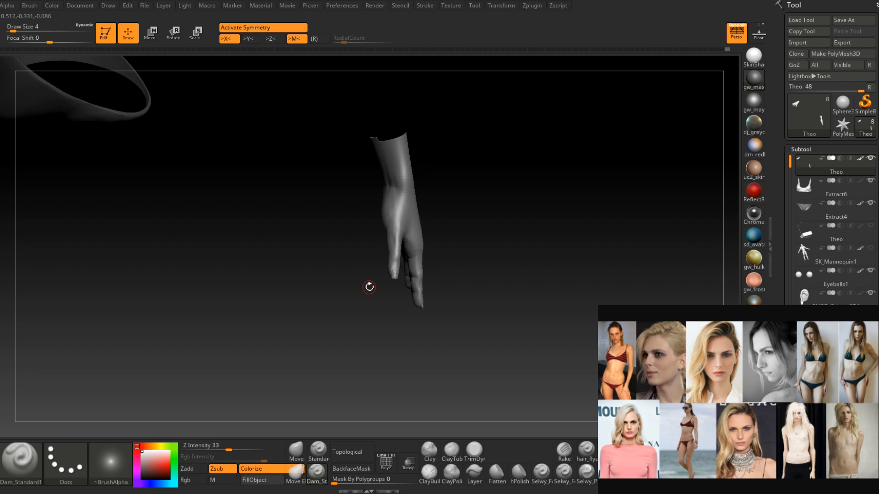
# Unhide the rest of the body mesh and frame the full figure from the front.
pyautogui.moveTo(536, 220); pyautogui.dragTo(462, 218, button='right')
pyautogui.keyDown('ctrl'); pyautogui.keyDown('shift'); pyautogui.click(538, 214); pyautogui.keyUp('shift'); pyautogui.keyUp('ctrl')
pyautogui.moveTo(506, 239); pyautogui.dragTo(476, 243, button='right')
pyautogui.moveTo(476, 243)
pyautogui.keyDown('ctrl'); pyautogui.mouseDown(button='right')
pyautogui.moveTo(462, 219)
pyautogui.moveTo(416, 224)
pyautogui.moveTo(459, 232)
pyautogui.moveTo(449, 220)
pyautogui.moveTo(451, 309)
pyautogui.moveTo(447, 277)
pyautogui.moveTo(418, 304)
pyautogui.moveTo(406, 303)
pyautogui.moveTo(422, 307)
pyautogui.mouseUp(button='right'); pyautogui.keyUp('ctrl')
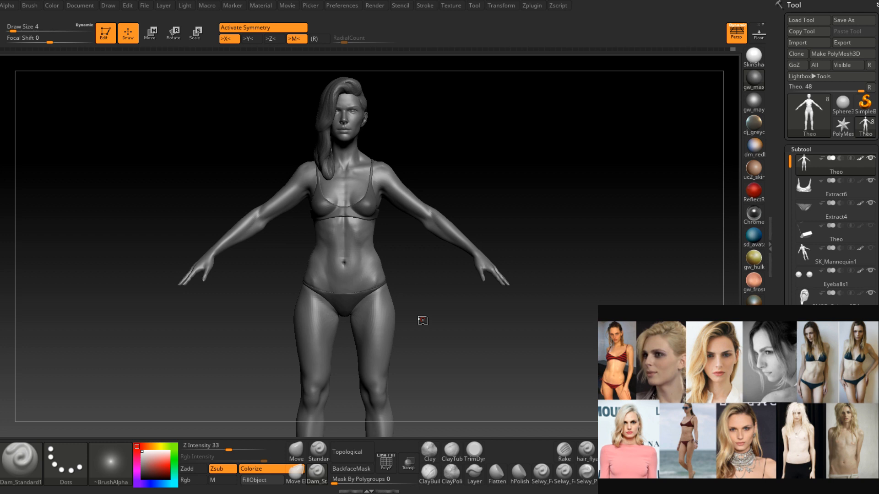
# Place canvas snapshots of the full figure side by side from front, three-quarter, side and back angles.
pyautogui.moveTo(506, 243); pyautogui.dragTo(436, 273)
pyautogui.moveTo(436, 273); pyautogui.dragTo(301, 290, button='right')
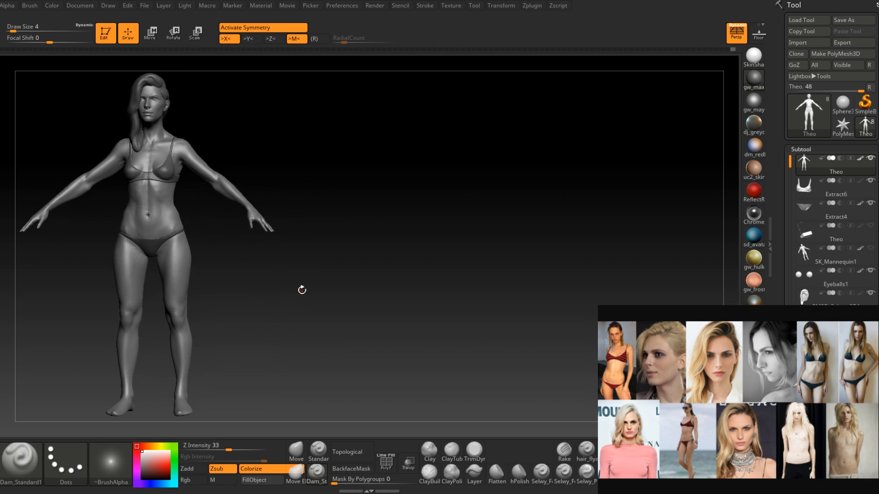
pyautogui.hotkey('shift', 's')
pyautogui.moveTo(245, 267)
pyautogui.keyDown('alt'); pyautogui.mouseDown(button='right')
pyautogui.moveTo(428, 283)
pyautogui.moveTo(404, 275)
pyautogui.moveTo(436, 287)
pyautogui.moveTo(406, 286)
pyautogui.moveTo(537, 274)
pyautogui.moveTo(515, 271)
pyautogui.moveTo(690, 282)
pyautogui.moveTo(521, 284)
pyautogui.moveTo(549, 287)
pyautogui.mouseUp(button='right'); pyautogui.keyUp('alt')
pyautogui.hotkey('shift', 's')
pyautogui.hotkey('shift', 's')
pyautogui.hotkey('shift', 's')
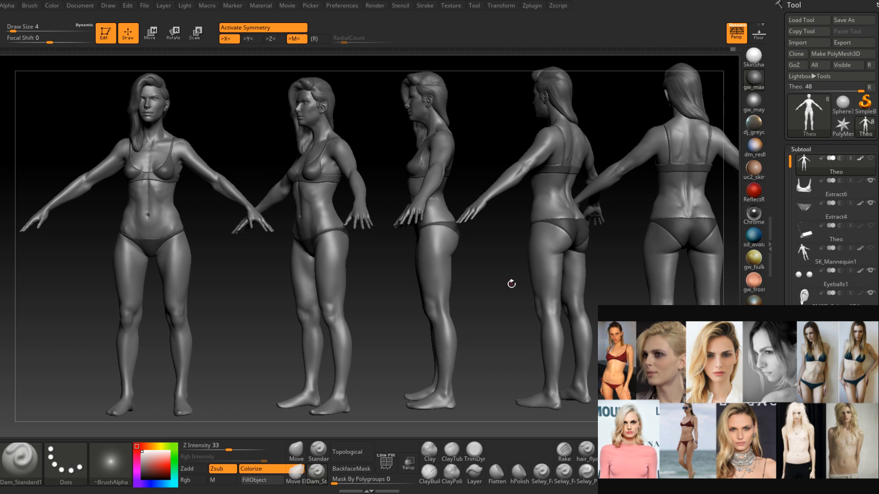
# Clear the snapshots from the canvas and turn the figure to face the front.
pyautogui.press('ctrl')
pyautogui.hotkey('ctrl', 'n')
pyautogui.moveTo(517, 291)
pyautogui.mouseDown()
pyautogui.moveTo(684, 288)
pyautogui.moveTo(407, 302)
pyautogui.moveTo(430, 301)
pyautogui.mouseUp()
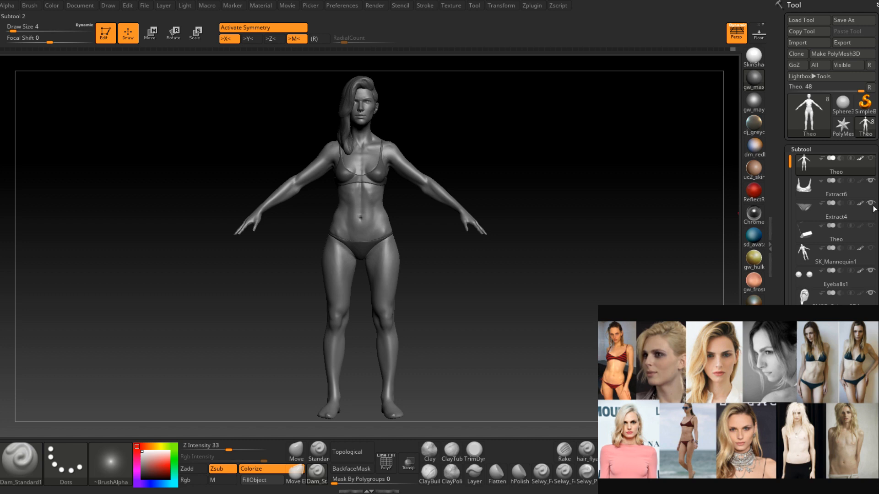
# Make Eyeballs1 the active subtool and turn on the visibility of the Theo body subtool.
pyautogui.moveTo(875, 226)
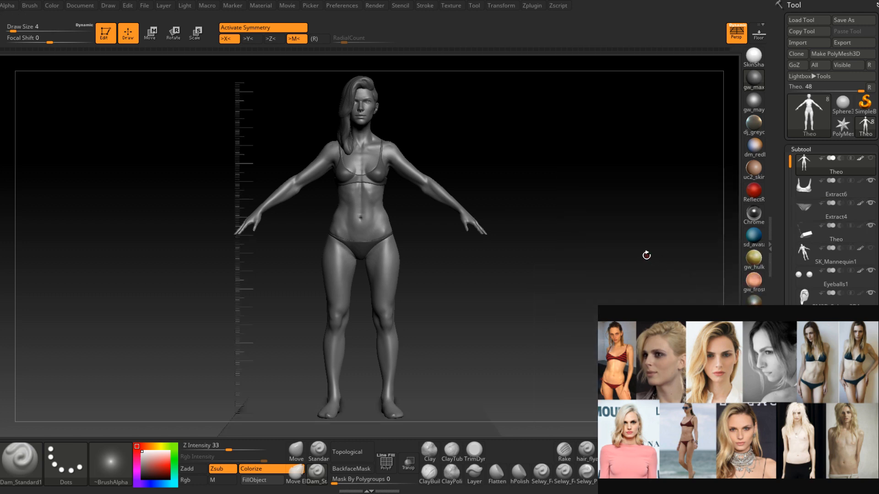
pyautogui.keyDown('alt'); pyautogui.click(368, 101); pyautogui.keyUp('alt')
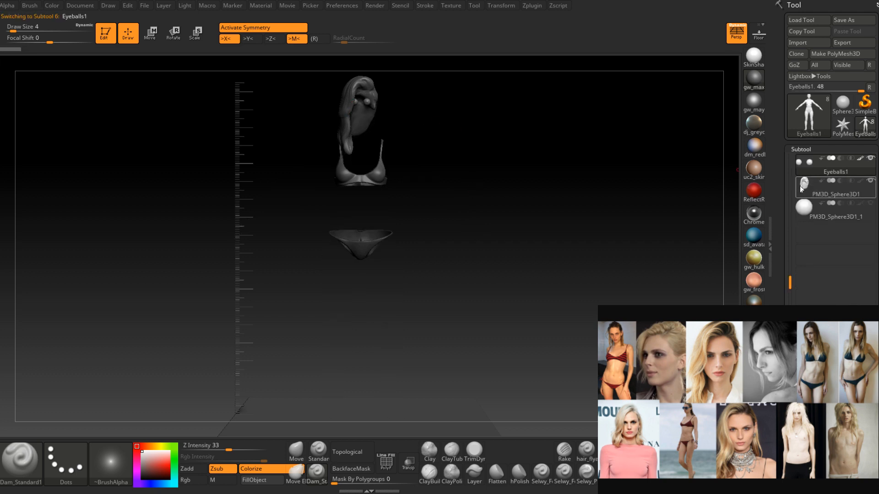
pyautogui.moveTo(788, 281); pyautogui.dragTo(789, 168)
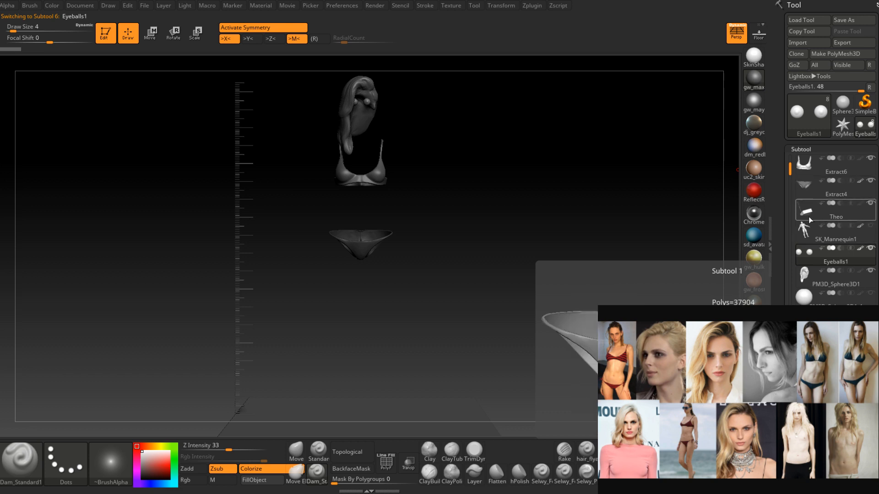
pyautogui.moveTo(790, 169); pyautogui.dragTo(790, 150)
pyautogui.click(870, 158)
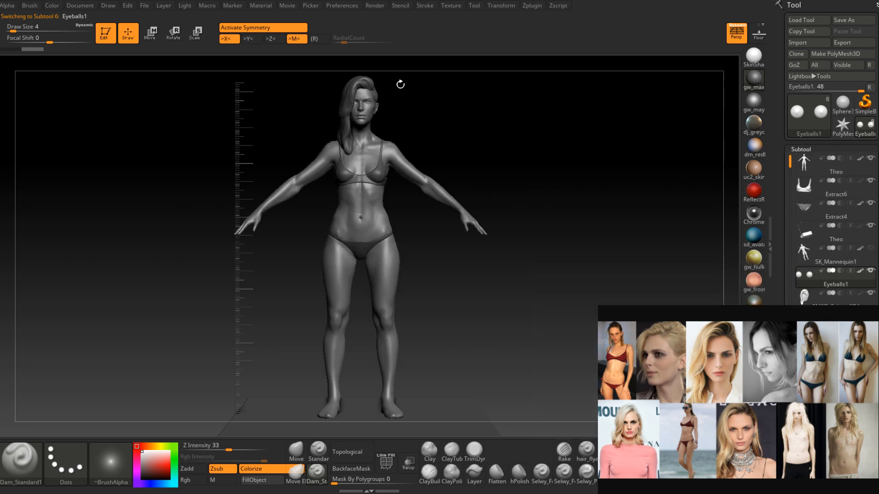
# Record a turntable movie of the finished figure.
pyautogui.click(376, 9)
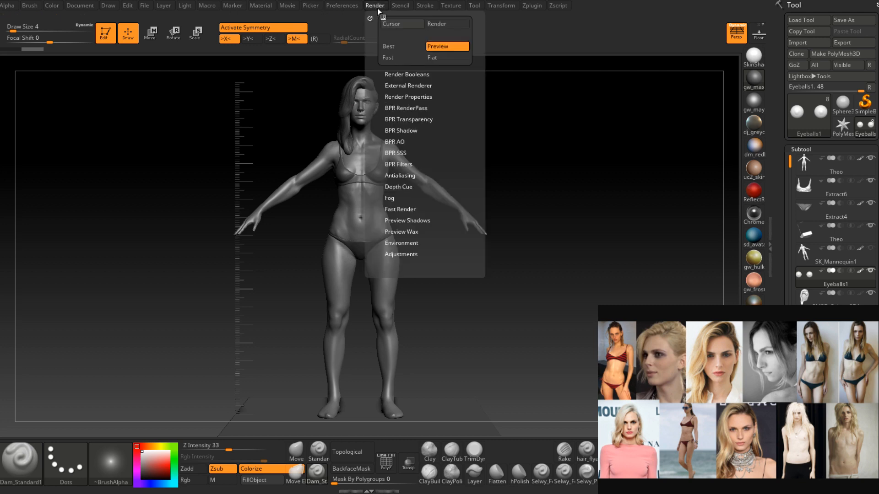
pyautogui.click(287, 5)
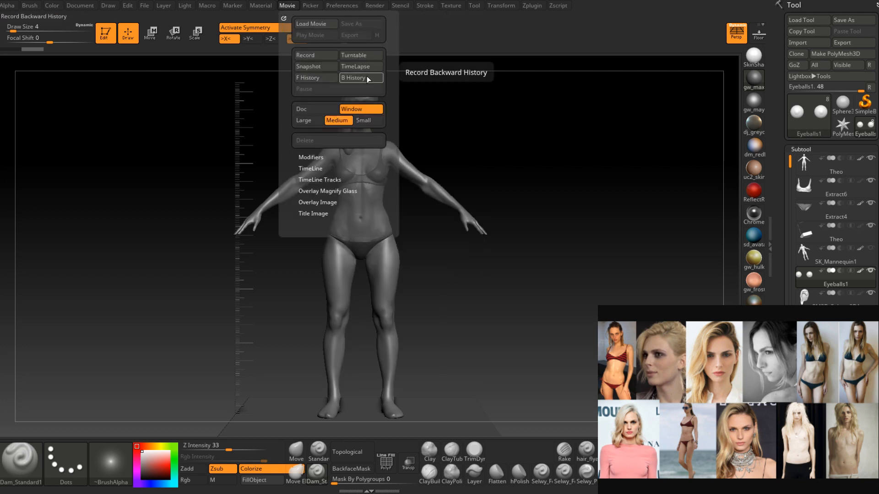
pyautogui.click(369, 54)
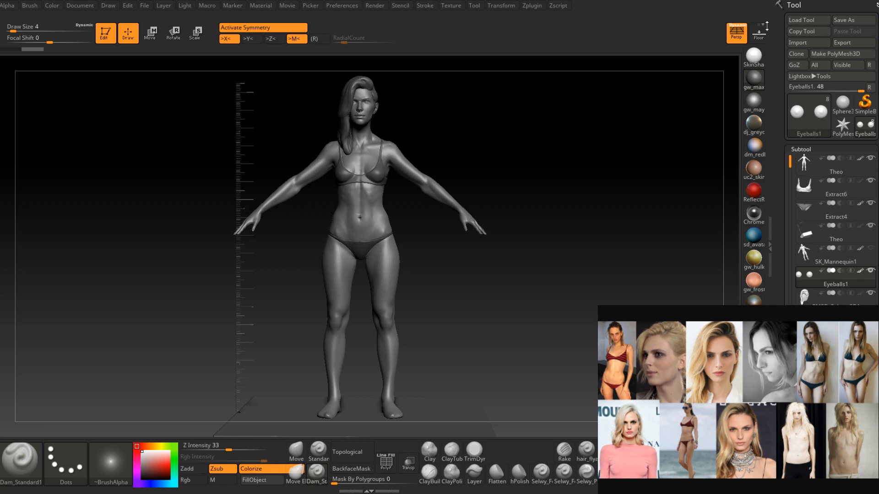
# Save the tool over the existing Theo.ZTL file in the Theo folder.
pyautogui.click(843, 20)
pyautogui.click(243, 112)
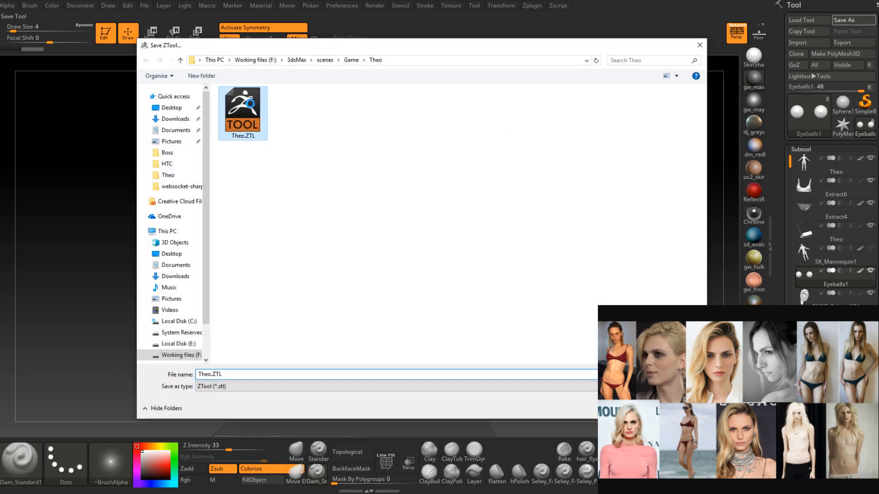
pyautogui.press('Return')
pyautogui.click(470, 250)
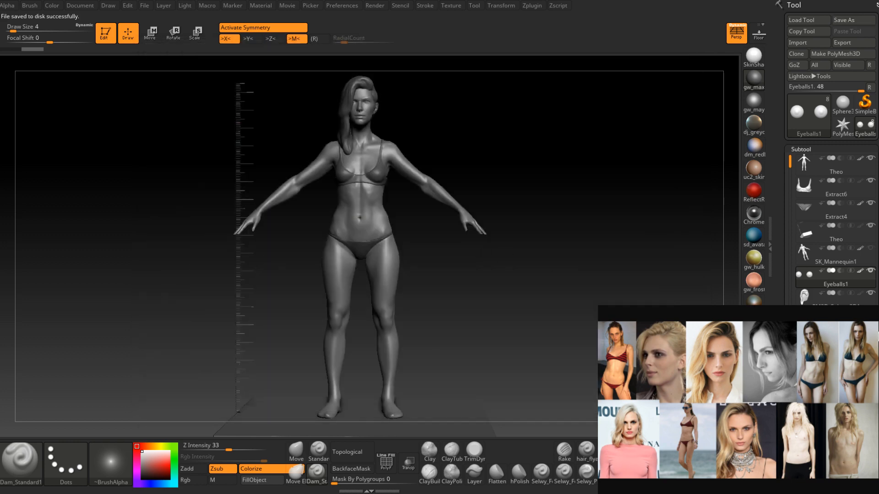